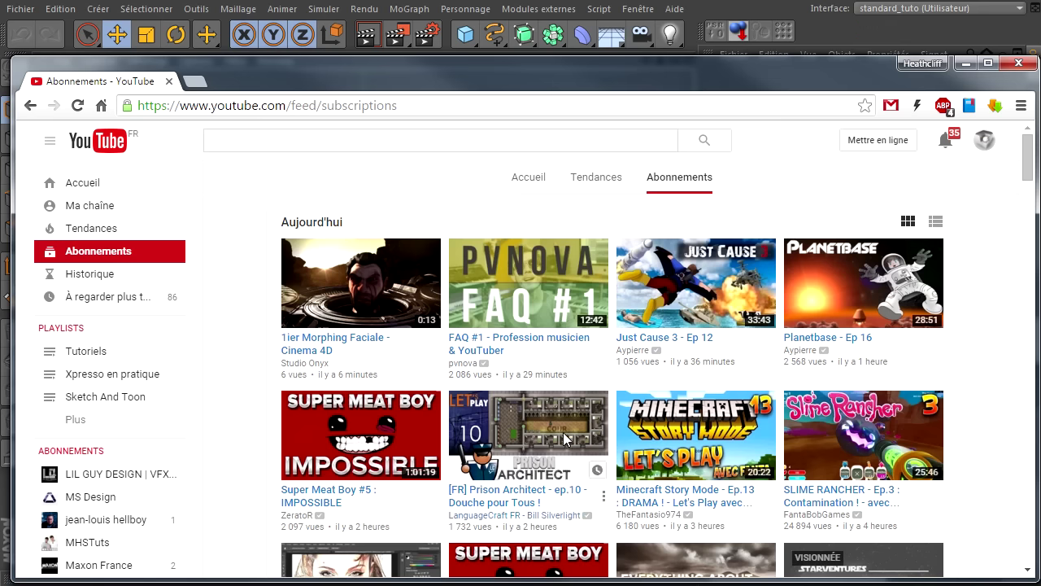
Locate the low poly modelling tutorial in the subscription feed and open the MHSTuts channel that published it
{"action": "scroll", "coordinate": [567, 440], "scroll_direction": "down", "scroll_amount": 3}
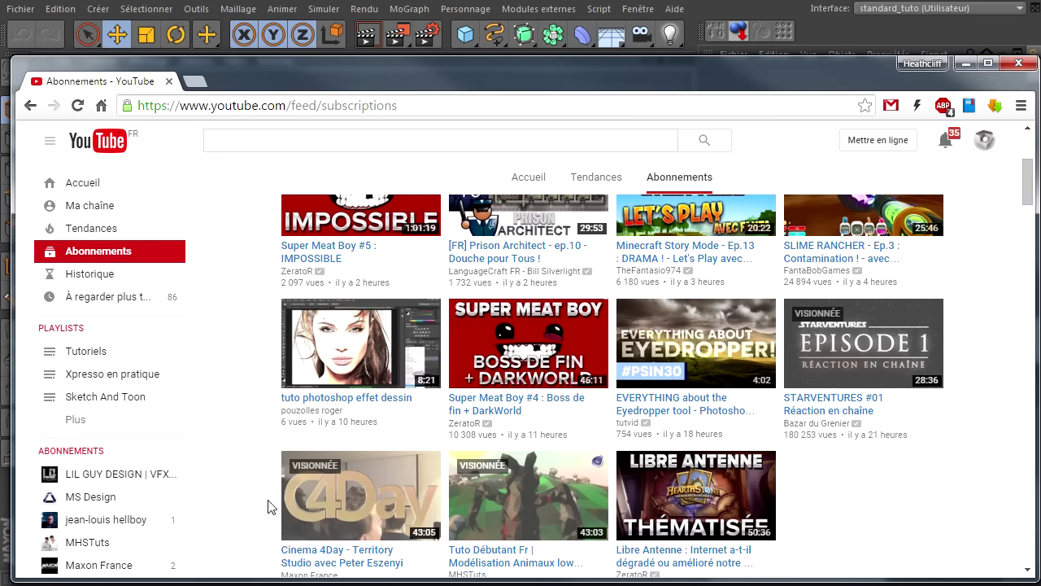
{"action": "scroll", "coordinate": [520, 456], "scroll_direction": "down", "scroll_amount": 2}
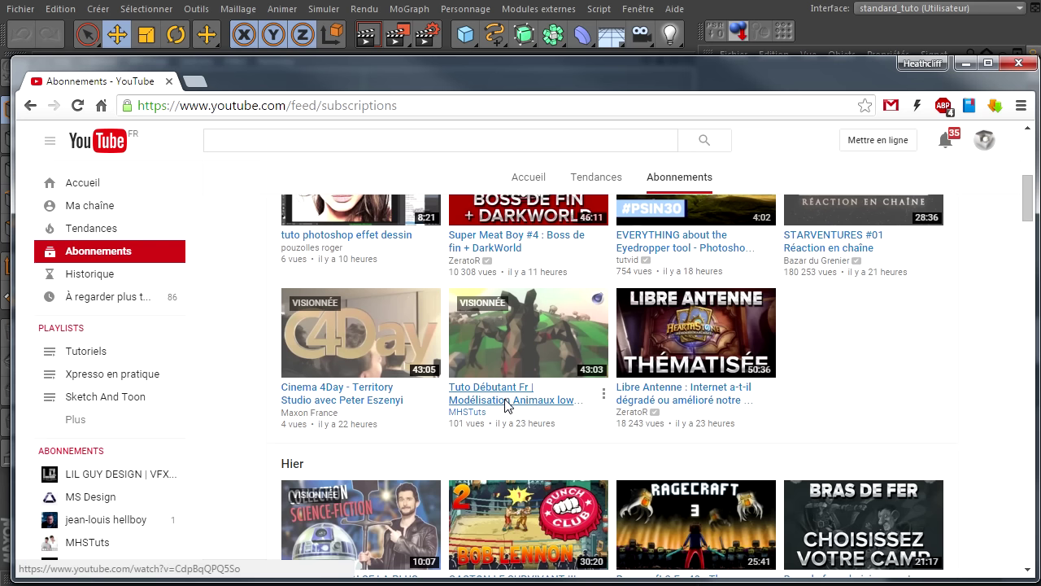
{"action": "scroll", "coordinate": [506, 403], "scroll_direction": "down", "scroll_amount": 1}
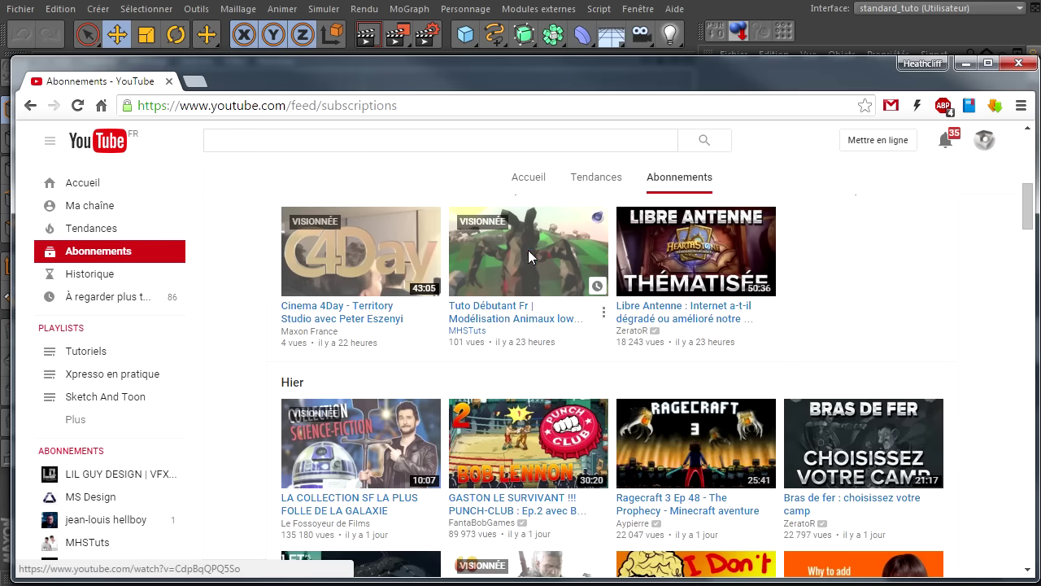
{"action": "scroll", "coordinate": [533, 355], "scroll_direction": "up", "scroll_amount": 1}
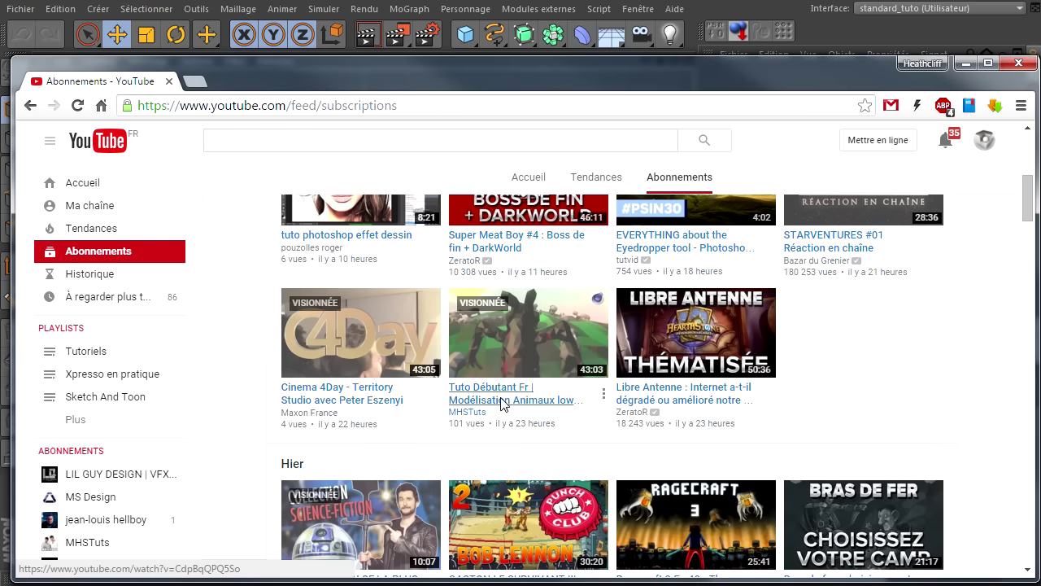
{"action": "left_click", "coordinate": [472, 413]}
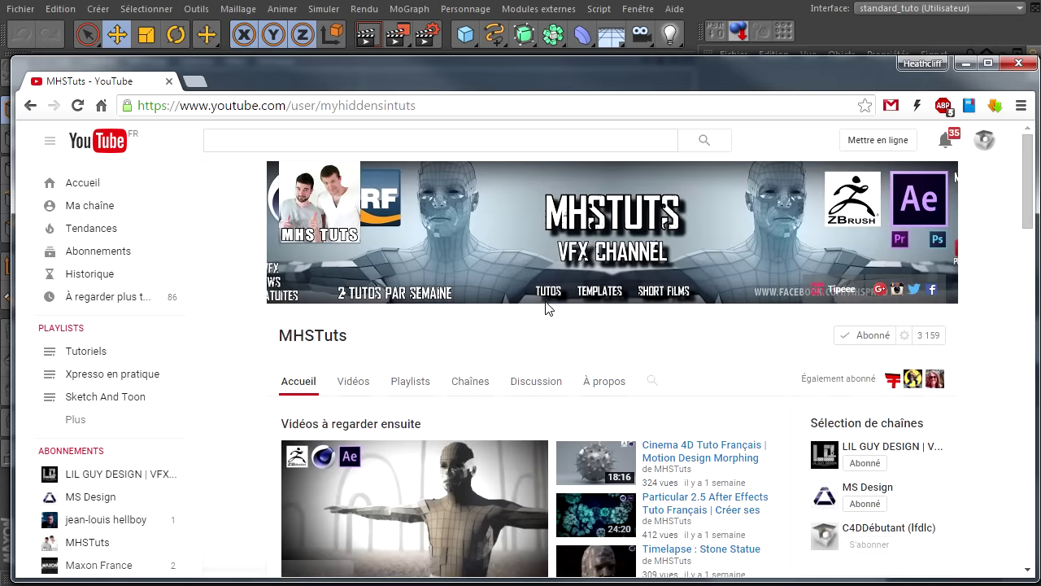
Look through the MHSTuts channel's video list for the beginner low poly tutorials, and put the browser away
{"action": "left_click", "coordinate": [354, 382]}
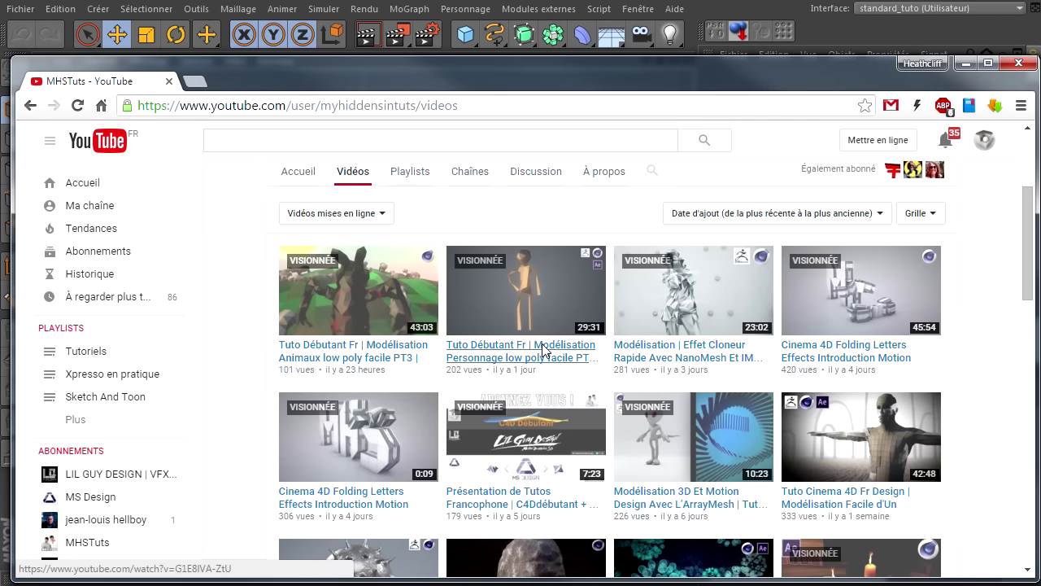
{"action": "scroll", "coordinate": [543, 348], "scroll_direction": "down", "scroll_amount": 6}
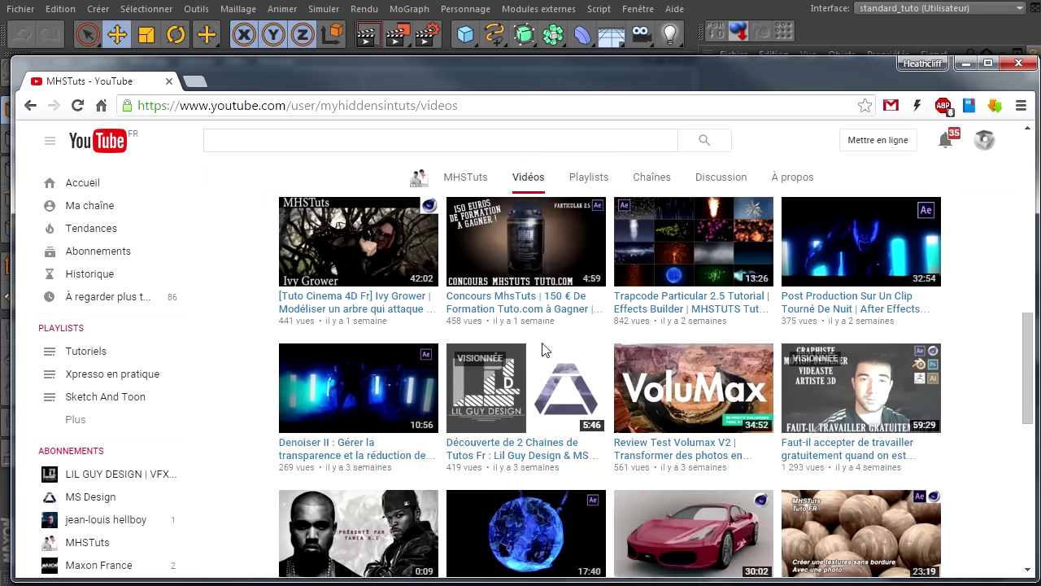
{"action": "scroll", "coordinate": [542, 345], "scroll_direction": "down", "scroll_amount": 7}
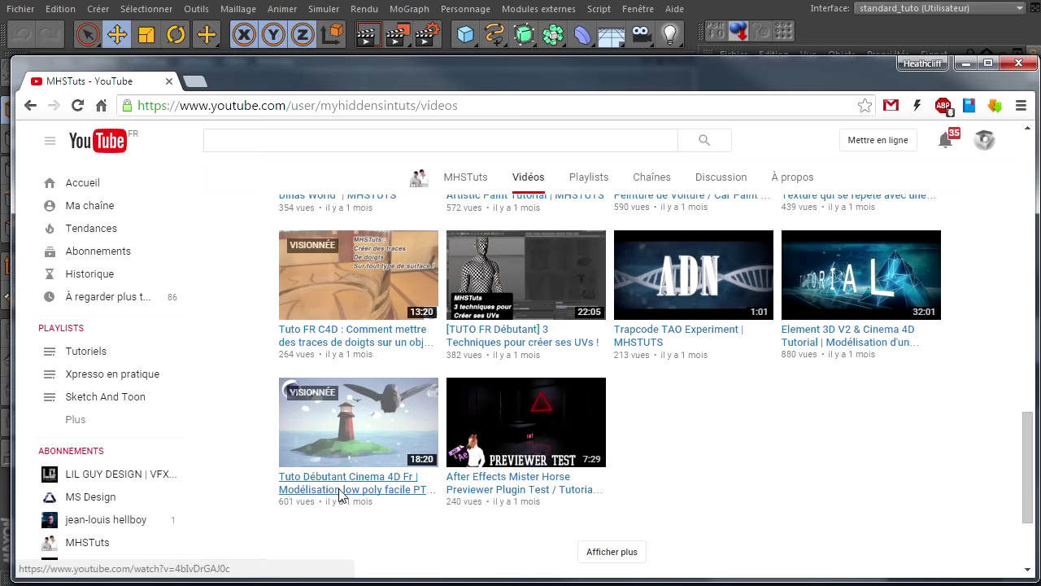
{"action": "scroll", "coordinate": [340, 493], "scroll_direction": "up", "scroll_amount": 3}
{"action": "scroll", "coordinate": [340, 487], "scroll_direction": "up", "scroll_amount": 5}
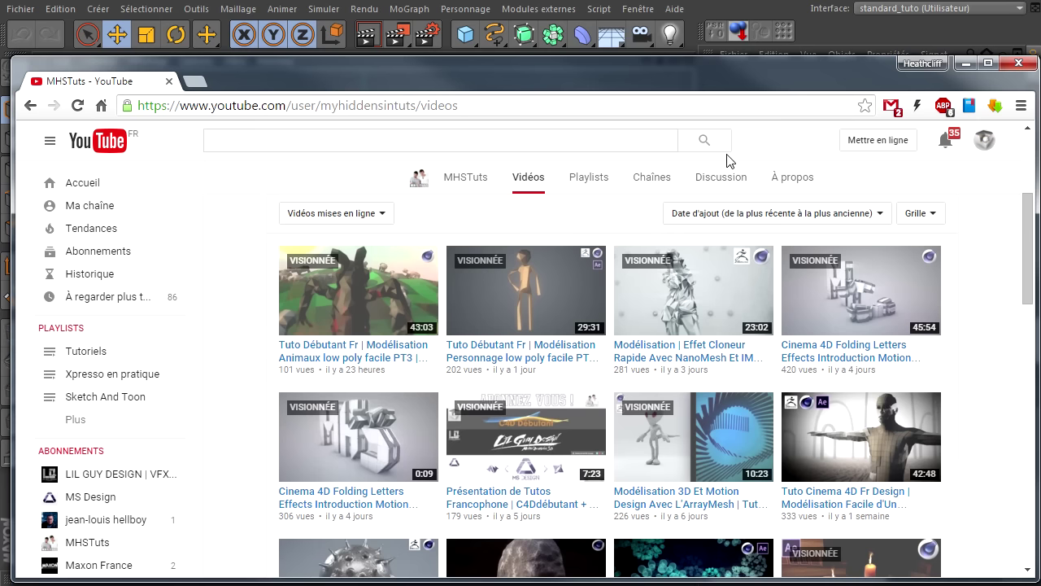
{"action": "left_click", "coordinate": [828, 30]}
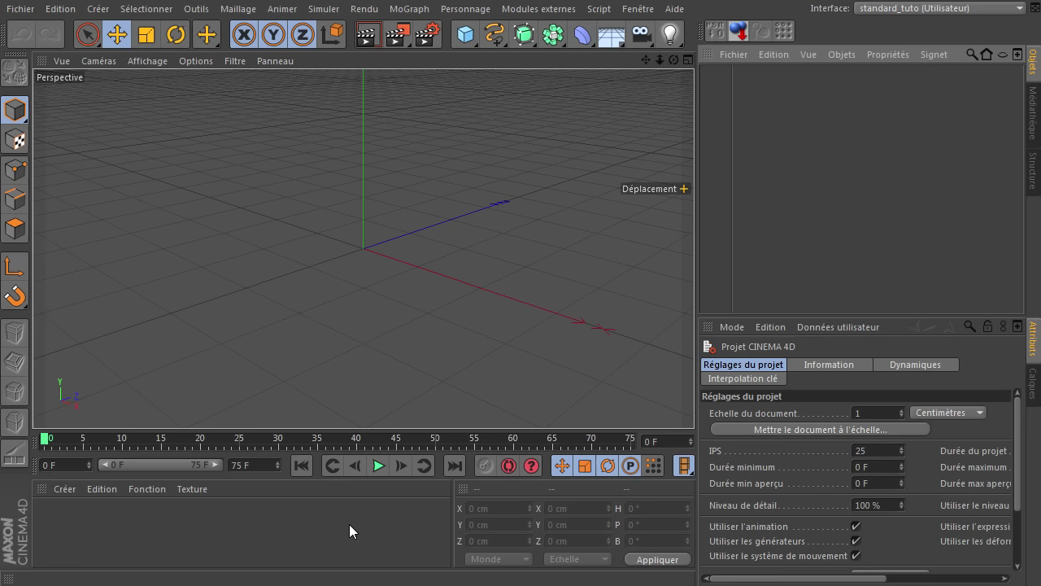
Examine the cartoon lamb, real lamb and toy sheep reference pictures in XnView, closing each one after viewing
{"action": "left_click", "coordinate": [241, 530]}
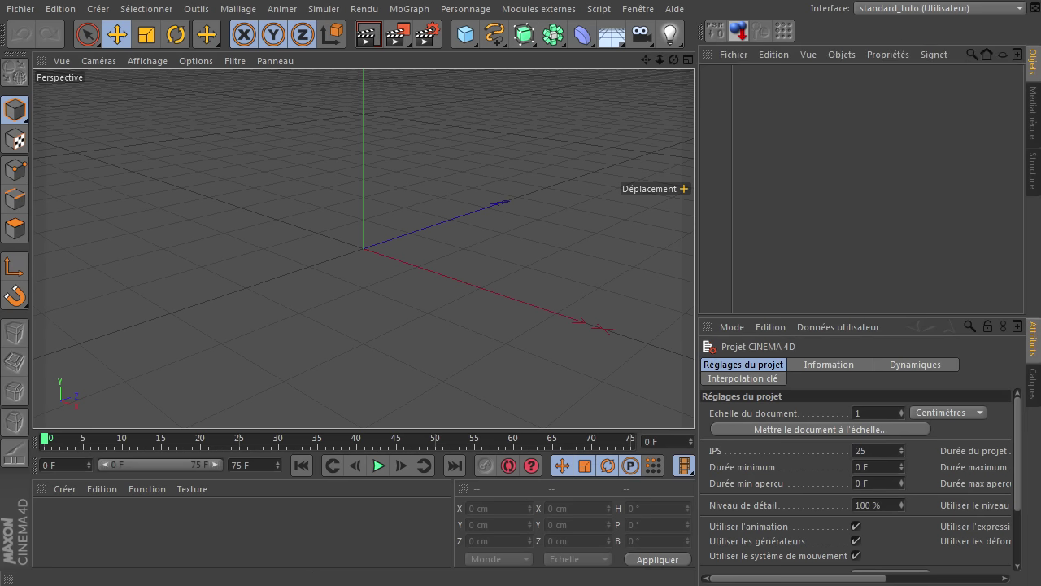
{"action": "left_click", "coordinate": [651, 584]}
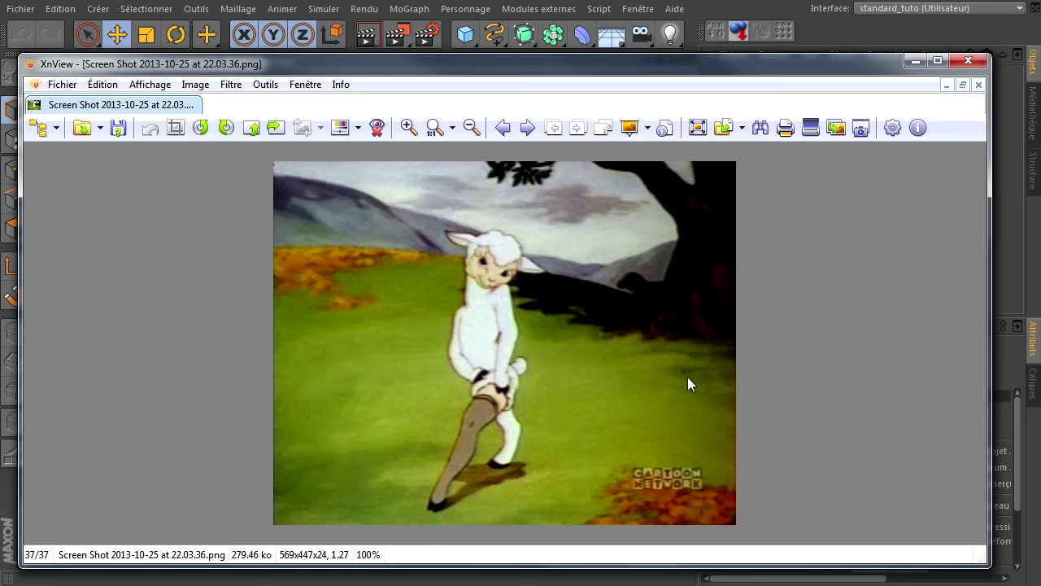
{"action": "left_click", "coordinate": [968, 62]}
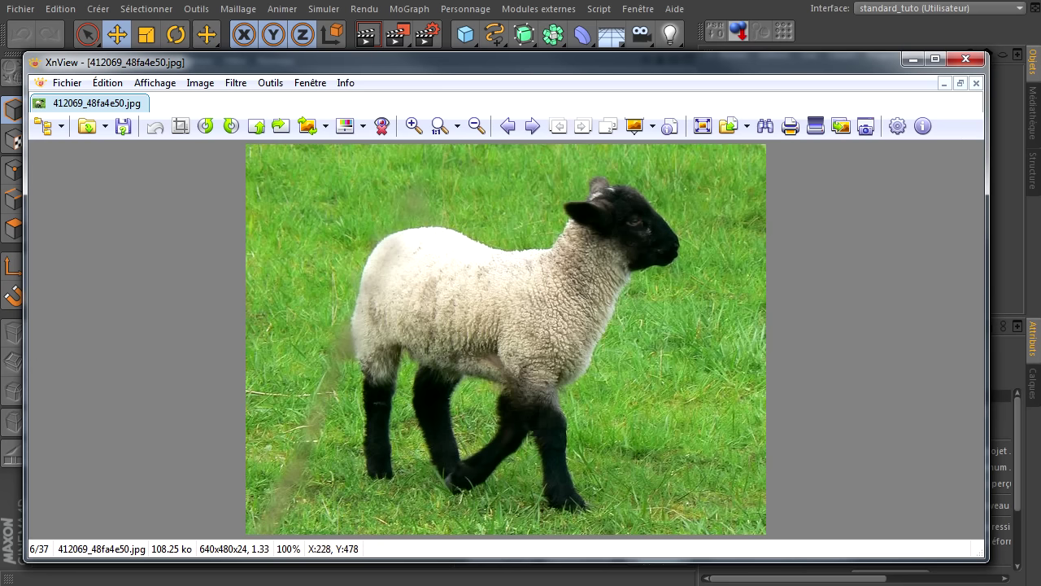
{"action": "left_click", "coordinate": [431, 582]}
{"action": "left_click", "coordinate": [431, 582]}
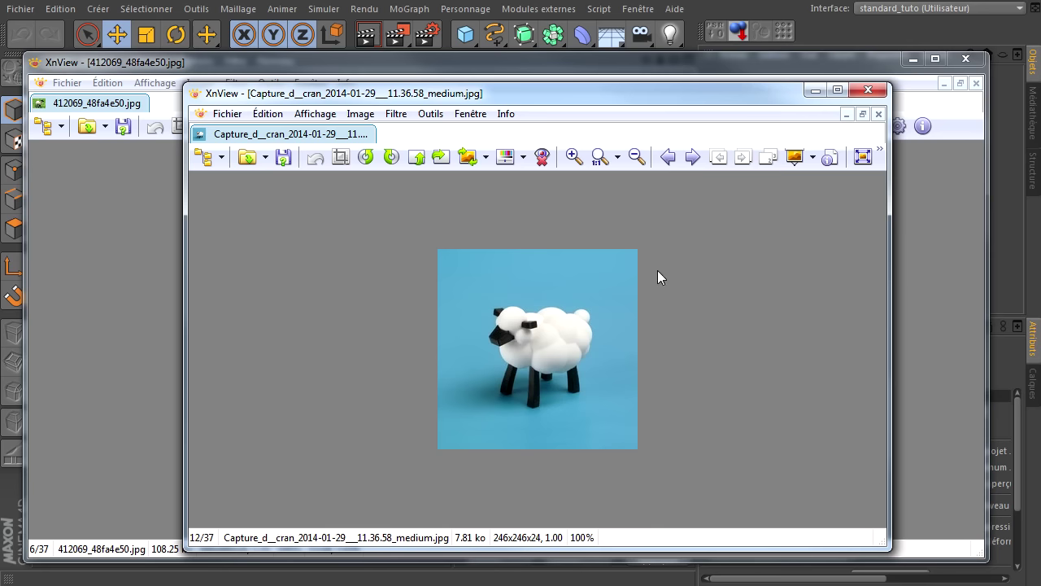
{"action": "left_click", "coordinate": [868, 90]}
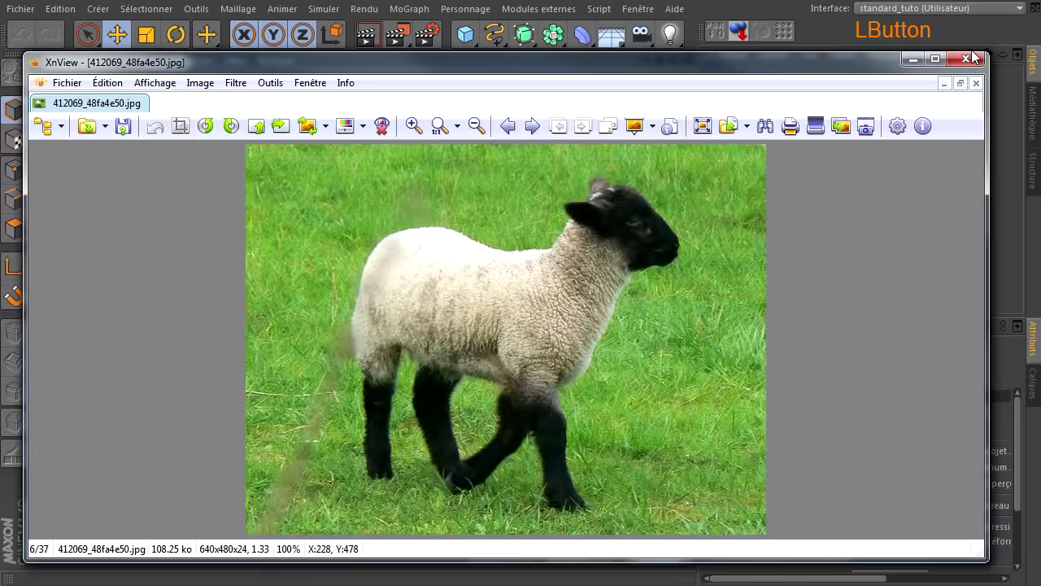
{"action": "left_click", "coordinate": [966, 58]}
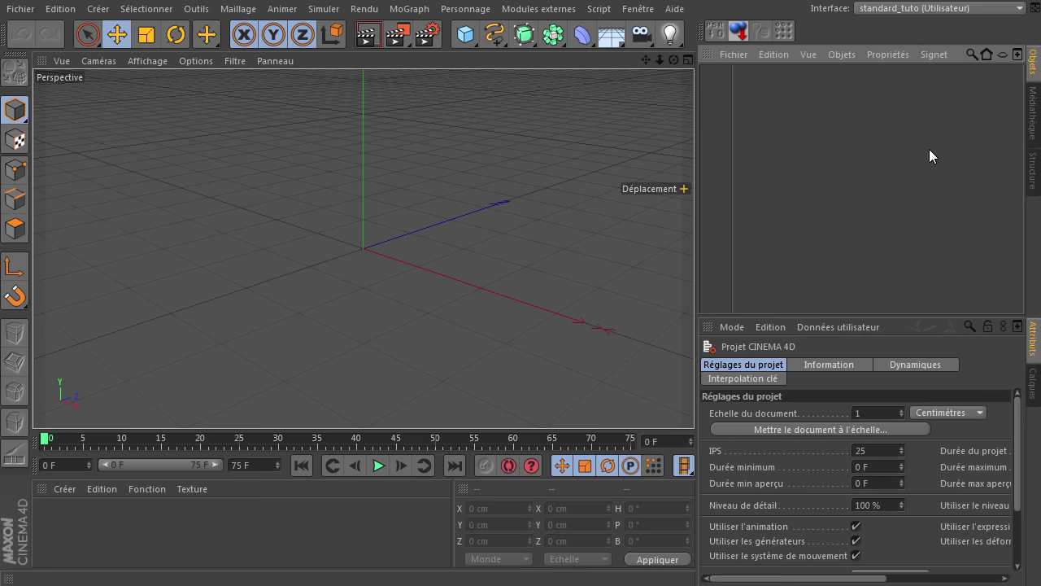
Add a sphere primitive to the scene and set its segments to 12
{"action": "left_click_drag", "start_coordinate": [469, 43], "coordinate": [877, 74]}
{"action": "scroll", "coordinate": [388, 320], "scroll_direction": "up", "scroll_amount": 3}
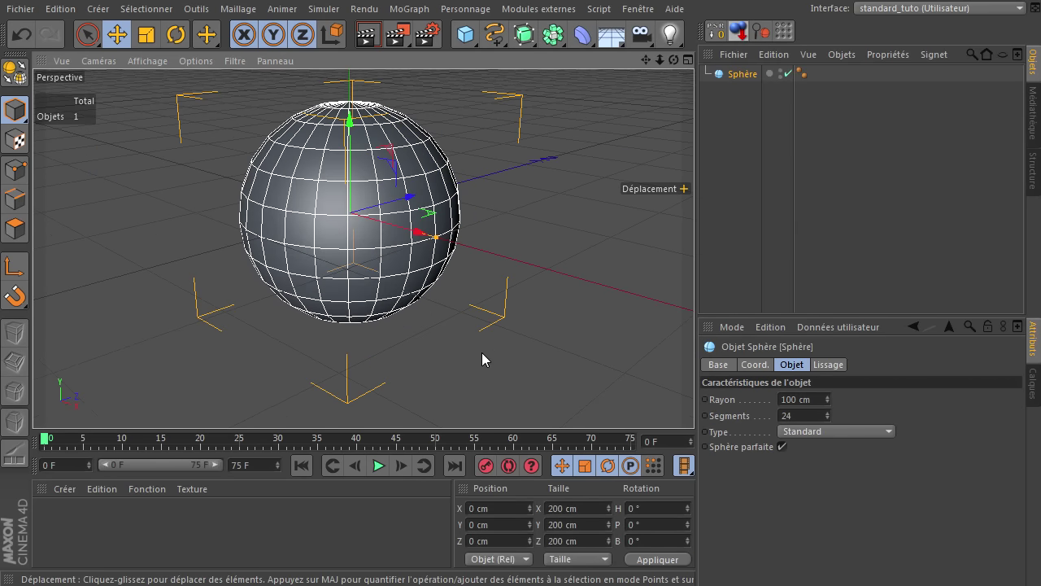
{"action": "left_click", "coordinate": [817, 413]}
{"action": "key", "text": "BackSpace"}
{"action": "key", "text": "BackSpace"}
{"action": "type", "text": "12"}
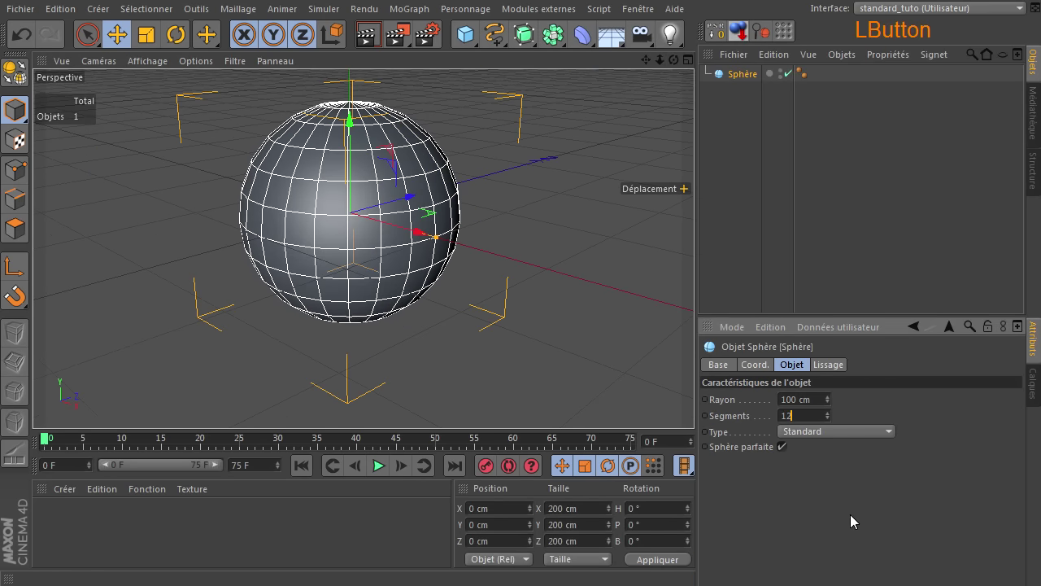
{"action": "key", "text": "Return"}
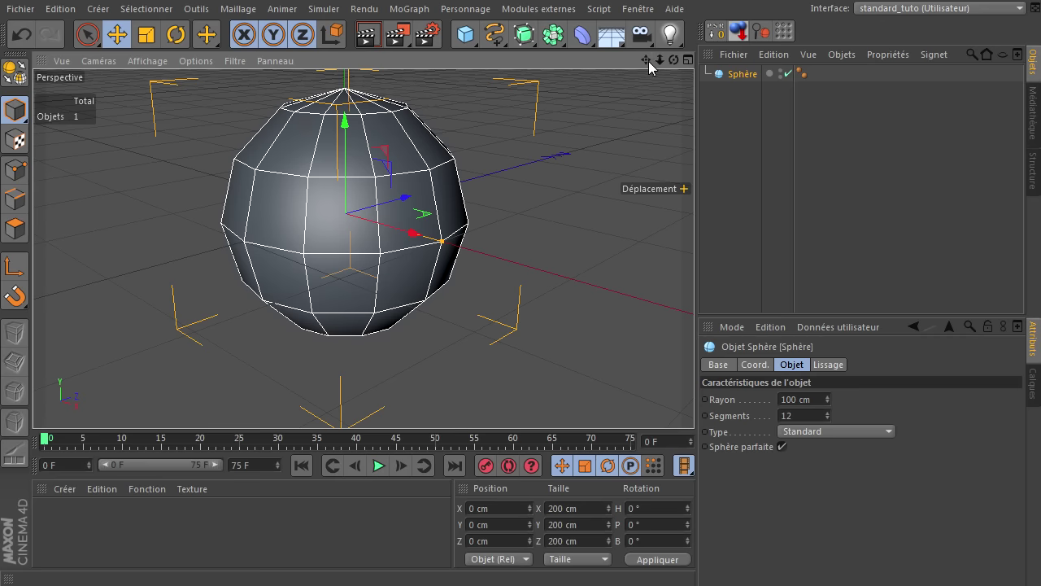
Compare smoothing angles of 0° and 64° in the sphere's Lissage property, ending at 0°
{"action": "left_click_drag", "start_coordinate": [648, 61], "coordinate": [693, 399]}
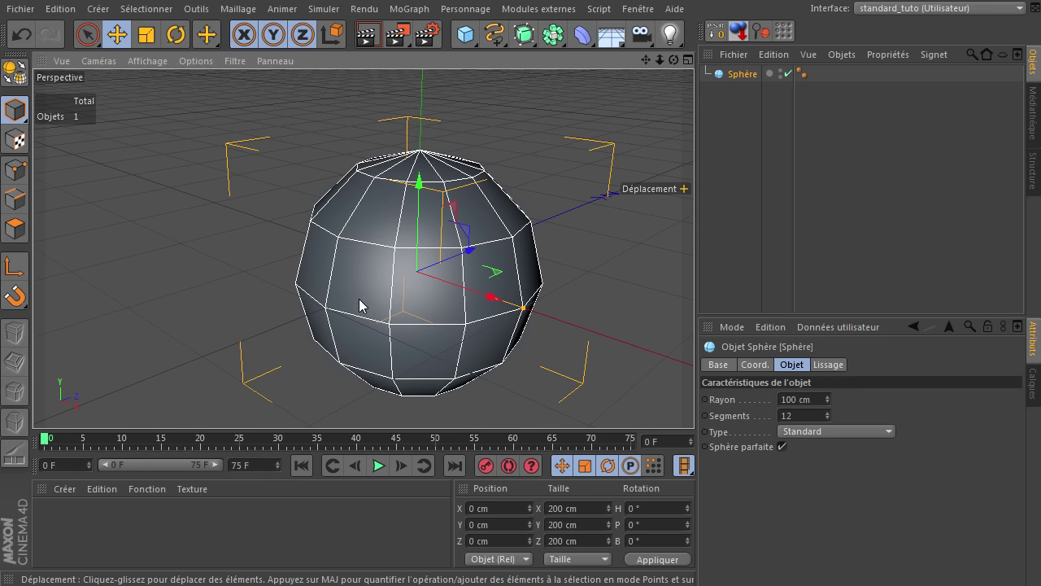
{"action": "left_click", "coordinate": [800, 77]}
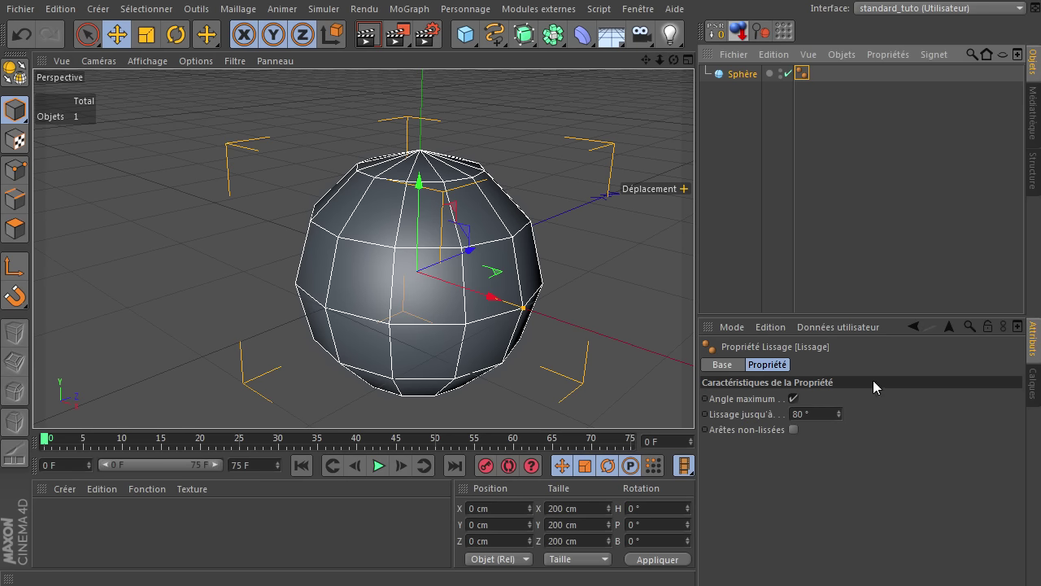
{"action": "left_click_drag", "start_coordinate": [841, 418], "coordinate": [841, 416]}
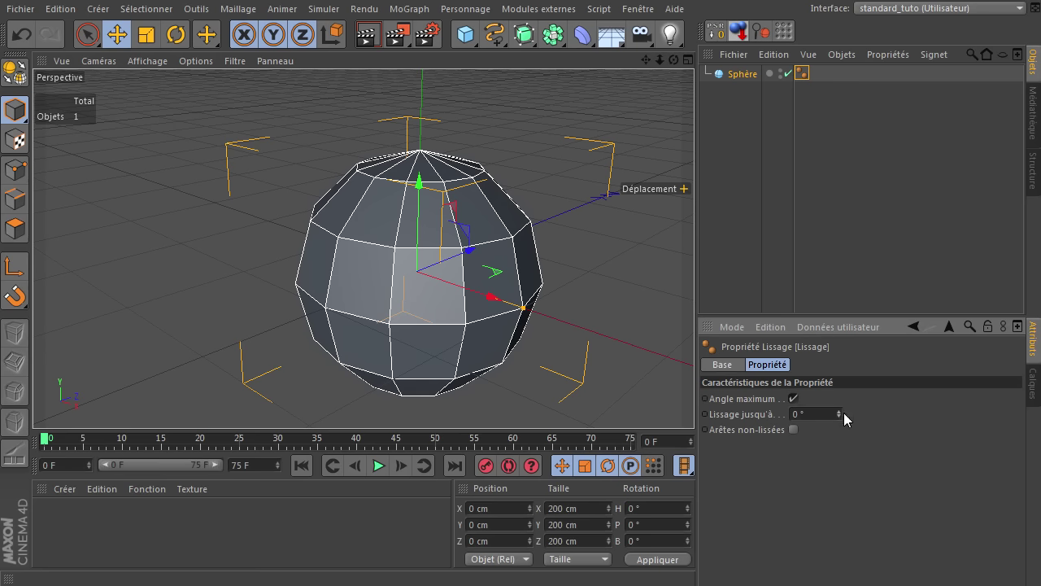
{"action": "mouse_move", "coordinate": [839, 412]}
{"action": "left_mouse_down"}
{"action": "mouse_move", "coordinate": [840, 403]}
{"action": "mouse_move", "coordinate": [837, 412]}
{"action": "left_mouse_up"}
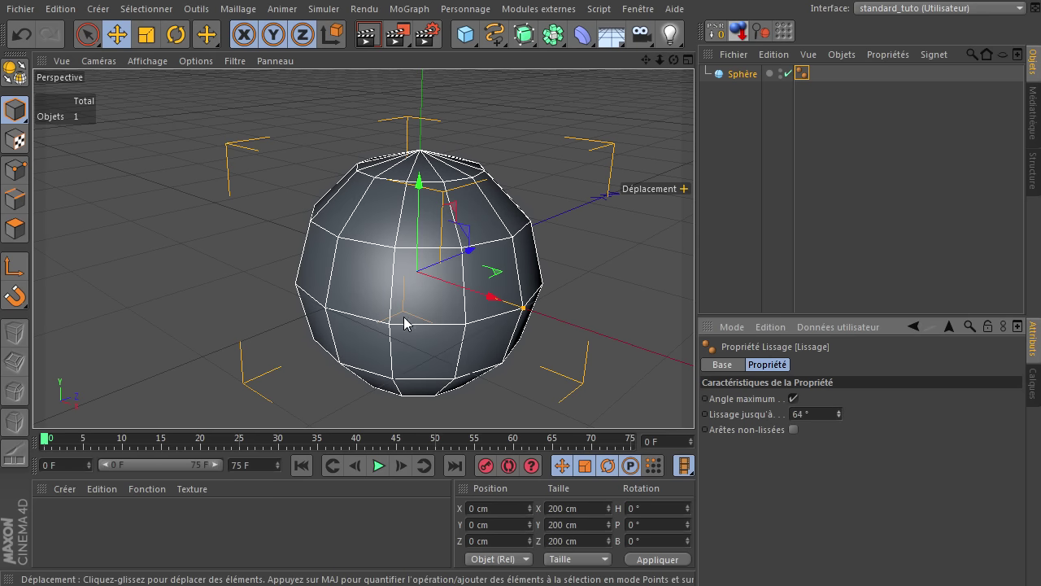
{"action": "left_click", "coordinate": [839, 411]}
{"action": "left_click_drag", "start_coordinate": [839, 411], "coordinate": [838, 411]}
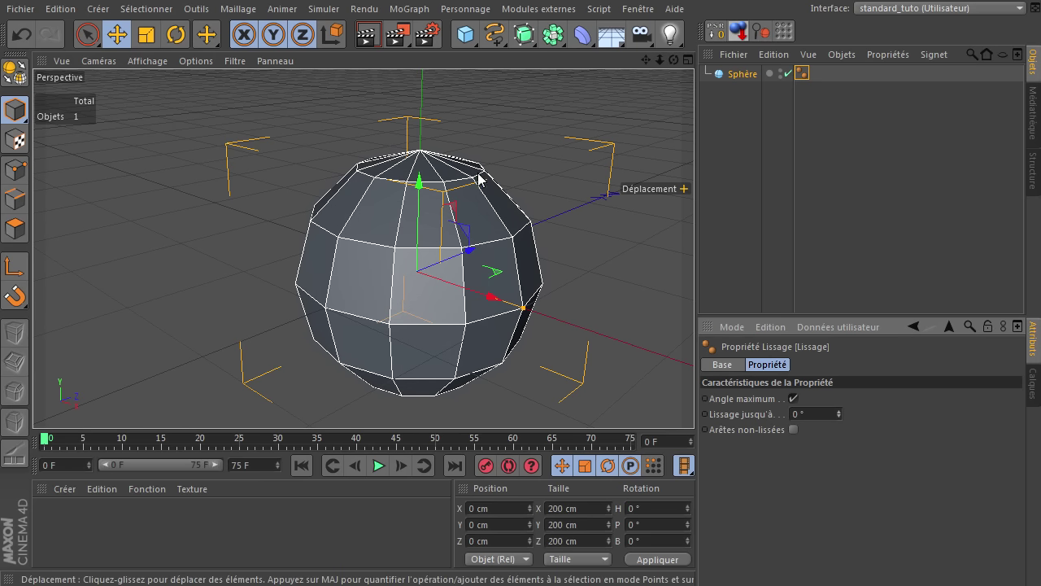
Delete the Lissage property from the sphere and render the view
{"action": "left_click", "coordinate": [804, 74]}
{"action": "key", "text": "Delete"}
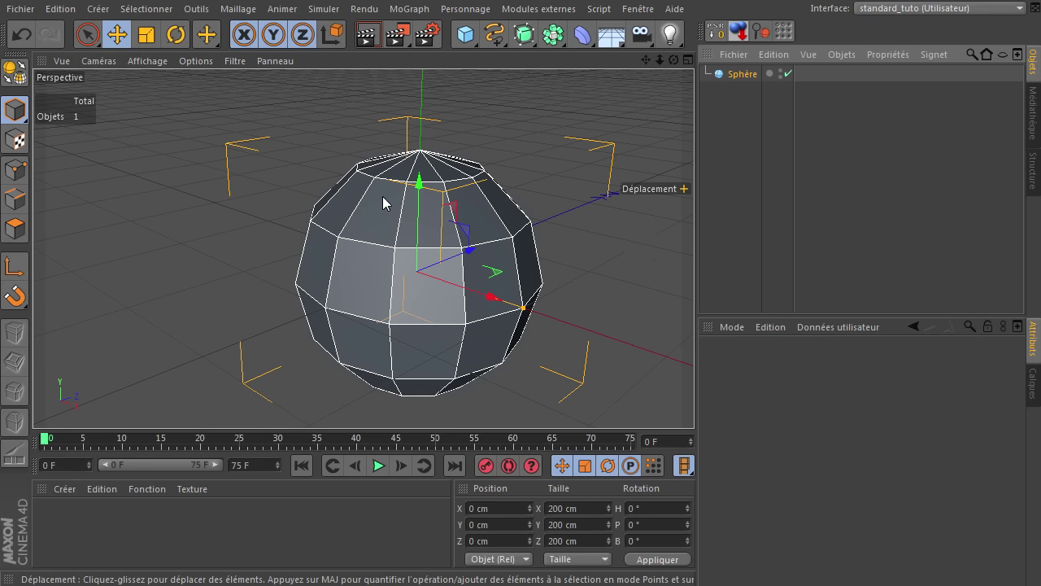
{"action": "left_click", "coordinate": [367, 34]}
Turn off Sphère parfaite for the sphere and render the view again
{"action": "left_click", "coordinate": [754, 70]}
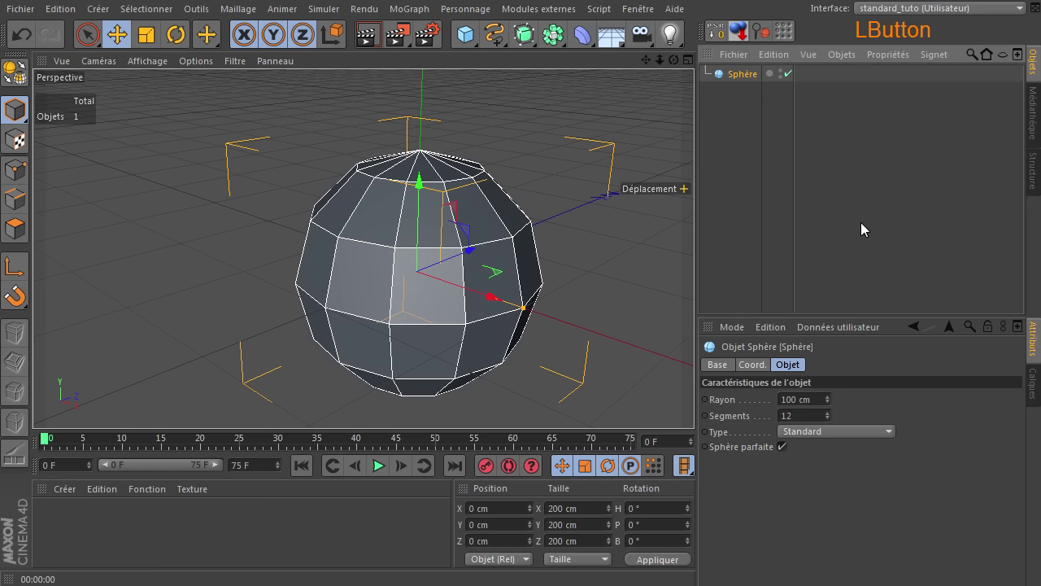
{"action": "left_click", "coordinate": [782, 447]}
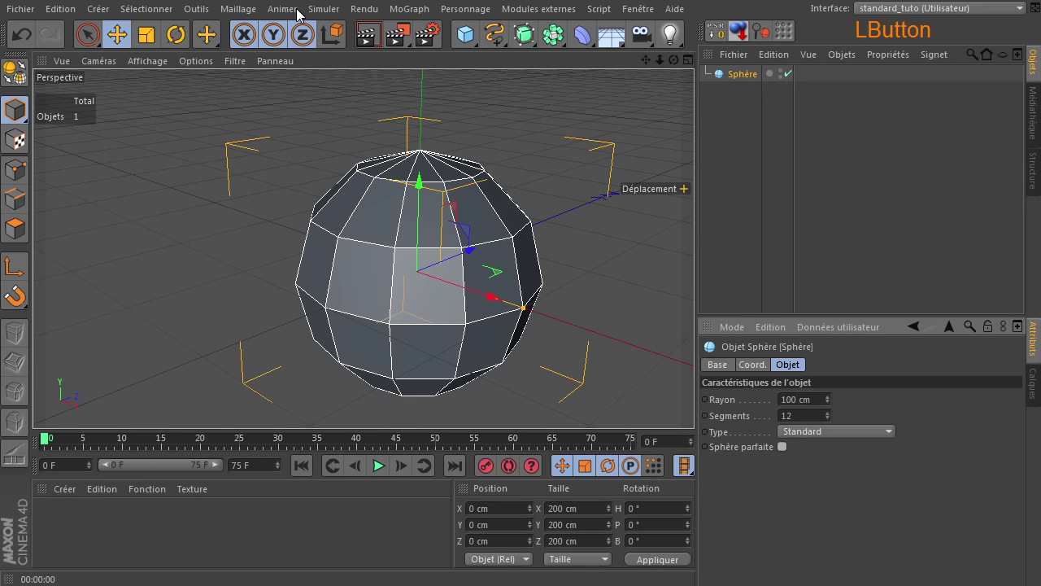
{"action": "left_click", "coordinate": [367, 34]}
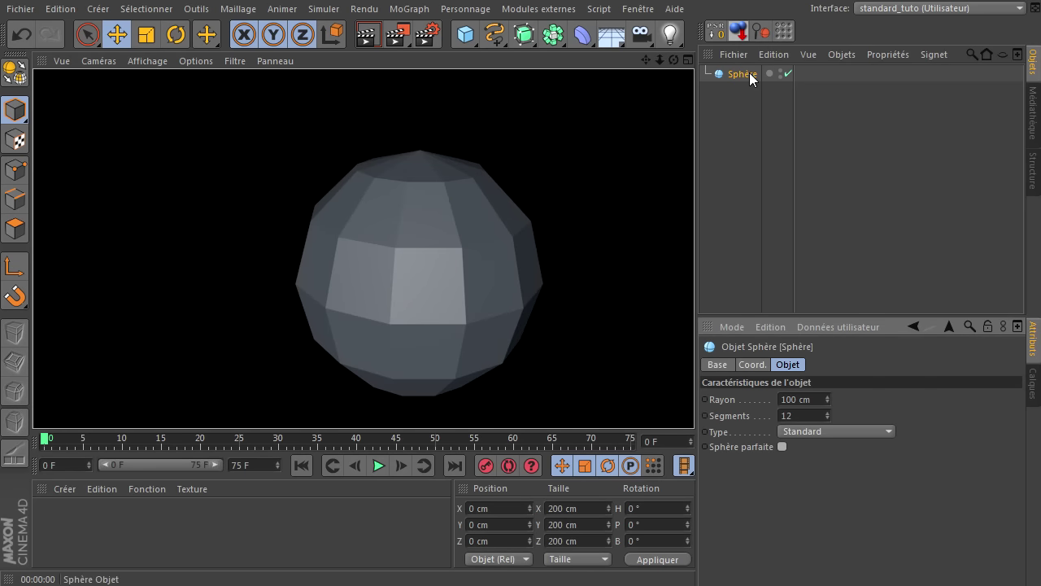
Delete the test sphere and close the project without saving its changes
{"action": "key", "text": "Delete"}
{"action": "left_click", "coordinate": [804, 180]}
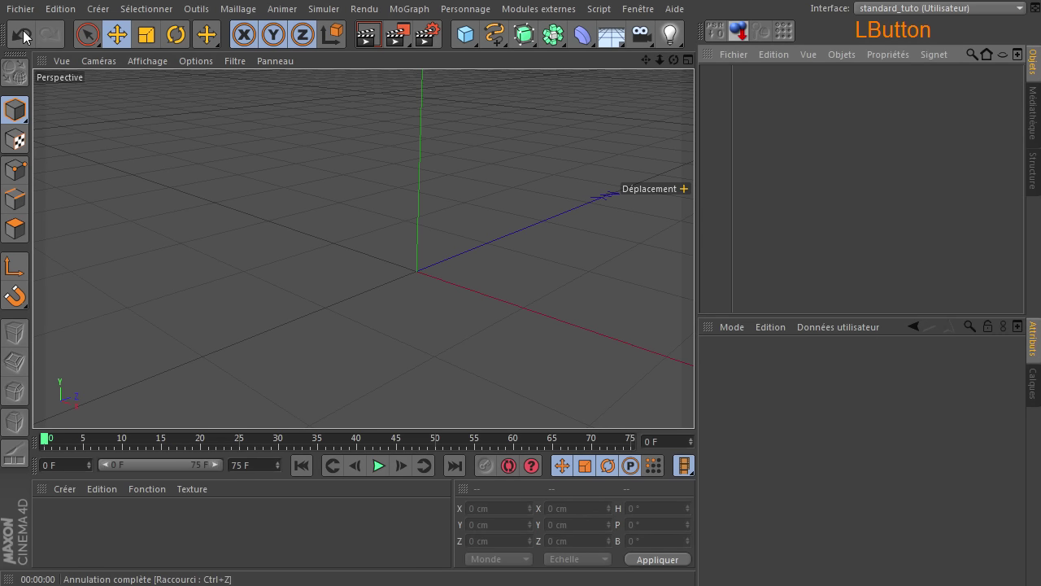
{"action": "left_click", "coordinate": [20, 8]}
{"action": "left_click", "coordinate": [61, 121]}
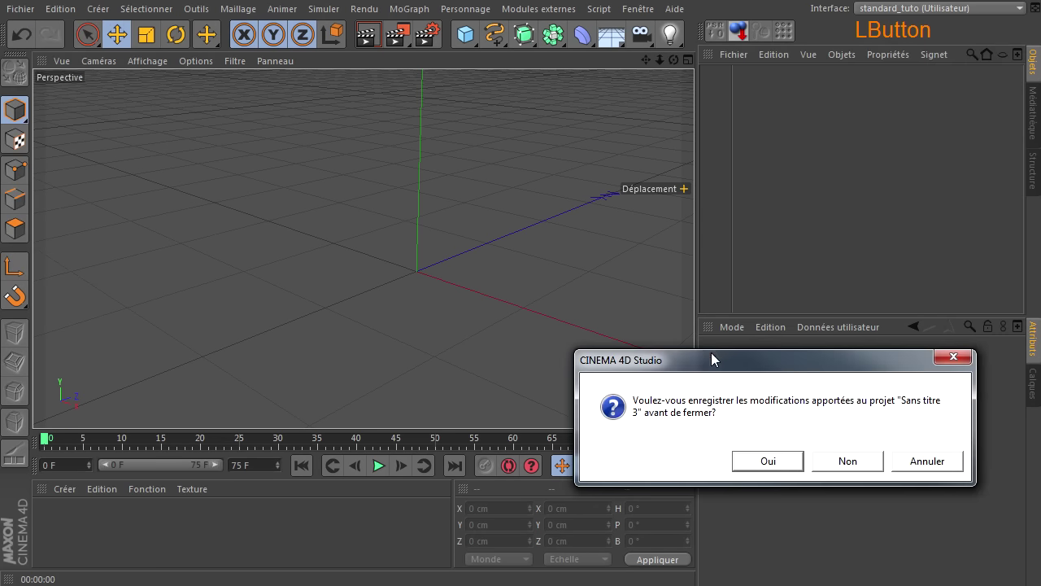
{"action": "left_click", "coordinate": [843, 463]}
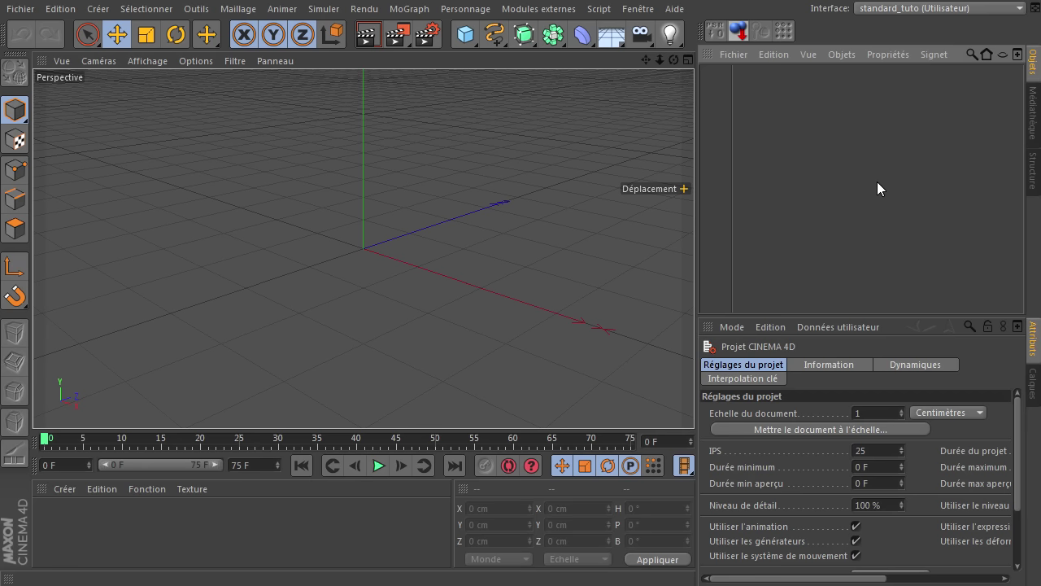
Add a sphere primitive and set its type to Icosaèdre
{"action": "left_click_drag", "start_coordinate": [480, 41], "coordinate": [919, 155]}
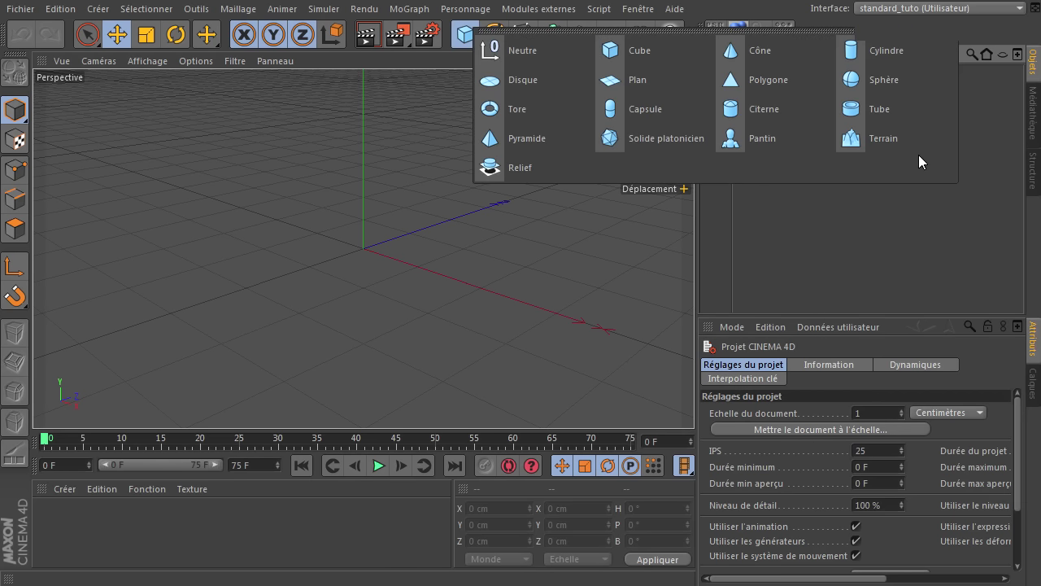
{"action": "left_click", "coordinate": [906, 86]}
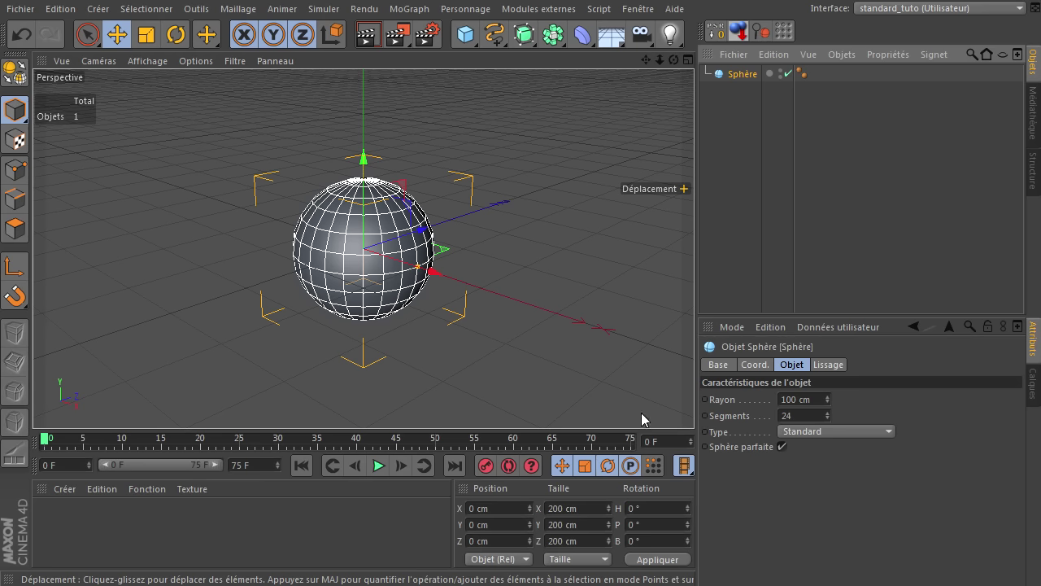
{"action": "left_click_drag", "start_coordinate": [729, 316], "coordinate": [727, 226]}
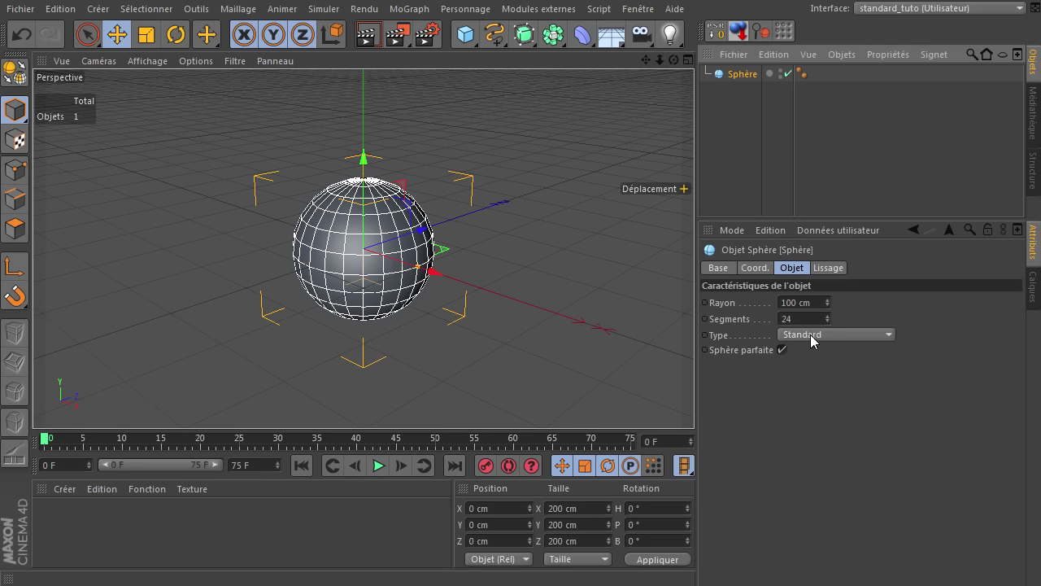
{"action": "left_click", "coordinate": [857, 336]}
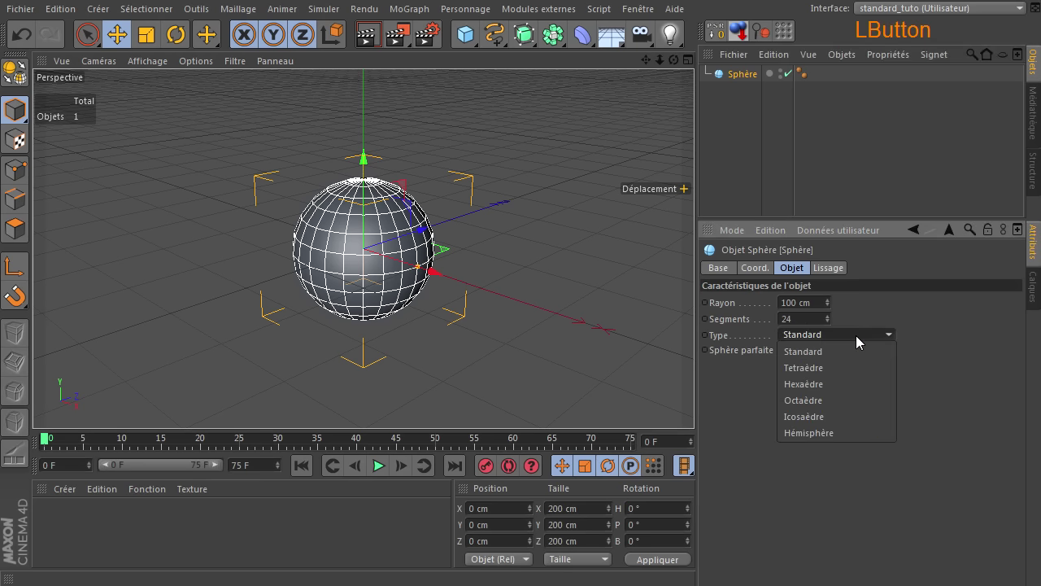
{"action": "left_click", "coordinate": [851, 415]}
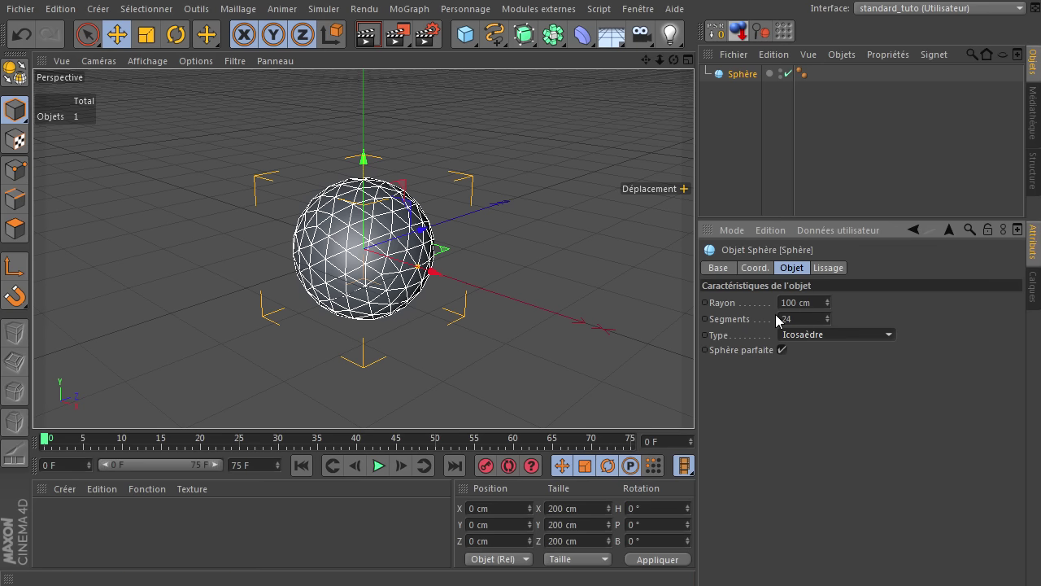
Set the sphere's segments to 12
{"action": "left_click", "coordinate": [800, 321]}
{"action": "type", "text": "12"}
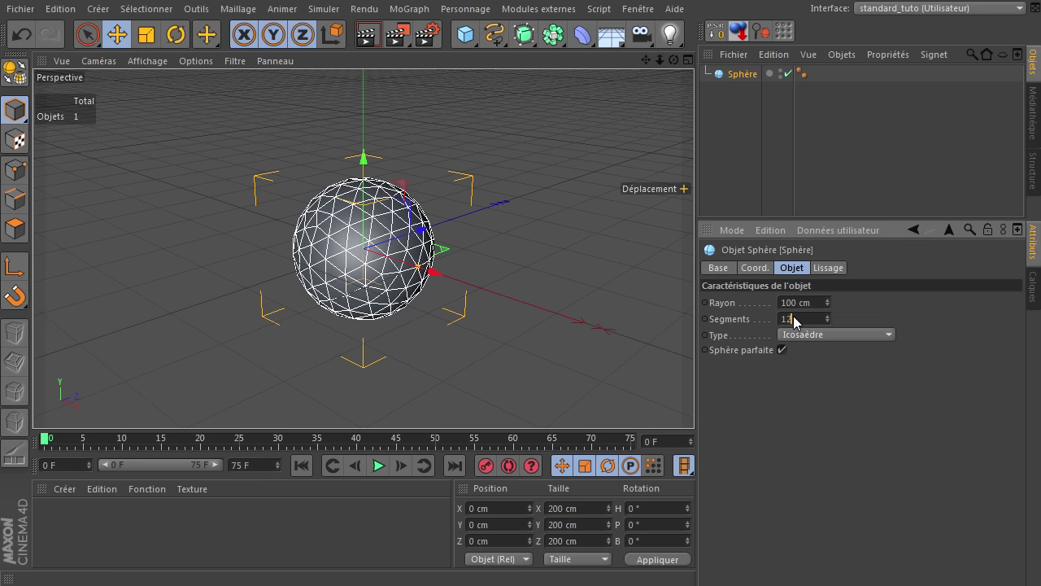
{"action": "key", "text": "Return"}
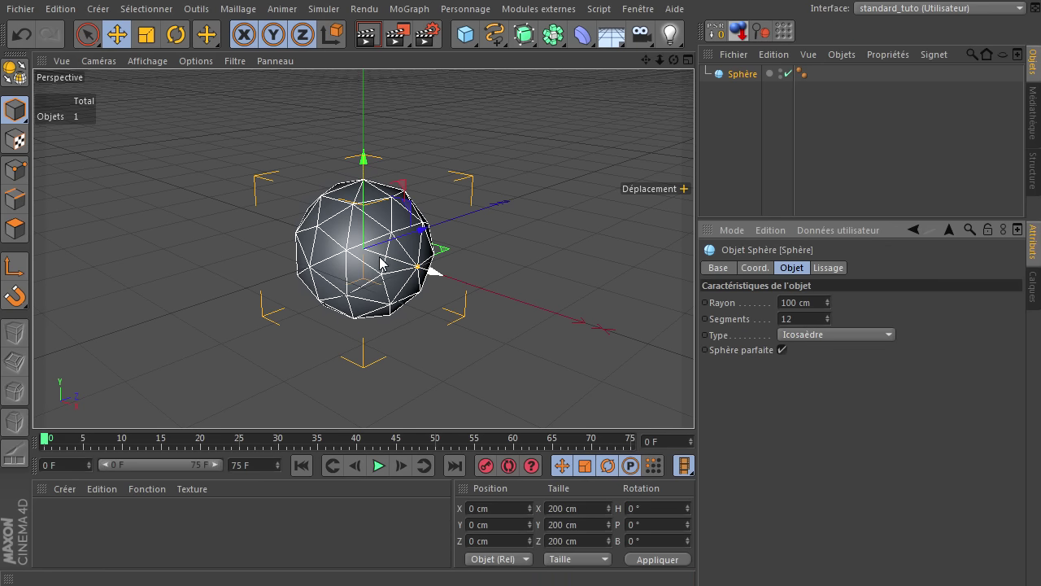
Make the sphere an editable polygon object and stretch it along Z to about 272 cm for the body
{"action": "left_click_drag", "start_coordinate": [674, 59], "coordinate": [694, 398]}
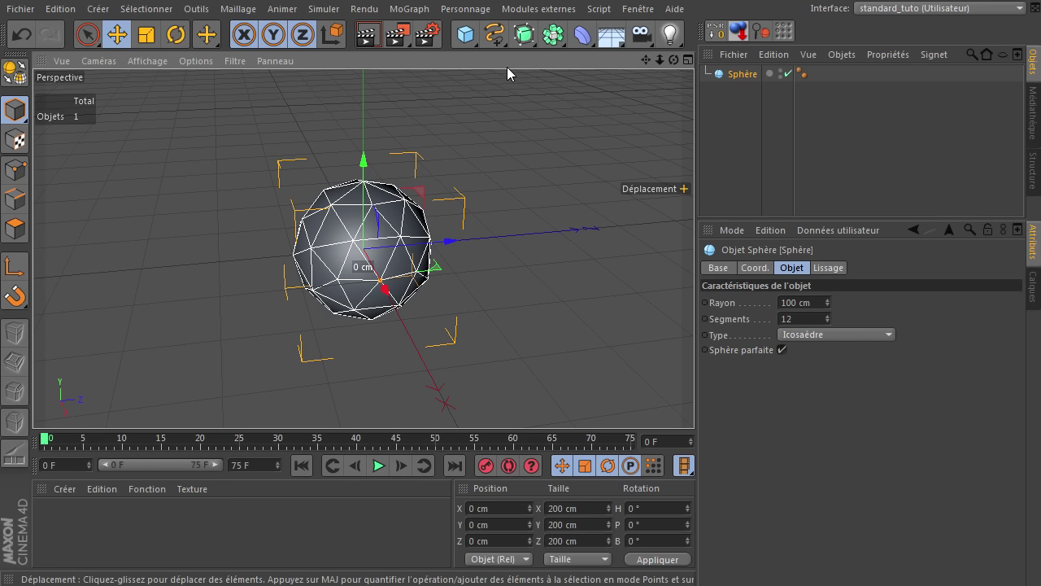
{"action": "left_click", "coordinate": [753, 75]}
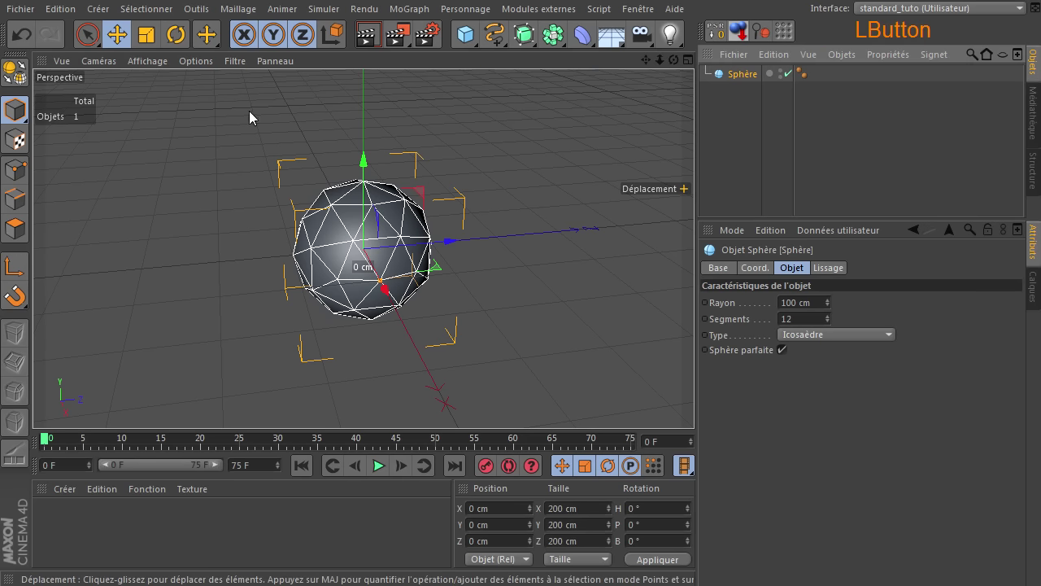
{"action": "left_click", "coordinate": [15, 73]}
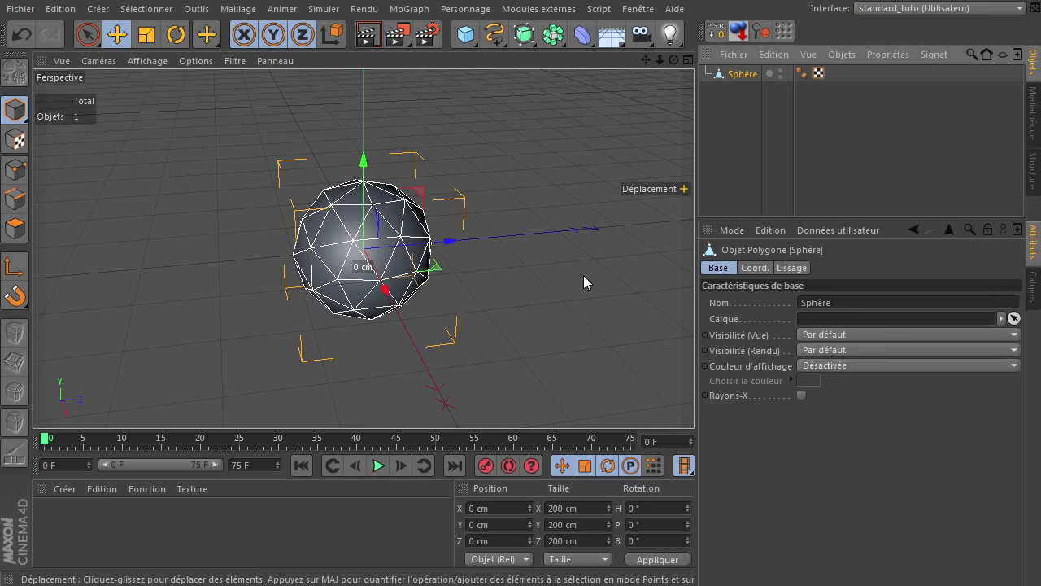
{"action": "left_click", "coordinate": [145, 37]}
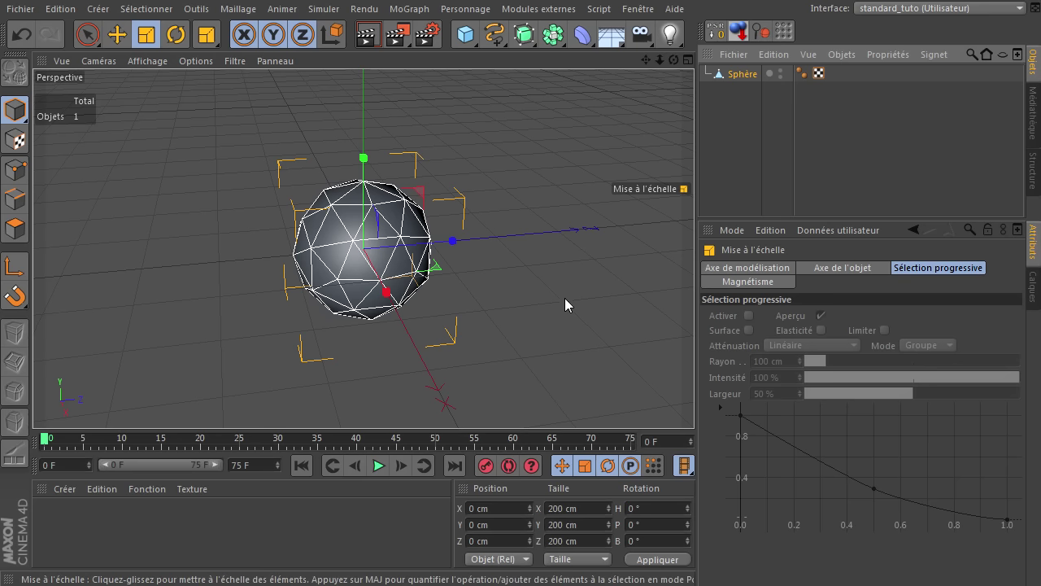
{"action": "left_click", "coordinate": [454, 241]}
{"action": "left_click_drag", "start_coordinate": [454, 241], "coordinate": [485, 243]}
Raise the stretched sphere along Y to a height of about 138 cm
{"action": "left_click_drag", "start_coordinate": [676, 61], "coordinate": [694, 399]}
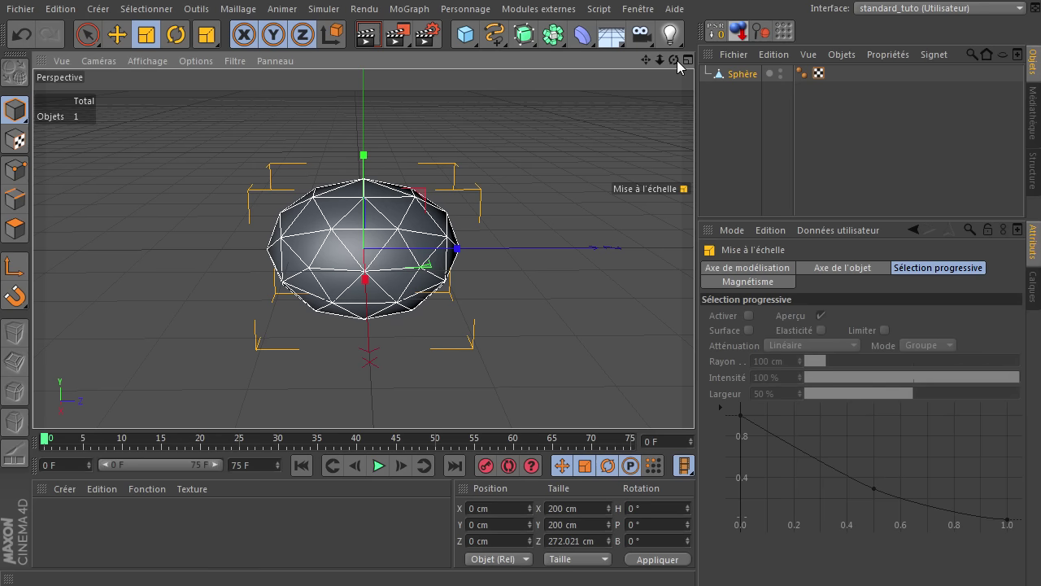
{"action": "left_click", "coordinate": [117, 34]}
{"action": "left_click_drag", "start_coordinate": [365, 163], "coordinate": [364, 73]}
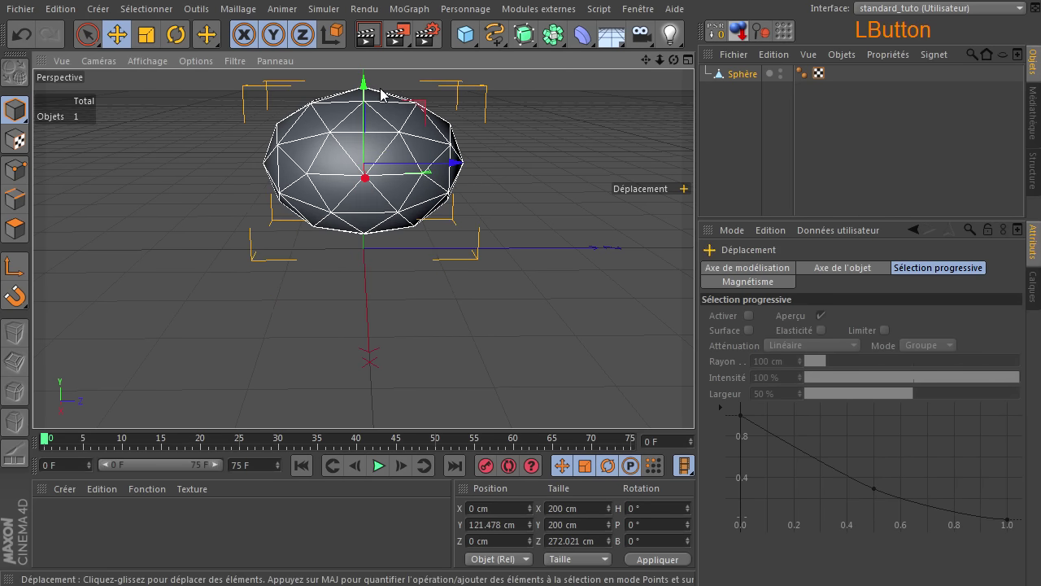
{"action": "mouse_move", "coordinate": [646, 60]}
{"action": "left_mouse_down"}
{"action": "mouse_move", "coordinate": [694, 399]}
{"action": "mouse_move", "coordinate": [660, 63]}
{"action": "left_mouse_up"}
{"action": "left_click_drag", "start_coordinate": [392, 138], "coordinate": [390, 126]}
Add a cube and set its X, Y and Z sizes to 20 cm each
{"action": "left_click_drag", "start_coordinate": [674, 61], "coordinate": [694, 398]}
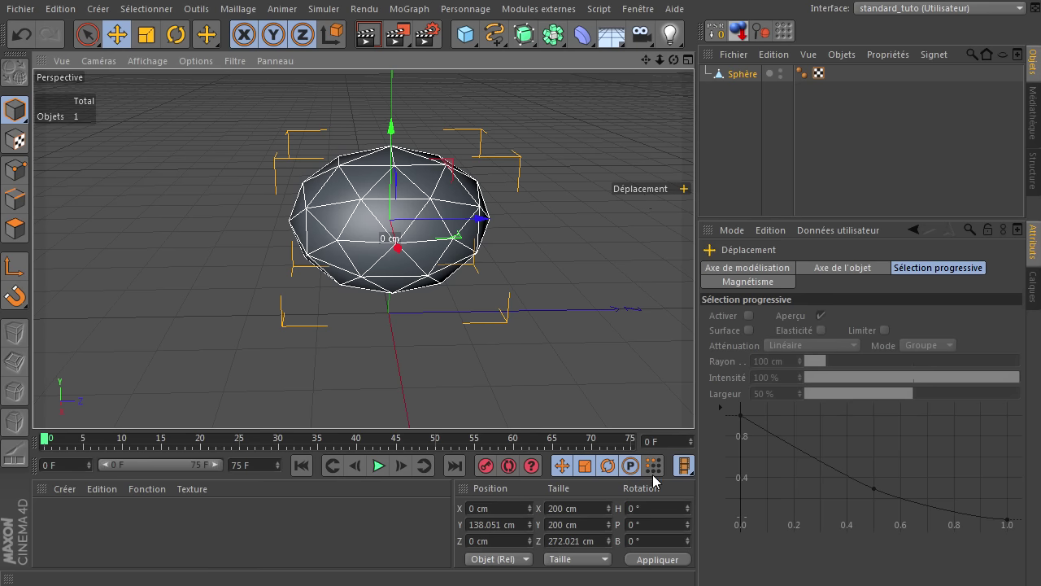
{"action": "left_click_drag", "start_coordinate": [465, 34], "coordinate": [640, 58]}
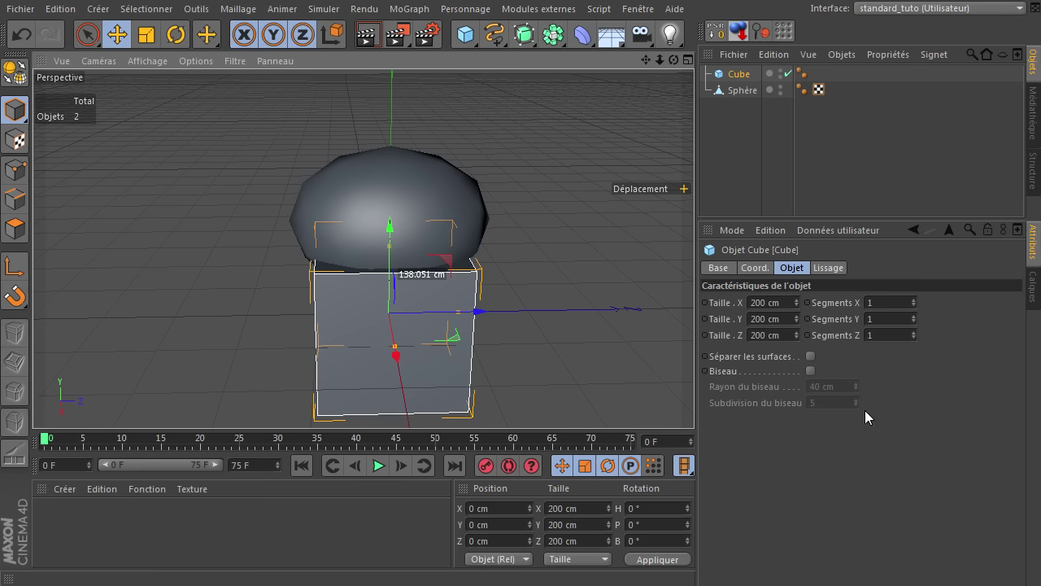
{"action": "left_click", "coordinate": [783, 303]}
{"action": "type", "text": "20"}
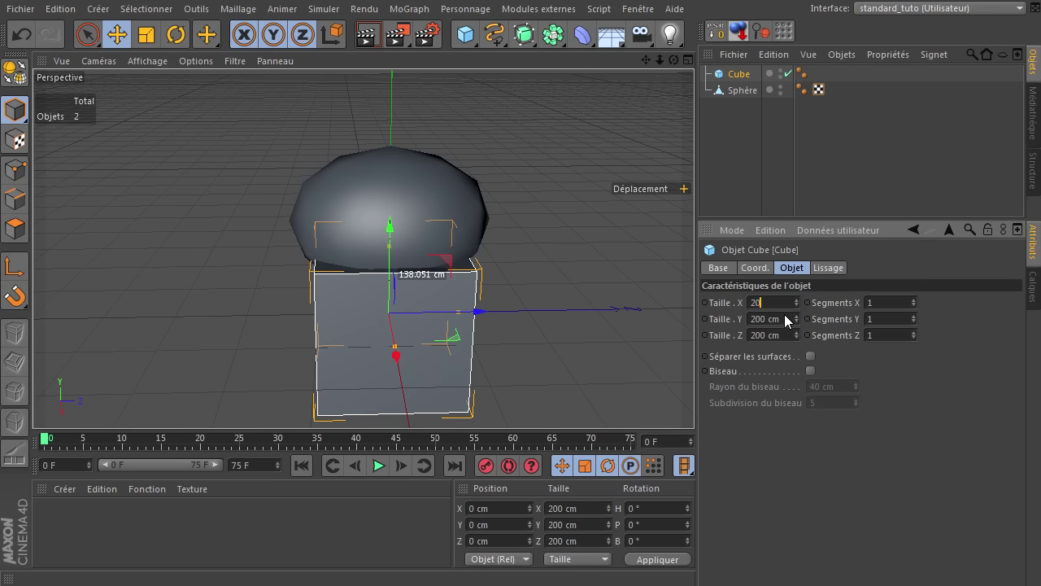
{"action": "left_click", "coordinate": [783, 319]}
{"action": "type", "text": "20"}
{"action": "left_click", "coordinate": [785, 335]}
{"action": "type", "text": "20"}
{"action": "key", "text": "Return"}
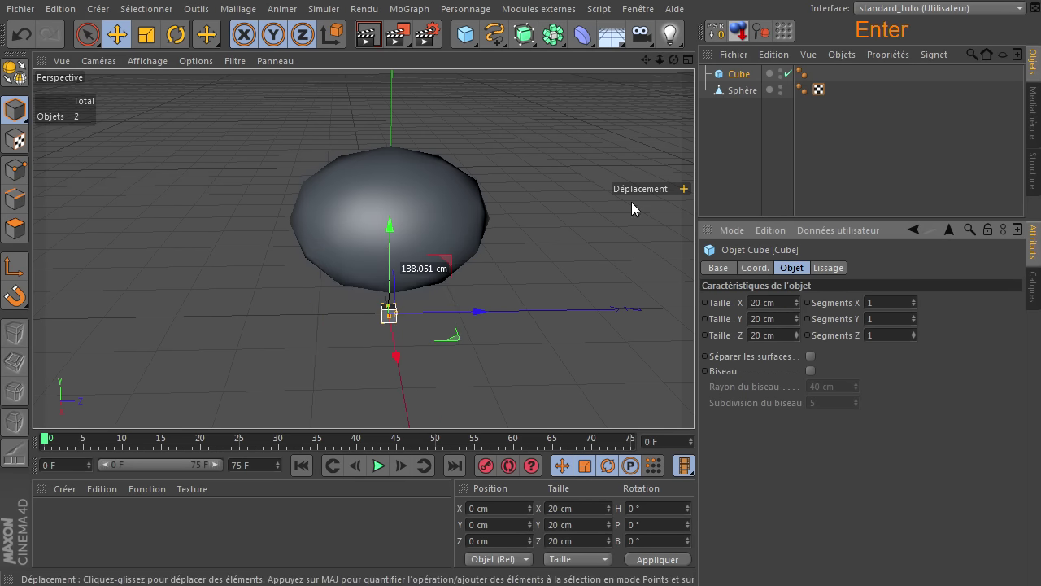
Set the cube's X and Z sizes to 40 cm
{"action": "left_click_drag", "start_coordinate": [673, 60], "coordinate": [694, 399]}
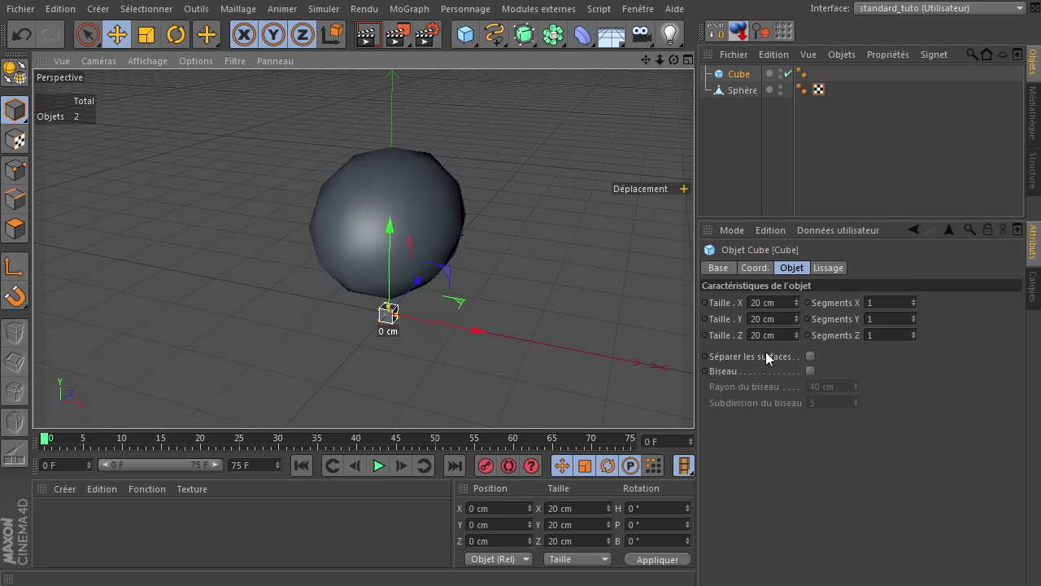
{"action": "left_click", "coordinate": [784, 306]}
{"action": "type", "text": "40"}
{"action": "key", "text": "Return"}
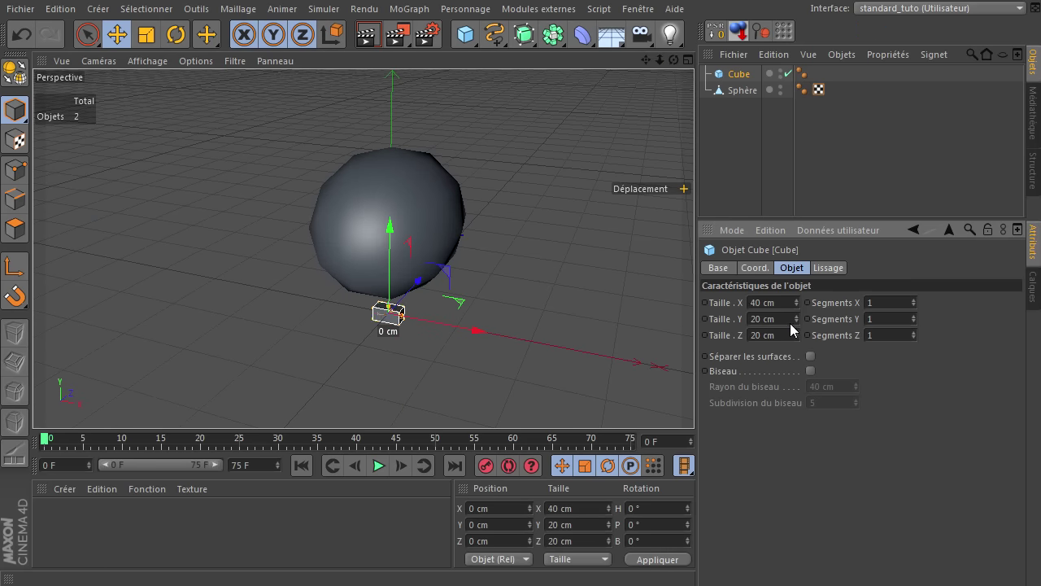
{"action": "left_click", "coordinate": [783, 337]}
{"action": "type", "text": "40"}
{"action": "key", "text": "Return"}
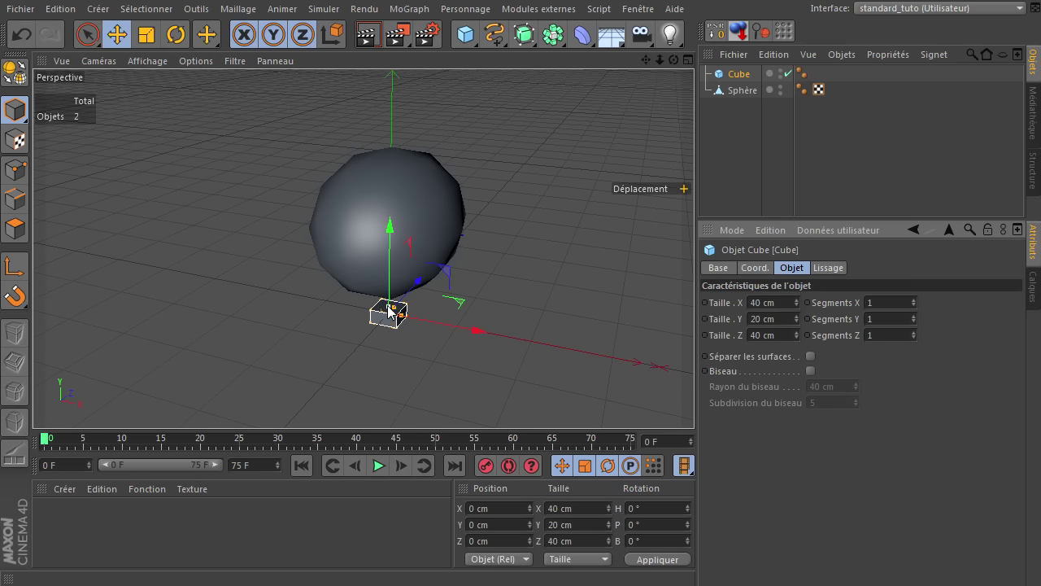
Stretch the cube's Y size to about 146 cm and drop the cube onto the floor
{"action": "left_click_drag", "start_coordinate": [388, 310], "coordinate": [387, 270]}
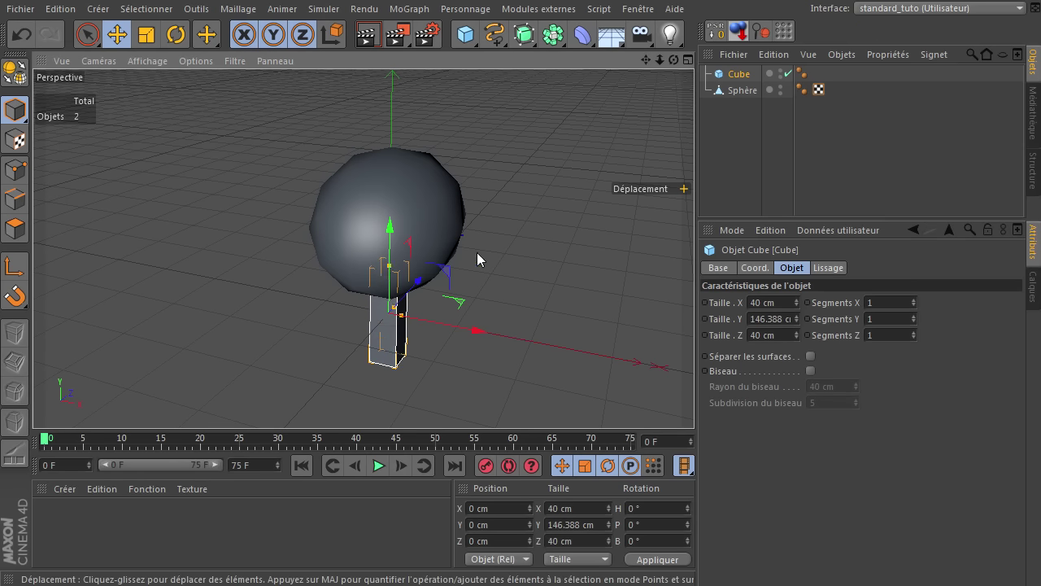
{"action": "left_click", "coordinate": [739, 34]}
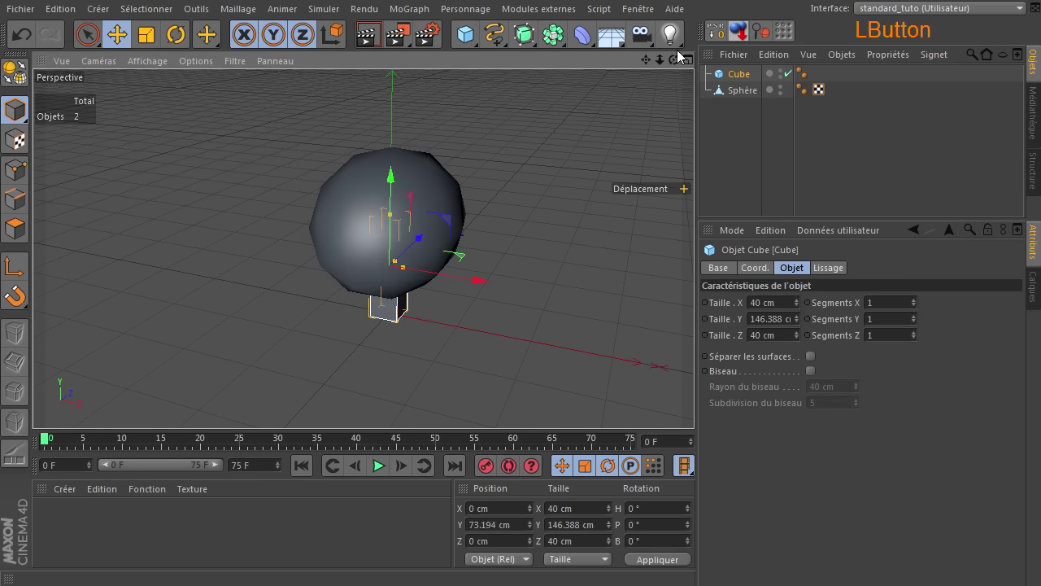
Raise the body sphere along Y to a height of about 168 cm
{"action": "left_click_drag", "start_coordinate": [673, 59], "coordinate": [694, 398]}
{"action": "left_click", "coordinate": [736, 90]}
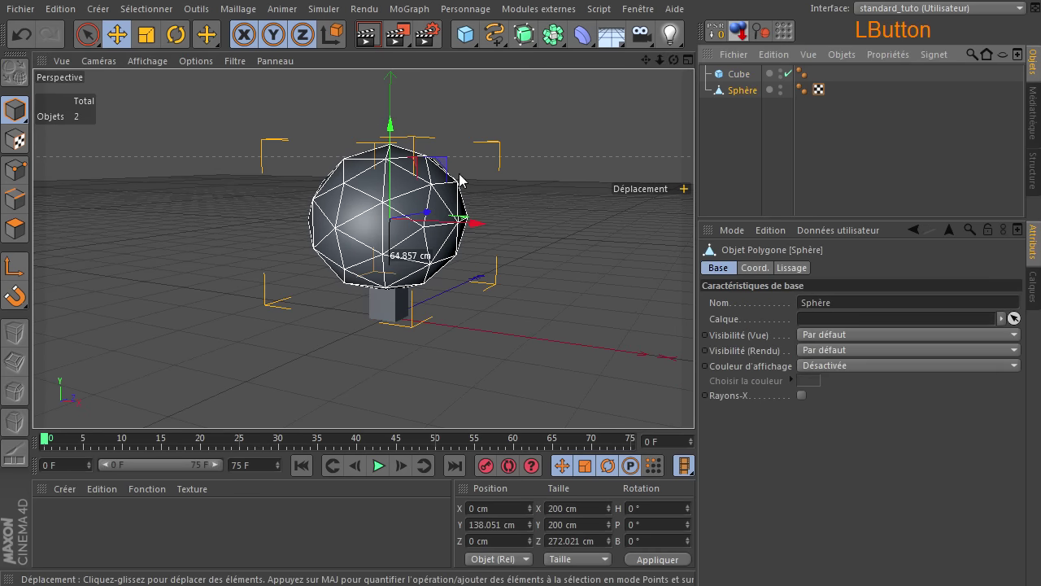
{"action": "left_click_drag", "start_coordinate": [391, 140], "coordinate": [391, 116]}
Switch the viewport shading to Ombrage de Gouraud (lignes) and deselect all objects
{"action": "left_click", "coordinate": [146, 61]}
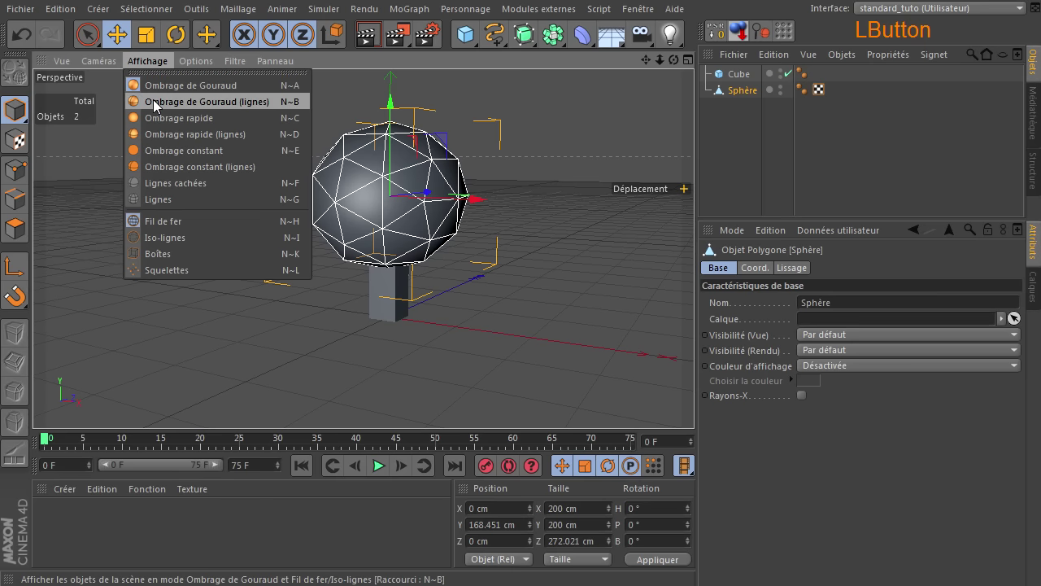
{"action": "left_click", "coordinate": [216, 102]}
{"action": "left_click", "coordinate": [397, 348]}
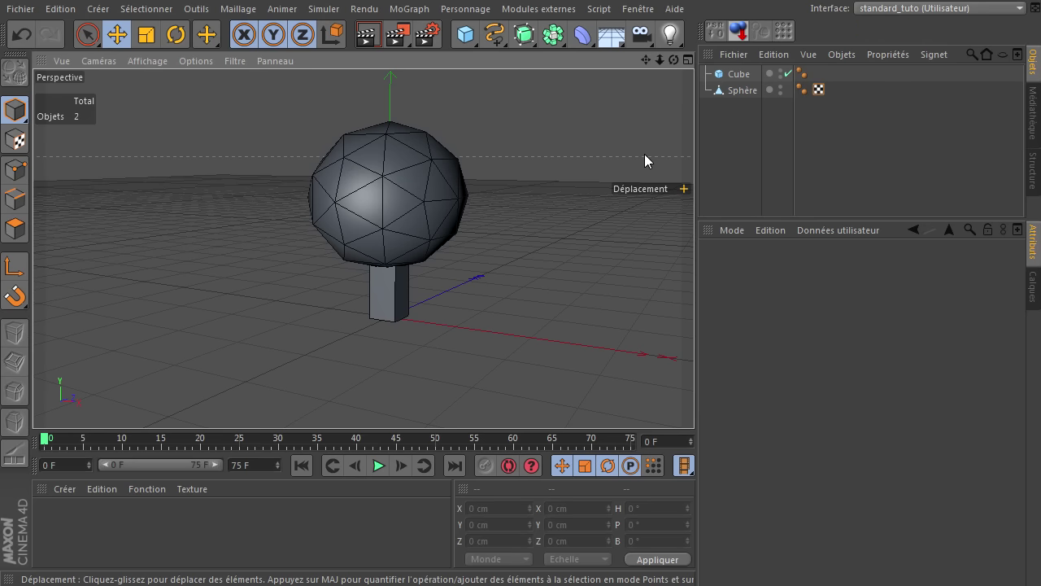
Move the cube leg under one corner of the body, at about X 65 cm and Z -67 cm
{"action": "left_click", "coordinate": [743, 91]}
{"action": "left_click", "coordinate": [746, 135]}
{"action": "left_click", "coordinate": [741, 74]}
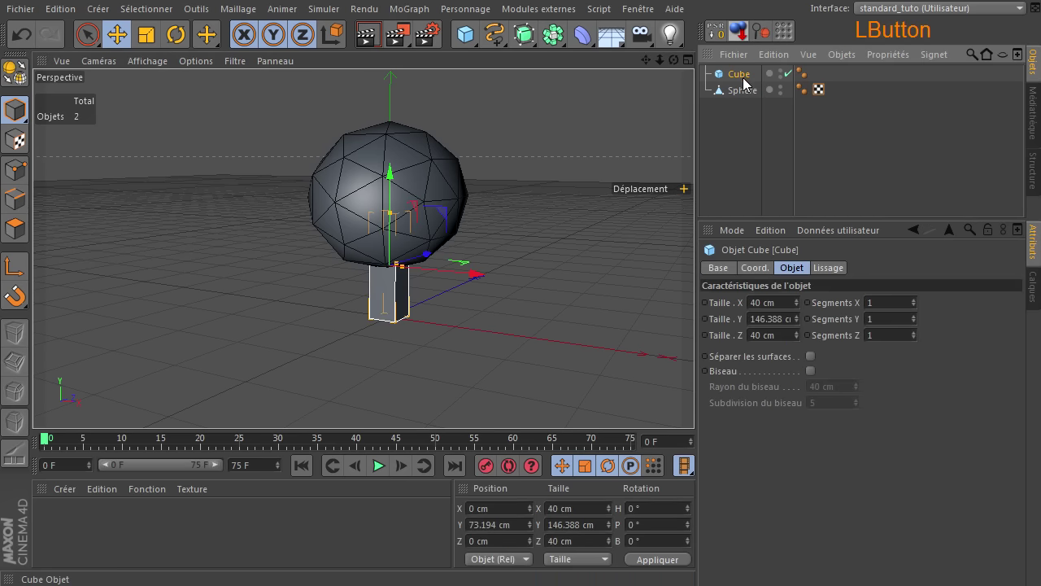
{"action": "left_click_drag", "start_coordinate": [473, 275], "coordinate": [419, 297]}
Align the cube leg to the floor and make it an editable polygon object
{"action": "left_click_drag", "start_coordinate": [673, 65], "coordinate": [690, 396]}
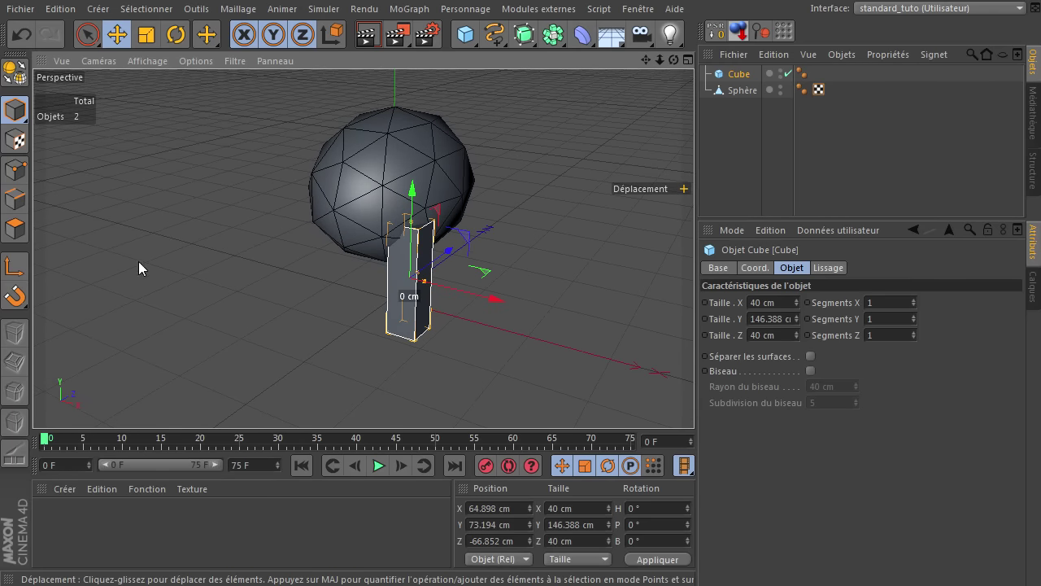
{"action": "left_click", "coordinate": [738, 34]}
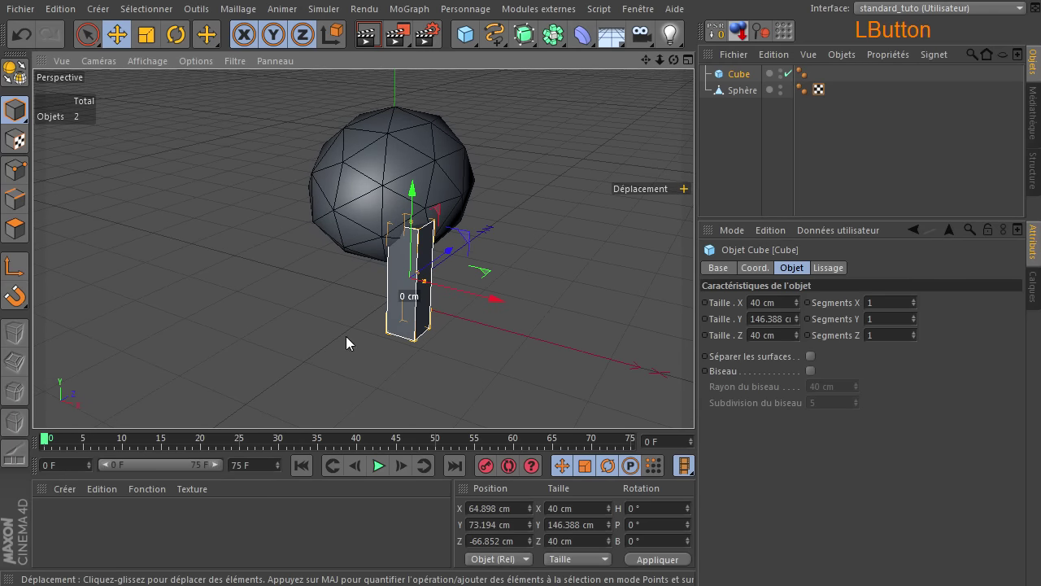
{"action": "left_click", "coordinate": [14, 75]}
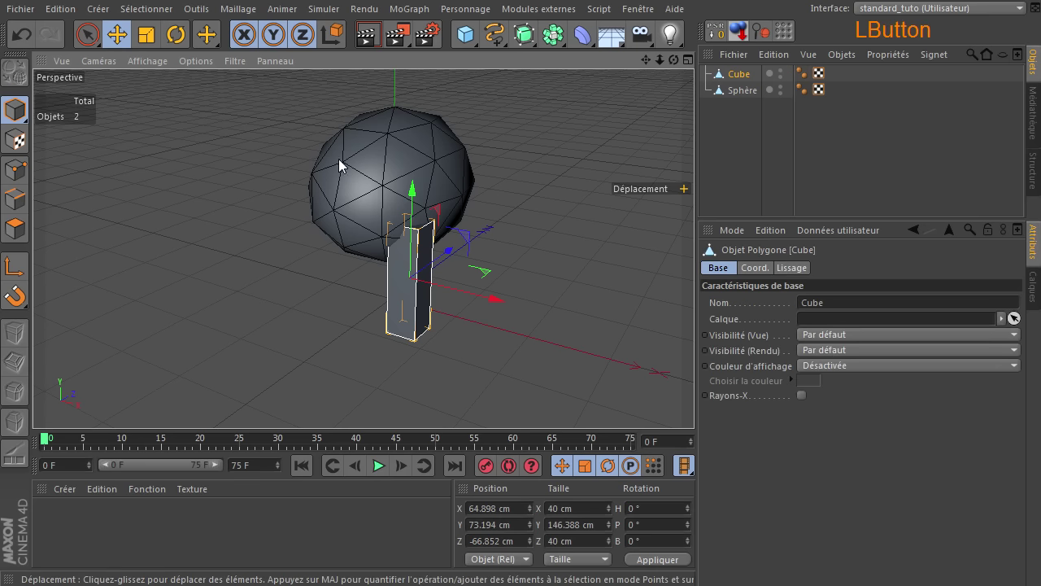
Select the top polygon of the cube leg and scale it down to about 20.6 cm per side
{"action": "left_click", "coordinate": [15, 229]}
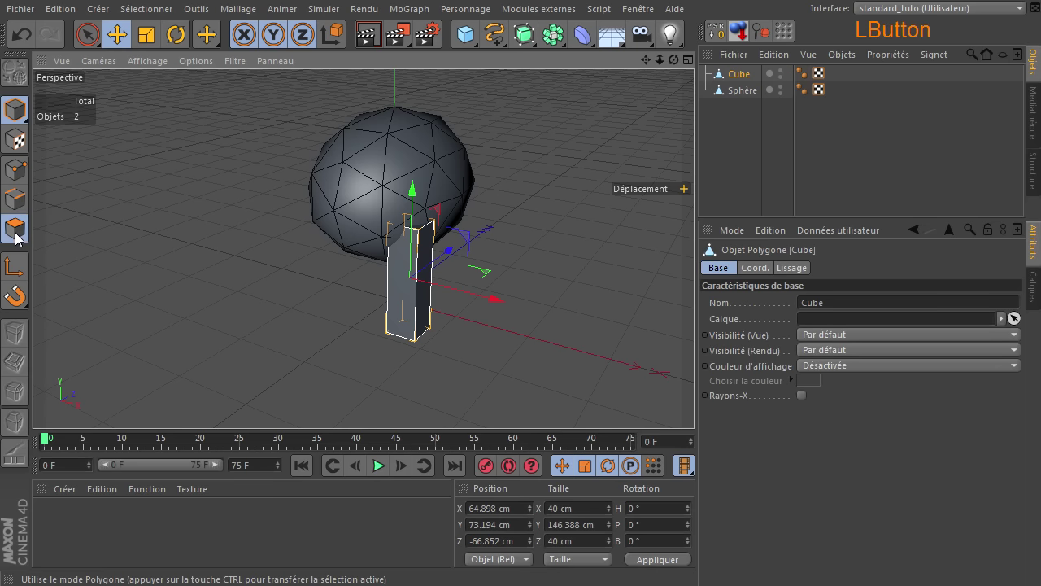
{"action": "scroll", "coordinate": [432, 240], "scroll_direction": "up", "scroll_amount": 5}
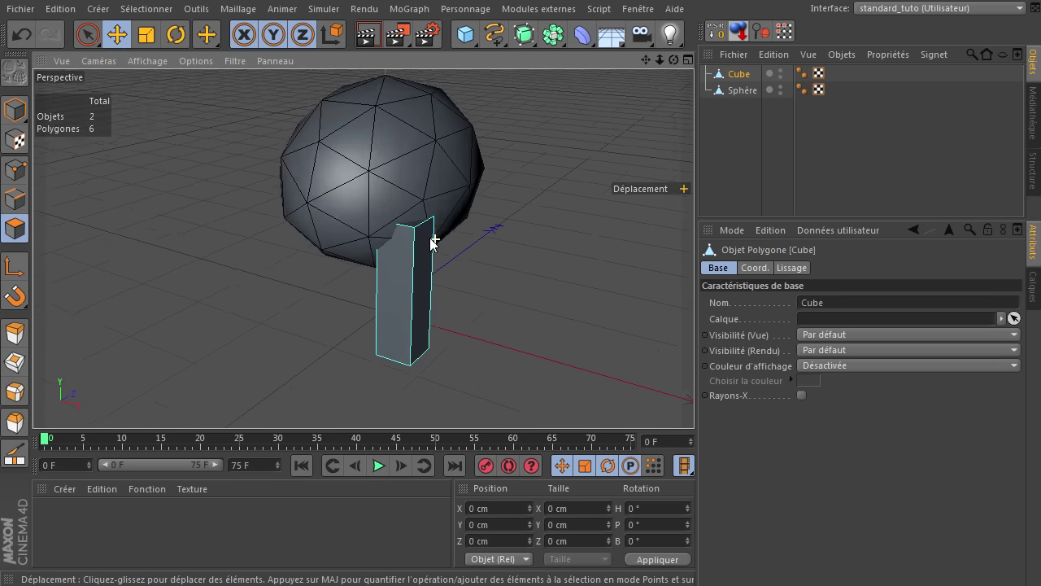
{"action": "left_click", "coordinate": [407, 213]}
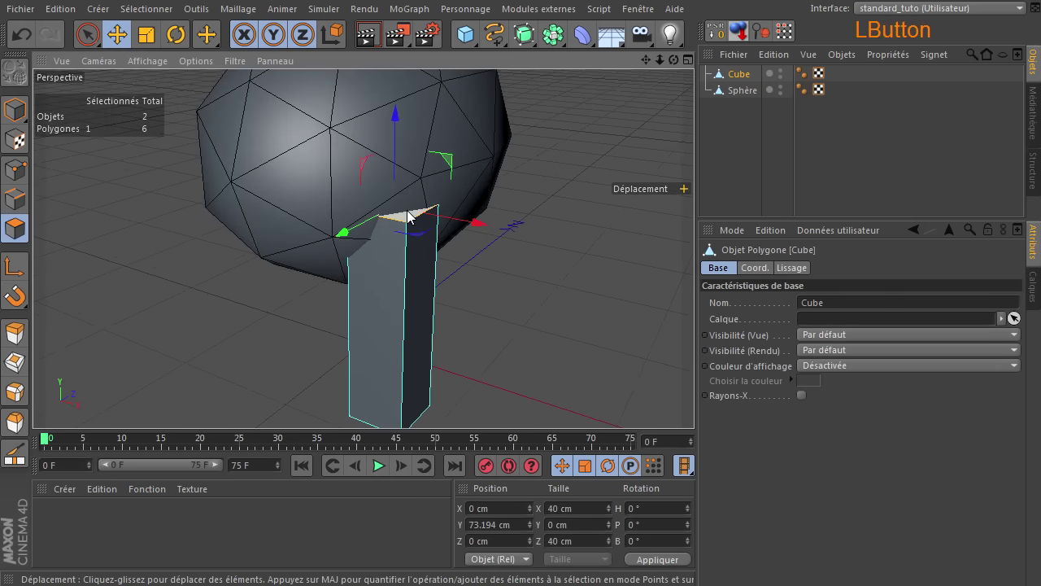
{"action": "left_click", "coordinate": [780, 82]}
{"action": "left_click", "coordinate": [780, 86]}
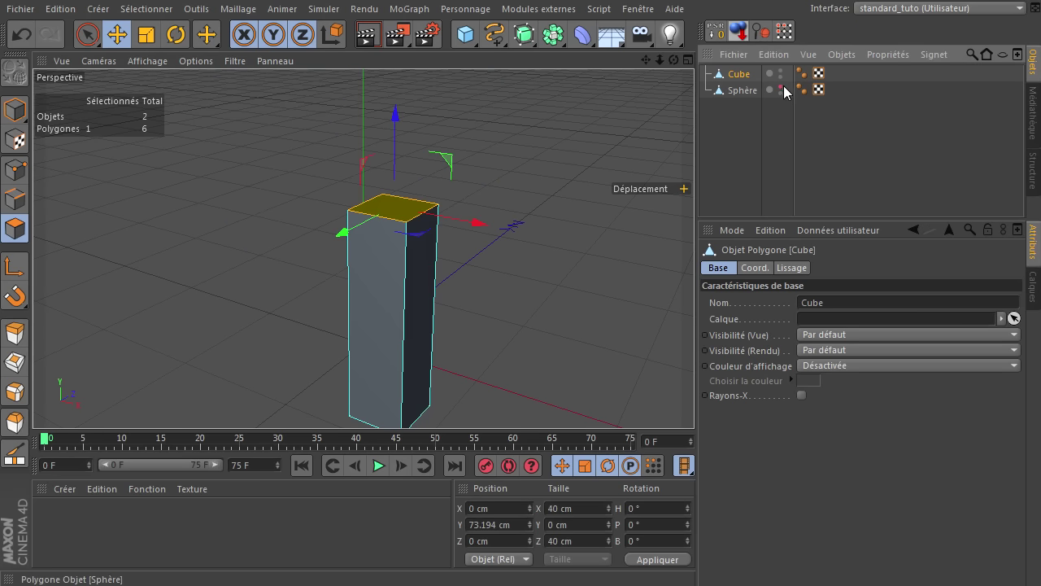
{"action": "left_click", "coordinate": [781, 87]}
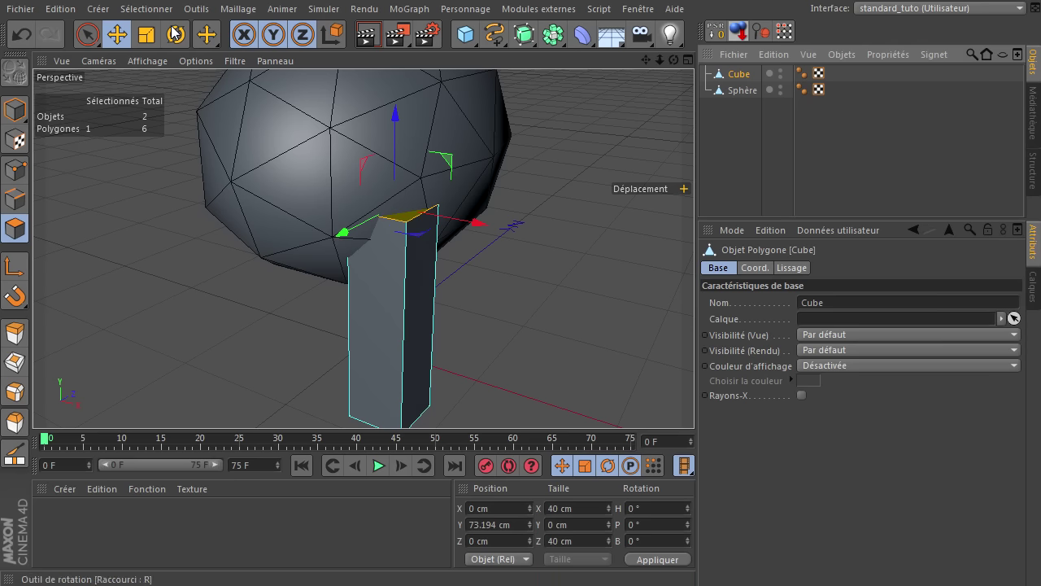
{"action": "left_click", "coordinate": [146, 36]}
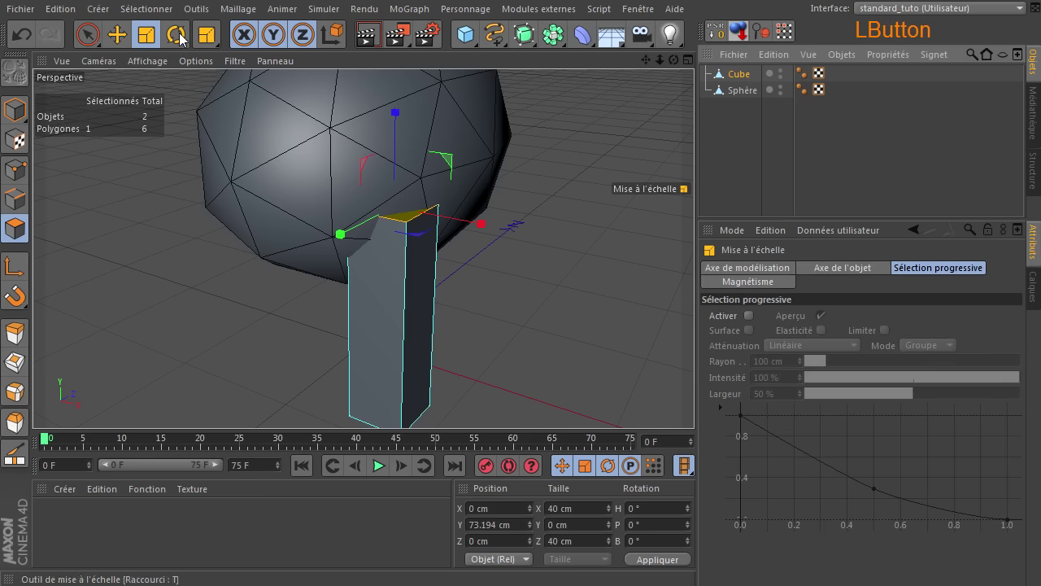
{"action": "left_click_drag", "start_coordinate": [580, 207], "coordinate": [268, 289]}
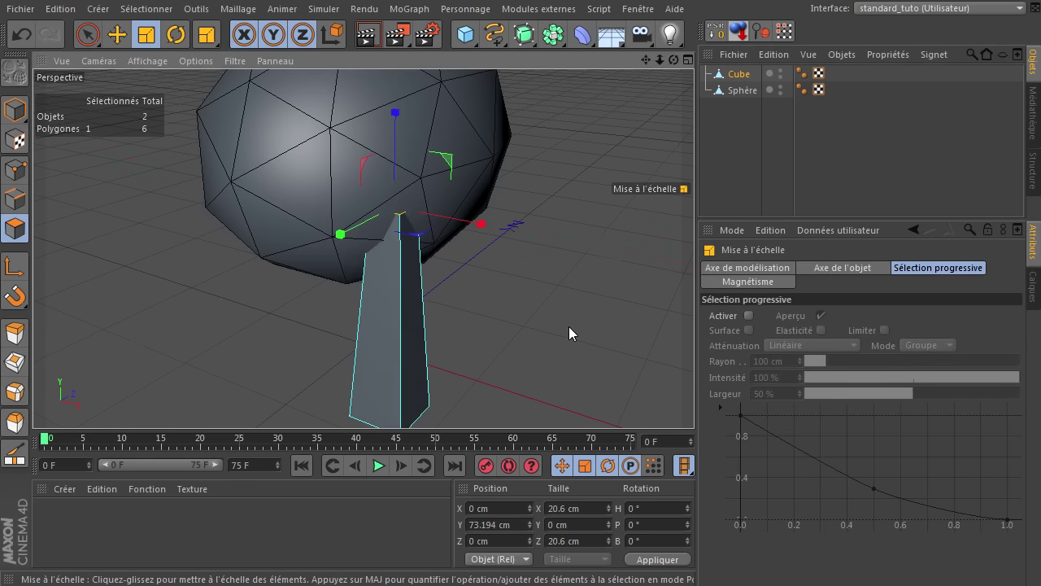
Shift the leg's top polygon inward under the body, to about X -28 cm and Z 23 cm
{"action": "left_click", "coordinate": [117, 36]}
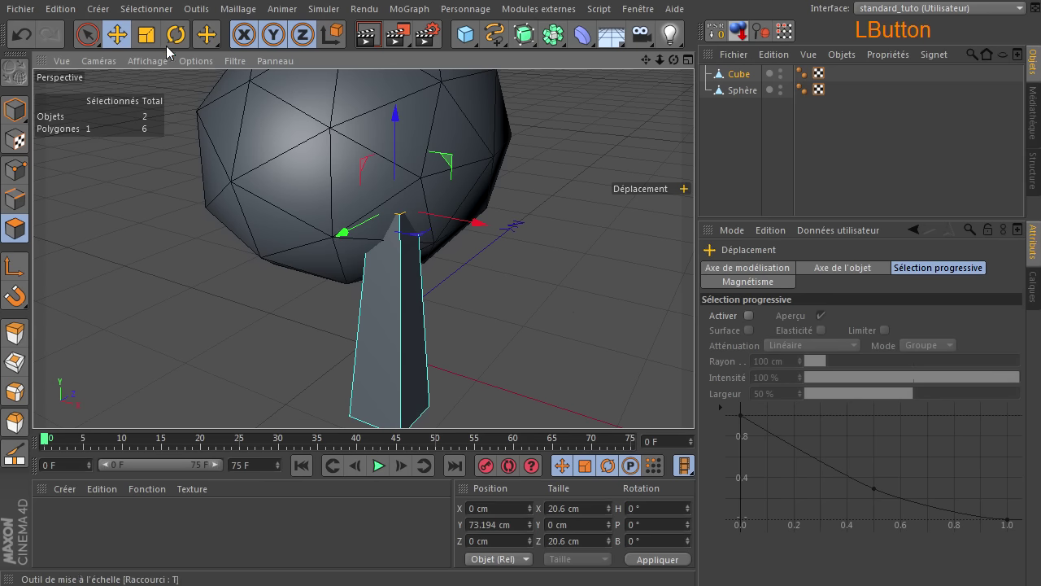
{"action": "left_click_drag", "start_coordinate": [480, 233], "coordinate": [456, 236]}
{"action": "left_click_drag", "start_coordinate": [673, 60], "coordinate": [694, 398]}
{"action": "left_click_drag", "start_coordinate": [278, 205], "coordinate": [318, 211]}
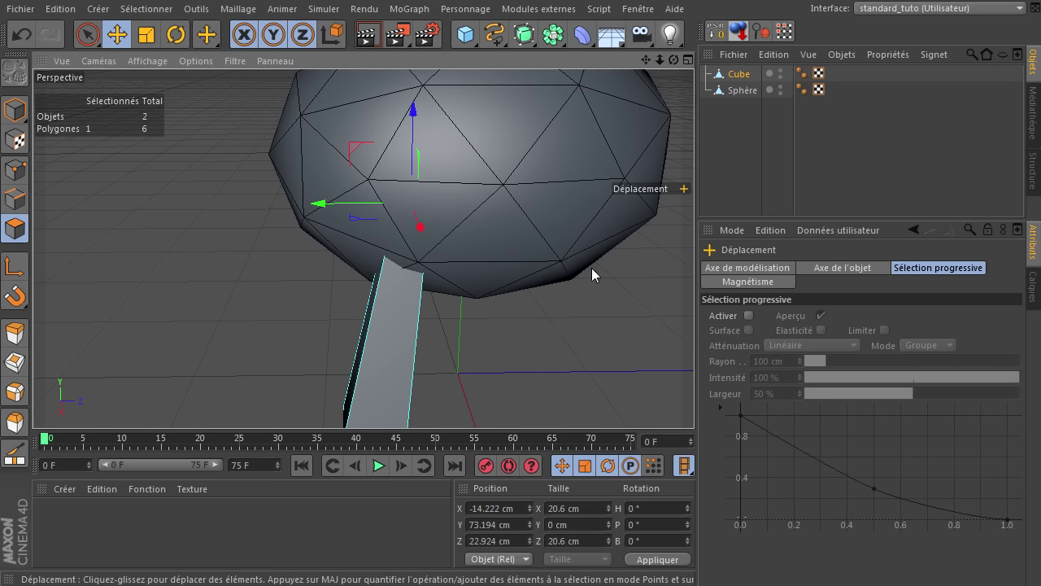
{"action": "left_click_drag", "start_coordinate": [660, 60], "coordinate": [694, 399]}
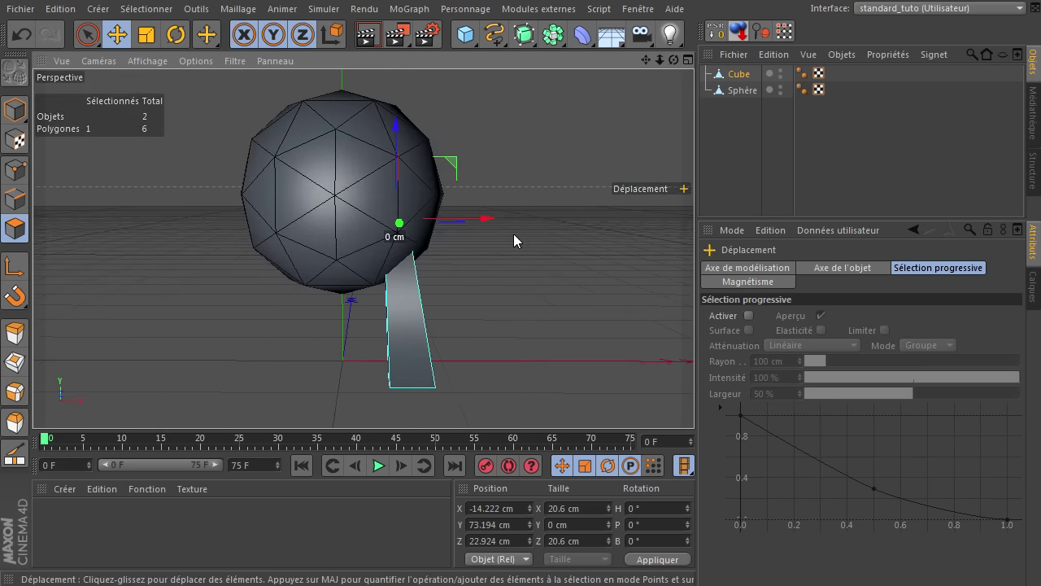
{"action": "left_click_drag", "start_coordinate": [481, 222], "coordinate": [470, 225]}
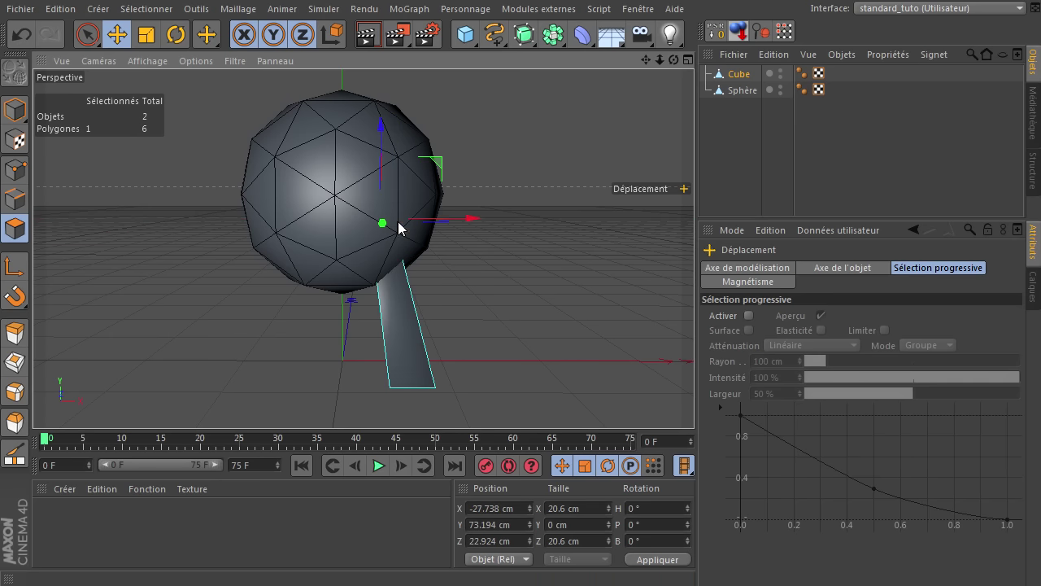
Refine the leg's top polygon position to about X -23 cm and Z 18 cm, undoing the last stray move, and deselect it
{"action": "left_click_drag", "start_coordinate": [677, 59], "coordinate": [694, 398]}
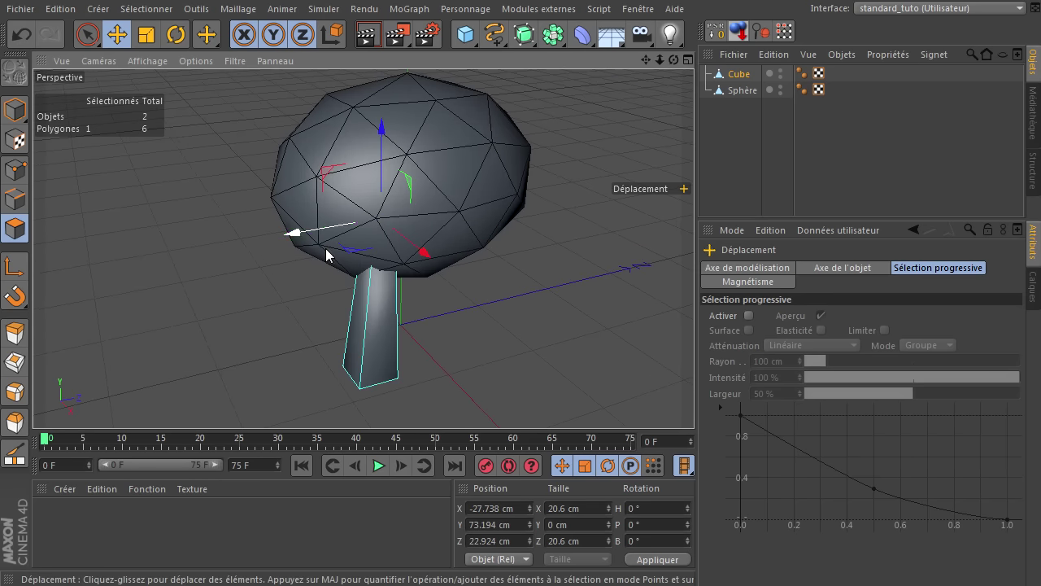
{"action": "left_click_drag", "start_coordinate": [294, 242], "coordinate": [290, 238]}
{"action": "left_click_drag", "start_coordinate": [414, 251], "coordinate": [422, 259]}
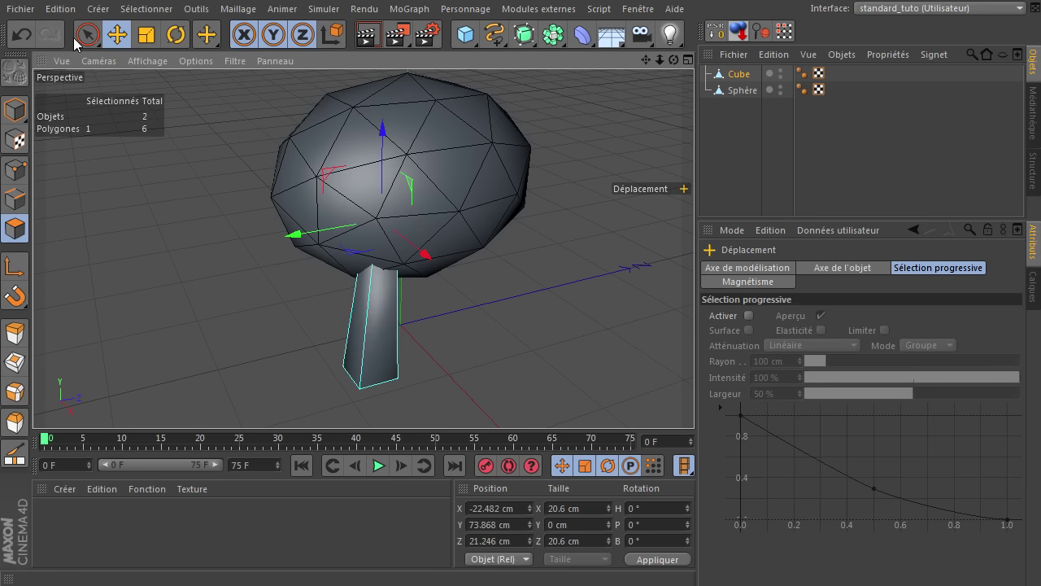
{"action": "left_click", "coordinate": [23, 35]}
{"action": "left_click", "coordinate": [88, 36]}
{"action": "left_click", "coordinate": [216, 302]}
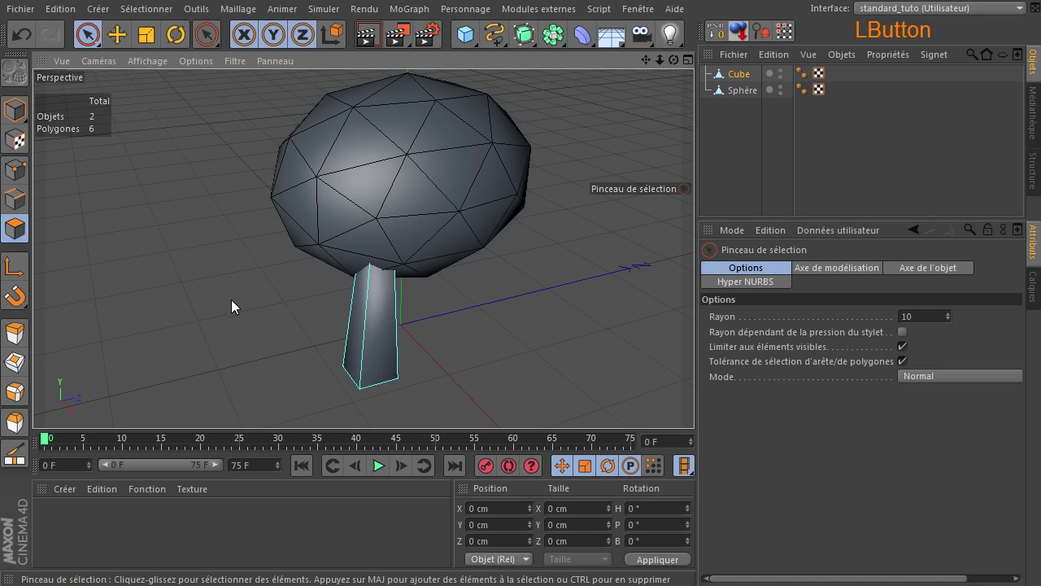
Return to model mode and delete the smoothing (Lissage) tags of the sphere and the cube leg
{"action": "left_click", "coordinate": [17, 110]}
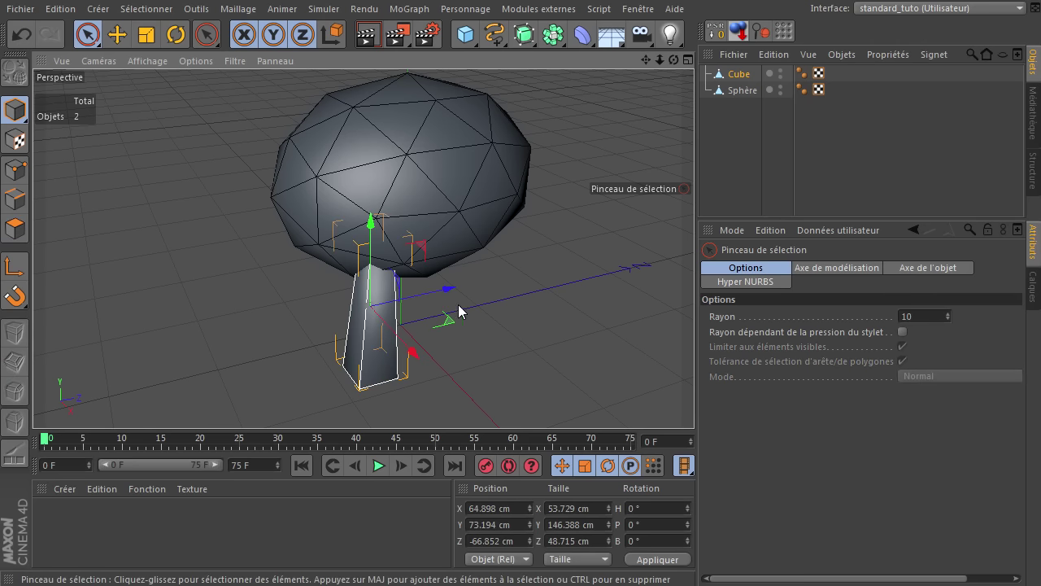
{"action": "left_click", "coordinate": [801, 89]}
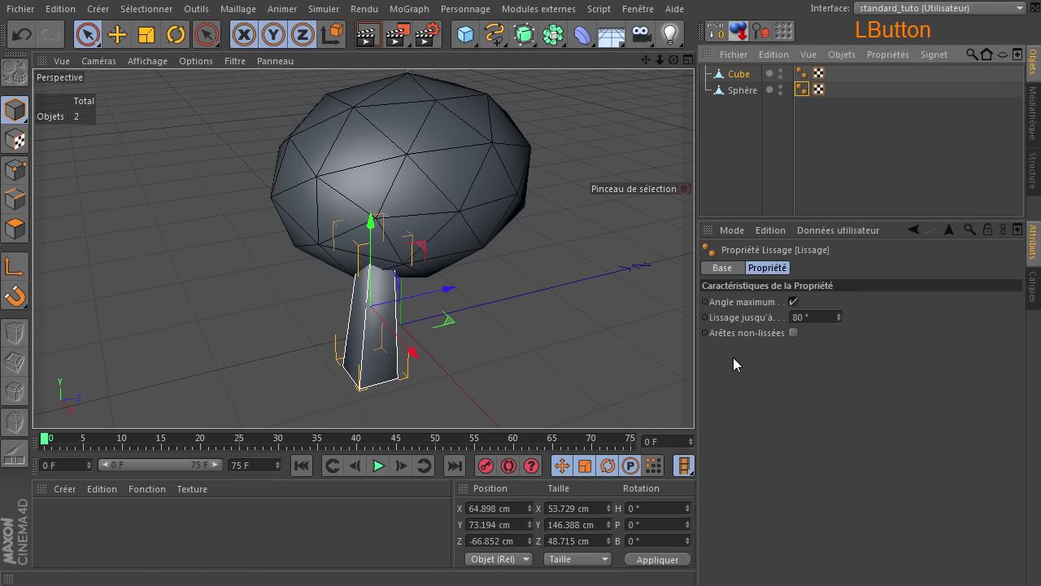
{"action": "left_click_drag", "start_coordinate": [674, 60], "coordinate": [692, 399]}
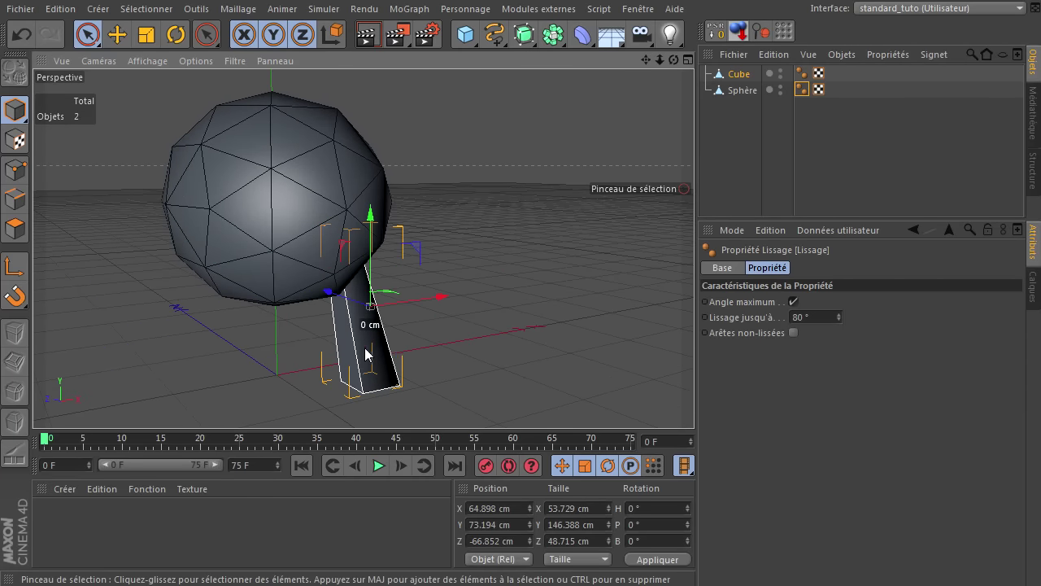
{"action": "left_click", "coordinate": [802, 91]}
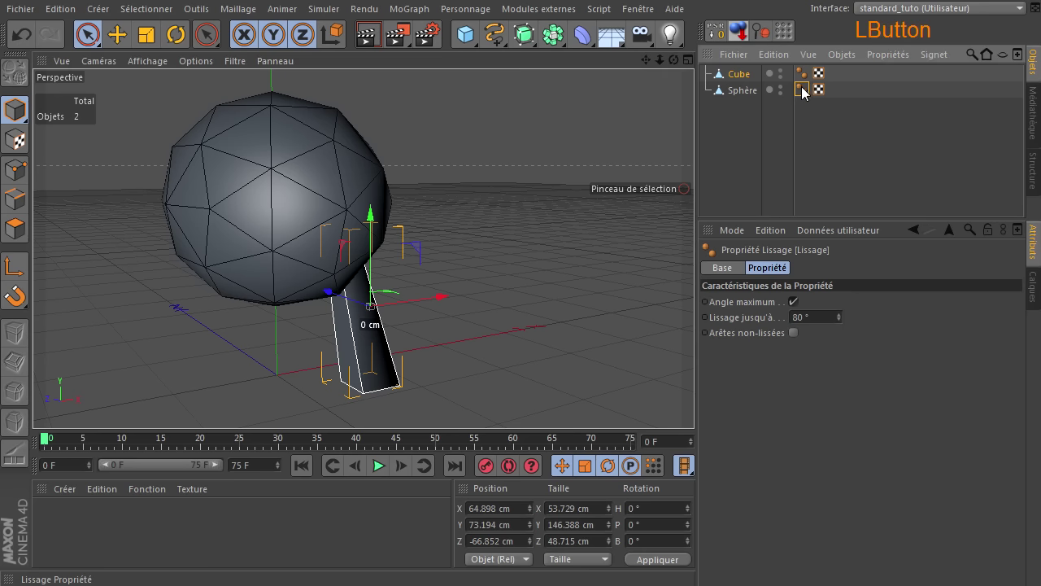
{"action": "left_click", "coordinate": [801, 89]}
{"action": "key", "text": "Delete"}
{"action": "left_click", "coordinate": [801, 74]}
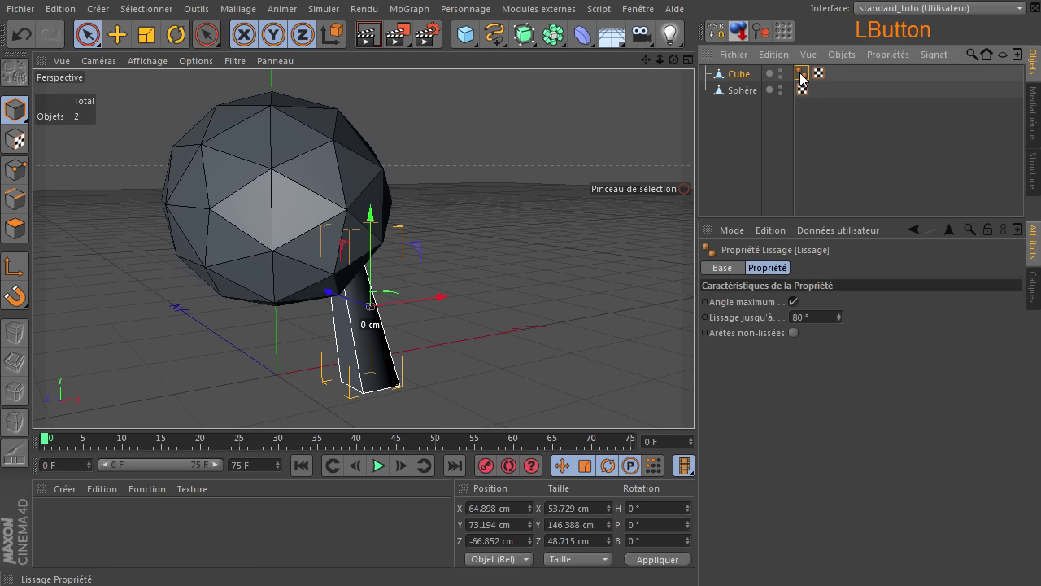
{"action": "key", "text": "Delete"}
Duplicate the cube leg and move the copy along X to about -69 cm, across the body
{"action": "left_click_drag", "start_coordinate": [674, 59], "coordinate": [697, 403]}
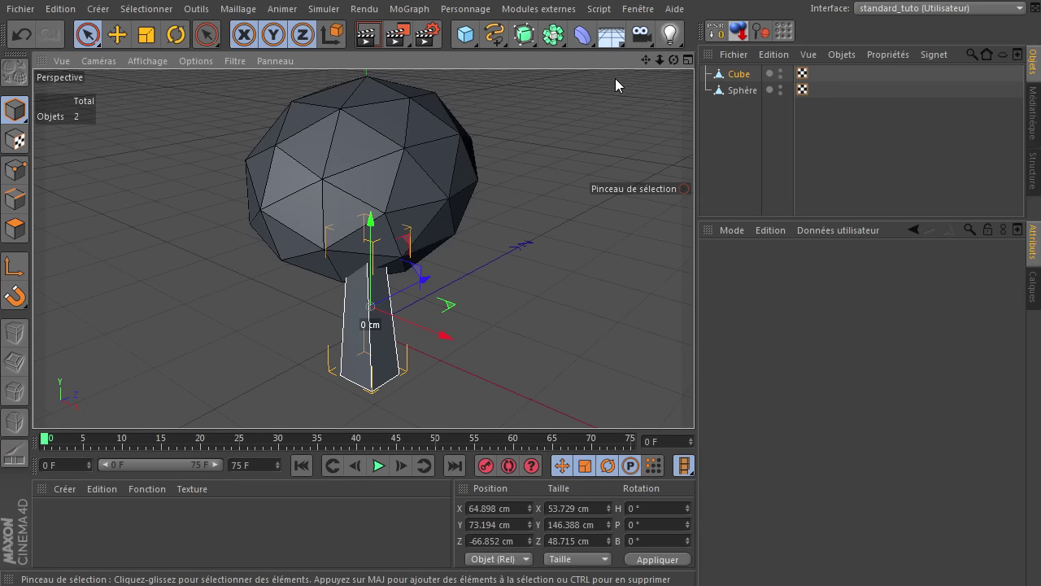
{"action": "left_click_drag", "start_coordinate": [674, 59], "coordinate": [694, 399]}
{"action": "left_click", "coordinate": [740, 74]}
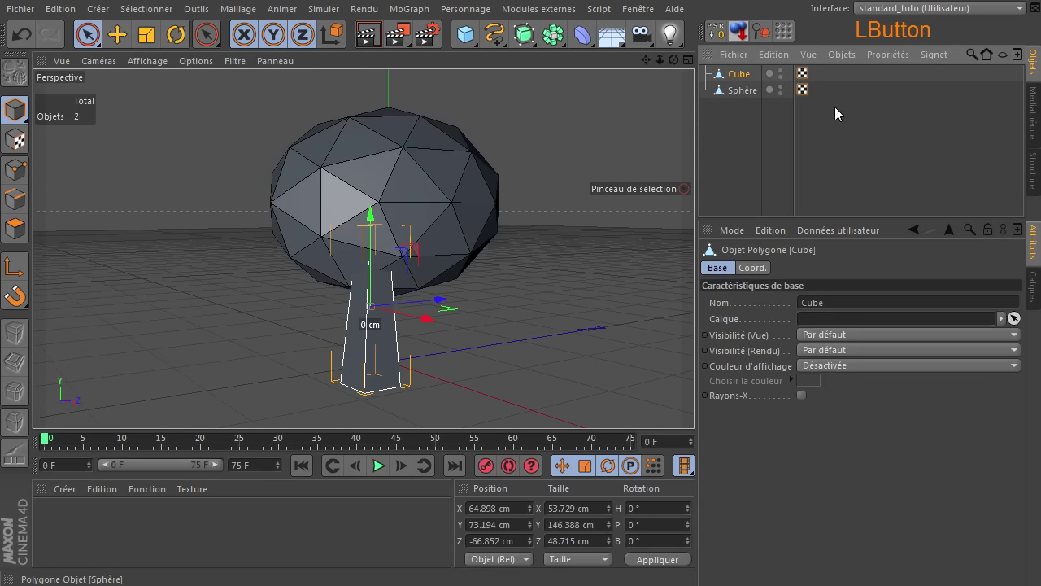
{"action": "left_click", "coordinate": [741, 77], "text": "ctrl"}
{"action": "left_click_drag", "start_coordinate": [743, 90], "coordinate": [744, 90], "text": "ctrl"}
{"action": "left_click_drag", "start_coordinate": [674, 60], "coordinate": [697, 399]}
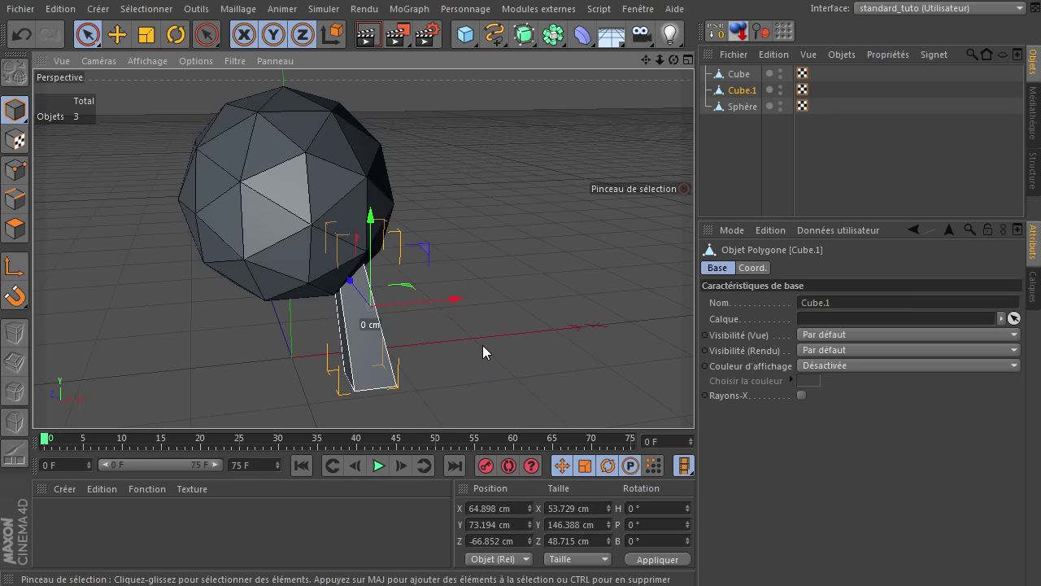
{"action": "left_click_drag", "start_coordinate": [454, 299], "coordinate": [311, 309]}
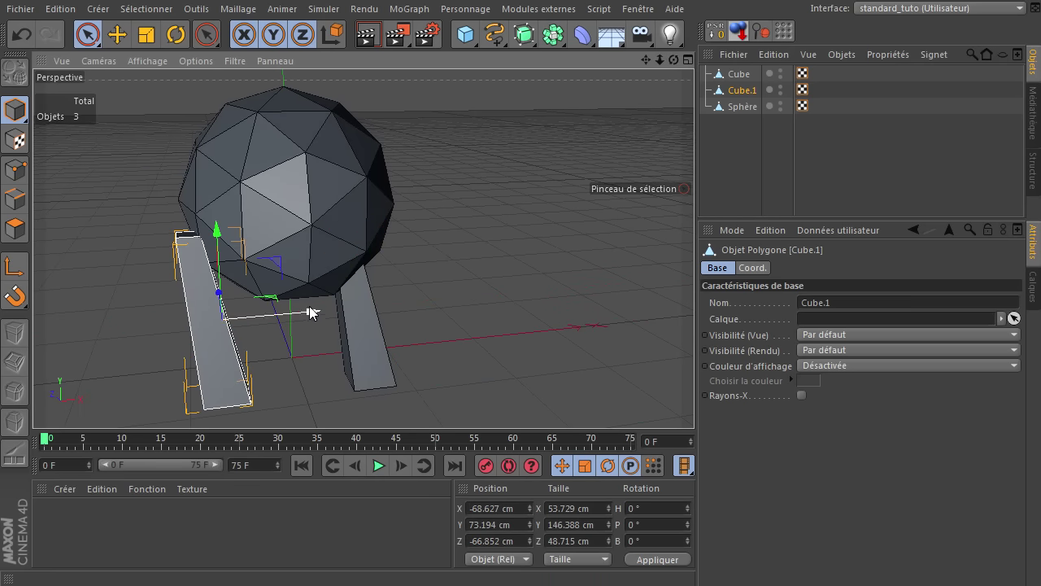
Shift the top polygon of the copied leg inward under the body to about X 38 cm, and deselect it
{"action": "left_click", "coordinate": [187, 233]}
{"action": "scroll", "coordinate": [176, 259], "scroll_direction": "up", "scroll_amount": 2}
{"action": "left_click_drag", "start_coordinate": [273, 227], "coordinate": [335, 248]}
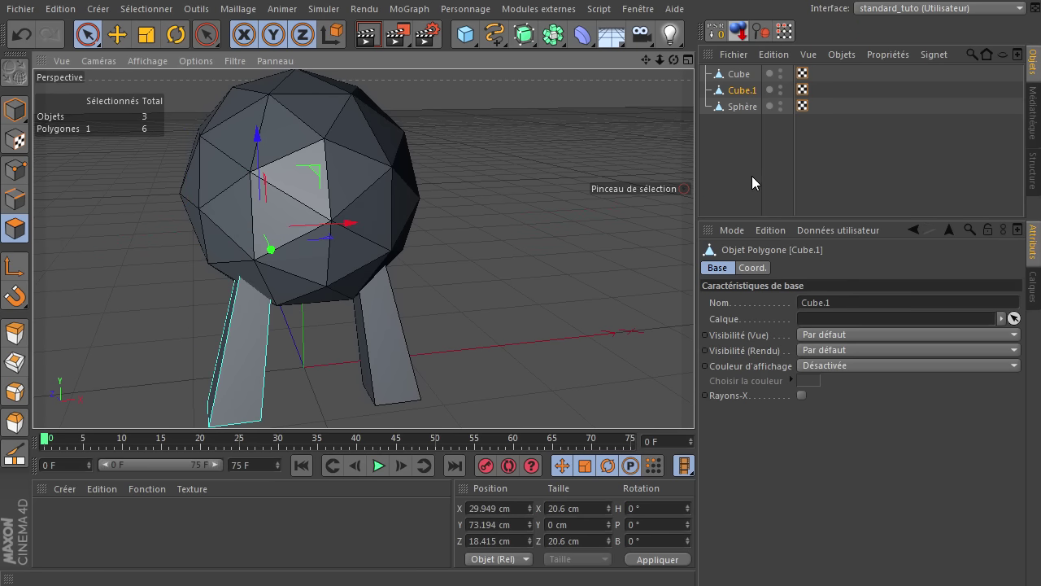
{"action": "mouse_move", "coordinate": [674, 59]}
{"action": "left_mouse_down"}
{"action": "mouse_move", "coordinate": [684, 401]}
{"action": "mouse_move", "coordinate": [702, 398]}
{"action": "mouse_move", "coordinate": [690, 399]}
{"action": "mouse_move", "coordinate": [660, 59]}
{"action": "left_mouse_up"}
{"action": "left_click_drag", "start_coordinate": [411, 175], "coordinate": [419, 175]}
{"action": "left_click", "coordinate": [545, 270]}
Select both legs, Cube and Cube.1, and duplicate them together
{"action": "left_click", "coordinate": [736, 92]}
{"action": "left_click_drag", "start_coordinate": [673, 59], "coordinate": [695, 398]}
{"action": "left_click", "coordinate": [736, 92]}
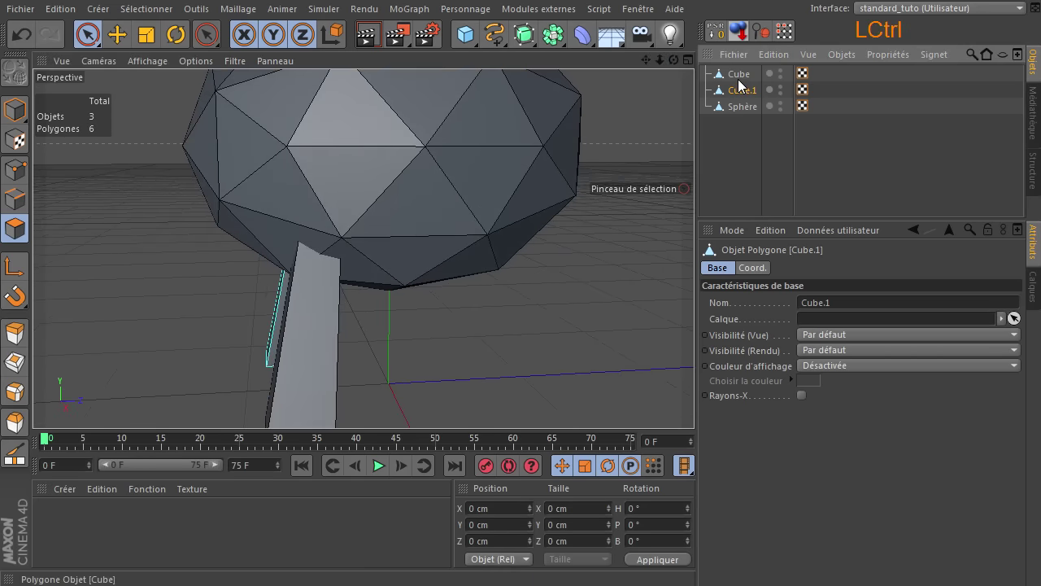
{"action": "left_click", "coordinate": [738, 75], "text": "ctrl"}
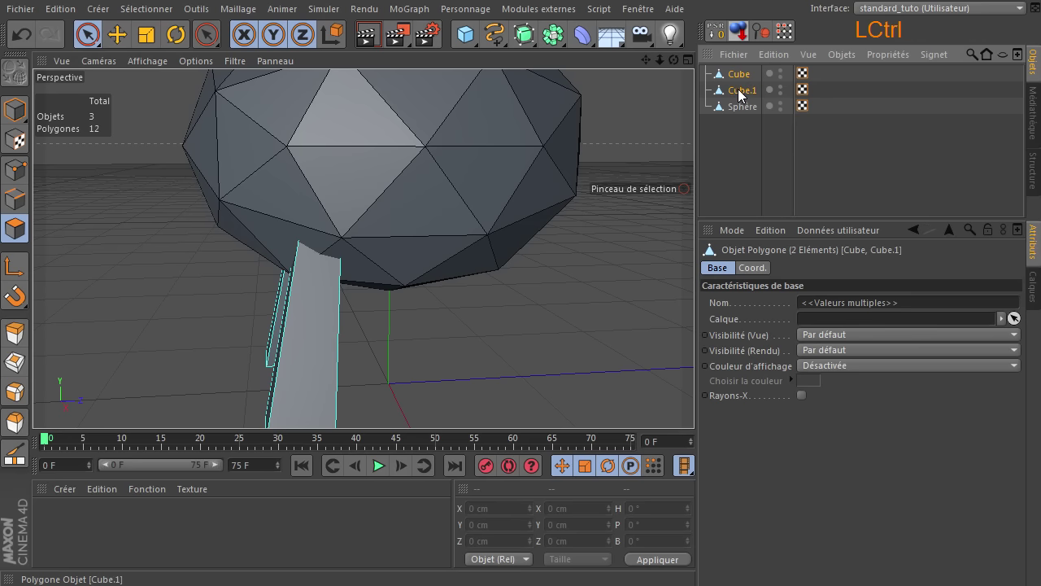
{"action": "left_click", "coordinate": [739, 95], "text": "ctrl"}
{"action": "left_click_drag", "start_coordinate": [735, 102], "coordinate": [732, 97], "text": "ctrl"}
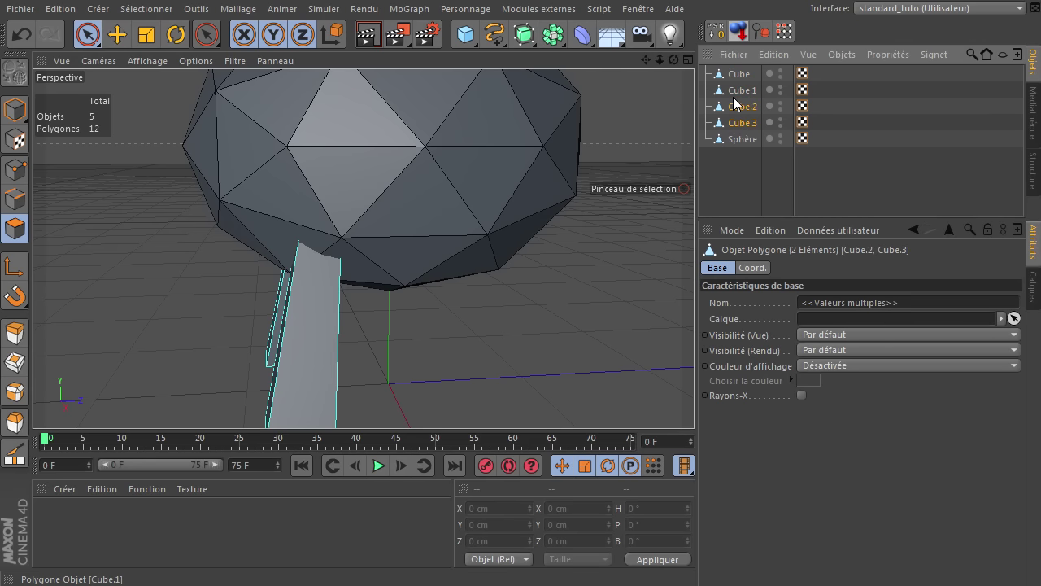
Move the two duplicated legs along Z to the other end of the body, at about 88 cm
{"action": "left_click", "coordinate": [15, 109]}
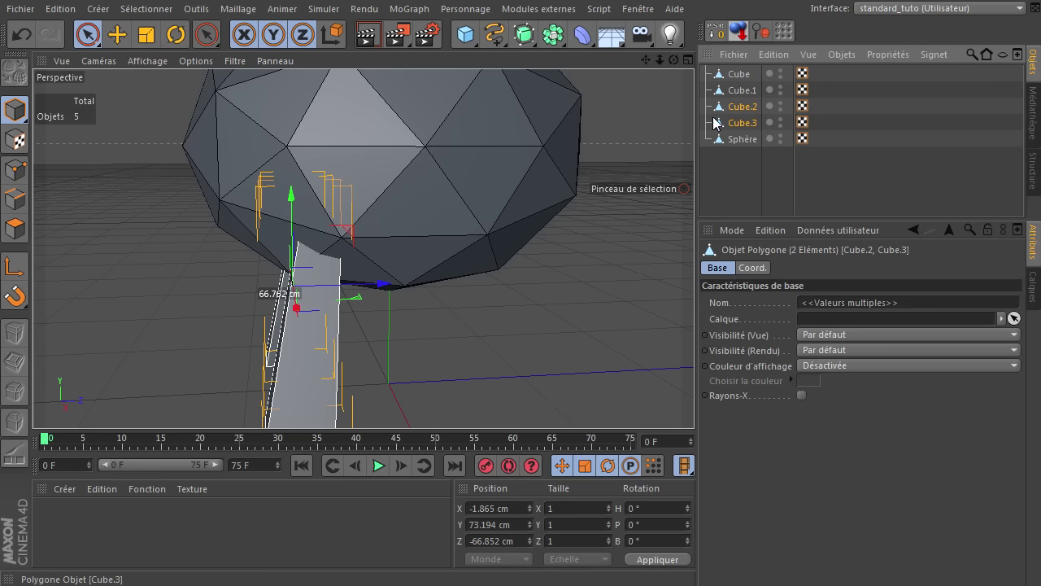
{"action": "left_click_drag", "start_coordinate": [660, 60], "coordinate": [695, 403]}
{"action": "left_click_drag", "start_coordinate": [413, 268], "coordinate": [528, 267]}
{"action": "left_click_drag", "start_coordinate": [674, 60], "coordinate": [722, 412]}
Select the top polygon of the Cube.2 leg and shift it inward under the body to about Z -27 cm
{"action": "left_click", "coordinate": [752, 110]}
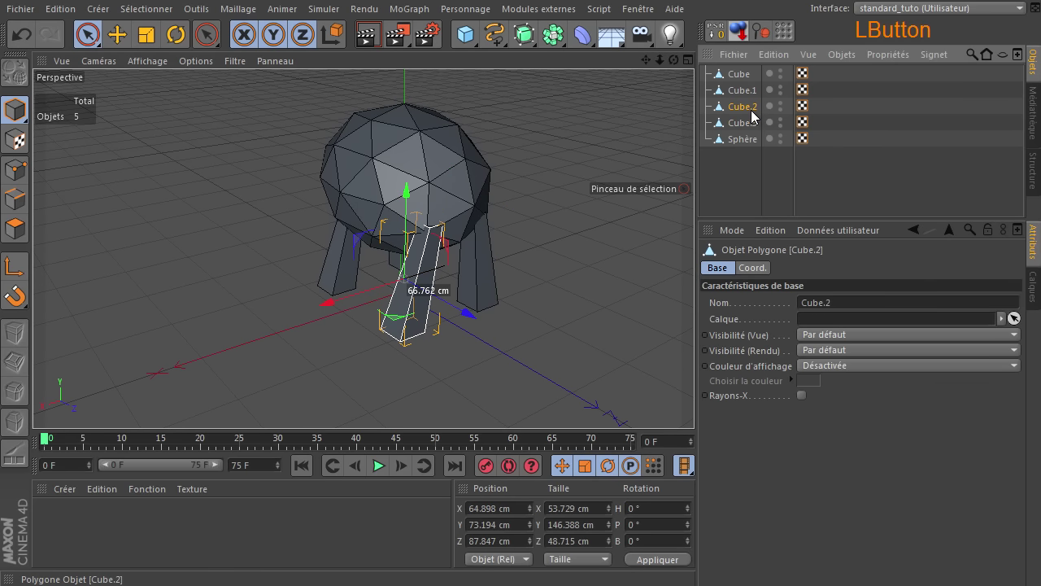
{"action": "left_click", "coordinate": [14, 229]}
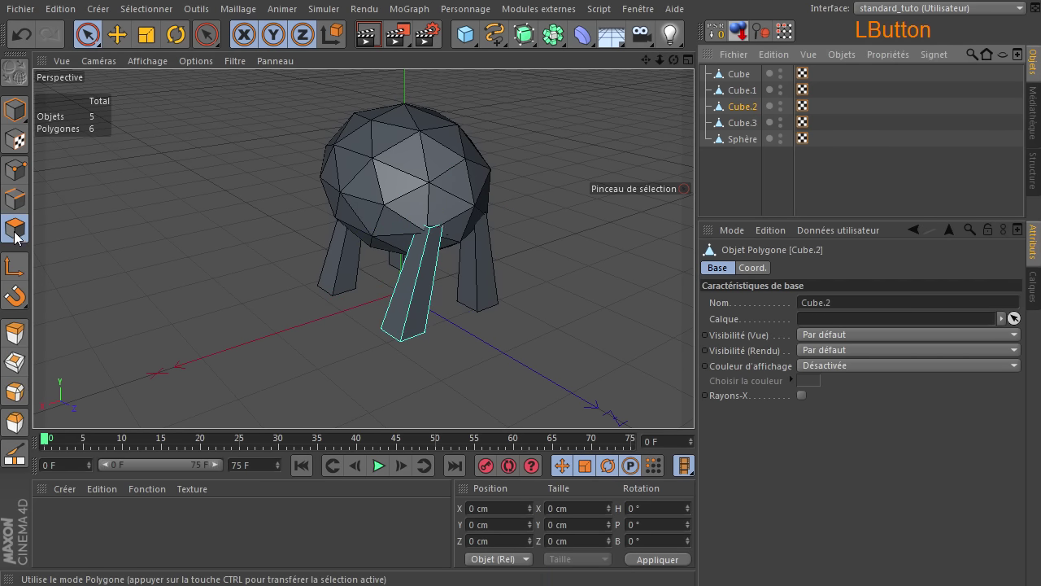
{"action": "scroll", "coordinate": [439, 223], "scroll_direction": "up", "scroll_amount": 5}
{"action": "left_click", "coordinate": [432, 235]}
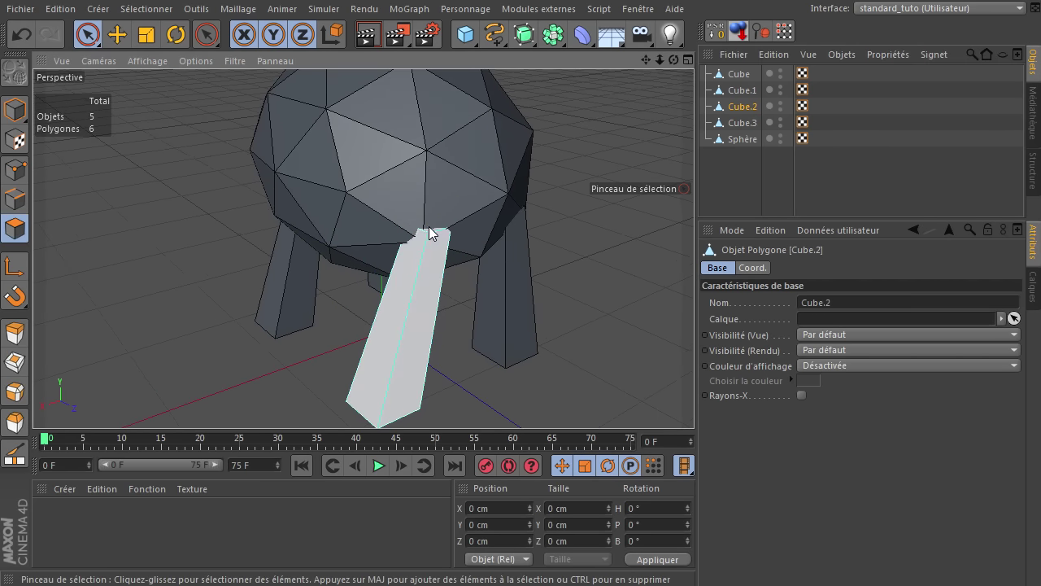
{"action": "left_click", "coordinate": [435, 235]}
{"action": "left_click", "coordinate": [432, 229]}
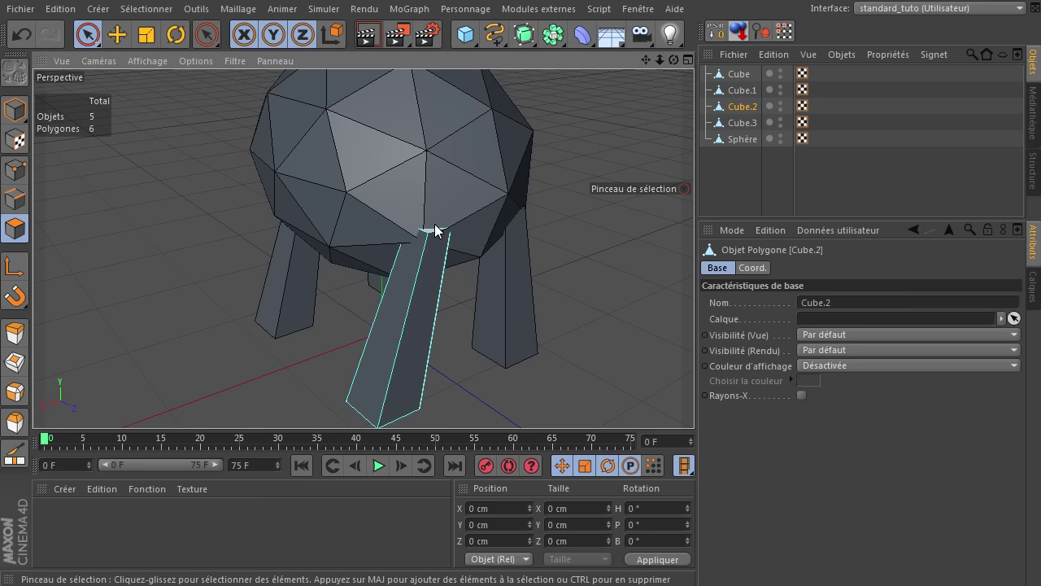
{"action": "left_click_drag", "start_coordinate": [666, 57], "coordinate": [403, 201]}
{"action": "left_click_drag", "start_coordinate": [342, 224], "coordinate": [275, 277]}
With the sphere hidden during selection, select the Cube.3 leg's top polygon, shift it inward under the body to about Z -33 cm, and deselect everything
{"action": "left_click_drag", "start_coordinate": [660, 60], "coordinate": [716, 325]}
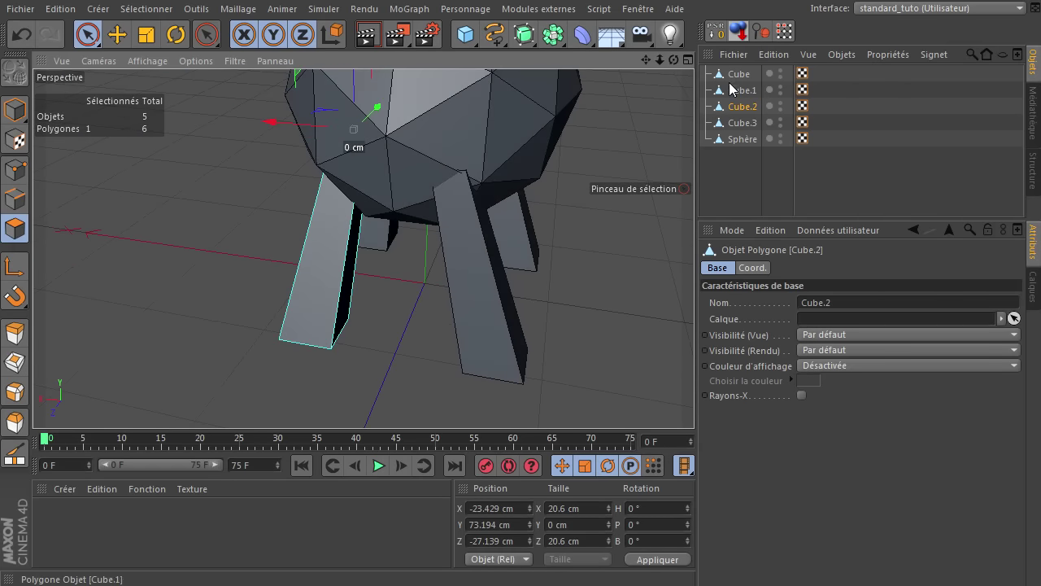
{"action": "left_click", "coordinate": [780, 136]}
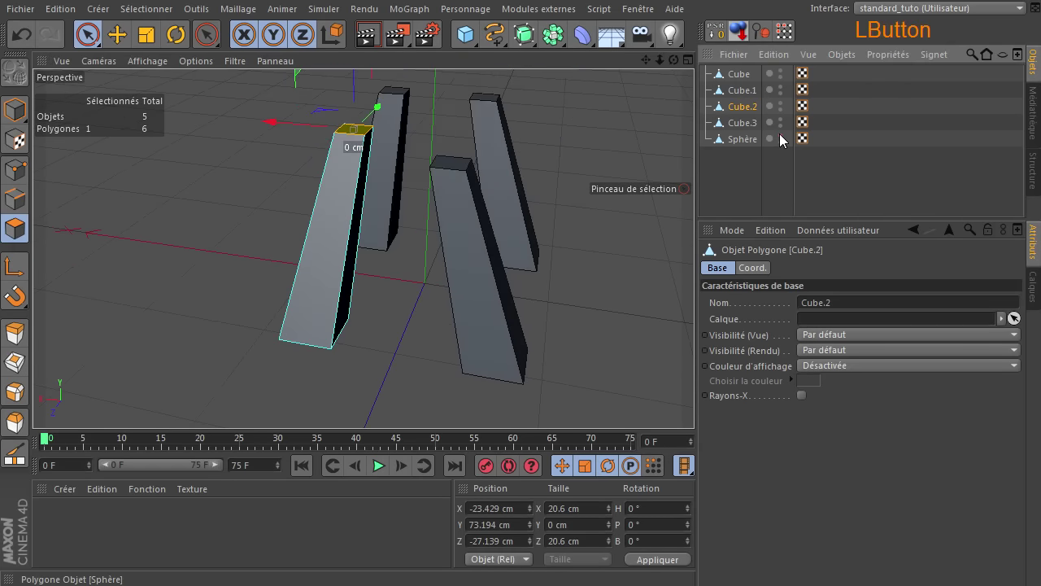
{"action": "left_click", "coordinate": [735, 124]}
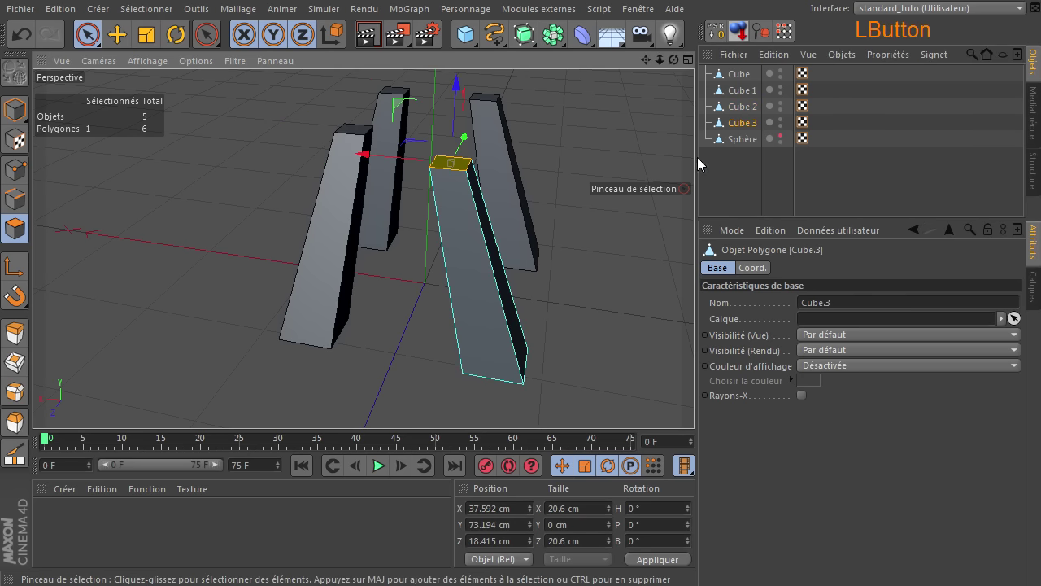
{"action": "left_click", "coordinate": [780, 136]}
{"action": "left_click_drag", "start_coordinate": [673, 60], "coordinate": [688, 398]}
{"action": "left_click_drag", "start_coordinate": [535, 165], "coordinate": [624, 178]}
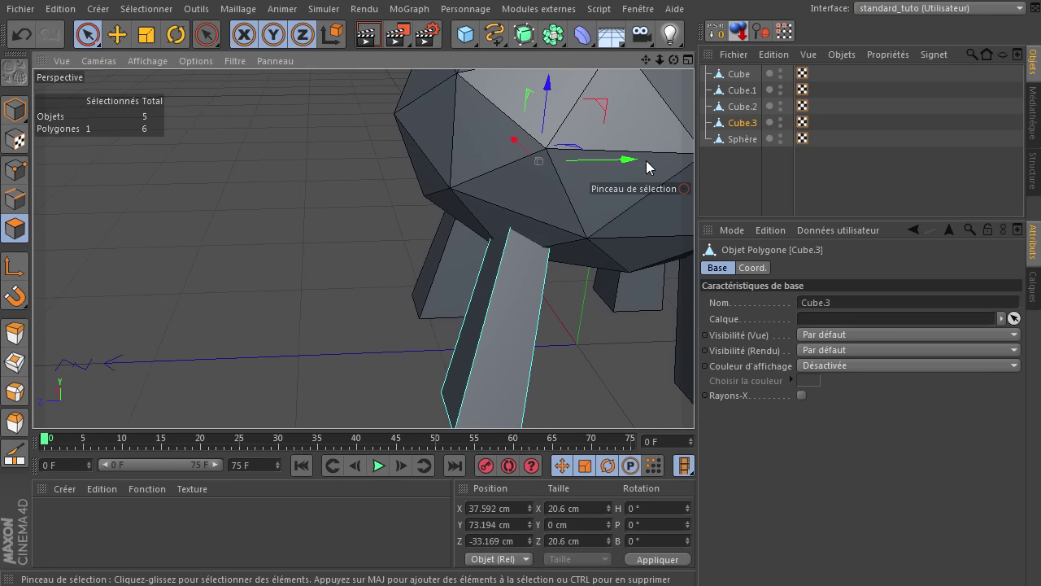
{"action": "left_click_drag", "start_coordinate": [673, 60], "coordinate": [697, 401]}
{"action": "left_click", "coordinate": [741, 181]}
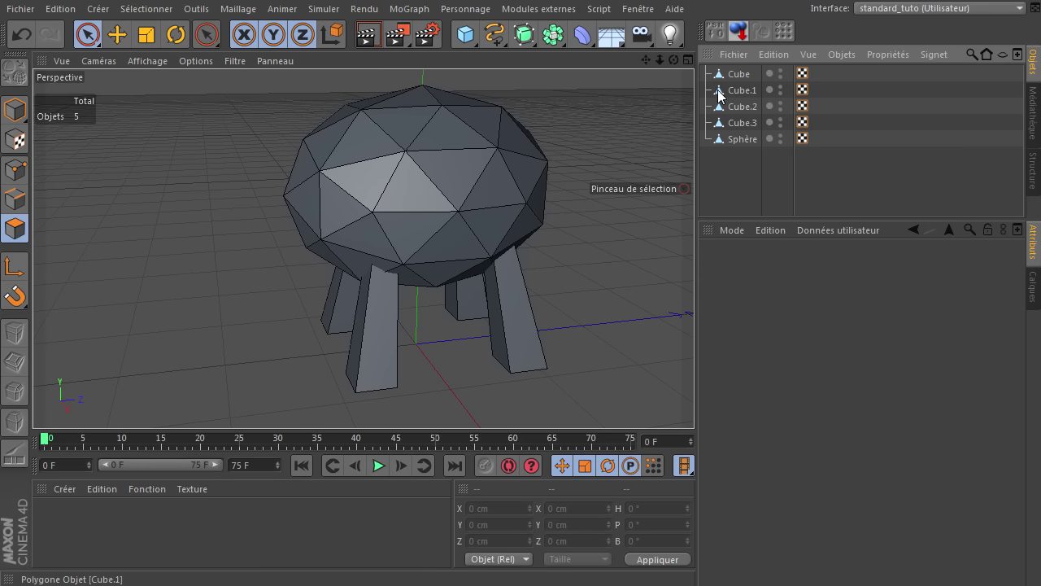
Add a cylinder and move it out in front of the sheep's body, raised to about Y 236 cm and Z -210 cm
{"action": "left_click_drag", "start_coordinate": [673, 60], "coordinate": [694, 399]}
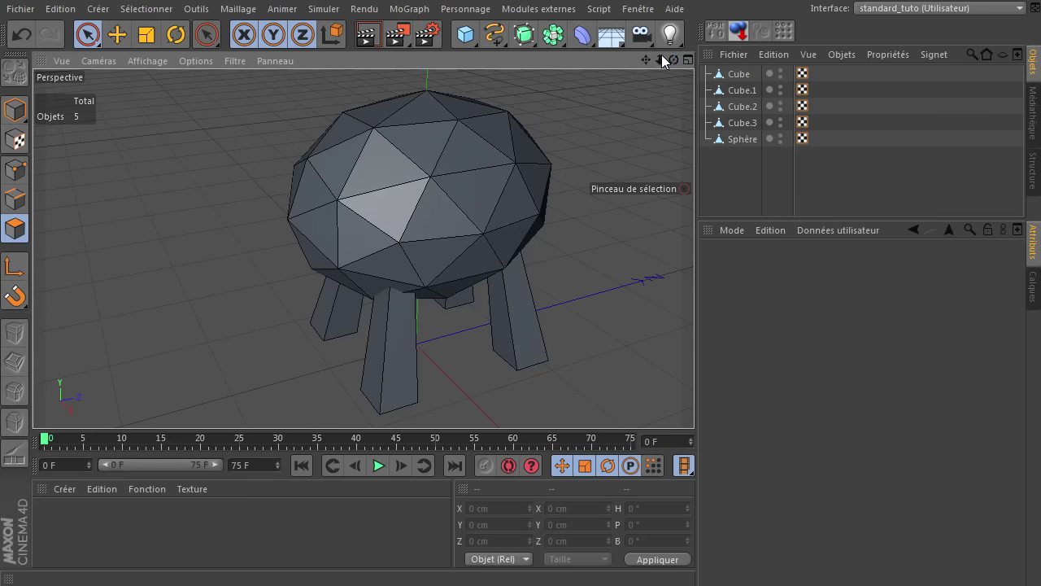
{"action": "left_click_drag", "start_coordinate": [646, 60], "coordinate": [691, 397]}
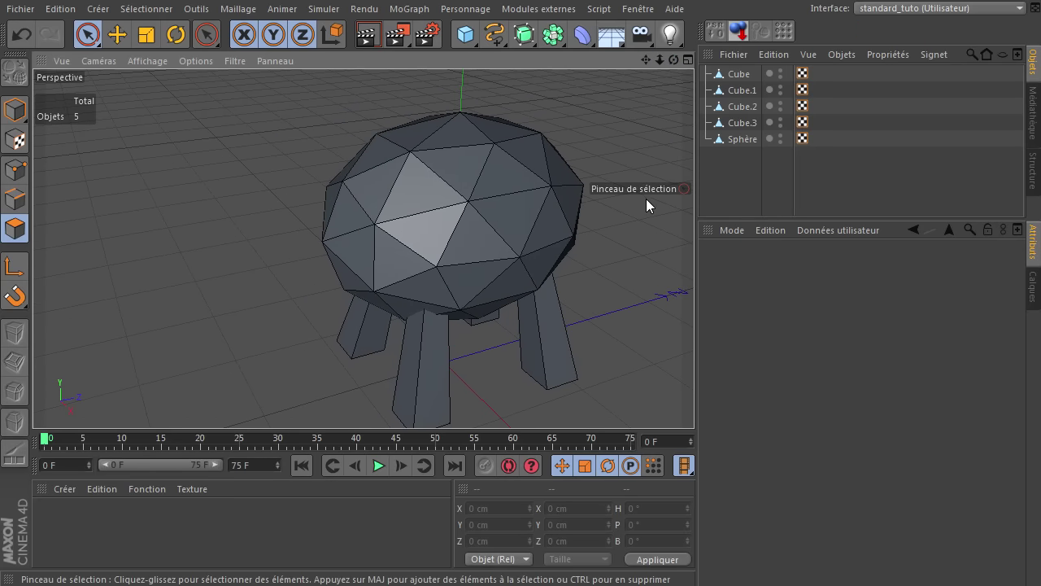
{"action": "left_click", "coordinate": [728, 196]}
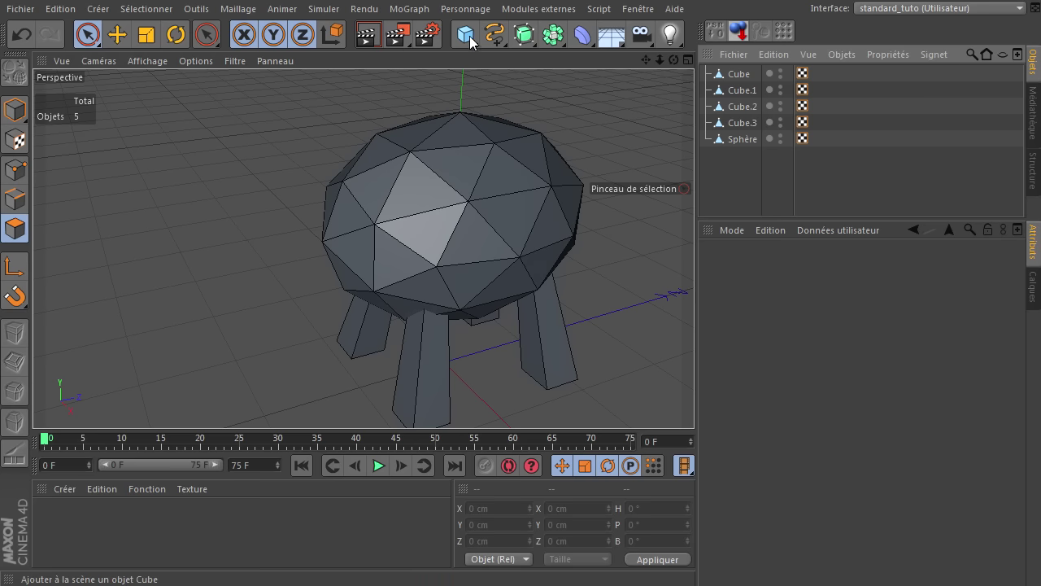
{"action": "left_click_drag", "start_coordinate": [468, 41], "coordinate": [911, 58]}
{"action": "left_click_drag", "start_coordinate": [660, 61], "coordinate": [694, 399]}
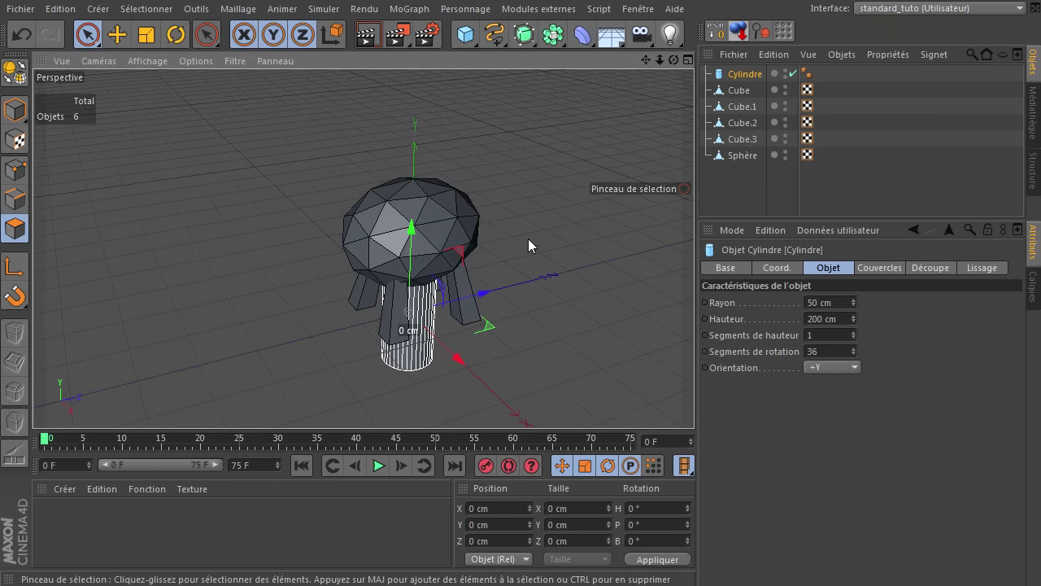
{"action": "left_click_drag", "start_coordinate": [467, 299], "coordinate": [366, 309]}
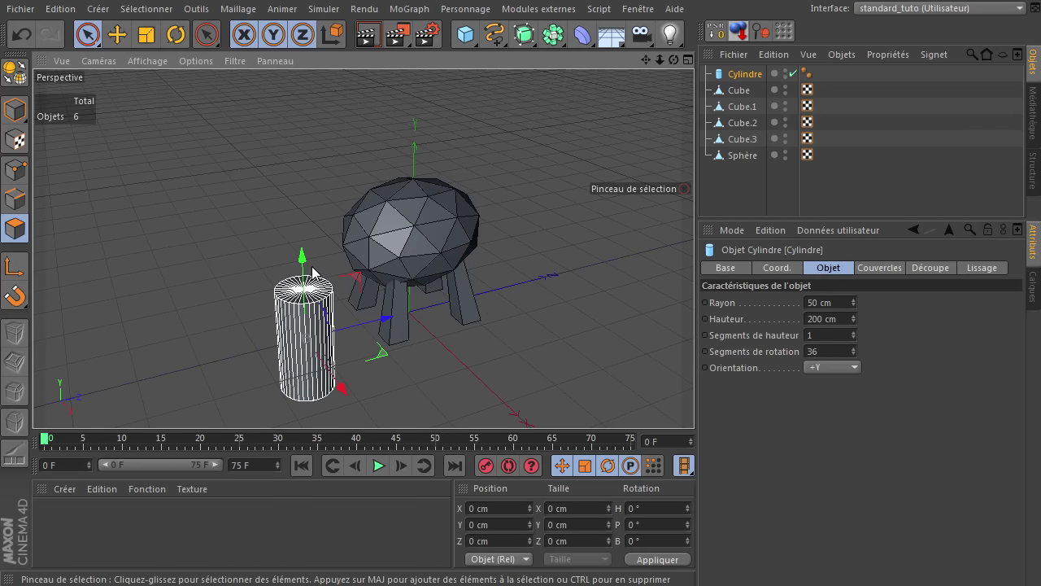
{"action": "left_click_drag", "start_coordinate": [306, 265], "coordinate": [336, 133]}
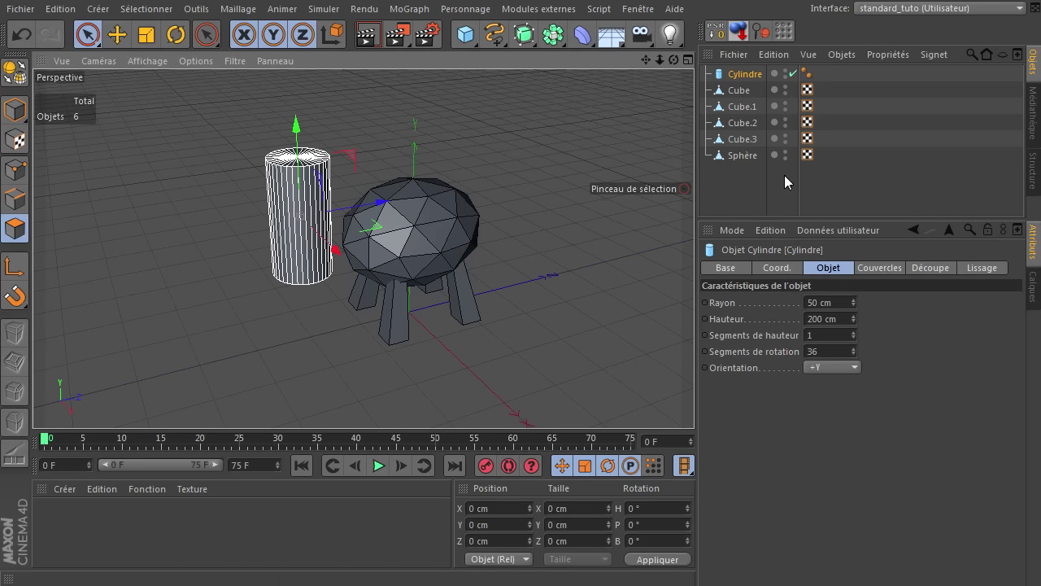
Set the cylinder's orientation to -Z and its rotation segments to 6
{"action": "left_click", "coordinate": [758, 74]}
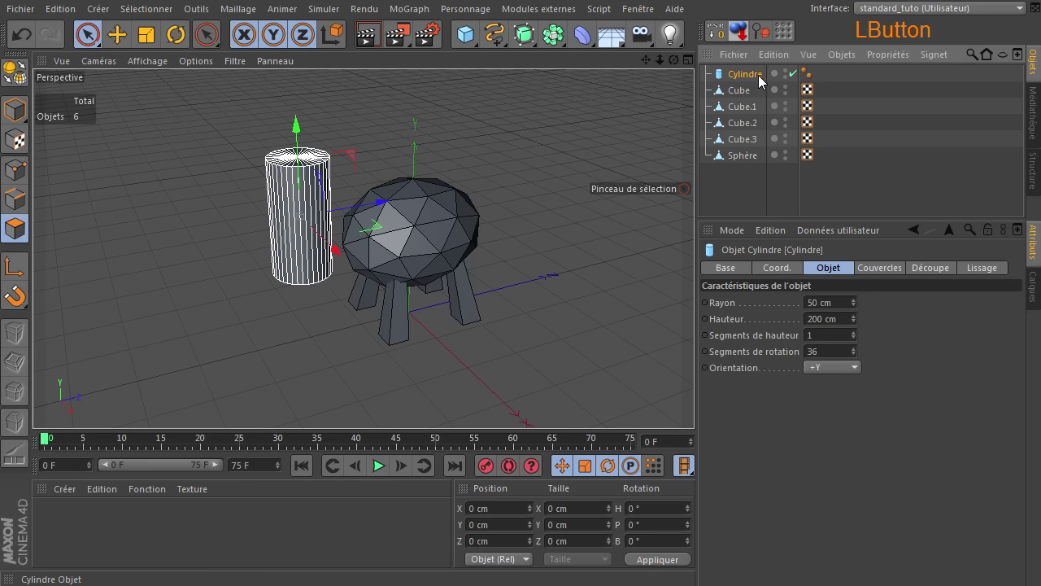
{"action": "left_click", "coordinate": [828, 367]}
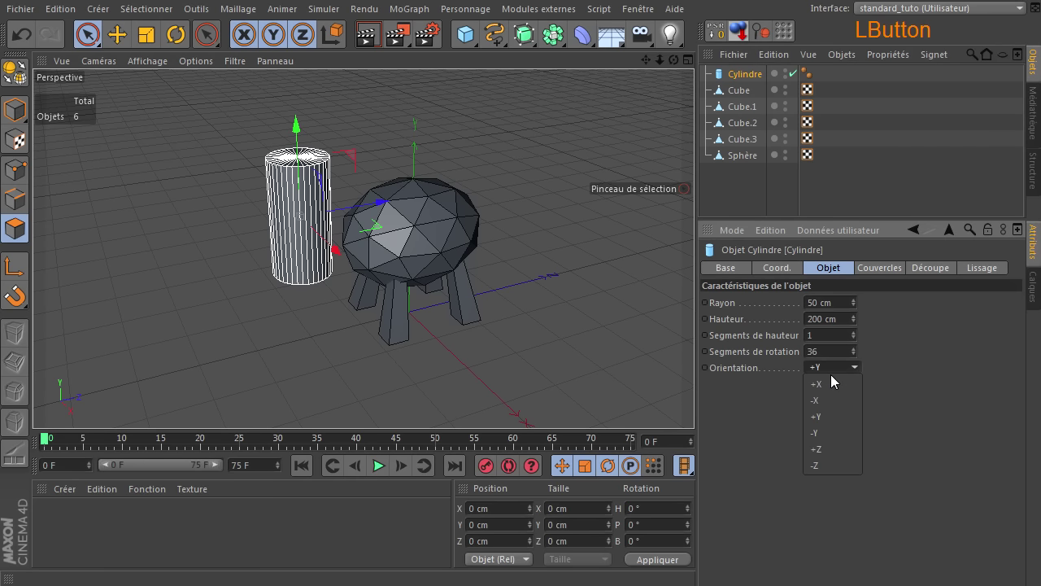
{"action": "left_click", "coordinate": [821, 462]}
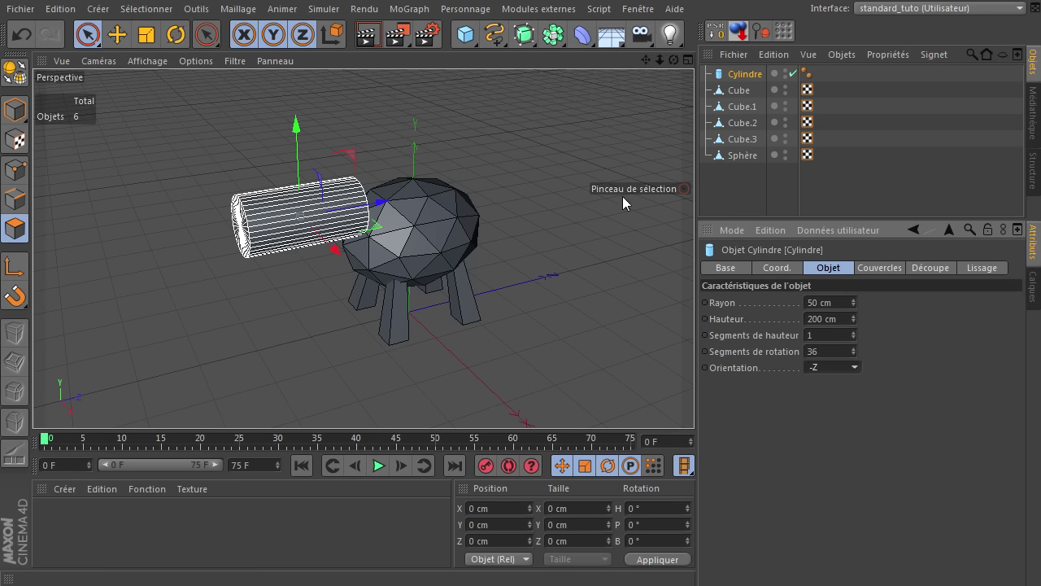
{"action": "left_click_drag", "start_coordinate": [674, 60], "coordinate": [694, 399]}
{"action": "left_click_drag", "start_coordinate": [645, 60], "coordinate": [694, 399]}
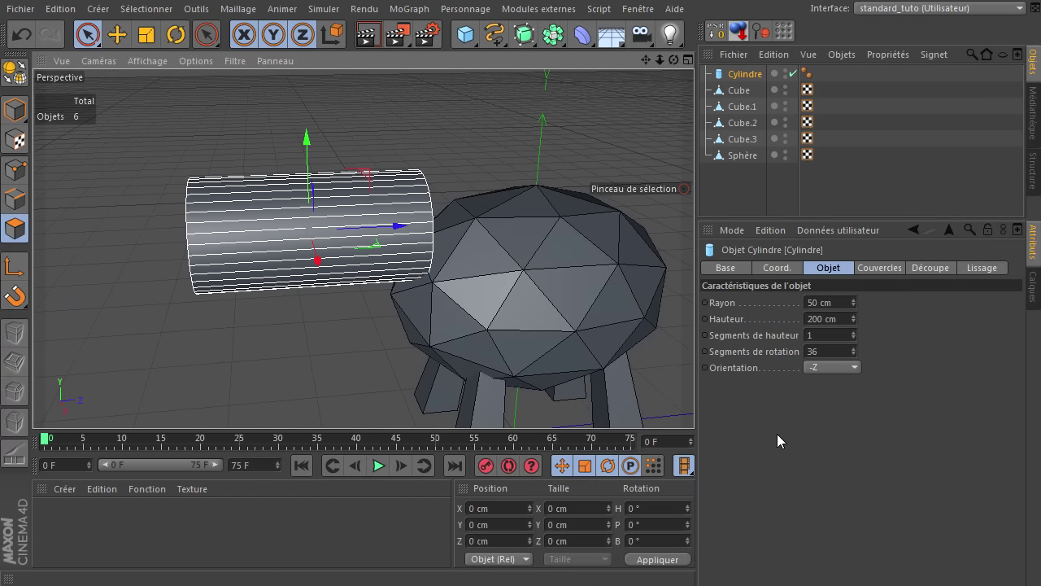
{"action": "left_click", "coordinate": [829, 355]}
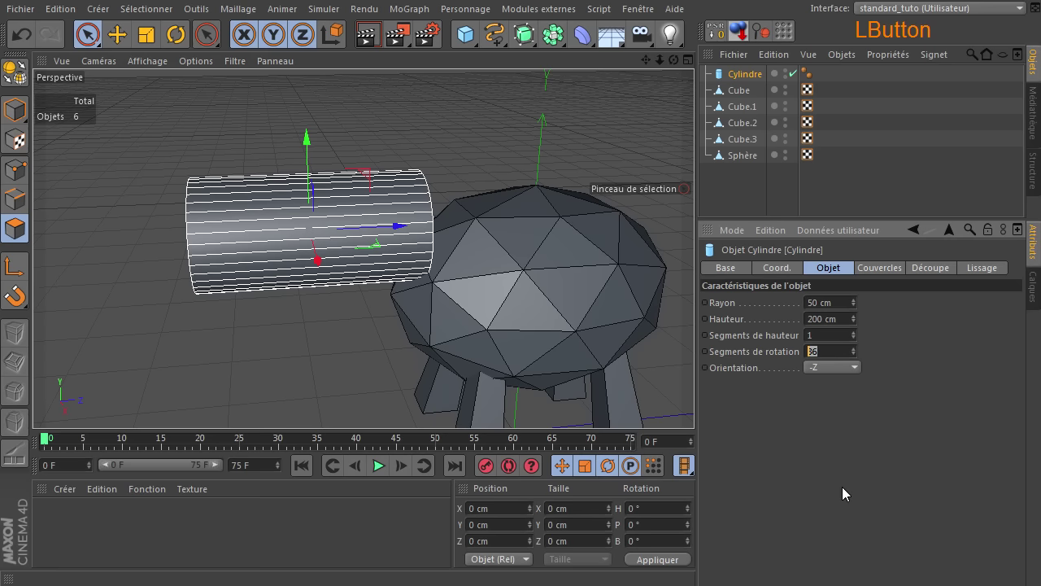
{"action": "type", "text": "6"}
{"action": "key", "text": "Return"}
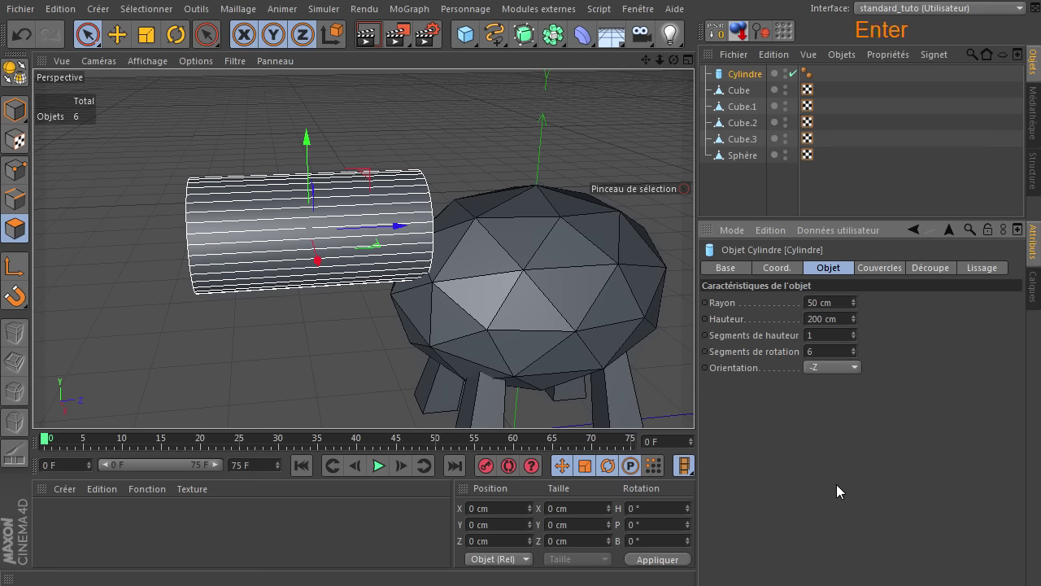
Set the cylinder's height to 80 cm and its height segments to 2
{"action": "left_click_drag", "start_coordinate": [675, 63], "coordinate": [700, 417]}
{"action": "left_click_drag", "start_coordinate": [856, 317], "coordinate": [854, 317]}
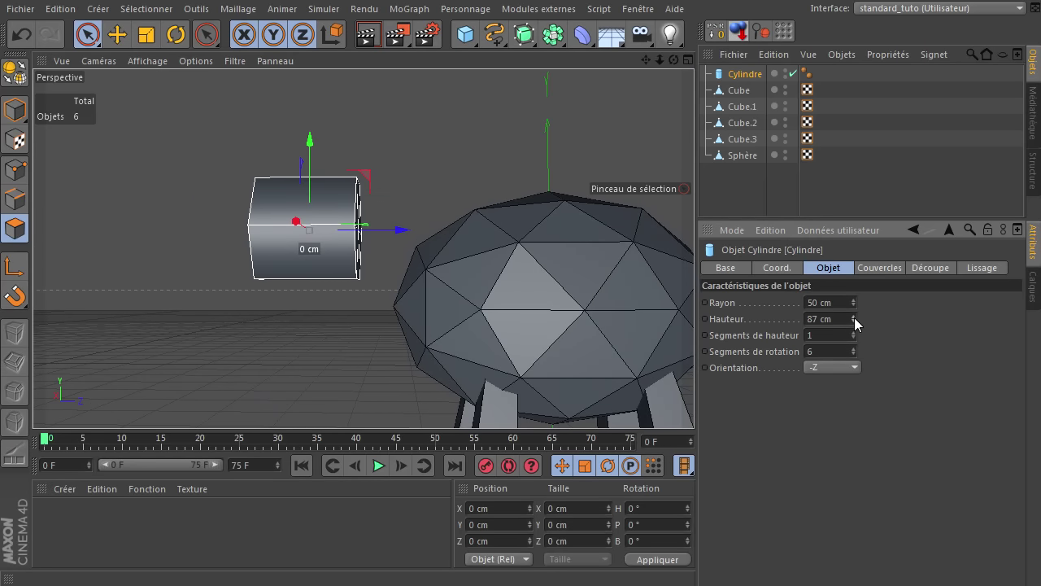
{"action": "left_click", "coordinate": [835, 317]}
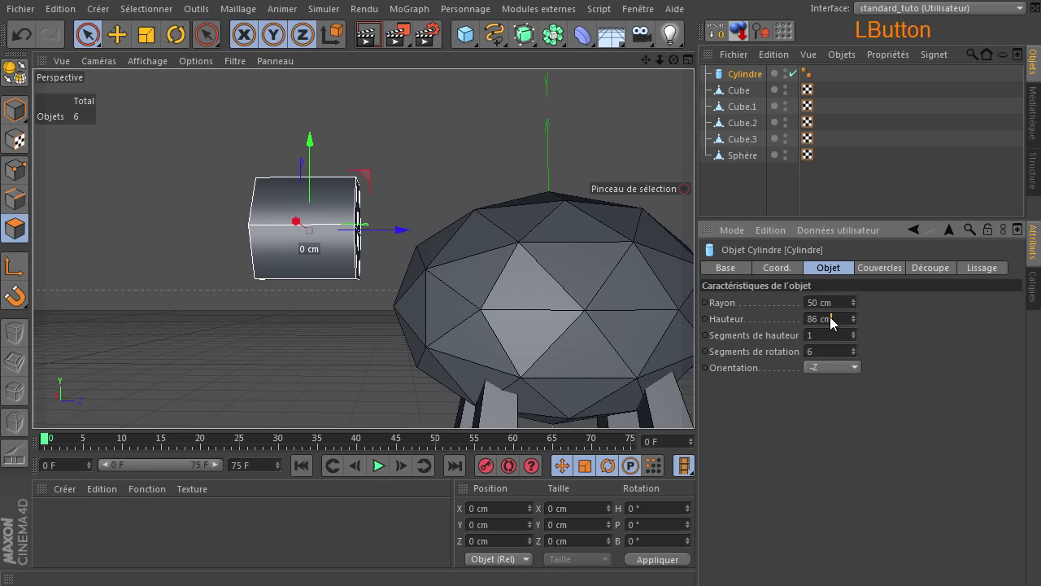
{"action": "type", "text": "80"}
{"action": "key", "text": "Return"}
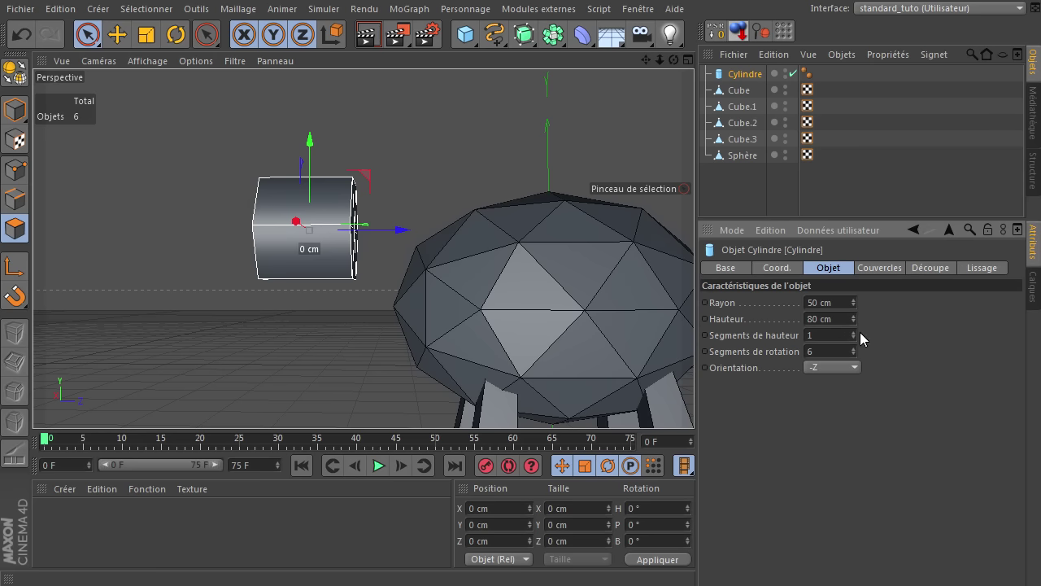
{"action": "left_click", "coordinate": [853, 333]}
{"action": "left_click_drag", "start_coordinate": [674, 61], "coordinate": [694, 407]}
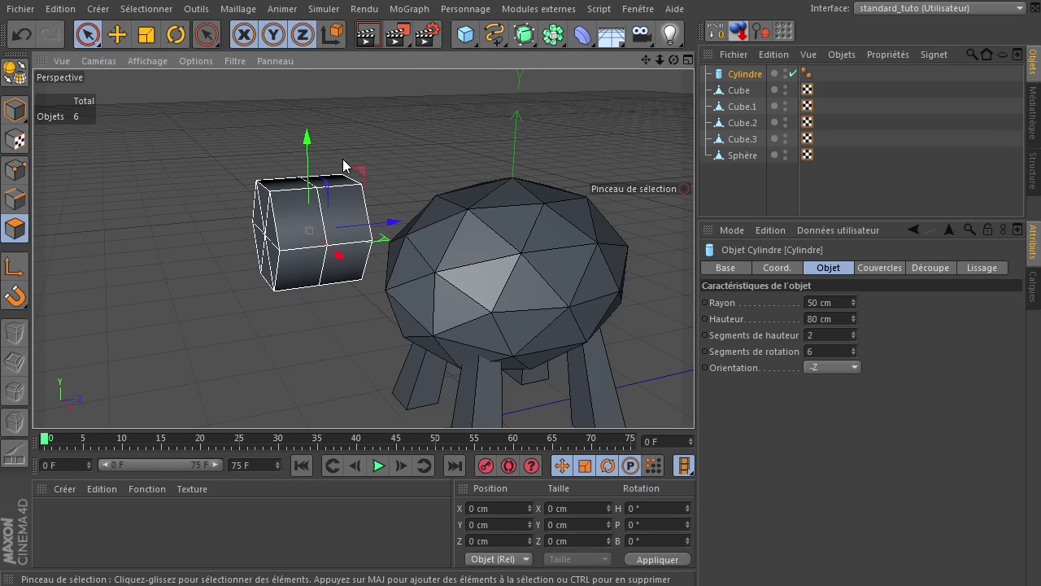
Convert the cylinder to an editable polygon object and optimize all its points to merge the duplicates
{"action": "left_click_drag", "start_coordinate": [673, 60], "coordinate": [689, 398]}
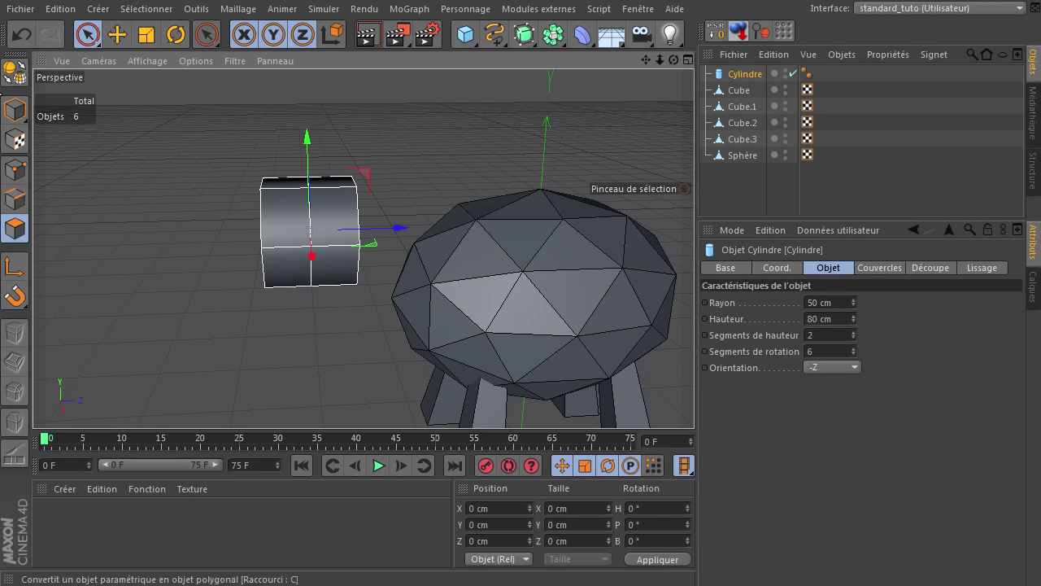
{"action": "left_click", "coordinate": [17, 73]}
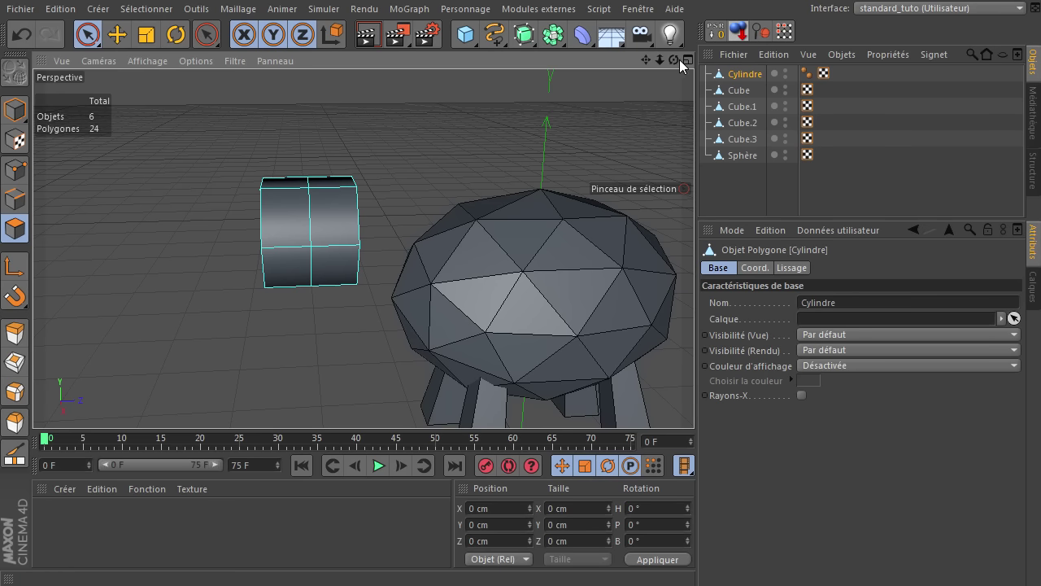
{"action": "left_click_drag", "start_coordinate": [674, 59], "coordinate": [666, 385]}
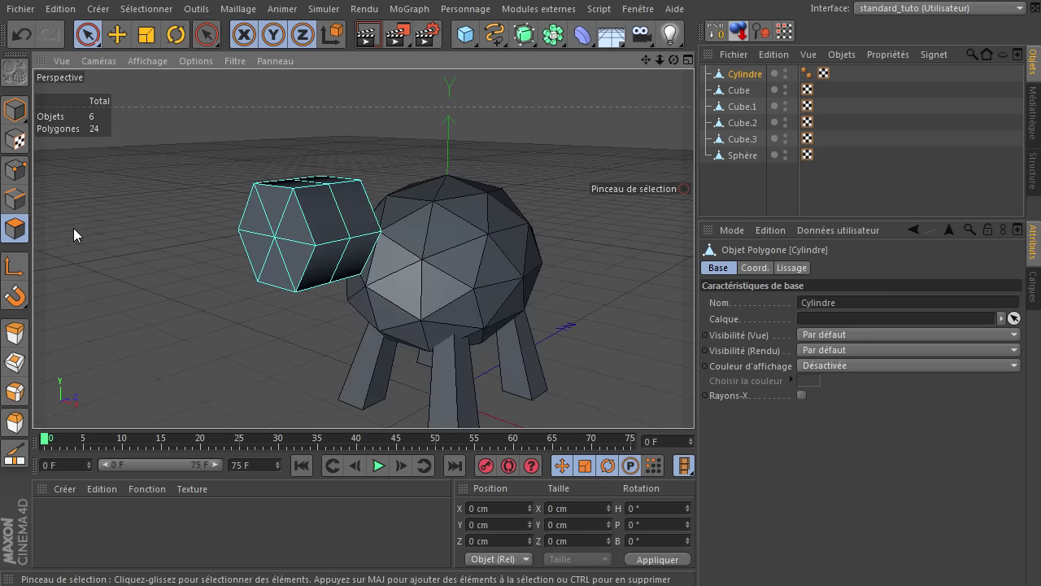
{"action": "left_click", "coordinate": [16, 169]}
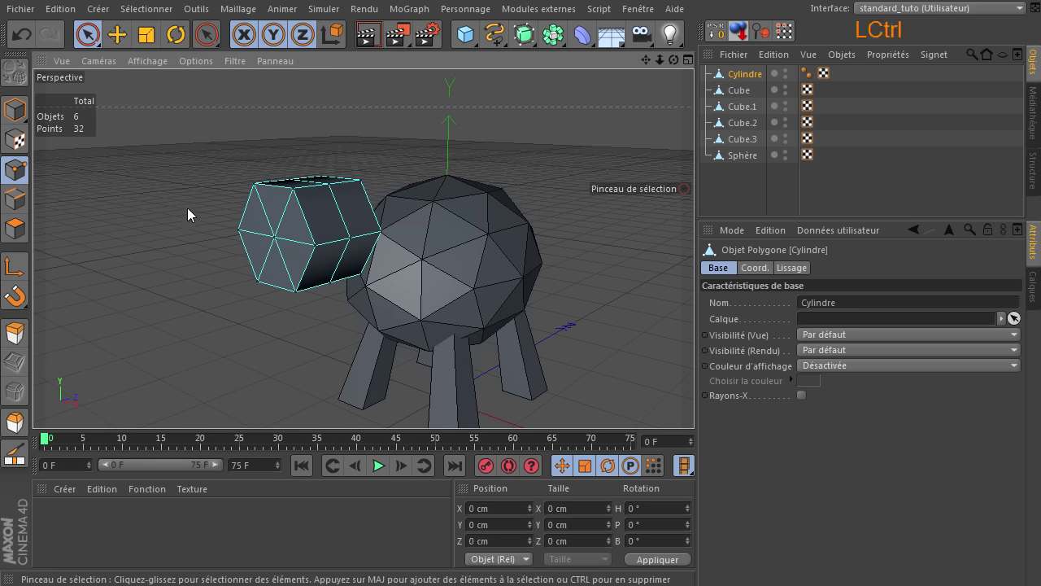
{"action": "key", "text": "ctrl+a"}
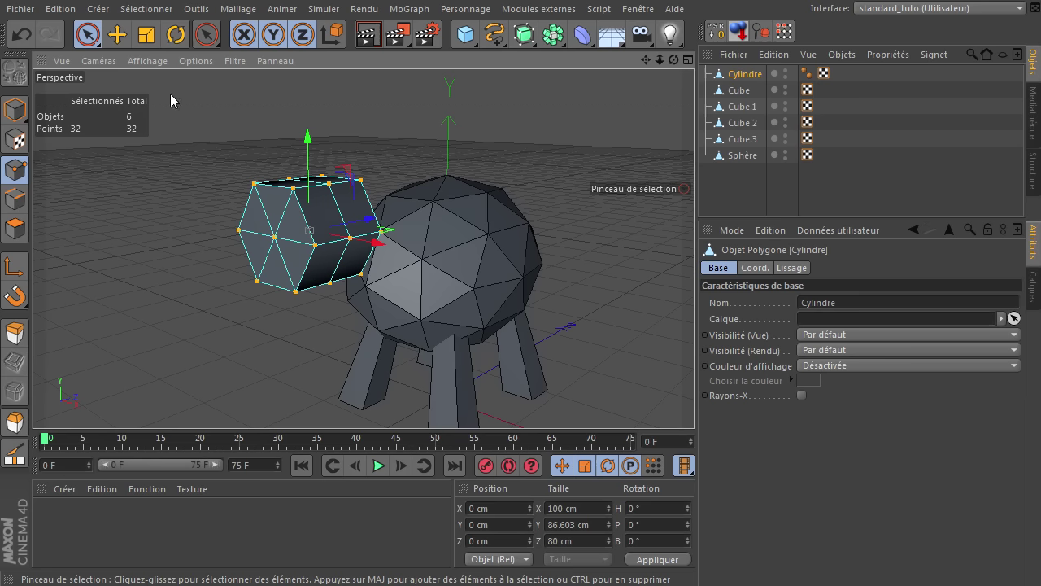
{"action": "right_click", "coordinate": [181, 85]}
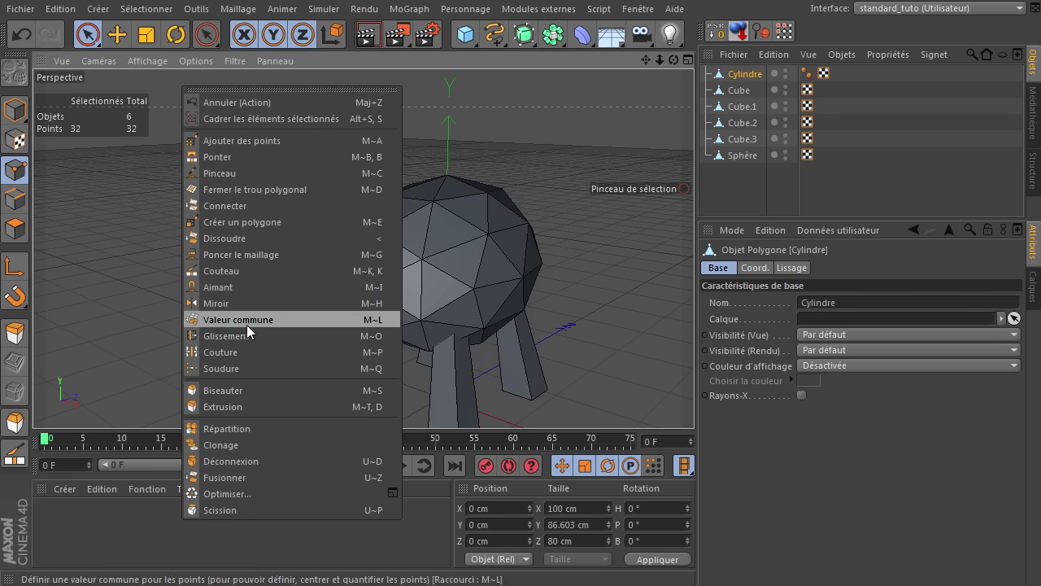
{"action": "left_click", "coordinate": [221, 494]}
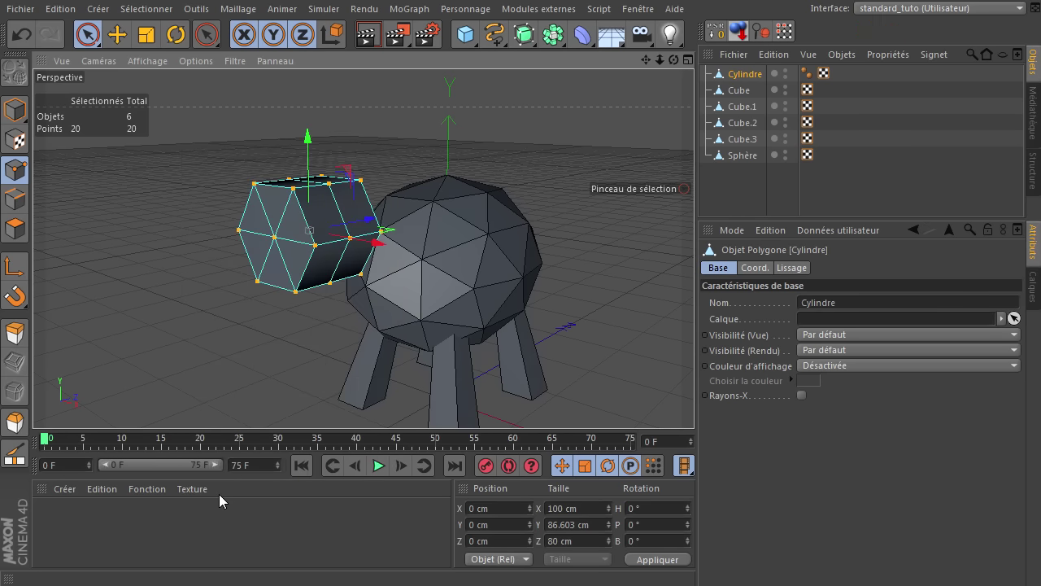
{"action": "left_click", "coordinate": [155, 224]}
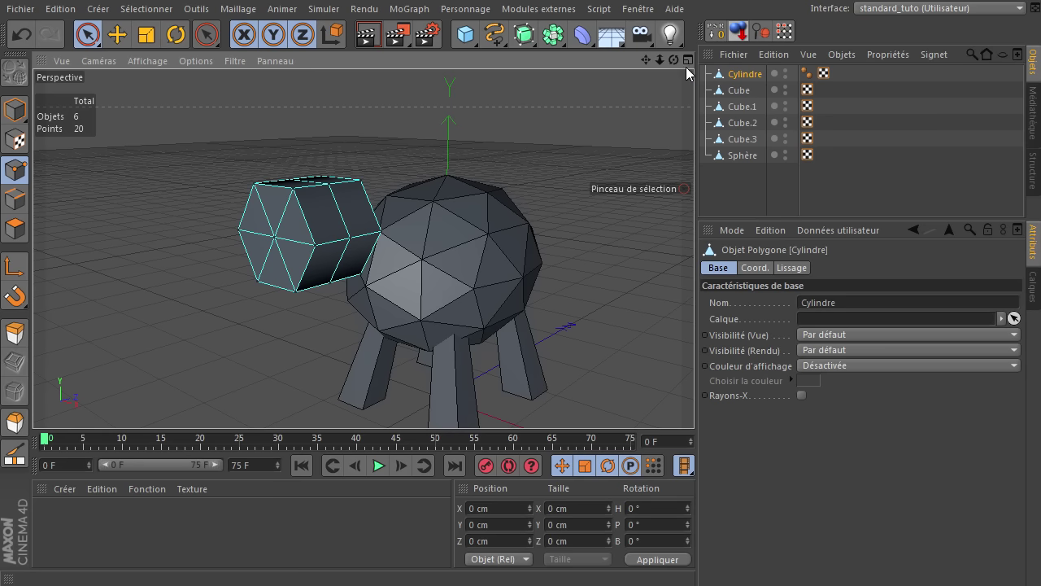
Move the whole cylinder closer to the front of the body, to about Y 223 cm and Z -166 cm
{"action": "left_click_drag", "start_coordinate": [694, 399], "coordinate": [694, 399]}
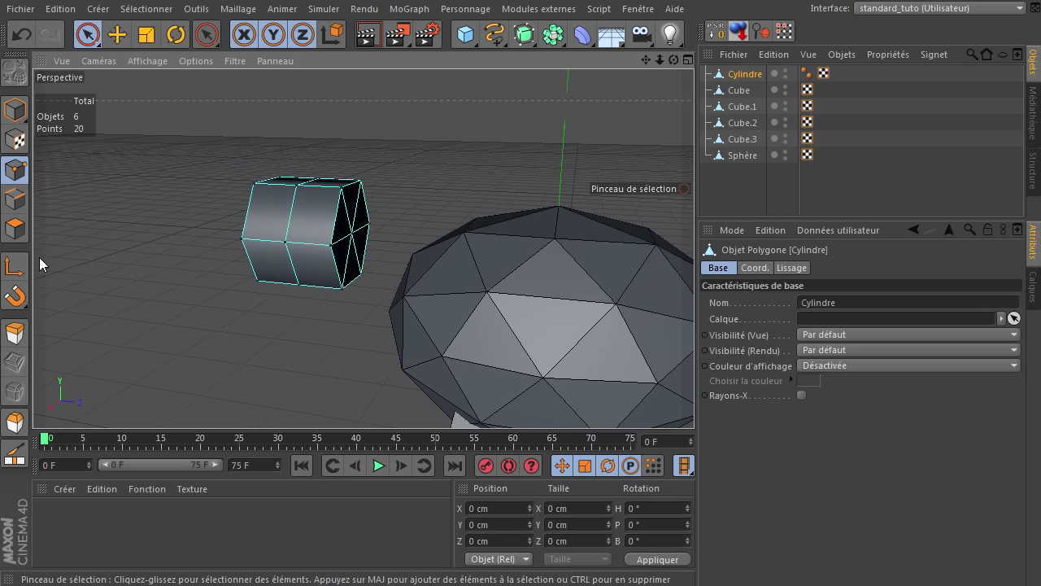
{"action": "left_click", "coordinate": [15, 229]}
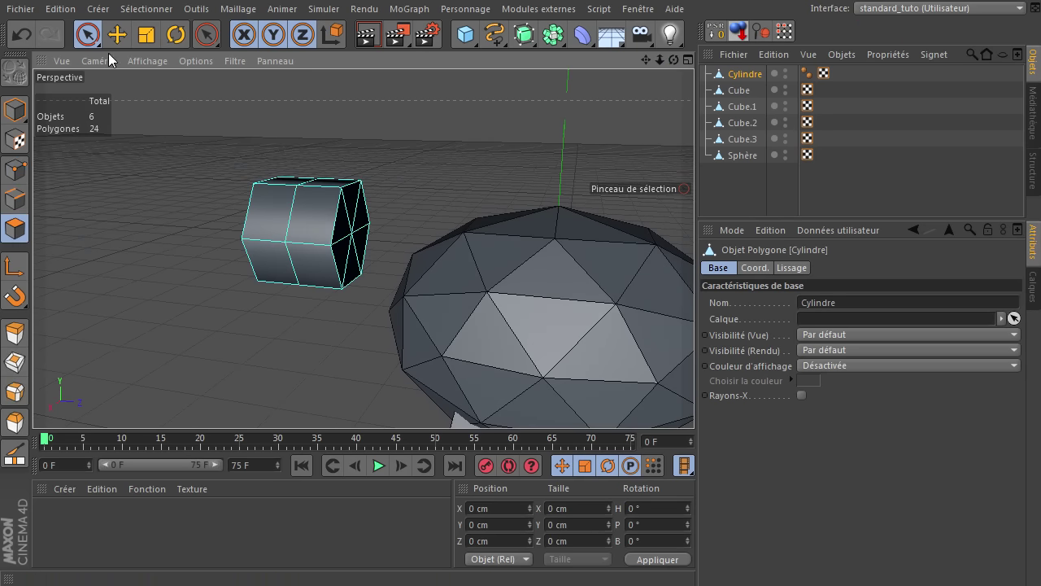
{"action": "left_click", "coordinate": [15, 109]}
{"action": "left_click", "coordinate": [122, 35]}
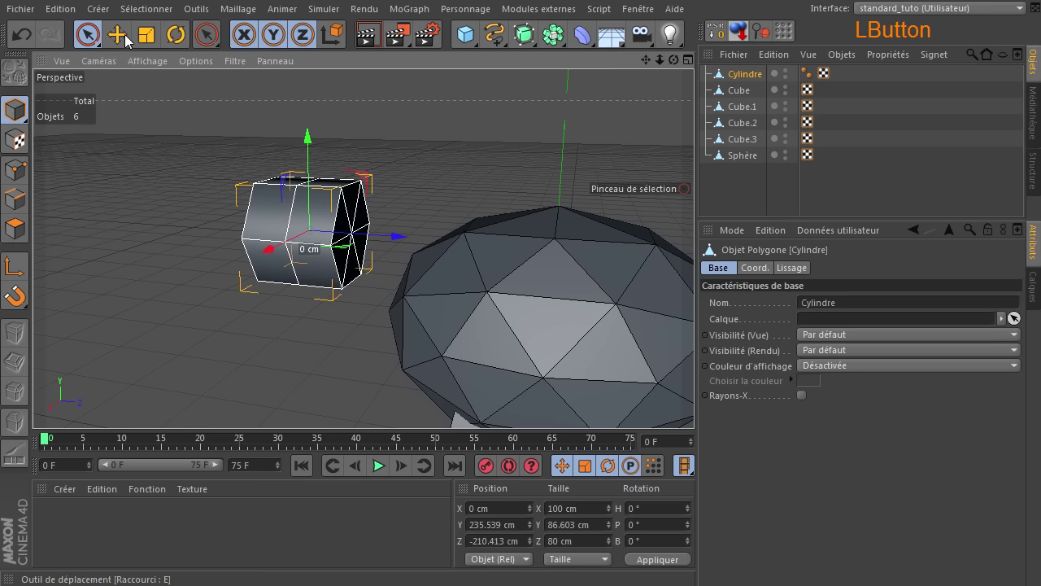
{"action": "left_click", "coordinate": [116, 36]}
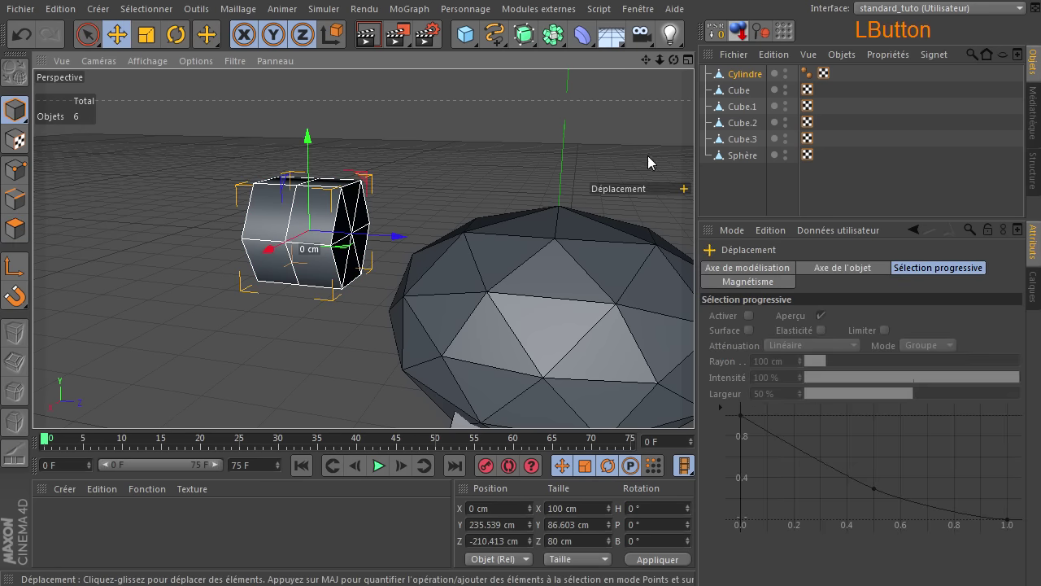
{"action": "left_click_drag", "start_coordinate": [694, 399], "coordinate": [694, 398]}
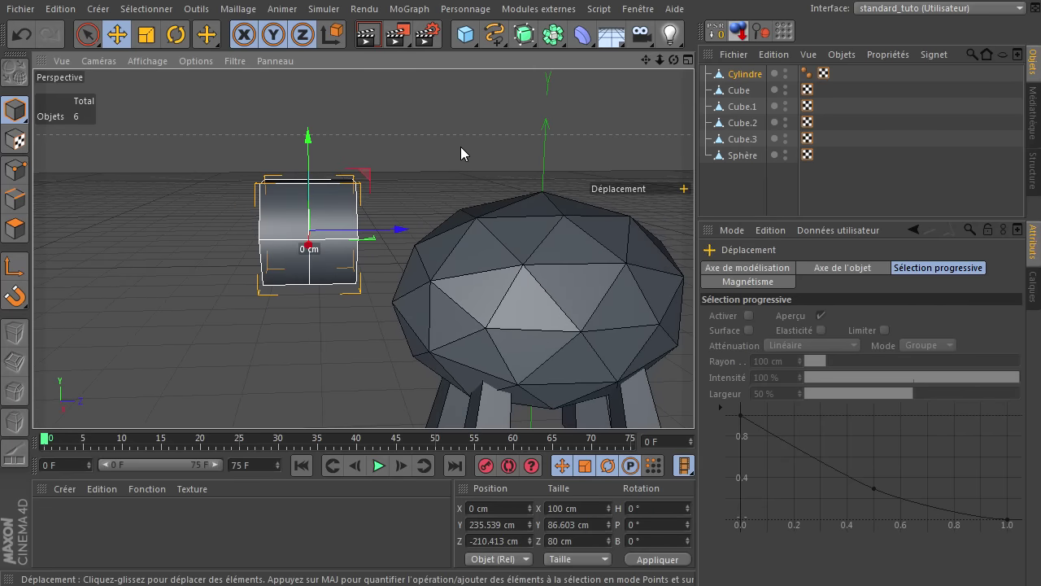
{"action": "left_click_drag", "start_coordinate": [398, 230], "coordinate": [439, 236]}
{"action": "mouse_move", "coordinate": [360, 132]}
{"action": "left_mouse_down"}
{"action": "mouse_move", "coordinate": [370, 159]}
{"action": "mouse_move", "coordinate": [370, 149]}
{"action": "left_mouse_up"}
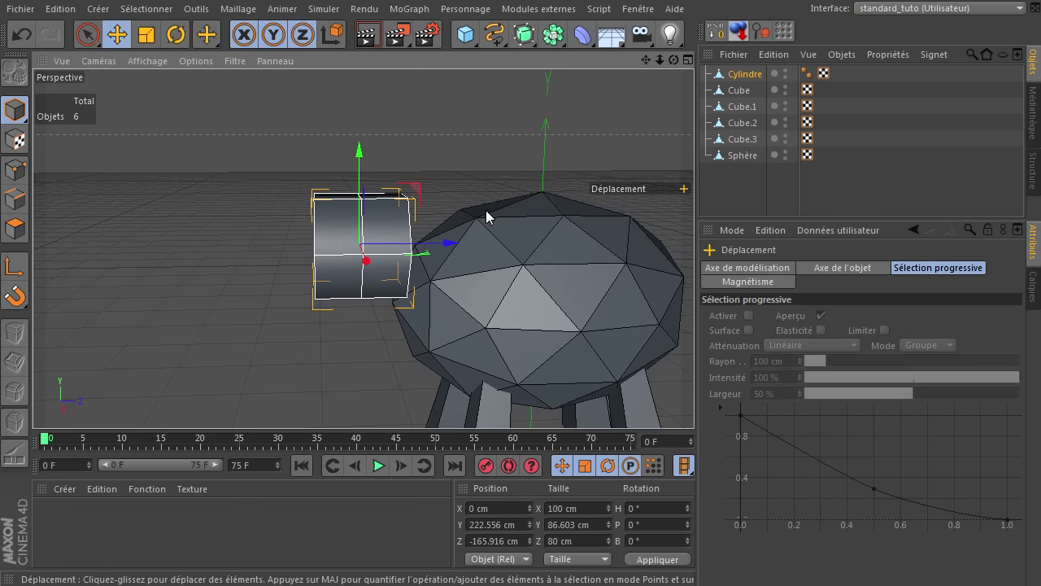
Nudge the cylinder to about Z -162 cm and scale its body-side end cap down to about 46.5 by 40 cm
{"action": "left_click_drag", "start_coordinate": [454, 248], "coordinate": [459, 248]}
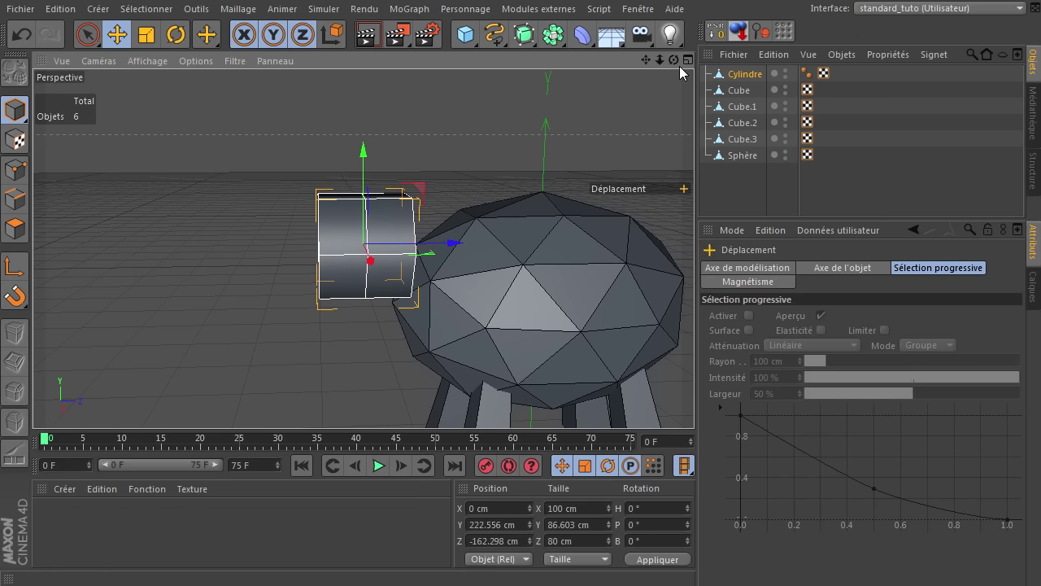
{"action": "left_click_drag", "start_coordinate": [674, 60], "coordinate": [694, 399]}
{"action": "left_click", "coordinate": [15, 229]}
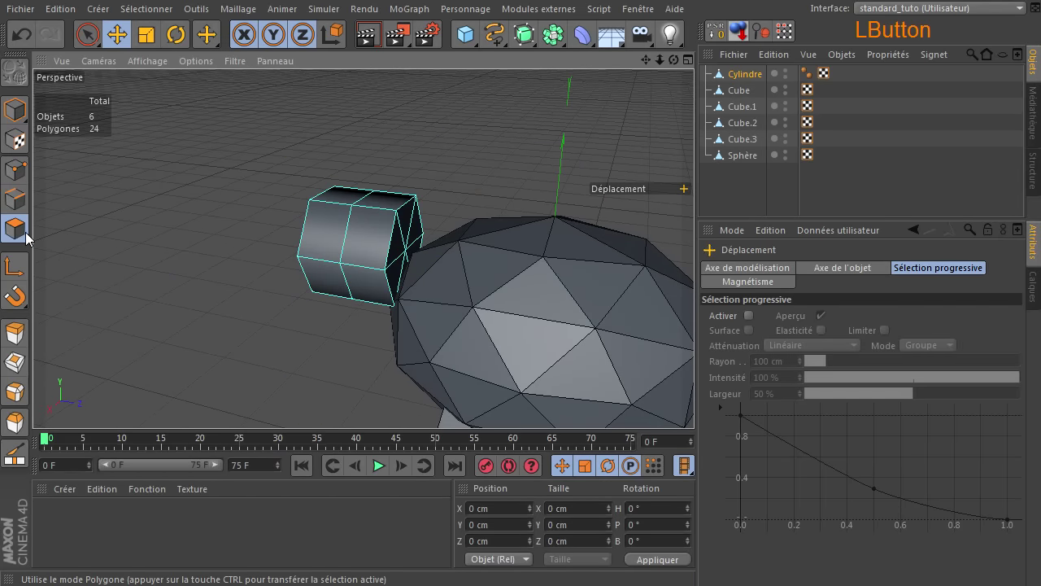
{"action": "left_click", "coordinate": [88, 34]}
{"action": "left_click_drag", "start_coordinate": [659, 61], "coordinate": [561, 61]}
{"action": "left_click", "coordinate": [356, 231]}
{"action": "left_click_drag", "start_coordinate": [356, 231], "coordinate": [337, 276]}
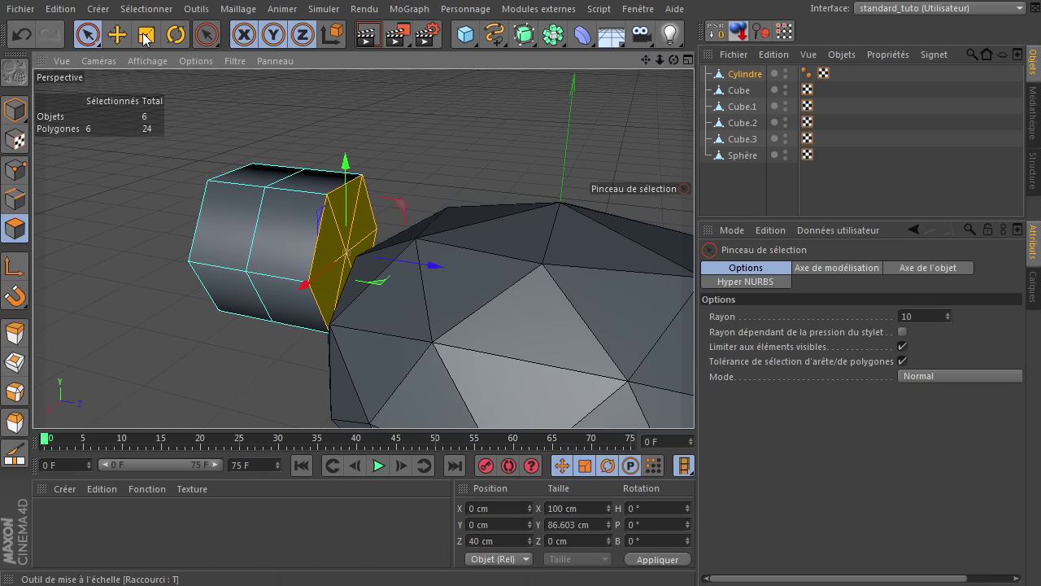
{"action": "left_click", "coordinate": [146, 36]}
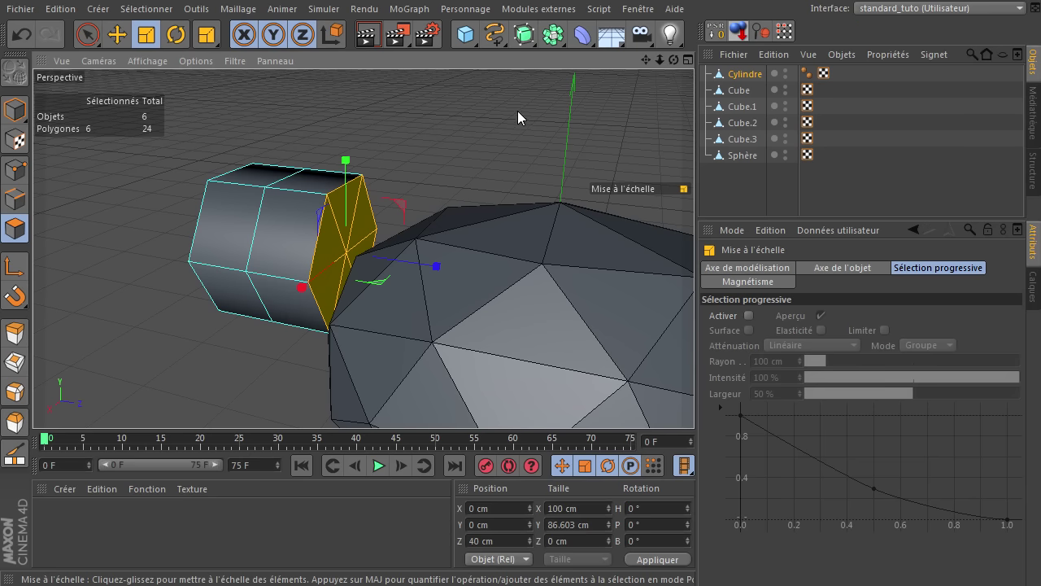
{"action": "left_click_drag", "start_coordinate": [517, 111], "coordinate": [400, 433]}
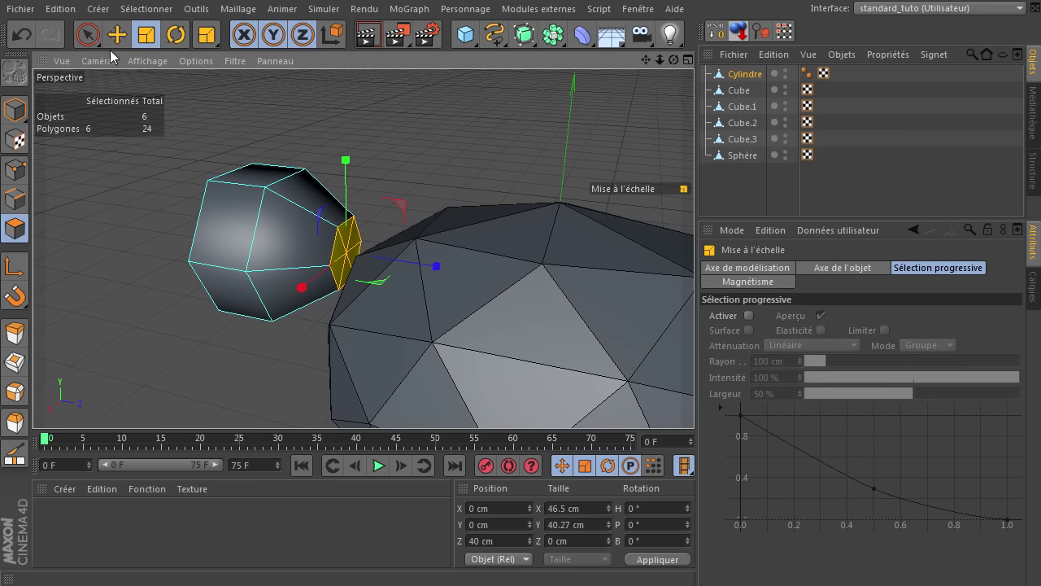
Tilt the body-side end cap and move it down into the body, to about Y -26 cm and Z 60 cm
{"action": "left_click", "coordinate": [175, 36]}
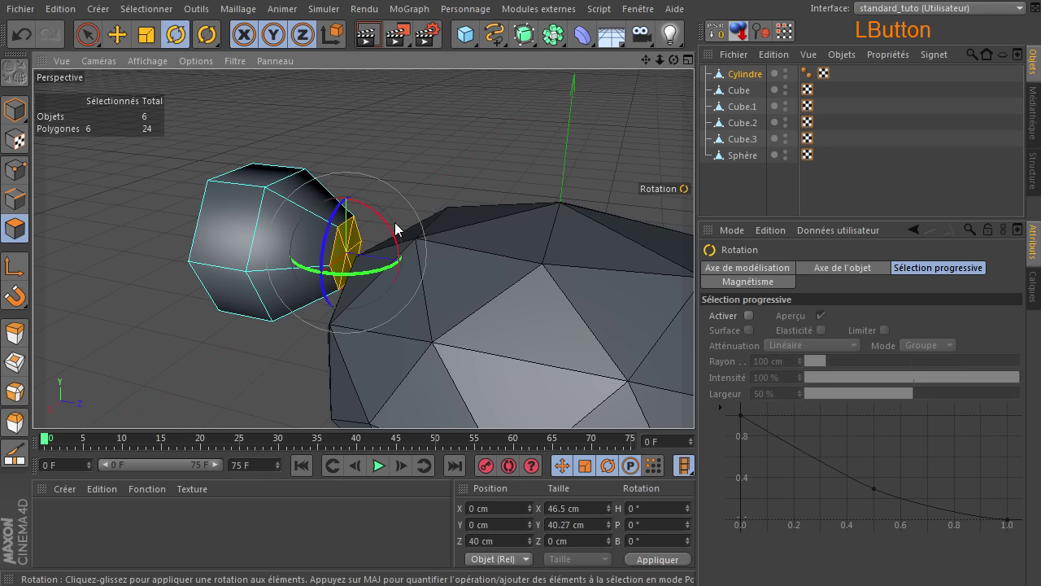
{"action": "left_click_drag", "start_coordinate": [373, 218], "coordinate": [380, 236]}
{"action": "left_click_drag", "start_coordinate": [674, 60], "coordinate": [693, 399]}
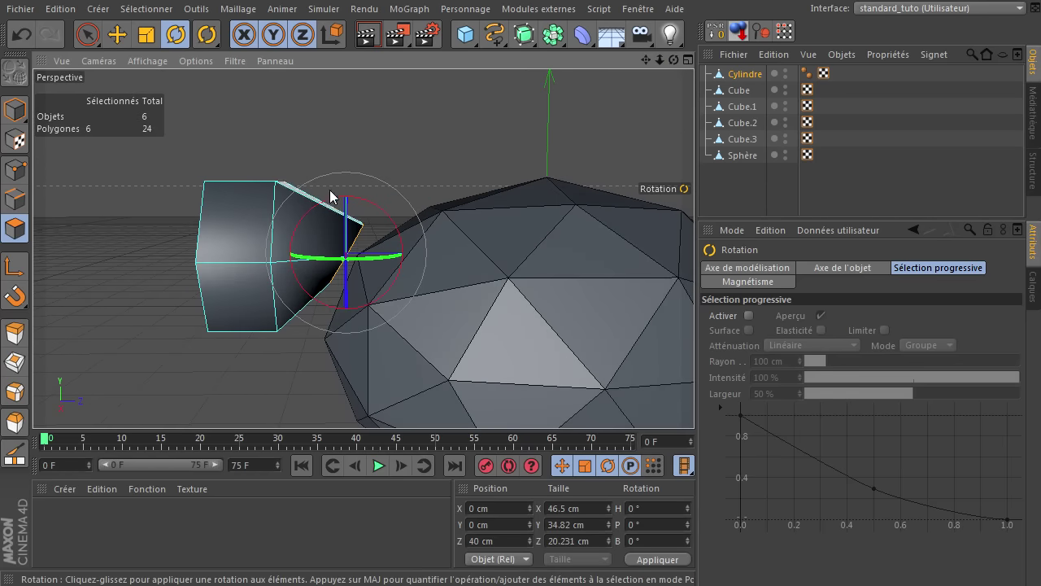
{"action": "left_click", "coordinate": [117, 36]}
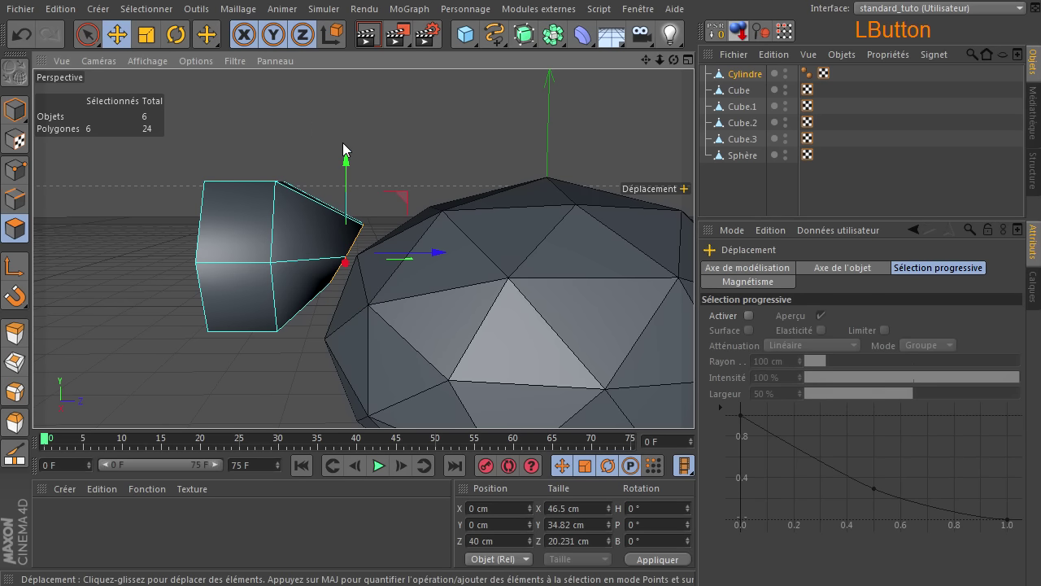
{"action": "left_click_drag", "start_coordinate": [411, 197], "coordinate": [435, 237]}
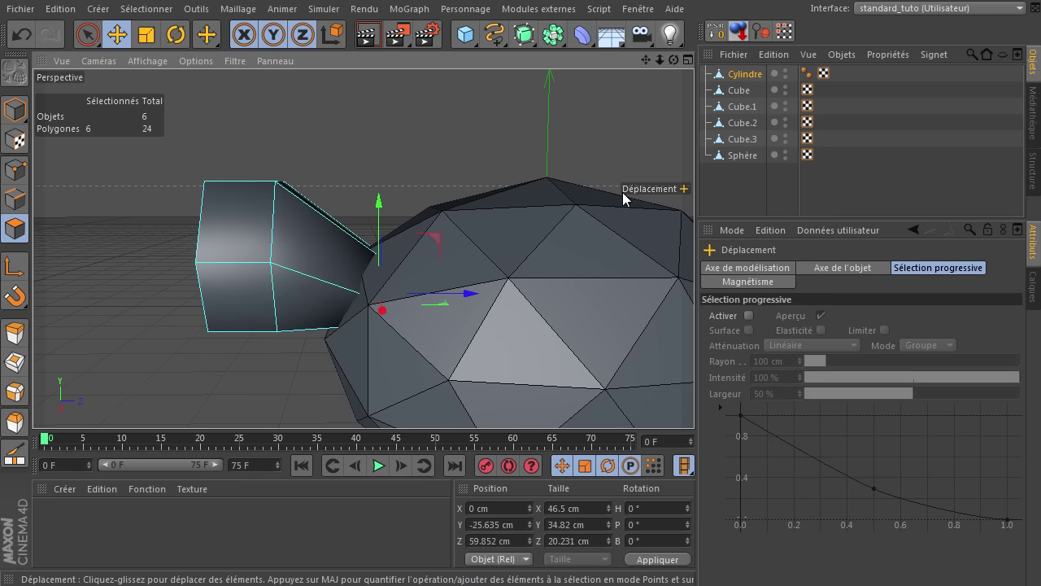
{"action": "left_click_drag", "start_coordinate": [674, 60], "coordinate": [693, 398]}
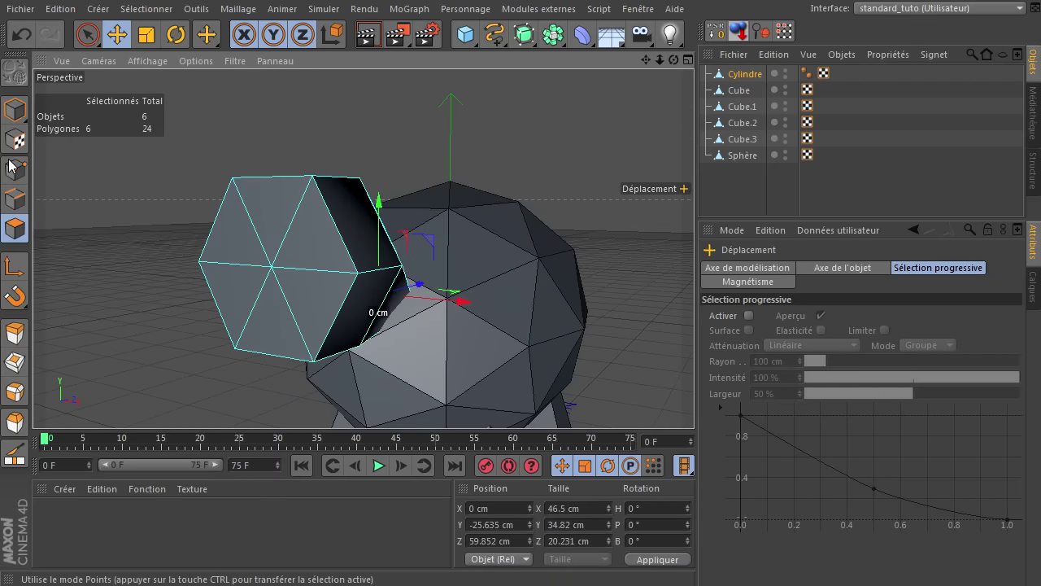
Select the six polygons of the head's front cap and scale them to about 67.5 cm in X and 66.5 cm in Y
{"action": "left_click", "coordinate": [14, 231]}
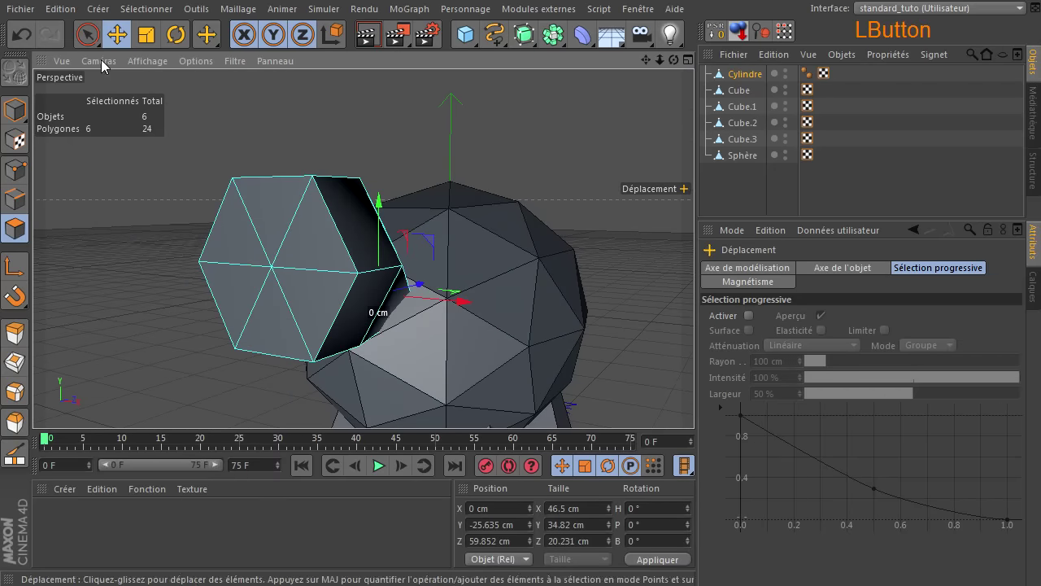
{"action": "left_click", "coordinate": [88, 34]}
{"action": "left_click_drag", "start_coordinate": [275, 262], "coordinate": [271, 273]}
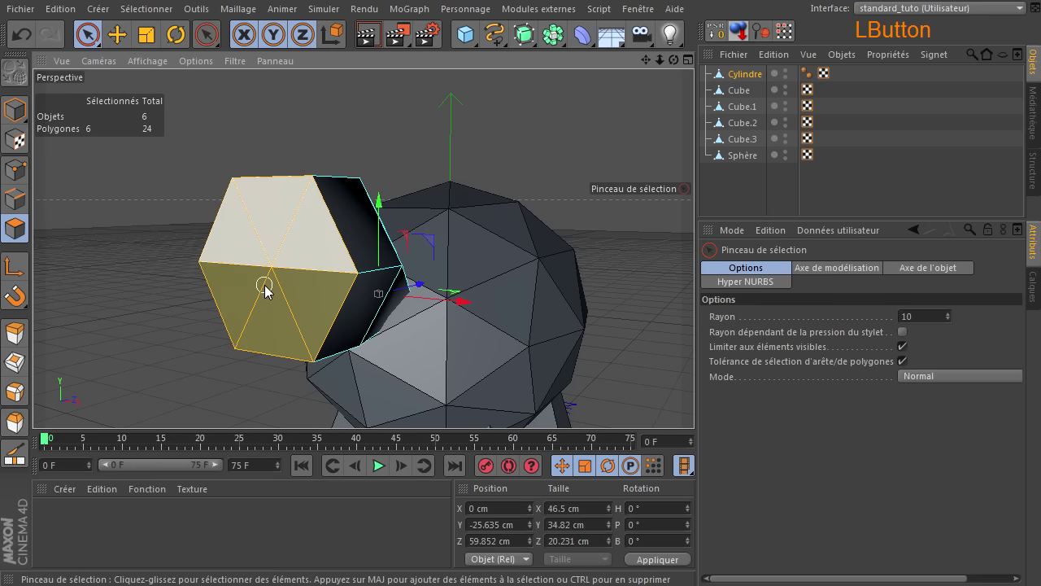
{"action": "left_click", "coordinate": [146, 34]}
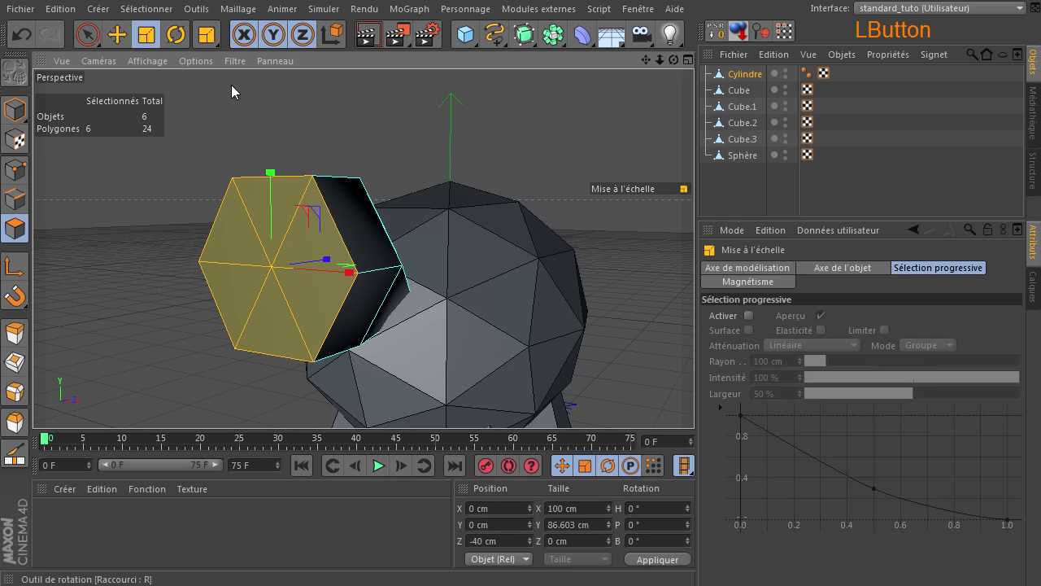
{"action": "left_click_drag", "start_coordinate": [349, 280], "coordinate": [324, 284]}
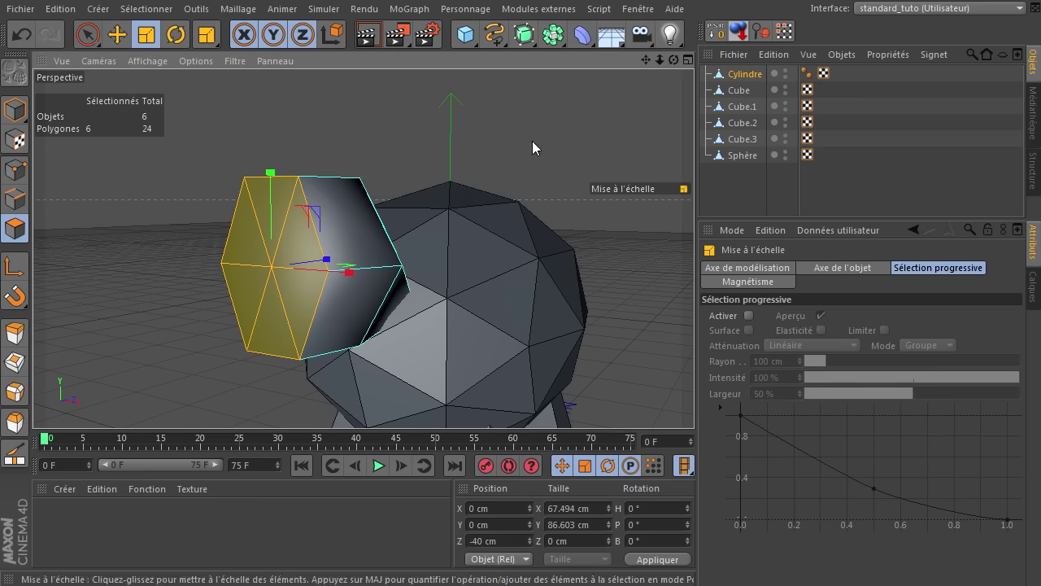
{"action": "left_click_drag", "start_coordinate": [694, 398], "coordinate": [694, 398]}
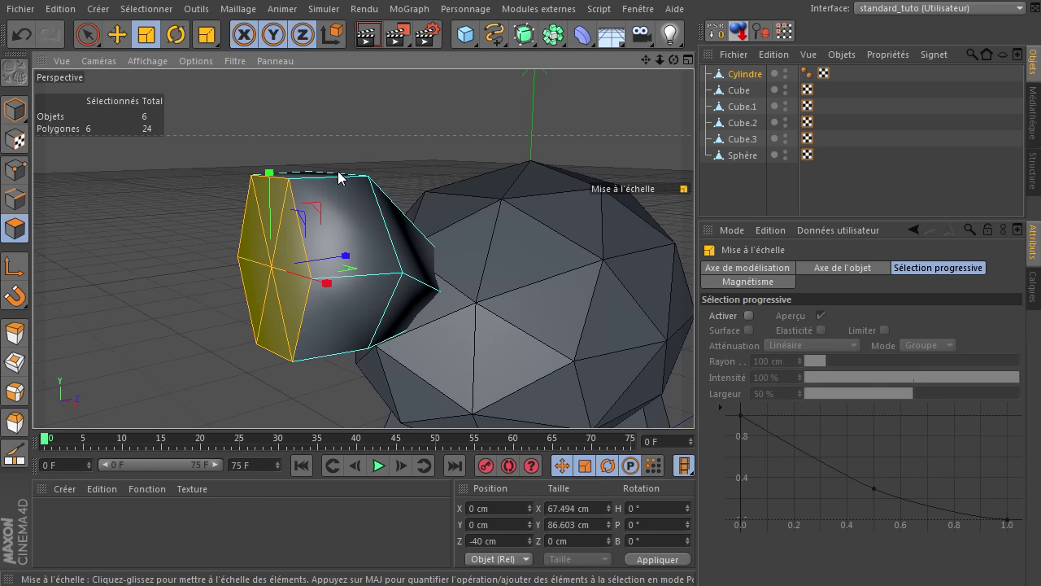
{"action": "left_click_drag", "start_coordinate": [269, 173], "coordinate": [275, 204]}
Tilt the front cap back so it slopes upward, and raise it to about Y 18 cm
{"action": "left_click", "coordinate": [178, 35]}
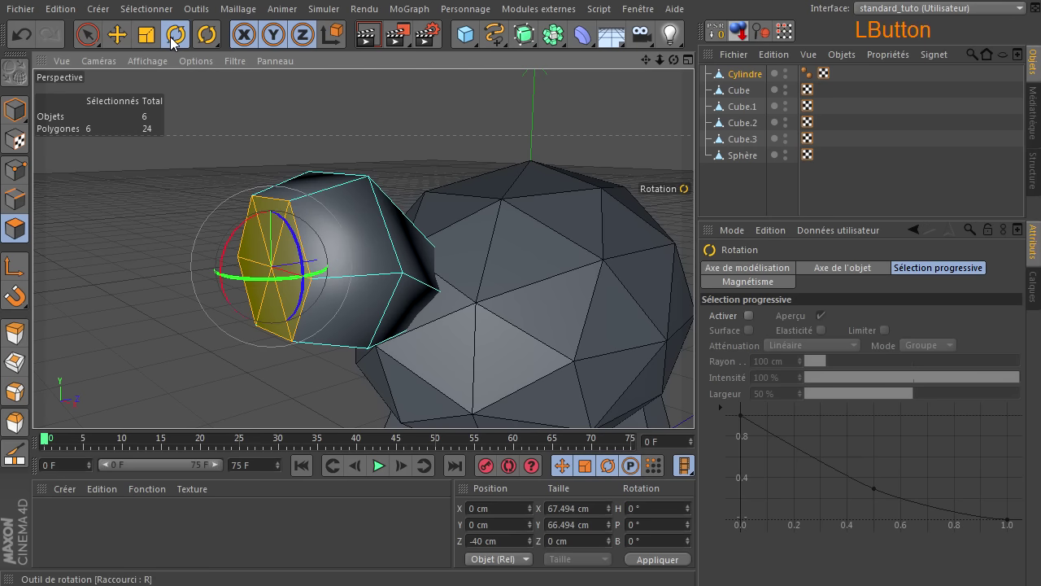
{"action": "left_click_drag", "start_coordinate": [226, 258], "coordinate": [309, 231]}
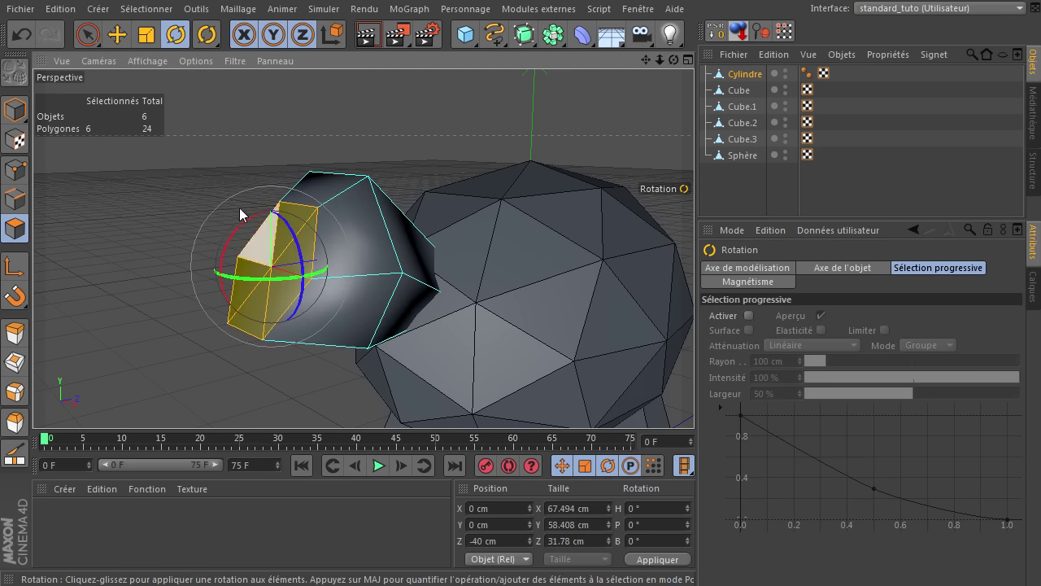
{"action": "left_click", "coordinate": [117, 35]}
{"action": "left_click_drag", "start_coordinate": [273, 176], "coordinate": [299, 144]}
{"action": "left_click_drag", "start_coordinate": [674, 60], "coordinate": [693, 401]}
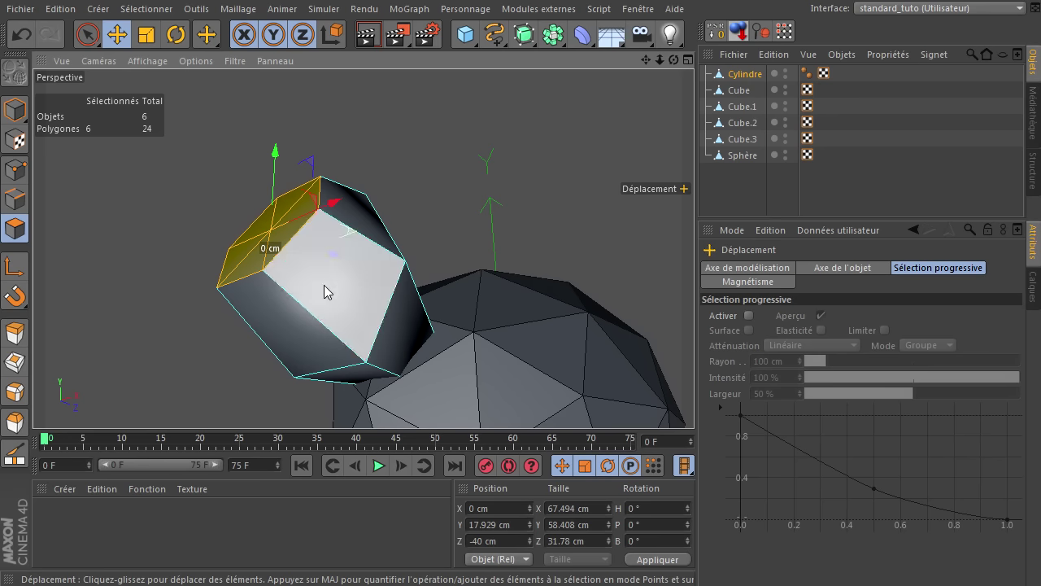
Select the polygon under the front of the head and extrude it down and forward to about Y -59 cm and Z -46 cm
{"action": "left_click", "coordinate": [292, 328]}
{"action": "left_click_drag", "start_coordinate": [292, 328], "coordinate": [556, 213], "text": "alt"}
{"action": "left_click_drag", "start_coordinate": [674, 60], "coordinate": [694, 399]}
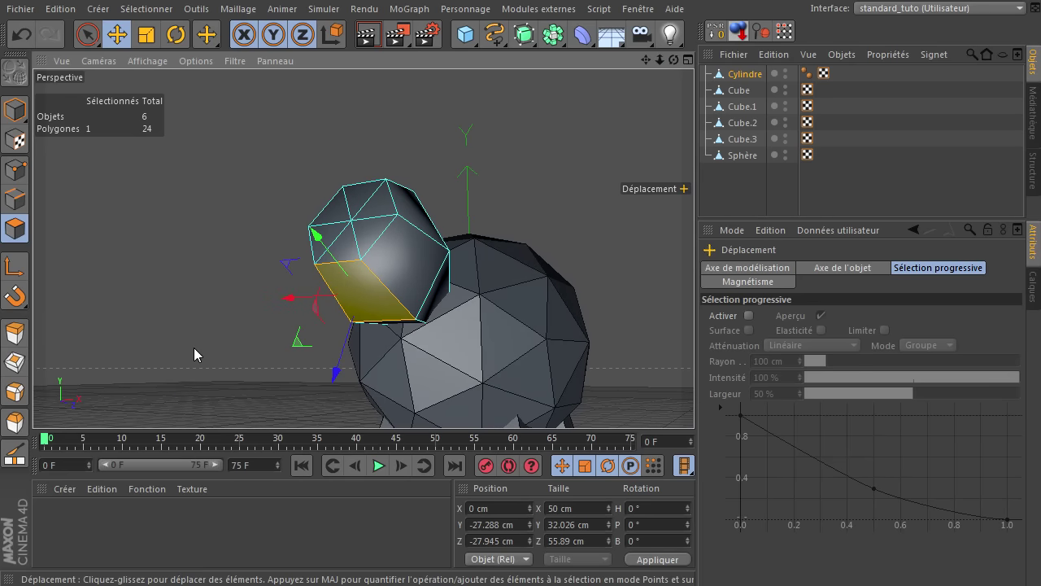
{"action": "key", "text": "d"}
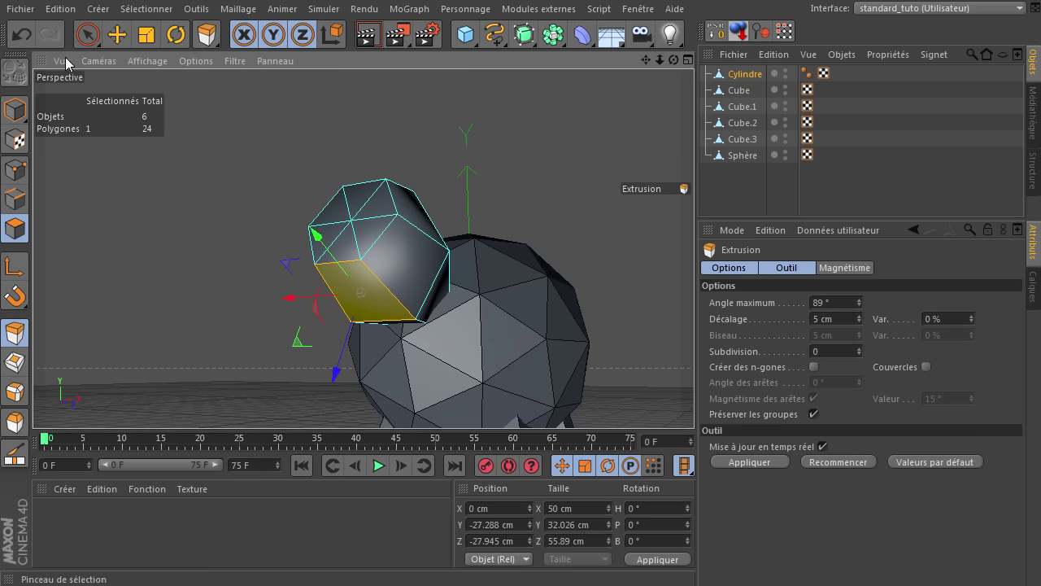
{"action": "left_click", "coordinate": [87, 34]}
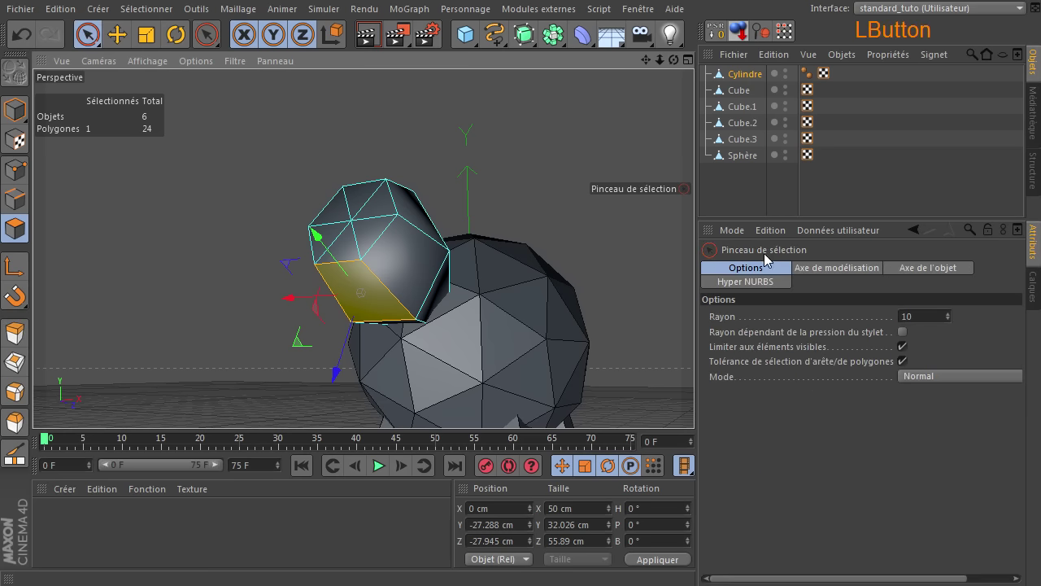
{"action": "left_click", "coordinate": [117, 36]}
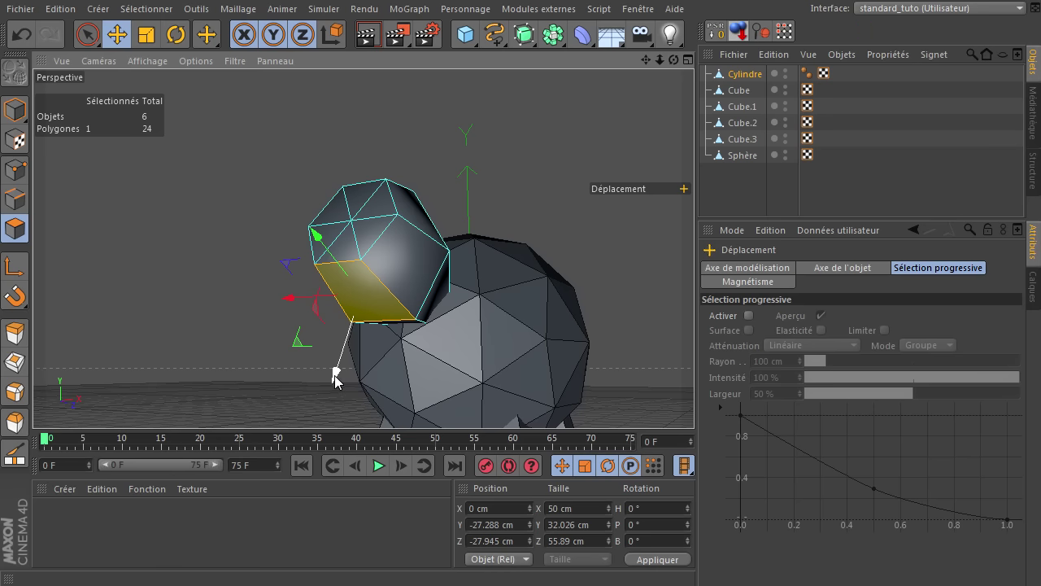
{"action": "left_click_drag", "start_coordinate": [336, 378], "coordinate": [322, 417], "text": "ctrl"}
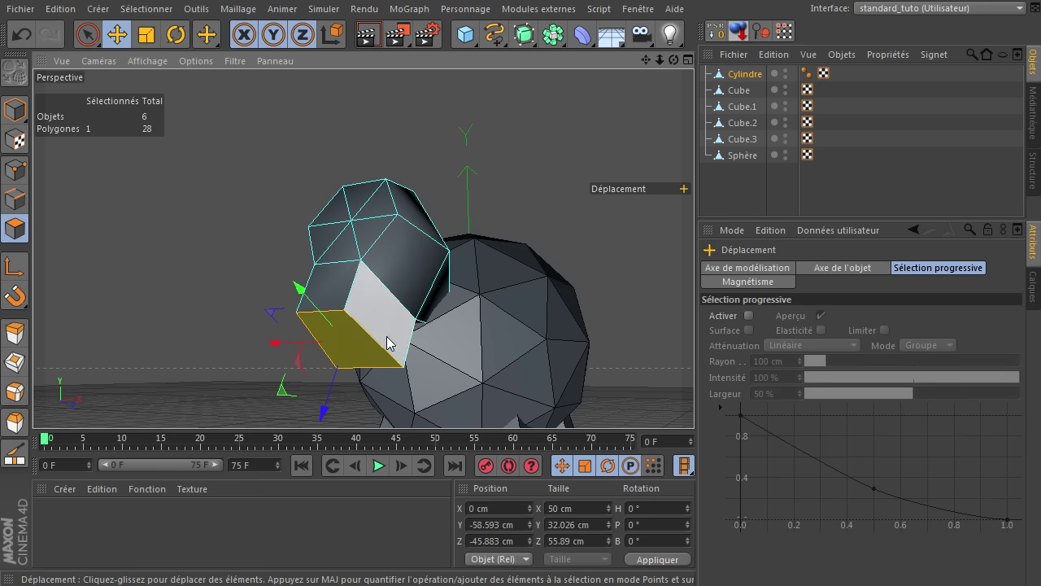
Scale the extruded muzzle polygon down to about 22 cm wide and rotate it closer to horizontal
{"action": "left_click_drag", "start_coordinate": [668, 63], "coordinate": [256, 63]}
{"action": "left_click", "coordinate": [151, 37]}
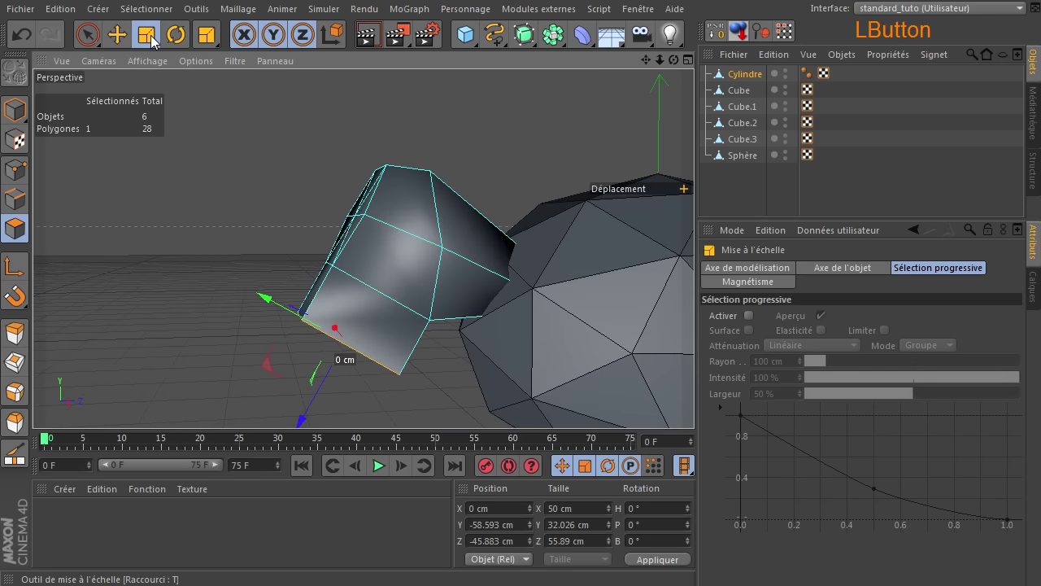
{"action": "left_click_drag", "start_coordinate": [159, 248], "coordinate": [114, 281]}
{"action": "left_click_drag", "start_coordinate": [283, 142], "coordinate": [118, 251]}
{"action": "left_click_drag", "start_coordinate": [674, 60], "coordinate": [694, 398]}
{"action": "left_click", "coordinate": [175, 37]}
{"action": "left_click_drag", "start_coordinate": [315, 283], "coordinate": [293, 344]}
Move the muzzle's end polygon up and forward to about Y -55 cm and Z -39 cm
{"action": "left_click", "coordinate": [117, 34]}
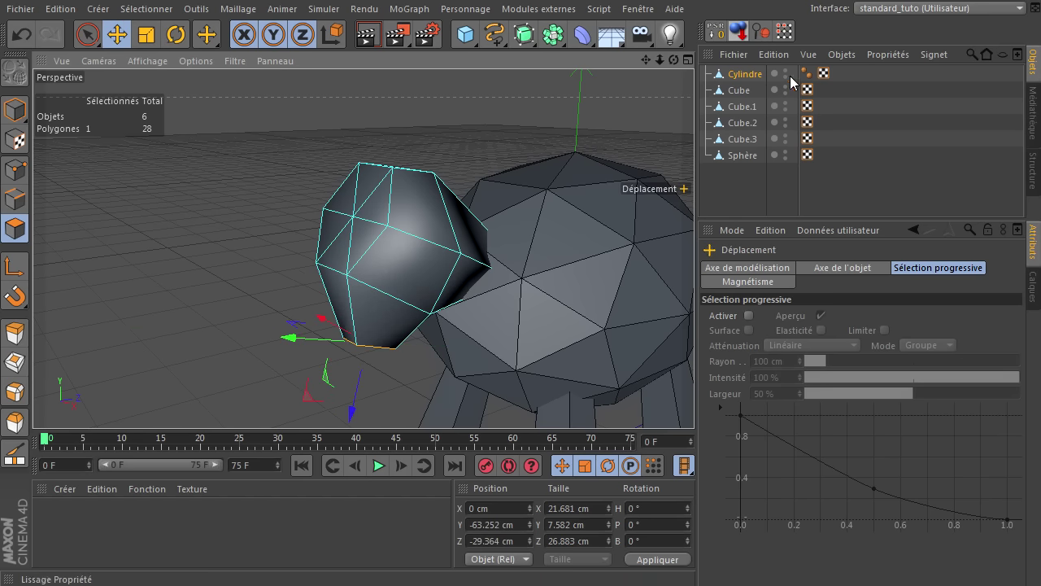
{"action": "left_click_drag", "start_coordinate": [389, 221], "coordinate": [394, 163], "text": "alt"}
{"action": "left_click_drag", "start_coordinate": [298, 375], "coordinate": [275, 360]}
{"action": "left_click_drag", "start_coordinate": [674, 60], "coordinate": [692, 400]}
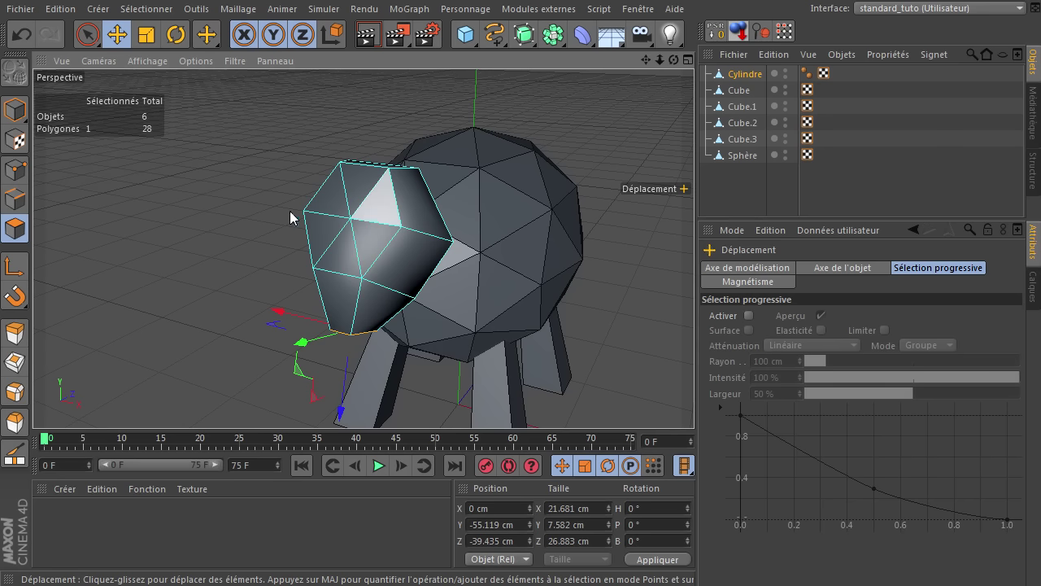
Pull the centre point of the face forward to about Z -53.5 cm, then clear the point selection
{"action": "left_click", "coordinate": [16, 170]}
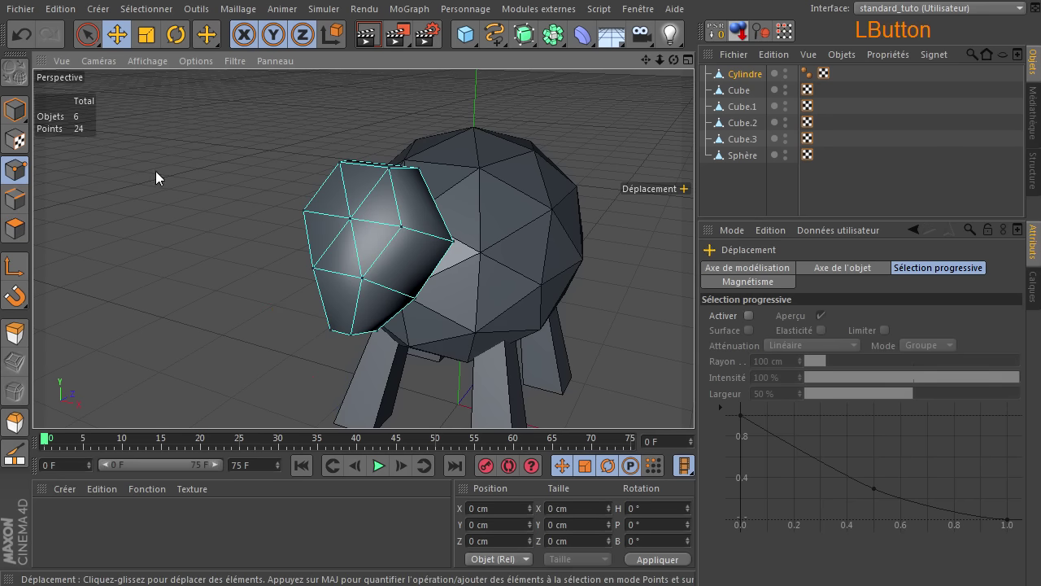
{"action": "left_click", "coordinate": [350, 220]}
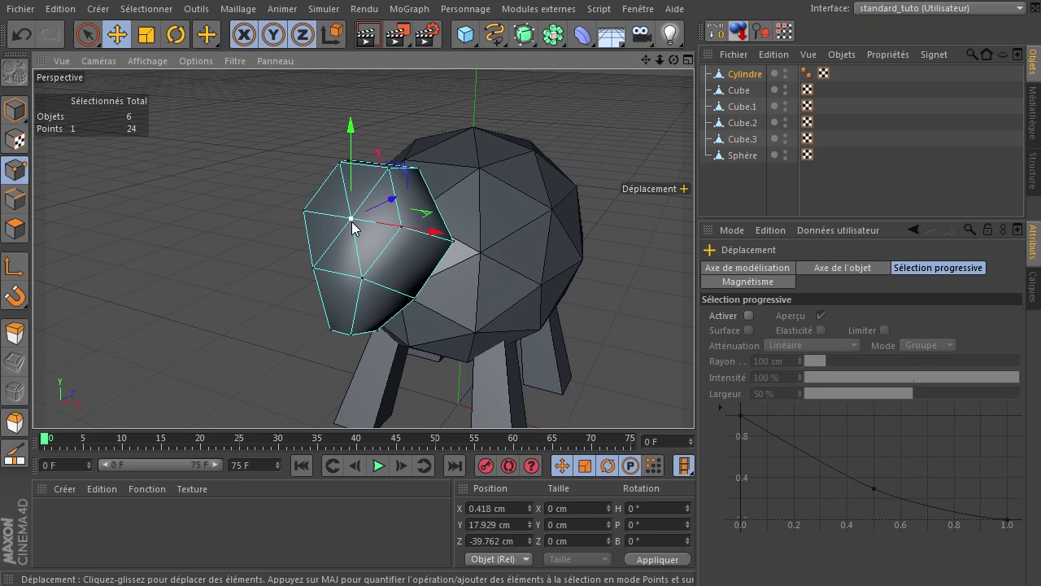
{"action": "left_click_drag", "start_coordinate": [674, 63], "coordinate": [694, 398]}
{"action": "left_click_drag", "start_coordinate": [440, 219], "coordinate": [421, 223]}
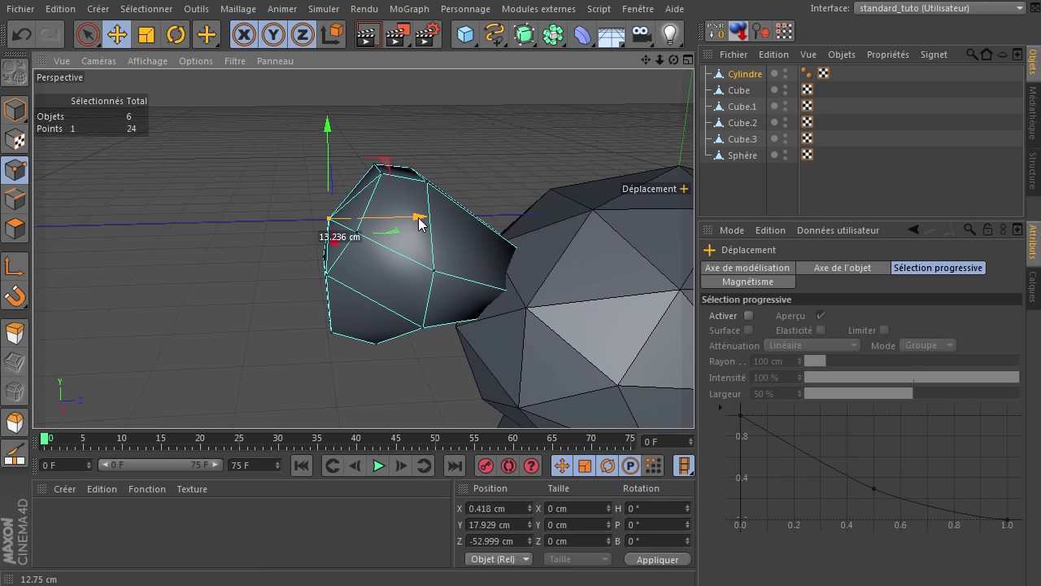
{"action": "left_click_drag", "start_coordinate": [419, 224], "coordinate": [419, 222]}
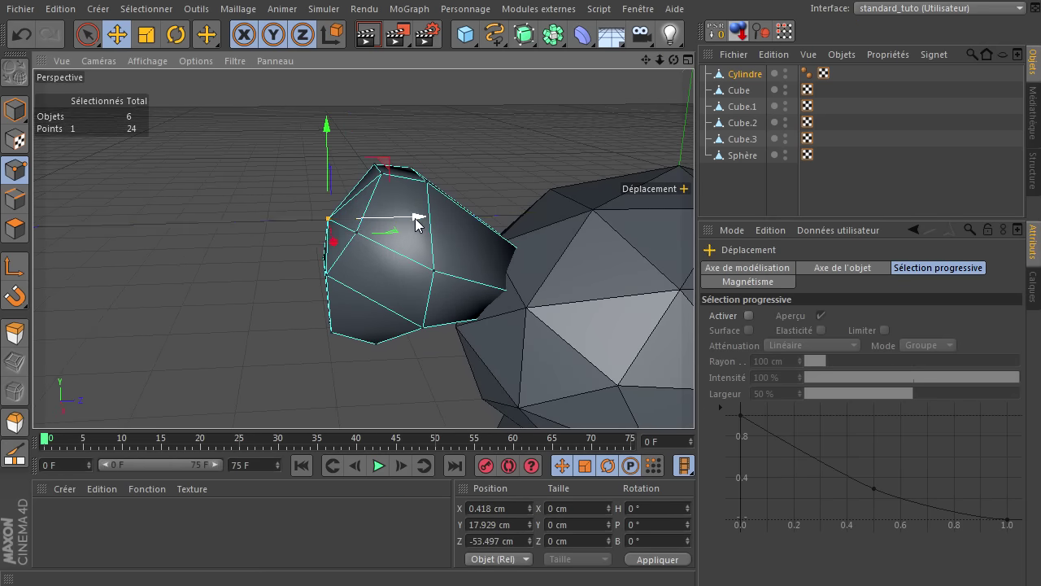
{"action": "left_click", "coordinate": [224, 229]}
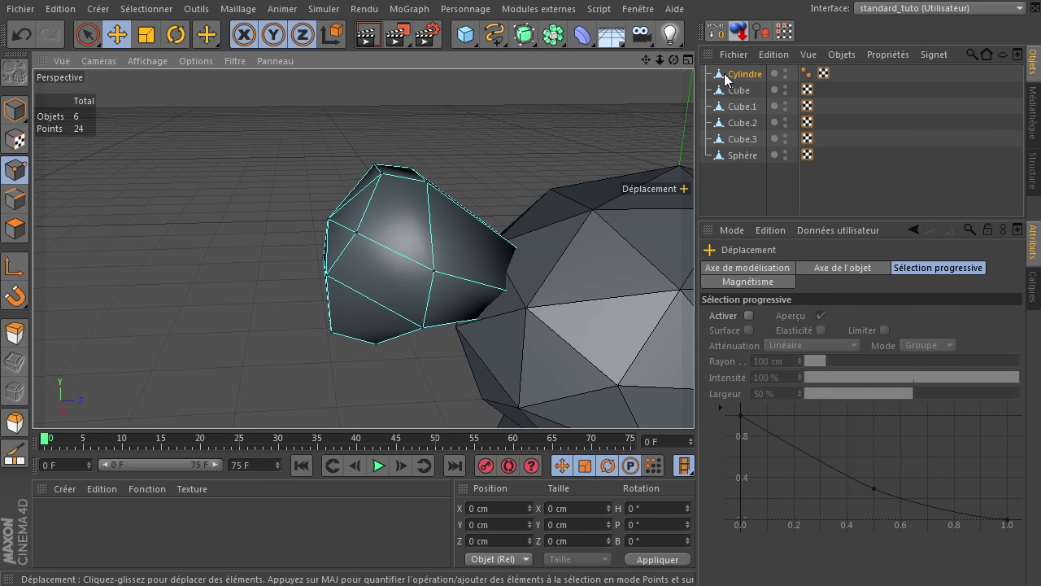
Select the matching upper polygon on each side of the head and inset both with Inner Extrude by 10.4 cm
{"action": "left_click_drag", "start_coordinate": [674, 61], "coordinate": [723, 379]}
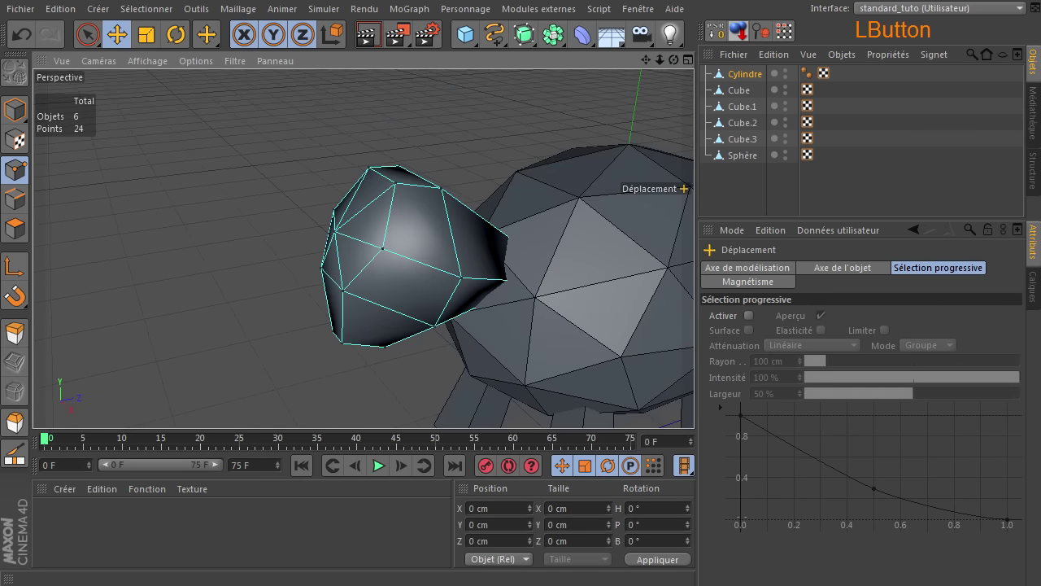
{"action": "left_click", "coordinate": [16, 228]}
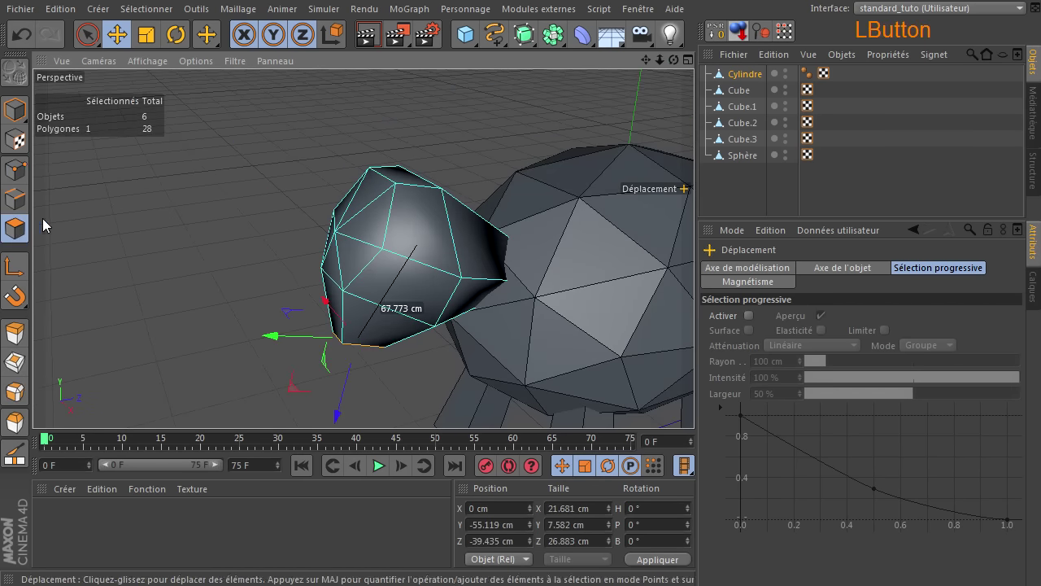
{"action": "left_click", "coordinate": [87, 34]}
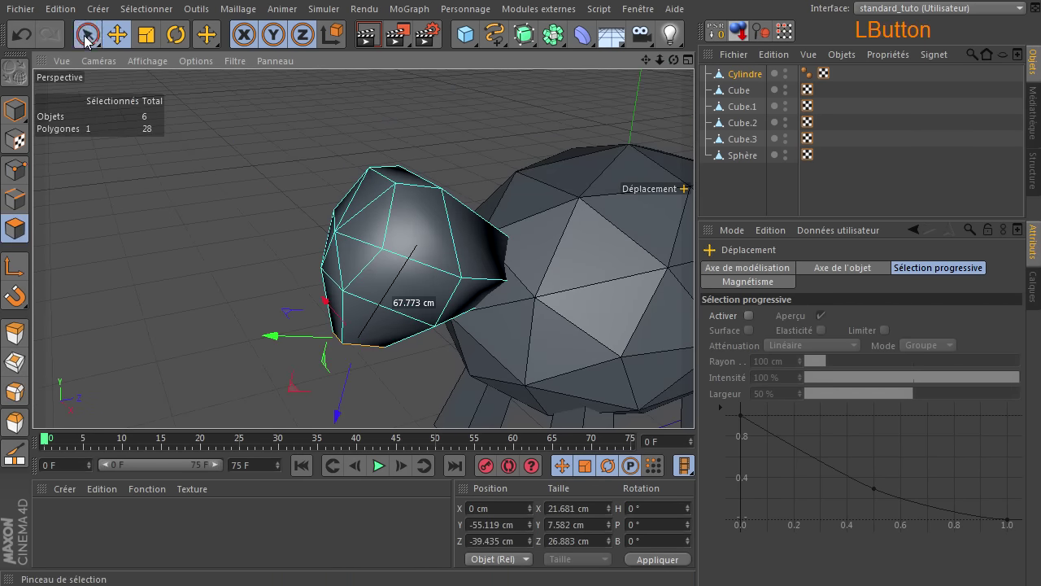
{"action": "left_click", "coordinate": [424, 220]}
{"action": "mouse_move", "coordinate": [673, 61]}
{"action": "left_mouse_down"}
{"action": "mouse_move", "coordinate": [684, 398]}
{"action": "mouse_move", "coordinate": [696, 400]}
{"action": "left_mouse_up"}
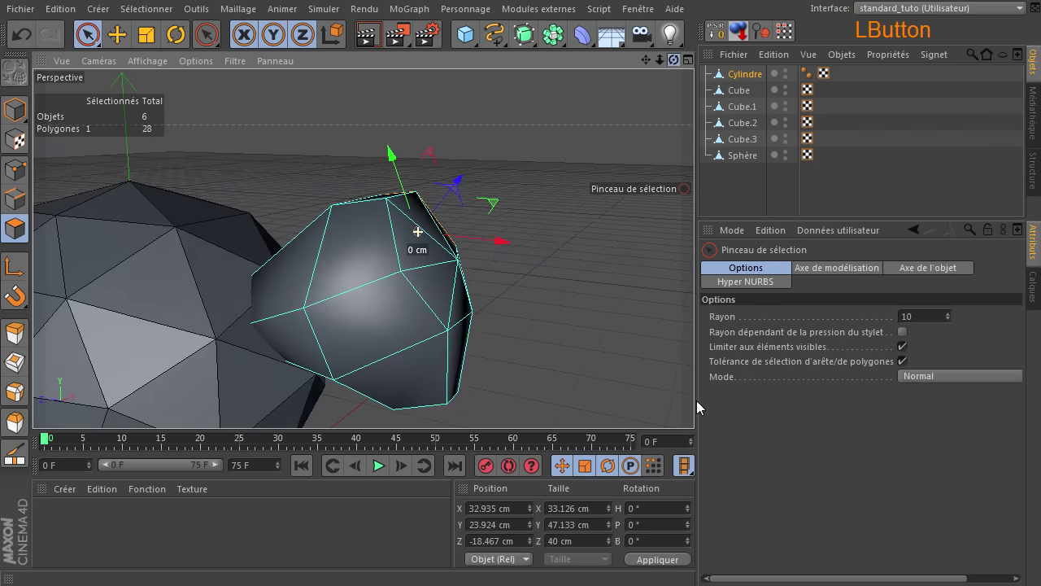
{"action": "left_click", "coordinate": [351, 244], "text": "shift"}
{"action": "left_click_drag", "start_coordinate": [676, 61], "coordinate": [693, 399]}
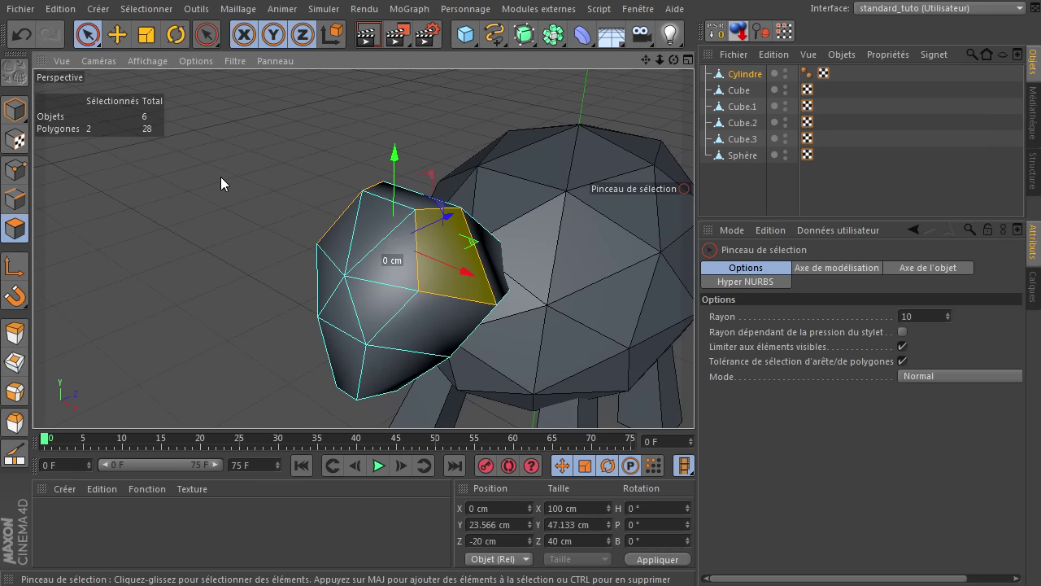
{"action": "key", "text": "i"}
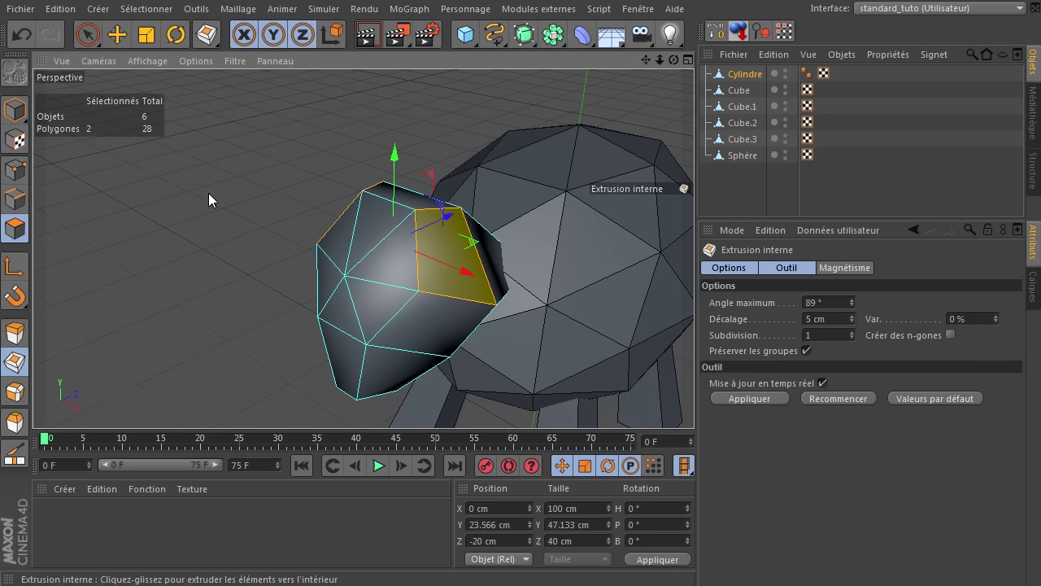
{"action": "left_click_drag", "start_coordinate": [208, 193], "coordinate": [694, 398]}
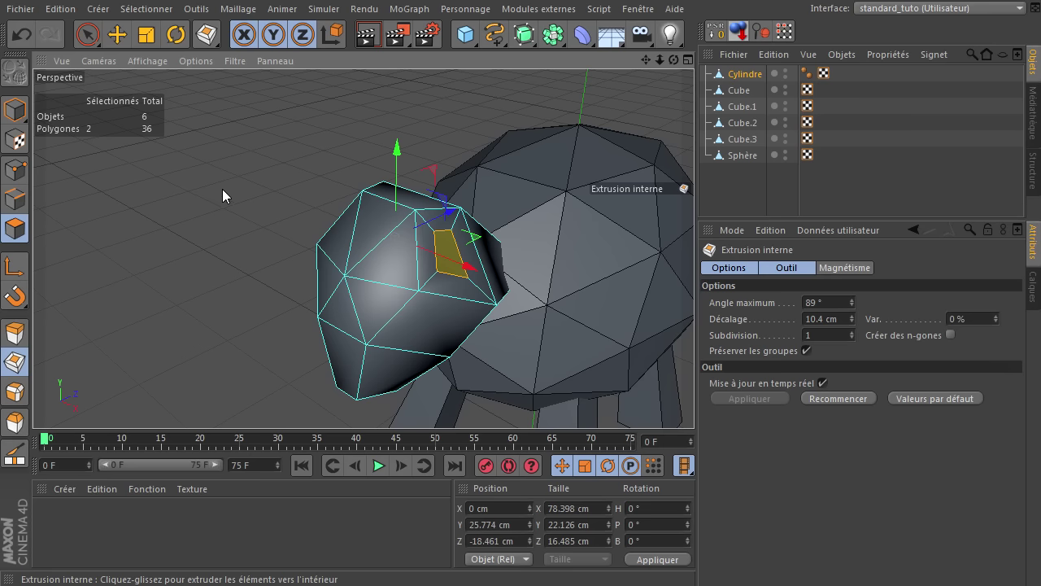
Extrude the two inset polygons outward by 27.5 cm to form the ears
{"action": "left_click_drag", "start_coordinate": [674, 59], "coordinate": [694, 398]}
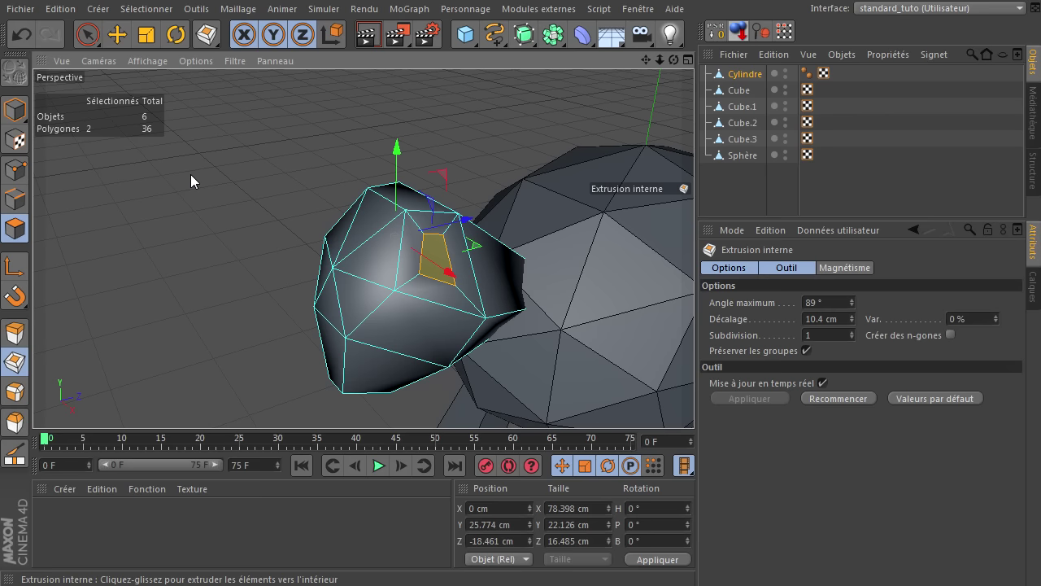
{"action": "key", "text": "d"}
{"action": "left_click_drag", "start_coordinate": [163, 257], "coordinate": [694, 398]}
{"action": "left_click_drag", "start_coordinate": [674, 60], "coordinate": [694, 398]}
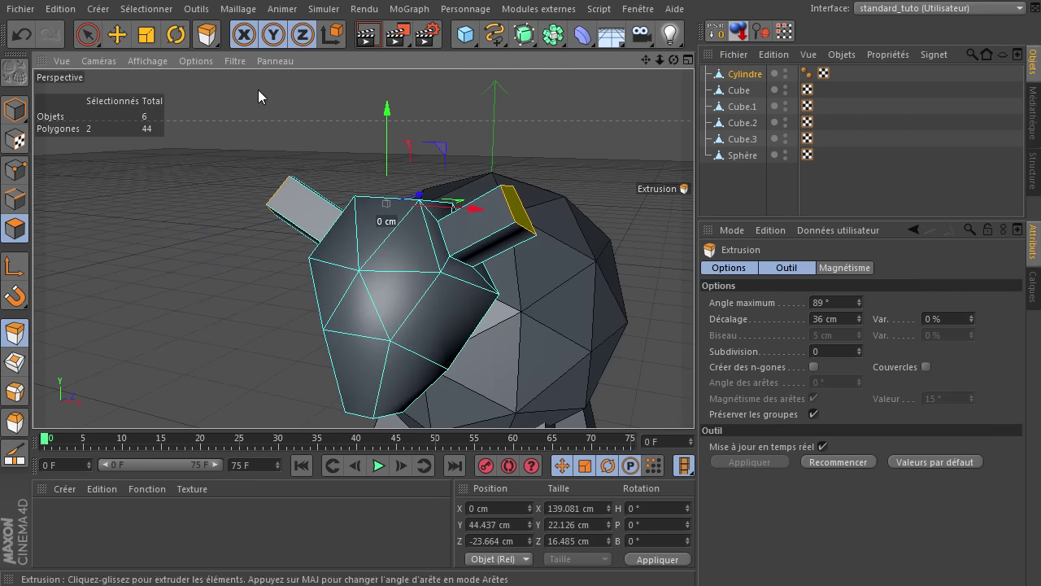
{"action": "left_click", "coordinate": [26, 39]}
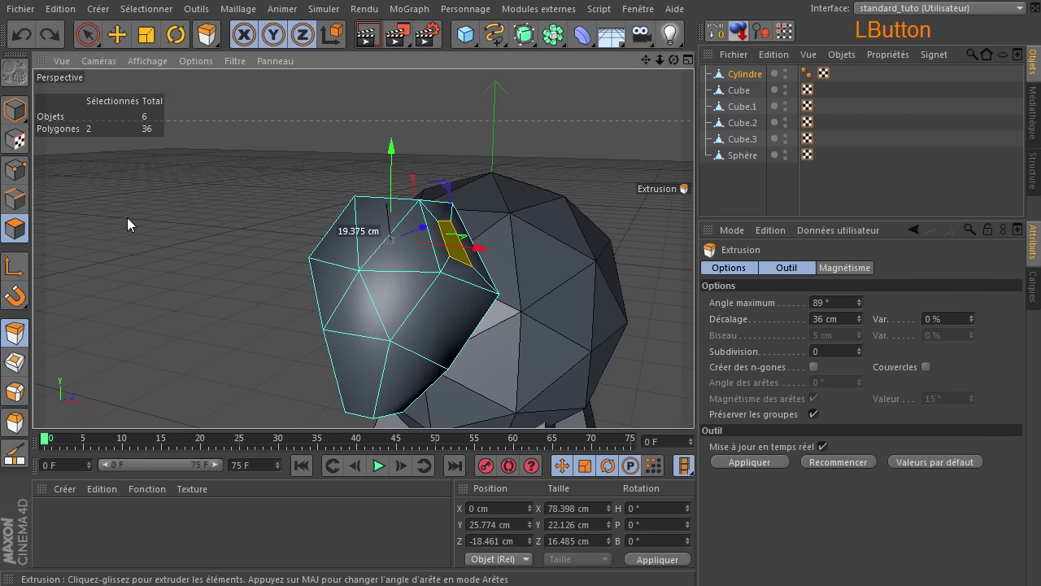
{"action": "left_click_drag", "start_coordinate": [111, 242], "coordinate": [696, 399]}
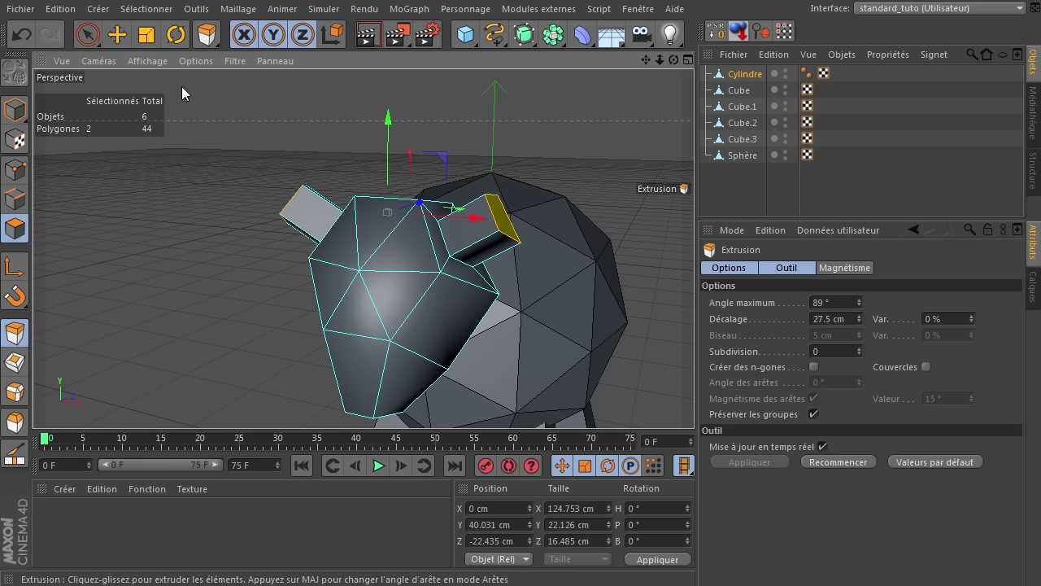
Scale the ear end polygons down to about 97 cm overall width and raise them to about Y 53.6 cm
{"action": "left_click", "coordinate": [147, 34]}
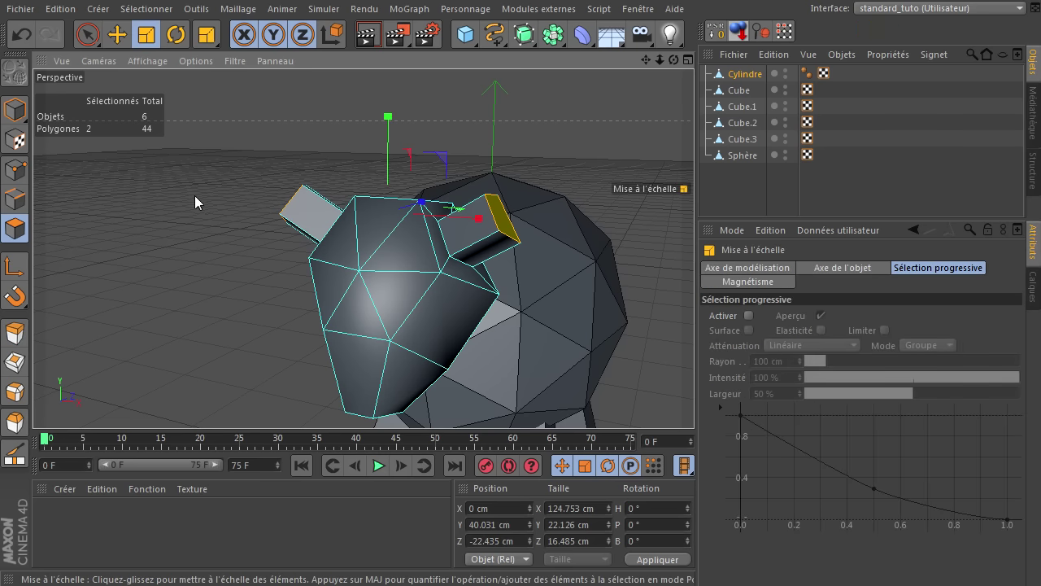
{"action": "left_click_drag", "start_coordinate": [189, 198], "coordinate": [86, 275]}
{"action": "left_click", "coordinate": [117, 34]}
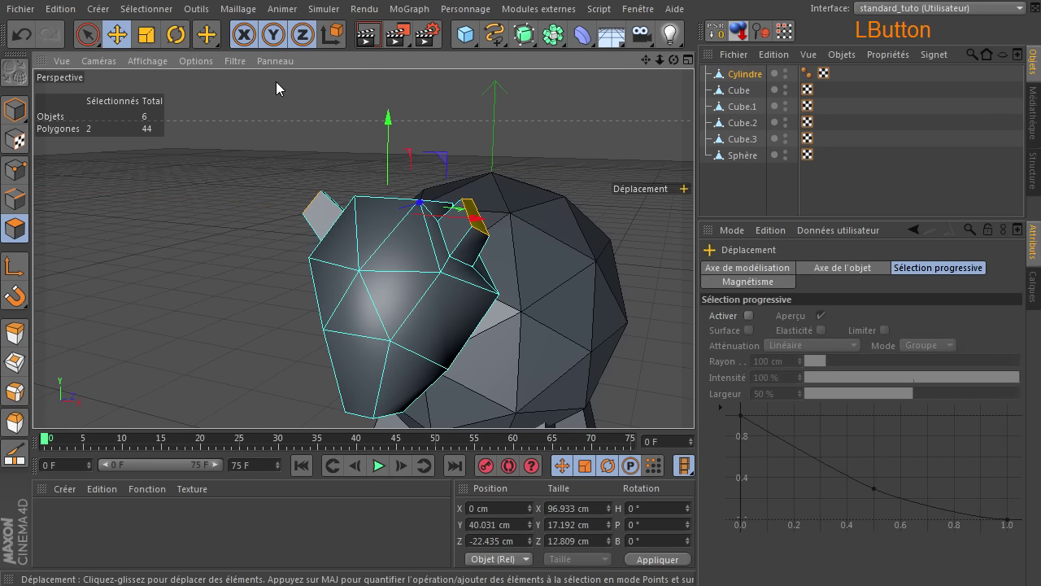
{"action": "left_click_drag", "start_coordinate": [389, 115], "coordinate": [386, 94]}
Spread the ear ends along X to about 114 cm overall width, lower them slightly and clear the polygon selection
{"action": "left_click", "coordinate": [146, 34]}
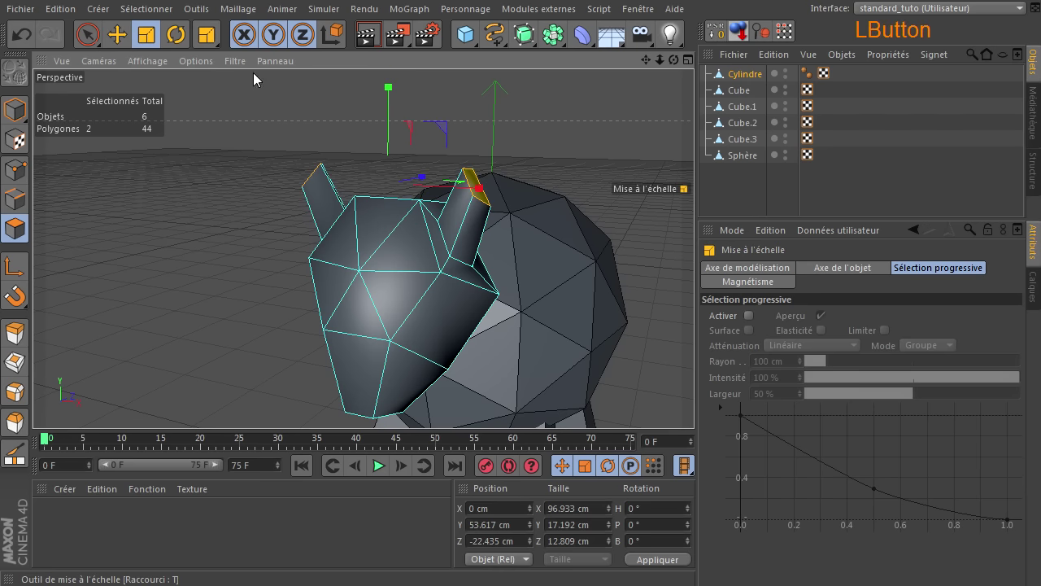
{"action": "left_click_drag", "start_coordinate": [480, 187], "coordinate": [482, 193]}
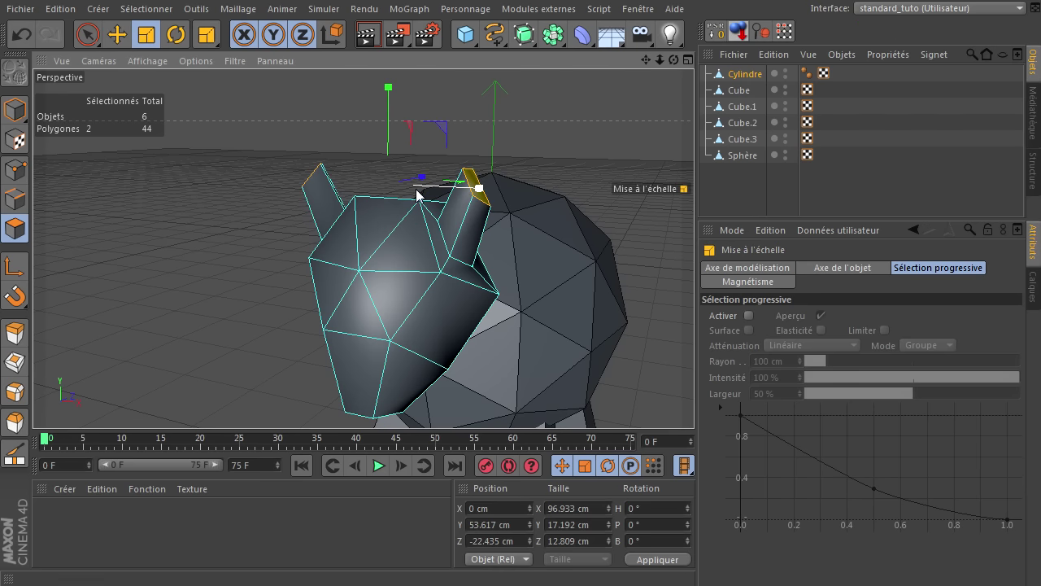
{"action": "left_click_drag", "start_coordinate": [482, 190], "coordinate": [499, 210]}
{"action": "left_click", "coordinate": [117, 34]}
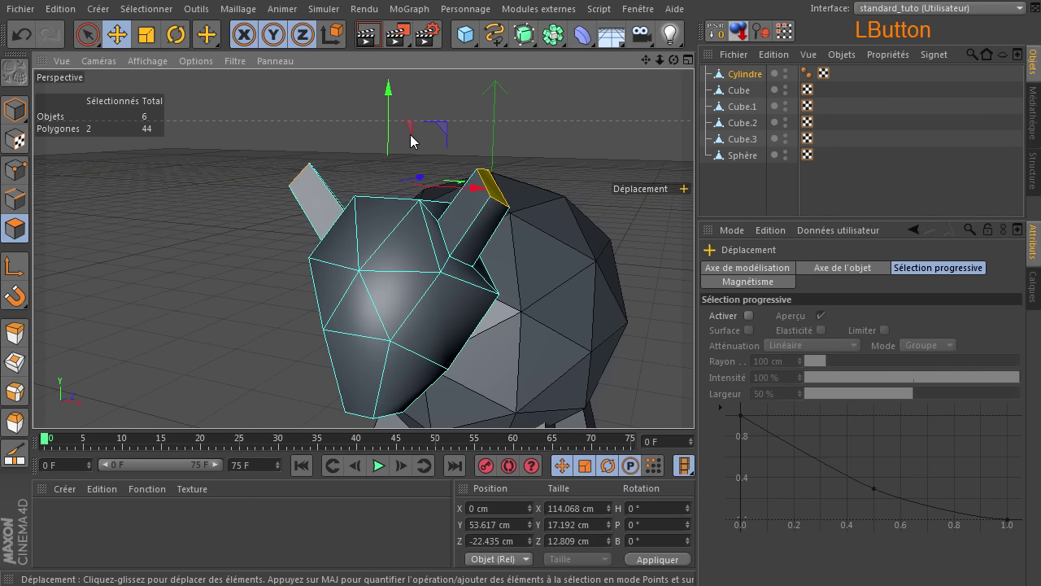
{"action": "mouse_move", "coordinate": [387, 95]}
{"action": "left_mouse_down"}
{"action": "mouse_move", "coordinate": [384, 113]}
{"action": "mouse_move", "coordinate": [382, 102]}
{"action": "left_mouse_up"}
{"action": "left_click", "coordinate": [226, 209]}
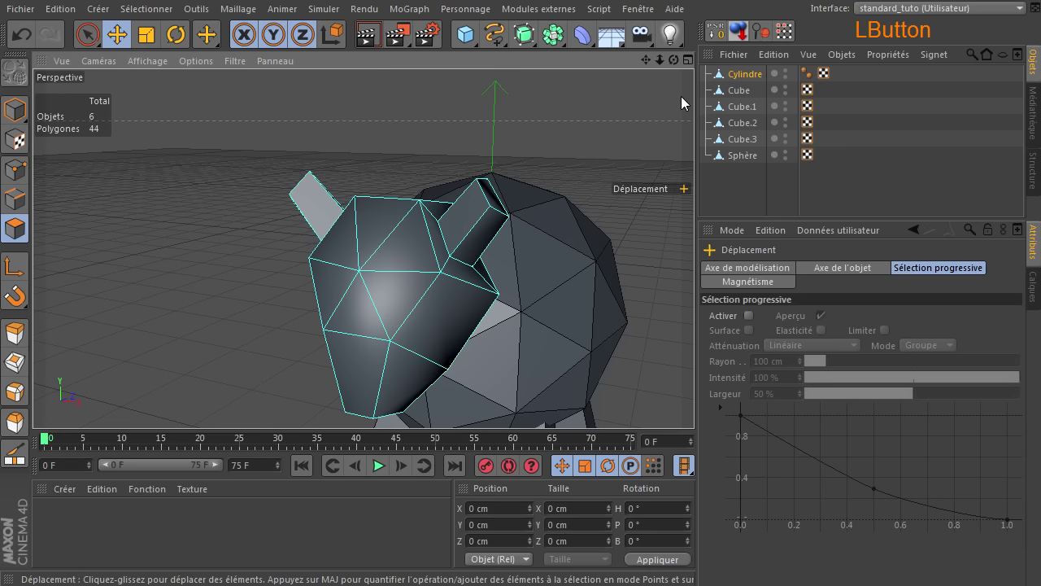
Select the two front base points of the ear on the negative X side and move them to about X -29, Y 32 and Z -27.7 cm
{"action": "left_click_drag", "start_coordinate": [673, 61], "coordinate": [695, 398]}
{"action": "left_click", "coordinate": [16, 170]}
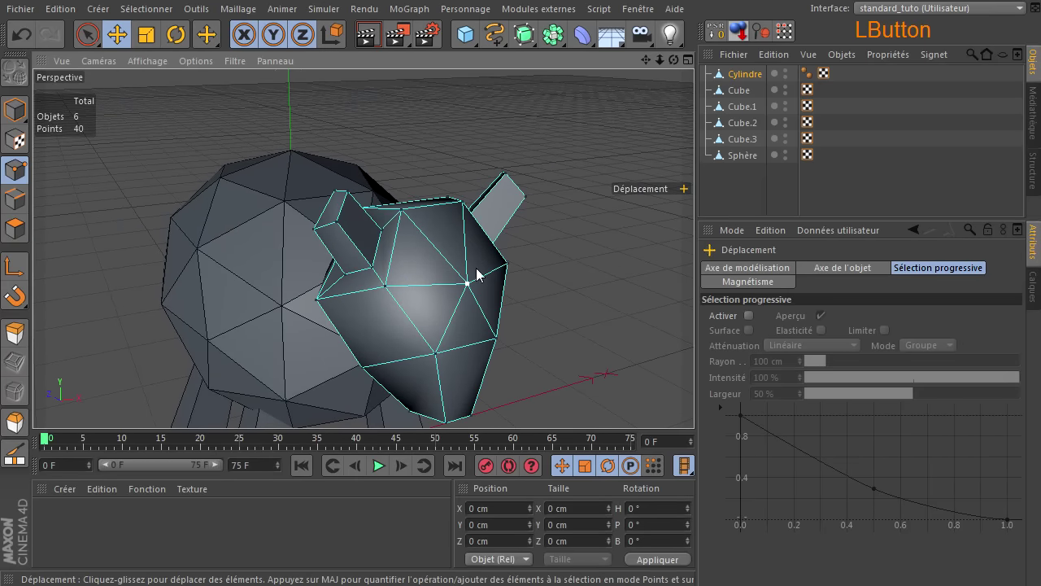
{"action": "left_click", "coordinate": [385, 231]}
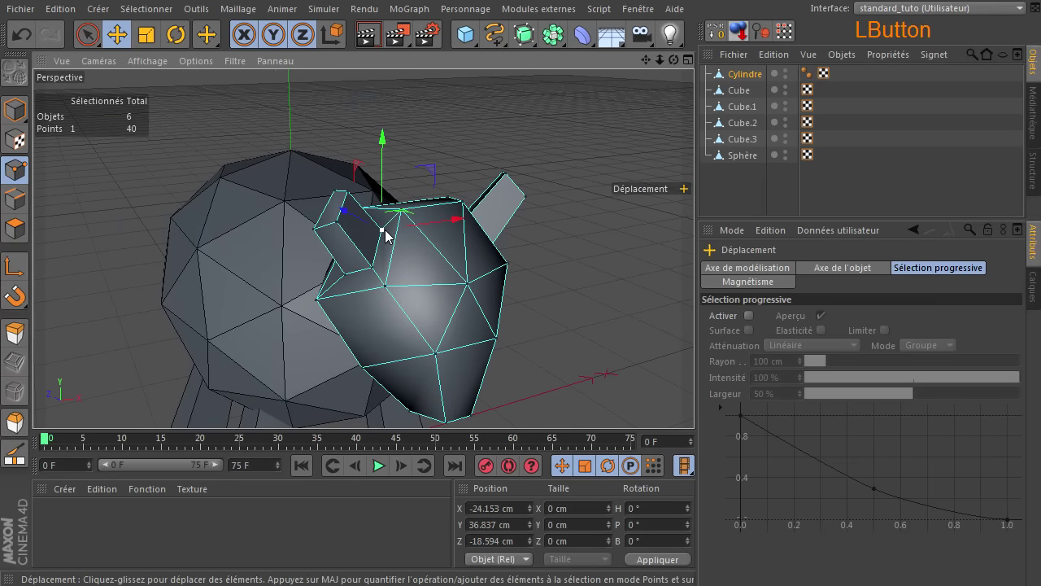
{"action": "left_click", "coordinate": [88, 34]}
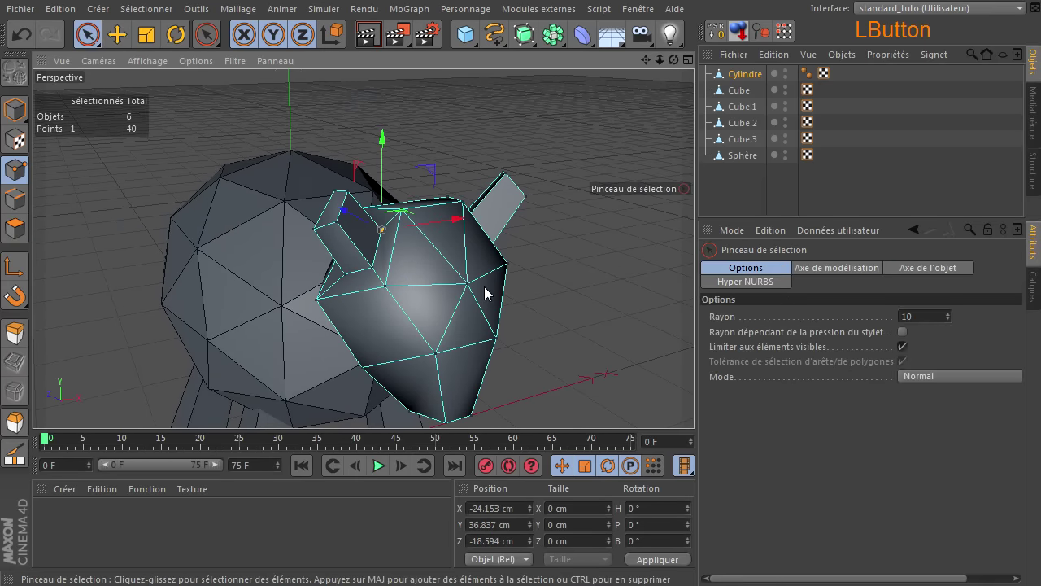
{"action": "left_click", "coordinate": [369, 265], "text": "shift"}
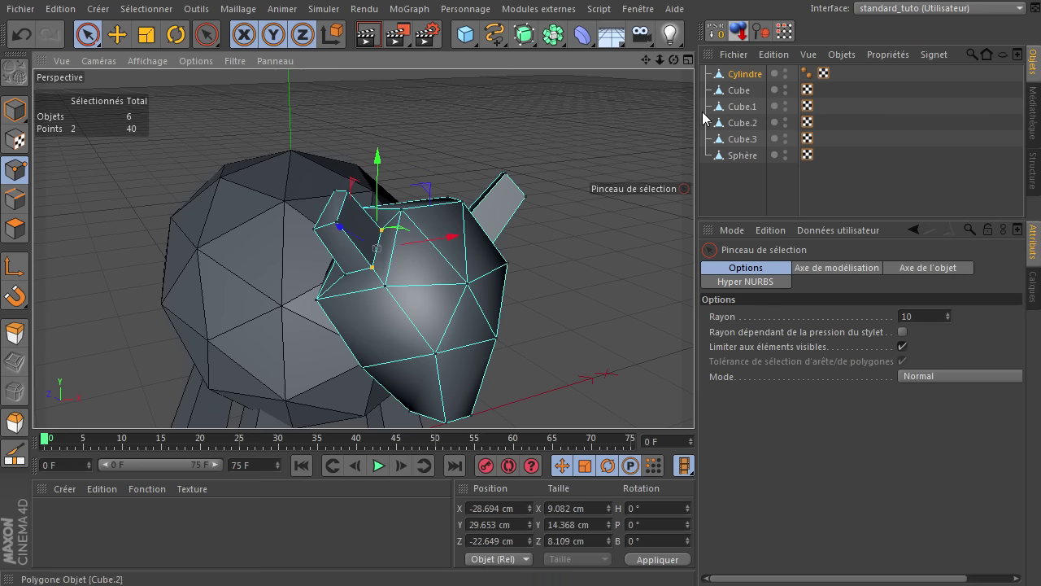
{"action": "mouse_move", "coordinate": [673, 61]}
{"action": "left_mouse_down"}
{"action": "mouse_move", "coordinate": [694, 398]}
{"action": "mouse_move", "coordinate": [677, 61]}
{"action": "left_mouse_up"}
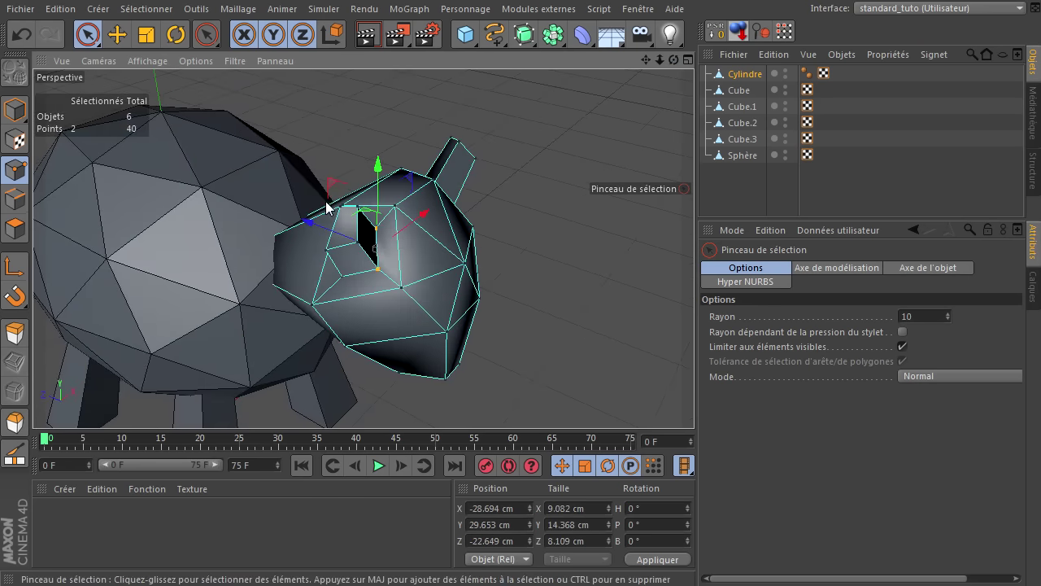
{"action": "left_click_drag", "start_coordinate": [309, 224], "coordinate": [322, 230]}
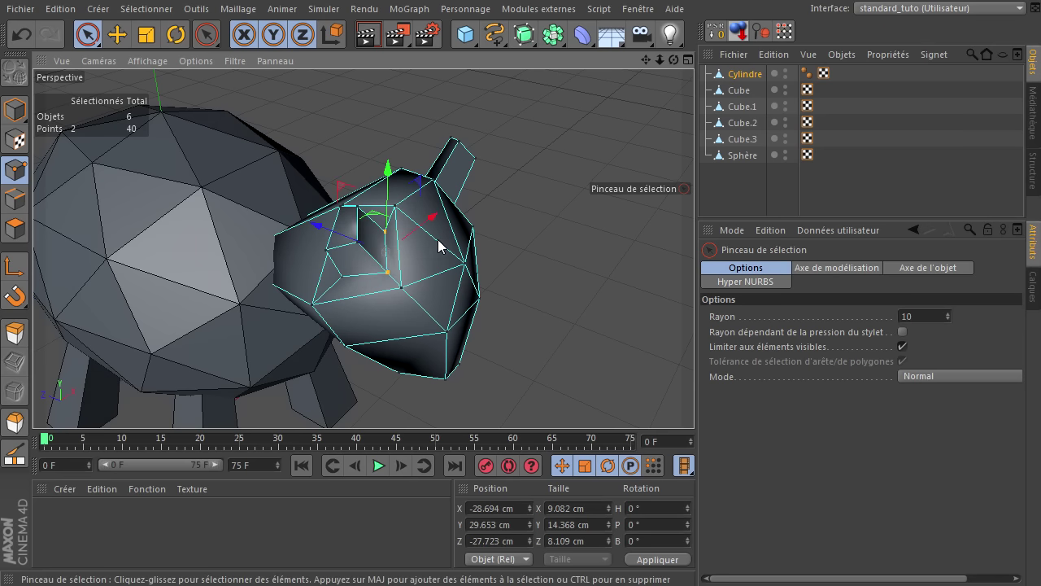
{"action": "left_click_drag", "start_coordinate": [385, 185], "coordinate": [386, 179]}
{"action": "left_click_drag", "start_coordinate": [435, 210], "coordinate": [432, 212]}
Move the other ear's two front base points to about X 31, Y 31 and Z -27 cm, then clear the point selection
{"action": "left_click_drag", "start_coordinate": [672, 61], "coordinate": [694, 399]}
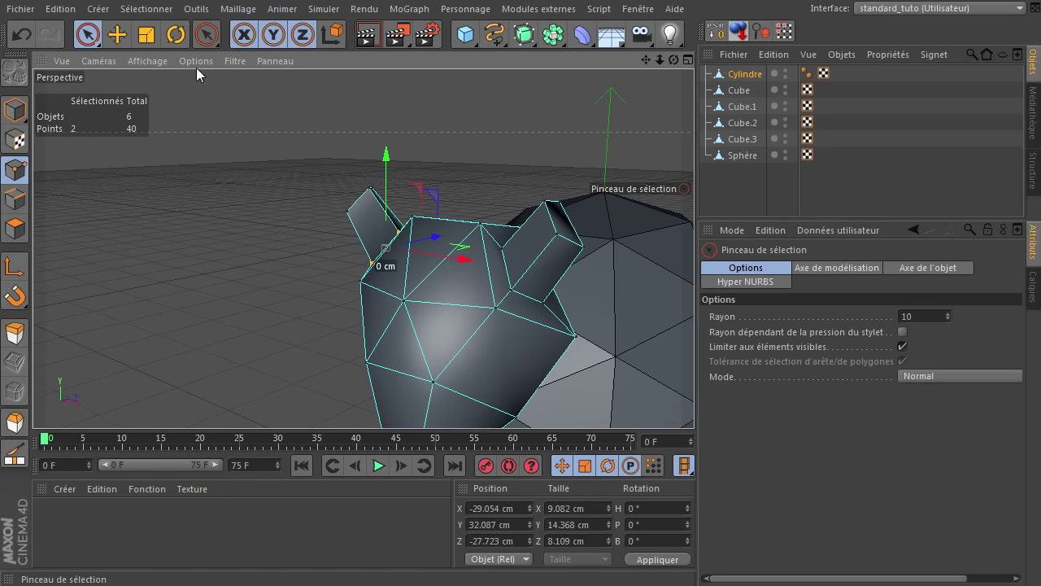
{"action": "left_click_drag", "start_coordinate": [503, 250], "coordinate": [517, 296]}
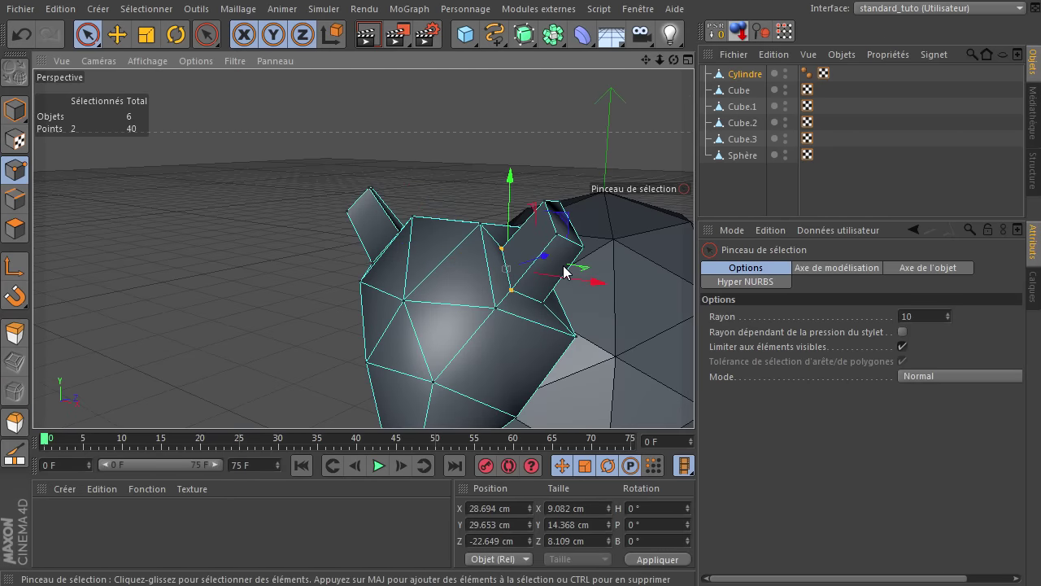
{"action": "left_click_drag", "start_coordinate": [548, 265], "coordinate": [541, 268]}
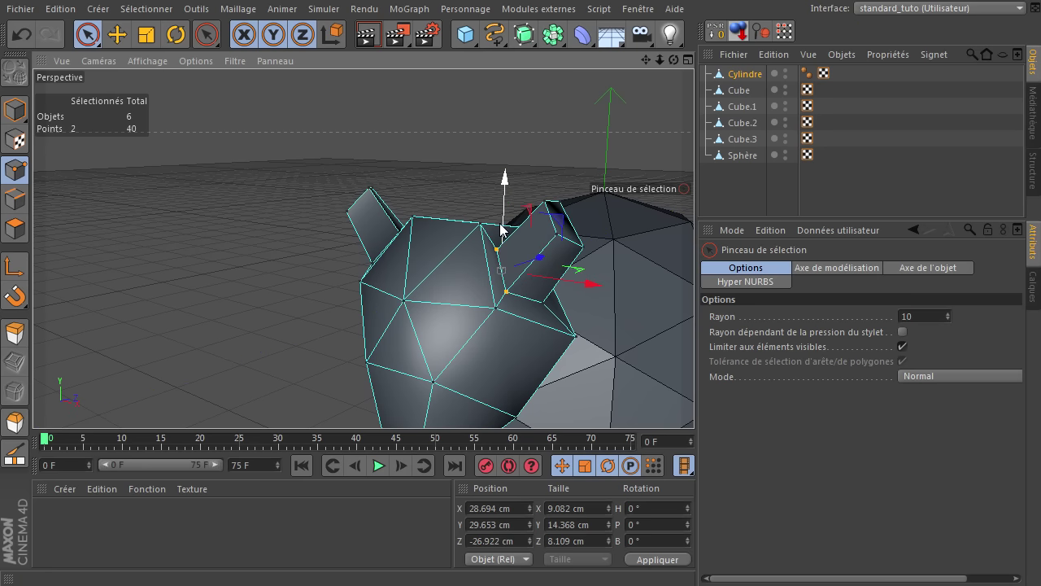
{"action": "left_click_drag", "start_coordinate": [501, 224], "coordinate": [508, 221]}
{"action": "left_click_drag", "start_coordinate": [573, 277], "coordinate": [578, 277]}
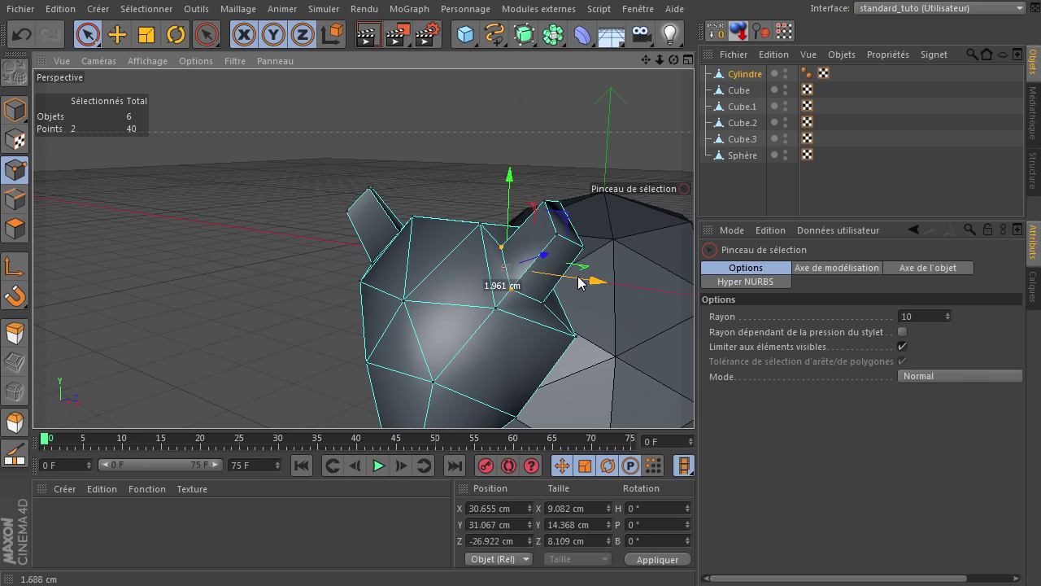
{"action": "left_click", "coordinate": [526, 120]}
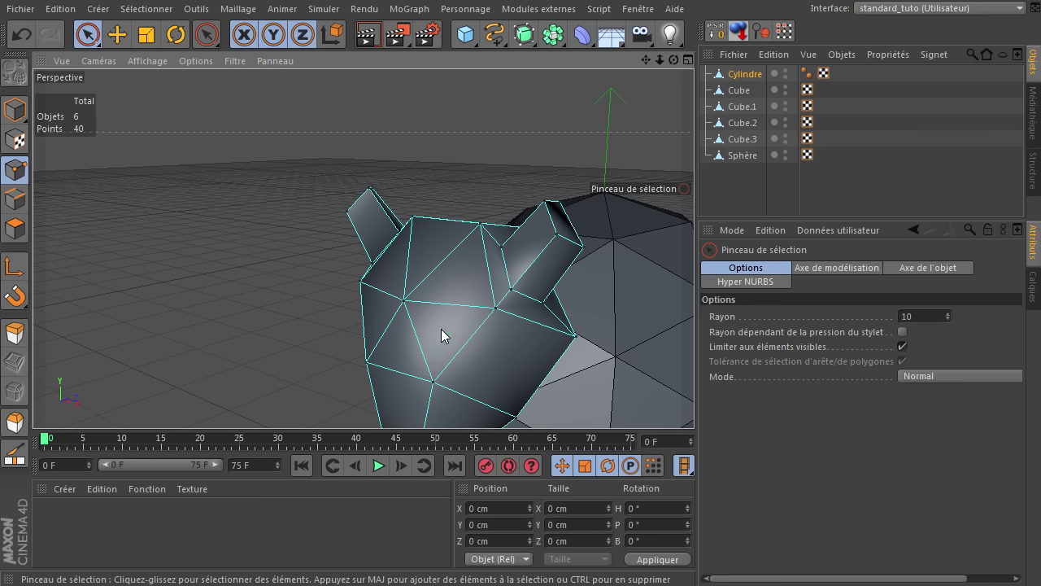
Delete the smoothing (Lissage) tag from the Cylindre head object to give it flat facets
{"action": "left_click", "coordinate": [806, 73]}
{"action": "left_click", "coordinate": [806, 74]}
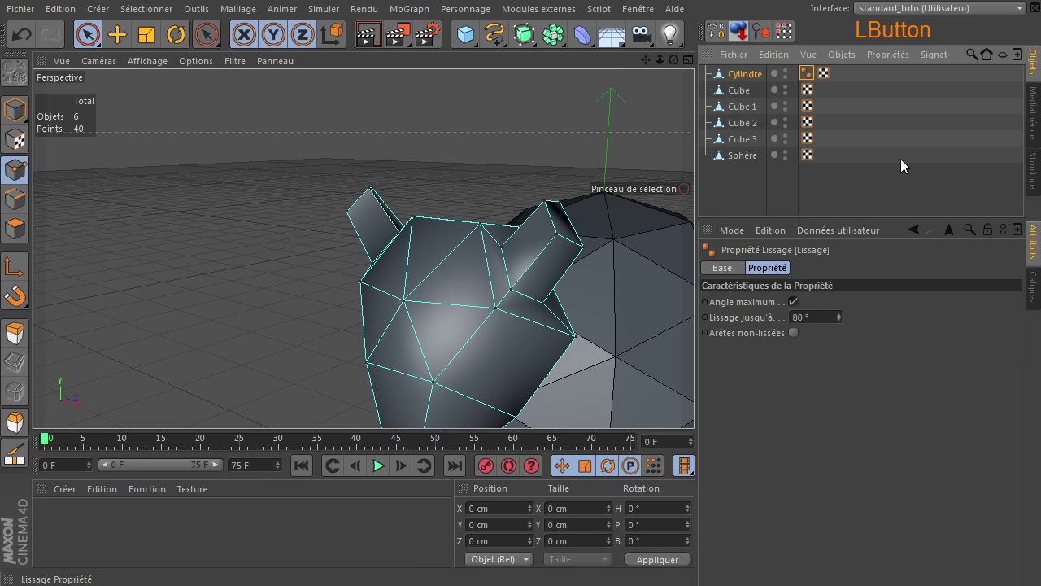
{"action": "key", "text": "Delete"}
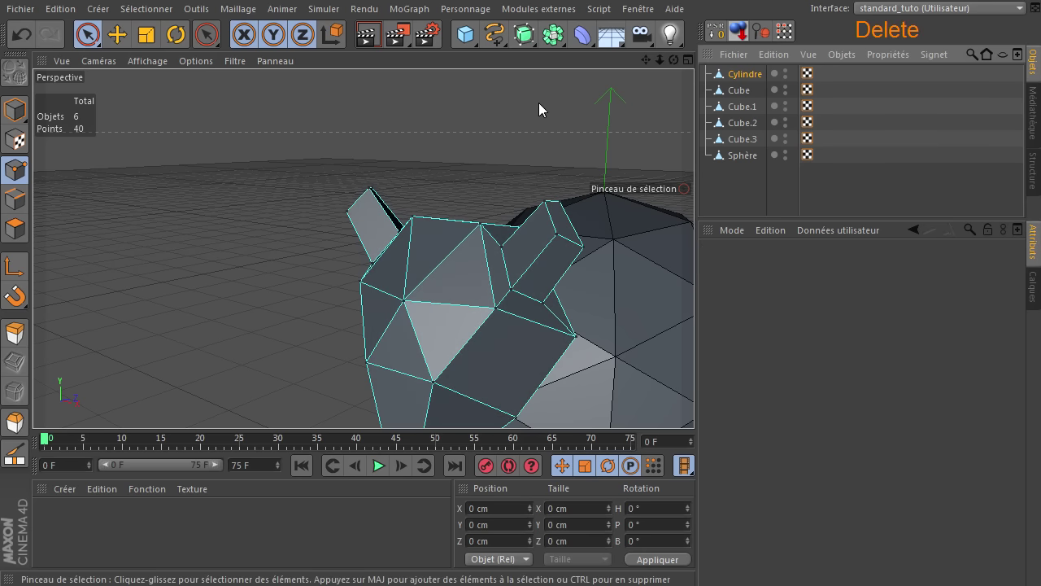
{"action": "left_click", "coordinate": [501, 107]}
Move the whole head object closer to the body, to about Y 219.5 cm and Z -155.5 cm, and deselect it
{"action": "left_click_drag", "start_coordinate": [659, 59], "coordinate": [693, 399]}
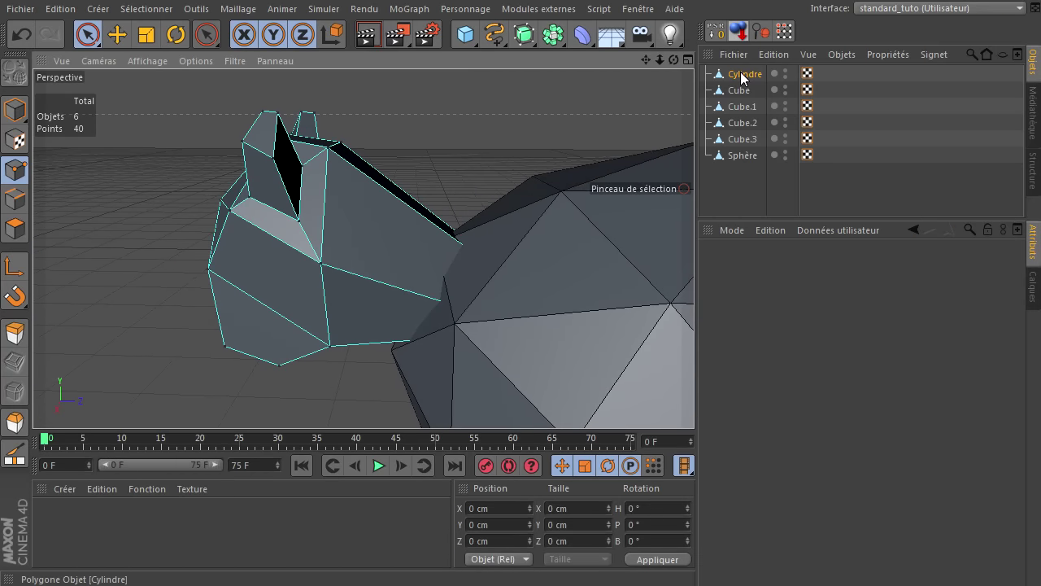
{"action": "left_click", "coordinate": [742, 73]}
{"action": "left_click", "coordinate": [18, 105]}
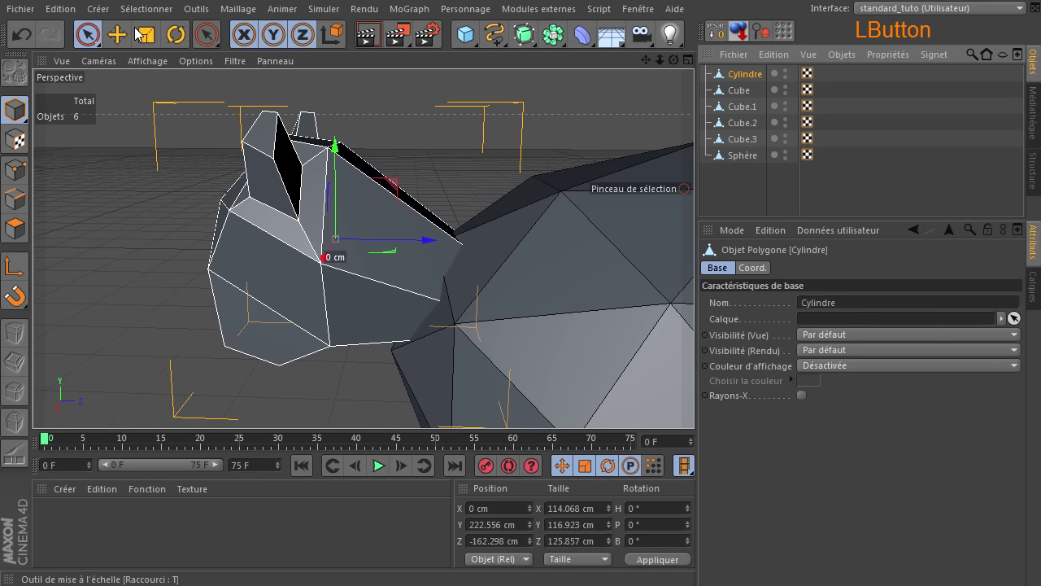
{"action": "left_click", "coordinate": [117, 34]}
{"action": "left_click_drag", "start_coordinate": [416, 238], "coordinate": [440, 241]}
{"action": "left_click_drag", "start_coordinate": [349, 144], "coordinate": [353, 168]}
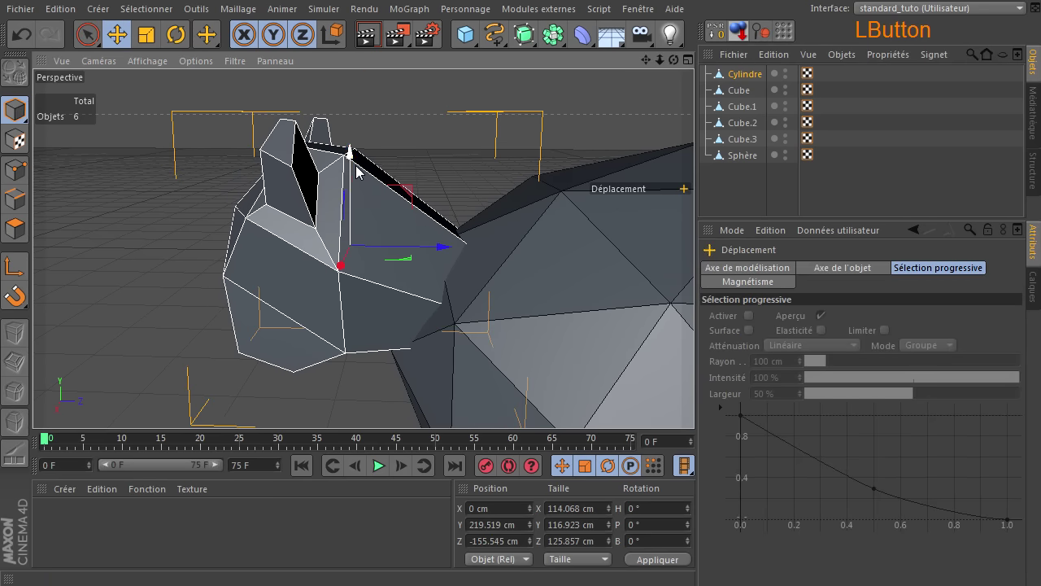
{"action": "left_click", "coordinate": [470, 142]}
{"action": "scroll", "coordinate": [305, 330], "scroll_direction": "down", "scroll_amount": 5}
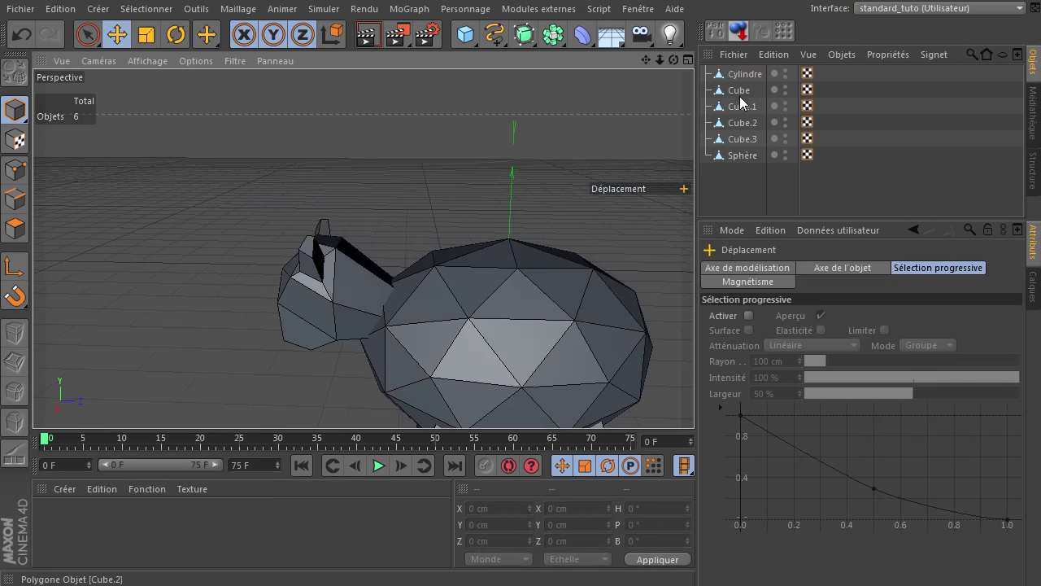
{"action": "left_click_drag", "start_coordinate": [694, 398], "coordinate": [647, 60]}
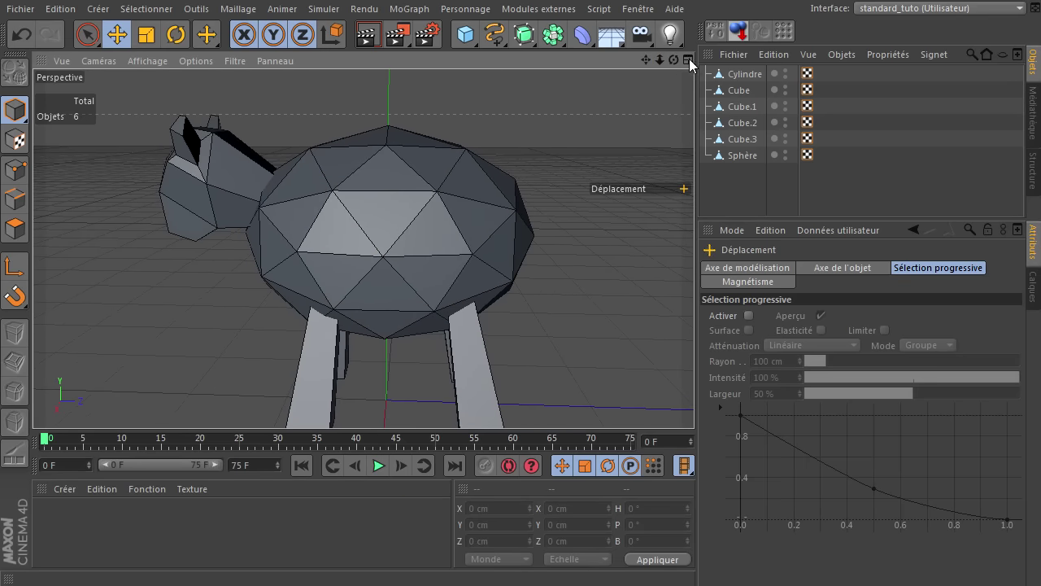
Examine the sheep from several sides and render the perspective view to check its flat-shaded facets
{"action": "mouse_move", "coordinate": [693, 398]}
{"action": "left_mouse_down"}
{"action": "mouse_move", "coordinate": [674, 60]}
{"action": "mouse_move", "coordinate": [694, 399]}
{"action": "left_mouse_up"}
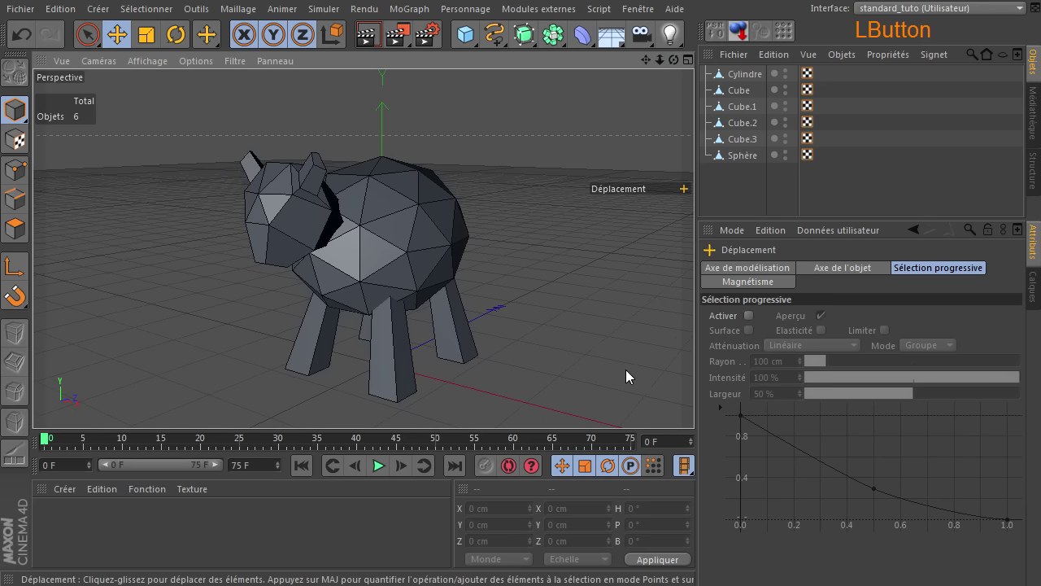
{"action": "left_click", "coordinate": [629, 465]}
{"action": "left_click", "coordinate": [630, 467]}
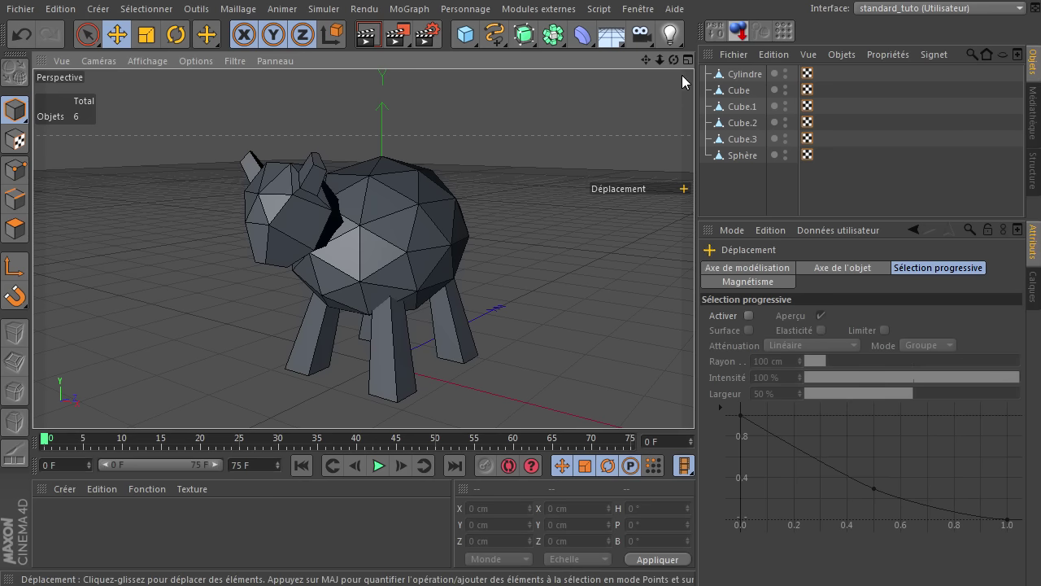
{"action": "left_click_drag", "start_coordinate": [674, 60], "coordinate": [694, 398]}
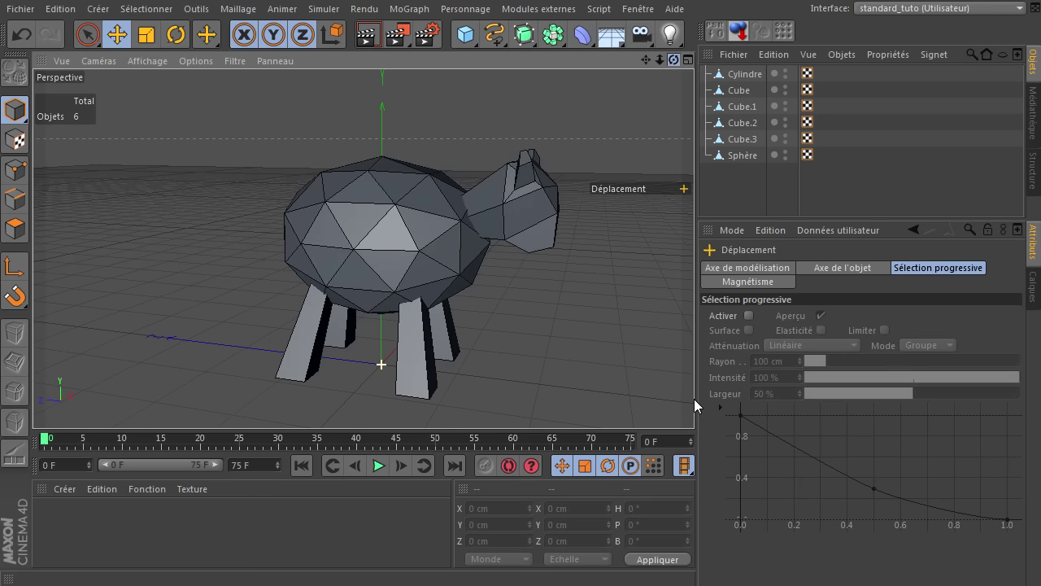
{"action": "left_click_drag", "start_coordinate": [693, 398], "coordinate": [693, 398]}
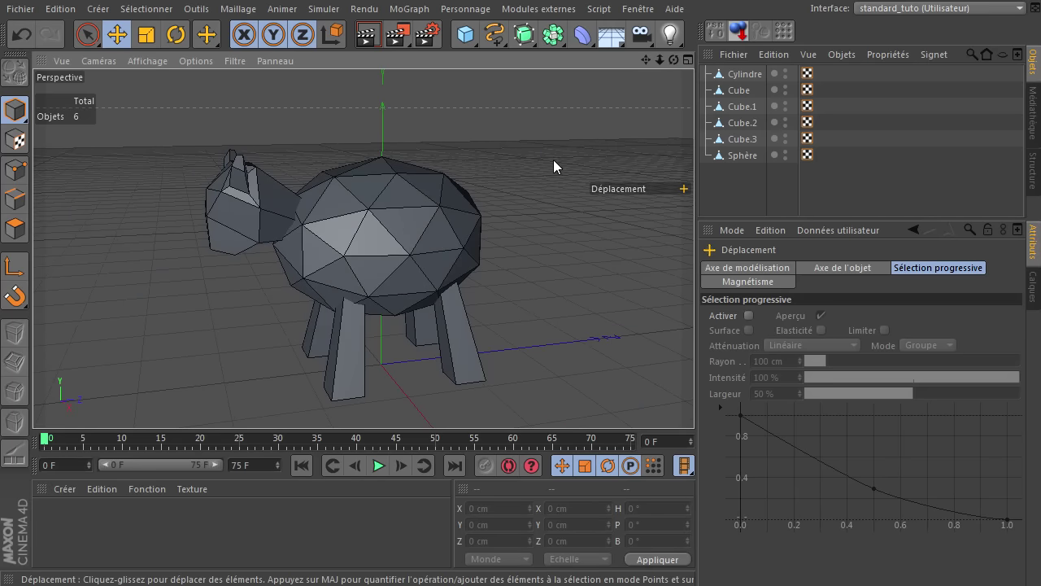
{"action": "left_click", "coordinate": [533, 164]}
{"action": "left_click", "coordinate": [368, 36]}
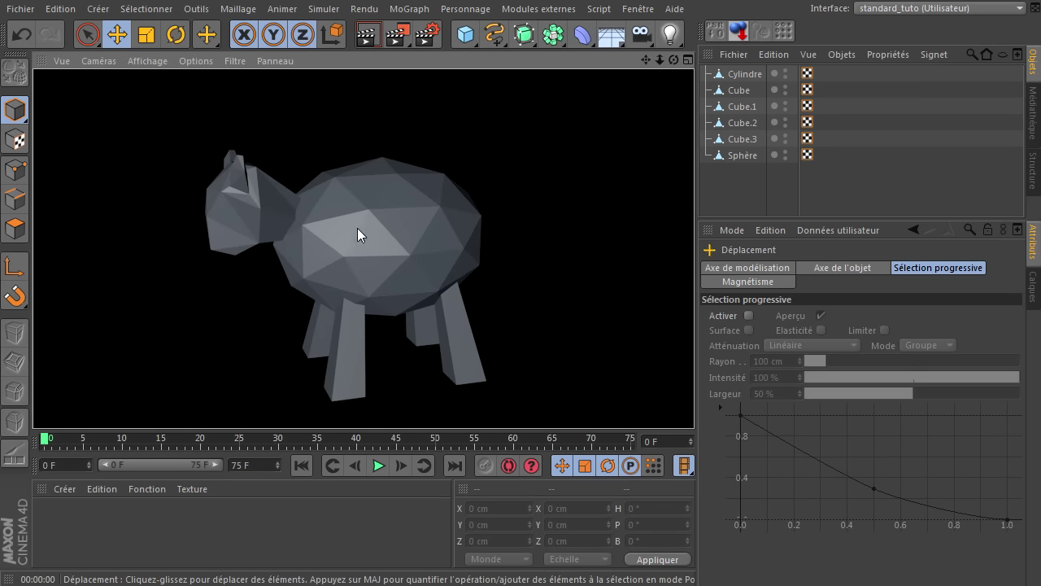
{"action": "left_click", "coordinate": [529, 221]}
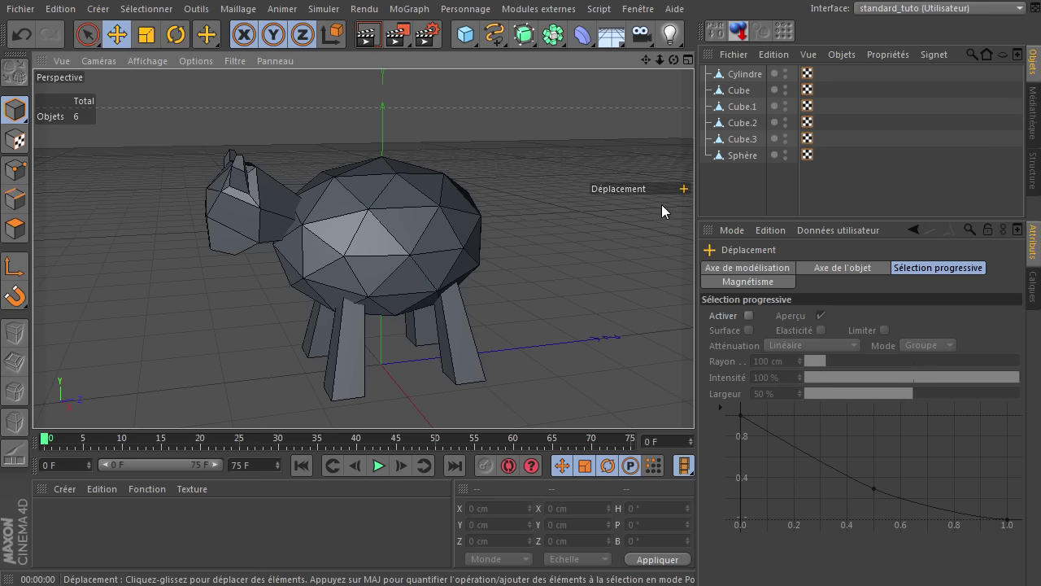
Rename the head object Cylindre as tete and the body object Sphère as corps
{"action": "left_click", "coordinate": [754, 75]}
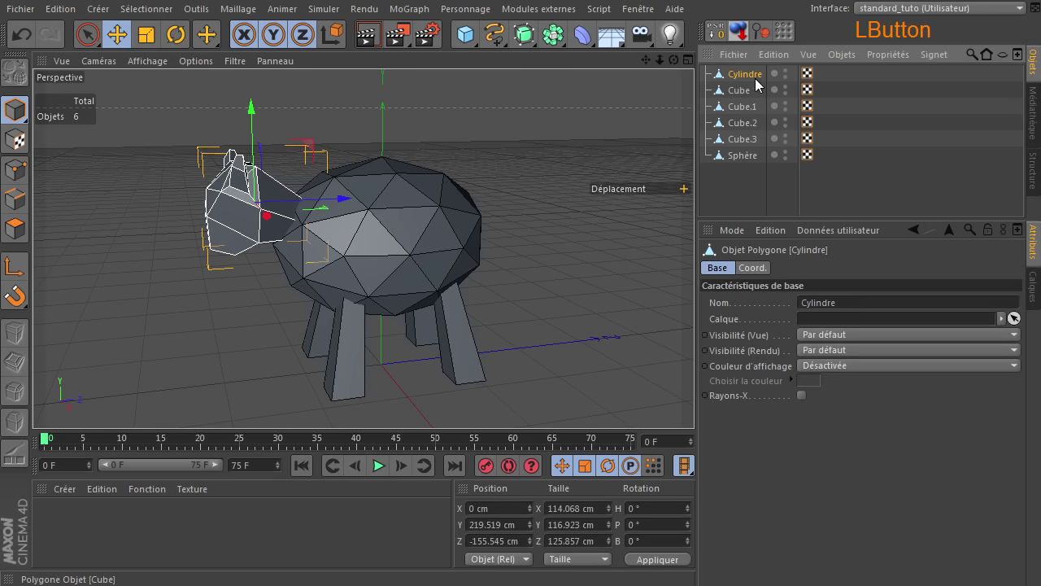
{"action": "double_click", "coordinate": [754, 75]}
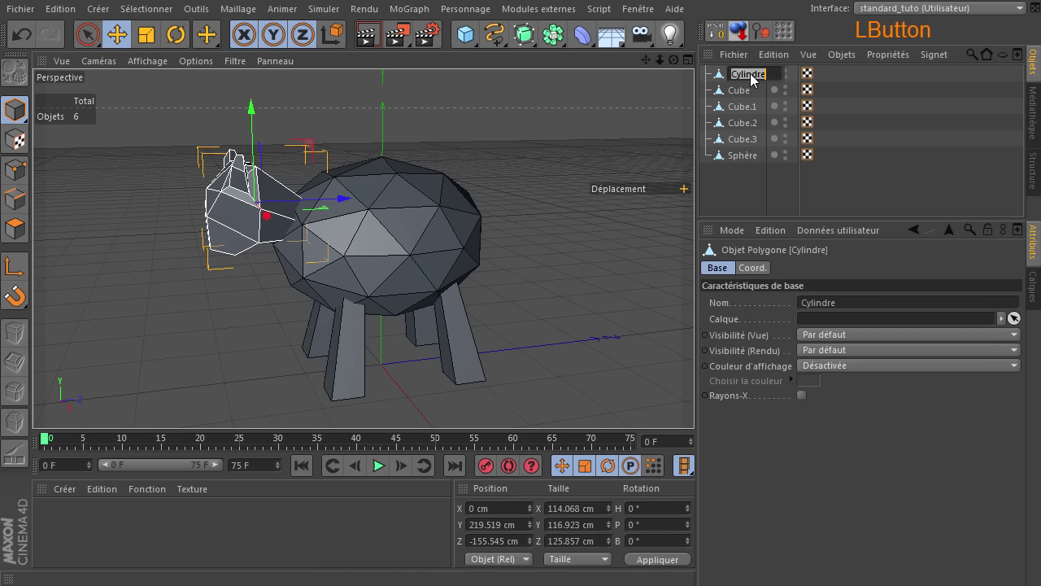
{"action": "type", "text": "tete"}
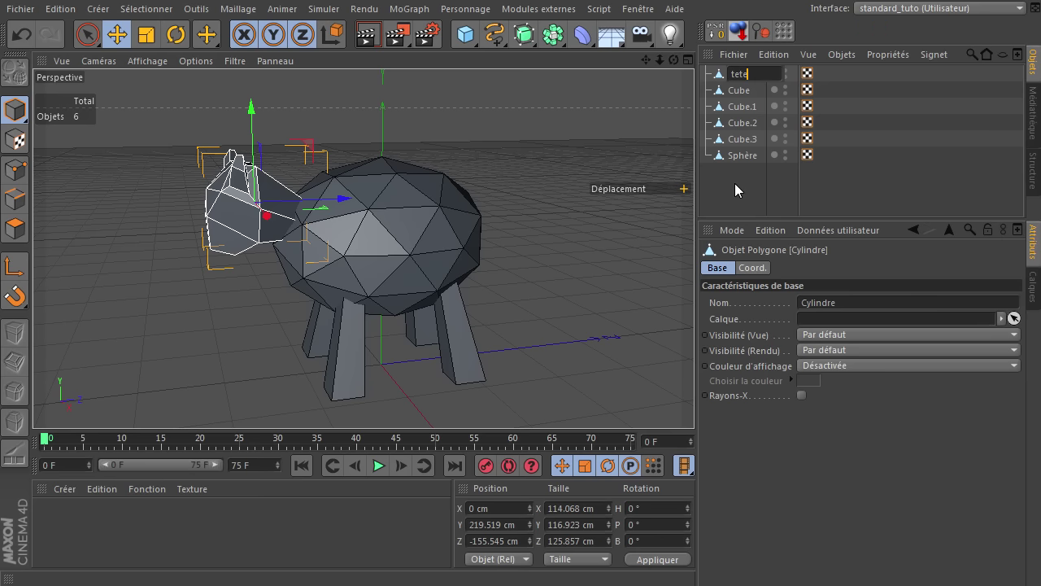
{"action": "left_click", "coordinate": [739, 154]}
{"action": "left_click", "coordinate": [741, 156]}
{"action": "double_click", "coordinate": [741, 156]}
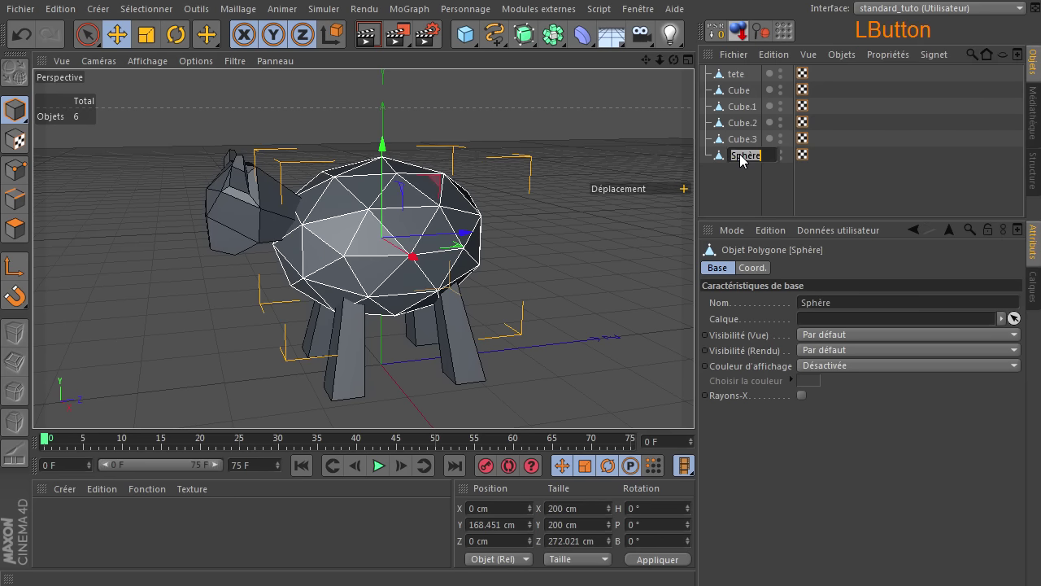
{"action": "type", "text": "corps"}
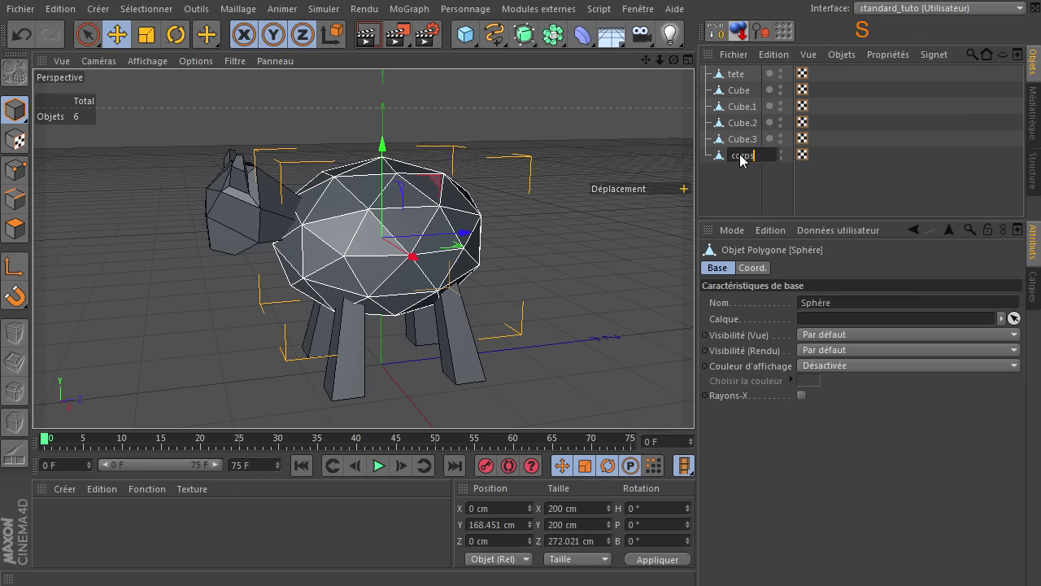
{"action": "left_click", "coordinate": [743, 200]}
Rename the leg object Cube as Pate and copy that name
{"action": "left_click", "coordinate": [734, 90]}
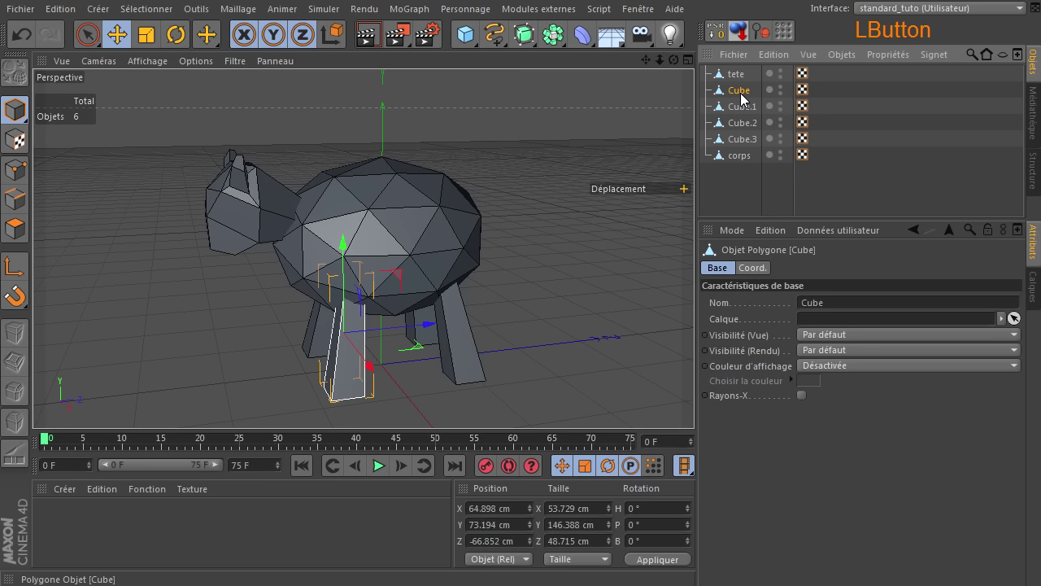
{"action": "double_click", "coordinate": [740, 91]}
{"action": "type", "text": "Pate"}
{"action": "key", "text": "shift+Home"}
{"action": "key", "text": "ctrl+c"}
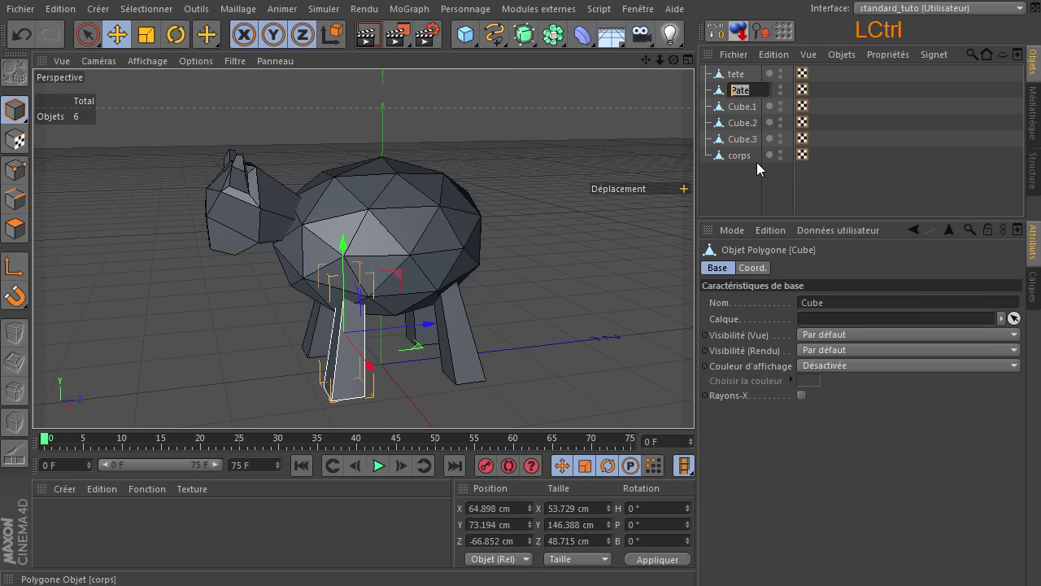
Paste the name Pate onto the other three leg objects, Cube.1, Cube.2 and Cube.3
{"action": "left_click", "coordinate": [741, 114]}
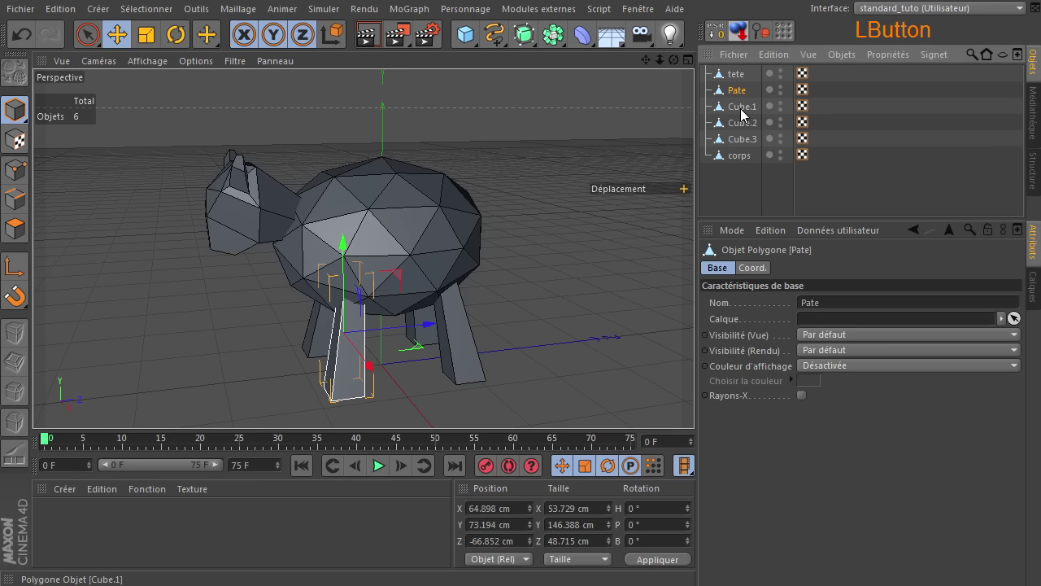
{"action": "left_click", "coordinate": [734, 111]}
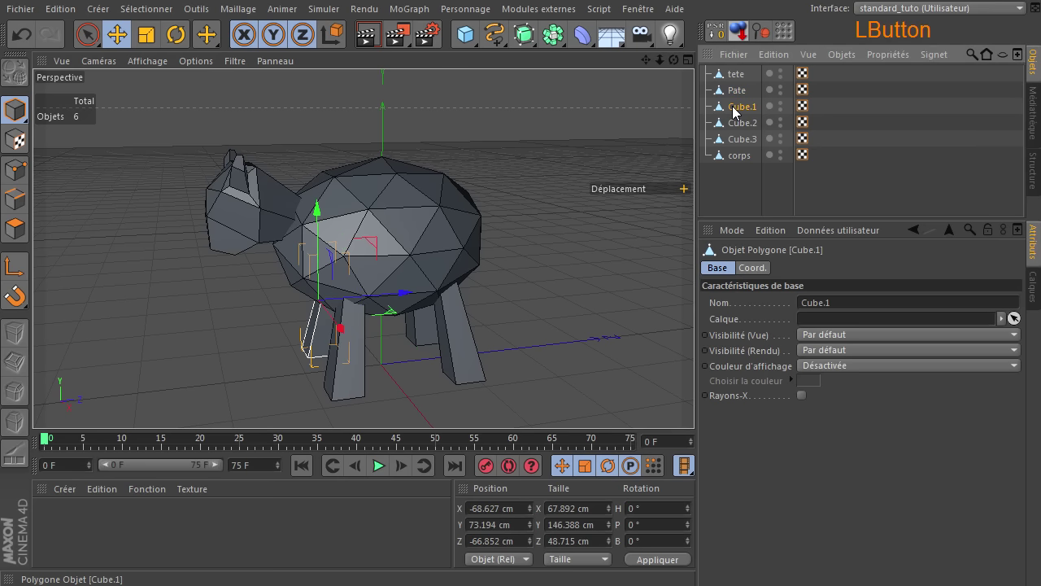
{"action": "double_click", "coordinate": [733, 110]}
{"action": "key", "text": "ctrl+v"}
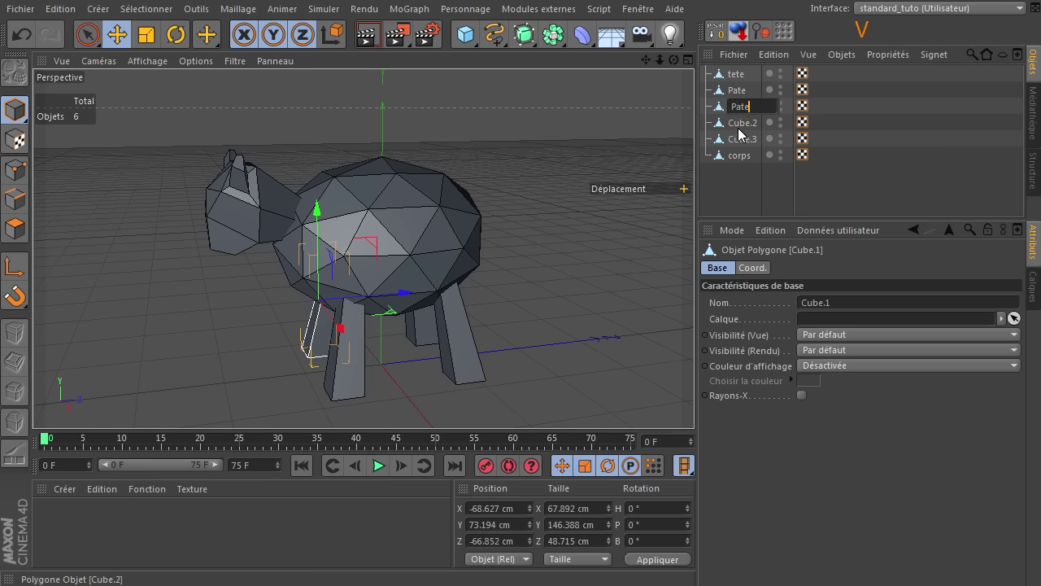
{"action": "double_click", "coordinate": [738, 128]}
{"action": "key", "text": "ctrl+v"}
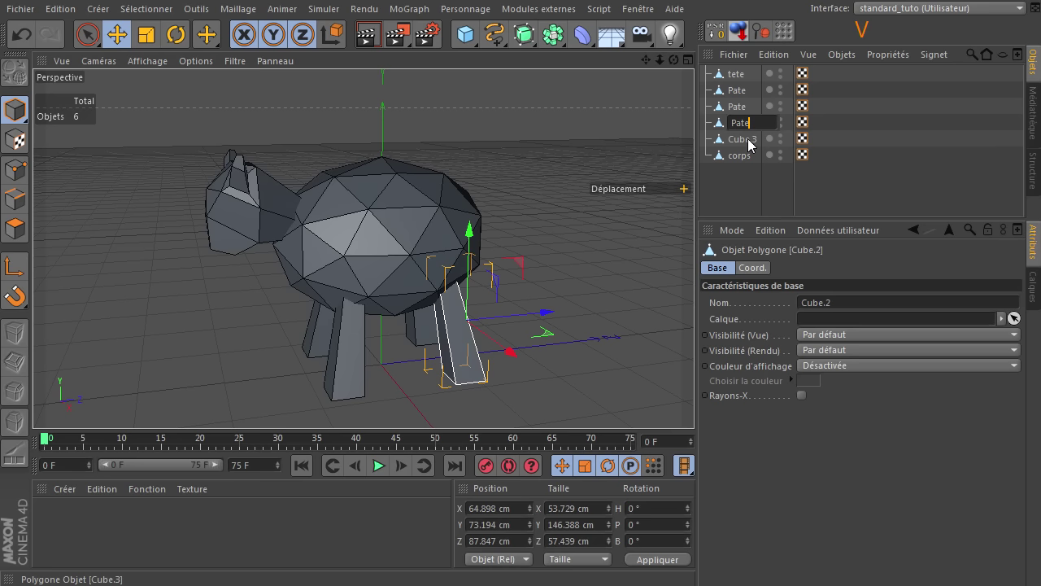
{"action": "left_click", "coordinate": [748, 144]}
{"action": "key", "text": "ctrl+v"}
{"action": "double_click", "coordinate": [748, 140]}
{"action": "key", "text": "ctrl+v"}
{"action": "left_click", "coordinate": [742, 173]}
Correct the names of the first two leg objects to Patte
{"action": "left_click", "coordinate": [742, 90]}
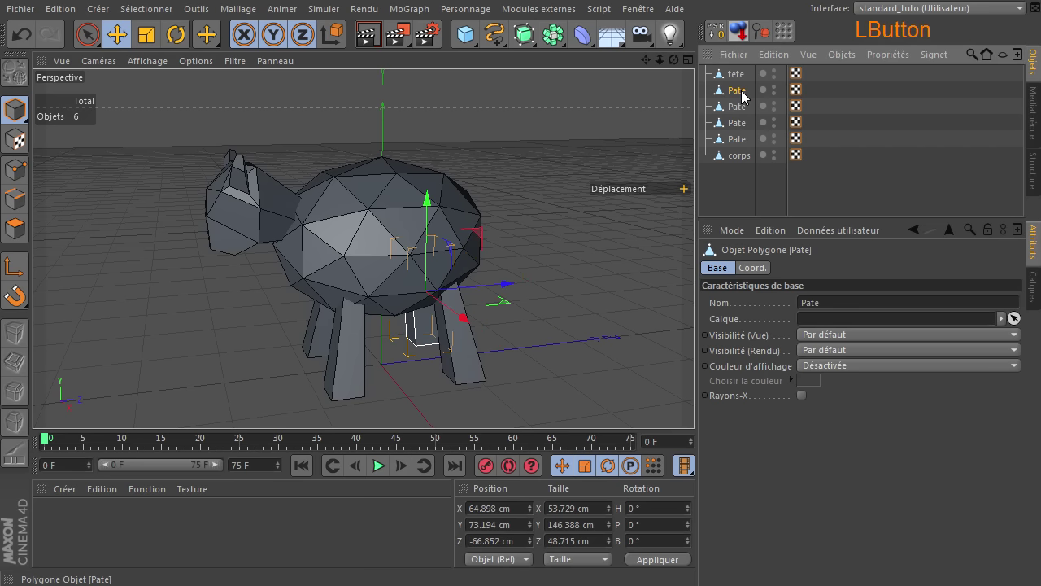
{"action": "double_click", "coordinate": [740, 91]}
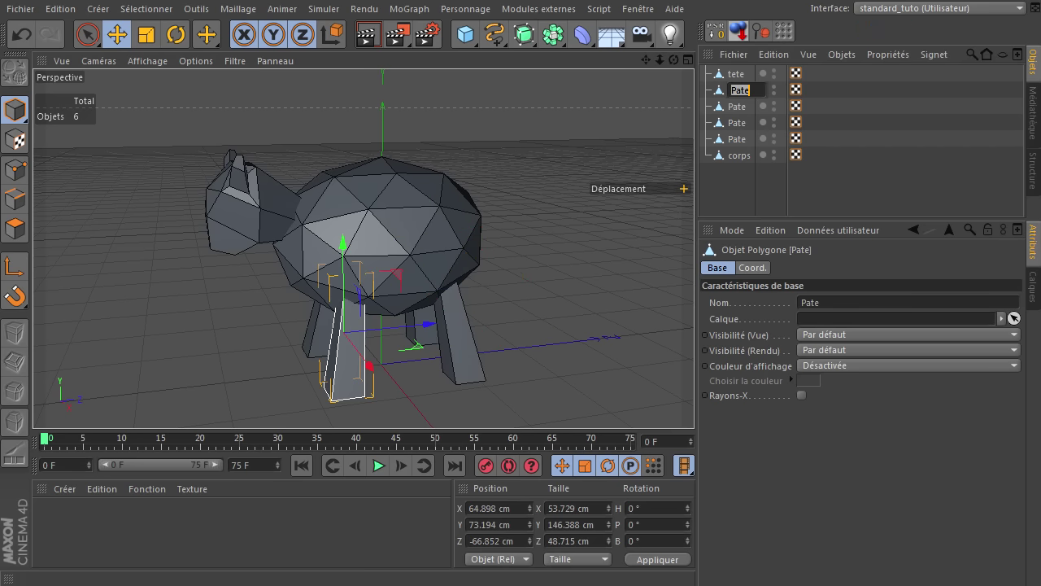
{"action": "left_click", "coordinate": [884, 218]}
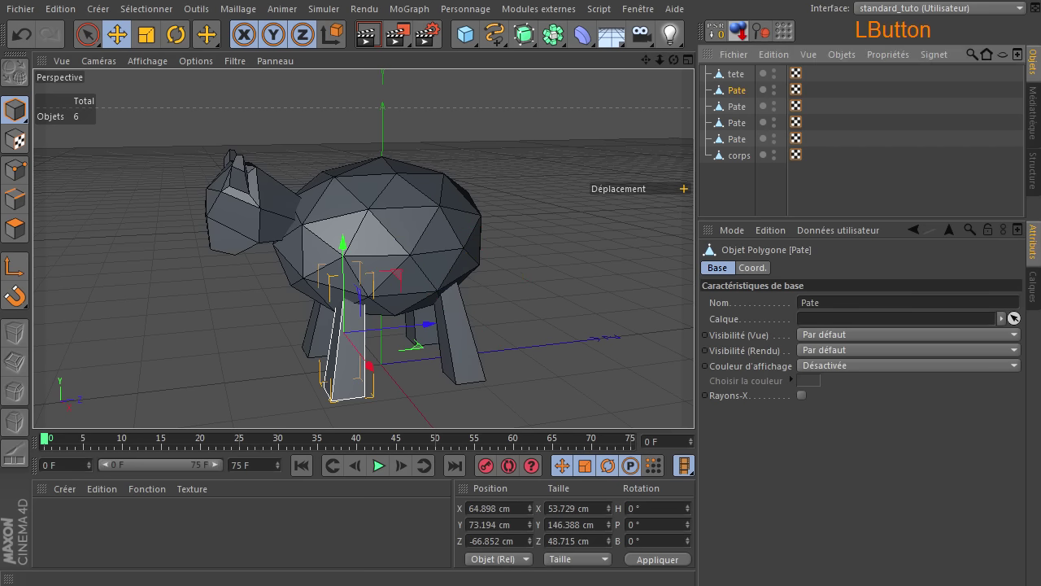
{"action": "double_click", "coordinate": [738, 92]}
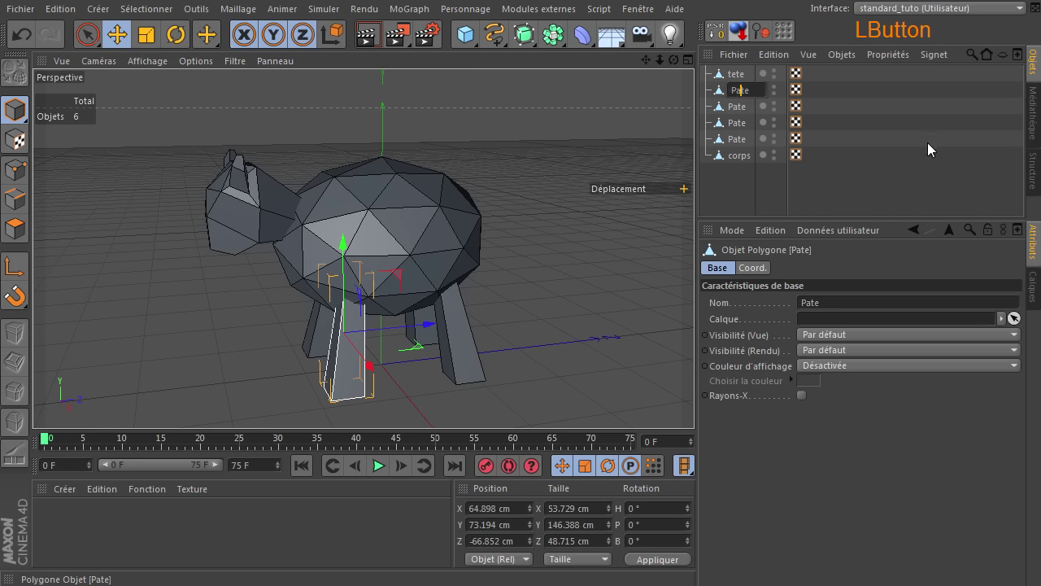
{"action": "type", "text": "t"}
{"action": "left_click", "coordinate": [736, 185]}
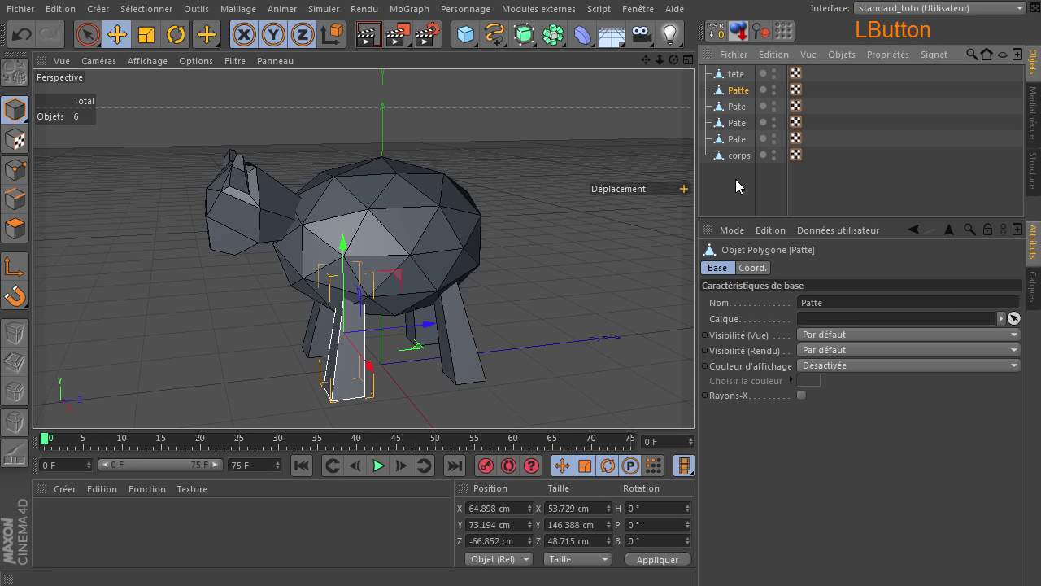
{"action": "double_click", "coordinate": [738, 107]}
{"action": "type", "text": "t"}
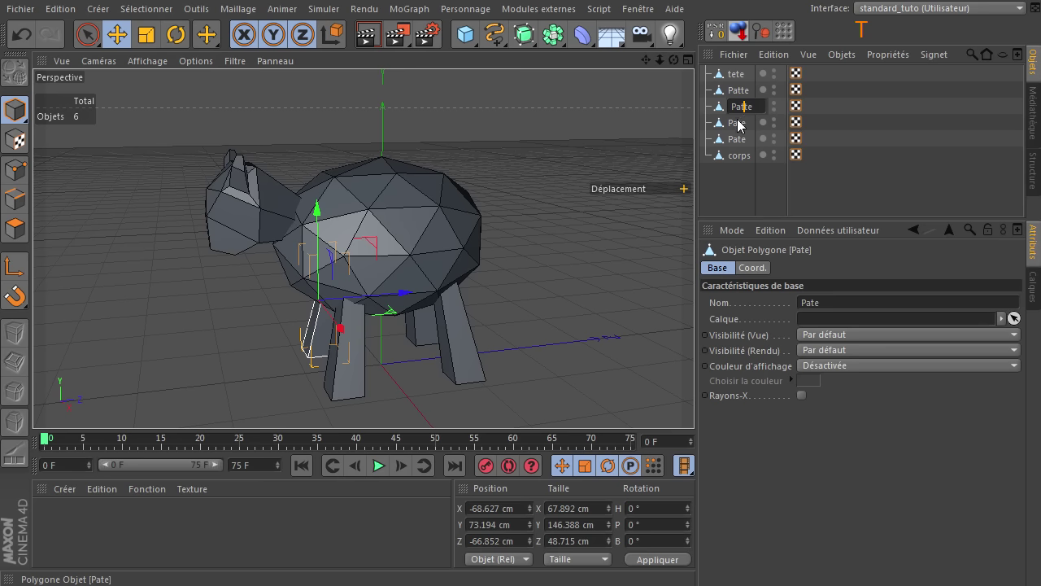
{"action": "key", "text": "Return"}
Correct the names of the remaining two leg objects to Patte
{"action": "double_click", "coordinate": [743, 123]}
{"action": "type", "text": "t"}
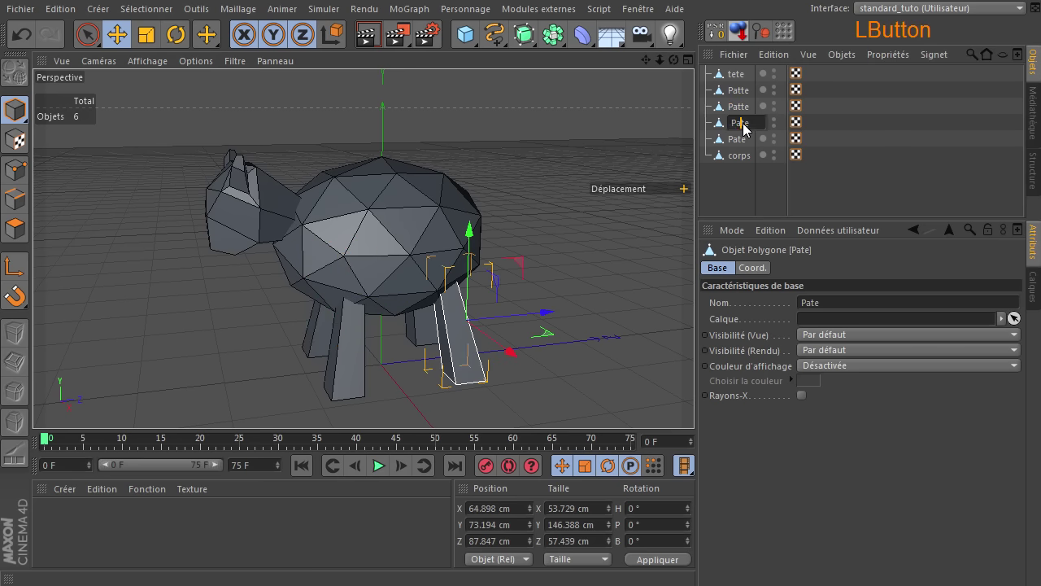
{"action": "key", "text": "Return"}
{"action": "left_click", "coordinate": [736, 139]}
{"action": "double_click", "coordinate": [740, 143]}
{"action": "type", "text": "t"}
{"action": "key", "text": "Return"}
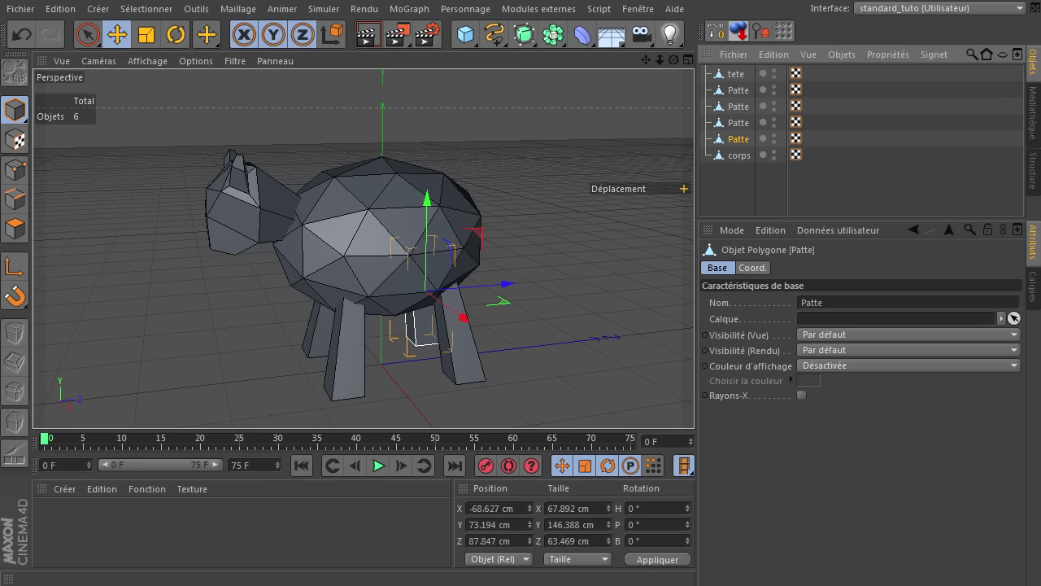
Group the four Patte leg objects under one null and rename the group as Pattes
{"action": "left_click", "coordinate": [569, 253]}
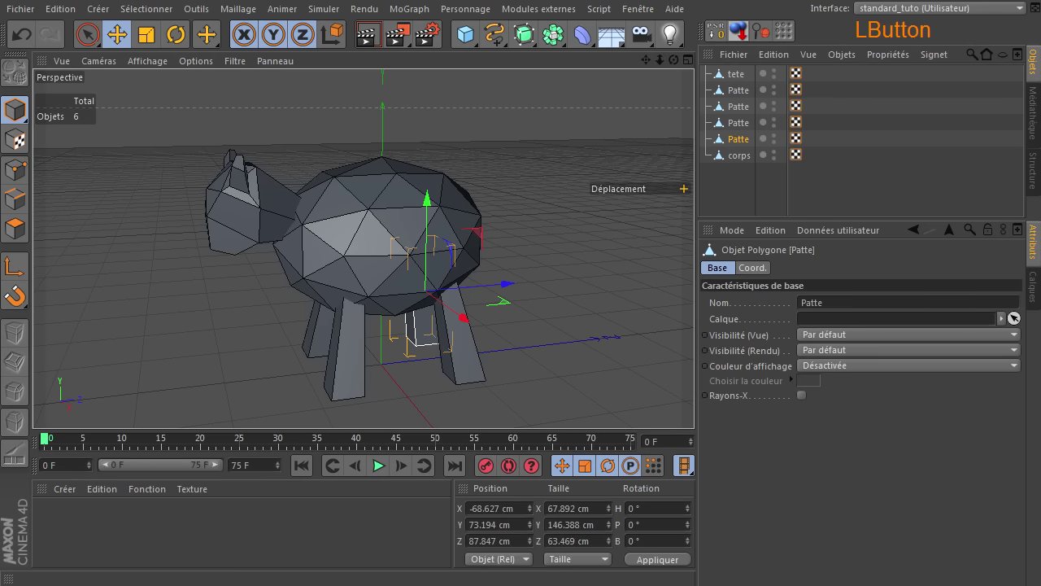
{"action": "left_click", "coordinate": [732, 197]}
{"action": "left_click", "coordinate": [737, 145]}
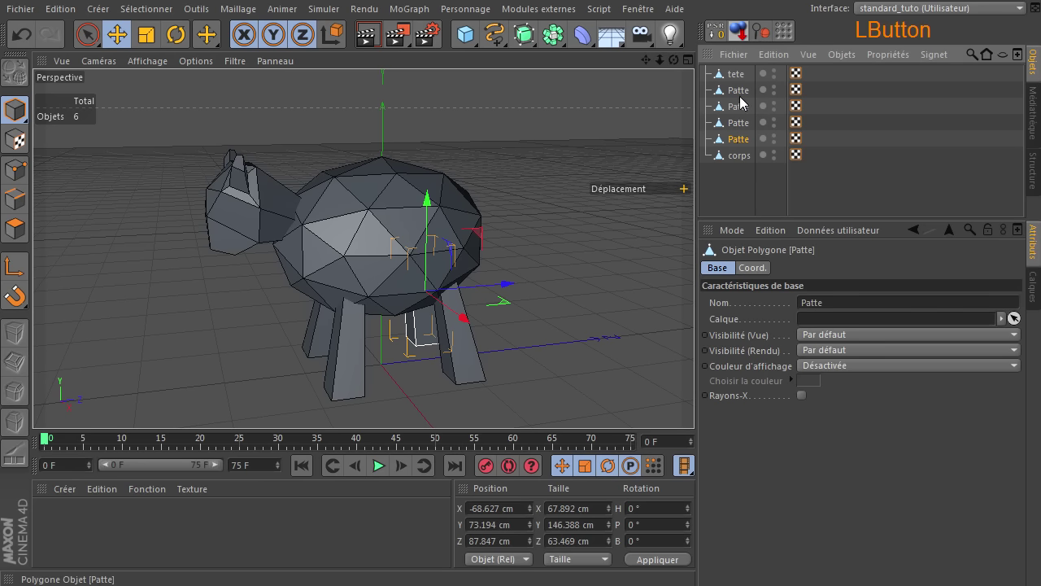
{"action": "left_click", "coordinate": [737, 96], "text": "shift"}
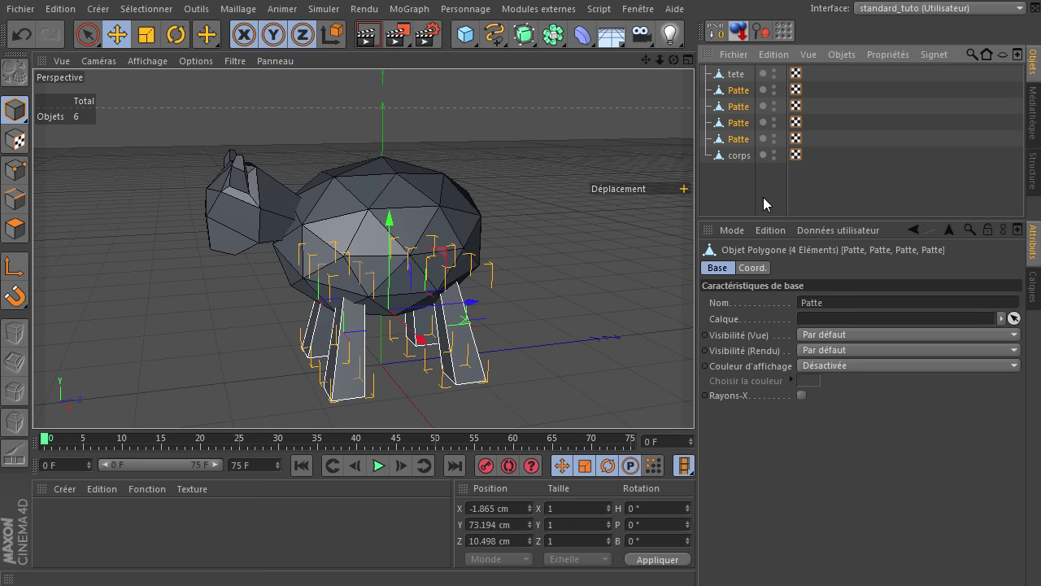
{"action": "key", "text": "alt+g"}
{"action": "left_click", "coordinate": [743, 145]}
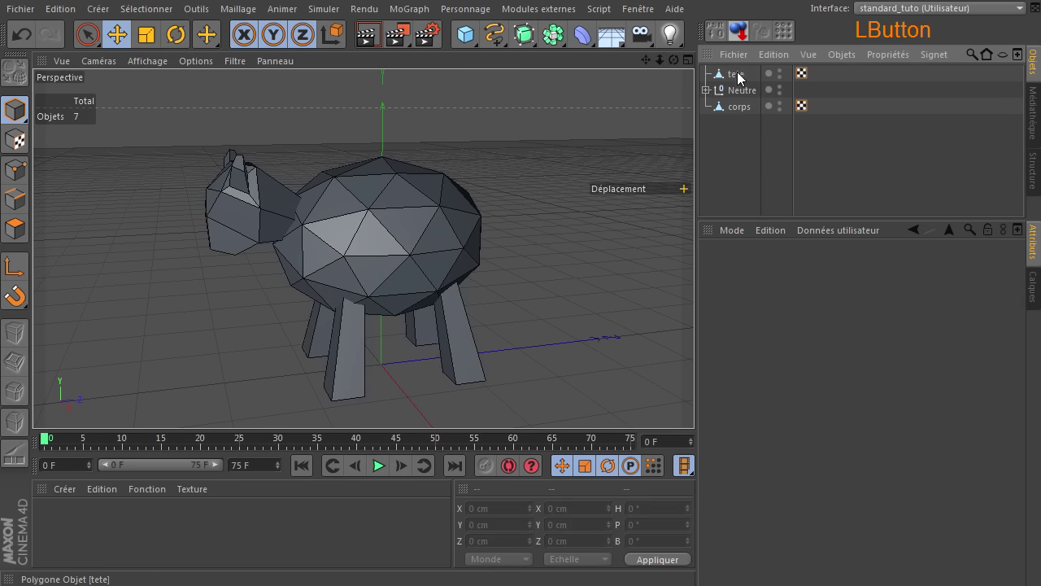
{"action": "left_click", "coordinate": [736, 74]}
{"action": "left_click", "coordinate": [745, 91], "text": "ctrl"}
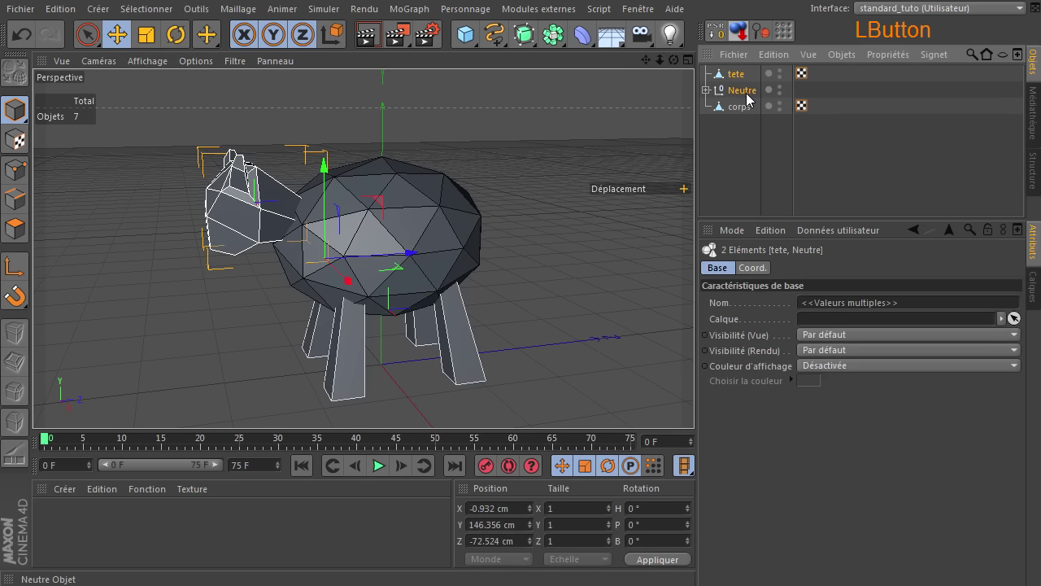
{"action": "double_click", "coordinate": [742, 91]}
{"action": "type", "text": "Pattes"}
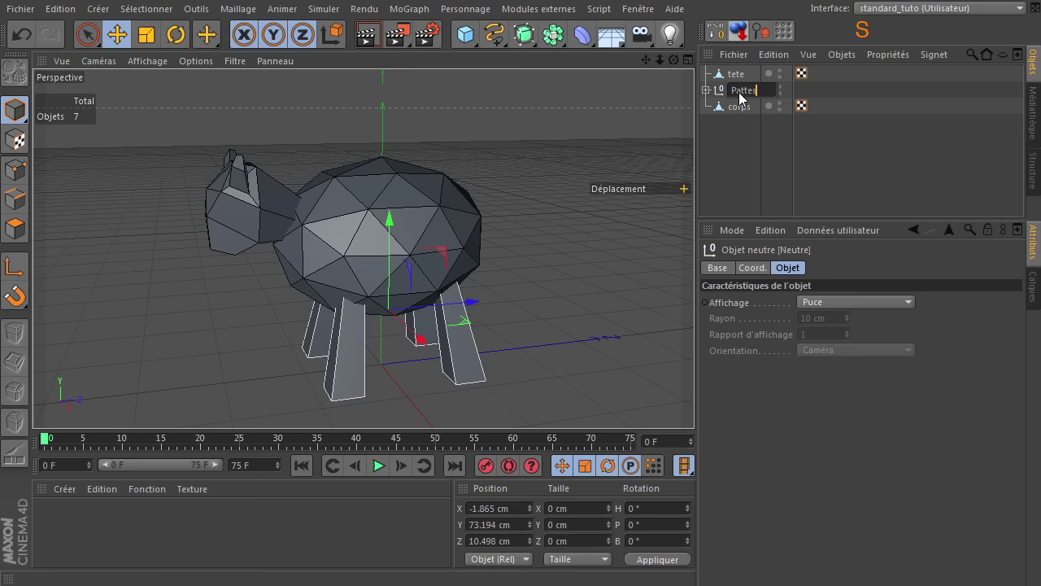
Group tete, Pattes and corps under one null and rename that group as mouton
{"action": "left_click", "coordinate": [736, 138]}
{"action": "left_click_drag", "start_coordinate": [736, 137], "coordinate": [780, 67]}
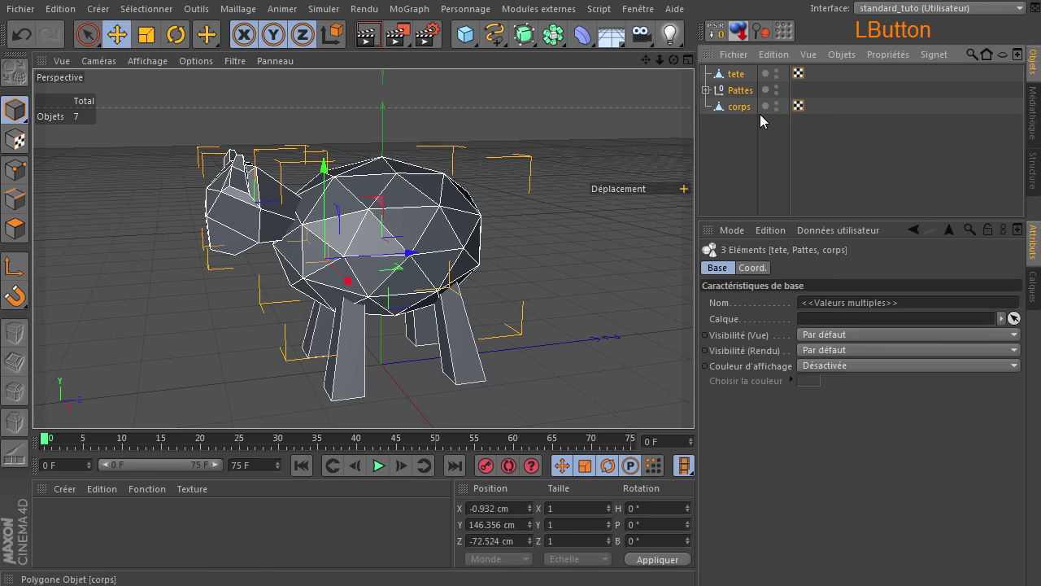
{"action": "key", "text": "alt+g"}
{"action": "left_click", "coordinate": [742, 89]}
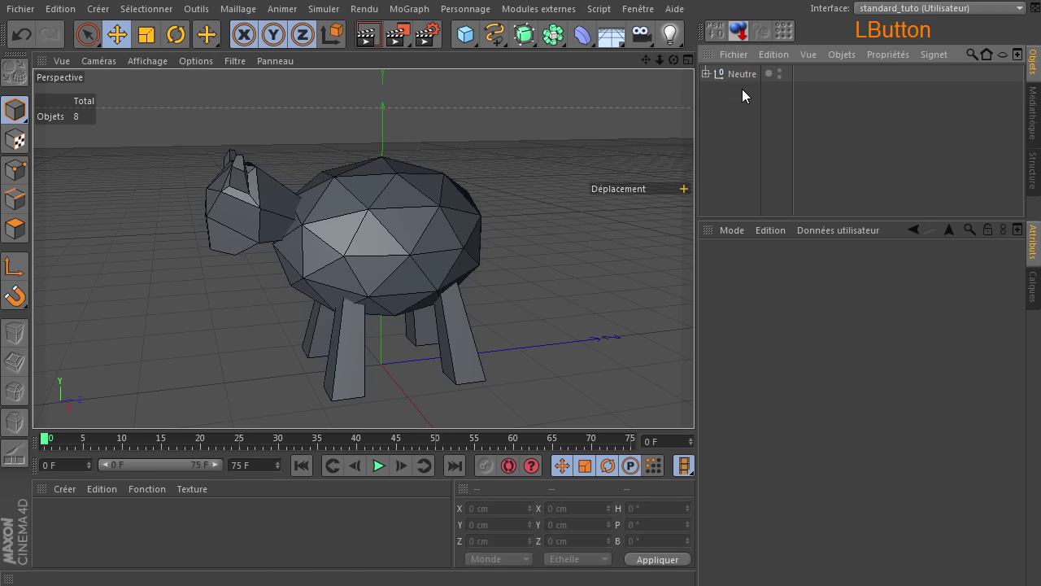
{"action": "left_click", "coordinate": [729, 75]}
{"action": "double_click", "coordinate": [746, 75]}
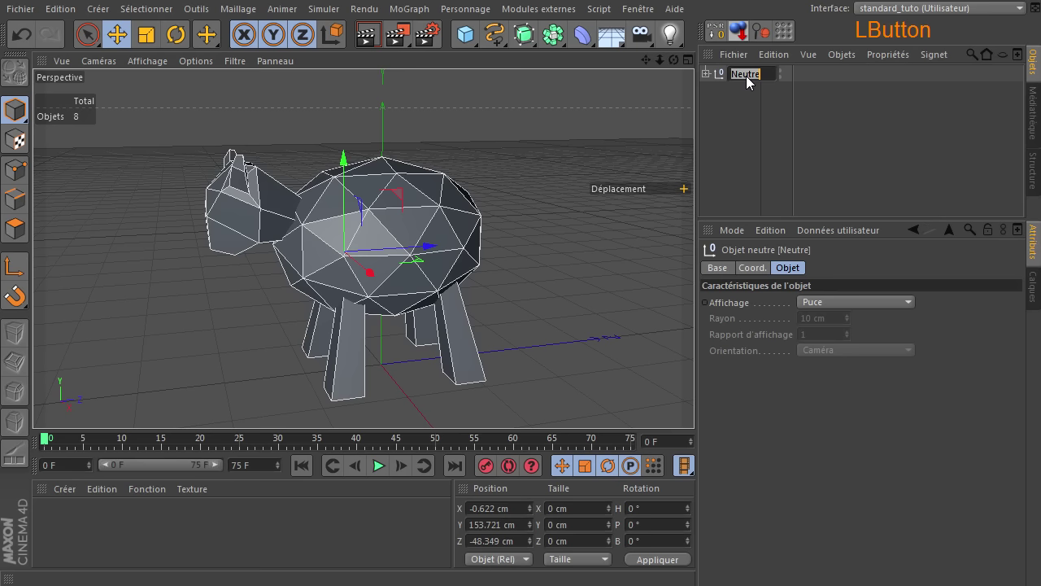
{"action": "type", "text": "mouton"}
{"action": "key", "text": "Return"}
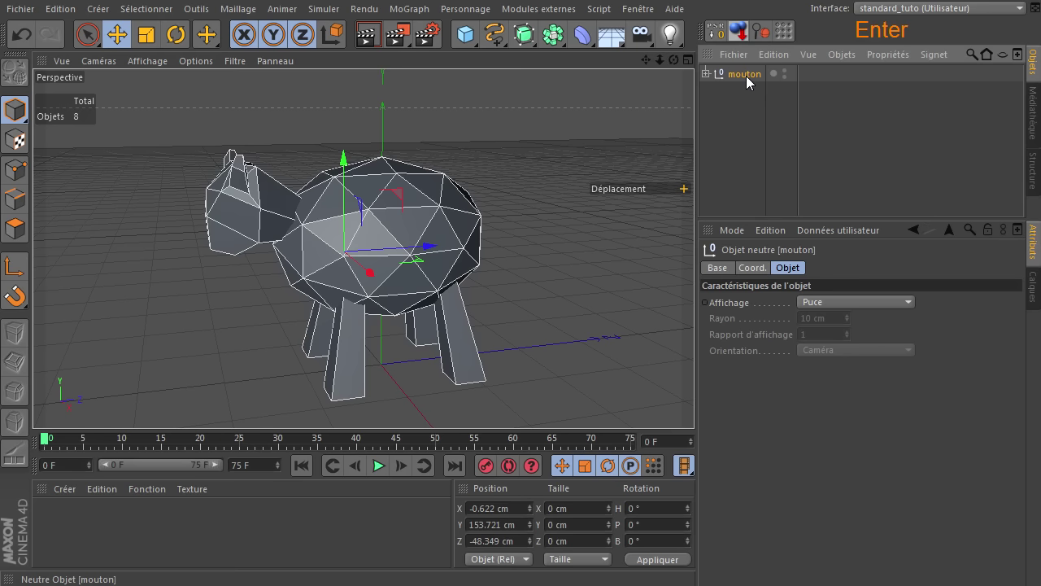
Expand the mouton and Pattes groups and move corps between tete and Pattes in the hierarchy
{"action": "left_click", "coordinate": [706, 73]}
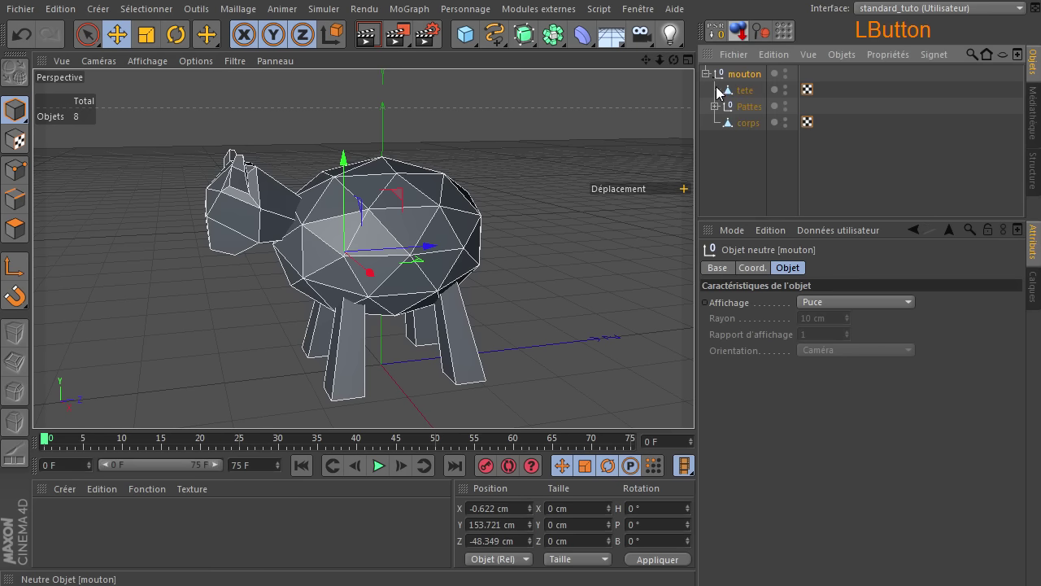
{"action": "left_click", "coordinate": [714, 106]}
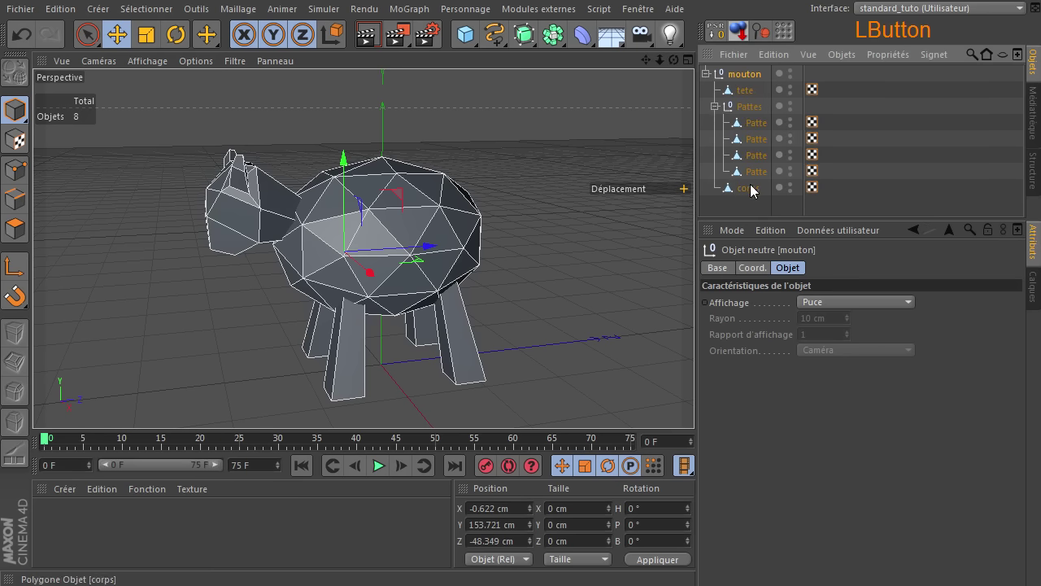
{"action": "left_click_drag", "start_coordinate": [748, 188], "coordinate": [755, 99]}
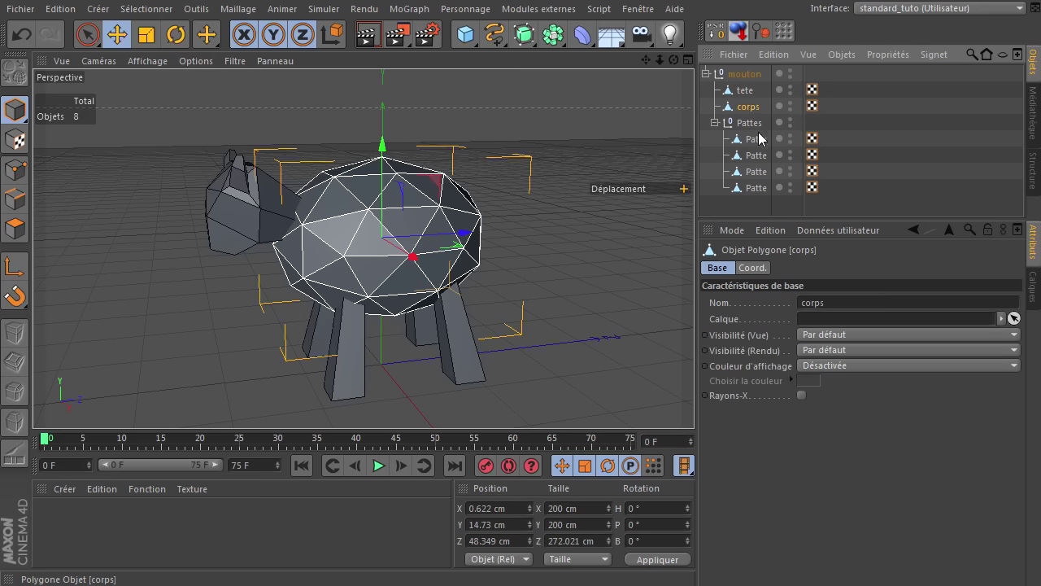
{"action": "left_click", "coordinate": [747, 203]}
{"action": "left_click", "coordinate": [756, 73]}
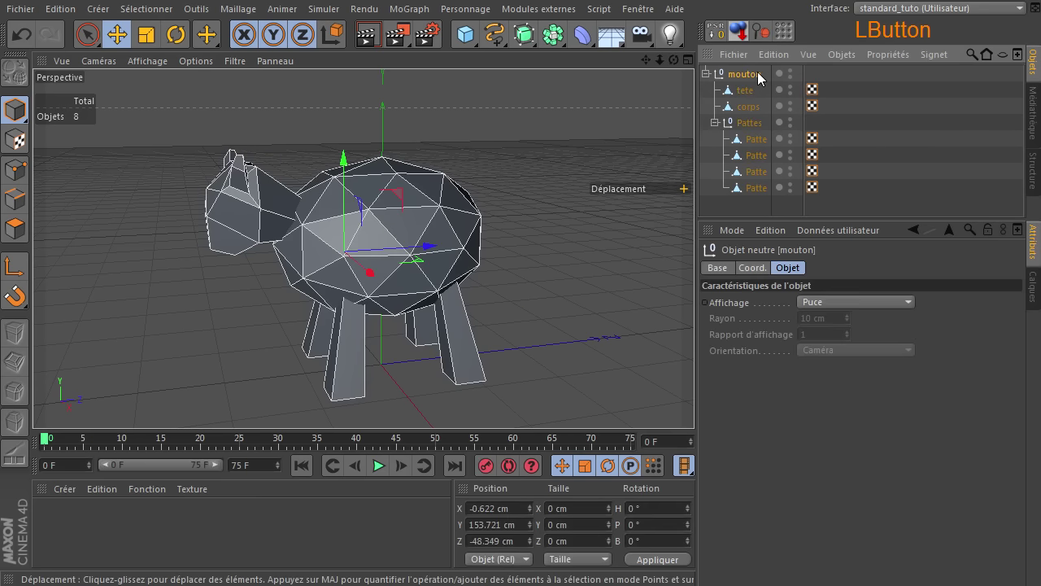
{"action": "left_click", "coordinate": [740, 91]}
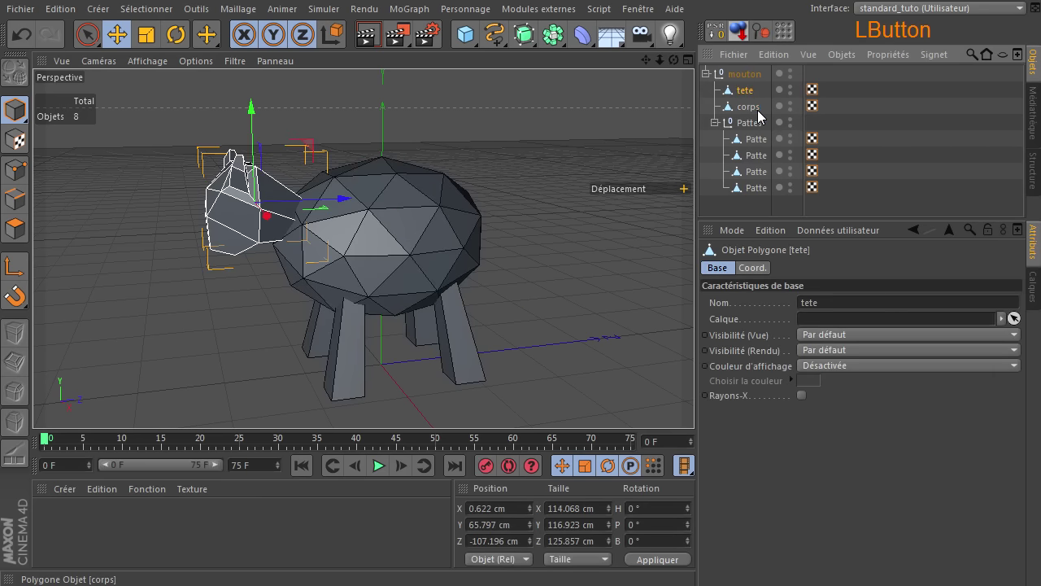
{"action": "left_click", "coordinate": [756, 108]}
{"action": "left_click", "coordinate": [755, 124]}
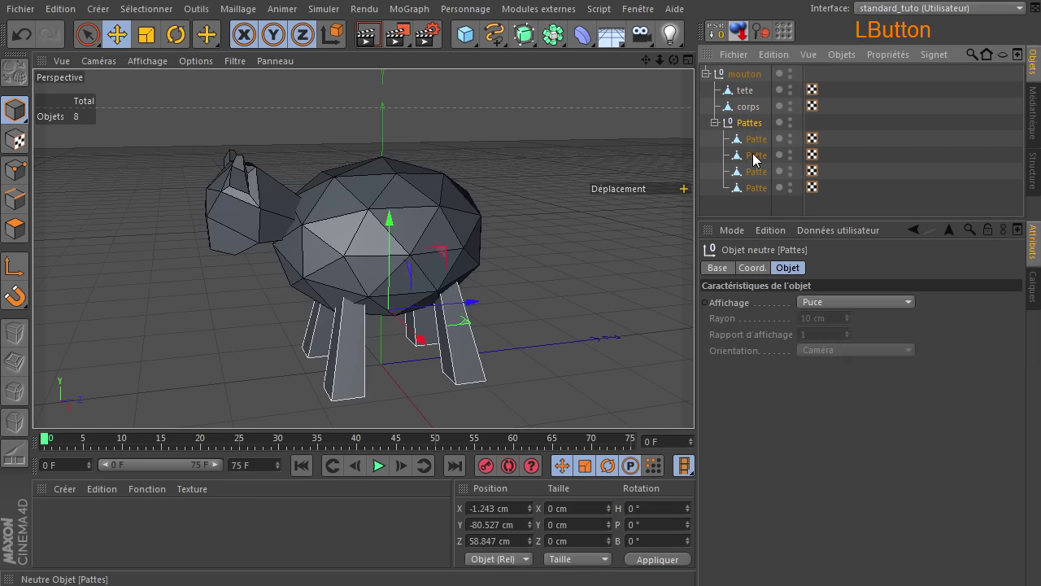
{"action": "left_click", "coordinate": [724, 207]}
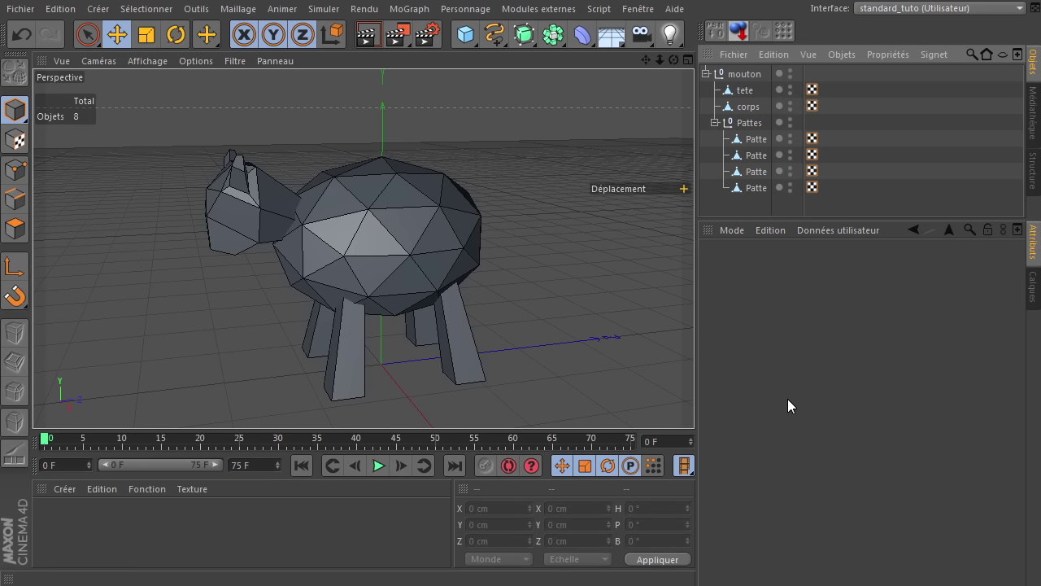
Add a MoGraph Effecteur Randomisation to the scene
{"action": "left_click", "coordinate": [409, 10]}
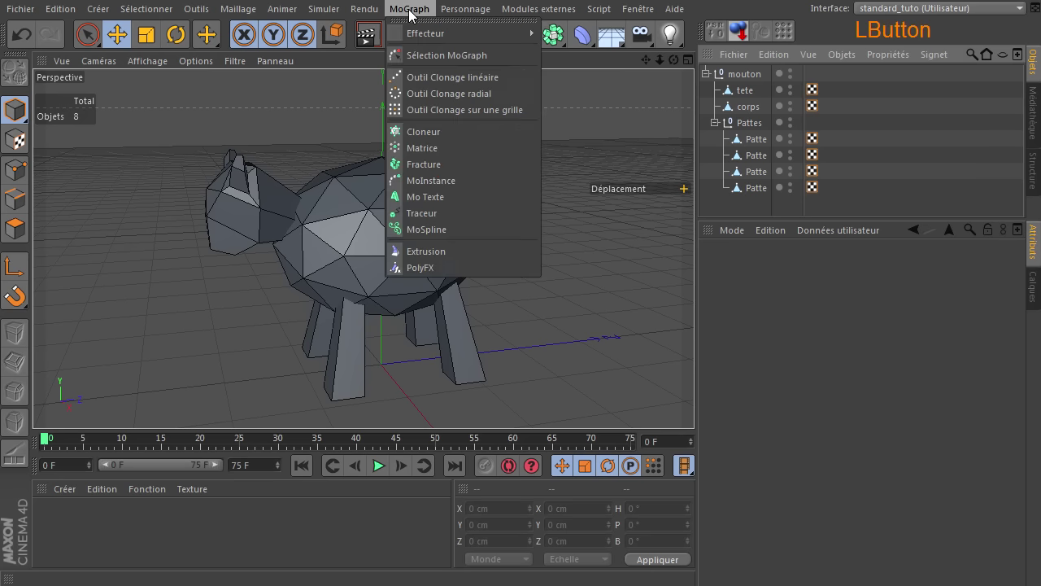
{"action": "mouse_move", "coordinate": [420, 33]}
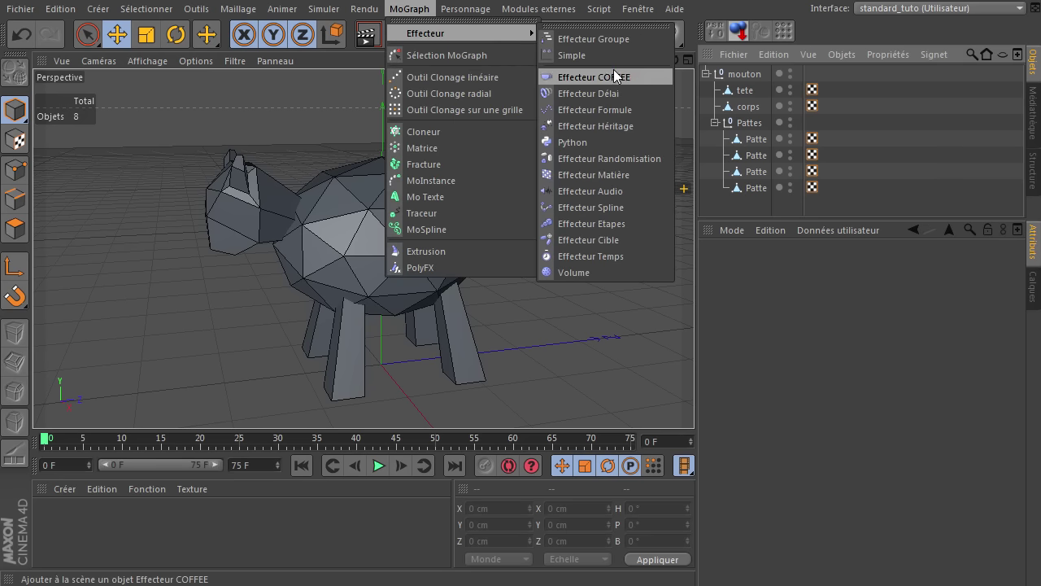
{"action": "left_click", "coordinate": [619, 158]}
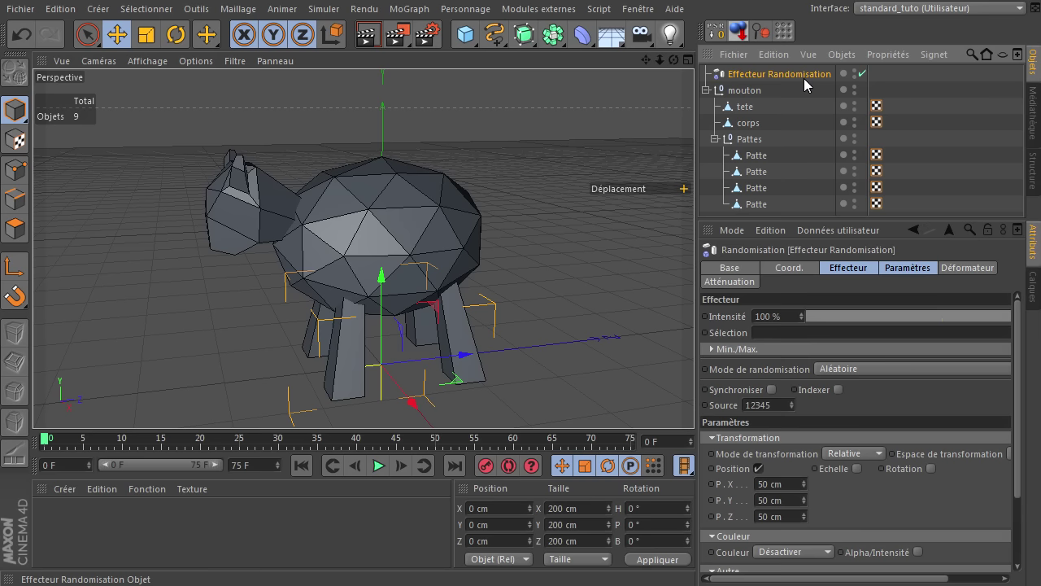
{"action": "left_click", "coordinate": [582, 36]}
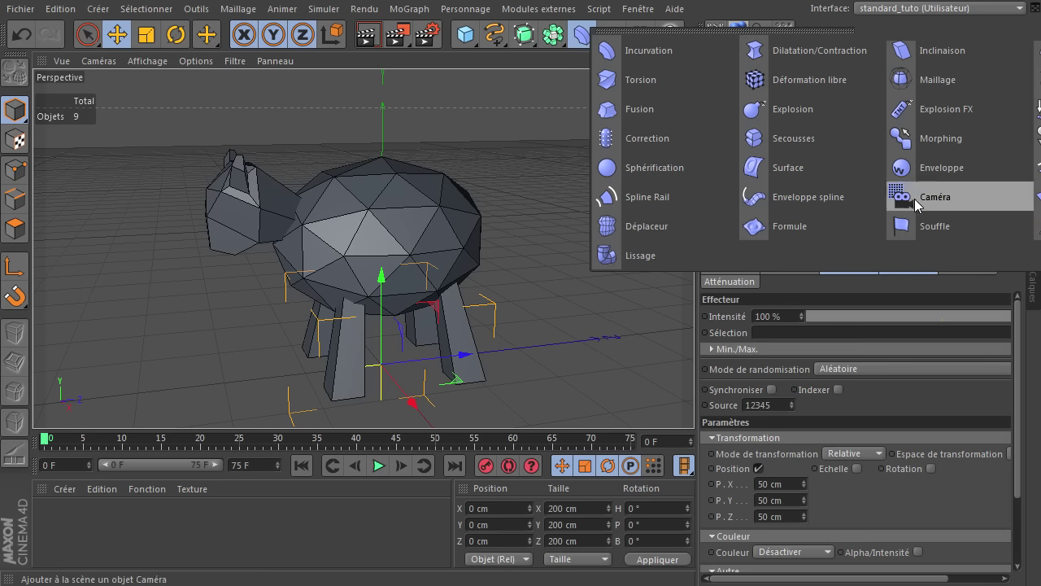
{"action": "left_click", "coordinate": [590, 323]}
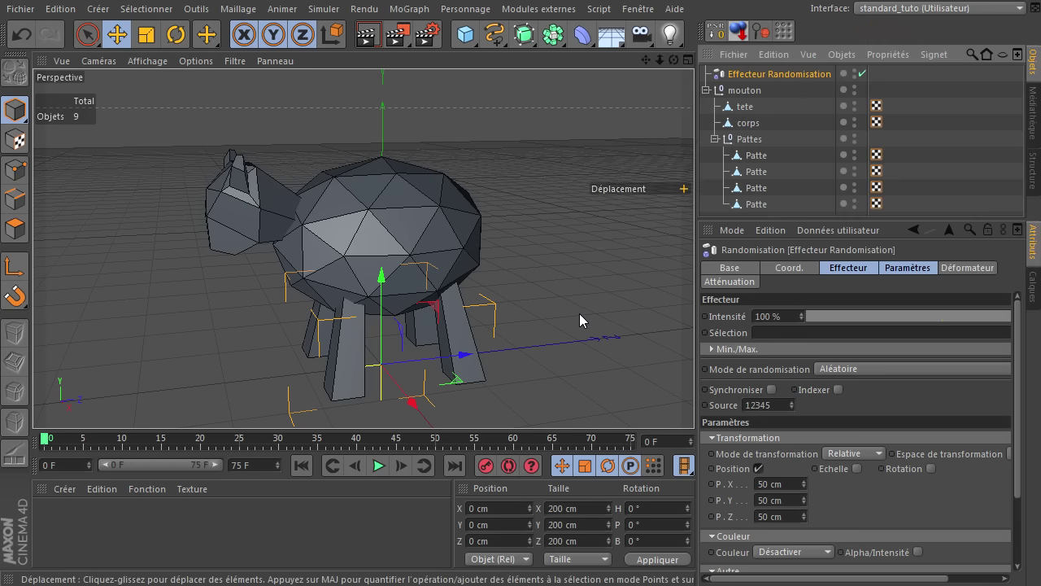
{"action": "left_click", "coordinate": [579, 320]}
Set the Effecteur Randomisation's deformation to Point and make the effector a child of corps
{"action": "left_click", "coordinate": [757, 74]}
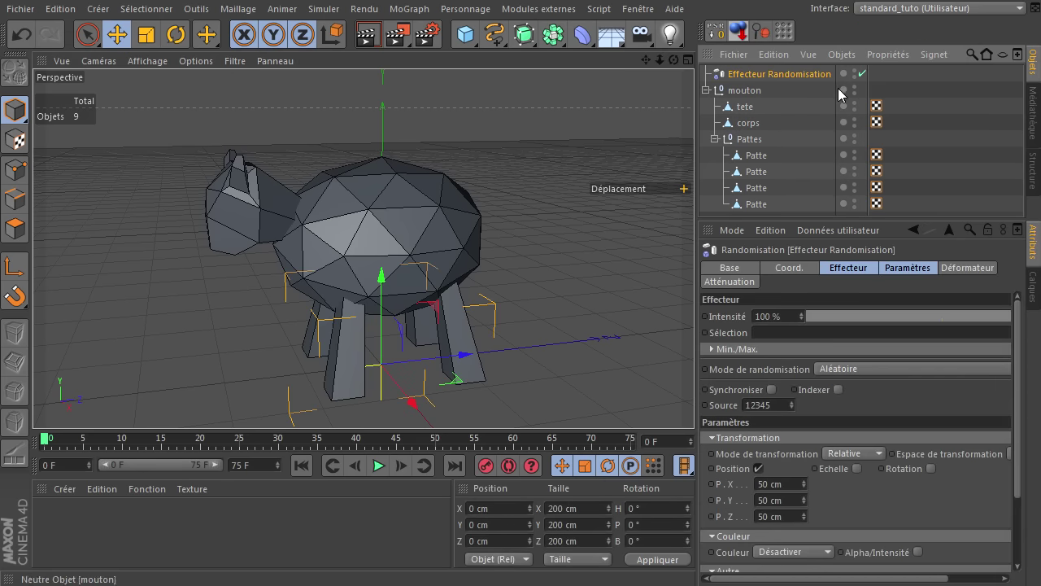
{"action": "left_click", "coordinate": [967, 268]}
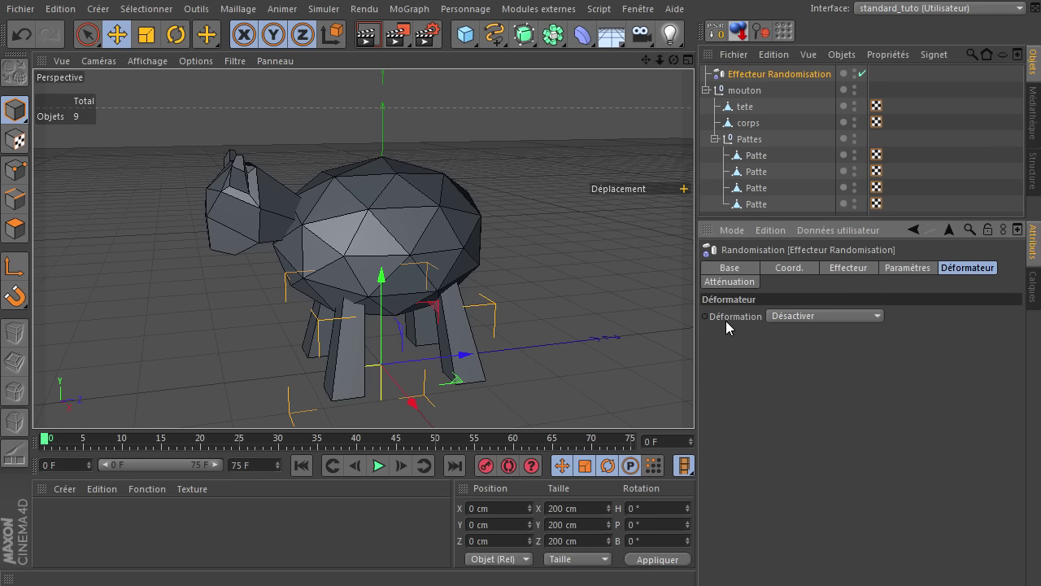
{"action": "left_click", "coordinate": [820, 316]}
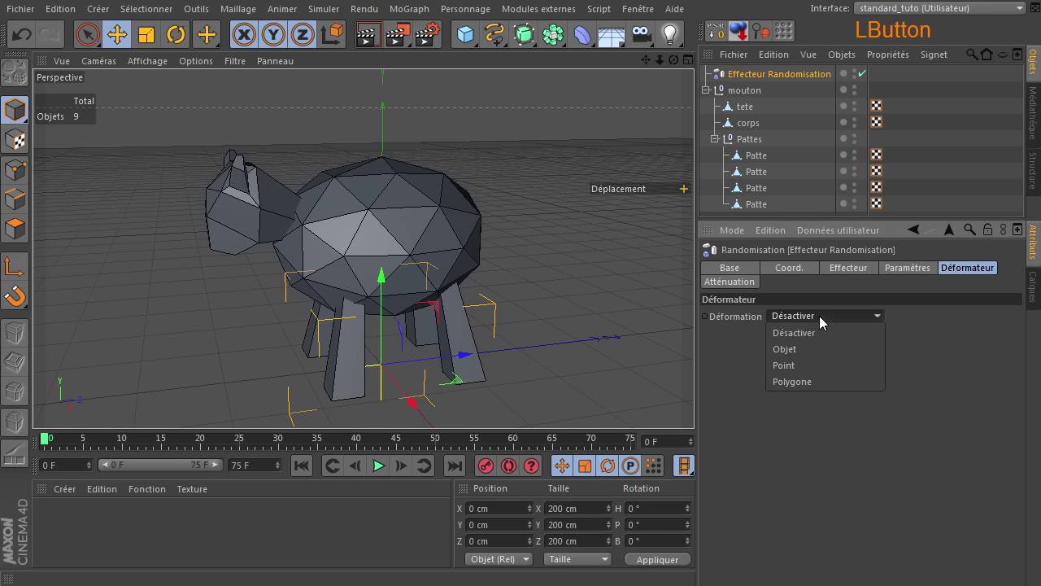
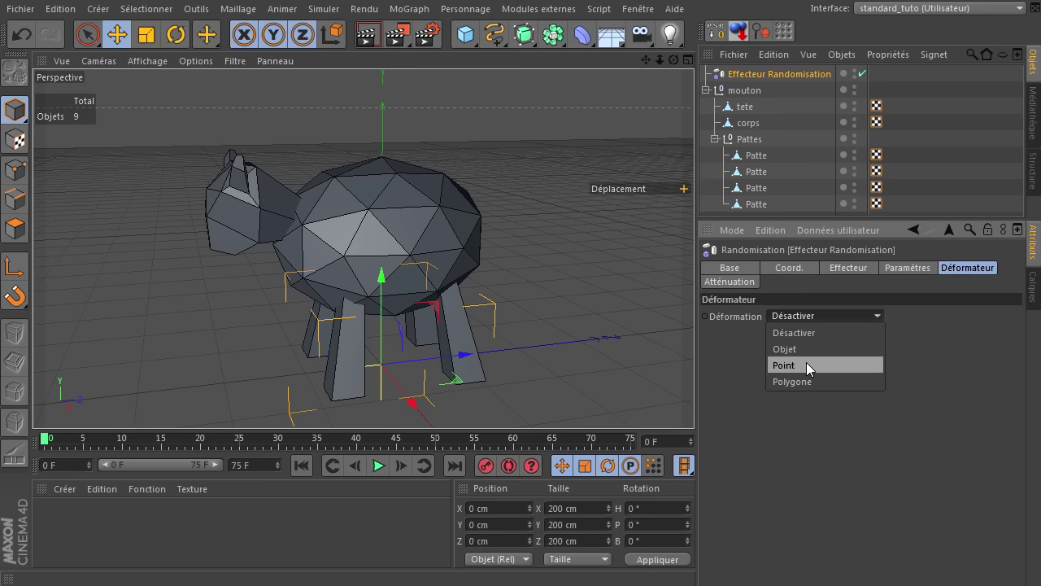
{"action": "left_click", "coordinate": [806, 366]}
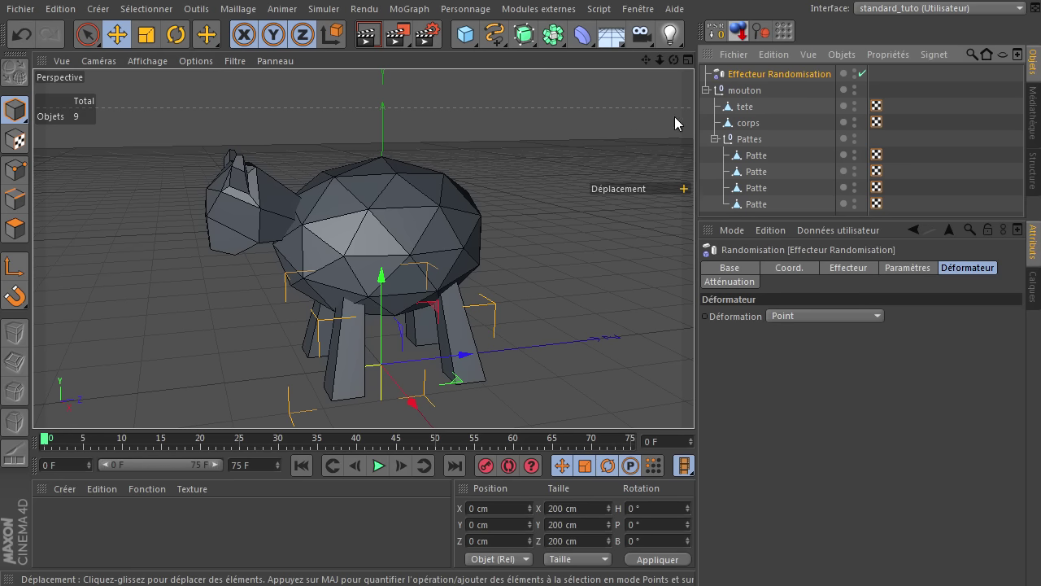
{"action": "left_click_drag", "start_coordinate": [738, 82], "coordinate": [755, 127]}
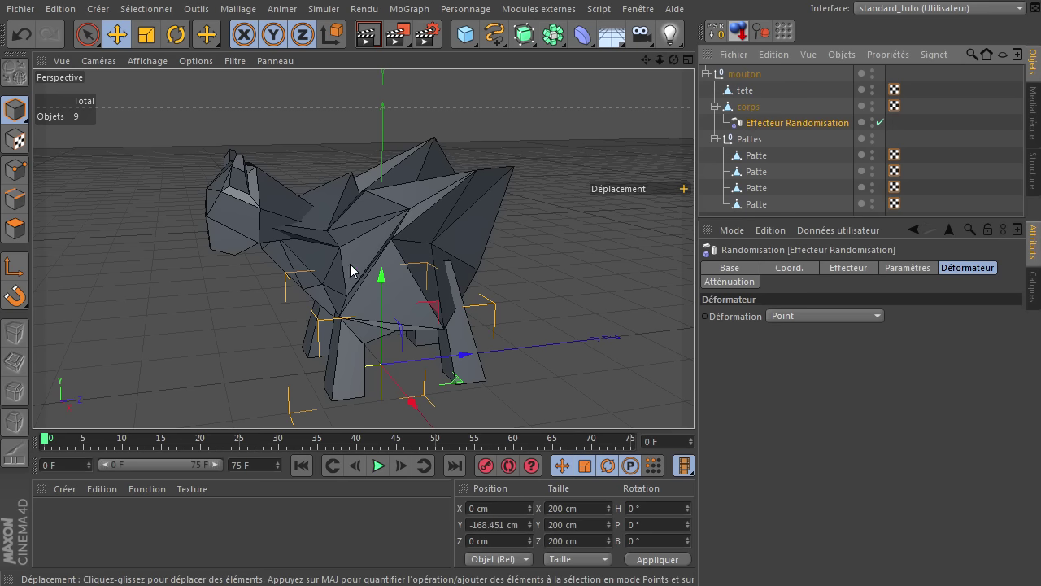
{"action": "left_click_drag", "start_coordinate": [674, 60], "coordinate": [687, 399]}
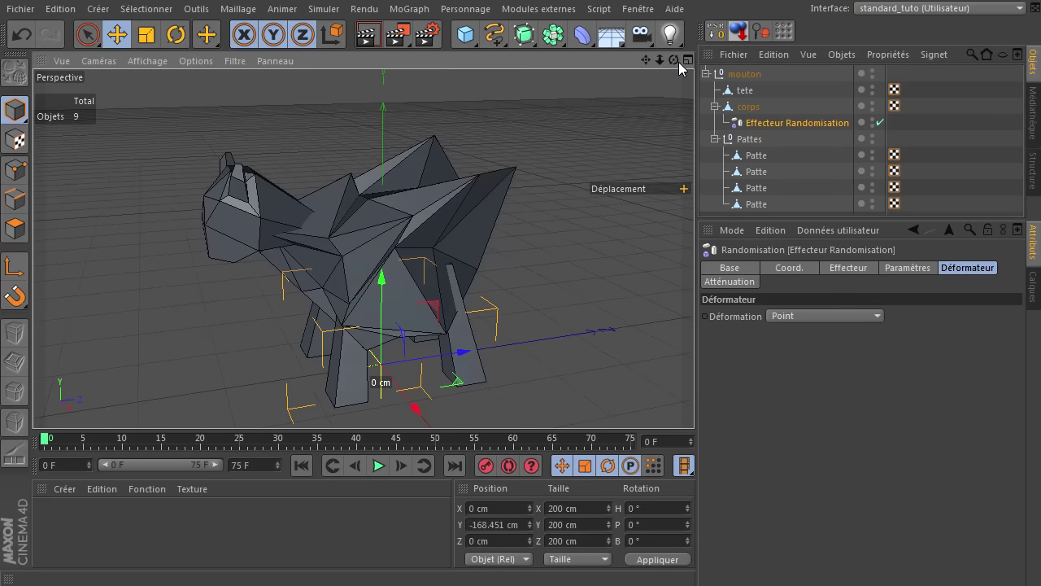
Set the Effecteur Randomisation's P.X, P.Y and P.Z position offsets to 5 cm each
{"action": "left_click", "coordinate": [784, 123]}
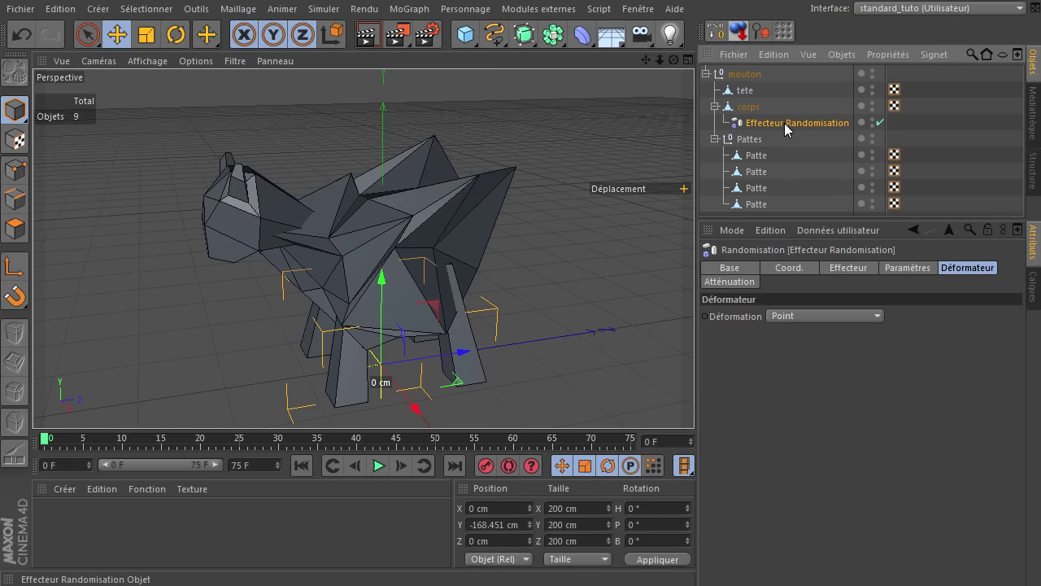
{"action": "left_click", "coordinate": [856, 267]}
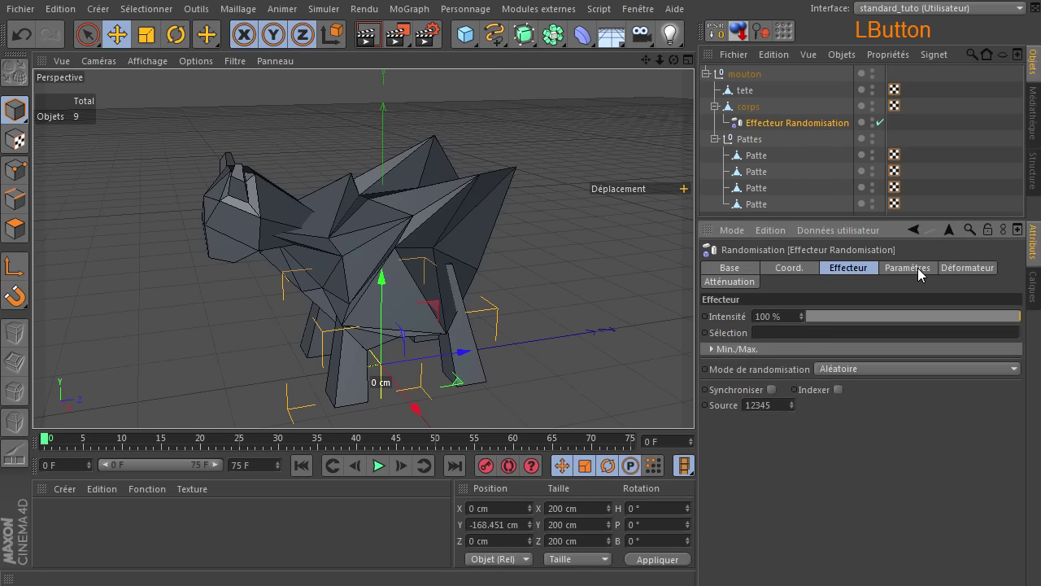
{"action": "left_click", "coordinate": [918, 267]}
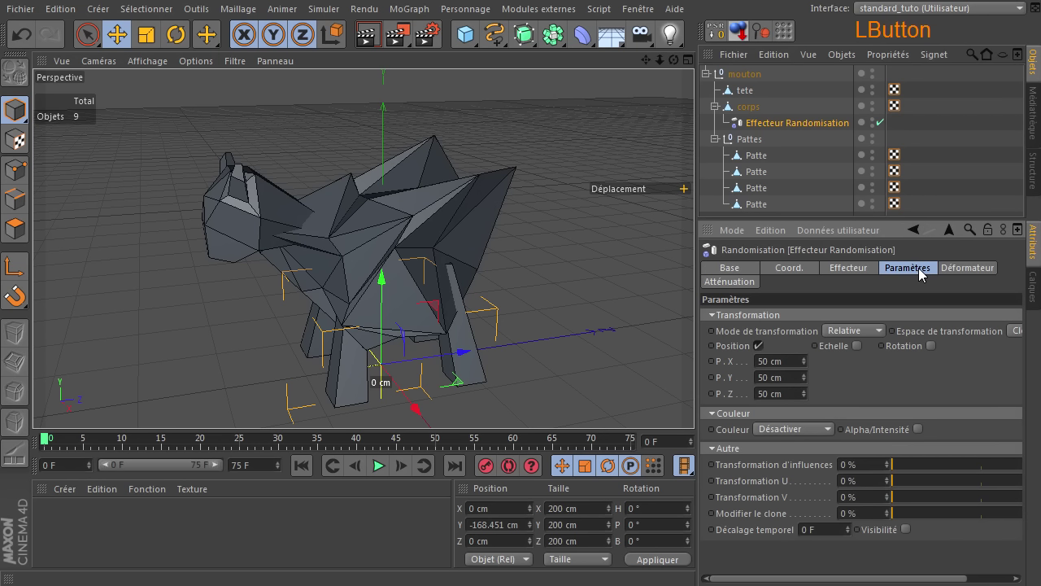
{"action": "left_click", "coordinate": [785, 361]}
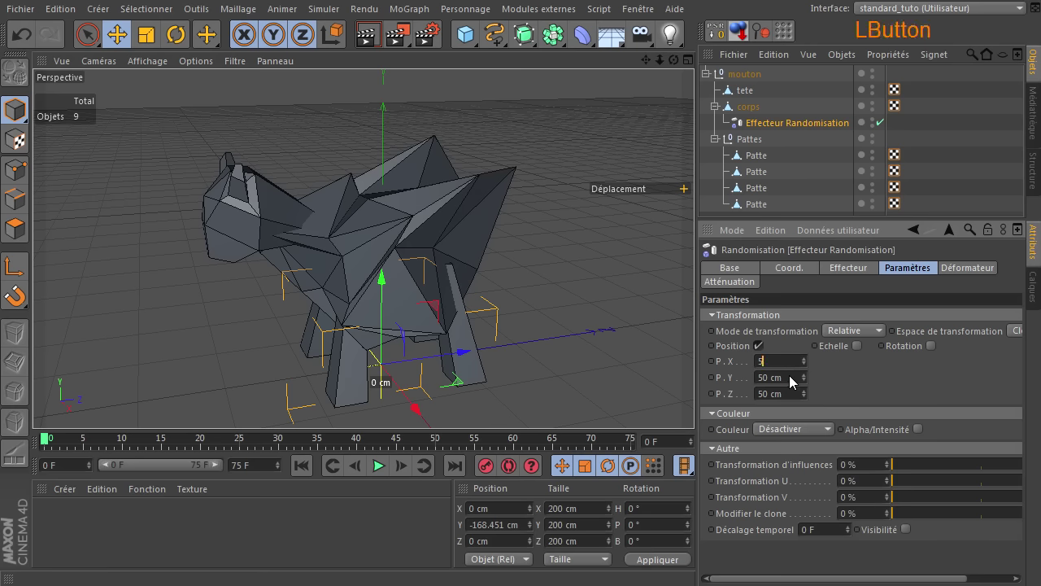
{"action": "type", "text": "5"}
{"action": "key", "text": "Tab"}
{"action": "double_click", "coordinate": [786, 394]}
{"action": "type", "text": "5"}
{"action": "key", "text": "Return"}
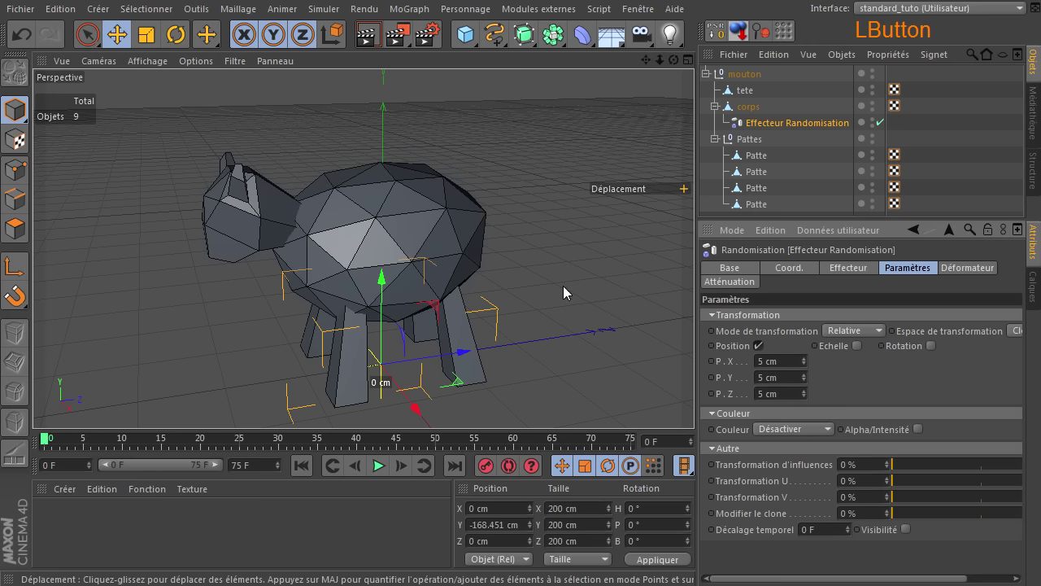
Set the Effecteur Randomisation's P.X, P.Y and P.Z position offsets to 10 cm each
{"action": "double_click", "coordinate": [789, 361]}
{"action": "type", "text": "10"}
{"action": "double_click", "coordinate": [791, 376]}
{"action": "double_click", "coordinate": [790, 392]}
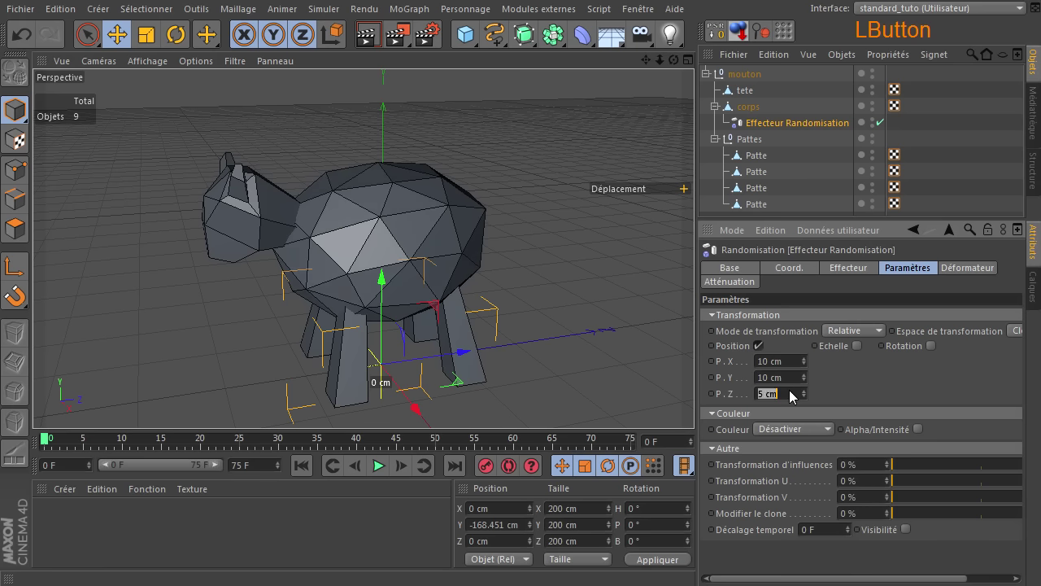
{"action": "type", "text": "10"}
{"action": "key", "text": "Return"}
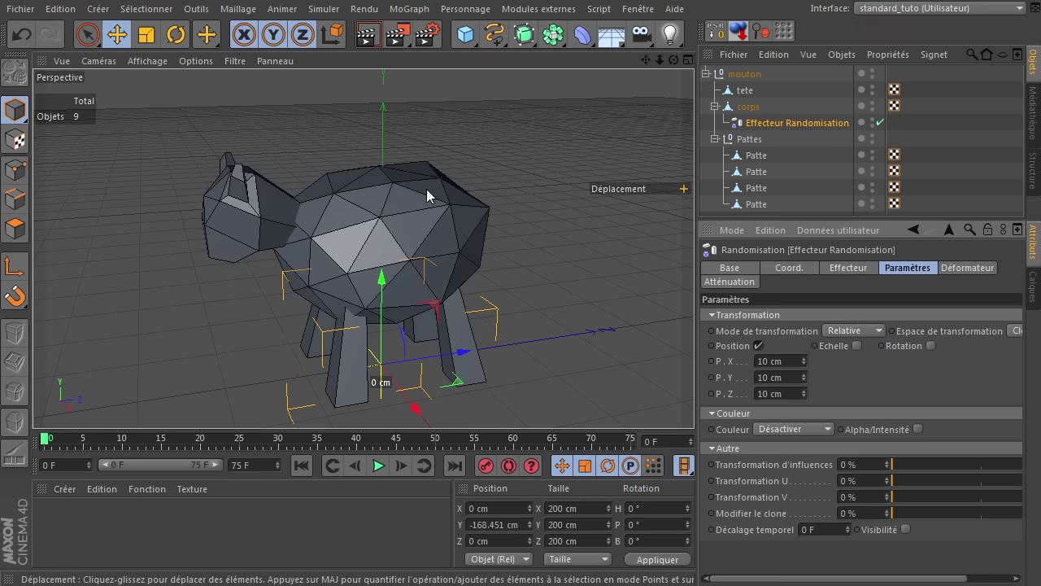
Compare the sheep's body with the Effecteur Randomisation disabled and enabled, leave it enabled, and deselect everything
{"action": "left_click", "coordinate": [678, 62]}
{"action": "mouse_move", "coordinate": [694, 399]}
{"action": "left_mouse_down", "text": "alt"}
{"action": "mouse_move", "coordinate": [677, 398]}
{"action": "mouse_move", "coordinate": [716, 402]}
{"action": "mouse_move", "coordinate": [694, 398]}
{"action": "left_mouse_up", "text": "alt"}
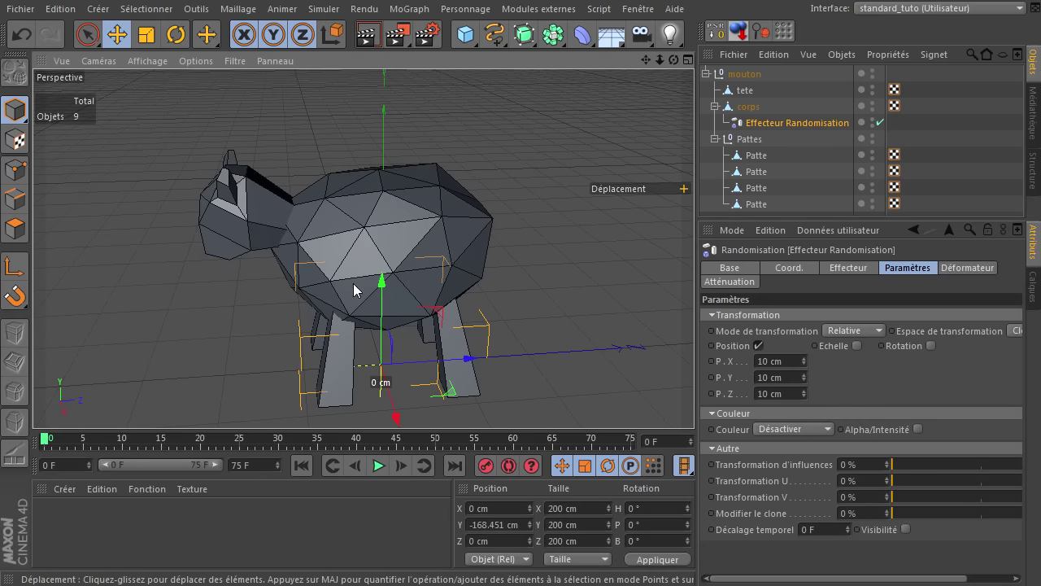
{"action": "left_click", "coordinate": [881, 122]}
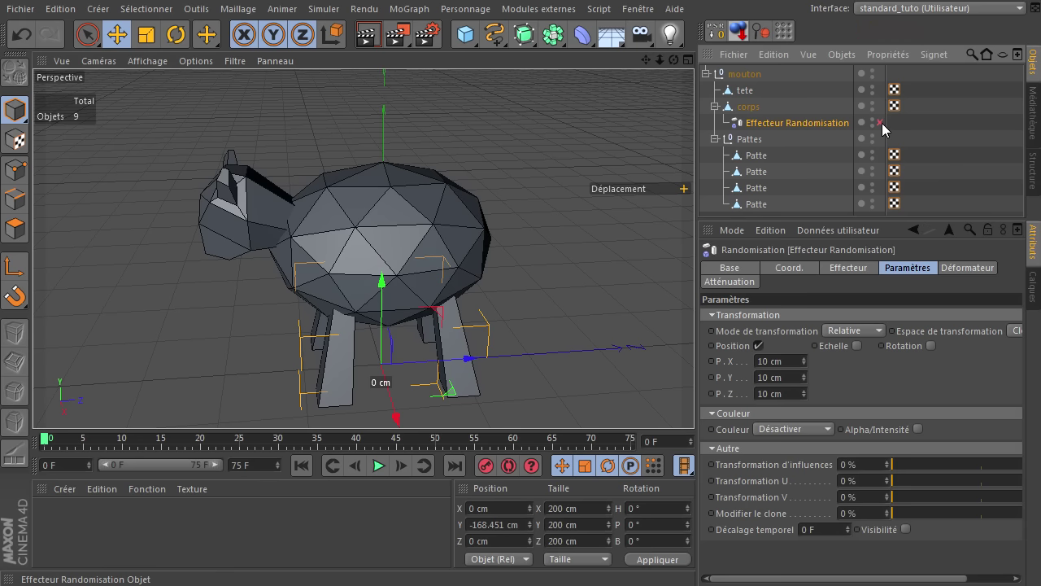
{"action": "left_click", "coordinate": [881, 122]}
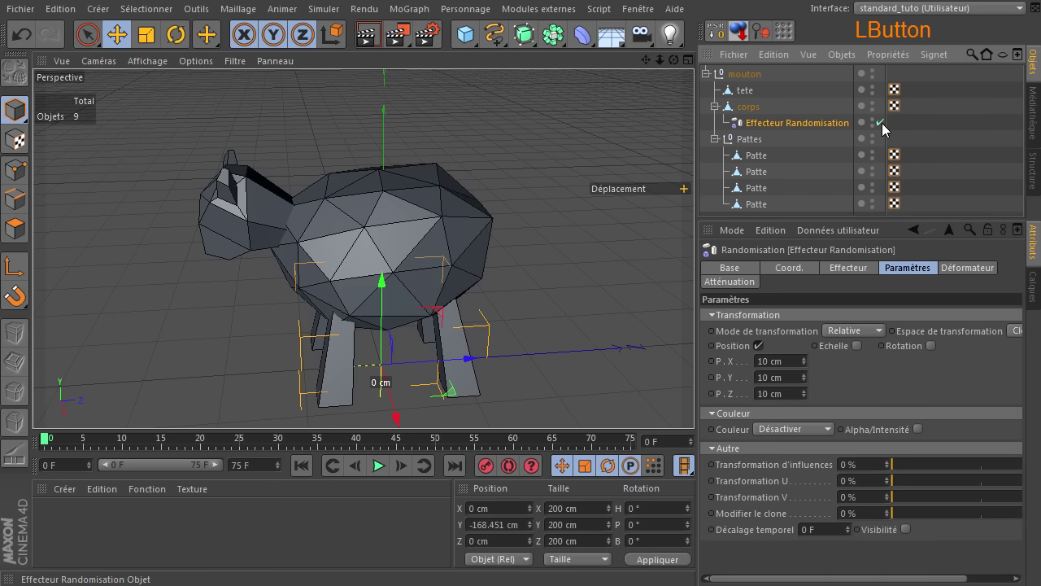
{"action": "left_click", "coordinate": [881, 122]}
{"action": "left_click", "coordinate": [881, 122]}
{"action": "left_click", "coordinate": [881, 122]}
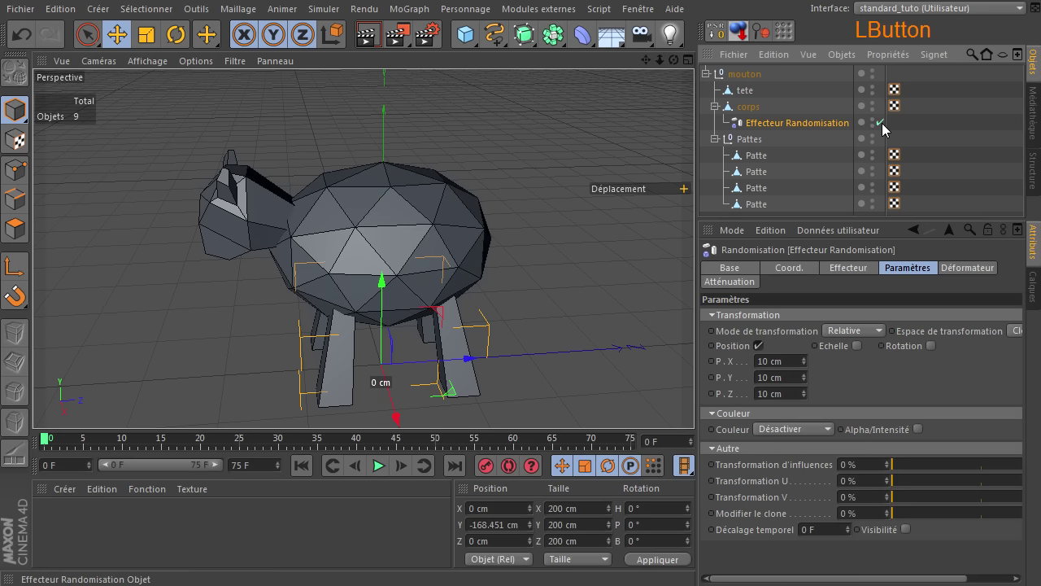
{"action": "left_click_drag", "start_coordinate": [678, 62], "coordinate": [650, 87]}
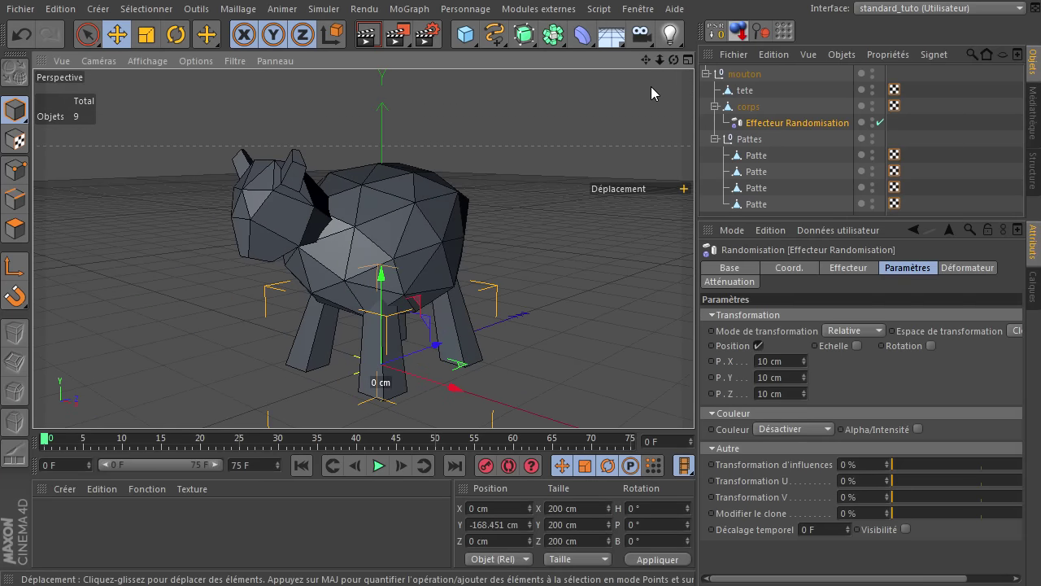
{"action": "left_click", "coordinate": [558, 119]}
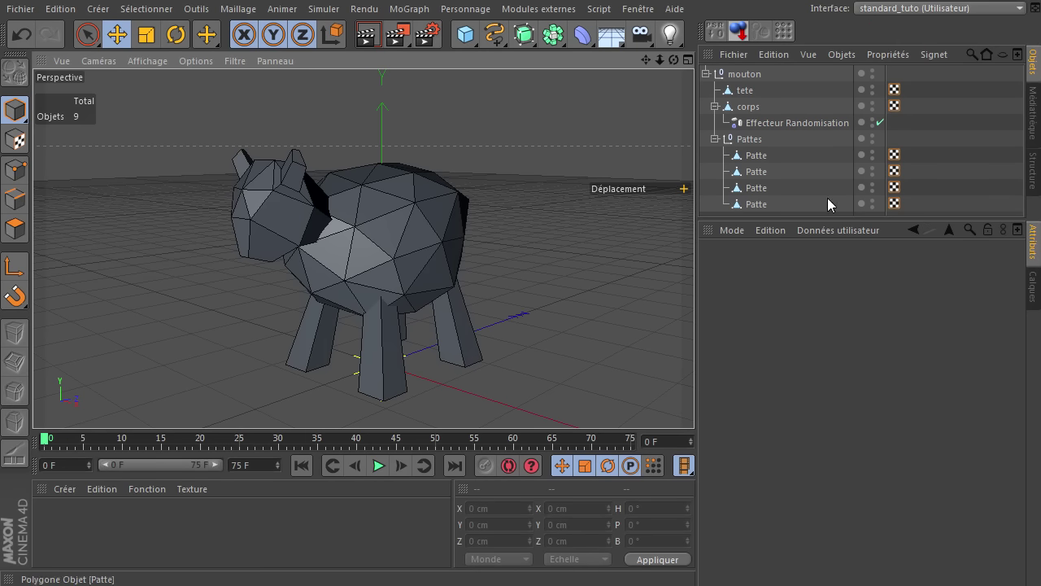
Enlarge the object list area slightly and create two new default materials
{"action": "left_click_drag", "start_coordinate": [831, 218], "coordinate": [831, 241]}
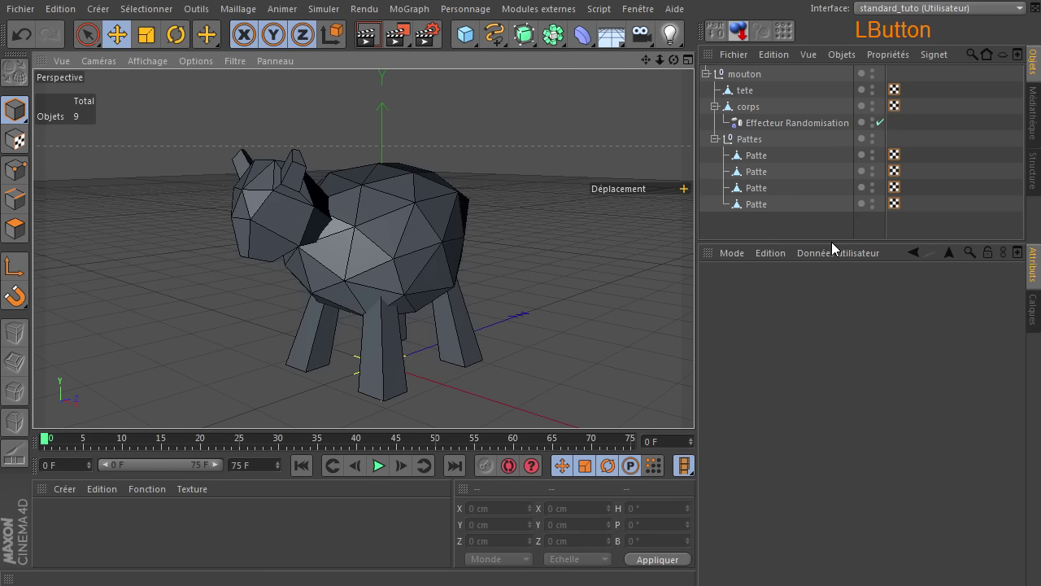
{"action": "double_click", "coordinate": [221, 516]}
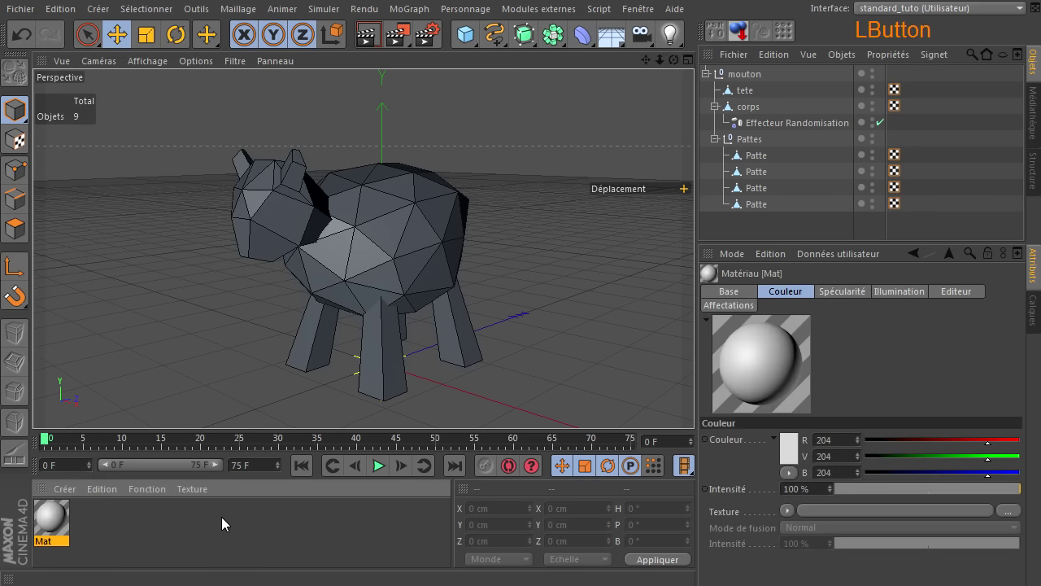
{"action": "double_click", "coordinate": [221, 516]}
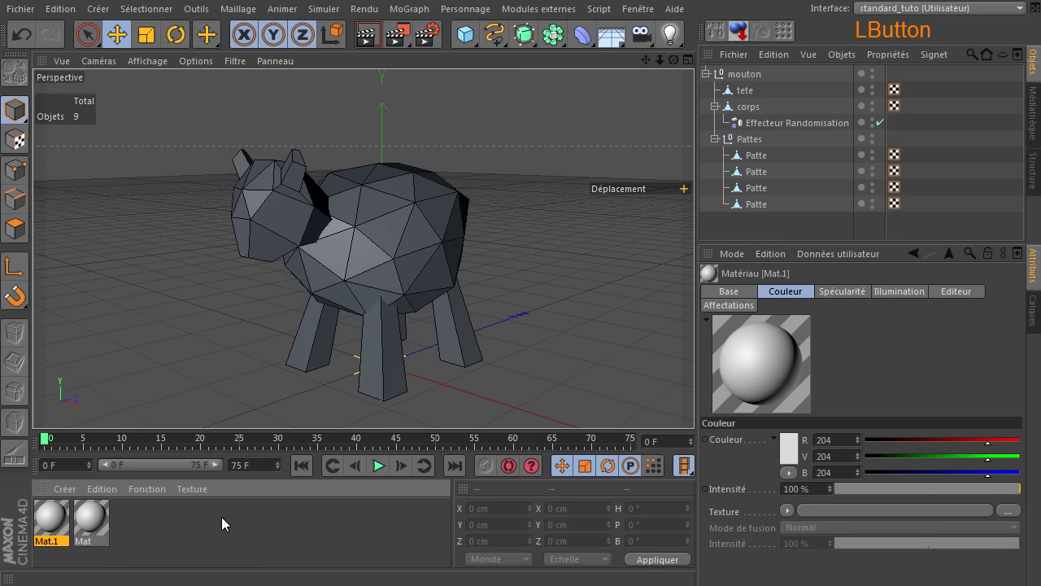
Rename the two new materials as noir and blanc
{"action": "double_click", "coordinate": [49, 541]}
{"action": "type", "text": "noir"}
{"action": "key", "text": "Return"}
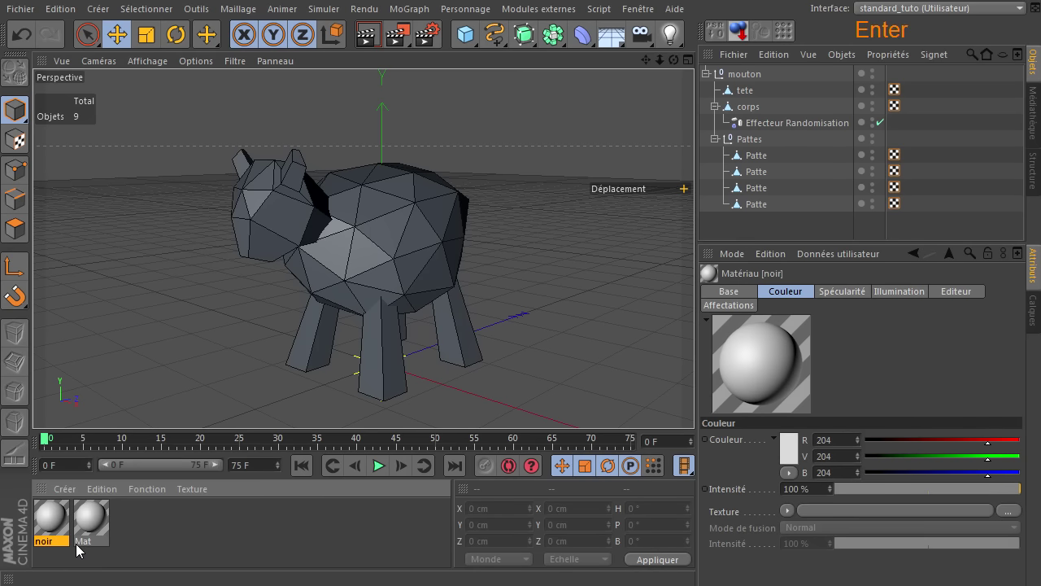
{"action": "double_click", "coordinate": [100, 543]}
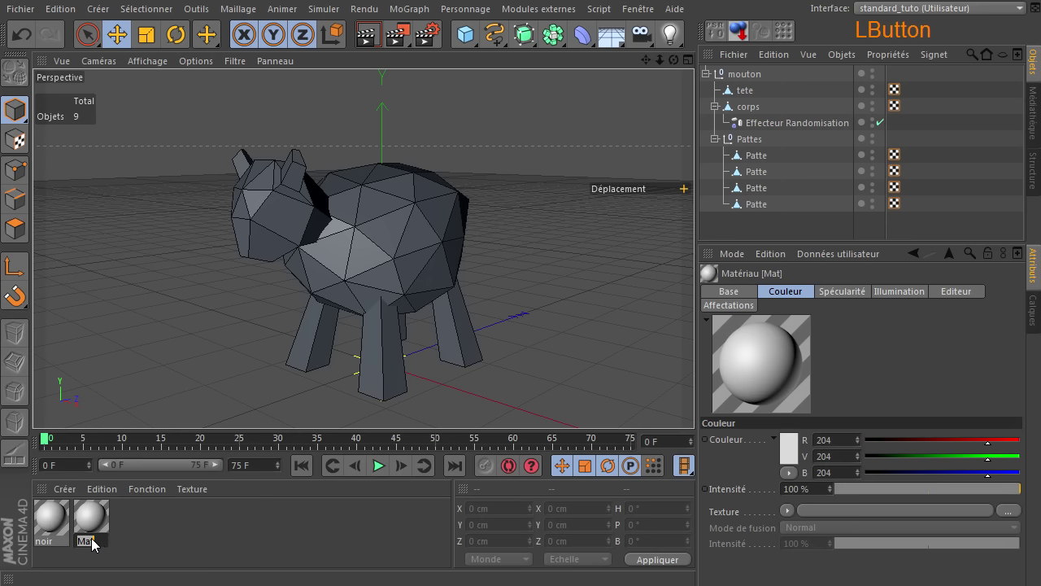
{"action": "type", "text": "blanc"}
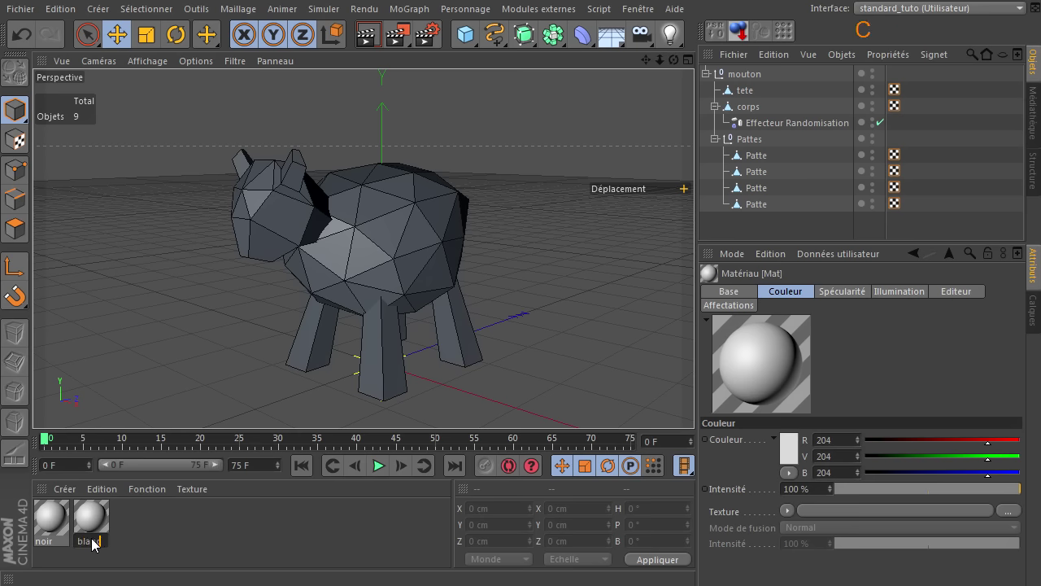
{"action": "key", "text": "Return"}
Set the blanc material's colour to a near-white with R, V and B at 241
{"action": "double_click", "coordinate": [91, 527]}
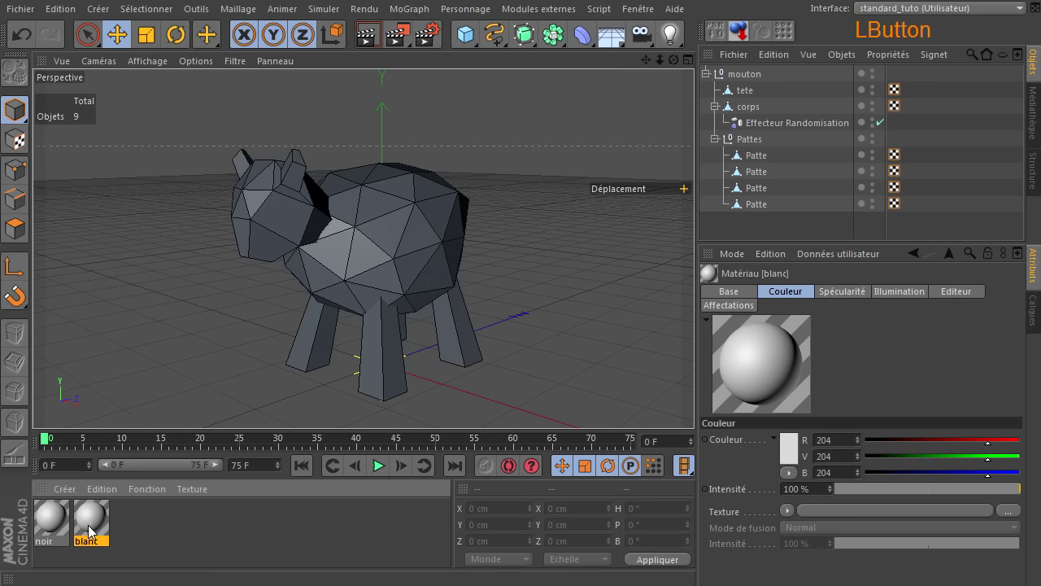
{"action": "left_click", "coordinate": [442, 176]}
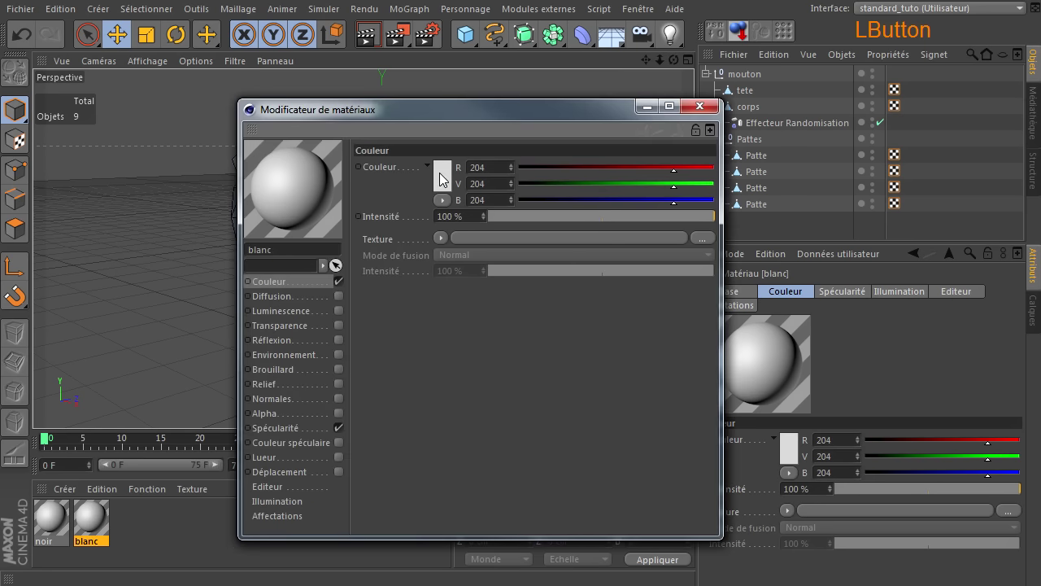
{"action": "mouse_move", "coordinate": [356, 141]}
{"action": "left_mouse_down"}
{"action": "mouse_move", "coordinate": [308, 115]}
{"action": "mouse_move", "coordinate": [330, 128]}
{"action": "left_mouse_up"}
{"action": "left_click", "coordinate": [349, 128]}
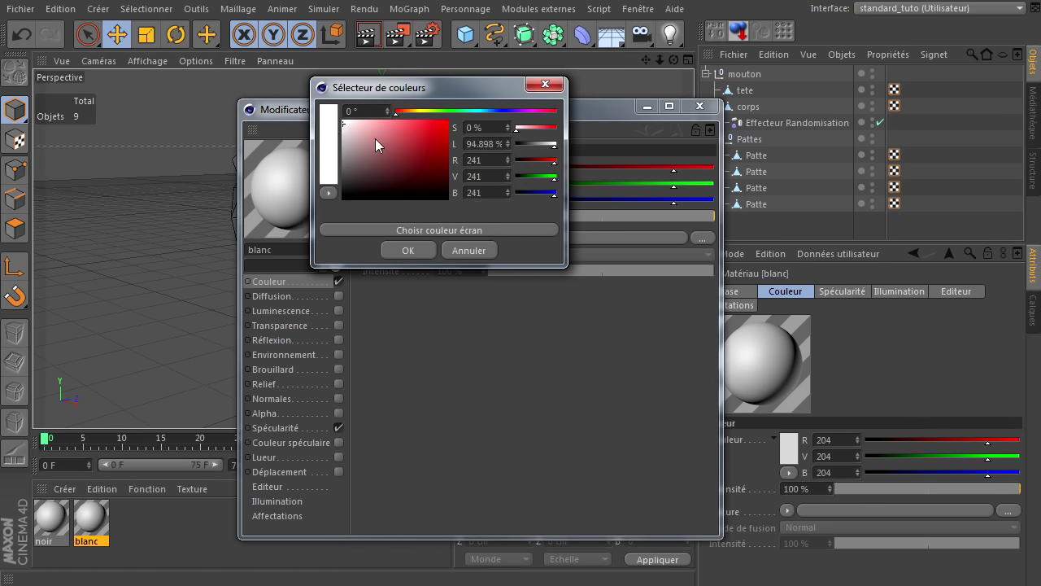
{"action": "left_click", "coordinate": [408, 251]}
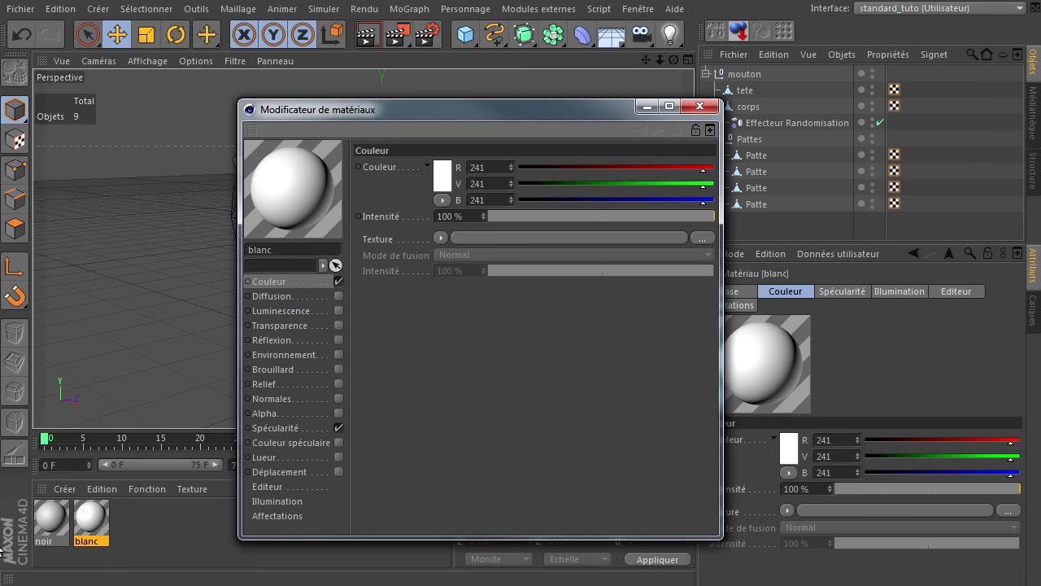
Set the noir material's colour to a near-black with R, V and B at 36, and apply it to the tete object
{"action": "left_click", "coordinate": [49, 522]}
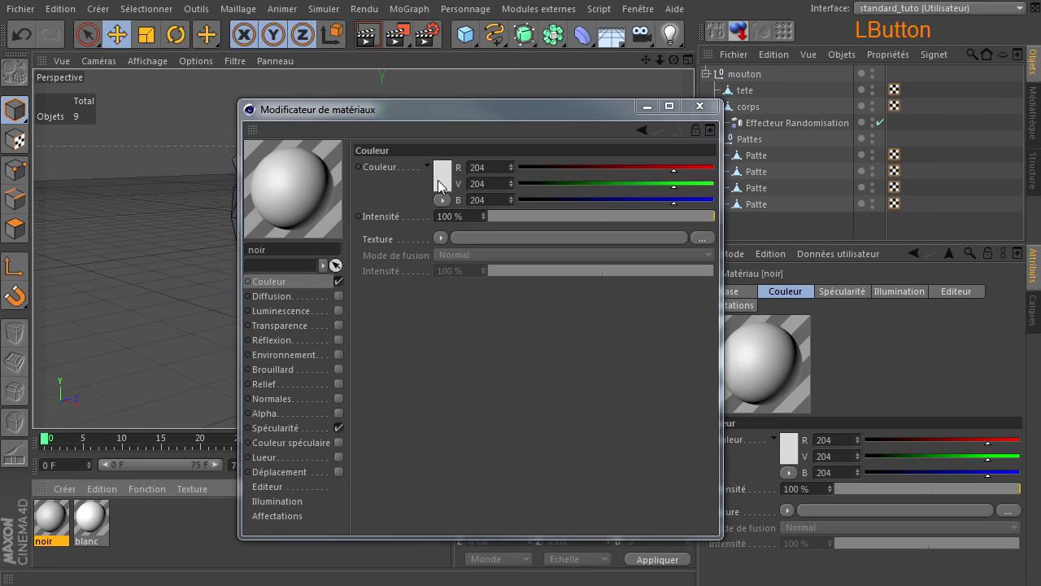
{"action": "left_click", "coordinate": [443, 175]}
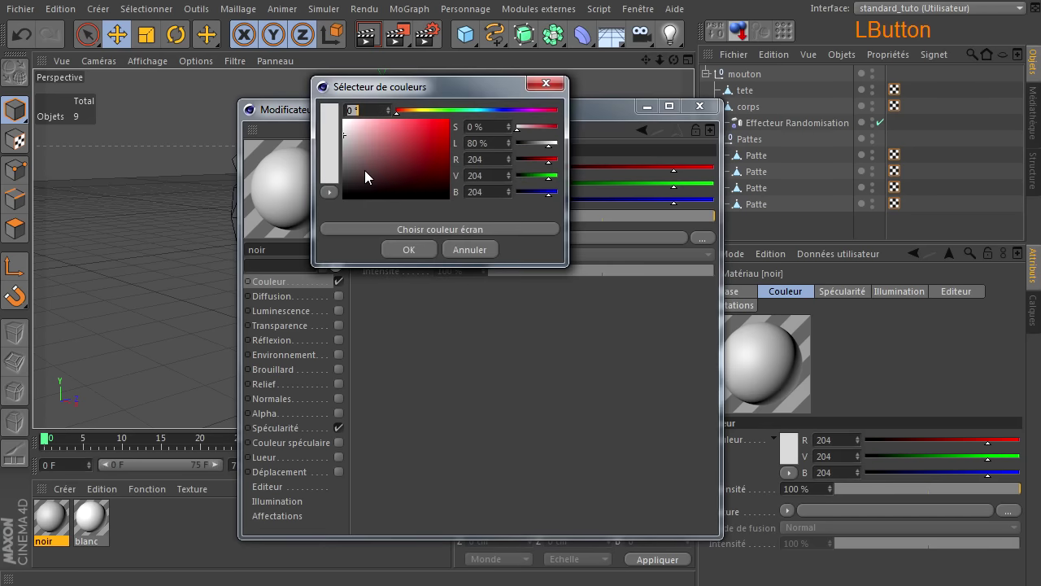
{"action": "left_click_drag", "start_coordinate": [342, 196], "coordinate": [335, 193]}
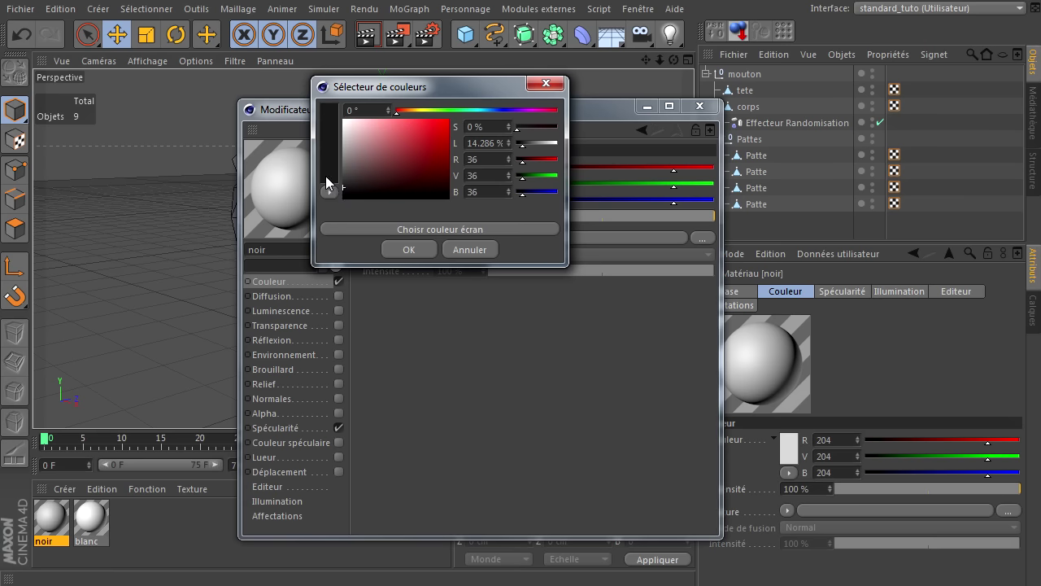
{"action": "left_click", "coordinate": [344, 189]}
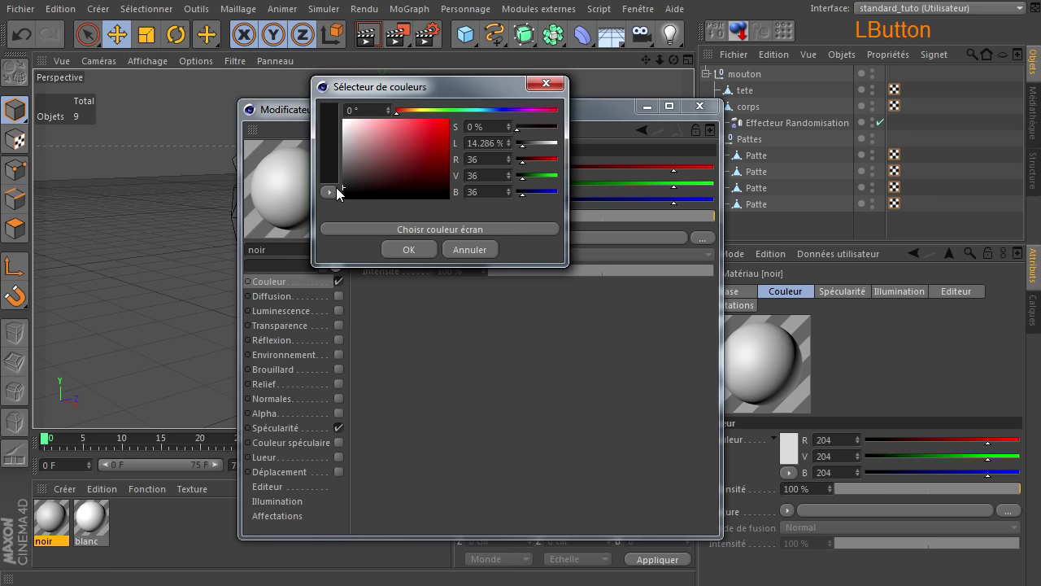
{"action": "left_click", "coordinate": [407, 249]}
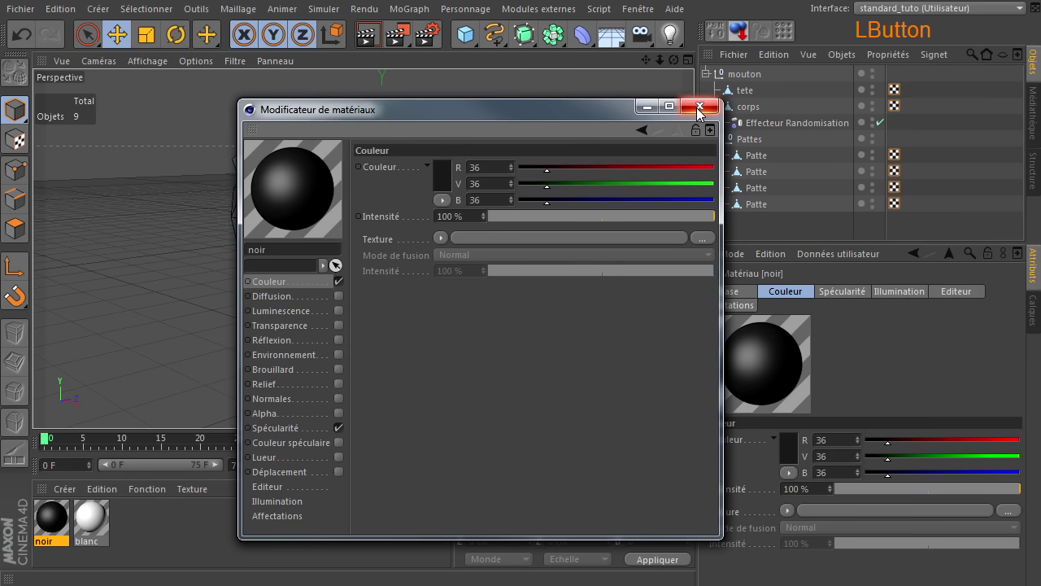
{"action": "left_click", "coordinate": [700, 108]}
{"action": "left_click_drag", "start_coordinate": [660, 190], "coordinate": [742, 93]}
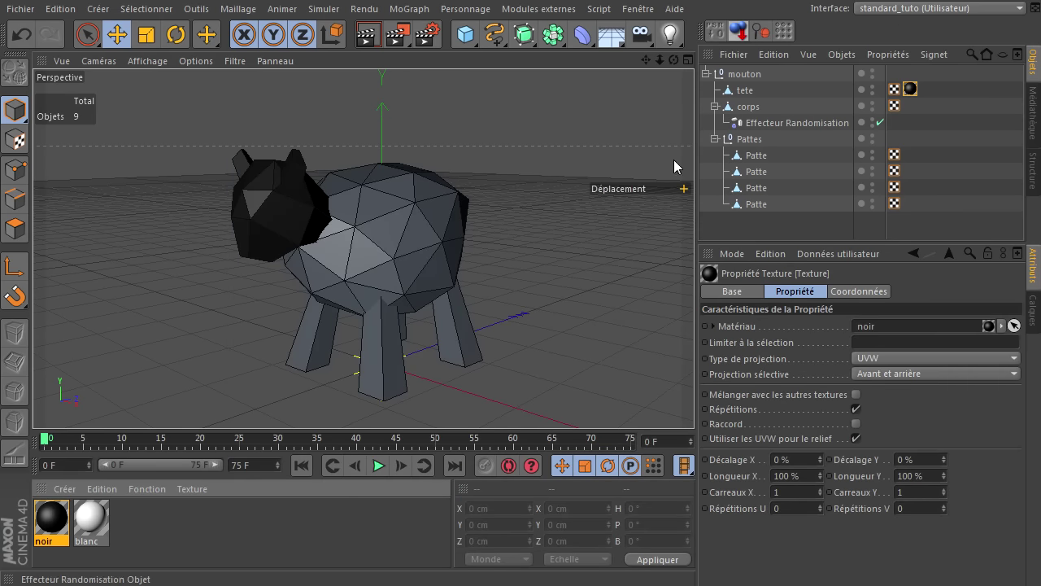
Try applying noir to the Pattes group, move its texture tag onto the first Patte, and copy it to the next two legs
{"action": "left_click_drag", "start_coordinate": [53, 523], "coordinate": [758, 143]}
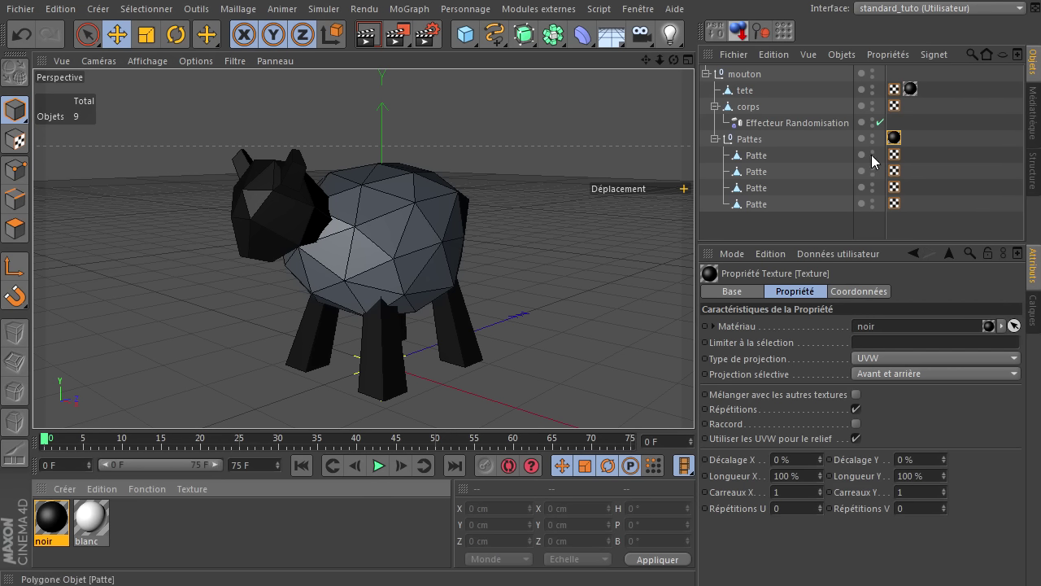
{"action": "left_click", "coordinate": [897, 139]}
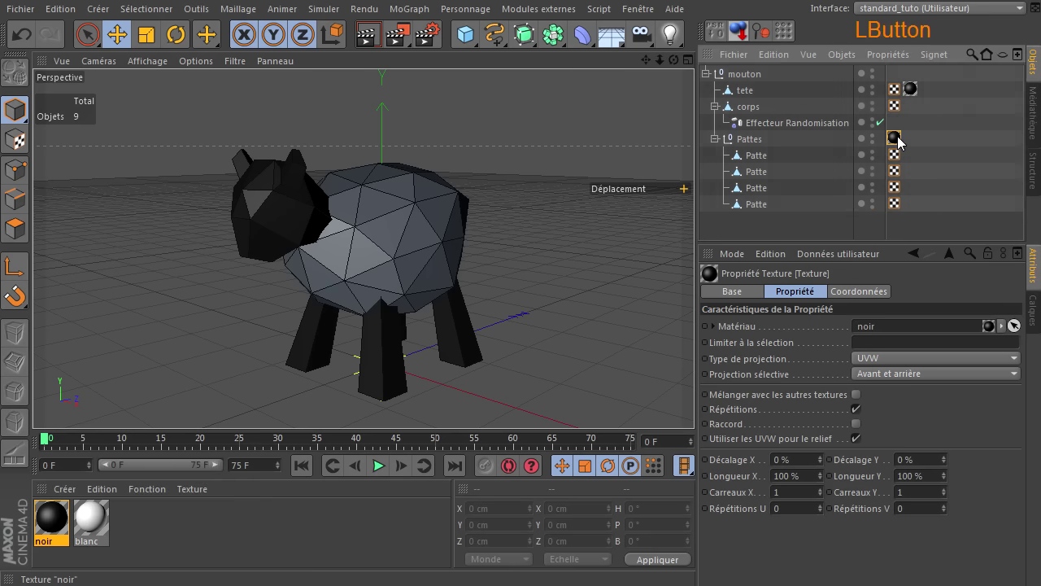
{"action": "left_click_drag", "start_coordinate": [917, 147], "coordinate": [911, 153]}
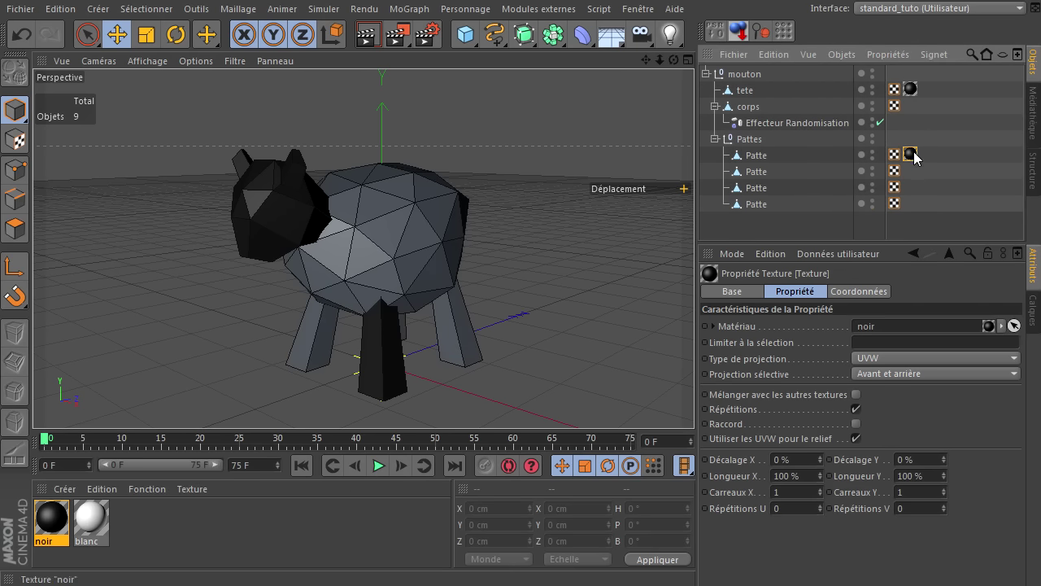
{"action": "left_click_drag", "start_coordinate": [911, 154], "coordinate": [910, 187], "text": "ctrl"}
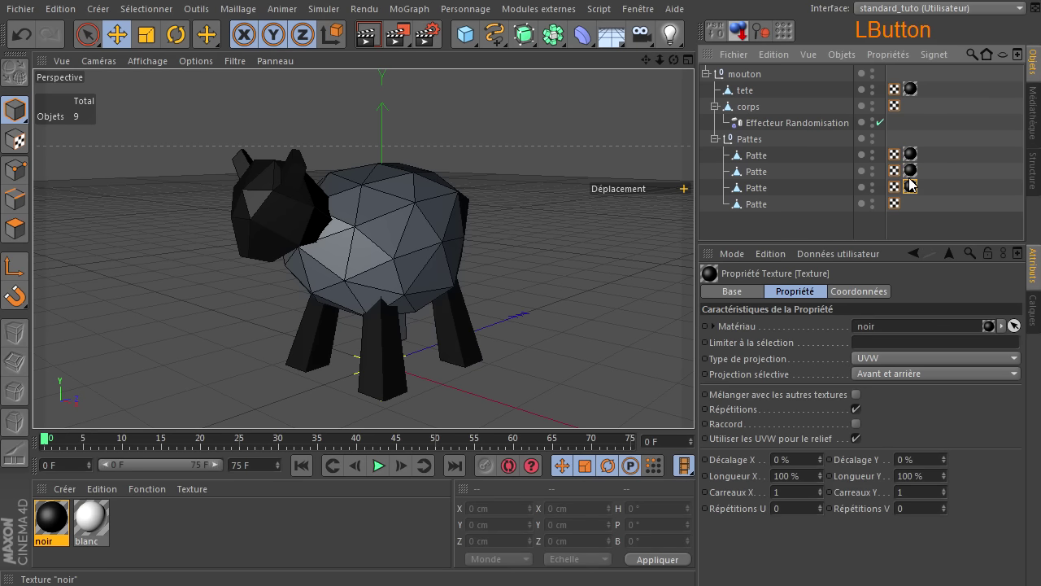
Delete the noir texture tags from the individual Patte objects
{"action": "key", "text": "Delete"}
{"action": "left_click", "coordinate": [911, 171]}
{"action": "key", "text": "Delete"}
{"action": "left_click", "coordinate": [910, 154]}
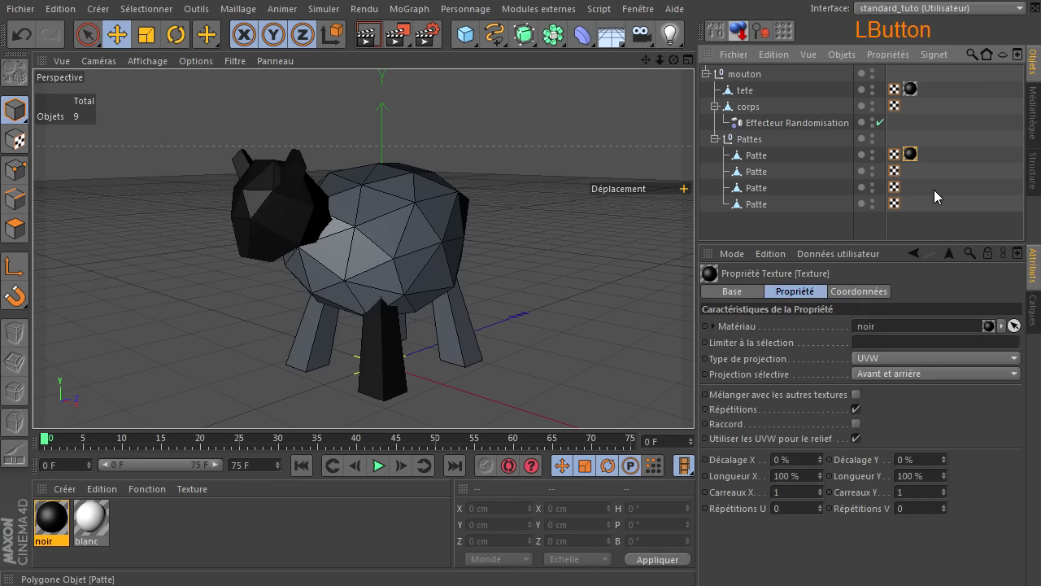
{"action": "key", "text": "Delete"}
Select all four Patte objects, apply the noir material to the whole selection at once, and deselect everything
{"action": "left_click", "coordinate": [763, 201]}
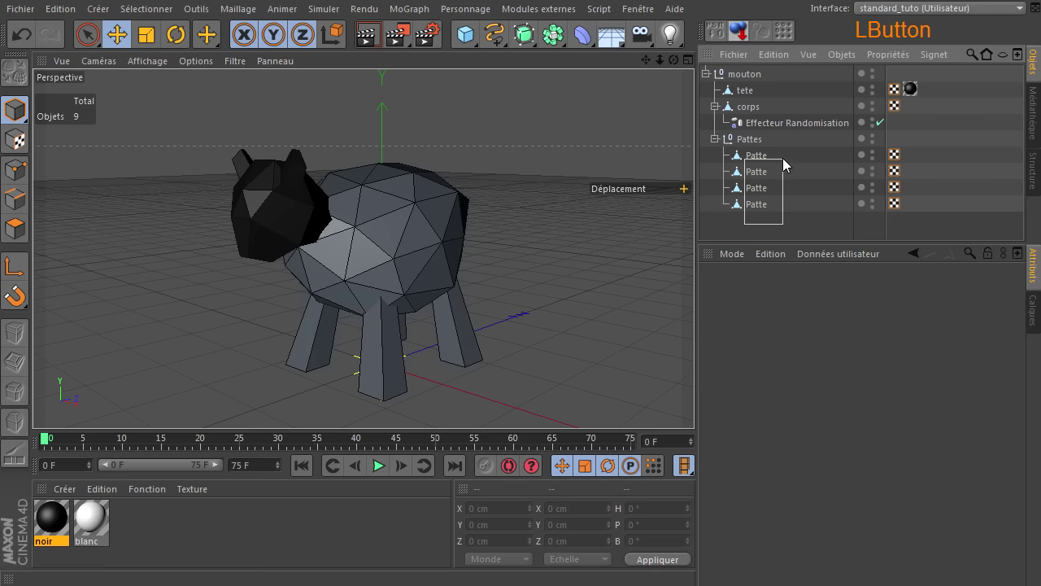
{"action": "left_click_drag", "start_coordinate": [782, 158], "coordinate": [784, 150]}
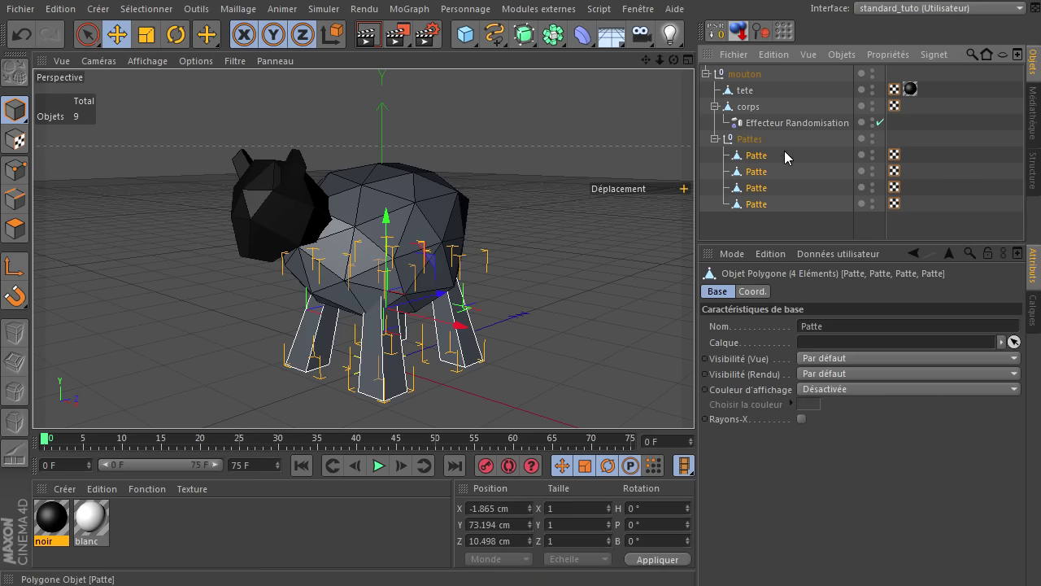
{"action": "right_click", "coordinate": [51, 519]}
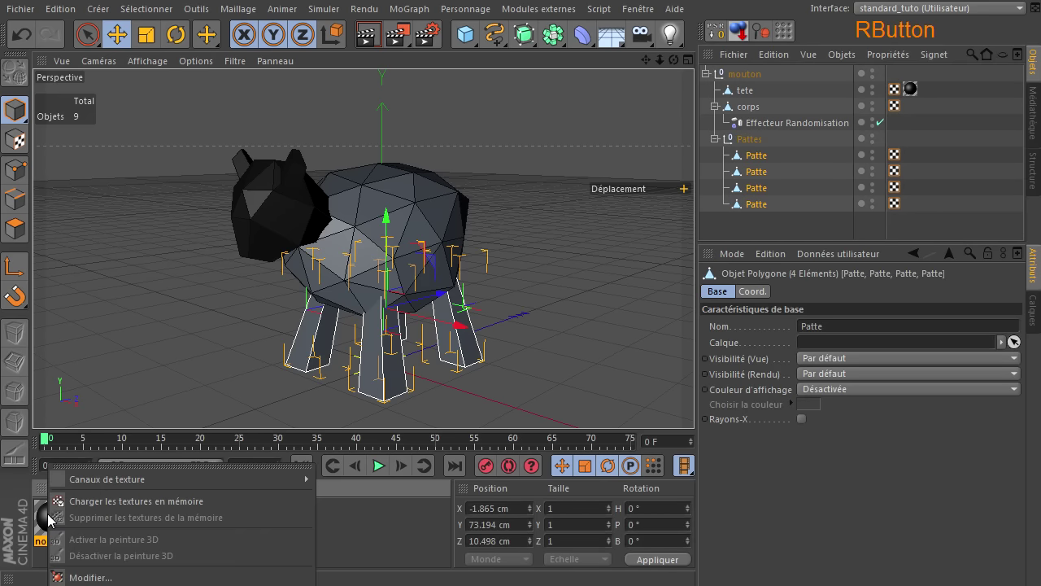
{"action": "left_click", "coordinate": [374, 516]}
{"action": "left_click_drag", "start_coordinate": [373, 430], "coordinate": [399, 340]}
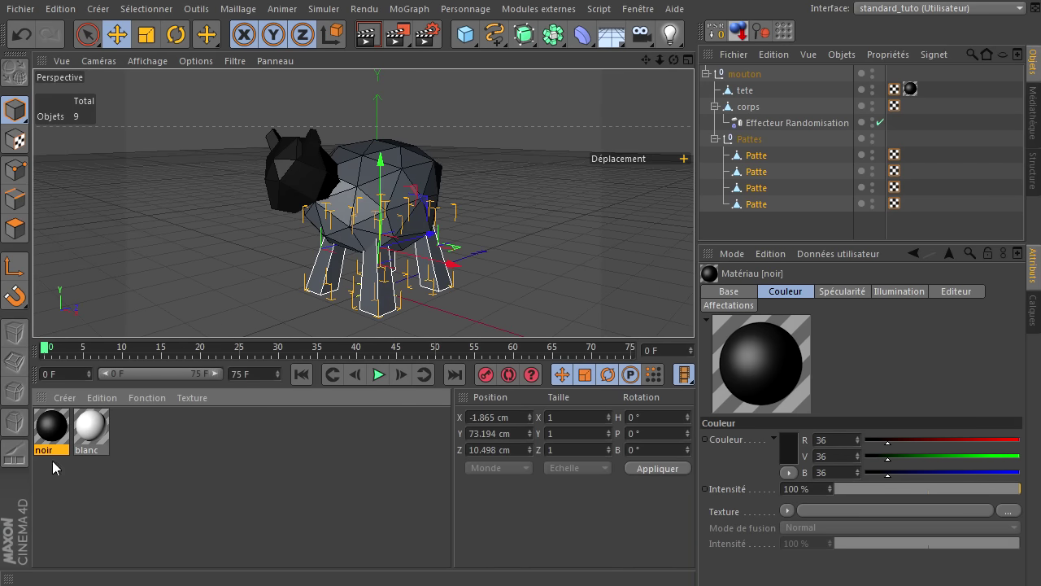
{"action": "right_click", "coordinate": [48, 433]}
{"action": "left_click", "coordinate": [98, 558]}
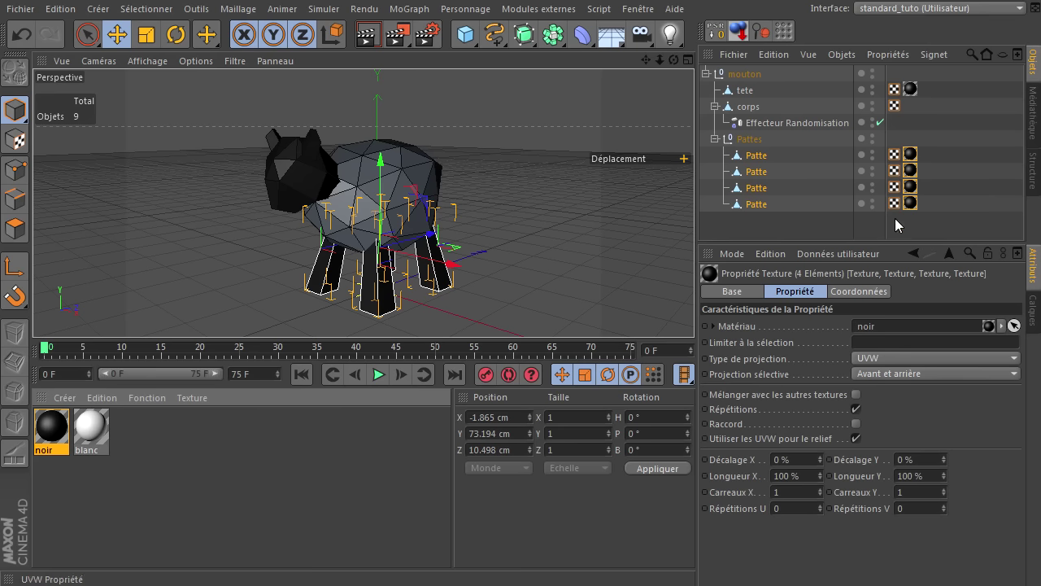
{"action": "left_click_drag", "start_coordinate": [178, 336], "coordinate": [197, 437]}
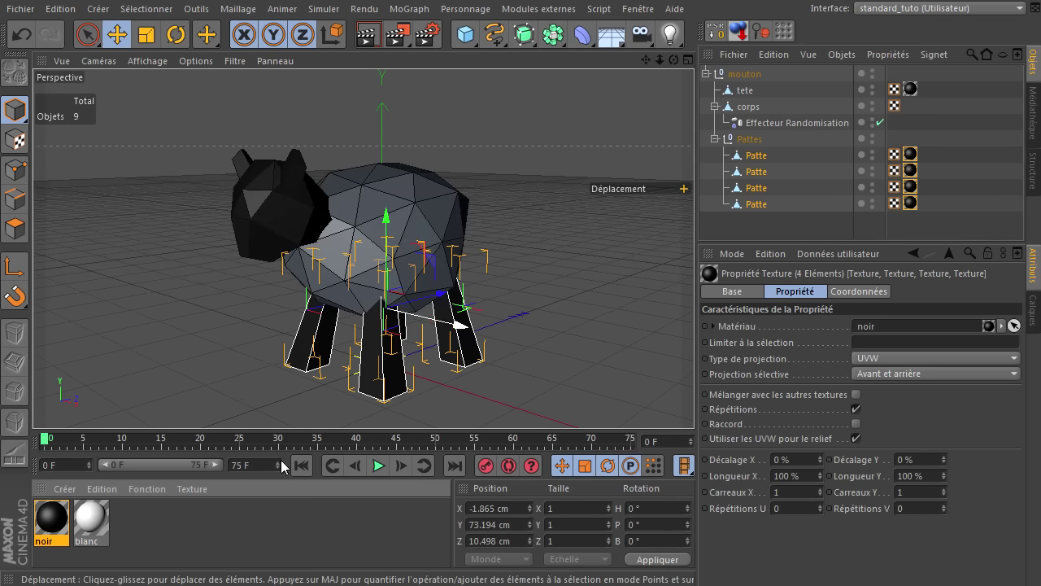
{"action": "left_click", "coordinate": [219, 537]}
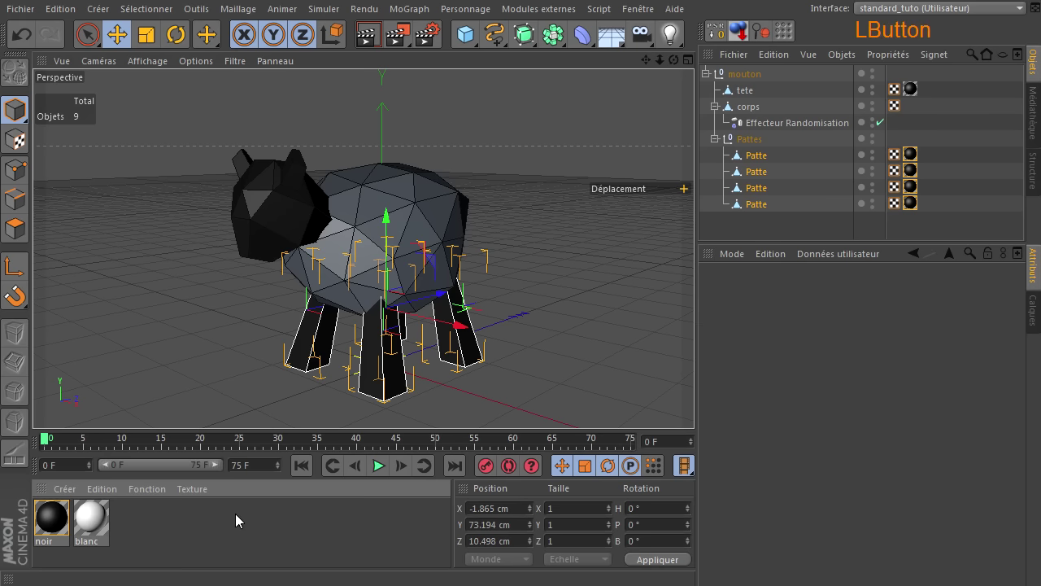
{"action": "left_click", "coordinate": [579, 259]}
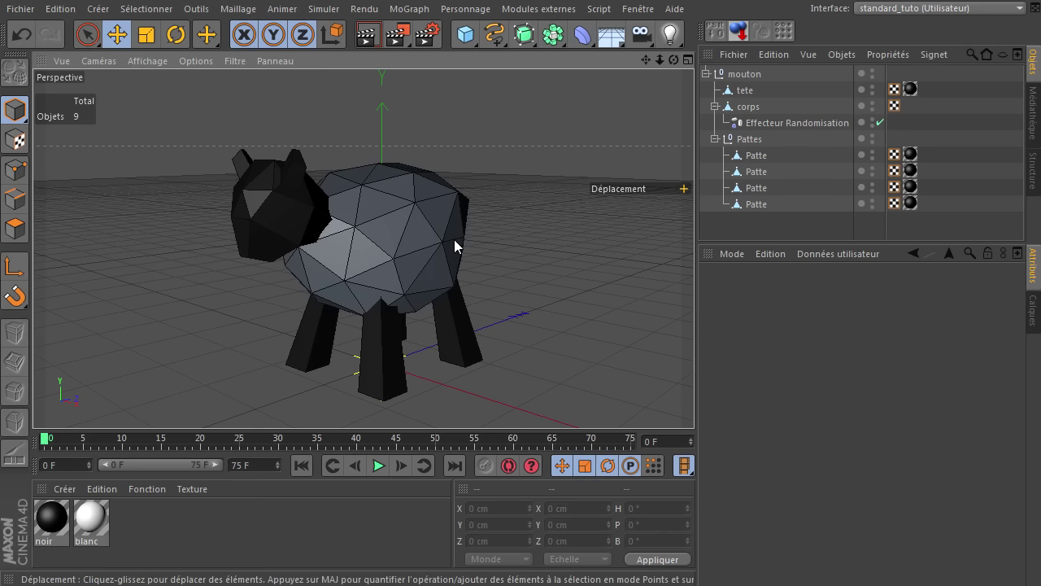
Apply the blanc material to the corps object and preview the sheep with a viewport render
{"action": "left_click_drag", "start_coordinate": [99, 517], "coordinate": [751, 109]}
{"action": "left_click", "coordinate": [368, 35]}
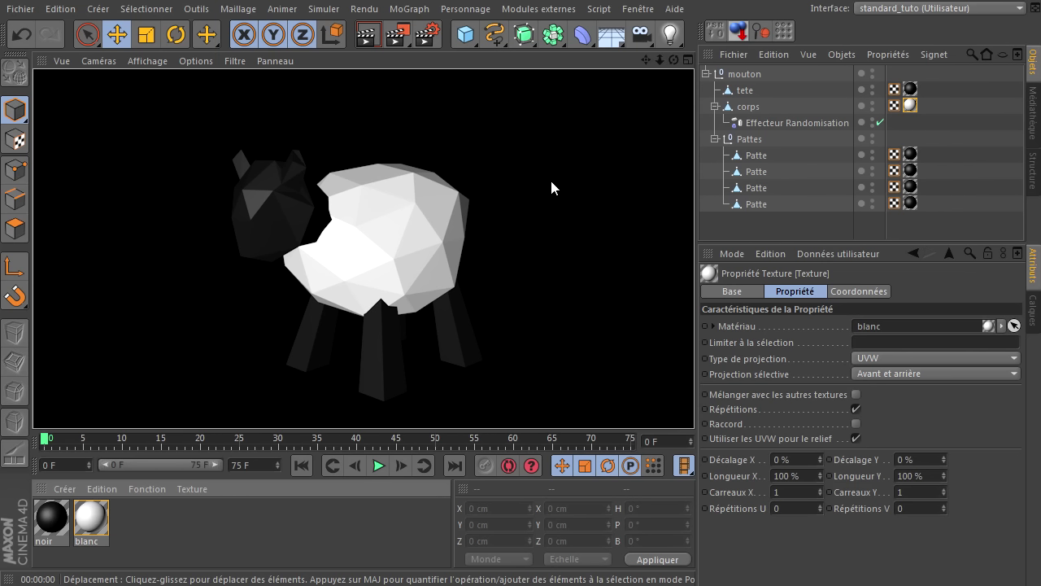
{"action": "left_click", "coordinate": [552, 182]}
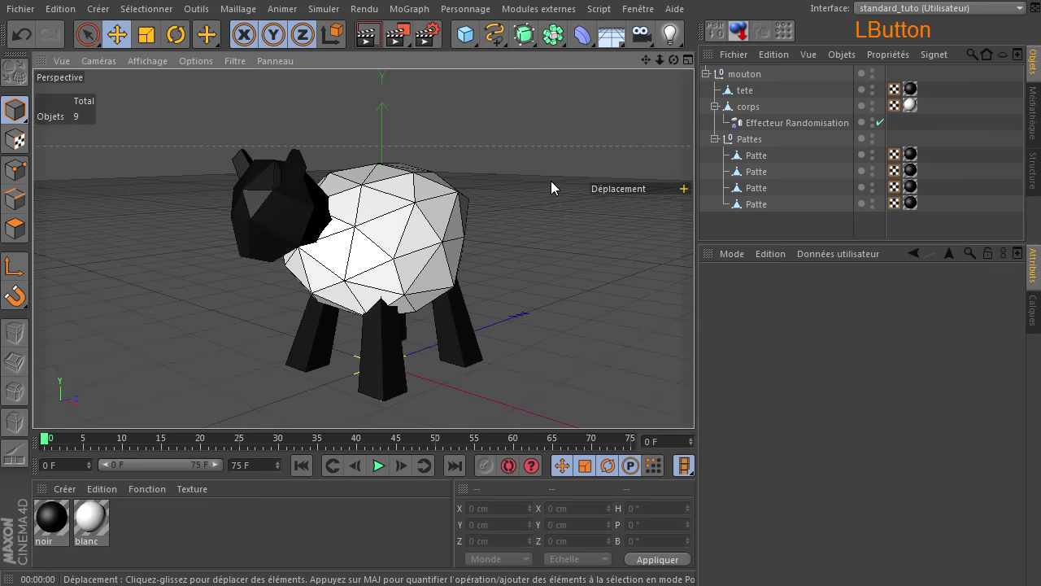
Add a Terrain object under the sheep with 10 width segments and 10 depth segments
{"action": "scroll", "coordinate": [545, 178], "scroll_direction": "down", "scroll_amount": 2}
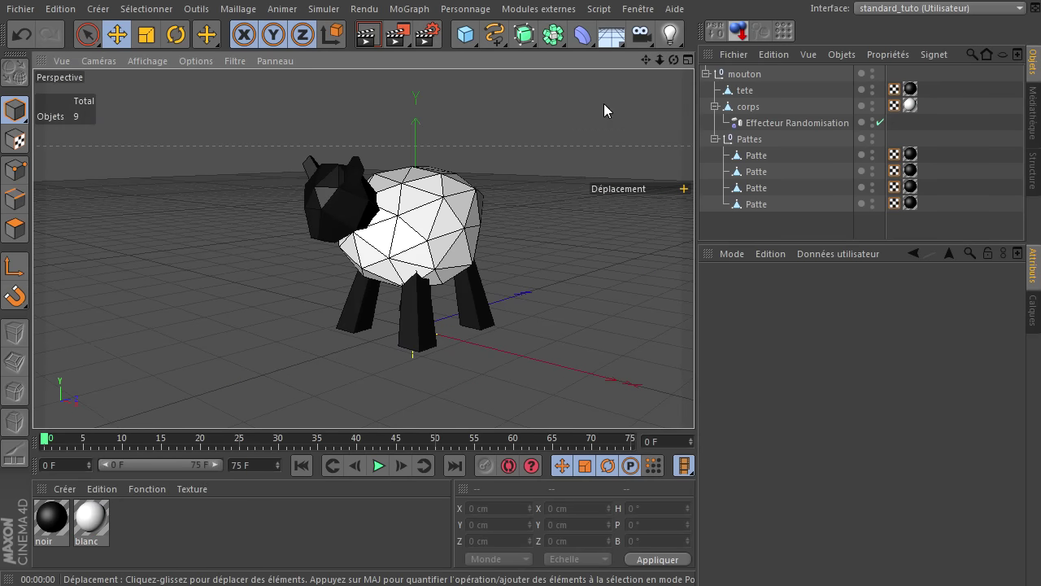
{"action": "left_click_drag", "start_coordinate": [464, 33], "coordinate": [892, 131]}
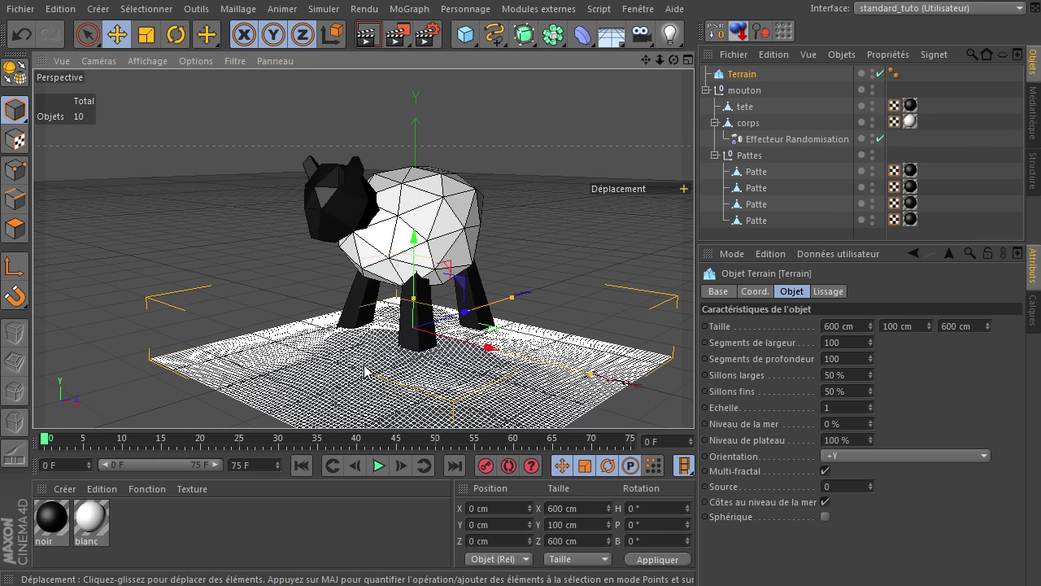
{"action": "left_click", "coordinate": [844, 344]}
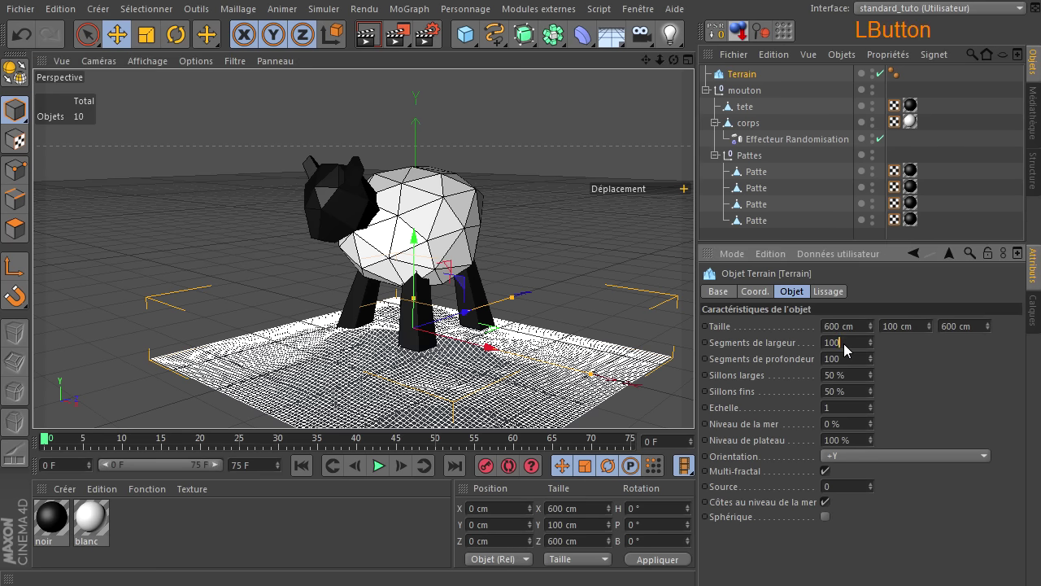
{"action": "type", "text": "10"}
{"action": "left_click", "coordinate": [854, 360]}
{"action": "type", "text": "10"}
{"action": "left_click", "coordinate": [921, 360]}
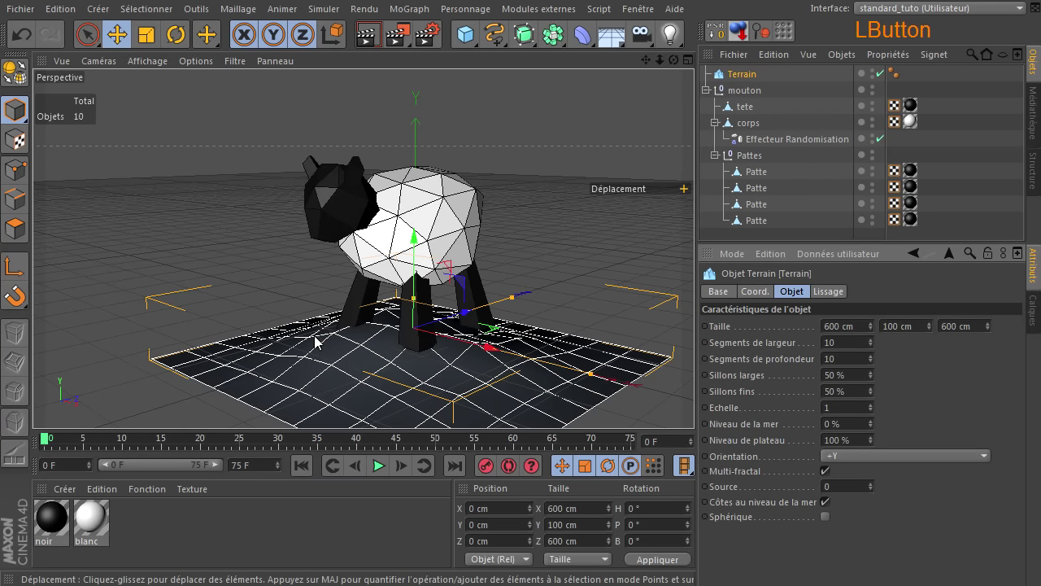
Remove the terrain's Lissage tag and enlarge the terrain to about 1285 cm in X and 1606 cm in Z
{"action": "left_click", "coordinate": [894, 73]}
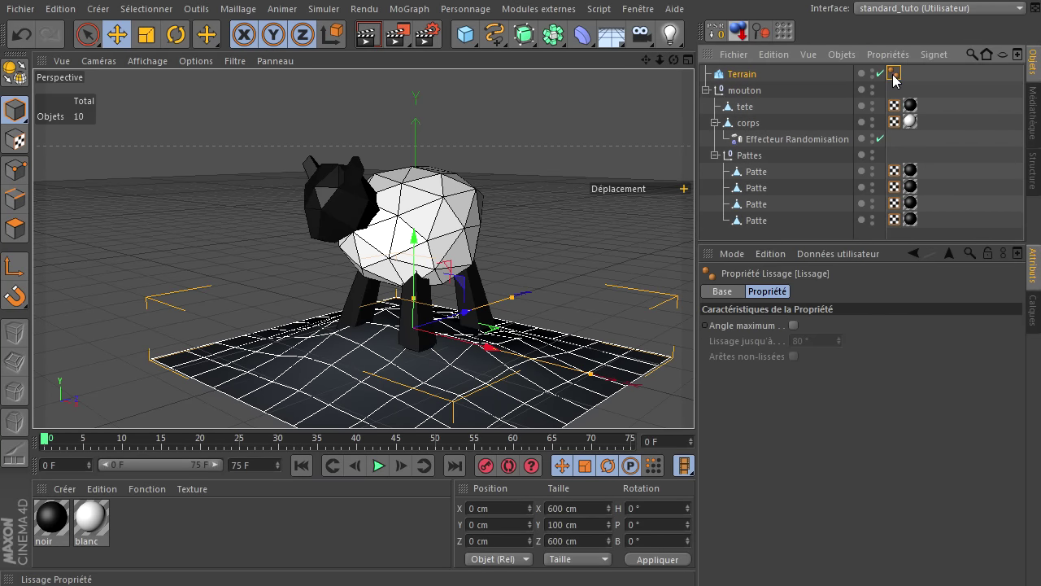
{"action": "key", "text": "Delete"}
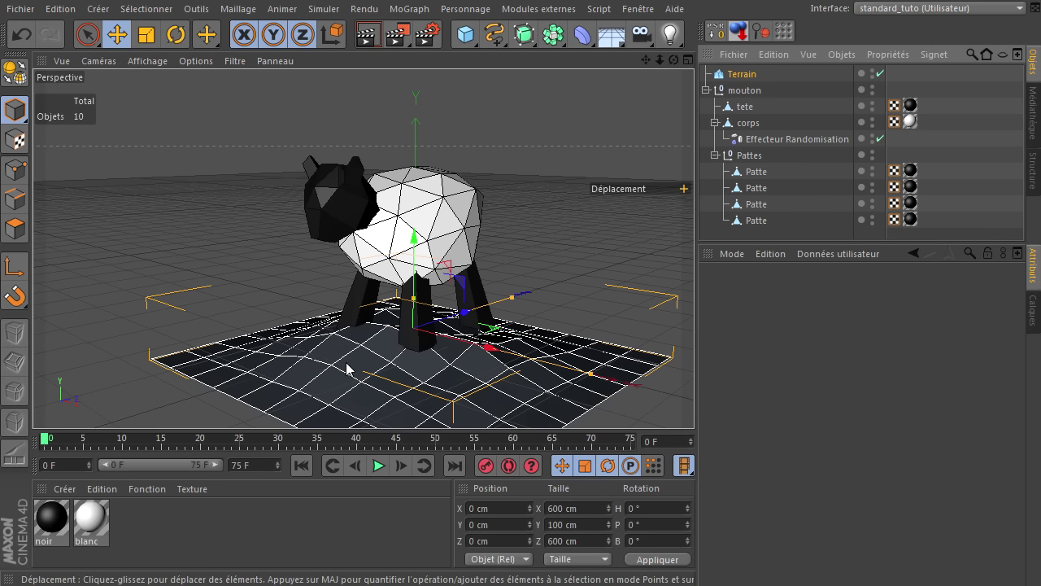
{"action": "left_click_drag", "start_coordinate": [512, 298], "coordinate": [628, 312]}
{"action": "left_click_drag", "start_coordinate": [591, 376], "coordinate": [774, 398]}
Frame the sheep on the terrain from a low angle, deselect everything, and preview the scene with viewport renders
{"action": "left_click_drag", "start_coordinate": [673, 60], "coordinate": [694, 399]}
{"action": "left_click_drag", "start_coordinate": [674, 60], "coordinate": [694, 399]}
{"action": "left_click_drag", "start_coordinate": [649, 62], "coordinate": [694, 399]}
{"action": "left_click_drag", "start_coordinate": [675, 62], "coordinate": [694, 398]}
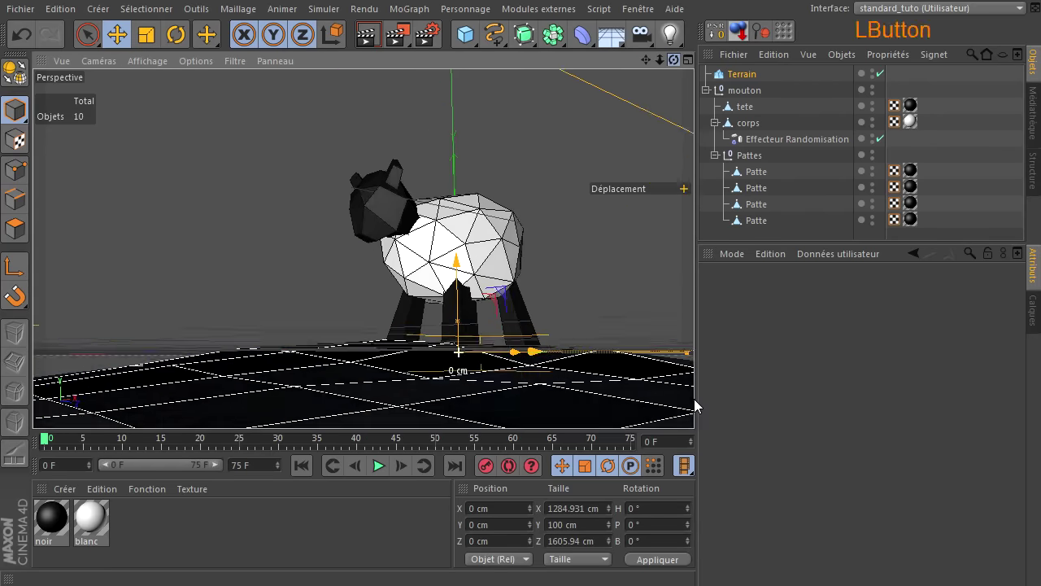
{"action": "left_click", "coordinate": [434, 84]}
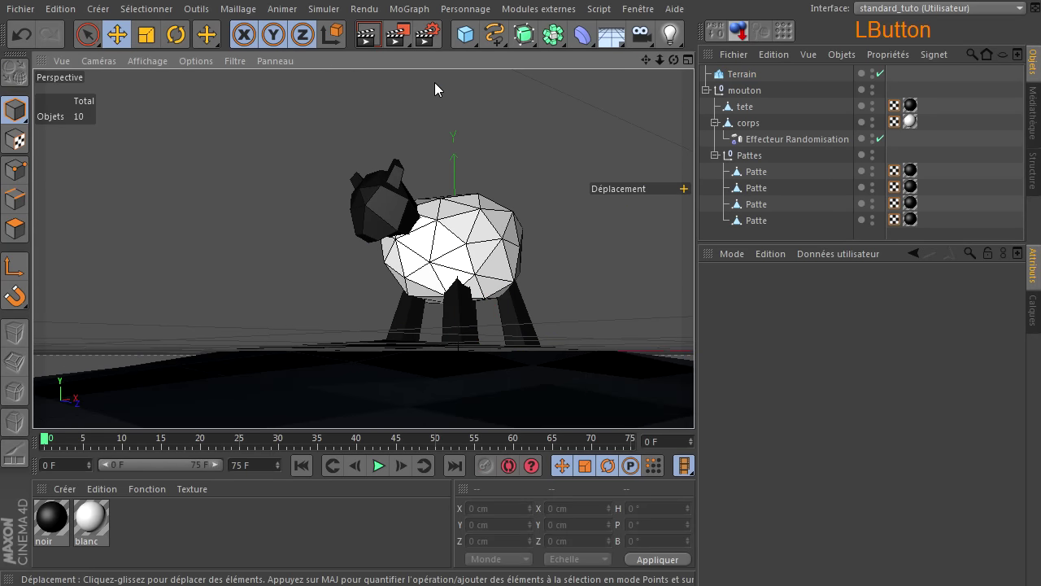
{"action": "left_click", "coordinate": [366, 34]}
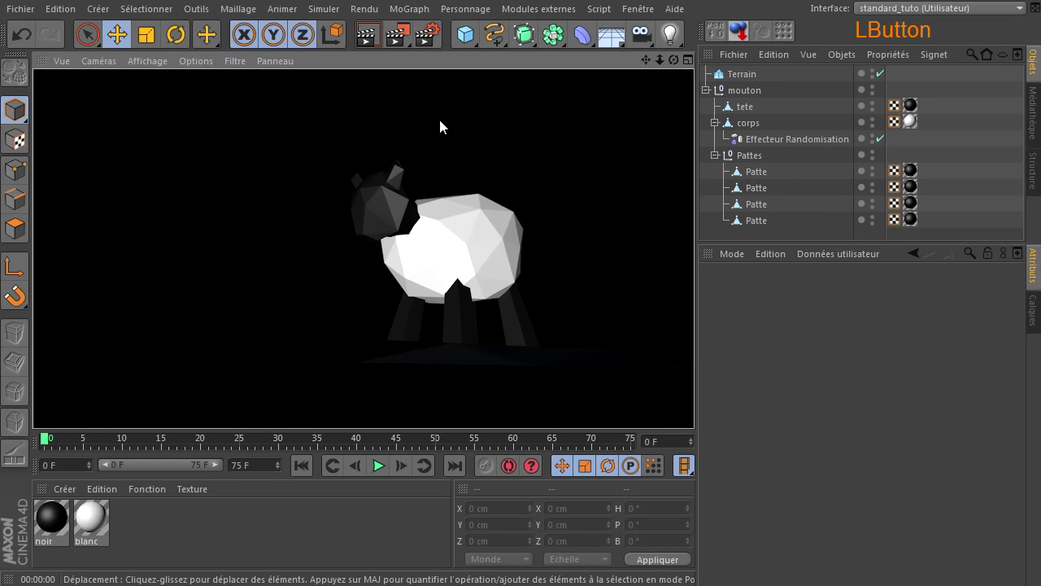
{"action": "left_click", "coordinate": [569, 223]}
{"action": "left_click_drag", "start_coordinate": [673, 60], "coordinate": [694, 398]}
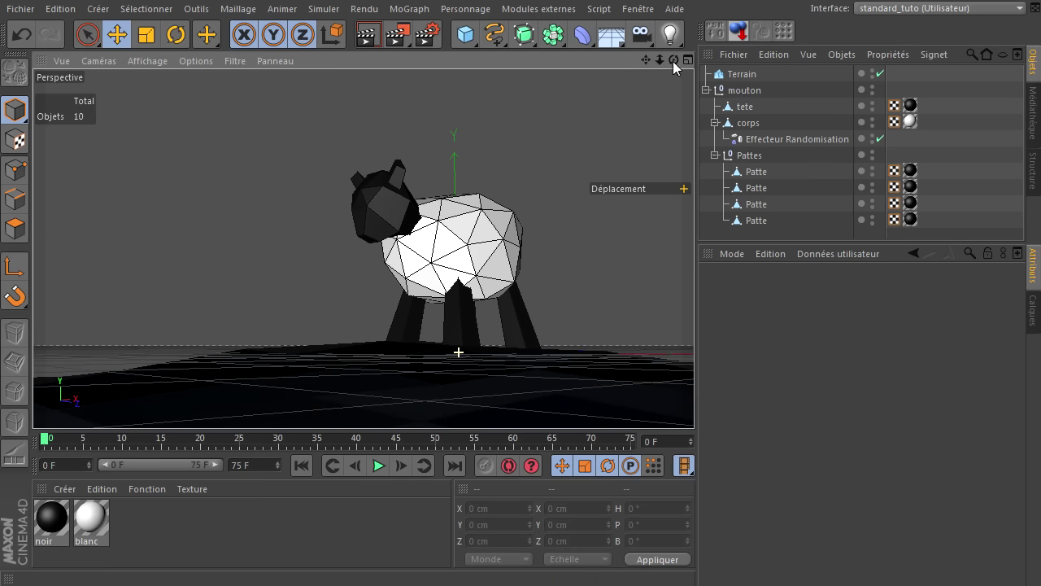
{"action": "left_click", "coordinate": [366, 35]}
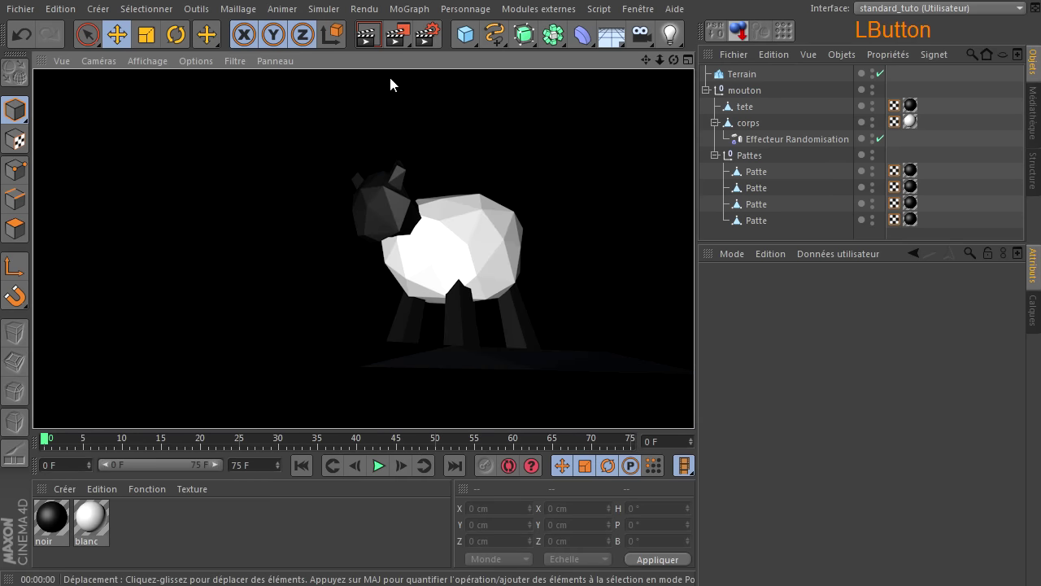
Create a new material and open it in the material editor
{"action": "left_click", "coordinate": [462, 224]}
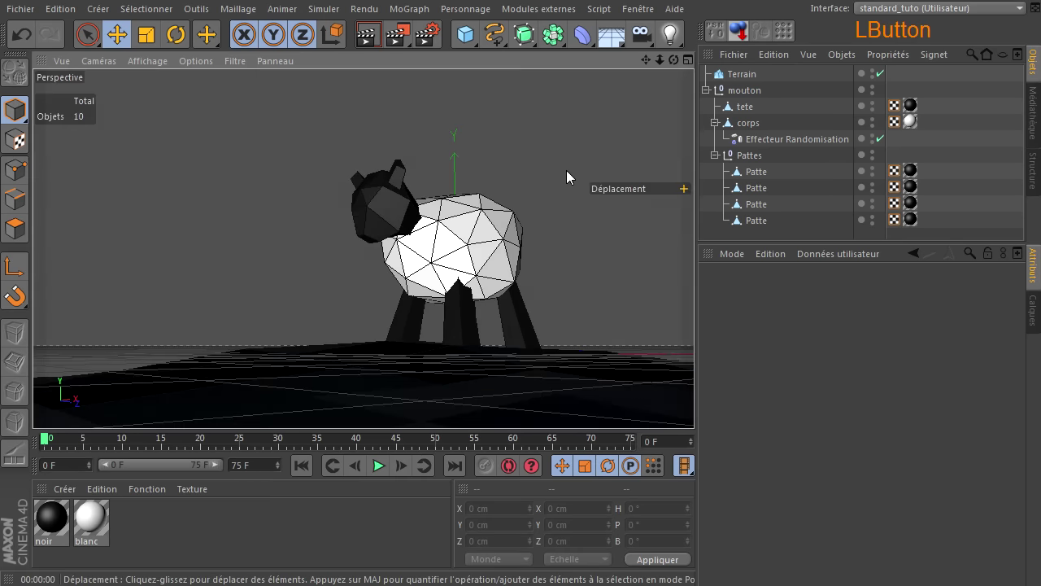
{"action": "double_click", "coordinate": [212, 538]}
{"action": "left_click", "coordinate": [47, 514]}
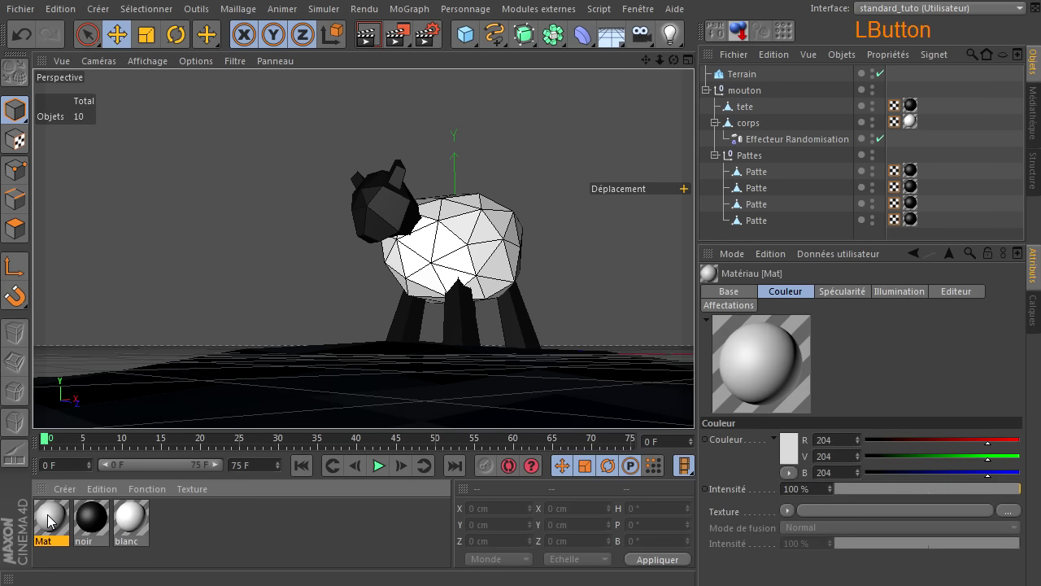
{"action": "double_click", "coordinate": [47, 514]}
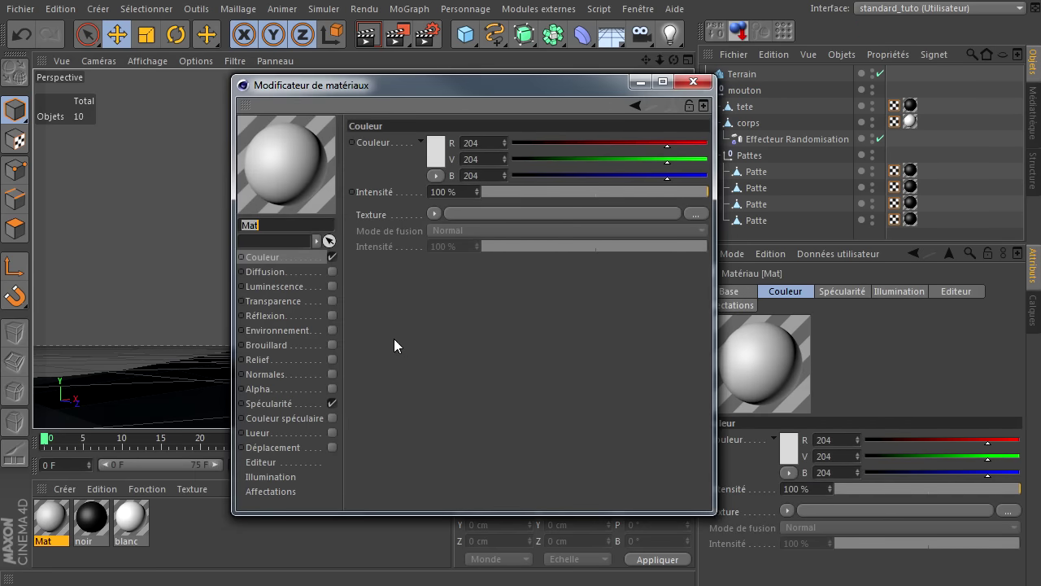
Set the new material's colour to green, RGB 8, 179, 59, and close the material editor
{"action": "left_click", "coordinate": [431, 149]}
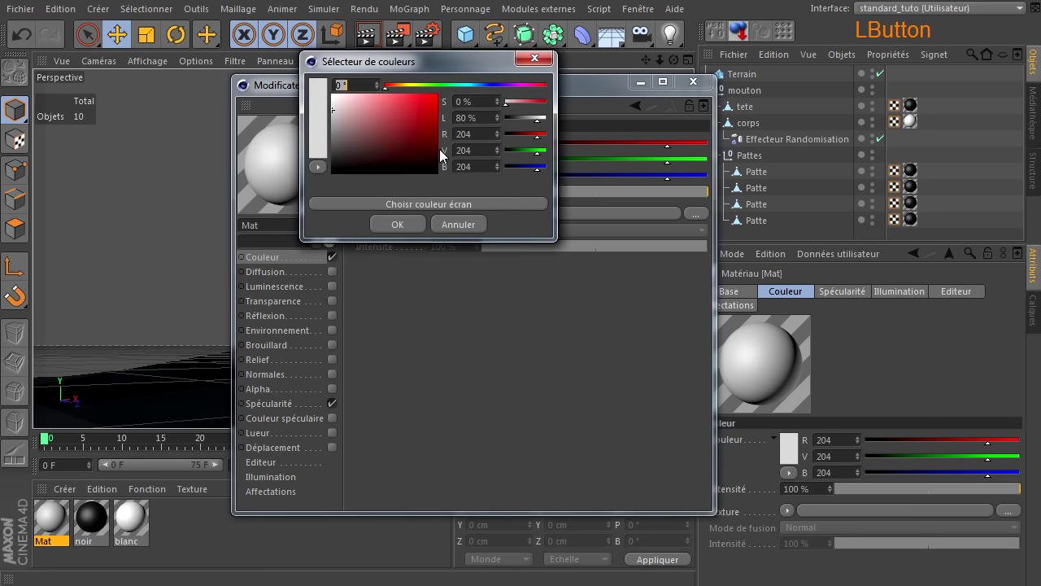
{"action": "left_click", "coordinate": [445, 85]}
{"action": "left_click_drag", "start_coordinate": [438, 92], "coordinate": [443, 122]}
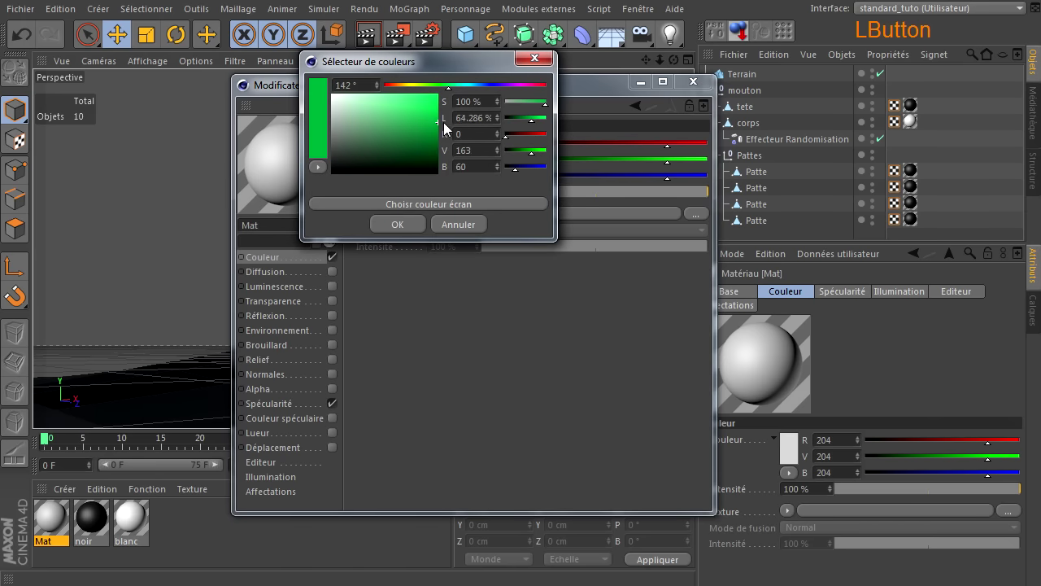
{"action": "left_click_drag", "start_coordinate": [450, 85], "coordinate": [446, 85]}
{"action": "left_click_drag", "start_coordinate": [432, 134], "coordinate": [433, 122]}
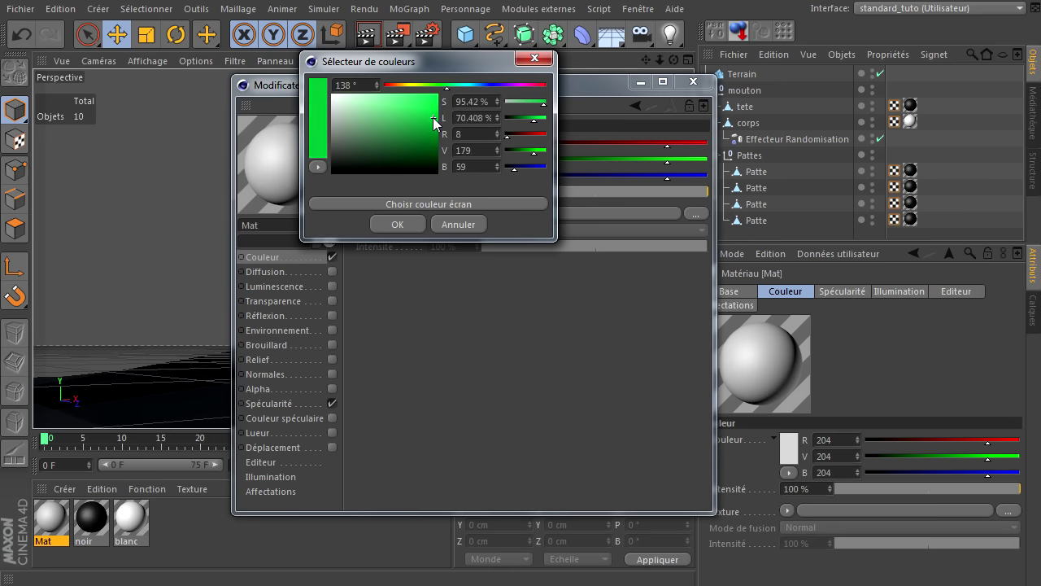
{"action": "left_click", "coordinate": [398, 226]}
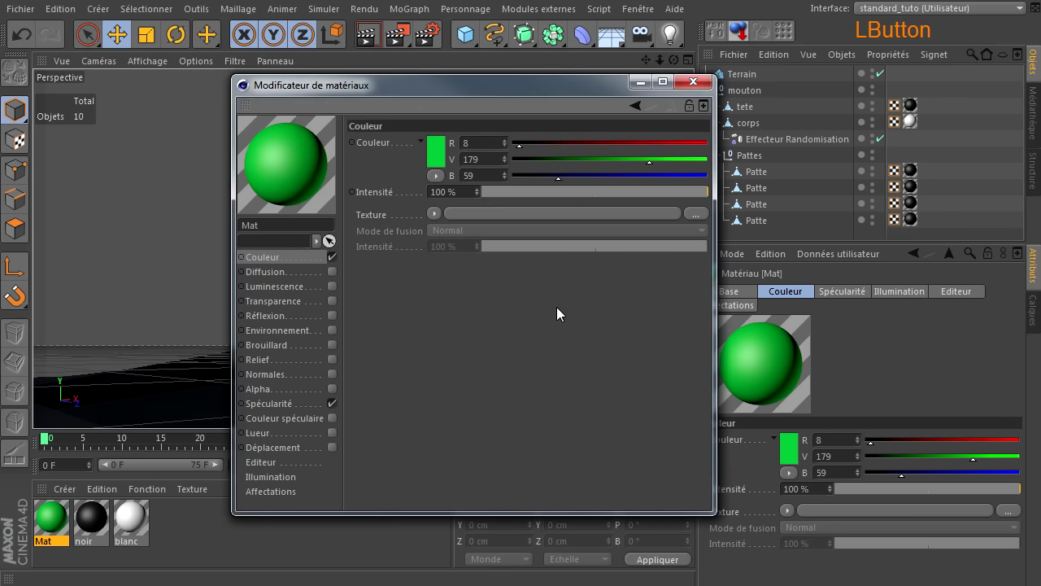
{"action": "left_click", "coordinate": [692, 82]}
Apply the green material to the Terrain object and render the view to check it
{"action": "left_click_drag", "start_coordinate": [760, 106], "coordinate": [743, 74]}
{"action": "left_click", "coordinate": [367, 32]}
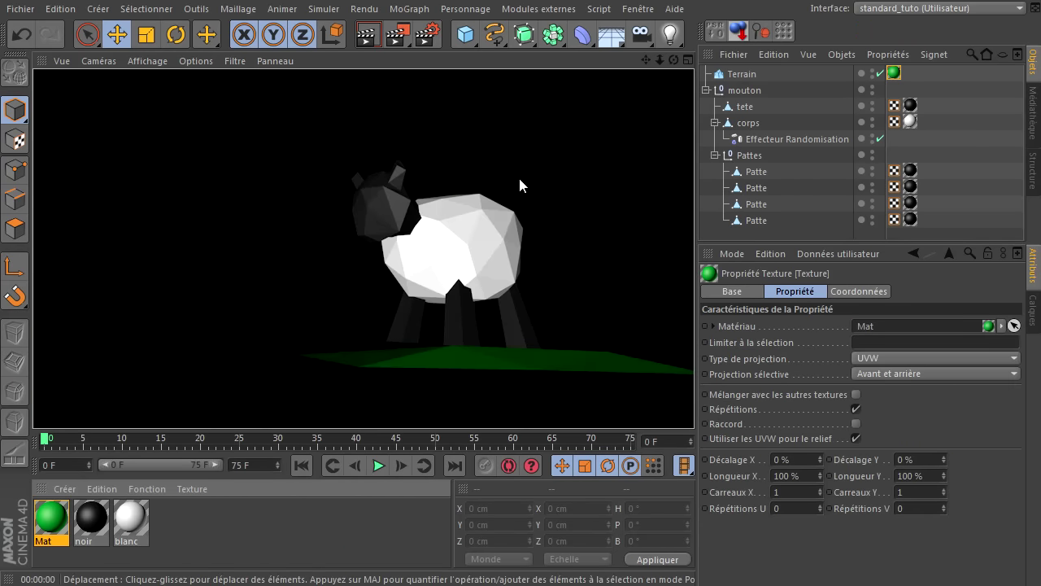
{"action": "left_click", "coordinate": [536, 186]}
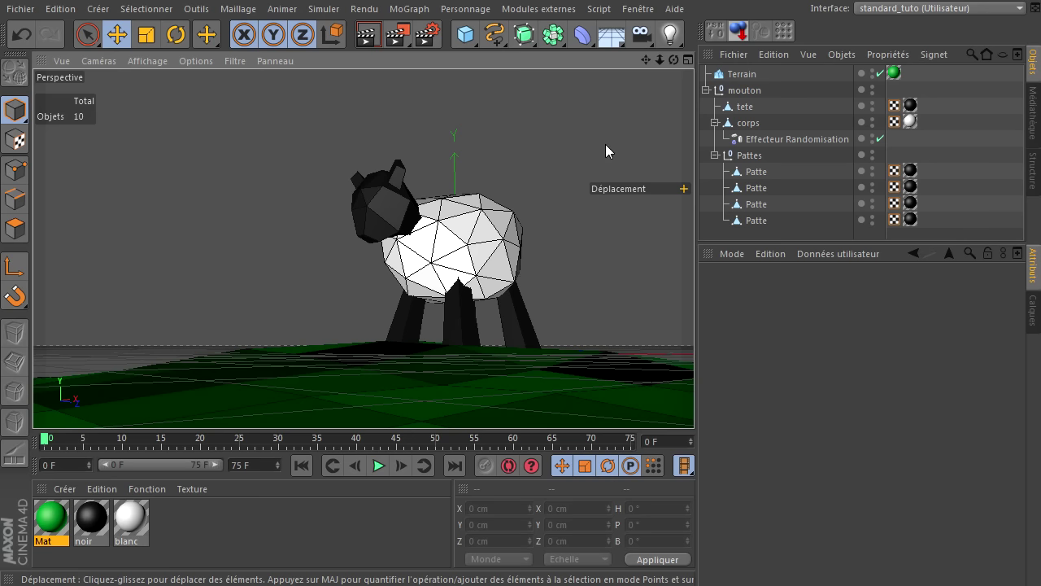
Add a camera at the current view and give it a Protection tag that locks its position, scale and rotation
{"action": "left_click", "coordinate": [642, 36]}
{"action": "left_click", "coordinate": [717, 53]}
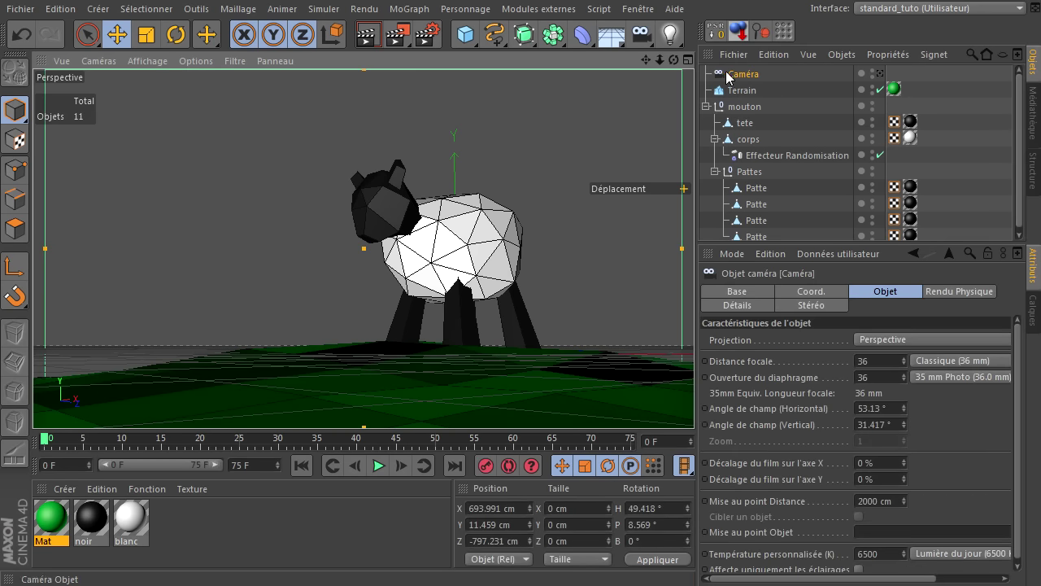
{"action": "right_click", "coordinate": [731, 78]}
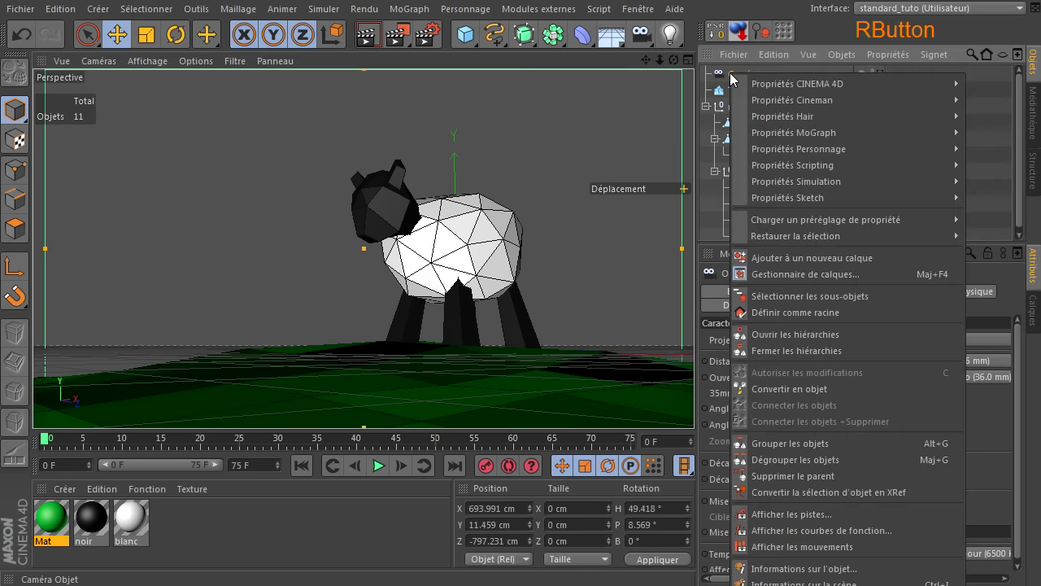
{"action": "mouse_move", "coordinate": [740, 82]}
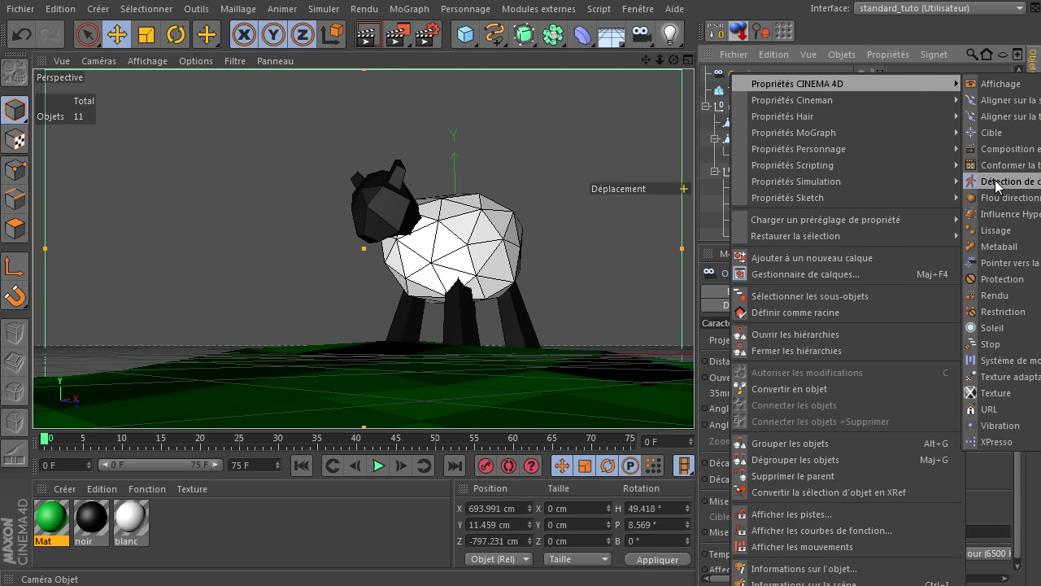
{"action": "left_click", "coordinate": [982, 281]}
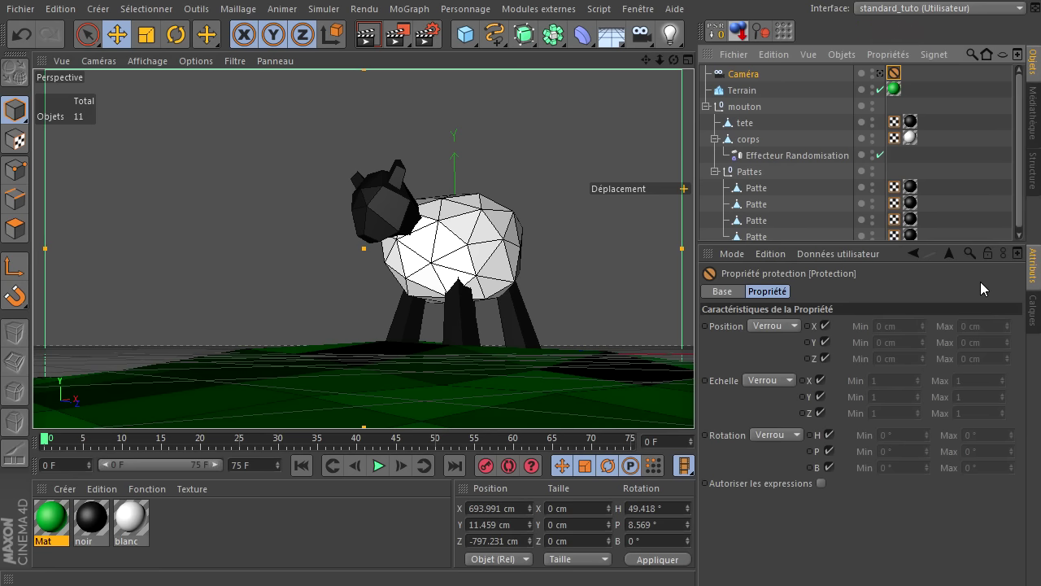
{"action": "left_click", "coordinate": [616, 128]}
Orbit the free view, look through the protected camera and return to the free view
{"action": "left_click_drag", "start_coordinate": [693, 398], "coordinate": [675, 61]}
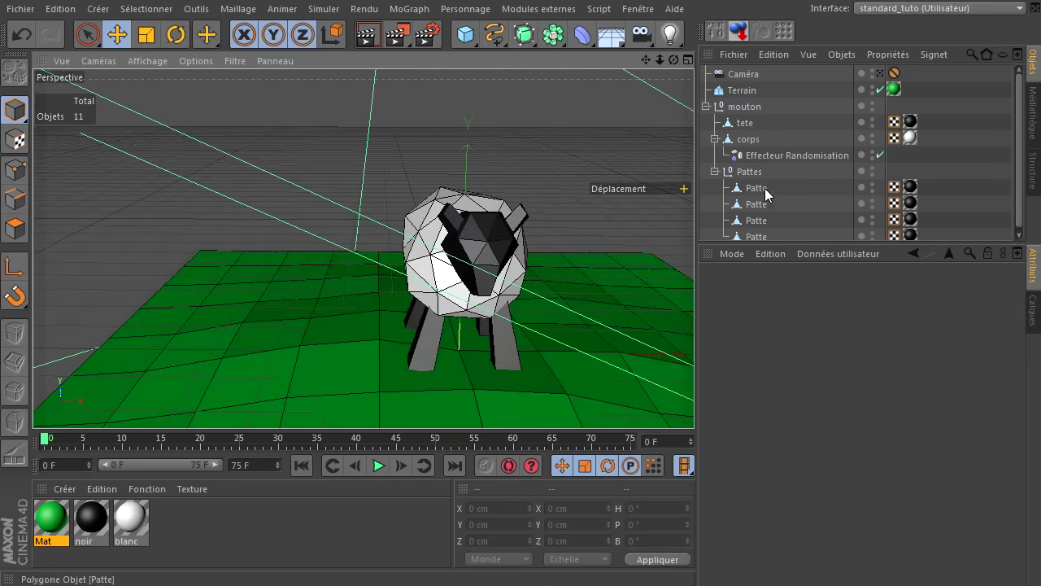
{"action": "left_click", "coordinate": [880, 74]}
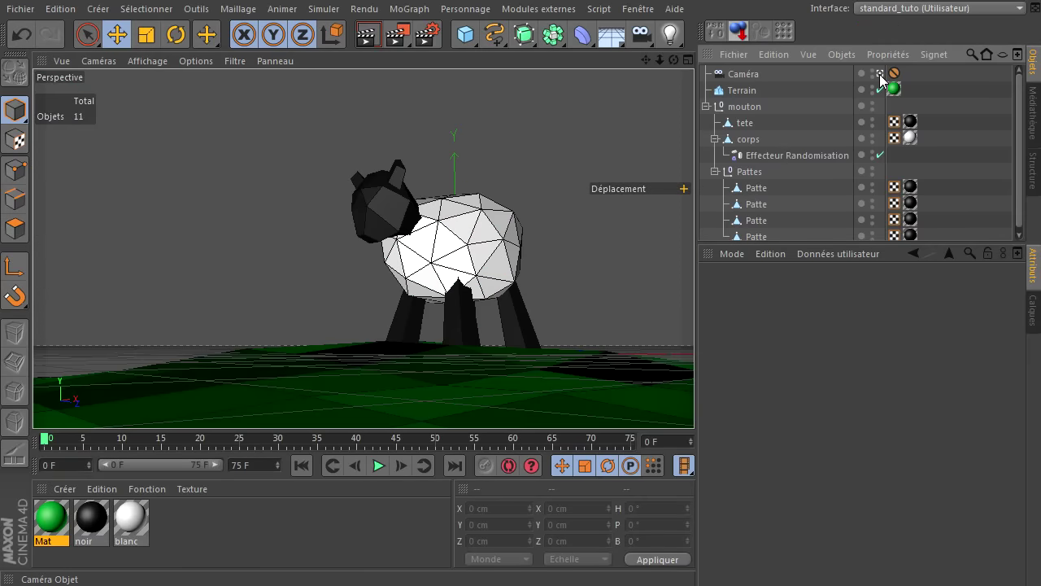
{"action": "left_click", "coordinate": [881, 74]}
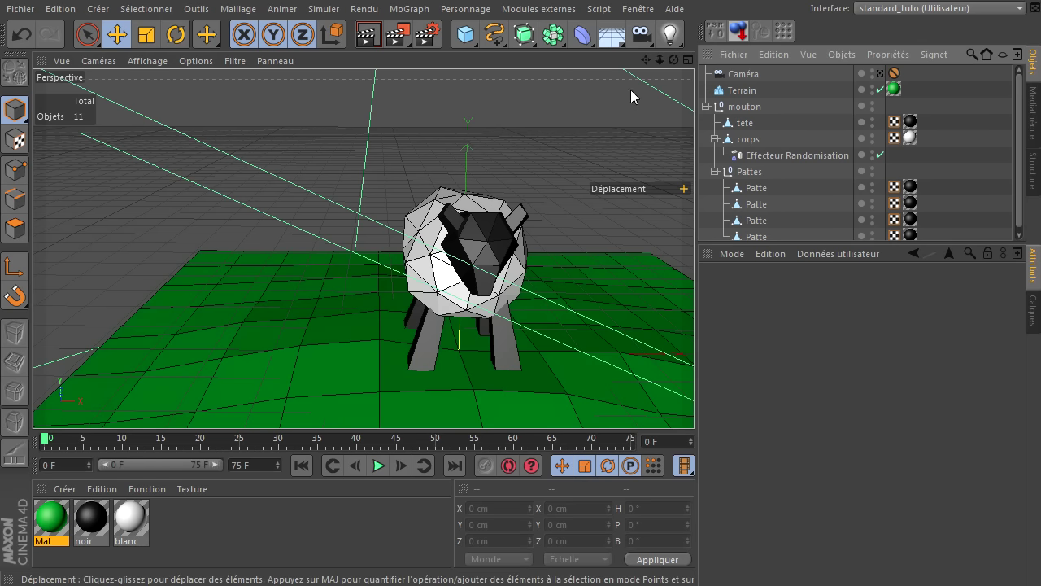
Render the free view from two different angles around the sheep
{"action": "left_click_drag", "start_coordinate": [674, 60], "coordinate": [693, 399]}
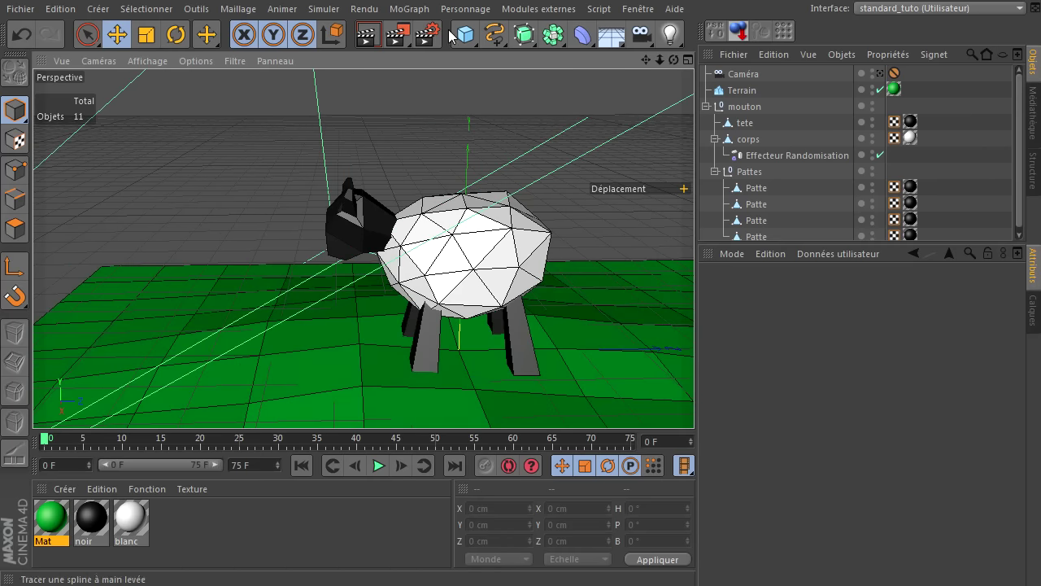
{"action": "left_click", "coordinate": [367, 32]}
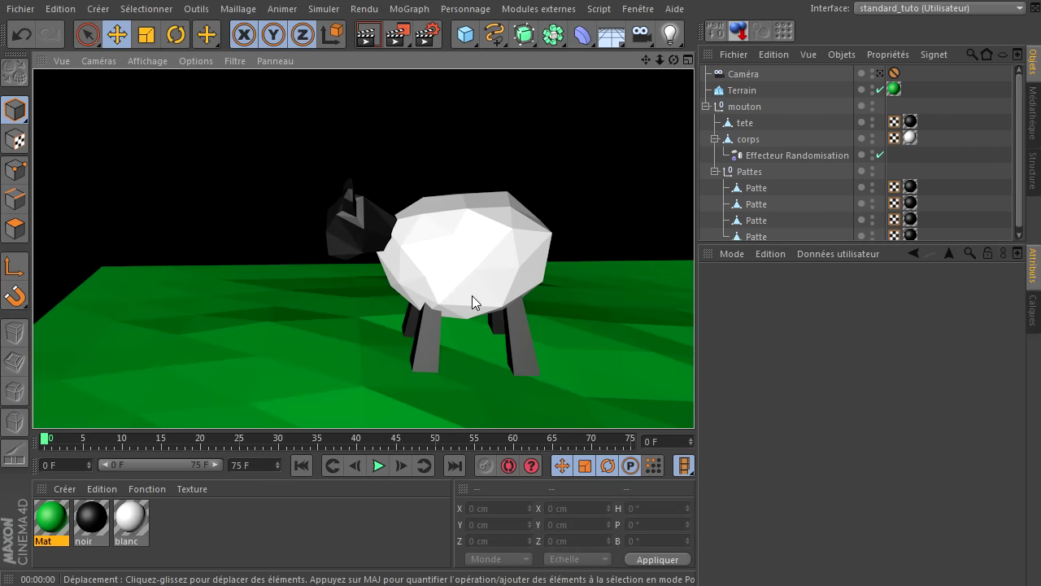
{"action": "left_click_drag", "start_coordinate": [674, 60], "coordinate": [694, 399]}
{"action": "left_click", "coordinate": [368, 35]}
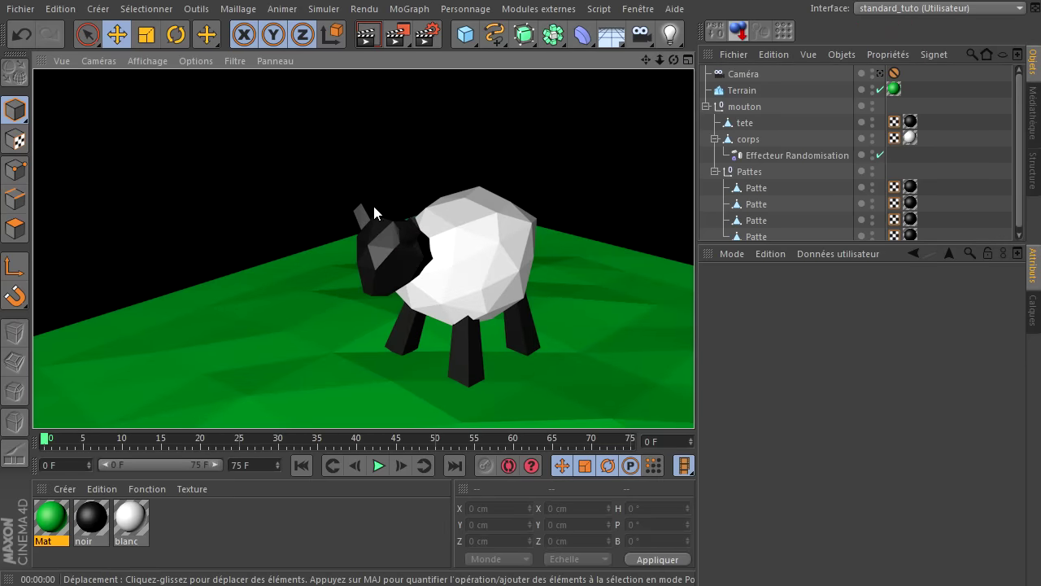
Add a background object (Arrière plan) to the scene and switch the viewport to the protected camera
{"action": "left_click_drag", "start_coordinate": [610, 34], "coordinate": [685, 165]}
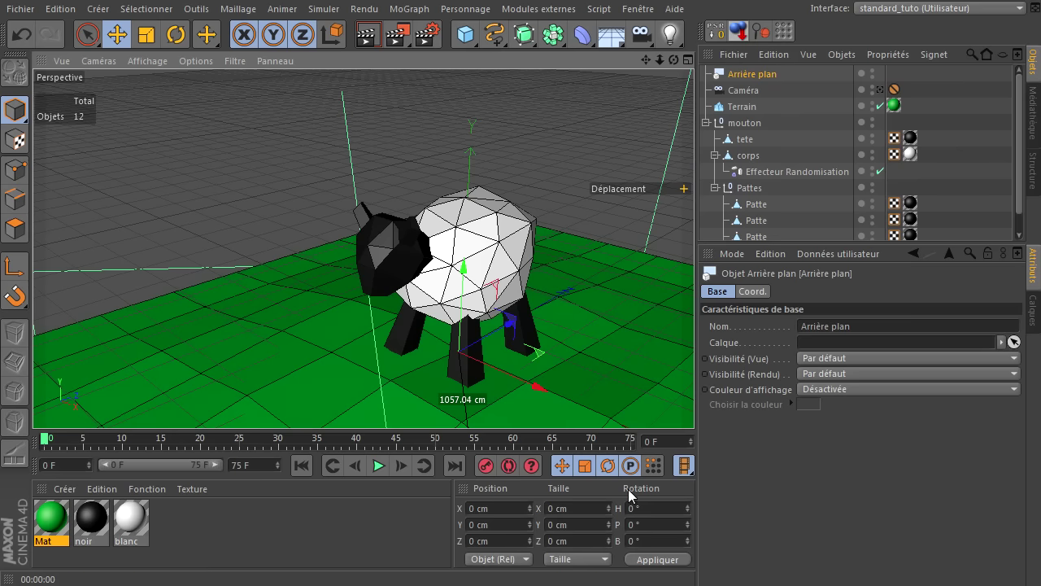
{"action": "left_click", "coordinate": [880, 90]}
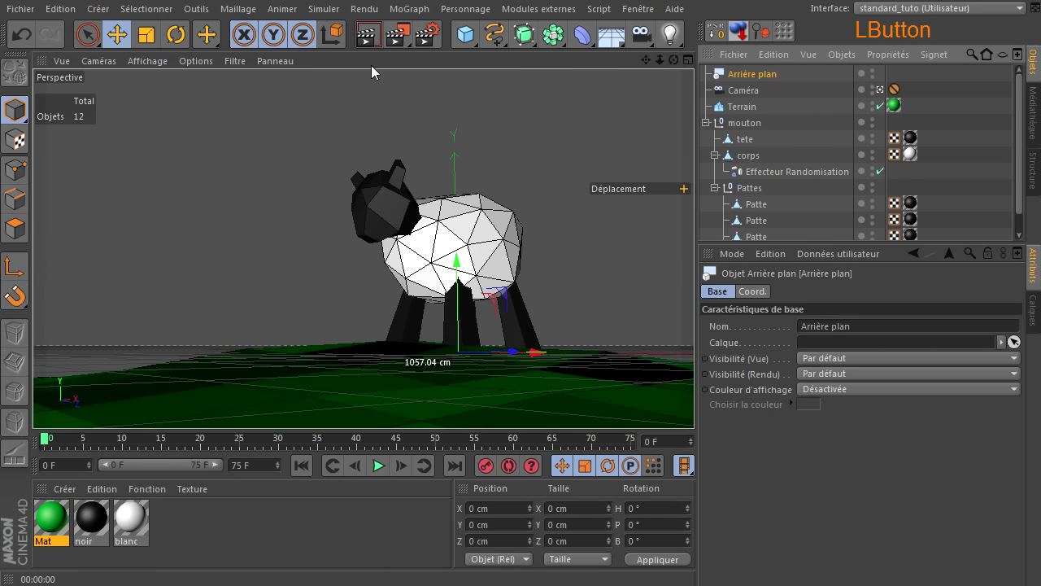
Create another material for the background and turn off its specularity
{"action": "double_click", "coordinate": [241, 530]}
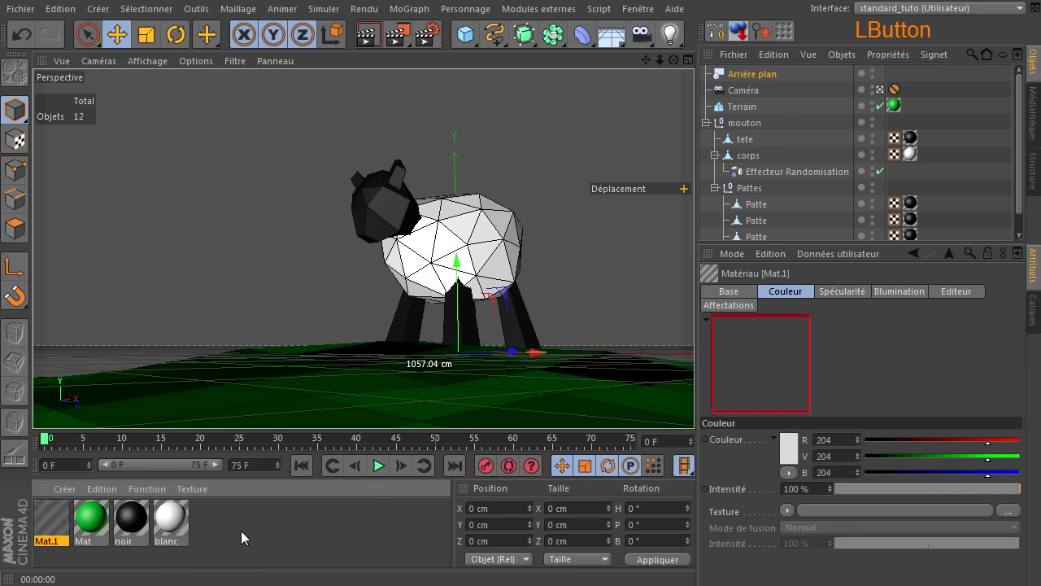
{"action": "double_click", "coordinate": [51, 522]}
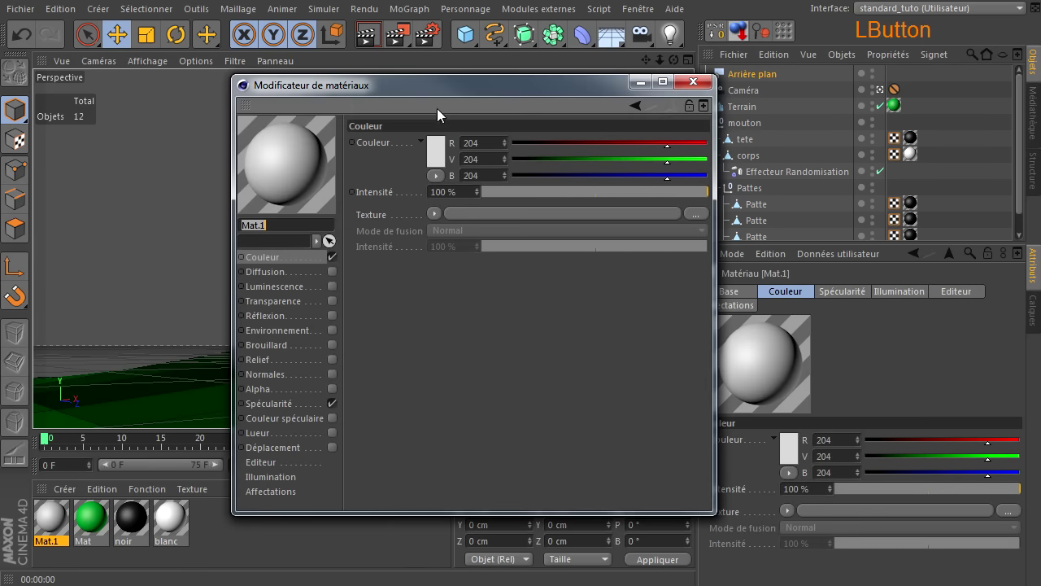
{"action": "left_click_drag", "start_coordinate": [450, 87], "coordinate": [716, 104]}
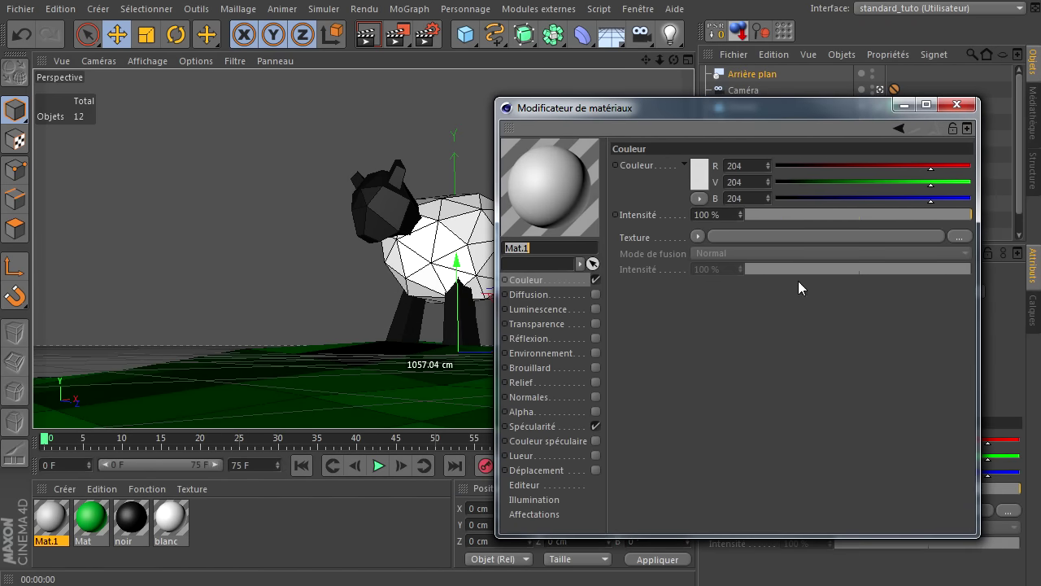
{"action": "left_click", "coordinate": [594, 426]}
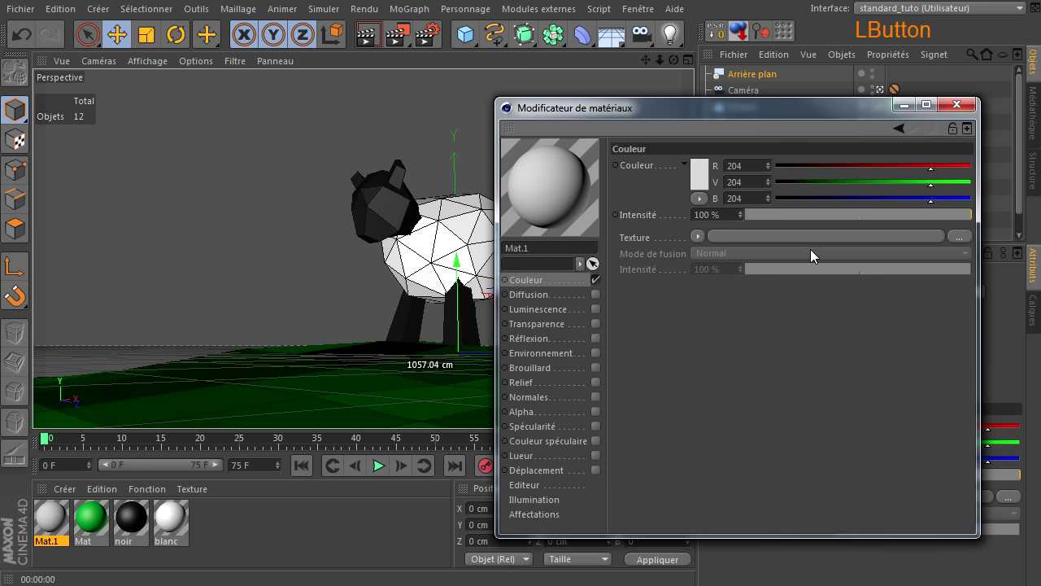
Load a gradient (Dégradé) texture in the material's colour channel and set its type to 2D - V
{"action": "left_click", "coordinate": [533, 286]}
{"action": "left_click", "coordinate": [699, 236]}
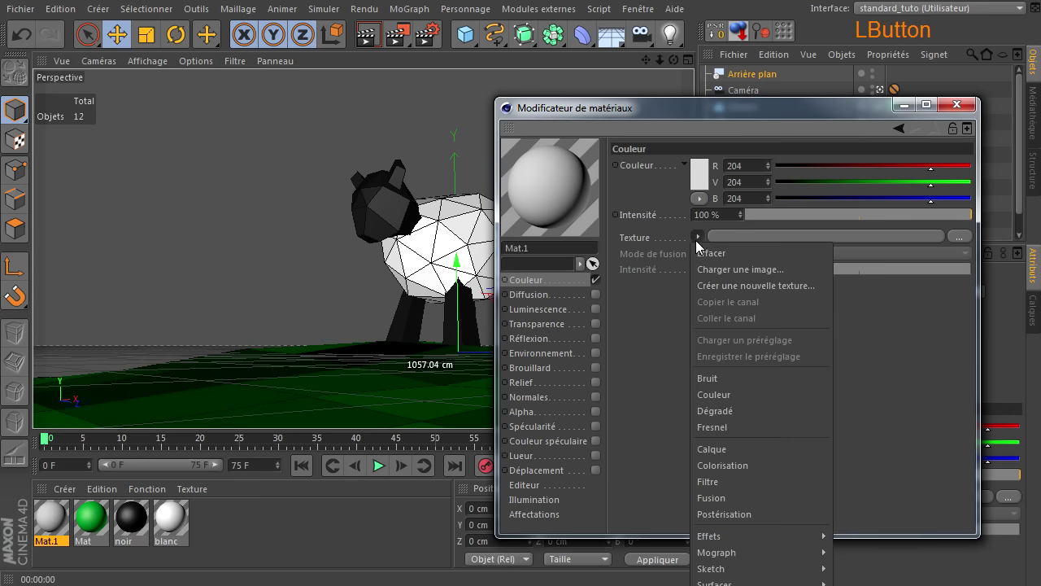
{"action": "left_click", "coordinate": [720, 410]}
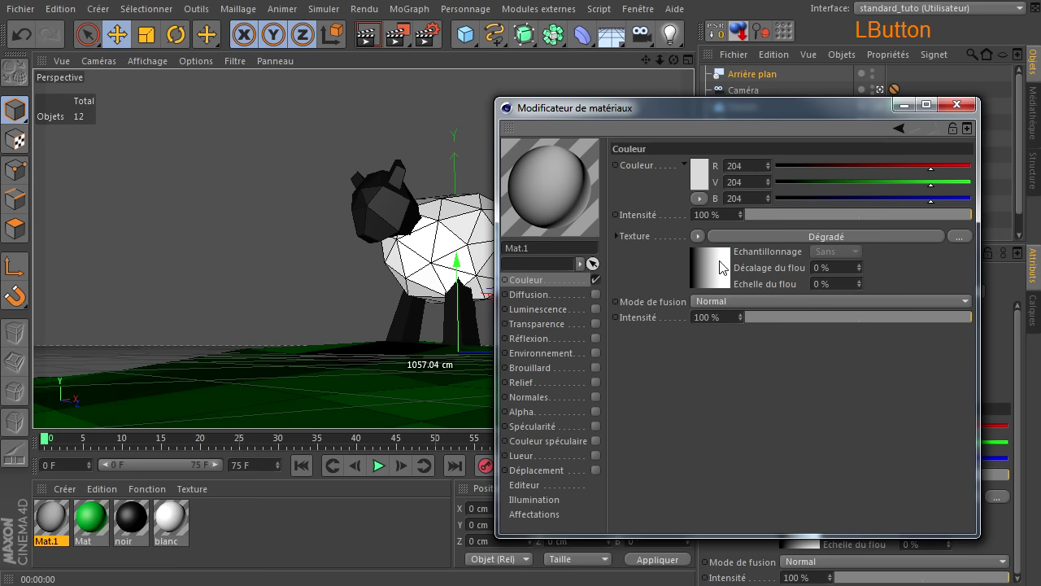
{"action": "left_click", "coordinate": [738, 235]}
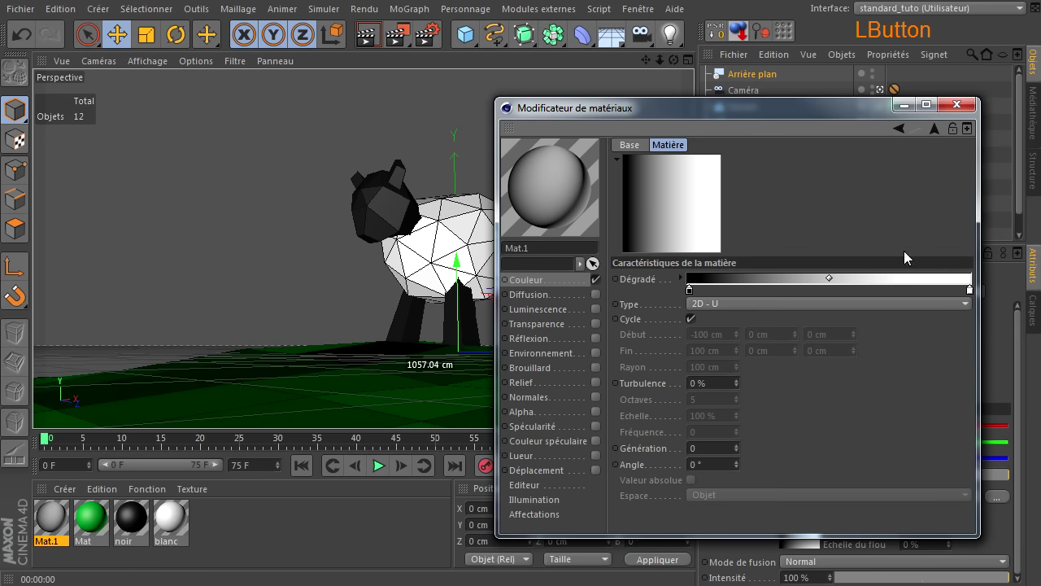
{"action": "left_click", "coordinate": [731, 301]}
{"action": "left_click", "coordinate": [719, 335]}
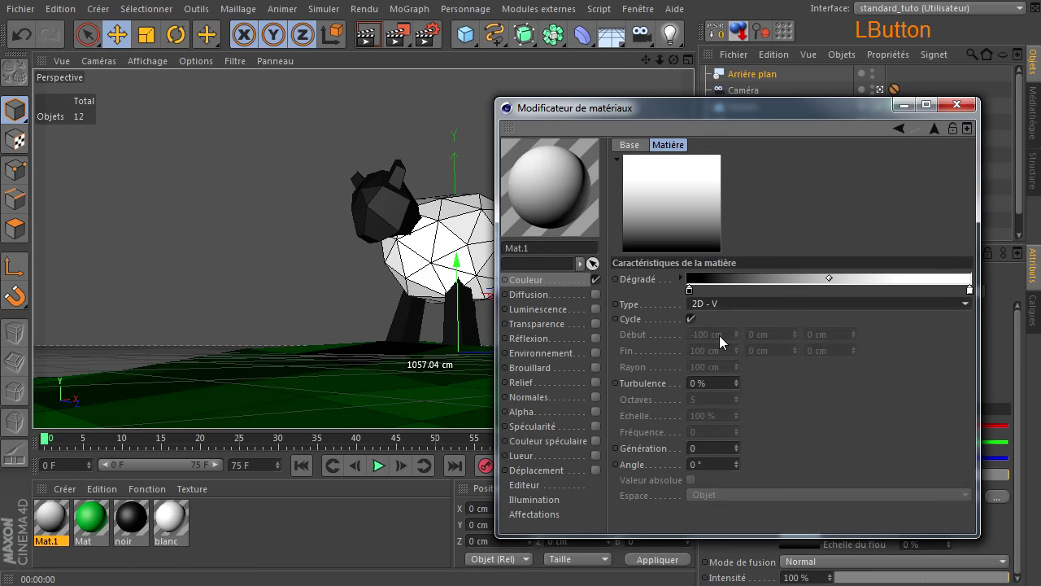
Set the gradient's black start knot to light cyan, RGB 31, 201, 231
{"action": "left_click_drag", "start_coordinate": [799, 110], "coordinate": [680, 70]}
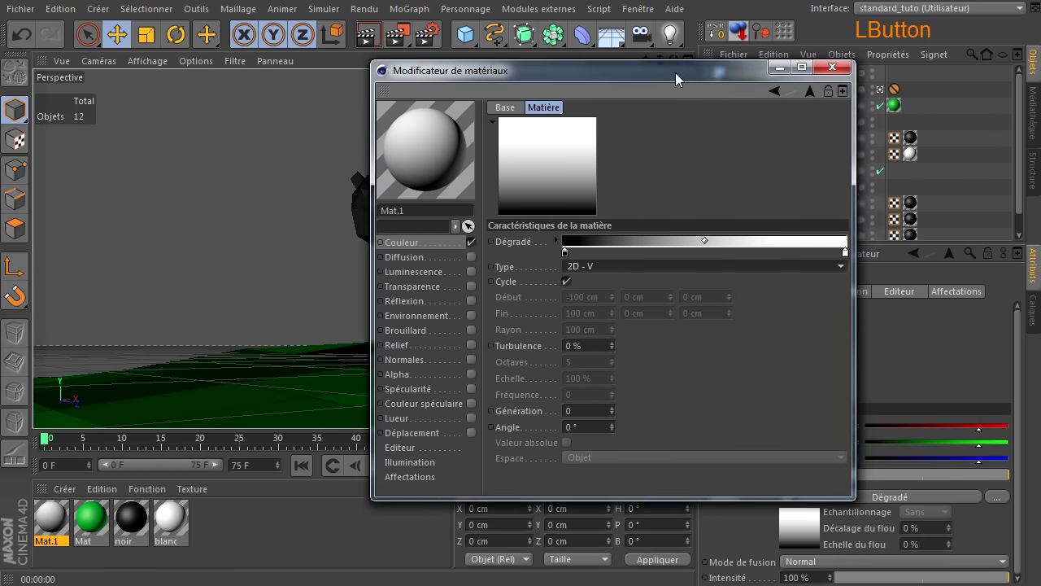
{"action": "double_click", "coordinate": [570, 250]}
{"action": "left_click", "coordinate": [614, 188]}
{"action": "left_click_drag", "start_coordinate": [615, 188], "coordinate": [565, 205]}
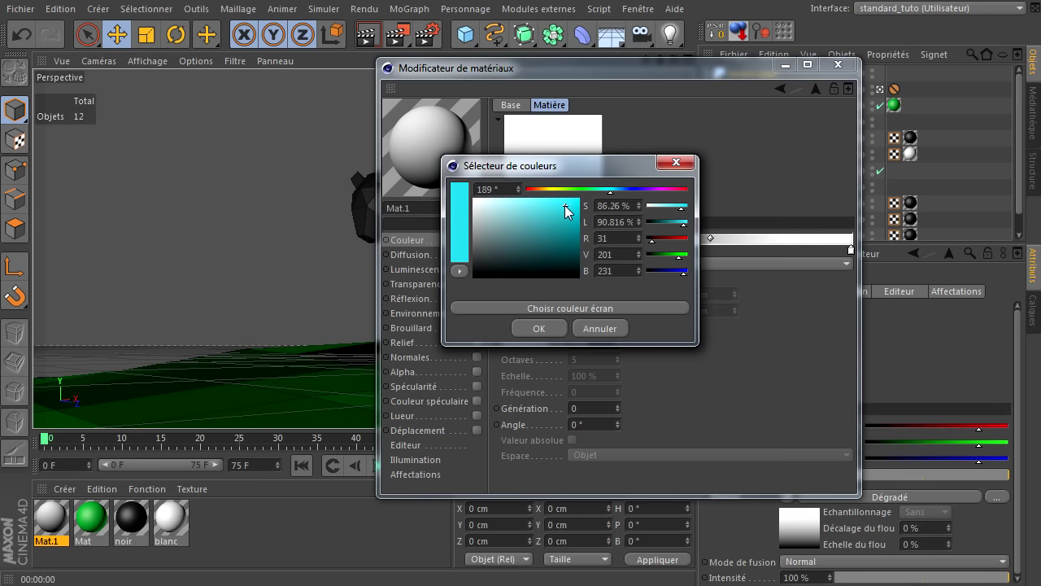
{"action": "left_click", "coordinate": [537, 328]}
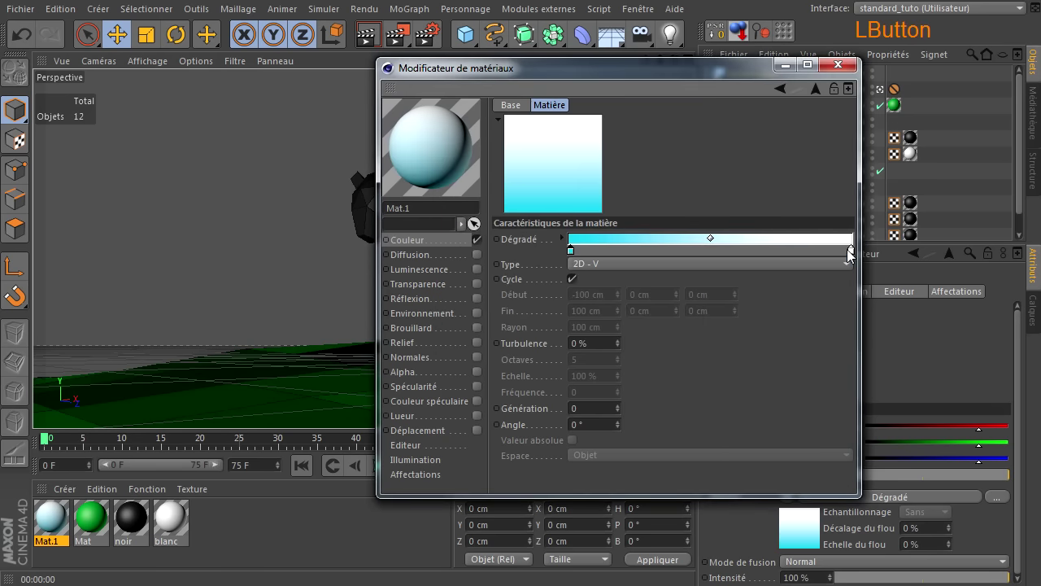
Set the gradient's white end knot to a darker blue, RGB 23, 176, 218, and close the material editor
{"action": "double_click", "coordinate": [849, 251]}
{"action": "left_click_drag", "start_coordinate": [896, 186], "coordinate": [891, 186]}
{"action": "left_click_drag", "start_coordinate": [843, 210], "coordinate": [847, 211]}
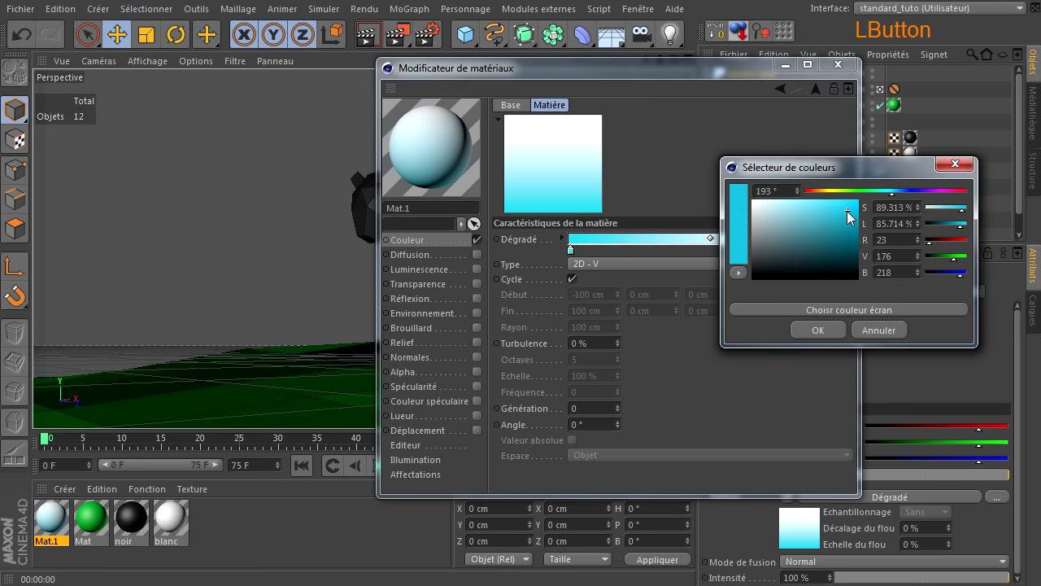
{"action": "left_click", "coordinate": [818, 331]}
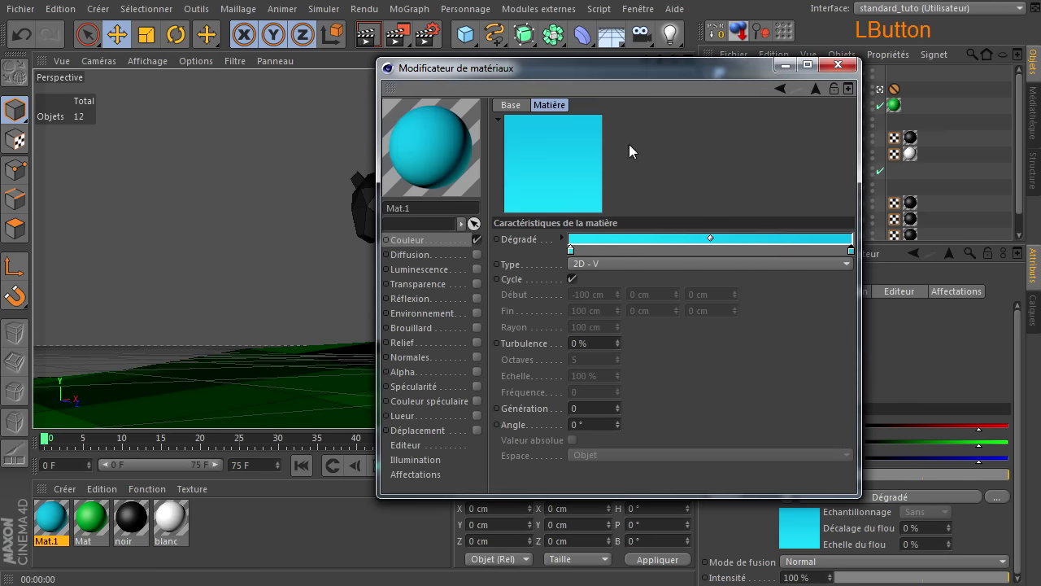
{"action": "left_click", "coordinate": [851, 71]}
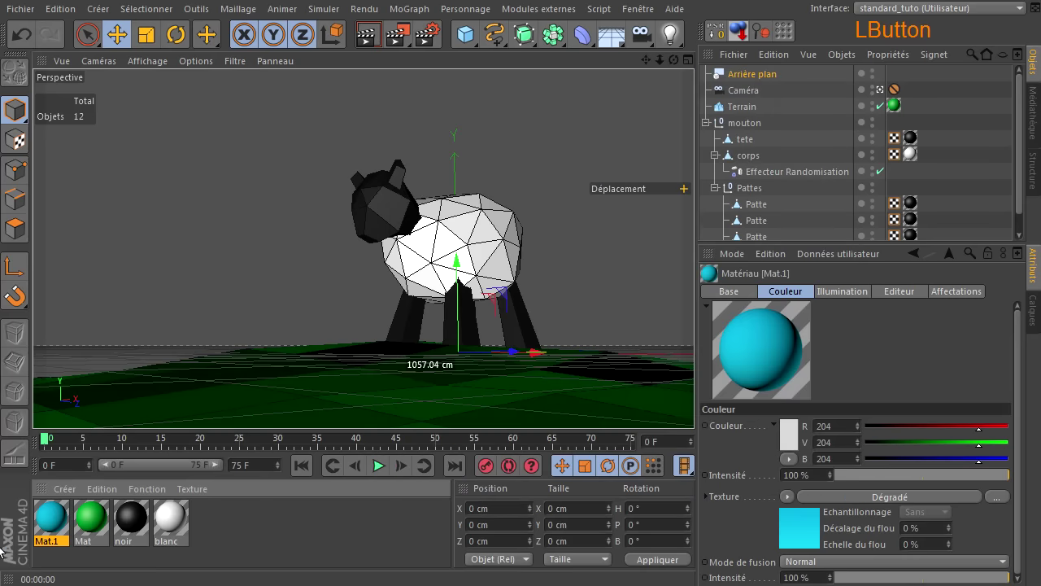
Apply the blue gradient material to the Arrière plan background object and render the view
{"action": "left_click_drag", "start_coordinate": [851, 141], "coordinate": [753, 74]}
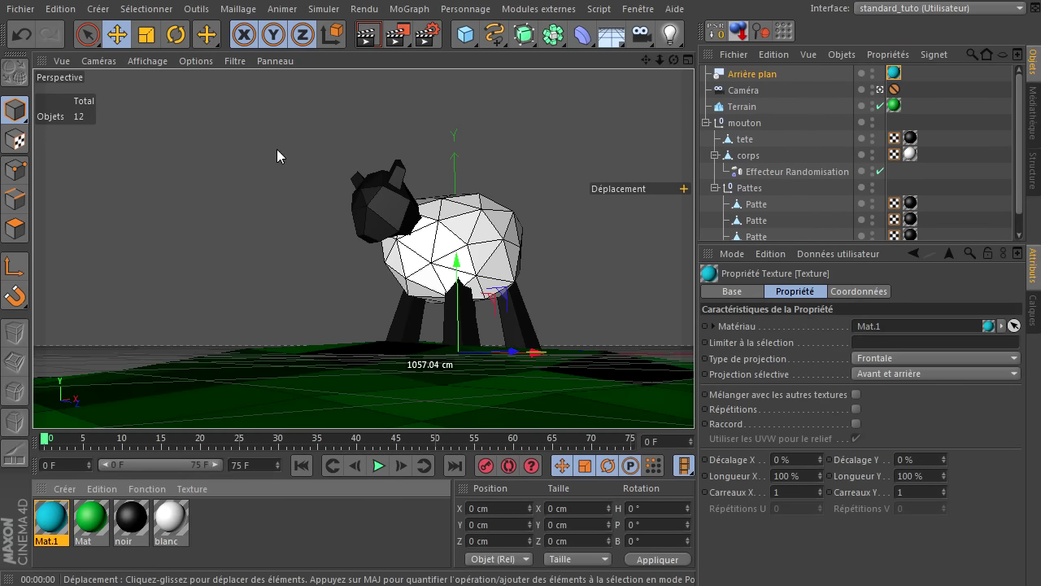
{"action": "left_click", "coordinate": [382, 35]}
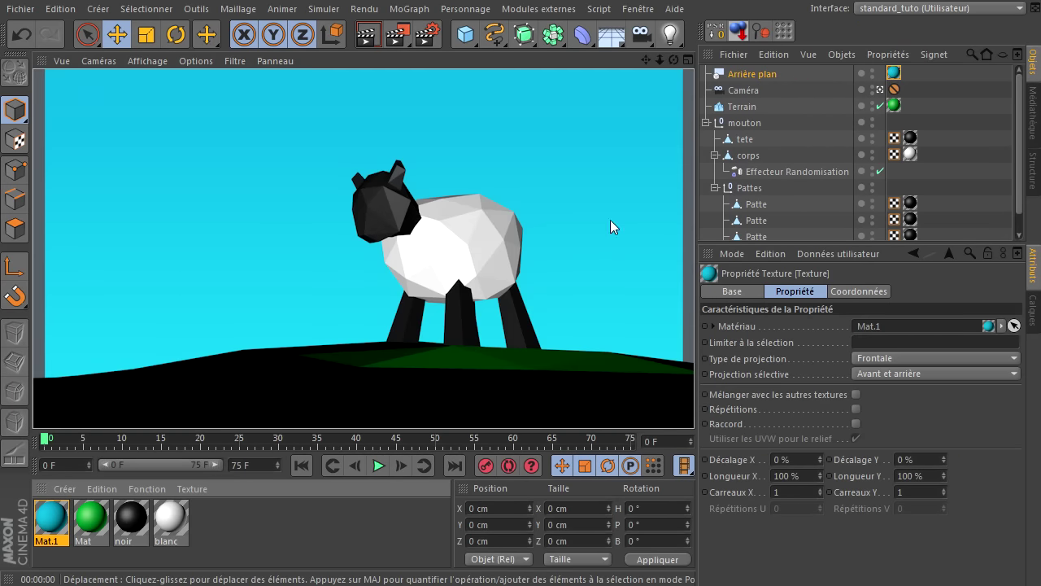
Lighten the first knot of the background material's gradient to RGB 65, 217, 244
{"action": "left_click", "coordinate": [41, 514]}
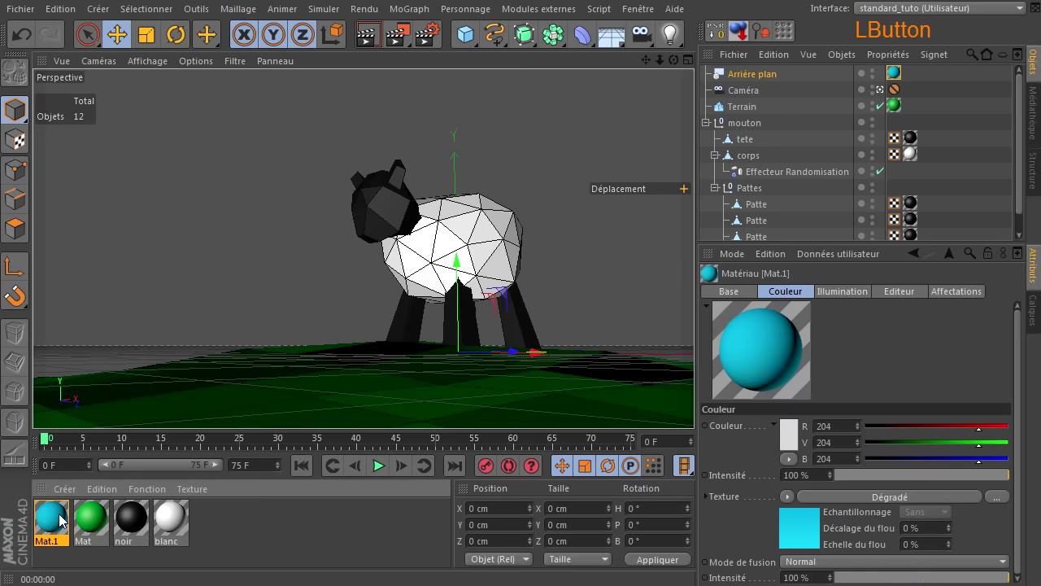
{"action": "double_click", "coordinate": [53, 514]}
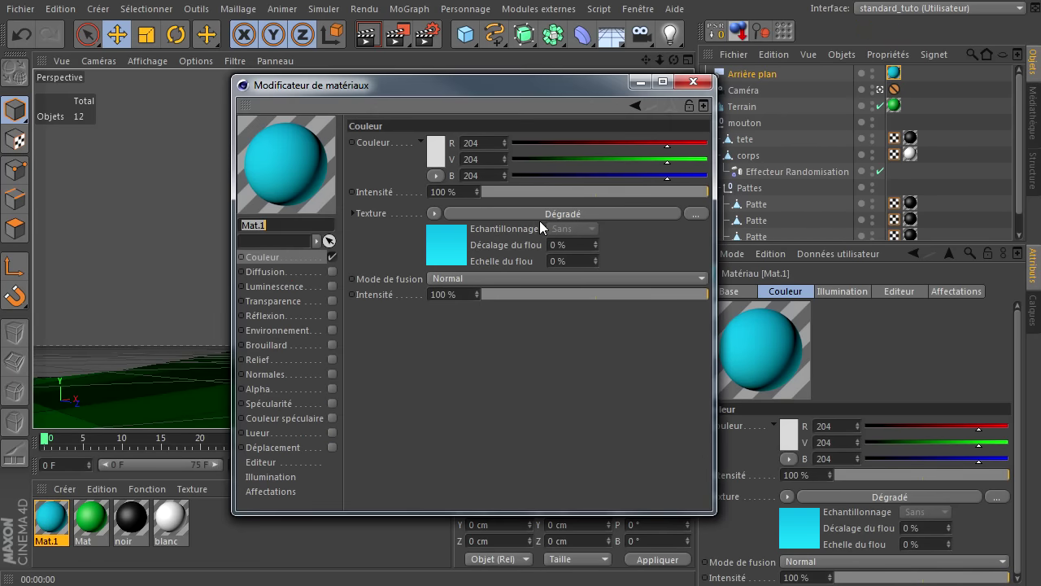
{"action": "left_click", "coordinate": [544, 221]}
{"action": "double_click", "coordinate": [562, 256]}
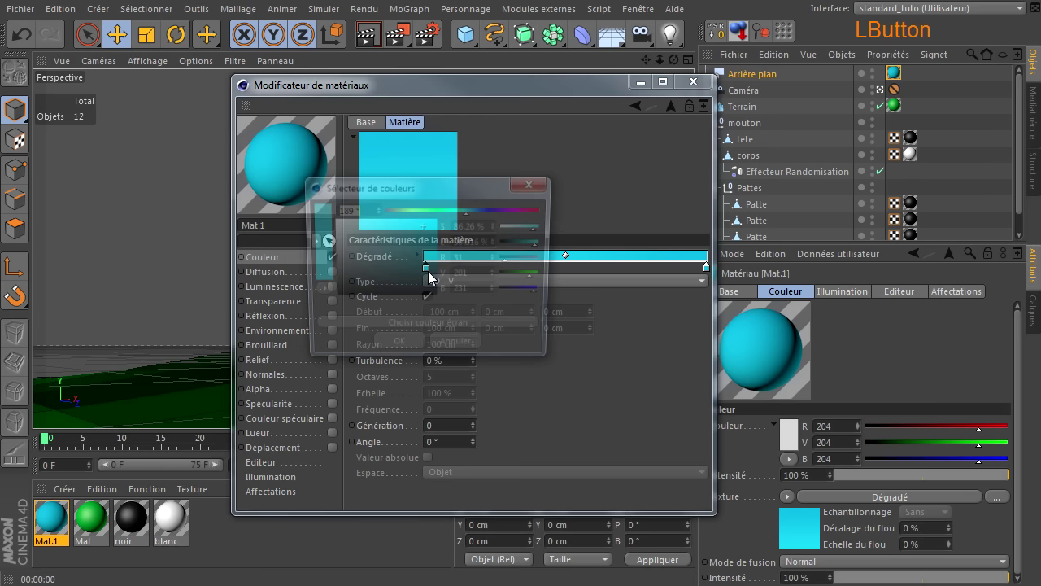
{"action": "left_click", "coordinate": [409, 222]}
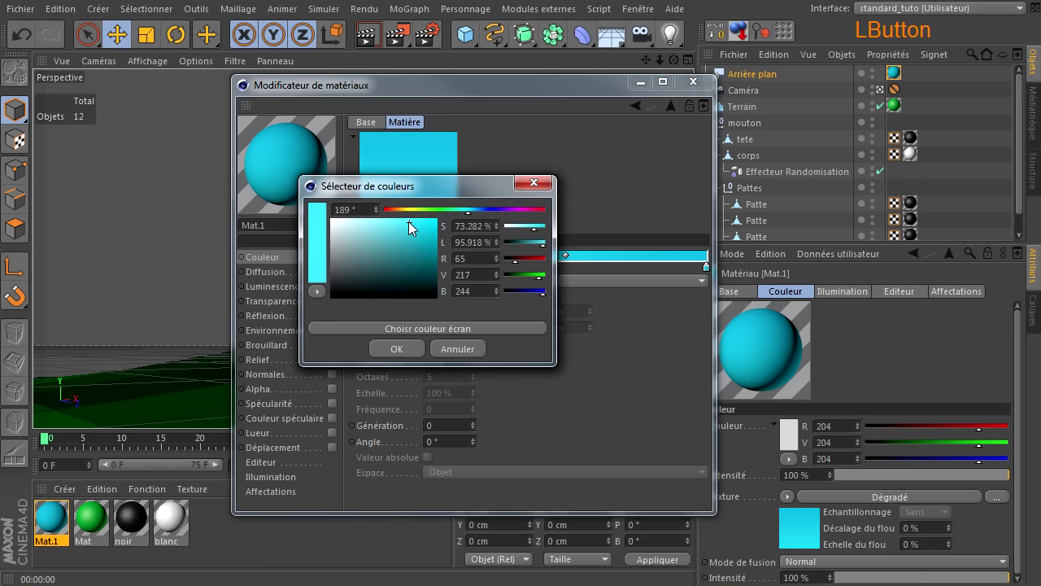
{"action": "left_click", "coordinate": [392, 348]}
Darken the gradient's end knot to RGB 14, 139, 174, close the material editor and render the view
{"action": "double_click", "coordinate": [706, 267]}
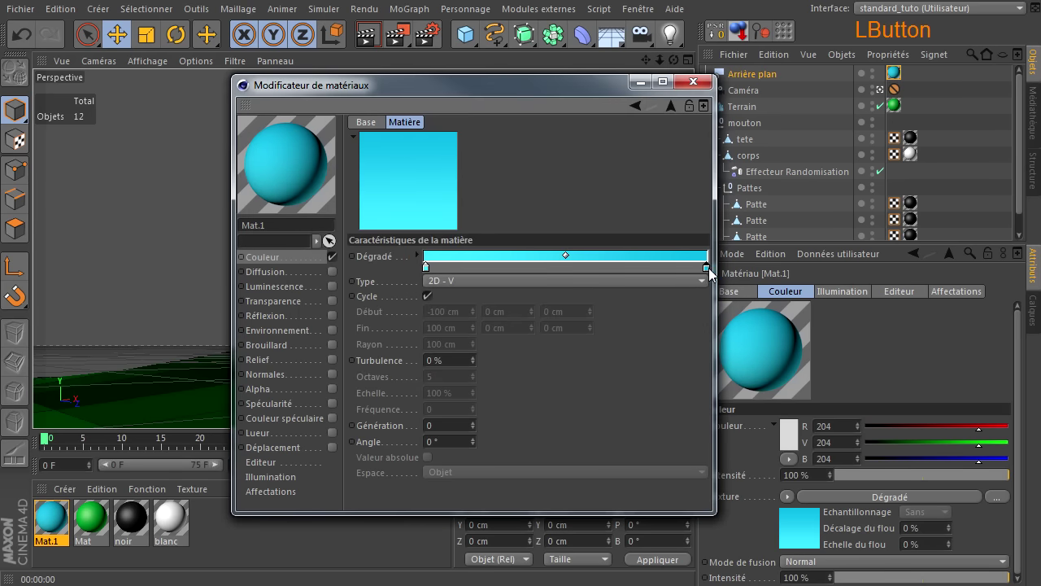
{"action": "left_click_drag", "start_coordinate": [698, 236], "coordinate": [708, 241]}
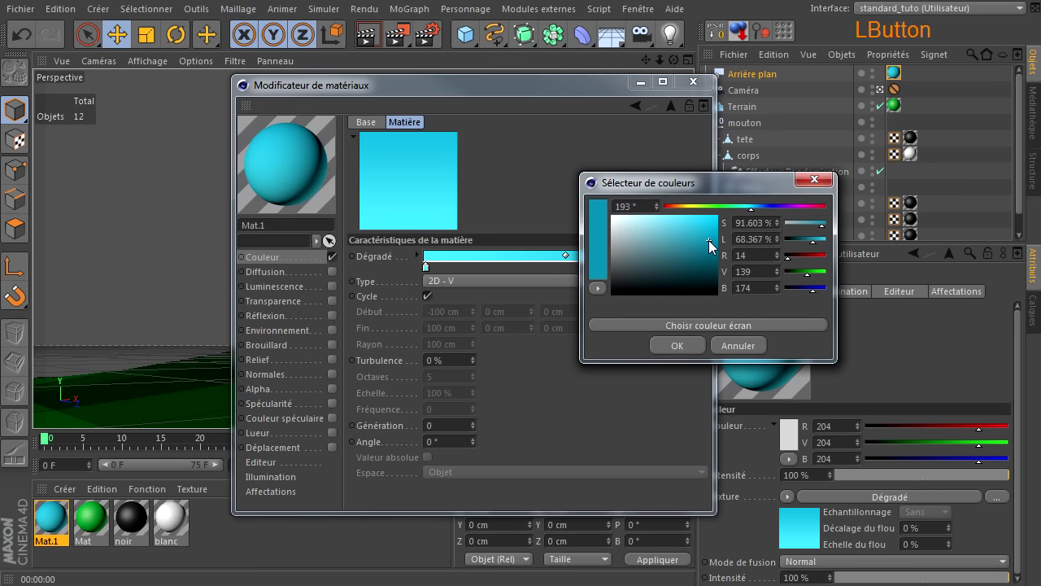
{"action": "left_click", "coordinate": [675, 345]}
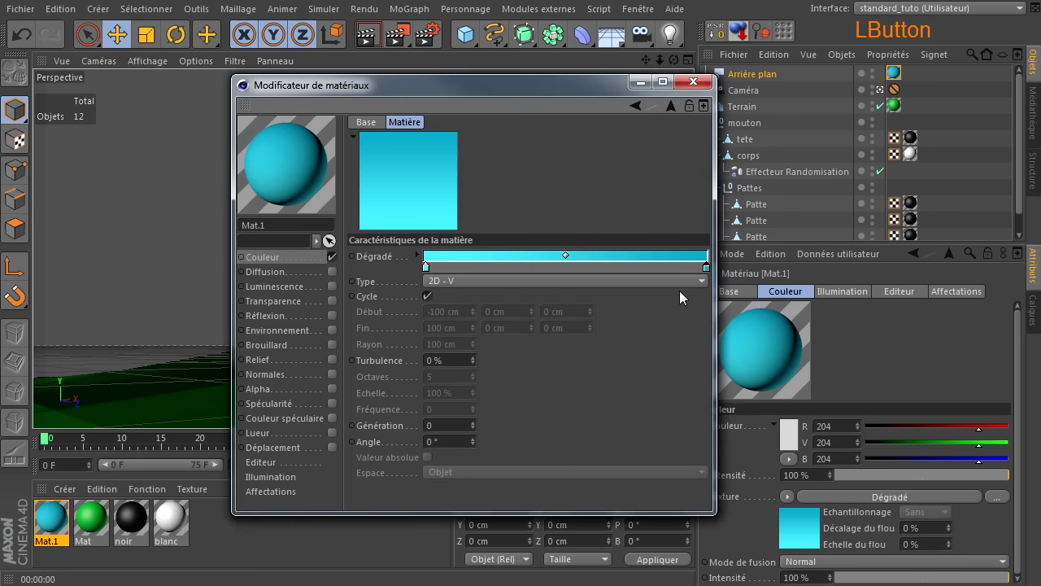
{"action": "left_click", "coordinate": [692, 81]}
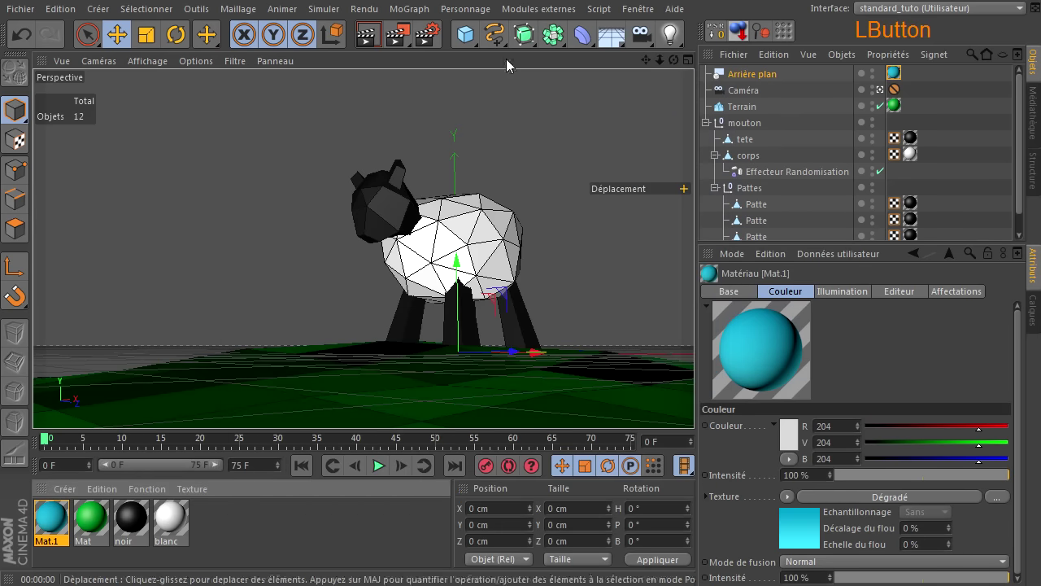
{"action": "left_click", "coordinate": [370, 35]}
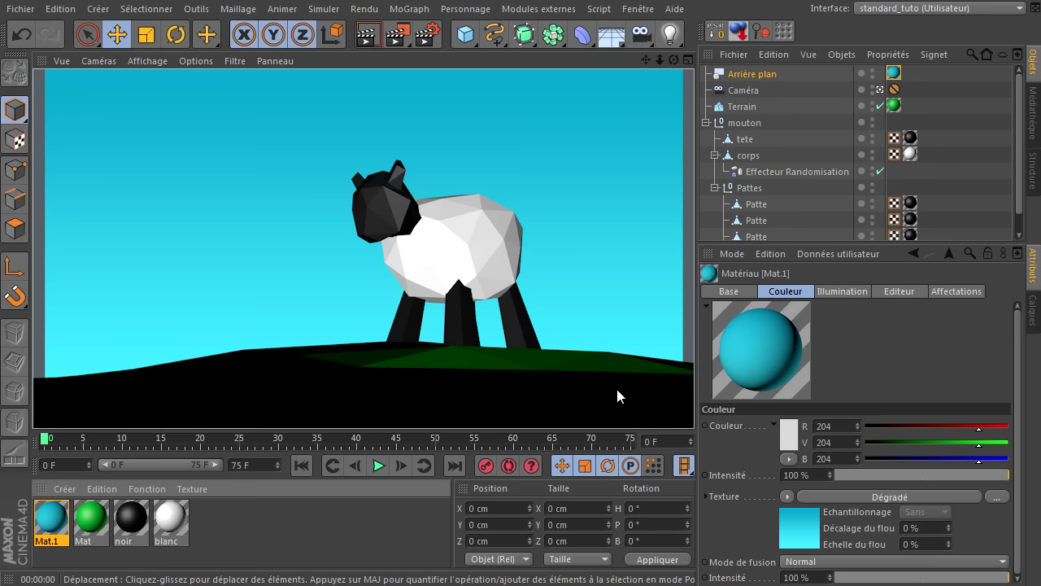
{"action": "left_click", "coordinate": [621, 312]}
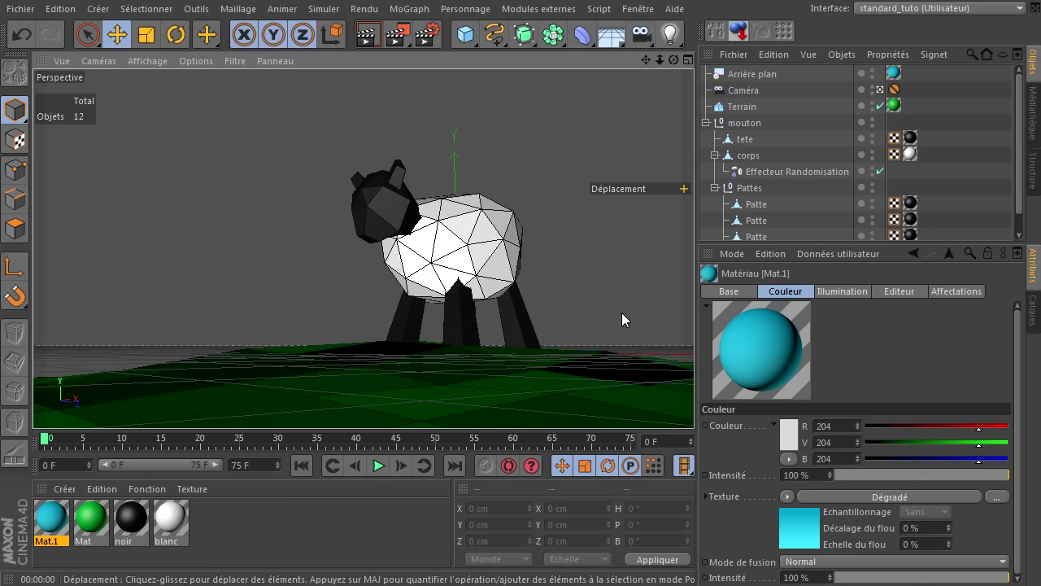
Try lighting the sheep with an Omni light at about Y 270 cm, Z -558 cm, render the view and delete the light
{"action": "left_click_drag", "start_coordinate": [669, 34], "coordinate": [724, 53]}
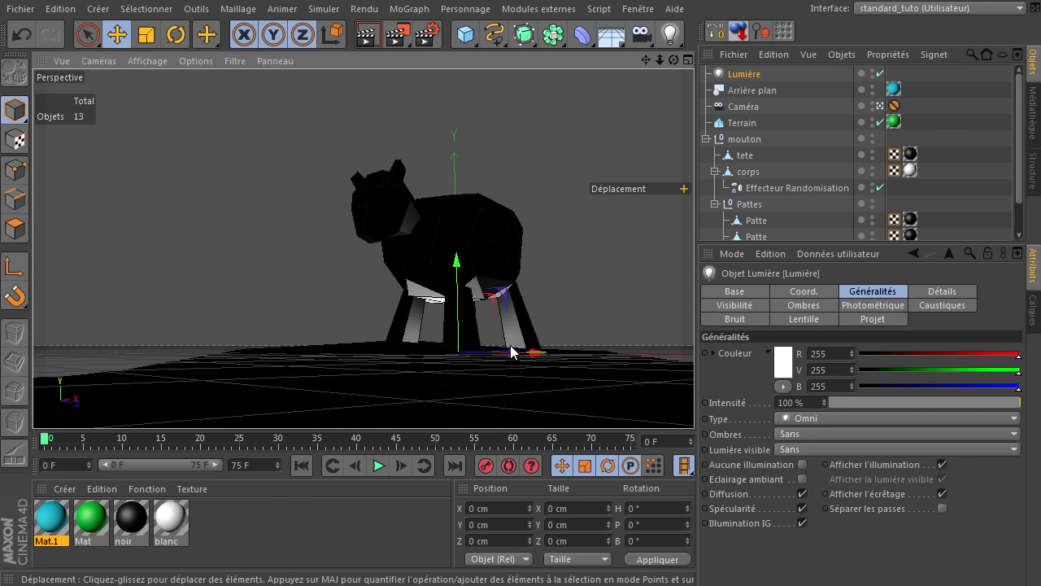
{"action": "left_click_drag", "start_coordinate": [511, 354], "coordinate": [186, 356]}
{"action": "left_click_drag", "start_coordinate": [116, 286], "coordinate": [124, 43]}
{"action": "left_click", "coordinate": [368, 35]}
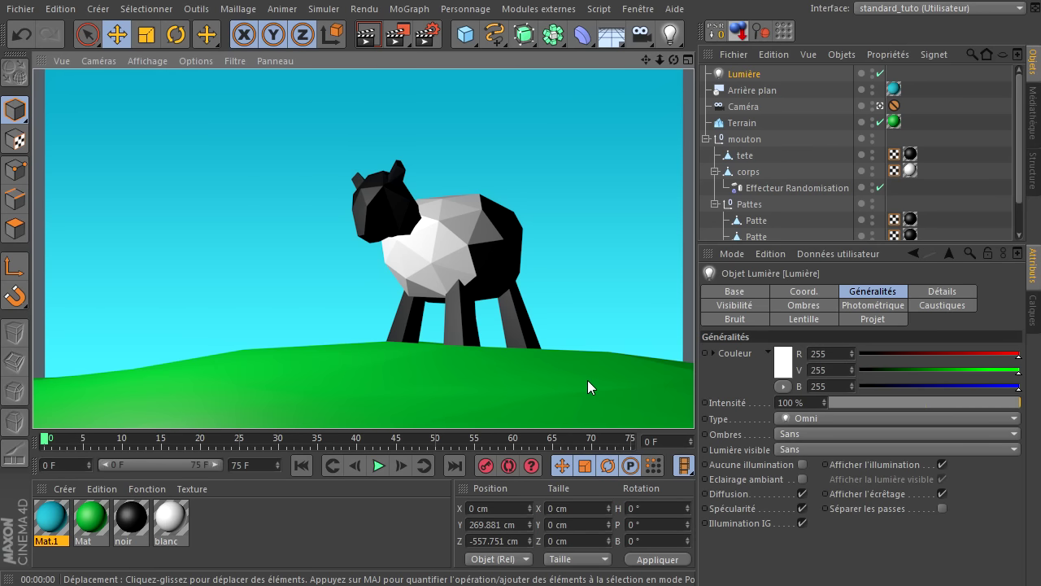
{"action": "left_click", "coordinate": [755, 70]}
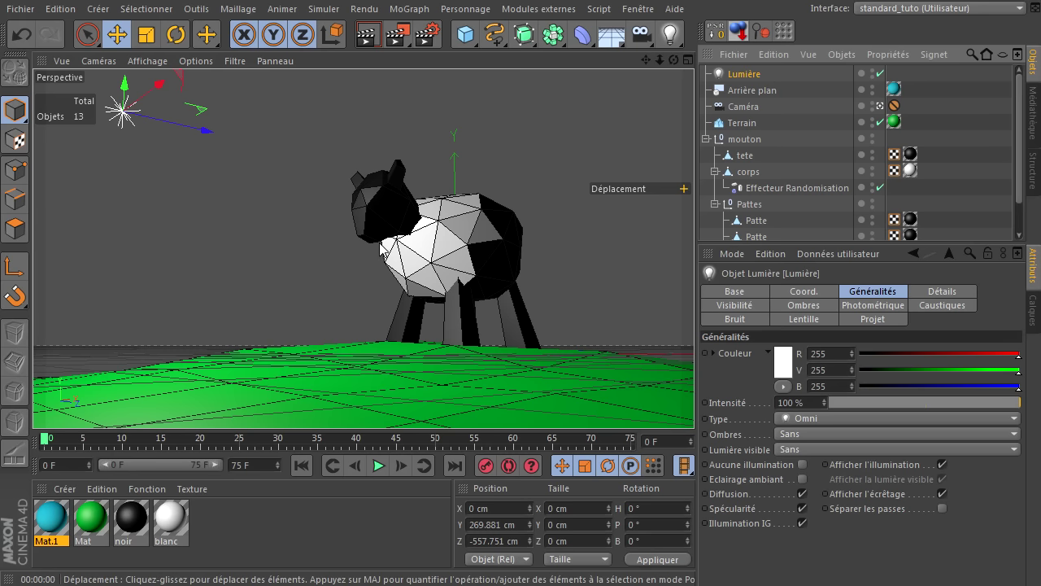
{"action": "key", "text": "Delete"}
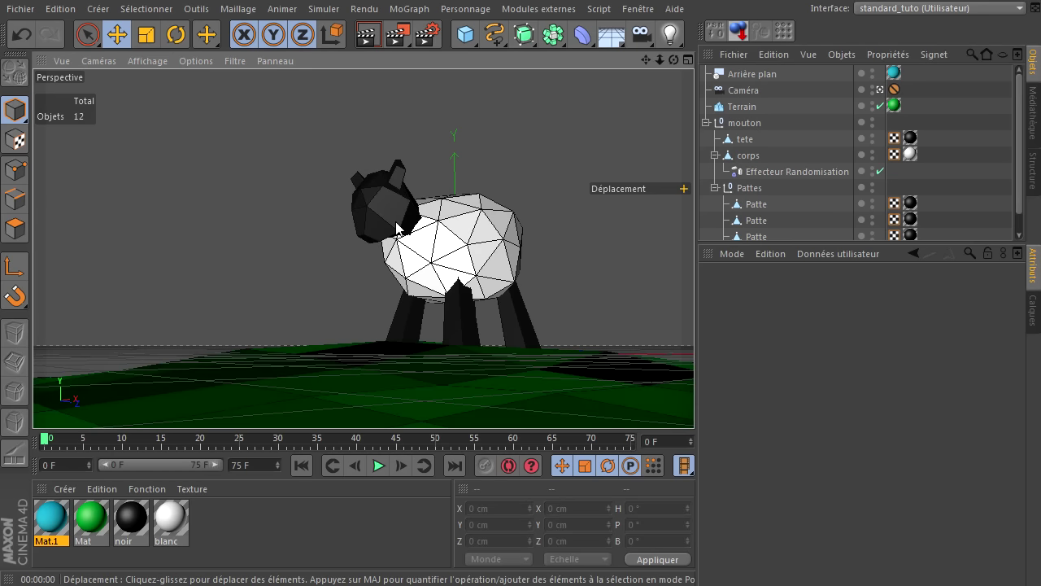
Add an infinite light at about Y 322 cm, Z -422 cm and rotate it to about H -47°, P -60°, B -43°
{"action": "left_click_drag", "start_coordinate": [669, 34], "coordinate": [859, 106]}
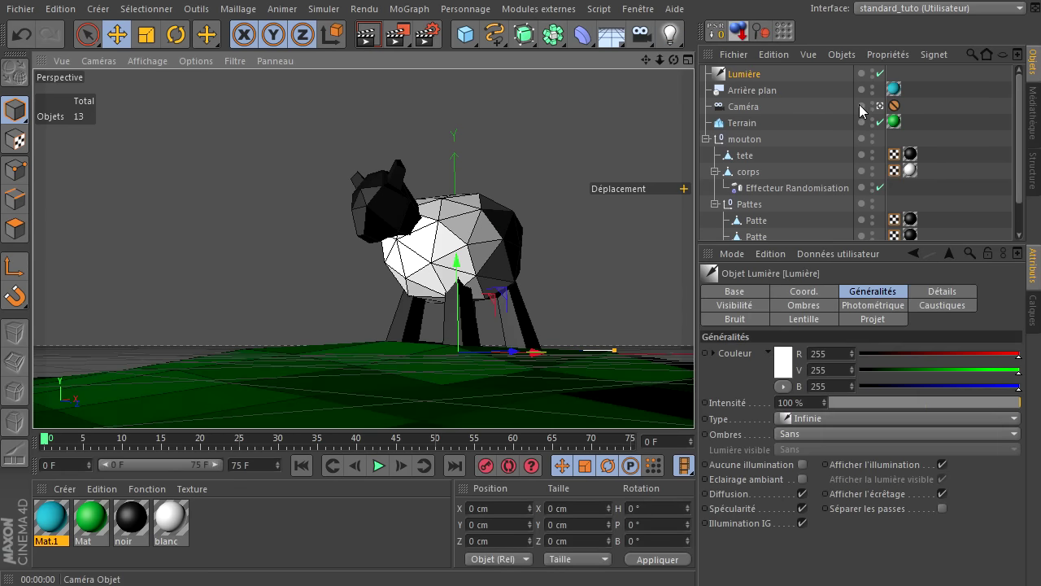
{"action": "left_click_drag", "start_coordinate": [461, 278], "coordinate": [274, 182]}
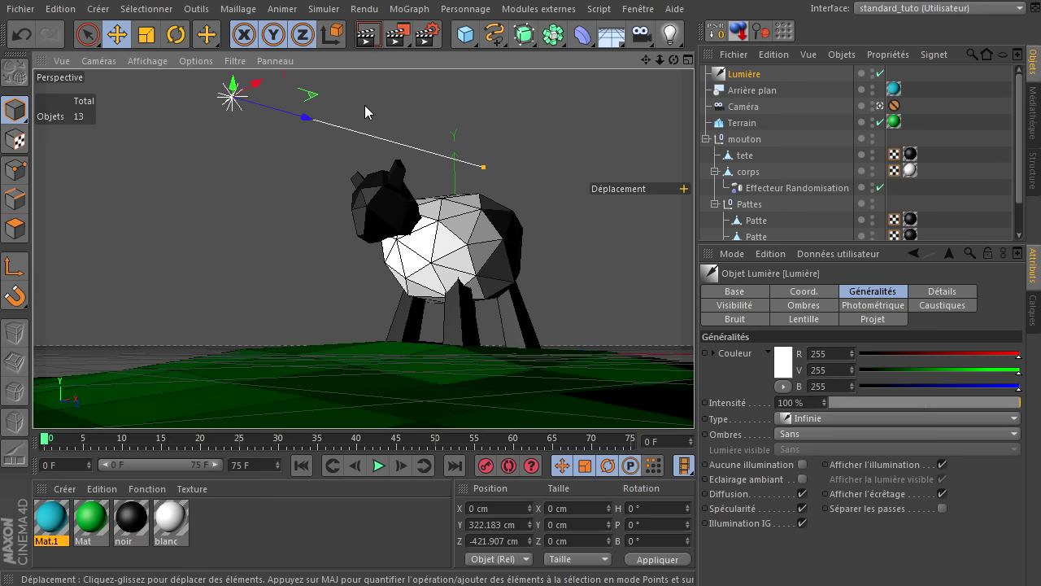
{"action": "left_click", "coordinate": [176, 34]}
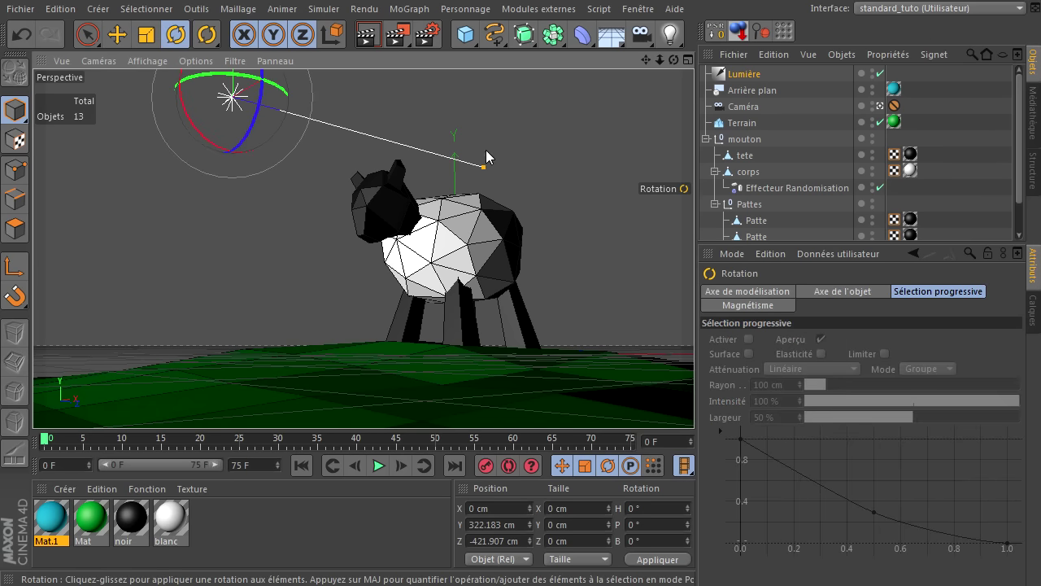
{"action": "mouse_move", "coordinate": [208, 141]}
{"action": "left_mouse_down"}
{"action": "mouse_move", "coordinate": [91, 121]}
{"action": "mouse_move", "coordinate": [774, 398]}
{"action": "left_mouse_up"}
{"action": "mouse_move", "coordinate": [255, 157]}
{"action": "left_mouse_down"}
{"action": "mouse_move", "coordinate": [272, 133]}
{"action": "mouse_move", "coordinate": [268, 141]}
{"action": "left_mouse_up"}
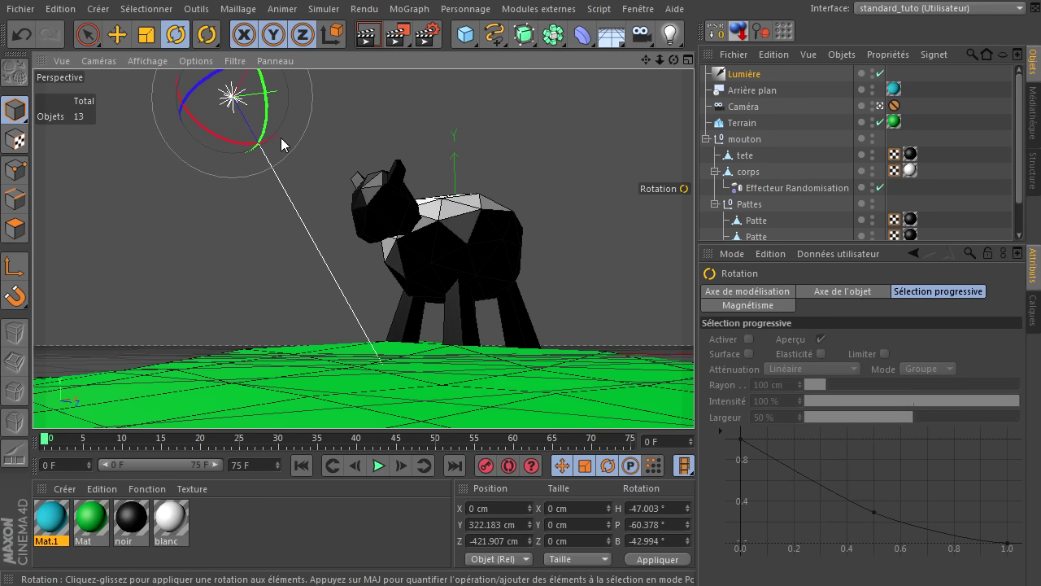
Give the infinite light Raytrace (ombres franches) shadows with a density of 95 %
{"action": "left_click", "coordinate": [736, 73]}
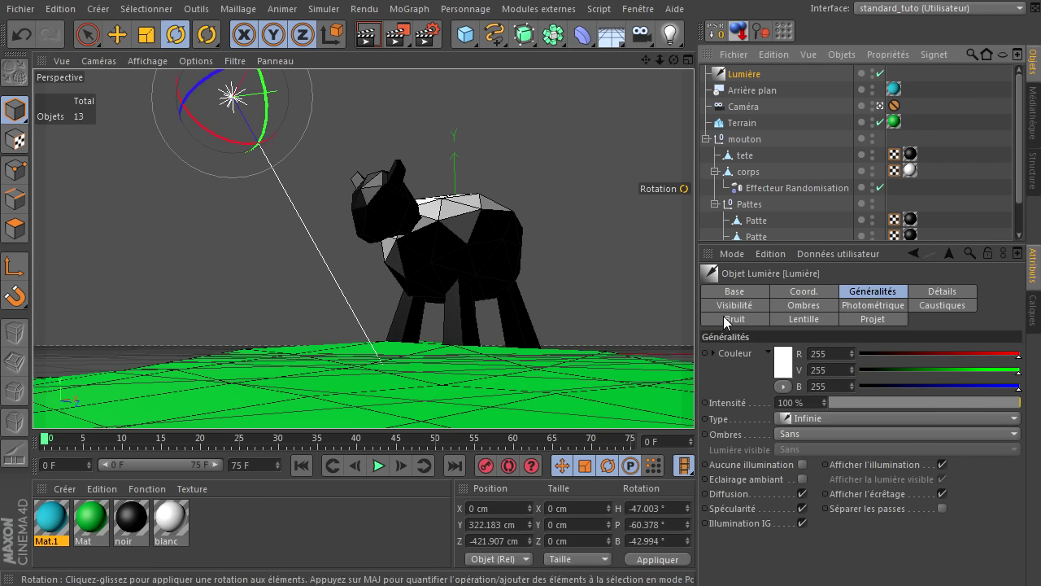
{"action": "left_click", "coordinate": [830, 432]}
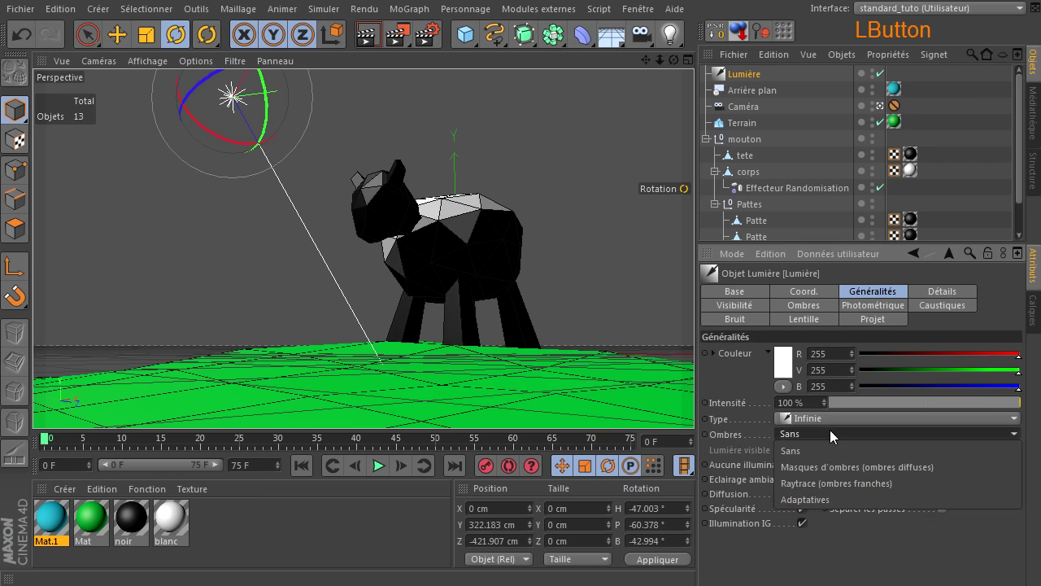
{"action": "left_click", "coordinate": [818, 484]}
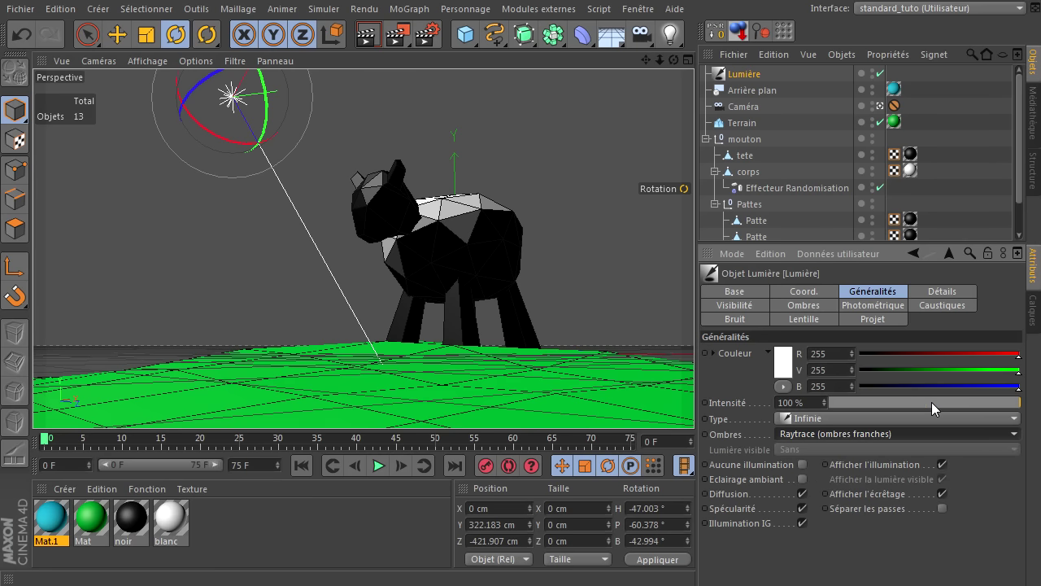
{"action": "left_click", "coordinate": [817, 308]}
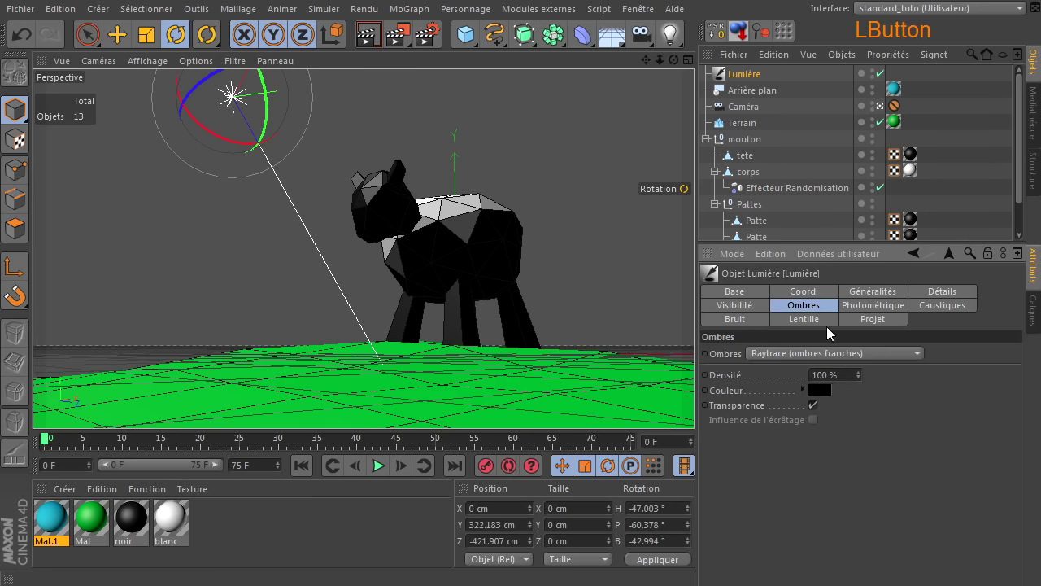
{"action": "left_click", "coordinate": [838, 375]}
{"action": "type", "text": "95"}
{"action": "key", "text": "Return"}
Set the light's shadow colour to dark grey, RGB 44, 44, 44, and render the view
{"action": "left_click", "coordinate": [817, 391]}
{"action": "left_click_drag", "start_coordinate": [778, 401], "coordinate": [705, 411]}
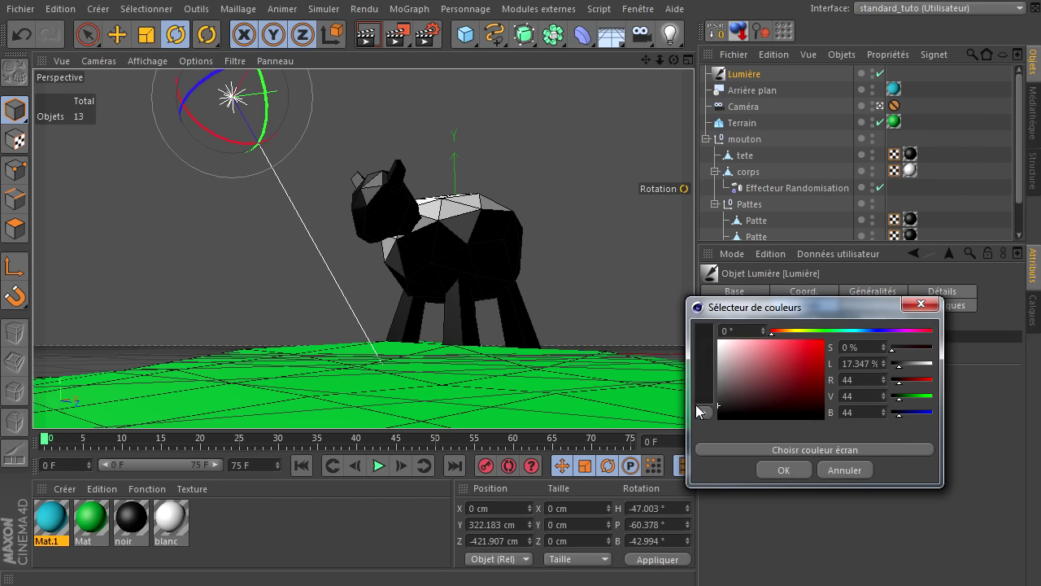
{"action": "left_click", "coordinate": [768, 472]}
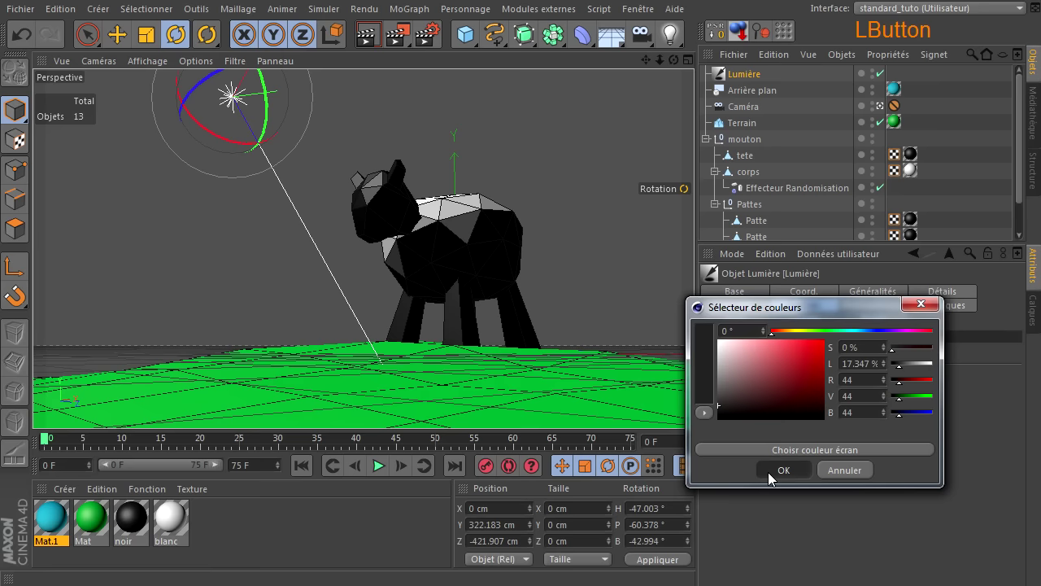
{"action": "left_click", "coordinate": [366, 36]}
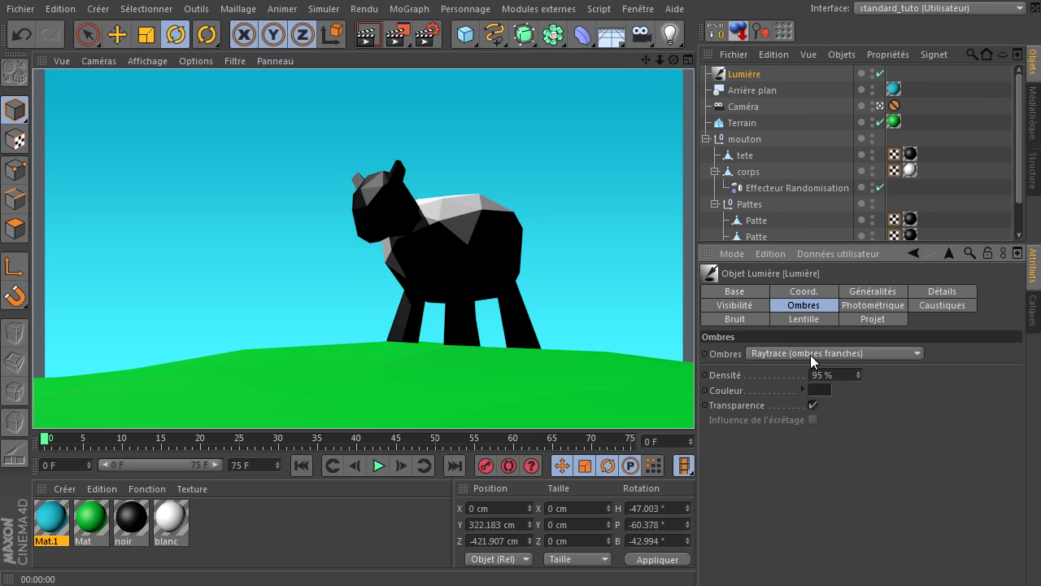
Enlarge the object list, collapse the Pattes and corps groups and clear the selection
{"action": "left_click_drag", "start_coordinate": [822, 245], "coordinate": [843, 279]}
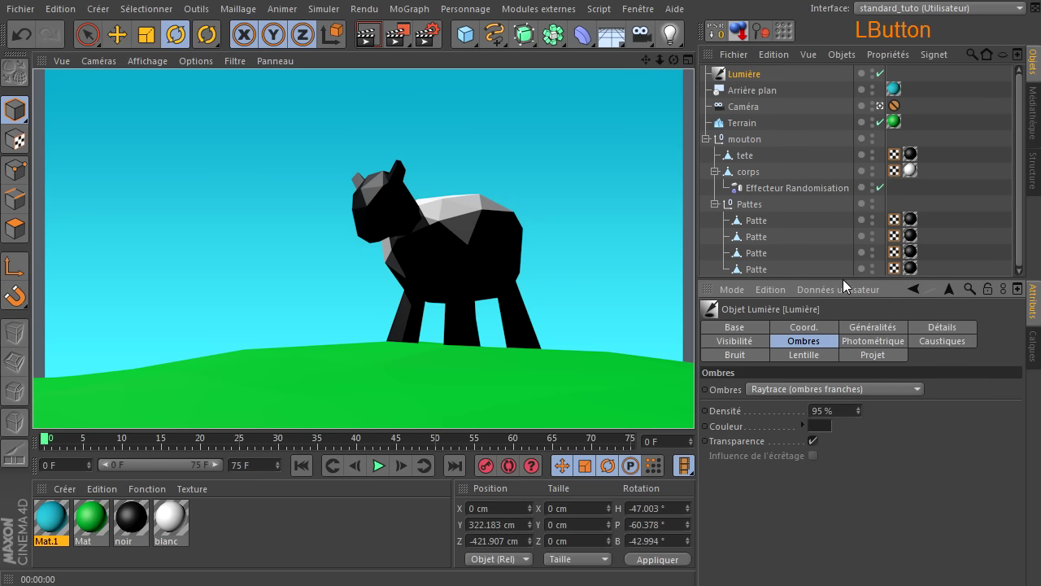
{"action": "left_click", "coordinate": [715, 205]}
{"action": "left_click", "coordinate": [715, 171]}
{"action": "left_click", "coordinate": [782, 243]}
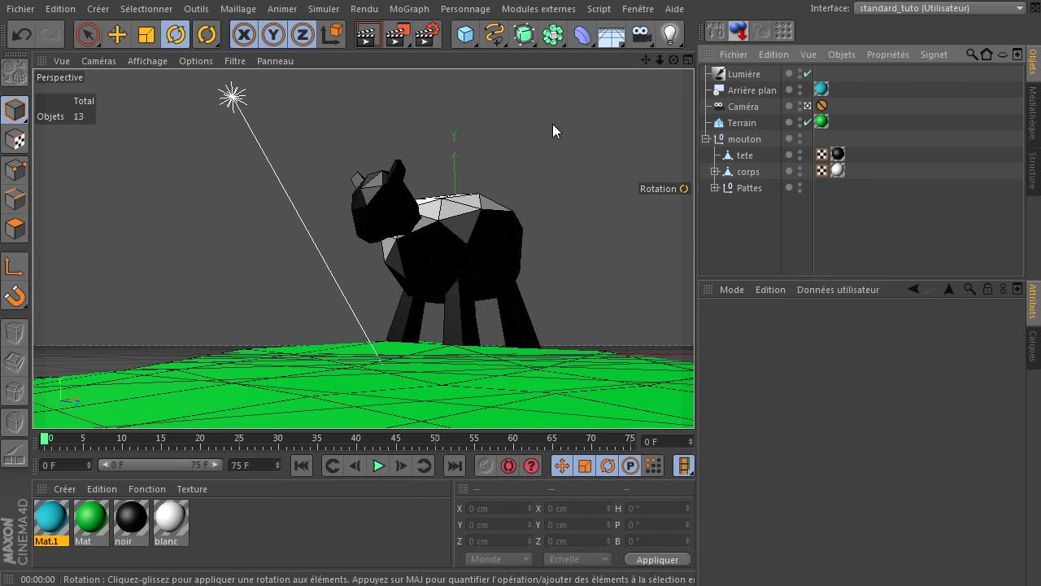
Add a second Omni light with ambient illumination (Eclairage ambiant) at 35 % intensity and render the view
{"action": "left_click_drag", "start_coordinate": [672, 36], "coordinate": [754, 50]}
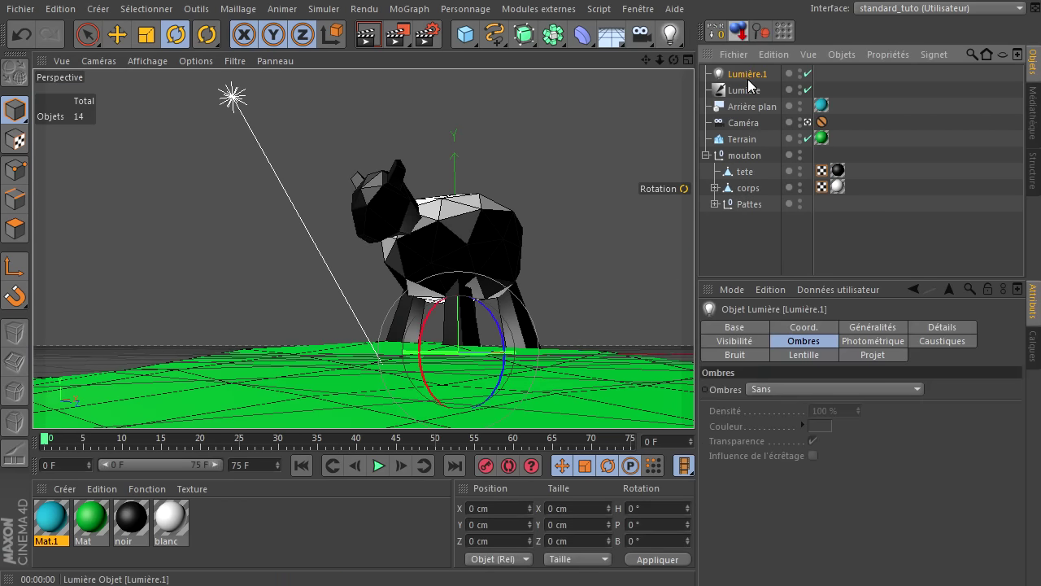
{"action": "left_click", "coordinate": [748, 77]}
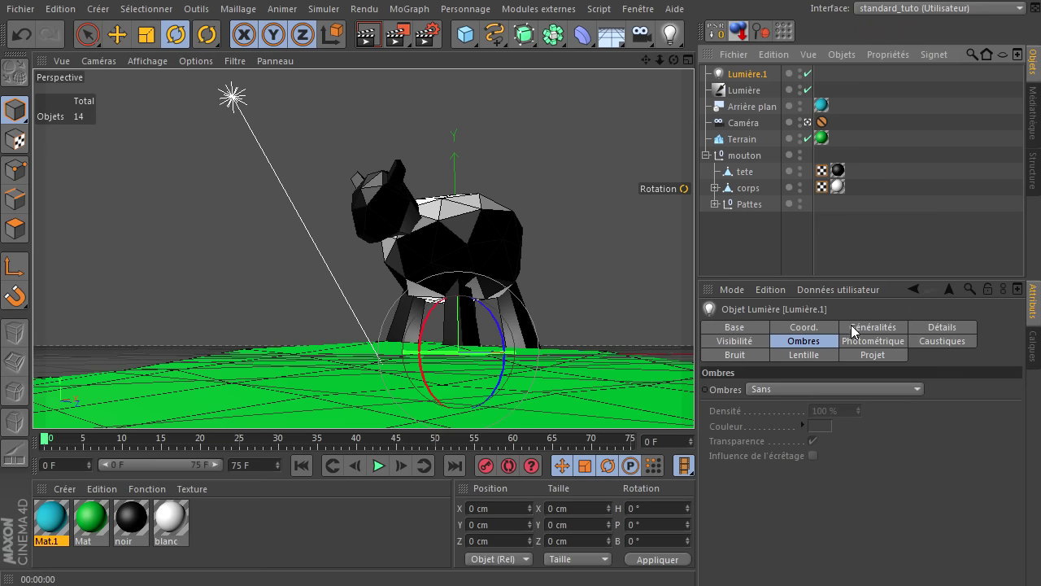
{"action": "left_click", "coordinate": [855, 329]}
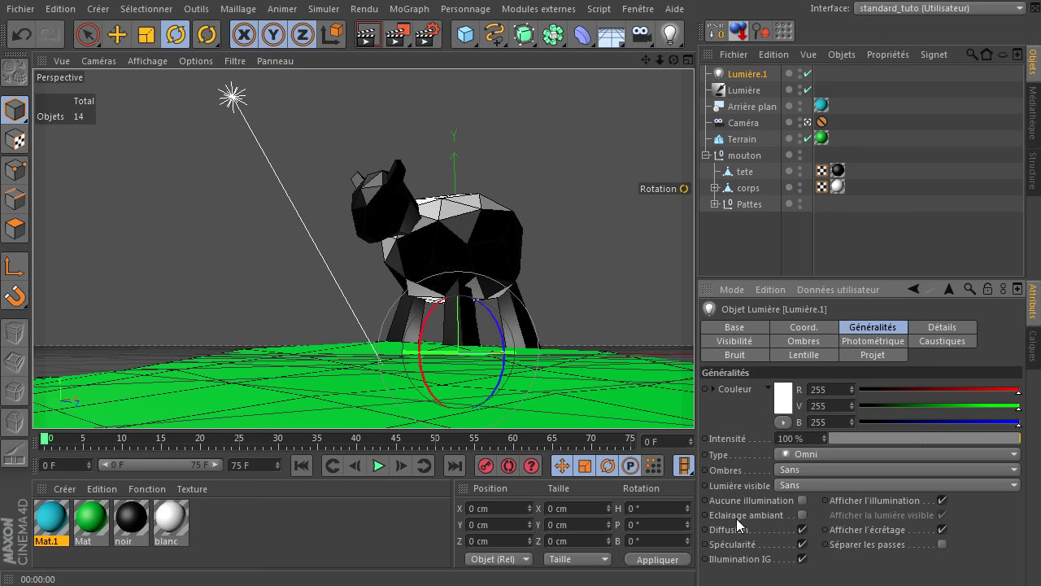
{"action": "left_click", "coordinate": [801, 514]}
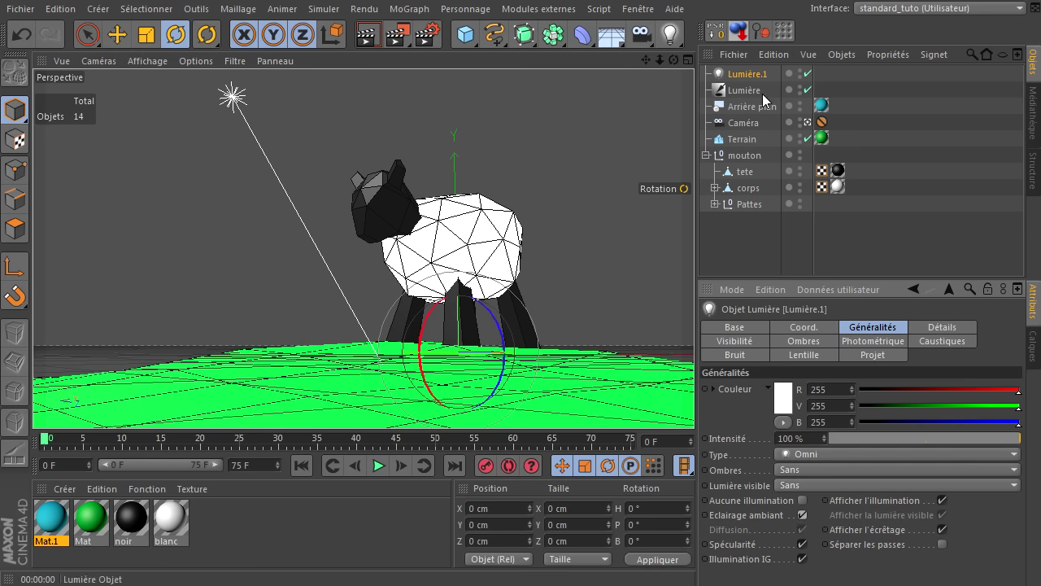
{"action": "left_click_drag", "start_coordinate": [903, 437], "coordinate": [897, 439]}
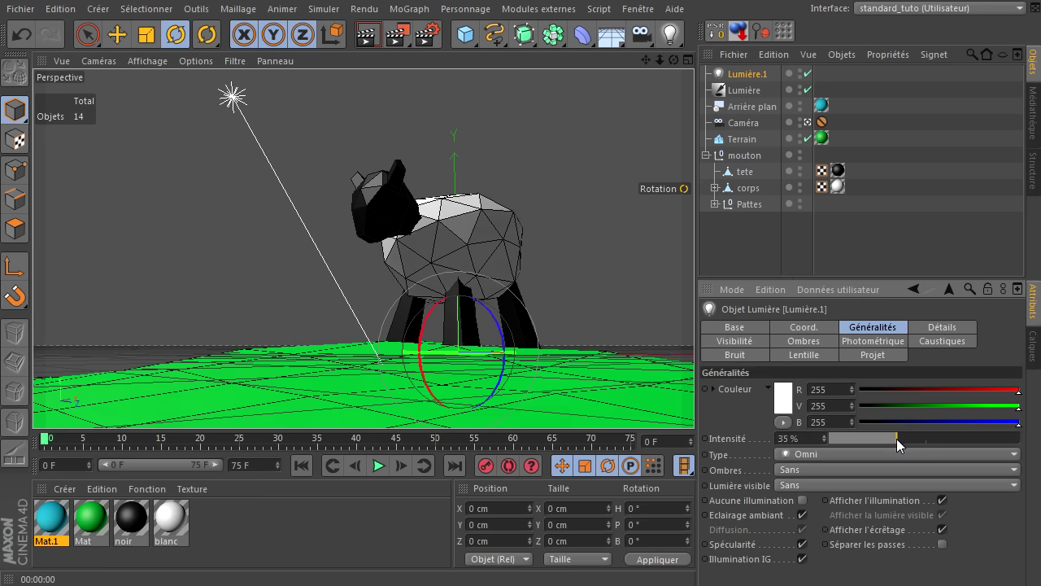
{"action": "left_click", "coordinate": [367, 34]}
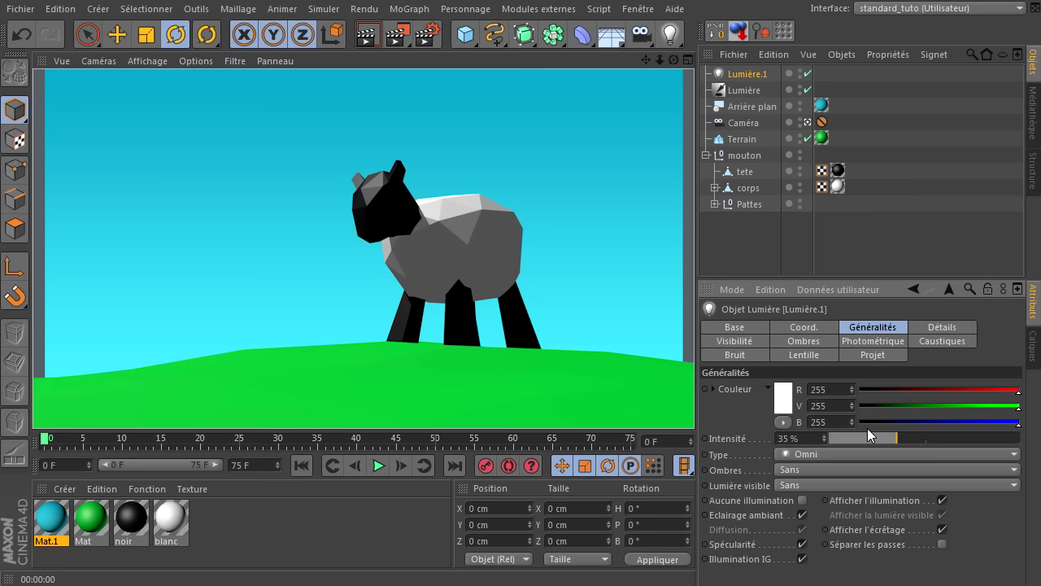
Raise the ambient Omni light's intensity to 55 % and render the view
{"action": "left_click_drag", "start_coordinate": [907, 436], "coordinate": [917, 439]}
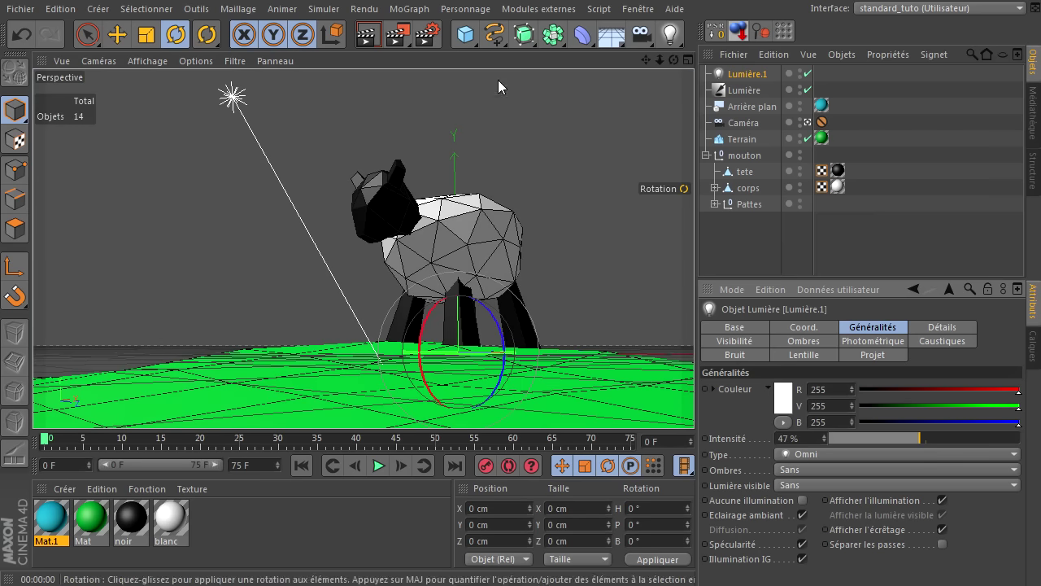
{"action": "left_click", "coordinate": [377, 37]}
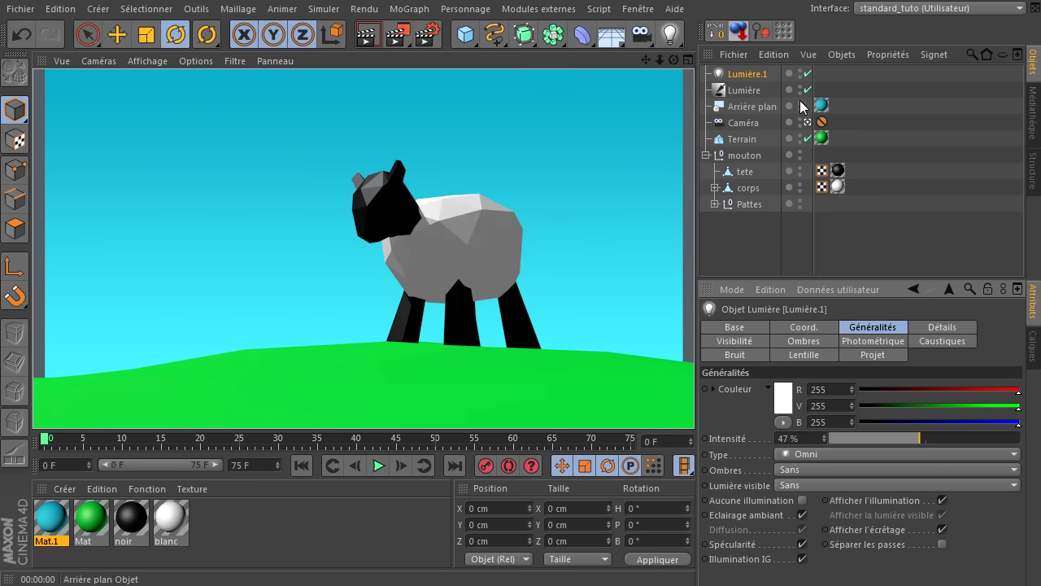
{"action": "left_click", "coordinate": [742, 92]}
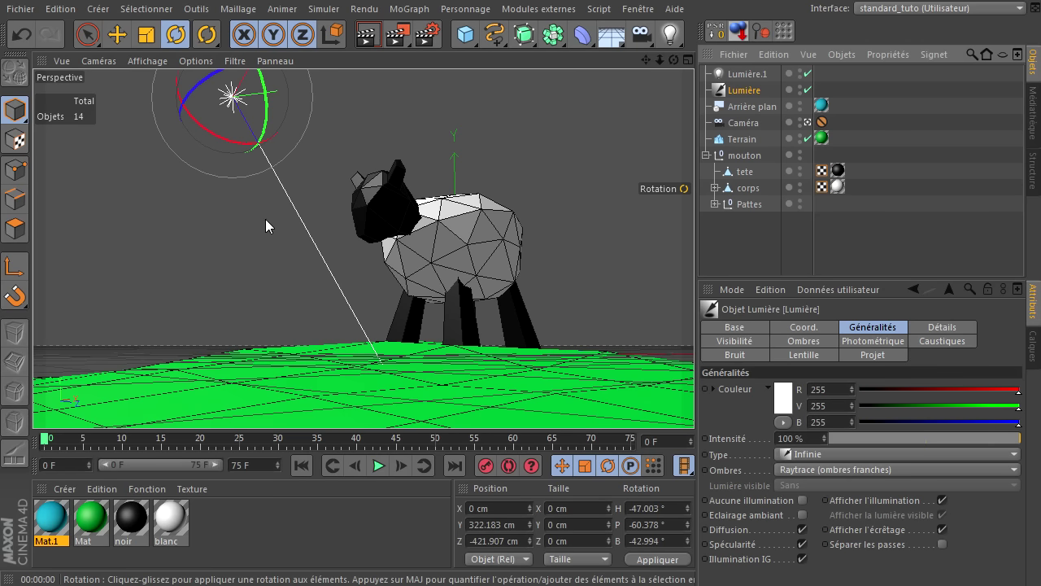
{"action": "left_click", "coordinate": [742, 75]}
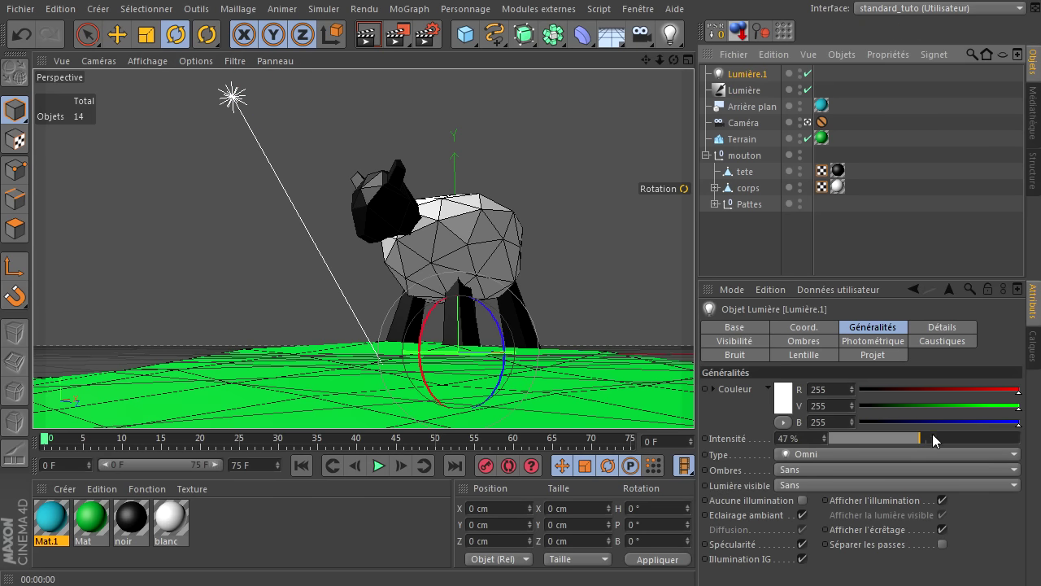
{"action": "left_click_drag", "start_coordinate": [927, 439], "coordinate": [936, 438]}
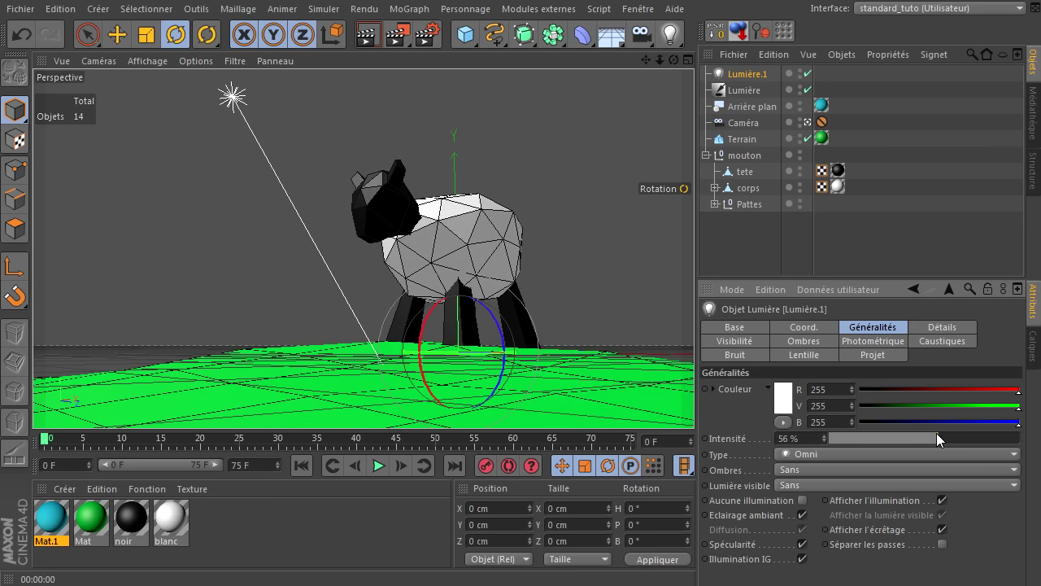
{"action": "left_click", "coordinate": [368, 34]}
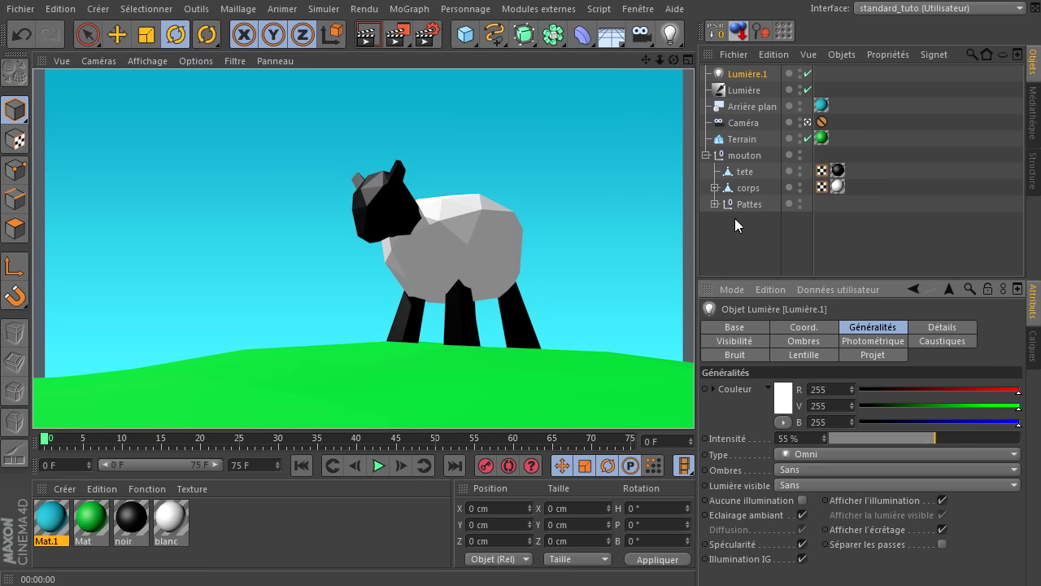
Copy the Effecteur Randomisation from the corps object, nest the copy under Terrain and render the view
{"action": "left_click", "coordinate": [714, 187]}
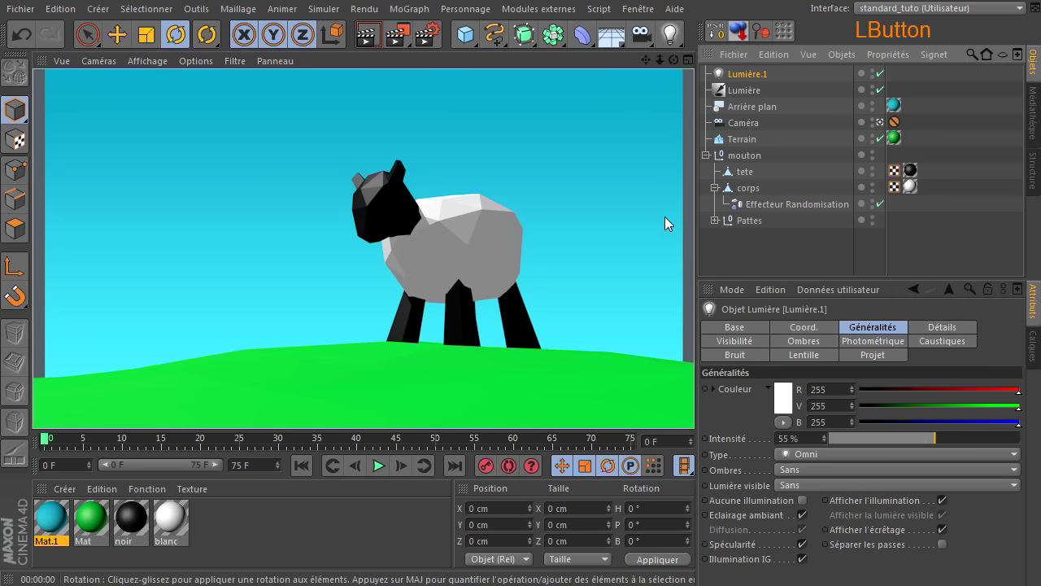
{"action": "left_click", "coordinate": [789, 205]}
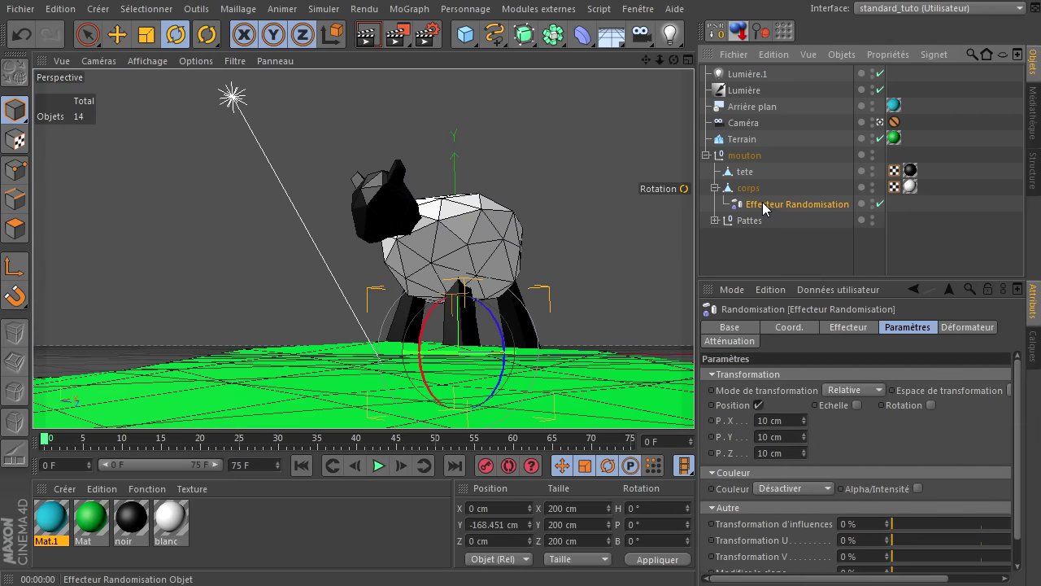
{"action": "key", "text": "ctrl"}
{"action": "left_click", "coordinate": [763, 208], "text": "ctrl"}
{"action": "left_click_drag", "start_coordinate": [765, 233], "coordinate": [762, 265], "text": "ctrl"}
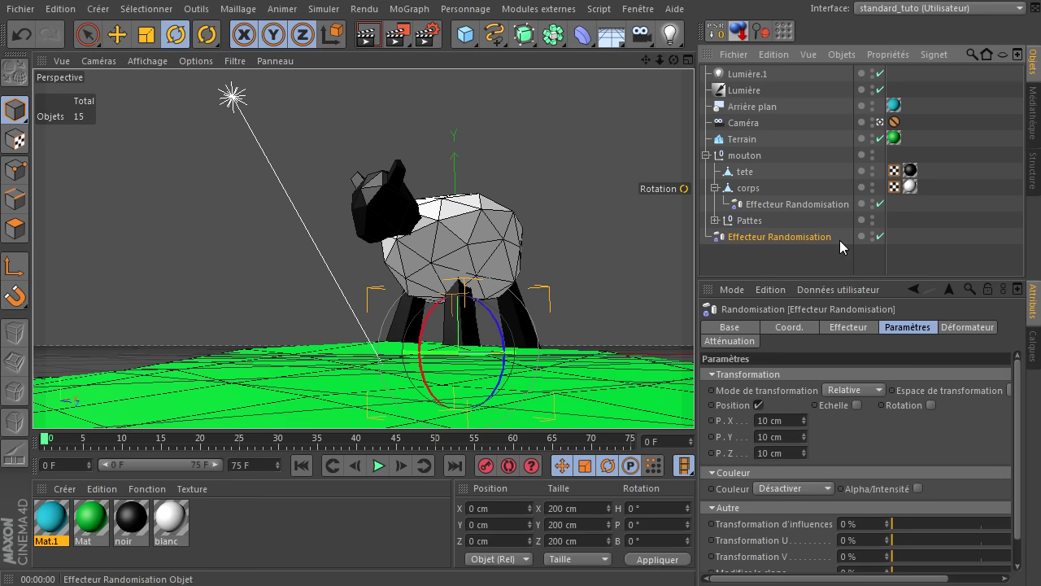
{"action": "left_click", "coordinate": [795, 237]}
{"action": "left_click_drag", "start_coordinate": [778, 179], "coordinate": [761, 139]}
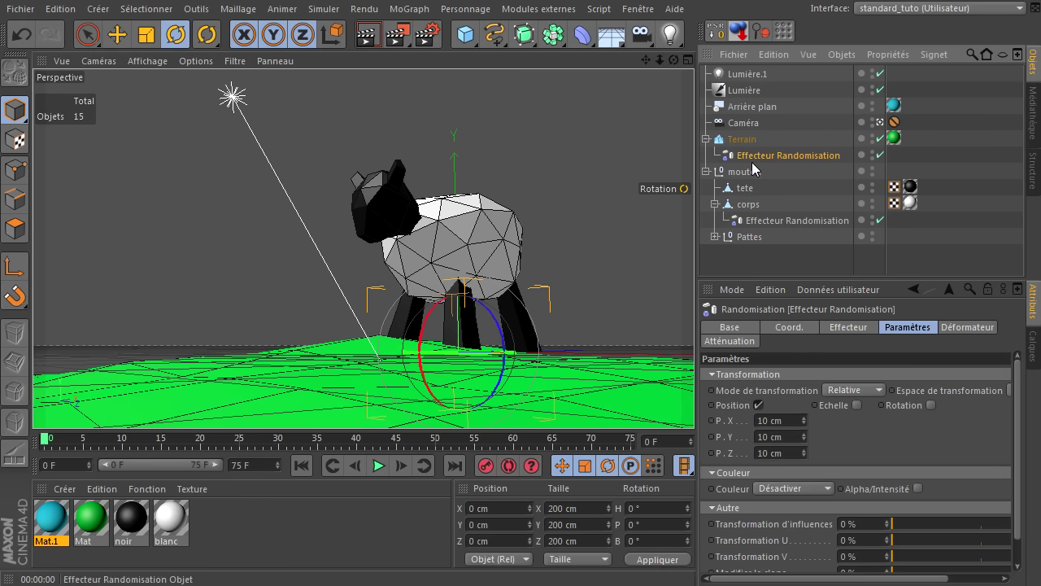
{"action": "left_click", "coordinate": [367, 34]}
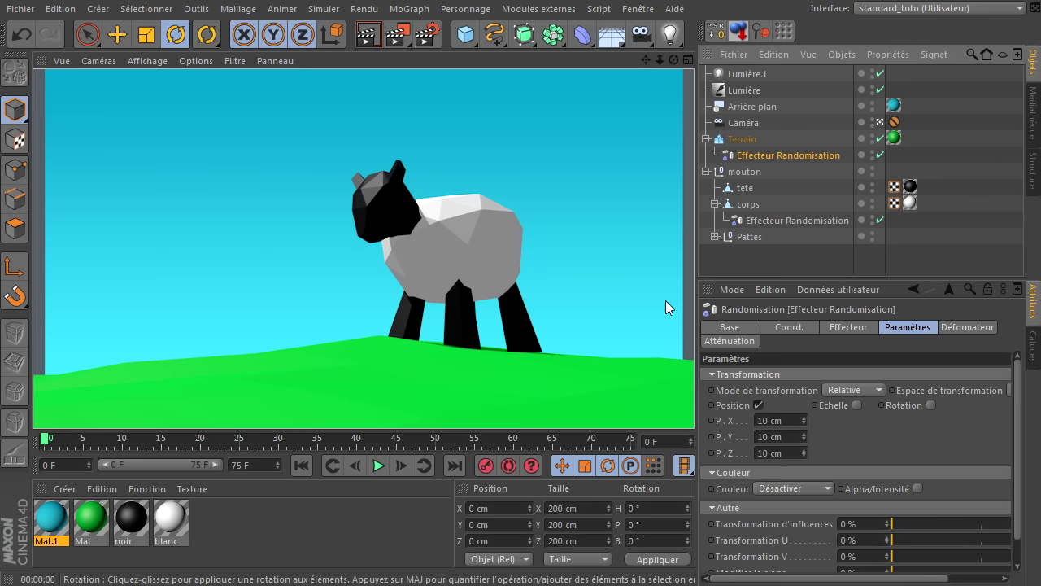
Compare renders of the hill with the Terrain's Effecteur Randomisation disabled and enabled again
{"action": "left_click", "coordinate": [880, 154]}
{"action": "left_click", "coordinate": [368, 34]}
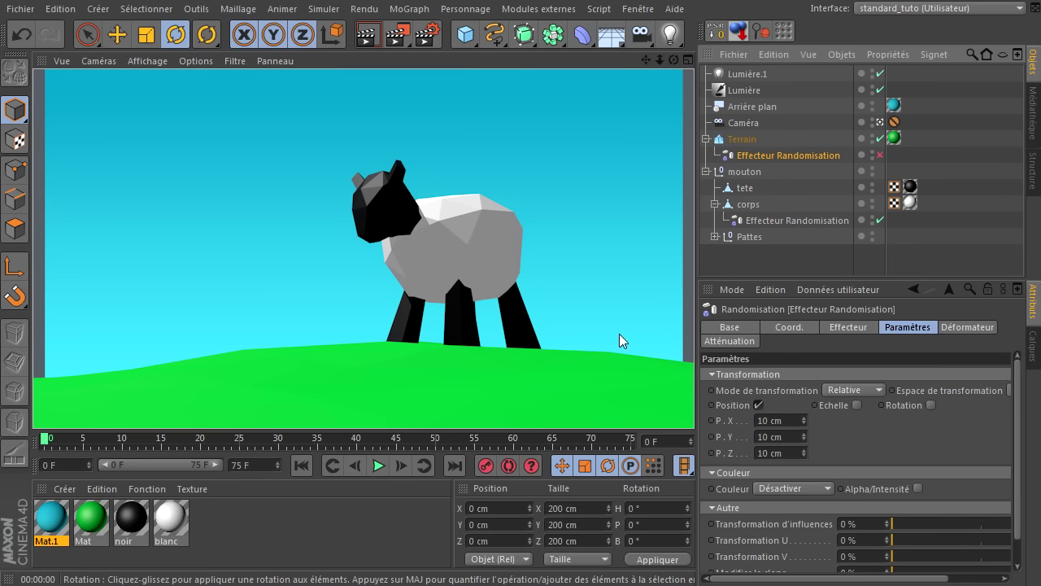
{"action": "left_click", "coordinate": [880, 155]}
{"action": "key", "text": "ctrl+r"}
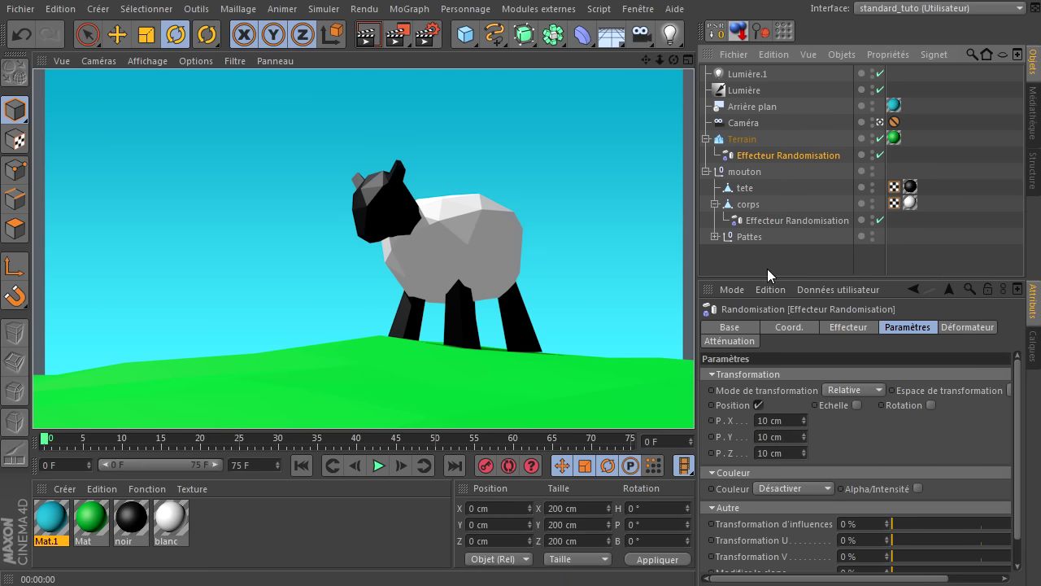
Leave the scene camera, reframe the sheep on the hill from a low viewpoint and render the view
{"action": "left_click", "coordinate": [881, 123]}
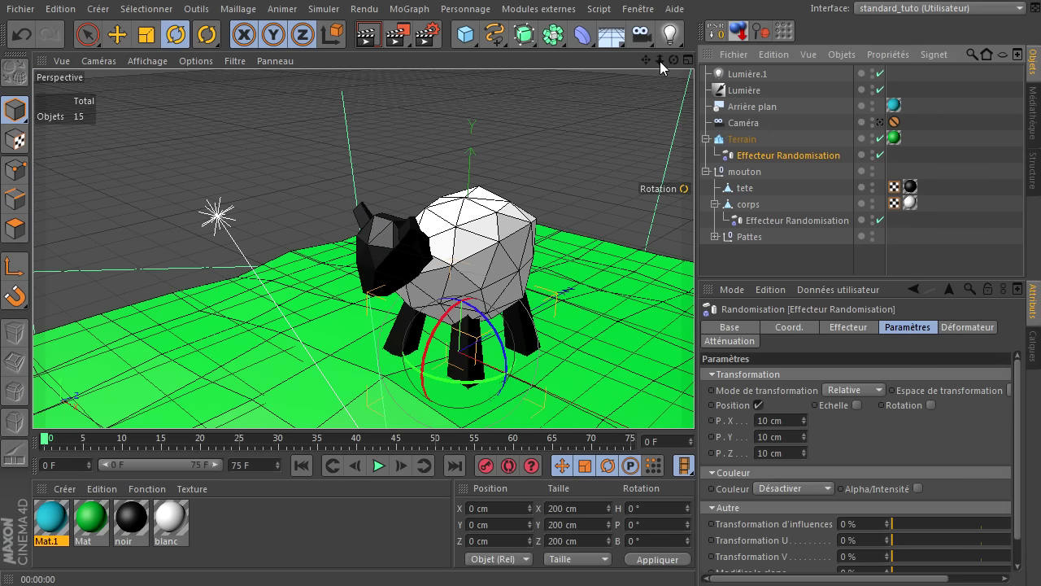
{"action": "left_click_drag", "start_coordinate": [691, 399], "coordinate": [694, 399]}
{"action": "left_click_drag", "start_coordinate": [673, 60], "coordinate": [694, 400]}
{"action": "left_click_drag", "start_coordinate": [647, 60], "coordinate": [694, 398]}
{"action": "left_click_drag", "start_coordinate": [674, 59], "coordinate": [694, 399]}
{"action": "left_click_drag", "start_coordinate": [647, 60], "coordinate": [693, 398]}
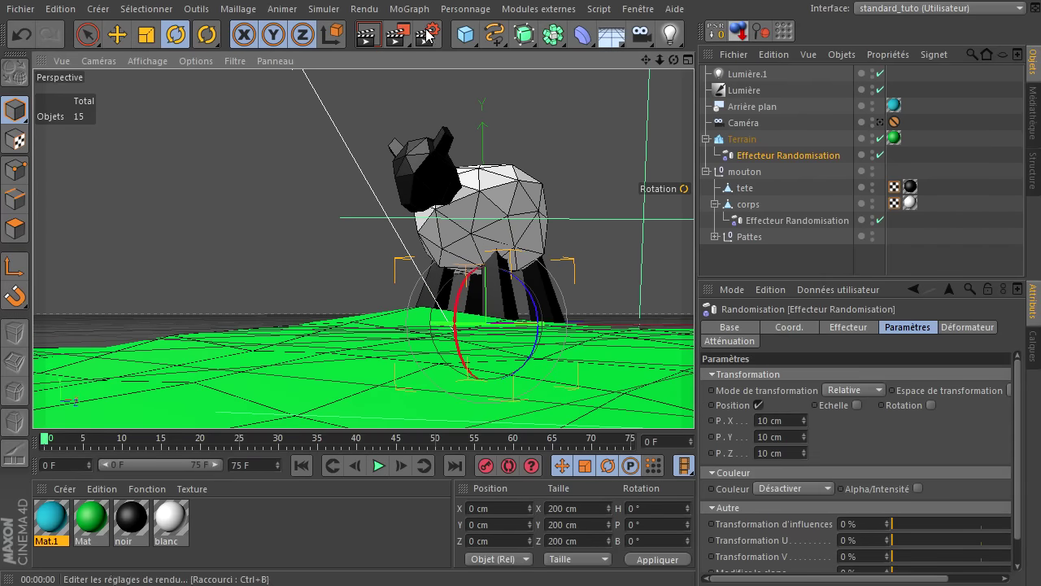
{"action": "left_click", "coordinate": [362, 34]}
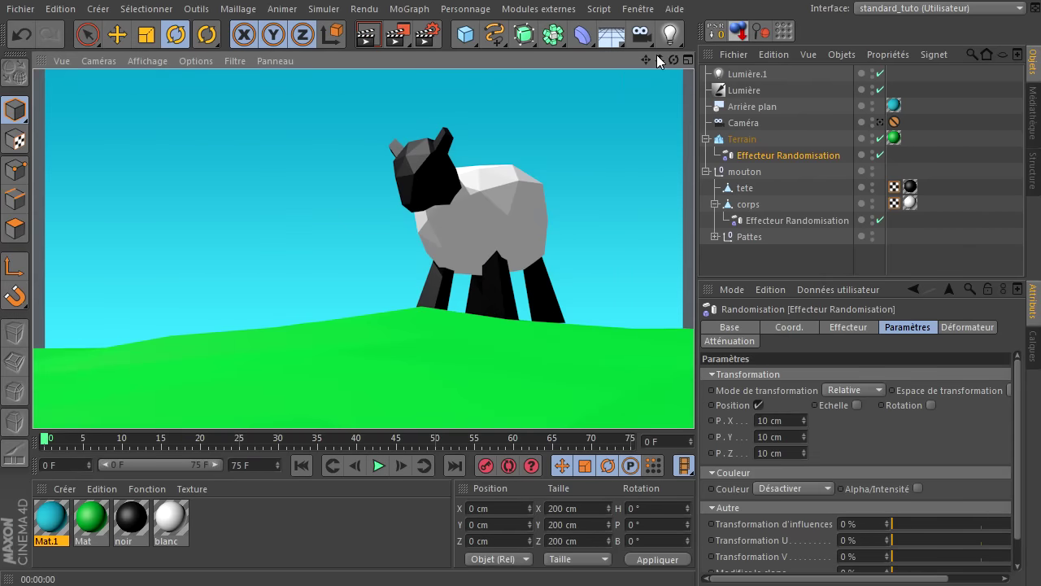
{"action": "left_click_drag", "start_coordinate": [673, 61], "coordinate": [694, 398]}
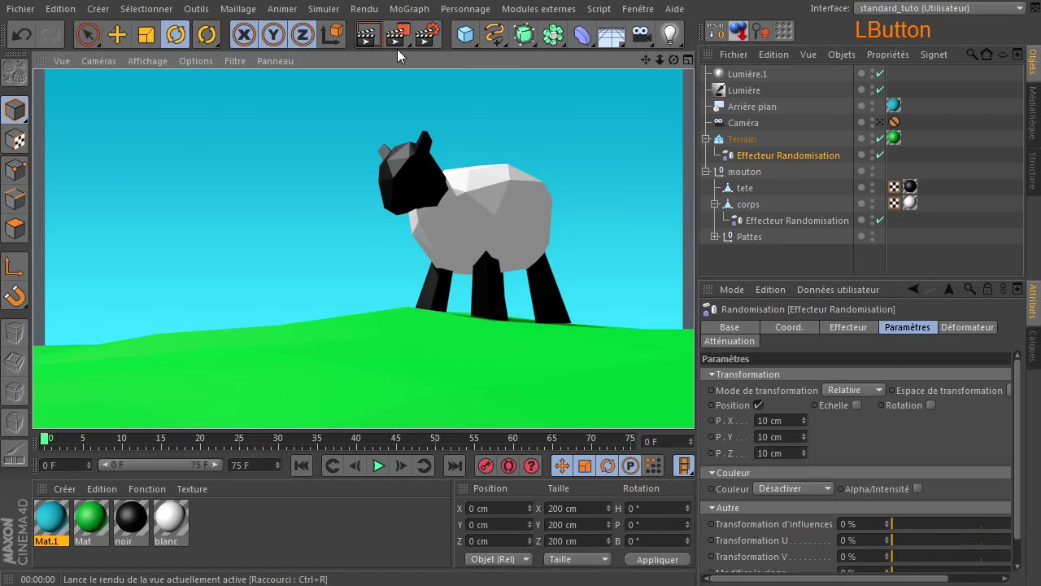
Try the green Mat material without Spécularité in a render, and switch Spécularité back on
{"action": "double_click", "coordinate": [91, 518]}
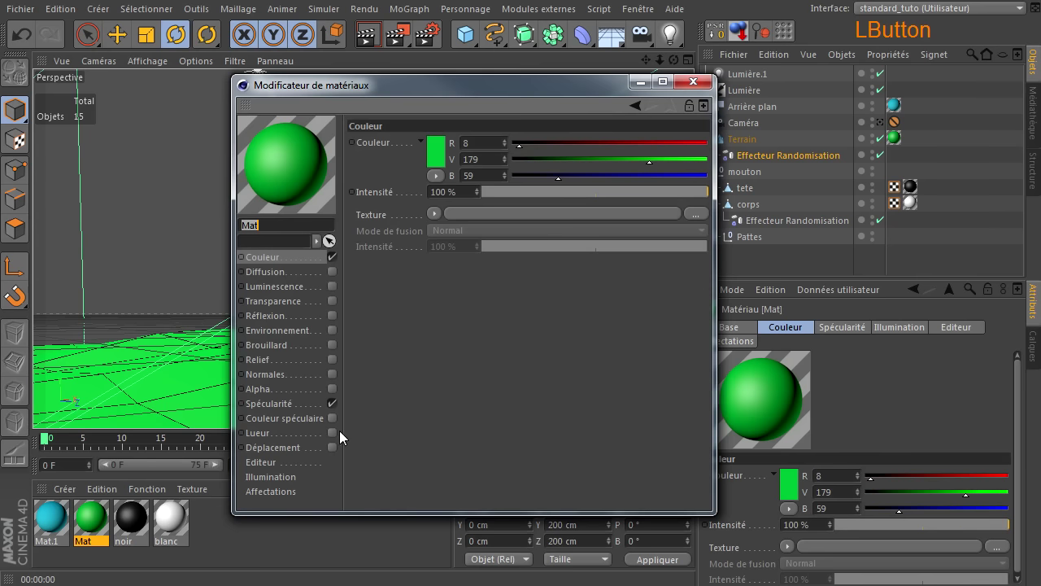
{"action": "left_click", "coordinate": [331, 402]}
{"action": "left_click_drag", "start_coordinate": [381, 90], "coordinate": [693, 105]}
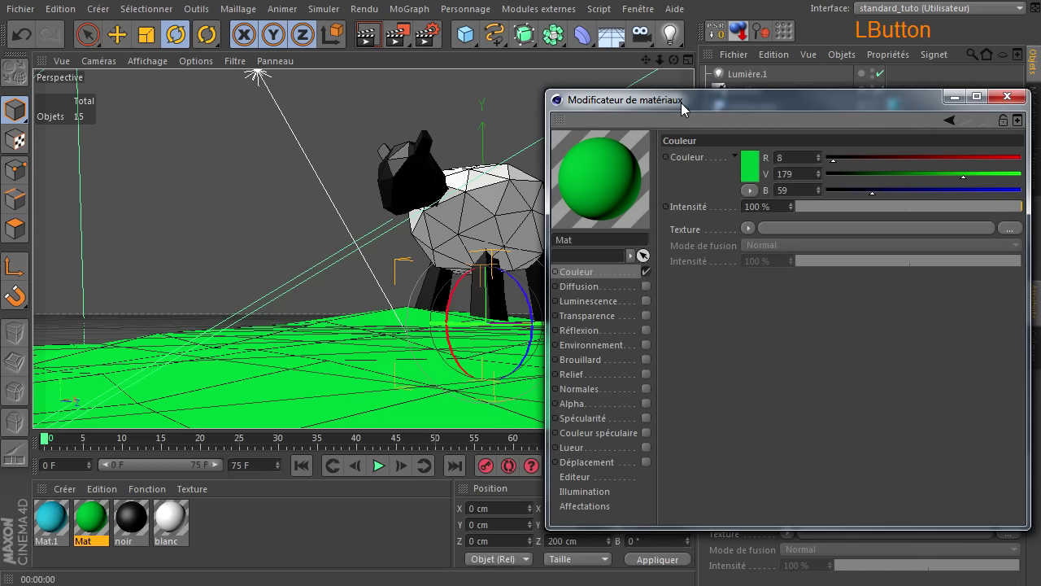
{"action": "left_click", "coordinate": [366, 34]}
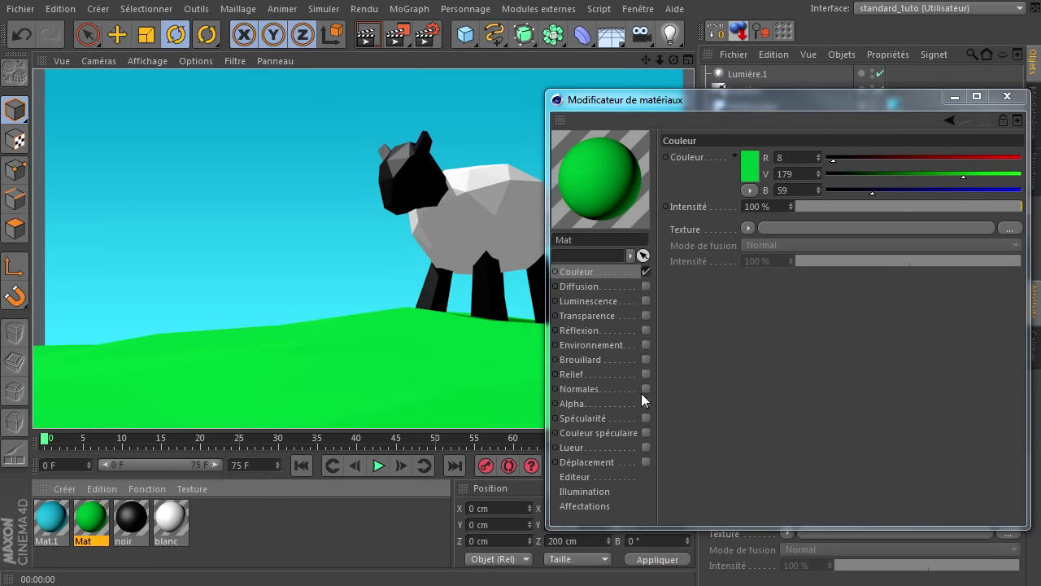
{"action": "left_click", "coordinate": [646, 414]}
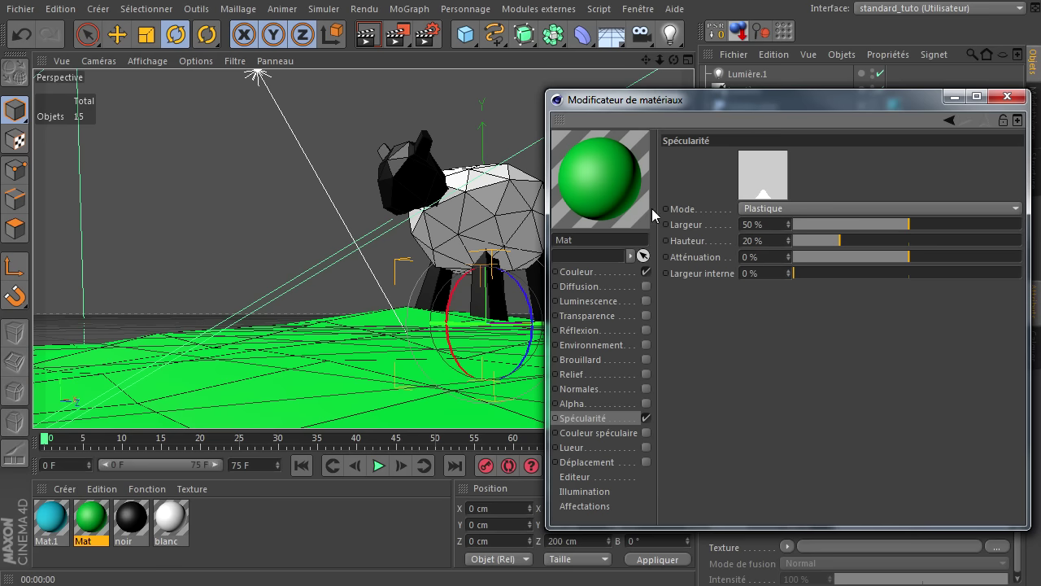
Darken the green Mat material's colour to RGB 1, 148, 45 and render the view
{"action": "left_click", "coordinate": [588, 272]}
{"action": "left_click", "coordinate": [747, 160]}
{"action": "left_click_drag", "start_coordinate": [744, 154], "coordinate": [760, 144]}
{"action": "left_click", "coordinate": [729, 239]}
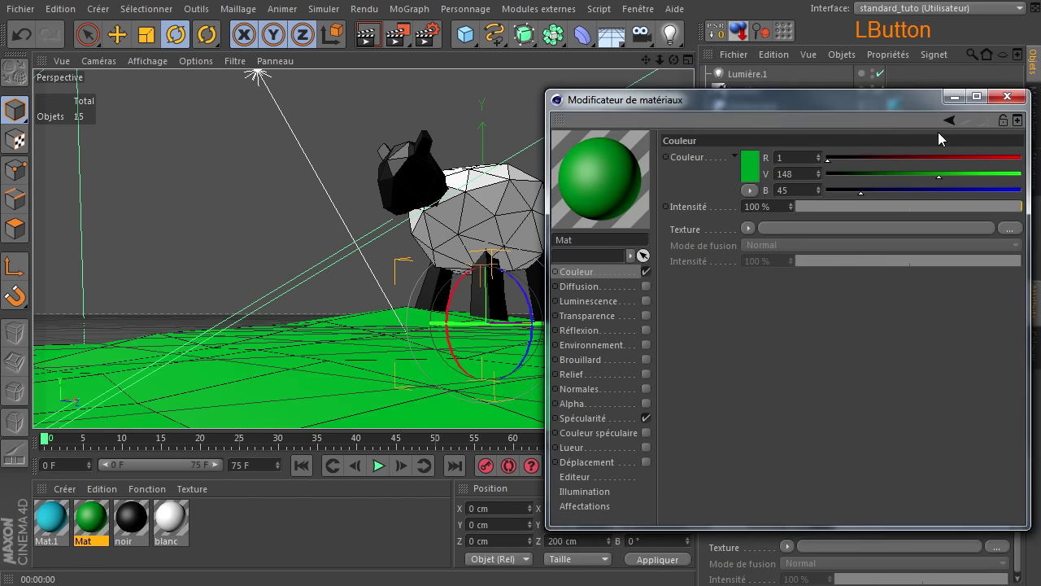
{"action": "left_click", "coordinate": [1007, 96]}
{"action": "left_click", "coordinate": [366, 41]}
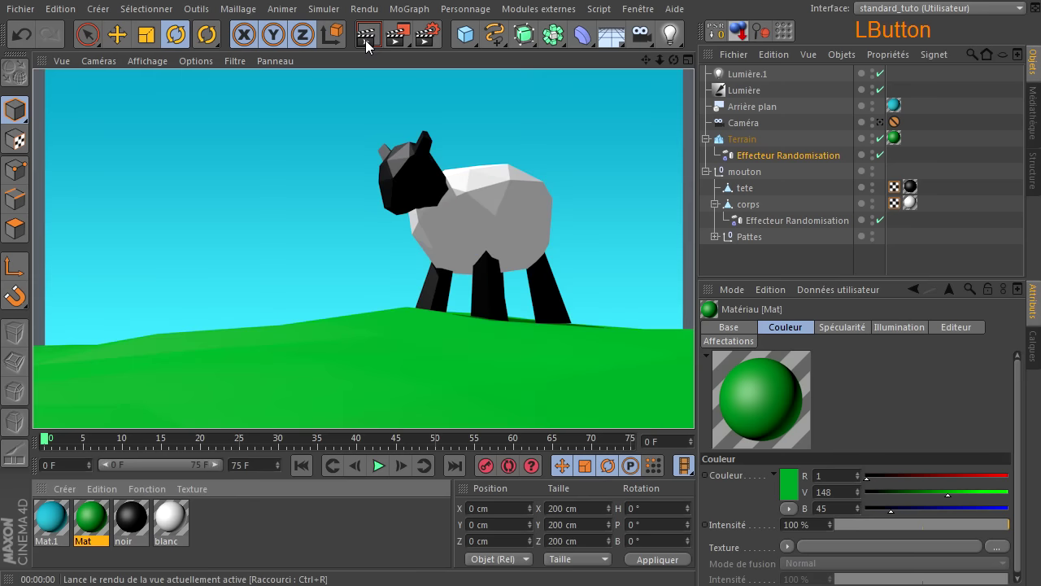
Rotate the infinite light to about H -63.4°, P -66.5°, B -57.7° and render the view
{"action": "left_click_drag", "start_coordinate": [672, 60], "coordinate": [697, 405]}
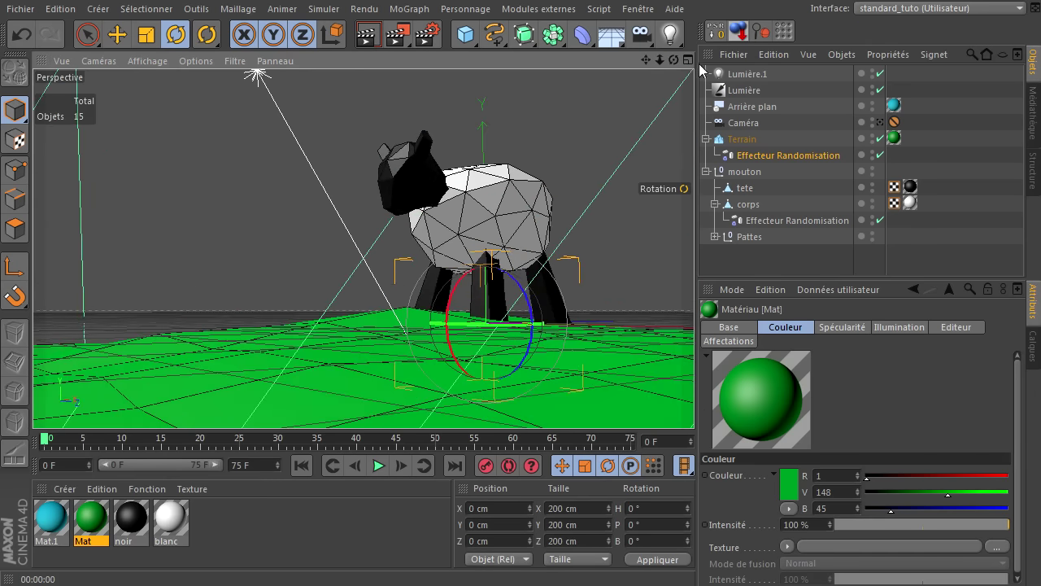
{"action": "left_click", "coordinate": [738, 75]}
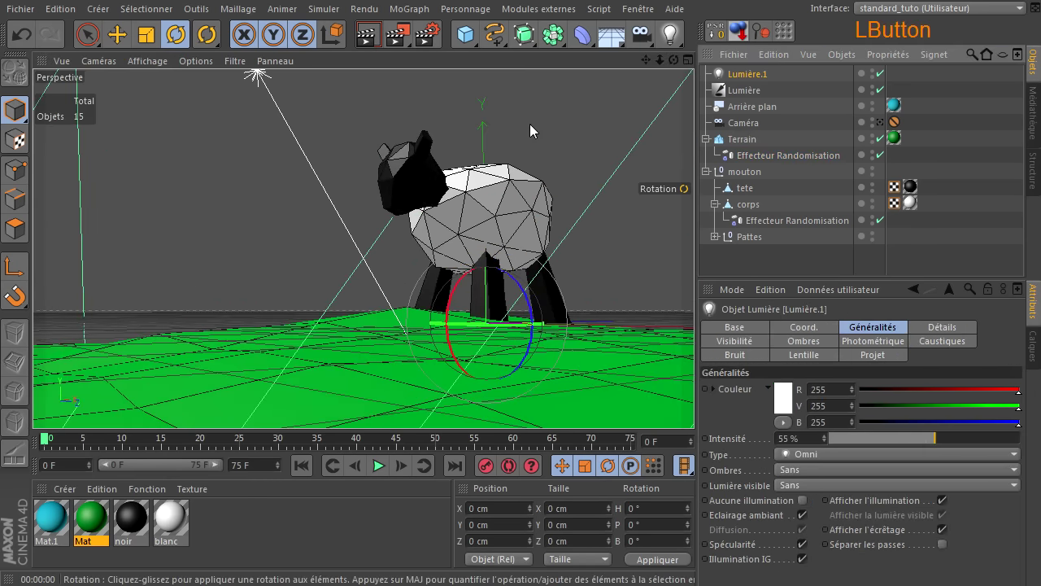
{"action": "left_click", "coordinate": [743, 91]}
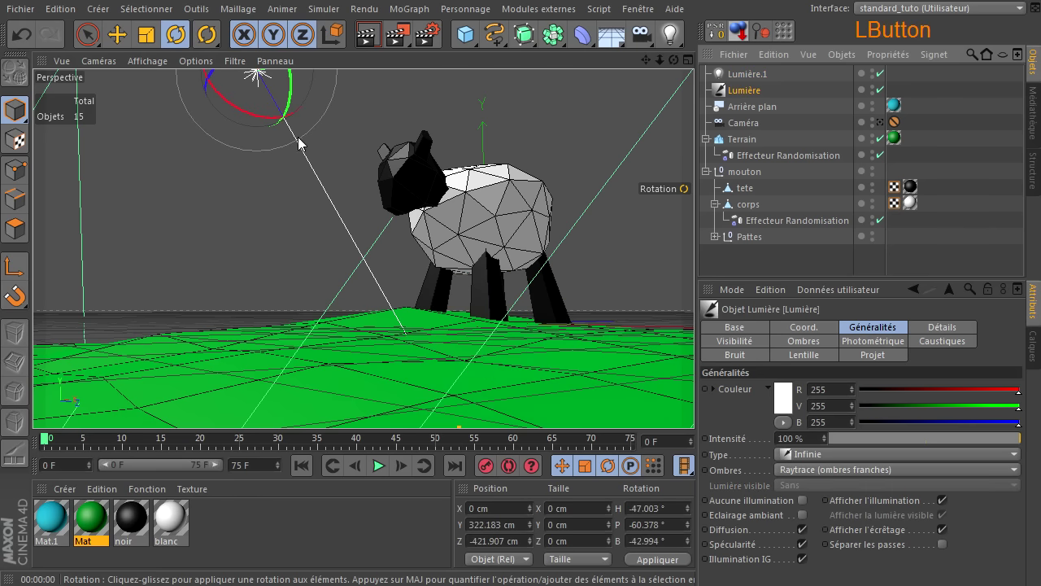
{"action": "left_click_drag", "start_coordinate": [271, 119], "coordinate": [275, 128]}
{"action": "left_click", "coordinate": [369, 34]}
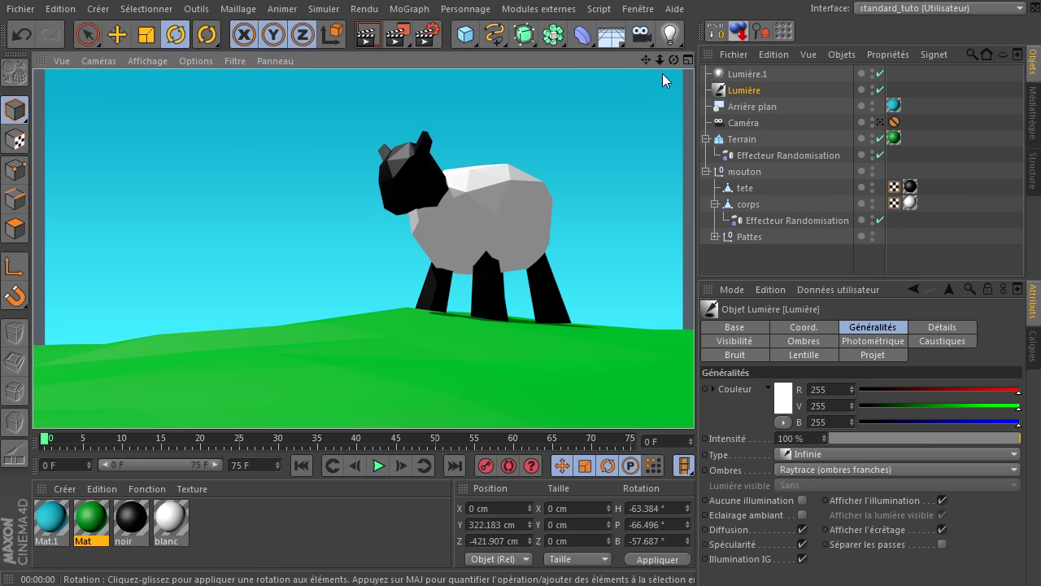
Reframe the view with the sheep off-centre on the hill, clear the selection and render the view
{"action": "left_click_drag", "start_coordinate": [647, 61], "coordinate": [701, 400]}
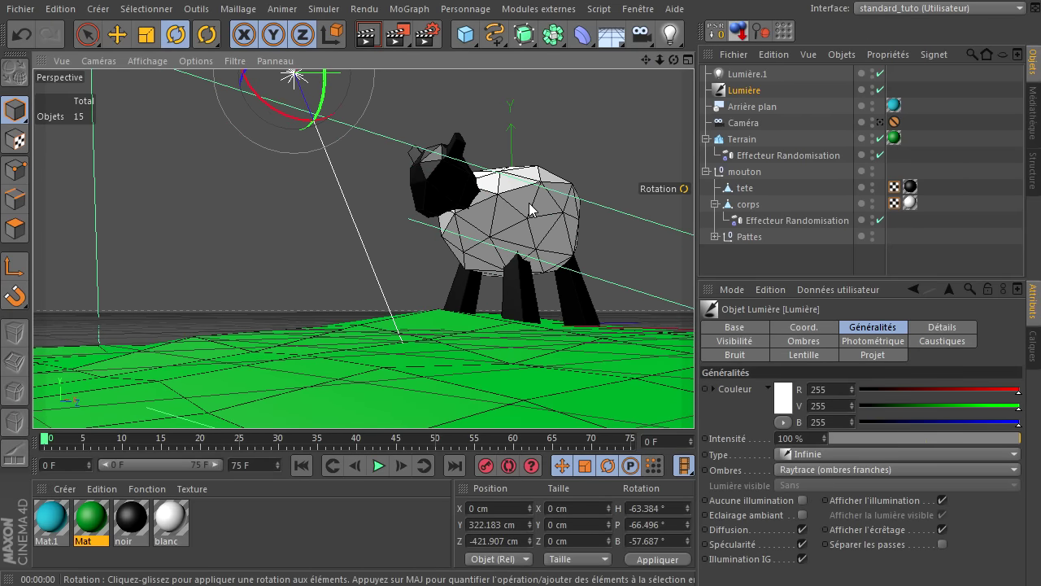
{"action": "left_click_drag", "start_coordinate": [645, 60], "coordinate": [694, 399]}
{"action": "left_click_drag", "start_coordinate": [661, 62], "coordinate": [694, 398]}
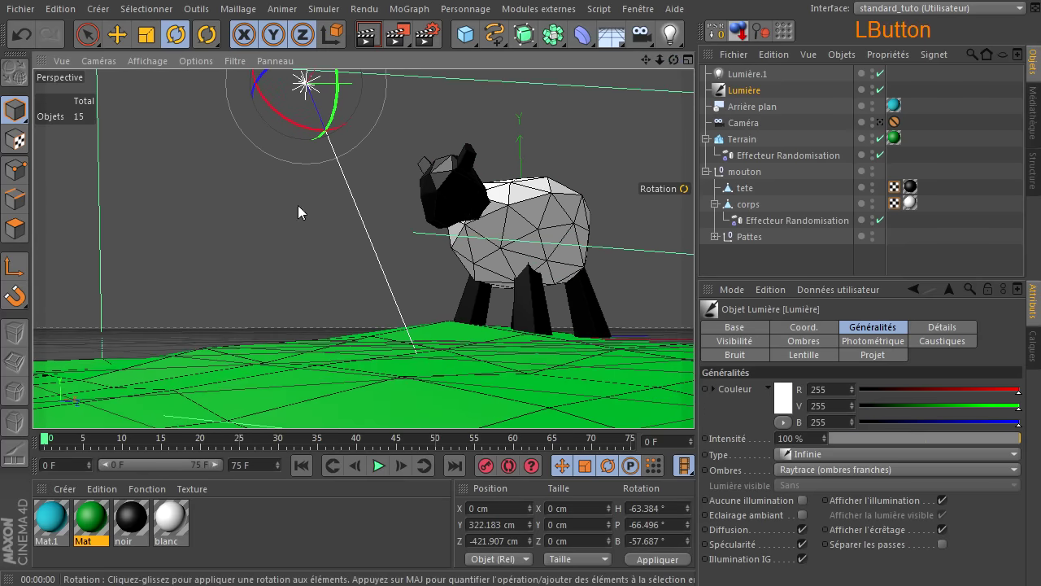
{"action": "left_click", "coordinate": [263, 226]}
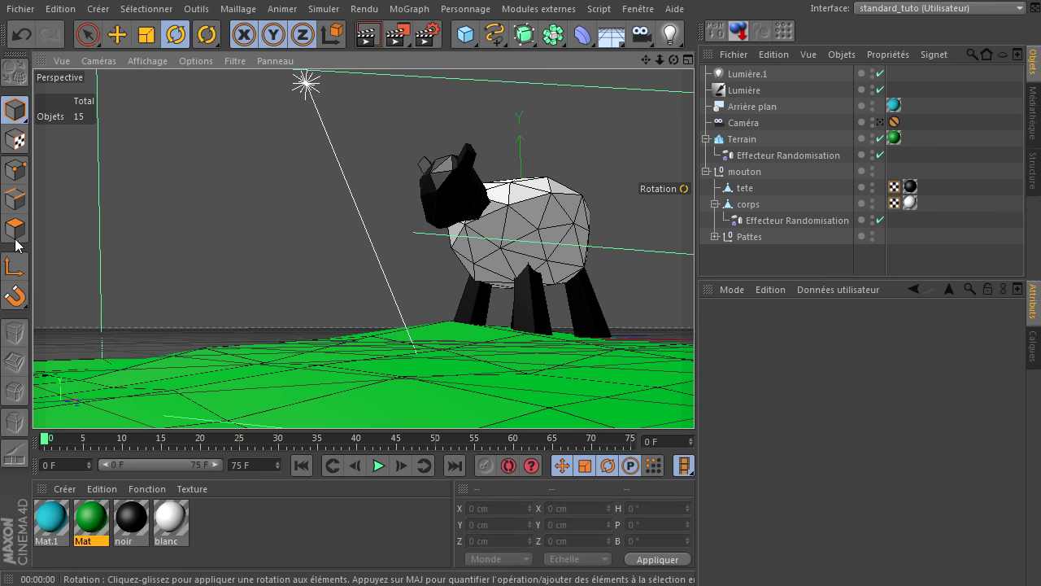
{"action": "left_click", "coordinate": [368, 39]}
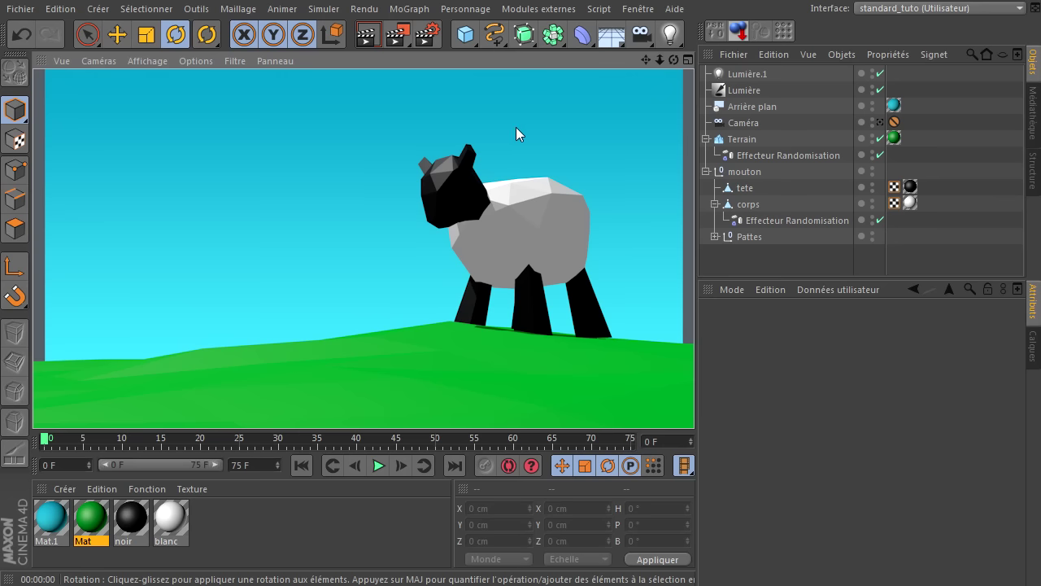
{"action": "left_click_drag", "start_coordinate": [468, 37], "coordinate": [632, 53]}
{"action": "left_click_drag", "start_coordinate": [525, 274], "coordinate": [518, 48]}
{"action": "left_click_drag", "start_coordinate": [562, 336], "coordinate": [522, 340]}
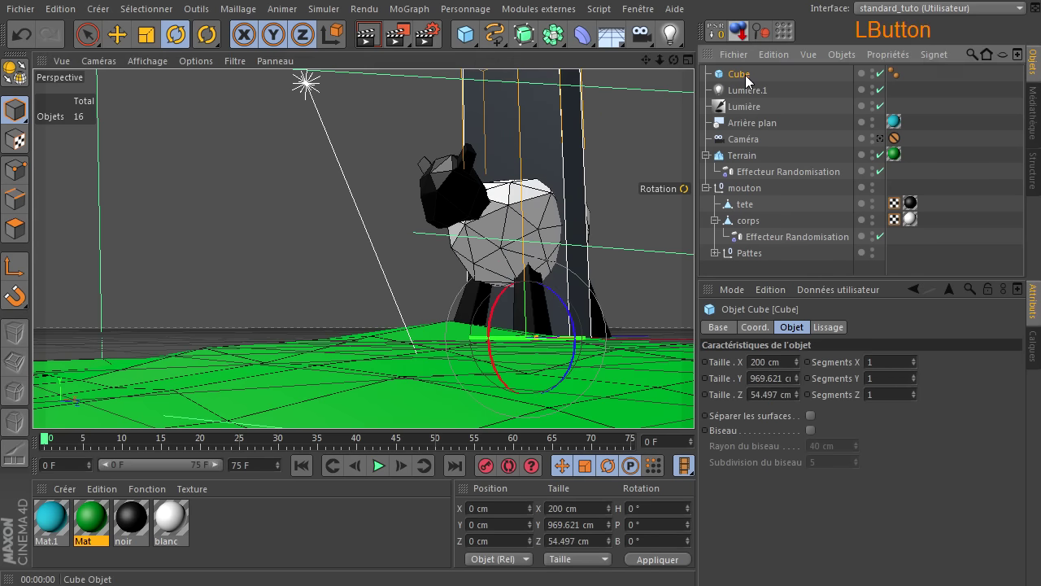
{"action": "key", "text": "Delete"}
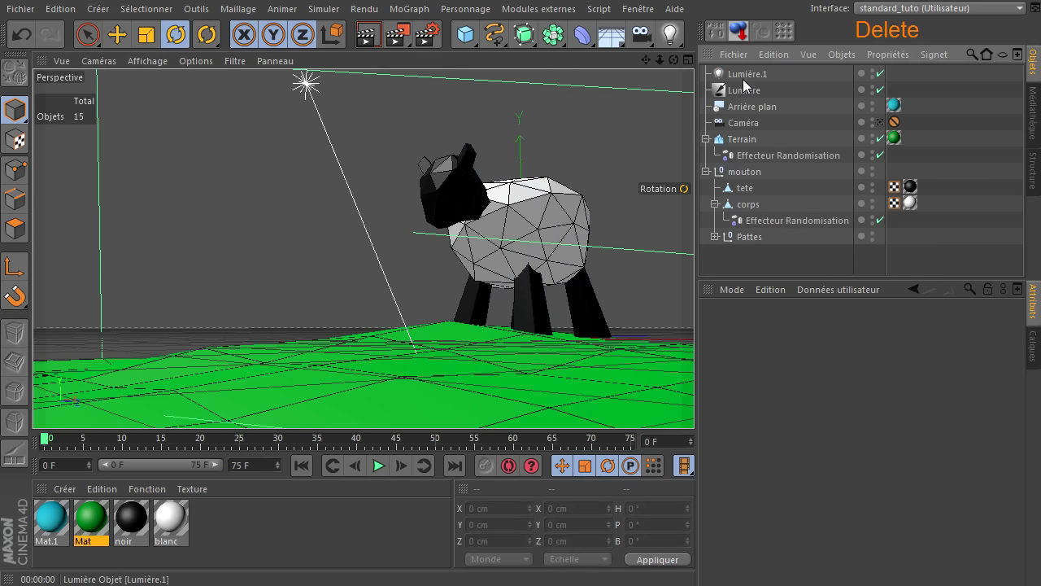
Activate the annotation brush (Pinceau d'annotation) and set its colour to pure red, RGB 255, 0, 0
{"action": "left_click", "coordinate": [199, 10]}
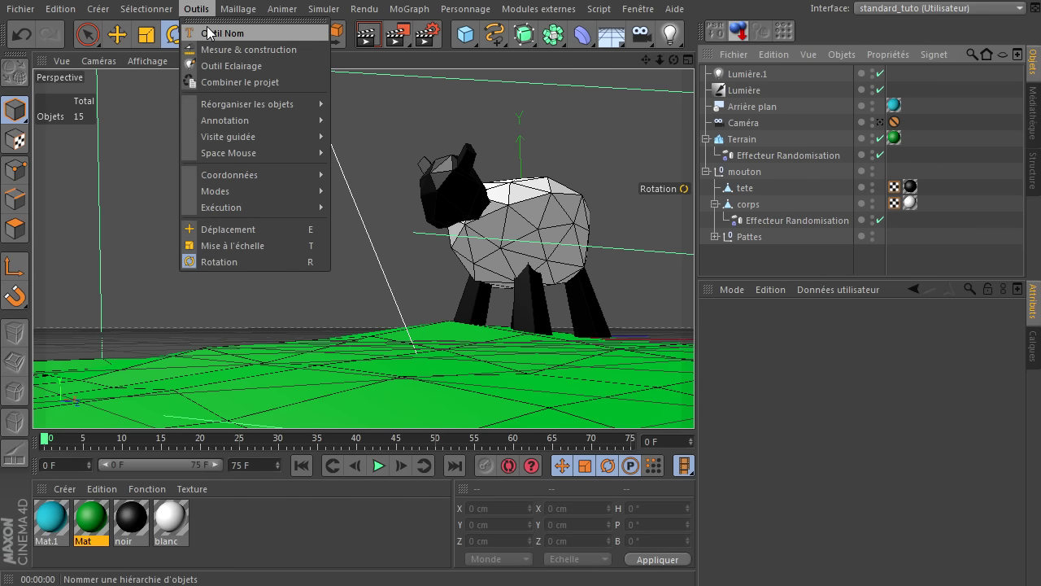
{"action": "mouse_move", "coordinate": [222, 119]}
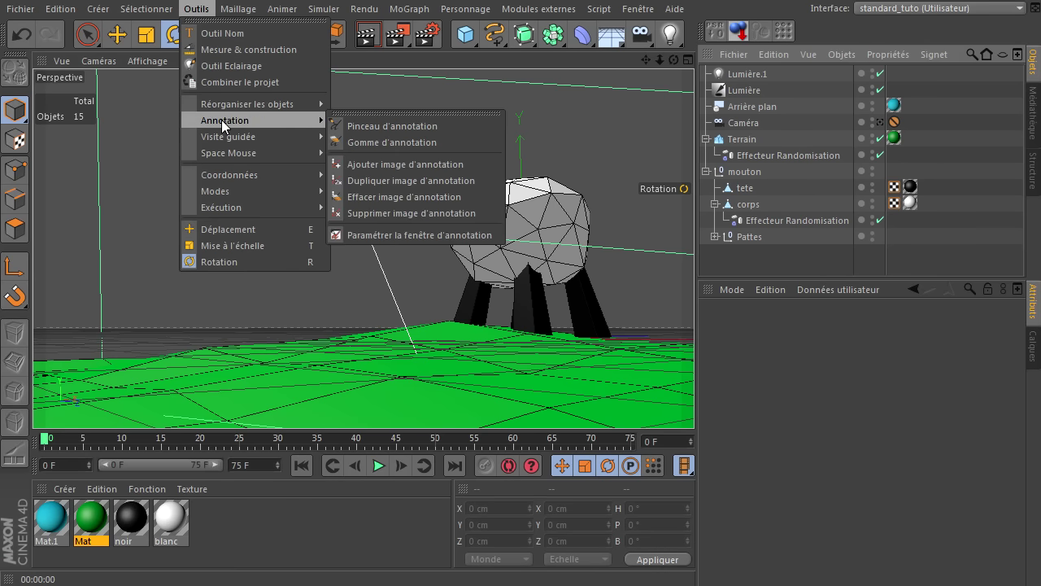
{"action": "left_click", "coordinate": [356, 125]}
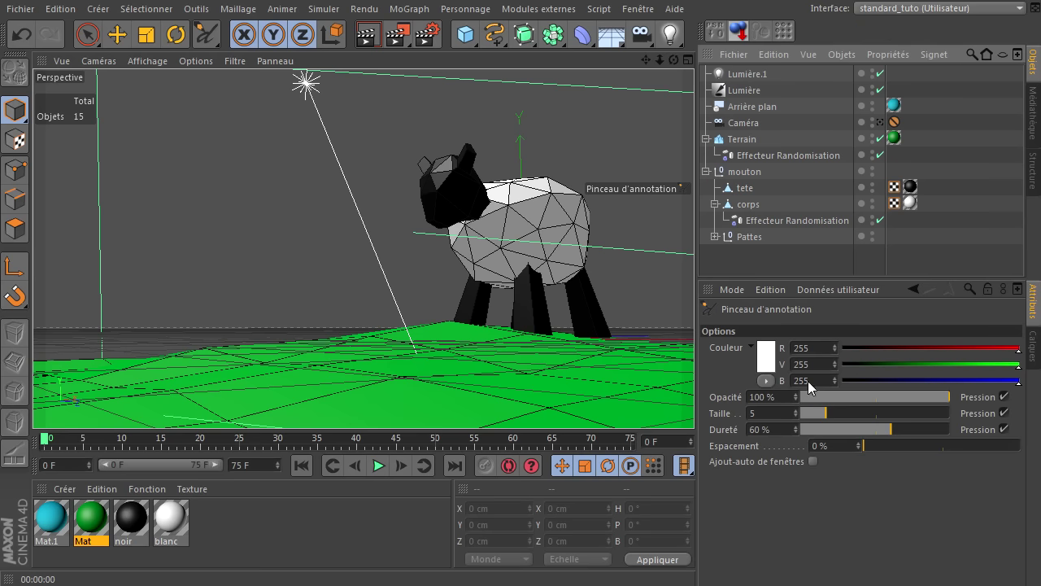
{"action": "left_click", "coordinate": [767, 360]}
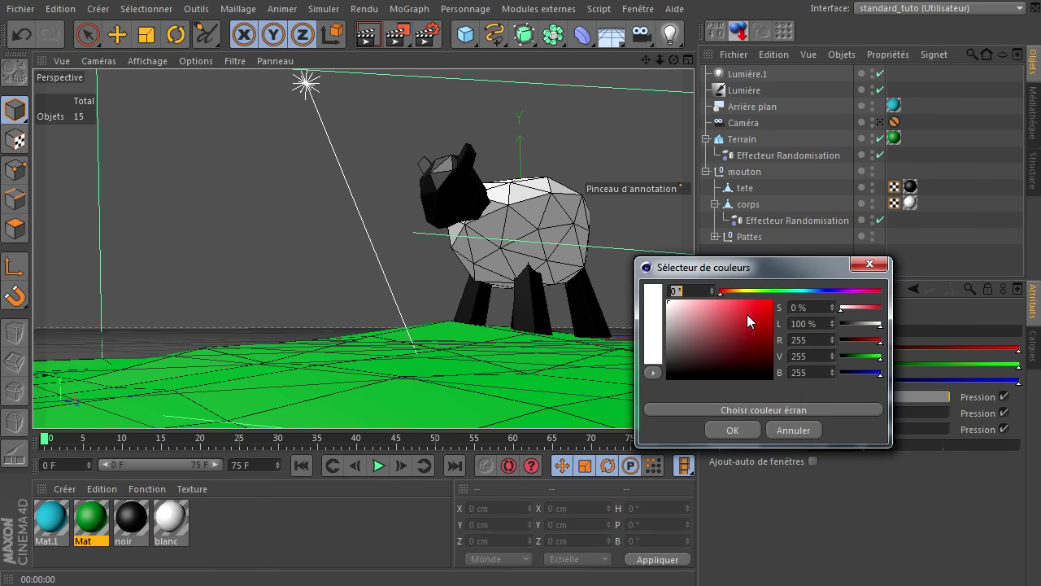
{"action": "left_click", "coordinate": [771, 302]}
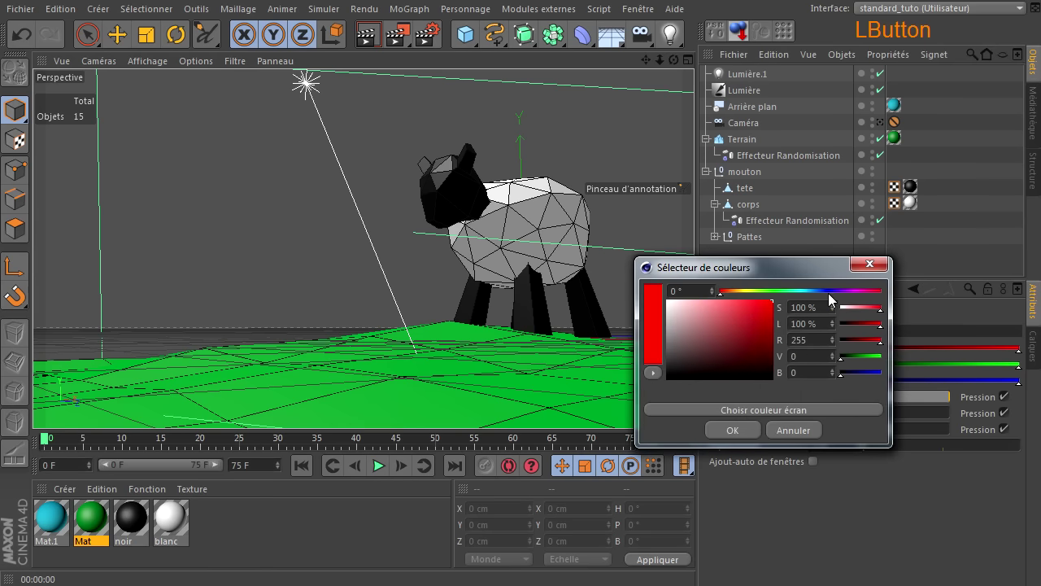
{"action": "left_click", "coordinate": [735, 430]}
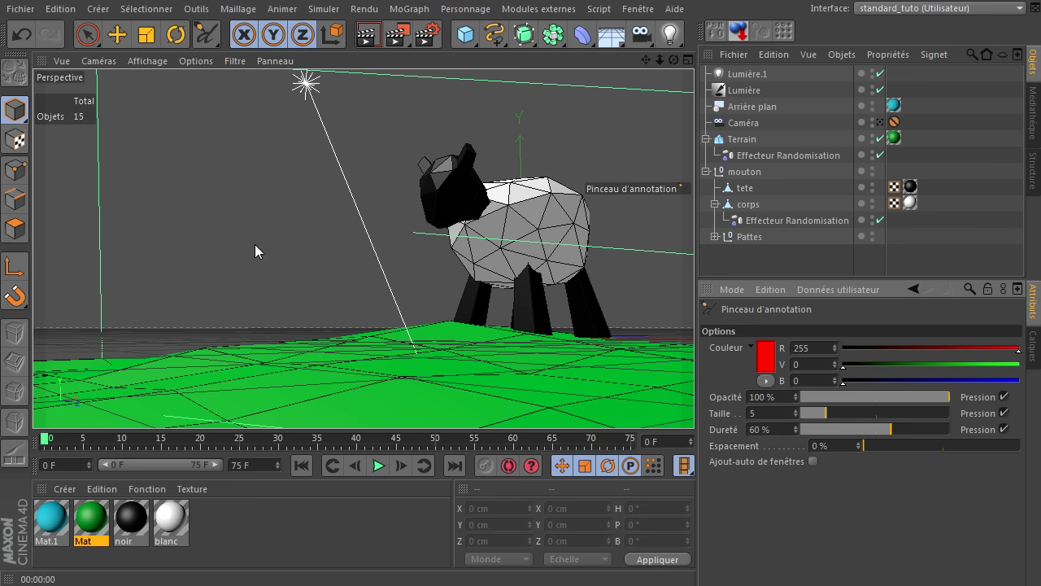
{"action": "left_click", "coordinate": [207, 34]}
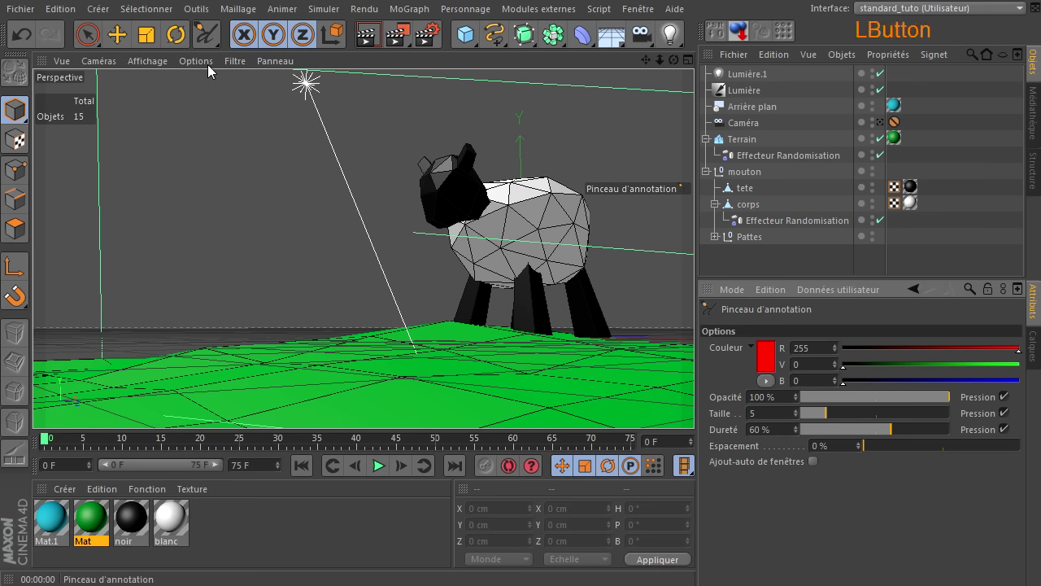
Draw a red rule-of-thirds grid over the perspective view with two vertical and two horizontal strokes, and delete the annotation object
{"action": "mouse_move", "coordinate": [163, 76]}
{"action": "left_mouse_down"}
{"action": "mouse_move", "coordinate": [176, 171]}
{"action": "mouse_move", "coordinate": [168, 343]}
{"action": "left_mouse_up"}
{"action": "left_click", "coordinate": [22, 36]}
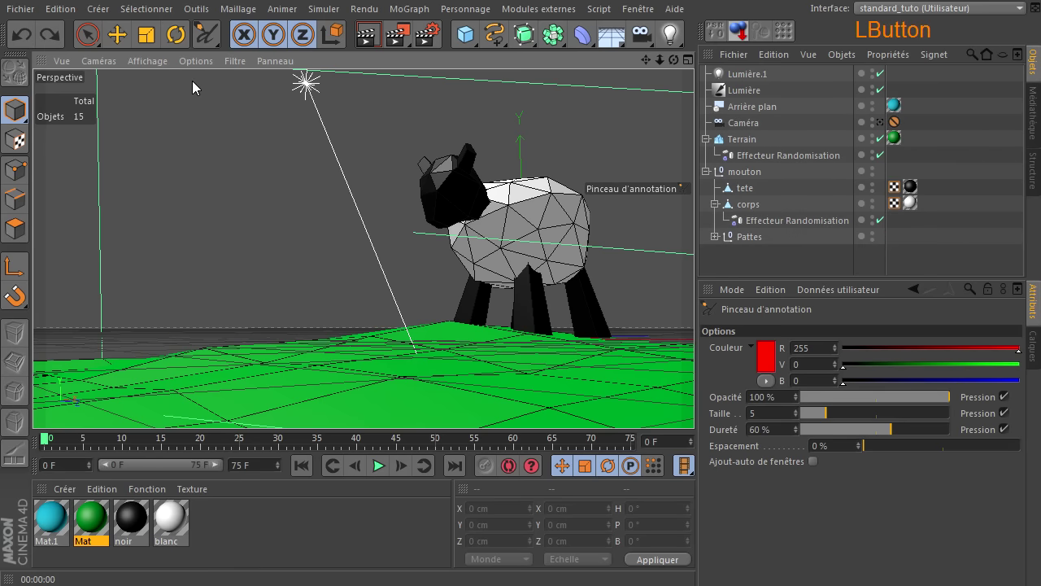
{"action": "left_click", "coordinate": [170, 77]}
{"action": "left_click_drag", "start_coordinate": [180, 134], "coordinate": [181, 228]}
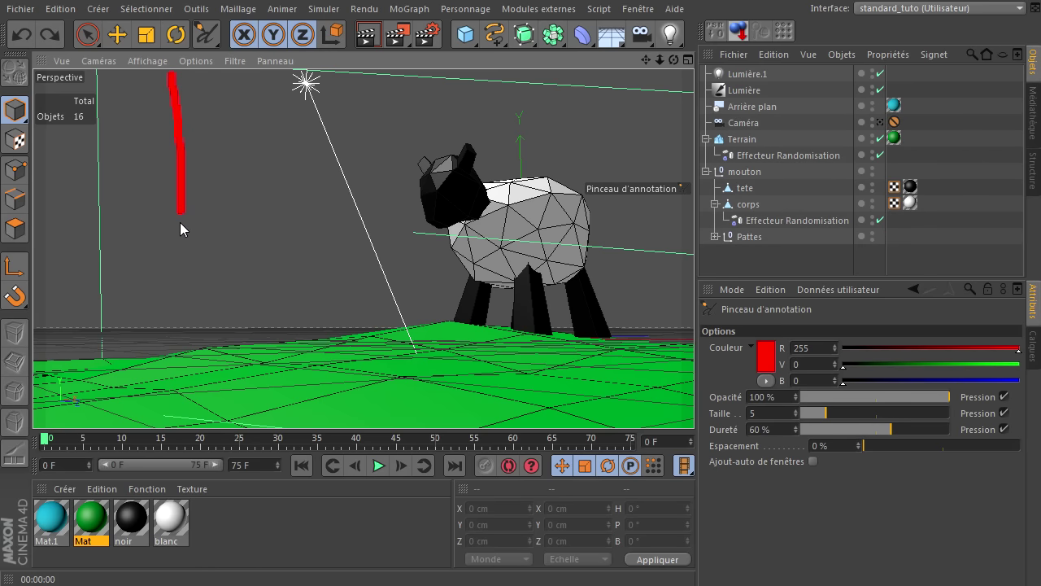
{"action": "left_click_drag", "start_coordinate": [172, 349], "coordinate": [170, 427]}
{"action": "left_click_drag", "start_coordinate": [516, 74], "coordinate": [519, 426]}
{"action": "mouse_move", "coordinate": [44, 177]}
{"action": "left_mouse_down"}
{"action": "mouse_move", "coordinate": [475, 167]}
{"action": "mouse_move", "coordinate": [683, 181]}
{"action": "left_mouse_up"}
{"action": "left_click_drag", "start_coordinate": [45, 335], "coordinate": [684, 337]}
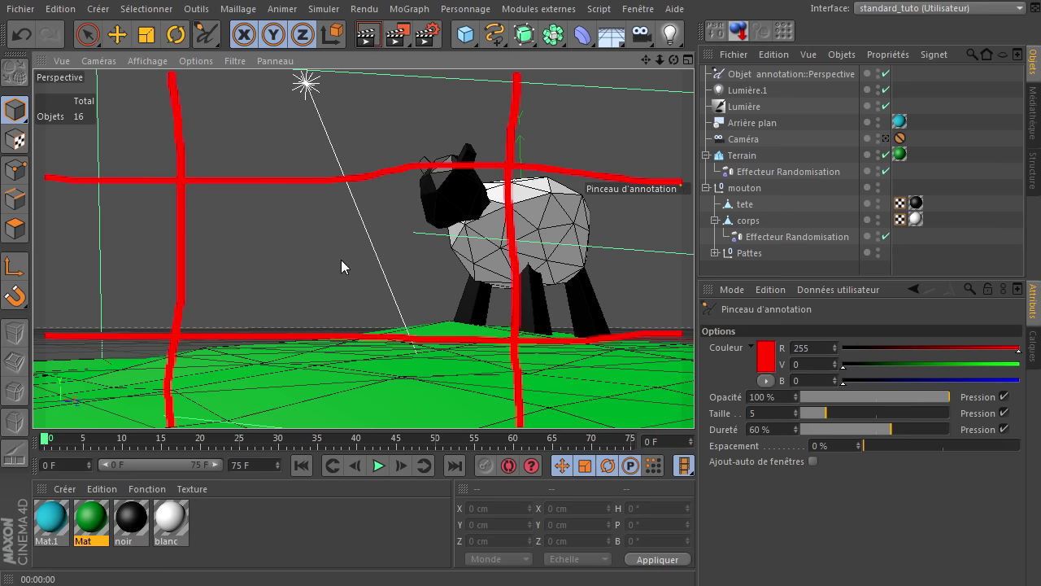
{"action": "left_click", "coordinate": [730, 75]}
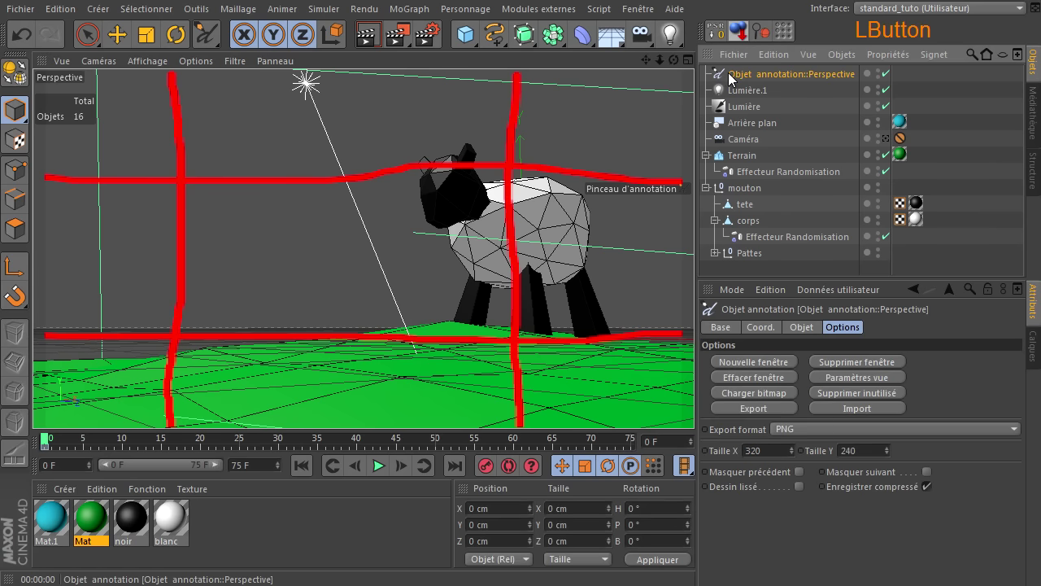
{"action": "key", "text": "Delete"}
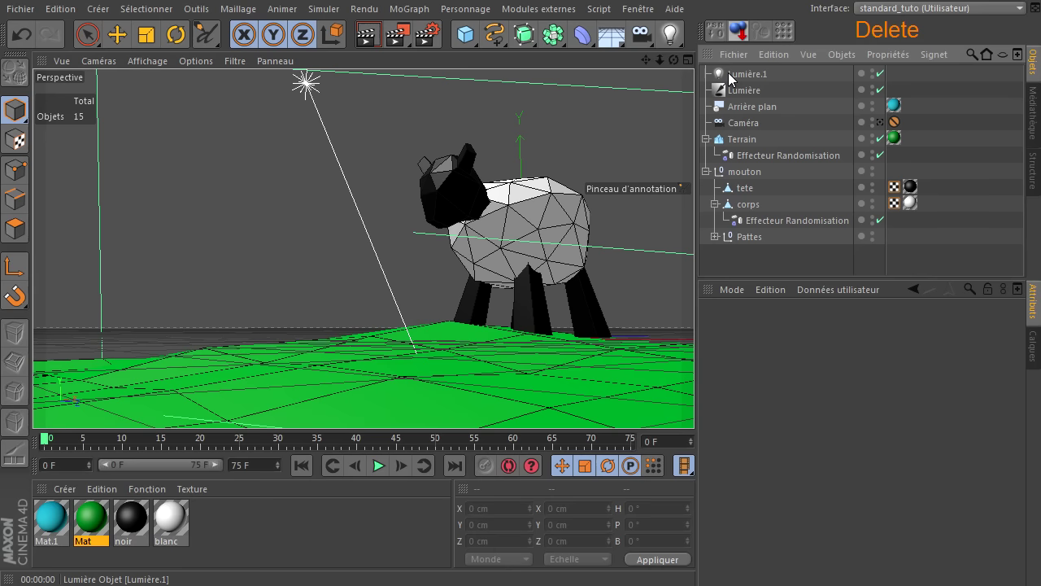
Render the perspective view to examine the sheep's framing
{"action": "left_click", "coordinate": [368, 35]}
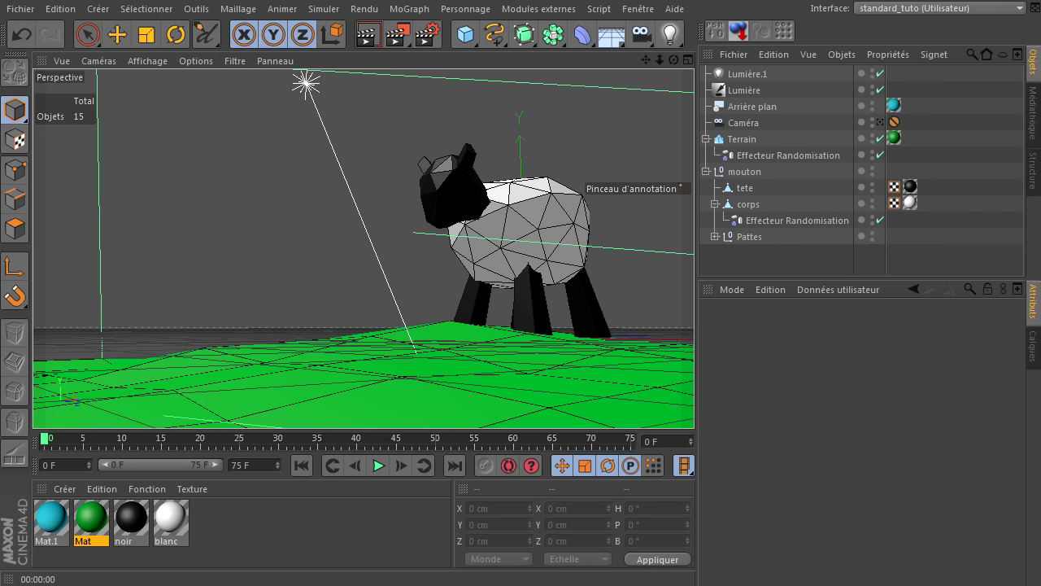
{"action": "left_click", "coordinate": [423, 60]}
{"action": "left_click", "coordinate": [368, 34]}
{"action": "left_click", "coordinate": [368, 34]}
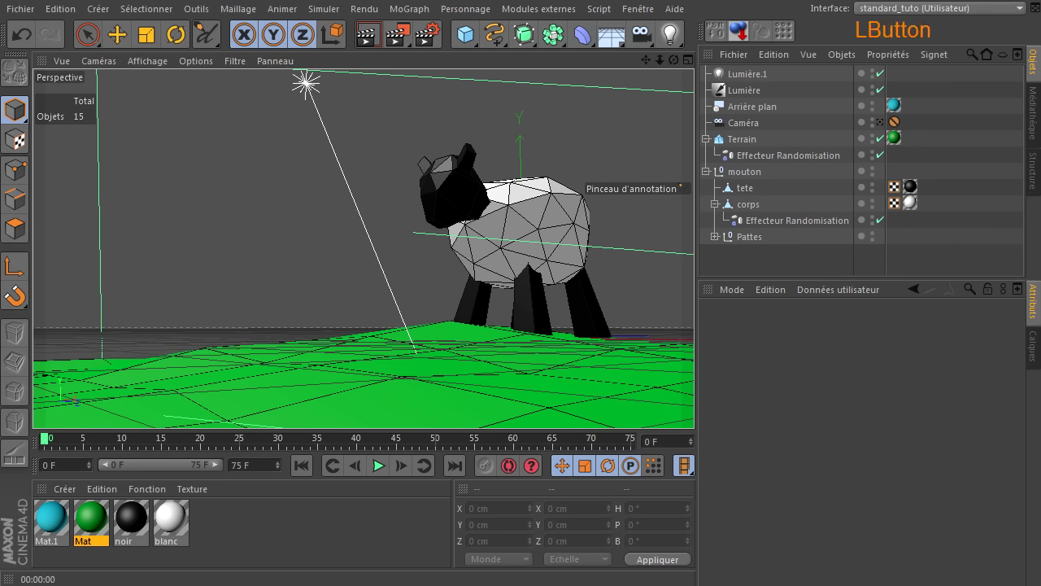
{"action": "left_click", "coordinate": [368, 35]}
Switch to the browser, look over the videos on the Tohad YouTube channel, and return to Cinema 4D
{"action": "left_click_drag", "start_coordinate": [1040, 108], "coordinate": [674, 82]}
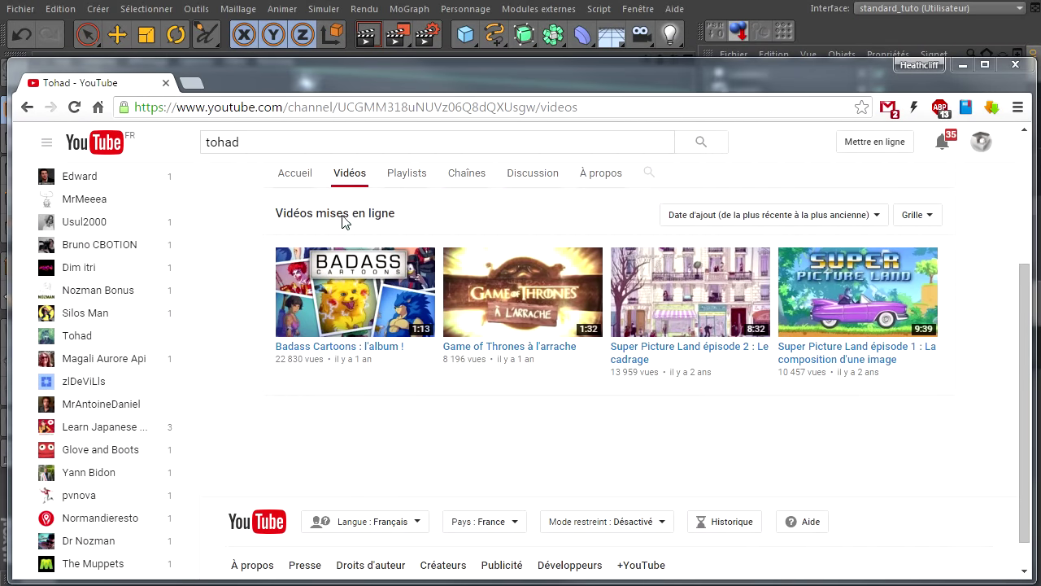
{"action": "scroll", "coordinate": [331, 260], "scroll_direction": "up", "scroll_amount": 3}
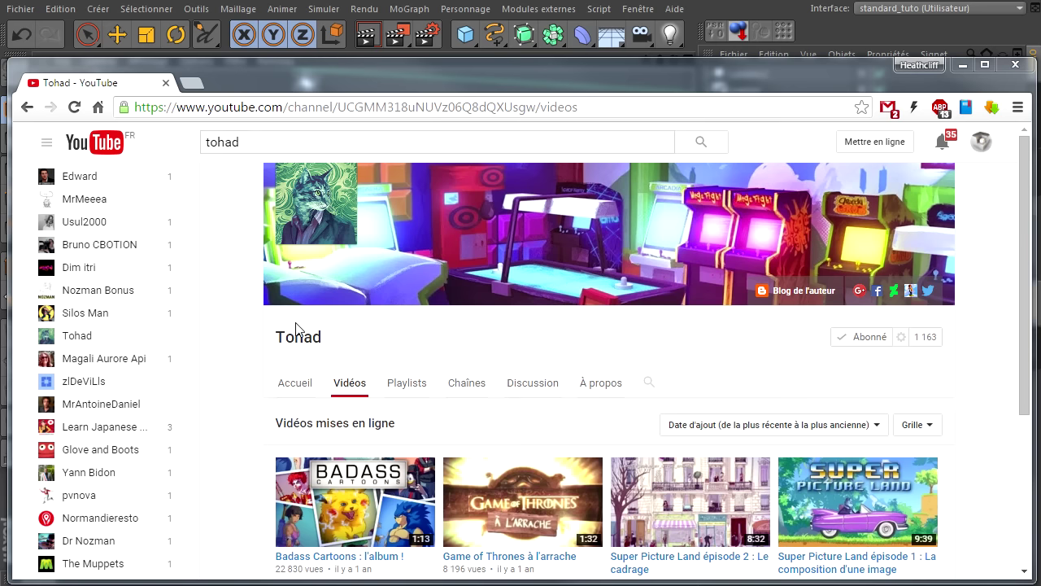
{"action": "left_click", "coordinate": [444, 352]}
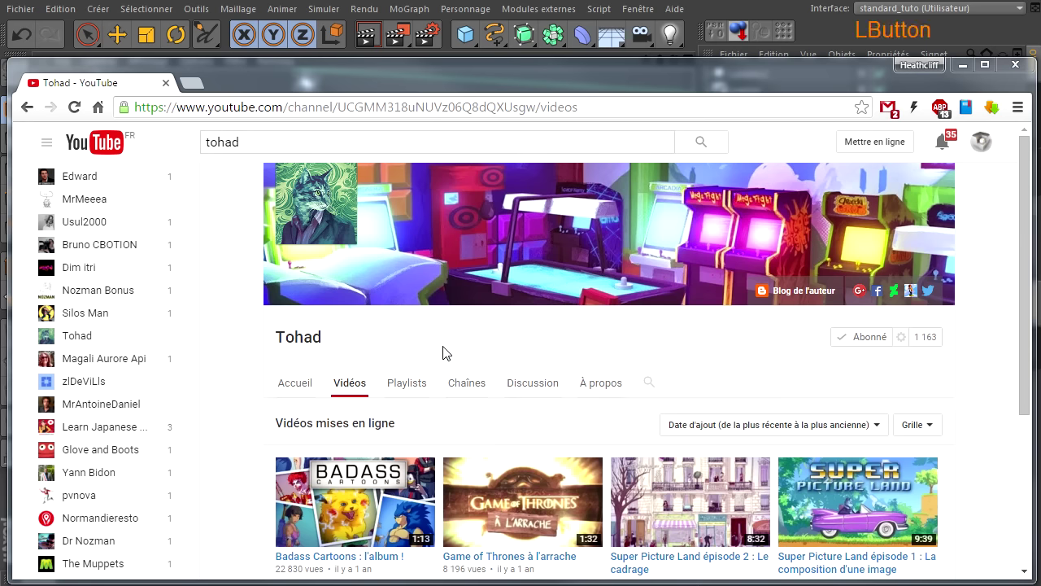
{"action": "scroll", "coordinate": [448, 348], "scroll_direction": "down", "scroll_amount": 2}
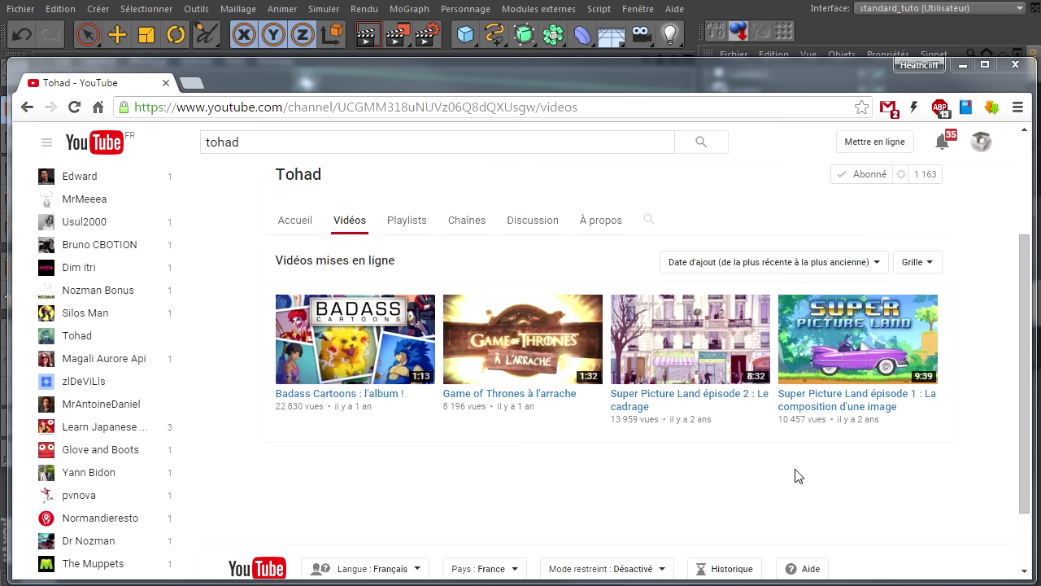
{"action": "left_click_drag", "start_coordinate": [334, 83], "coordinate": [0, 84]}
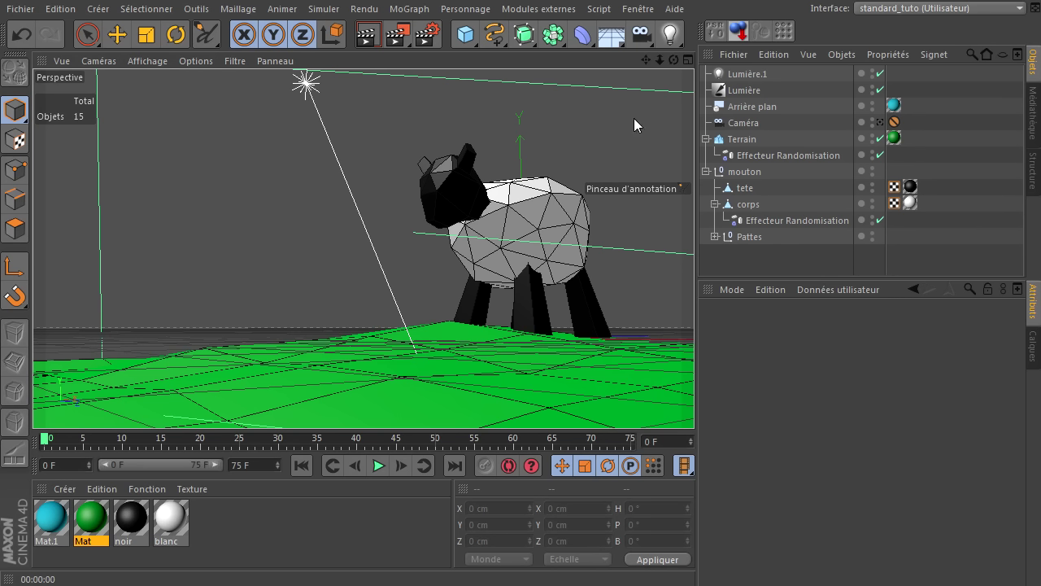
Add a new Omni light and move it into the sky in front of the sheep, at about X -1207 cm, Y 464 cm
{"action": "left_click", "coordinate": [669, 34]}
{"action": "left_click", "coordinate": [730, 50]}
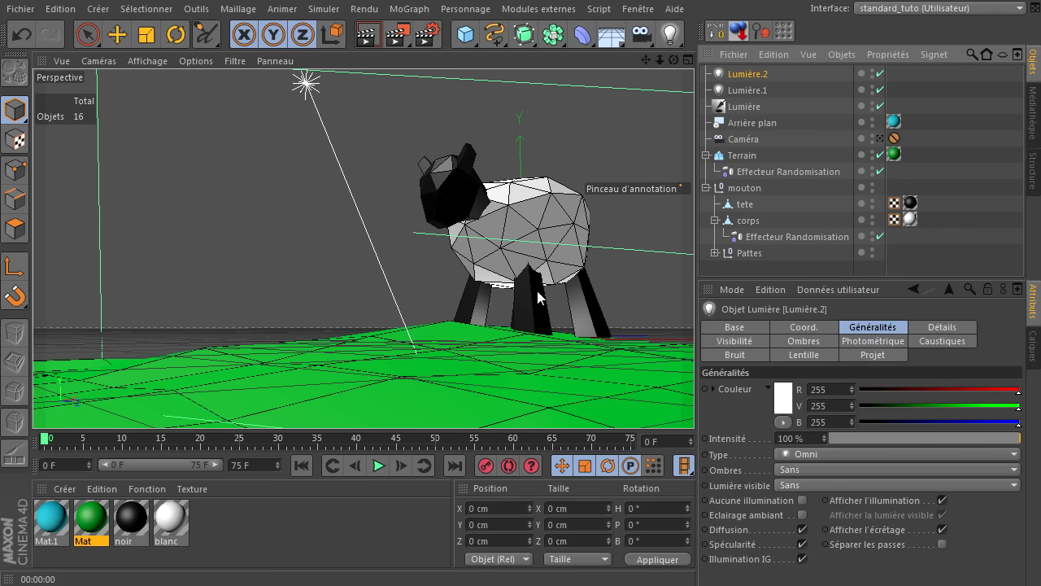
{"action": "key", "text": "e"}
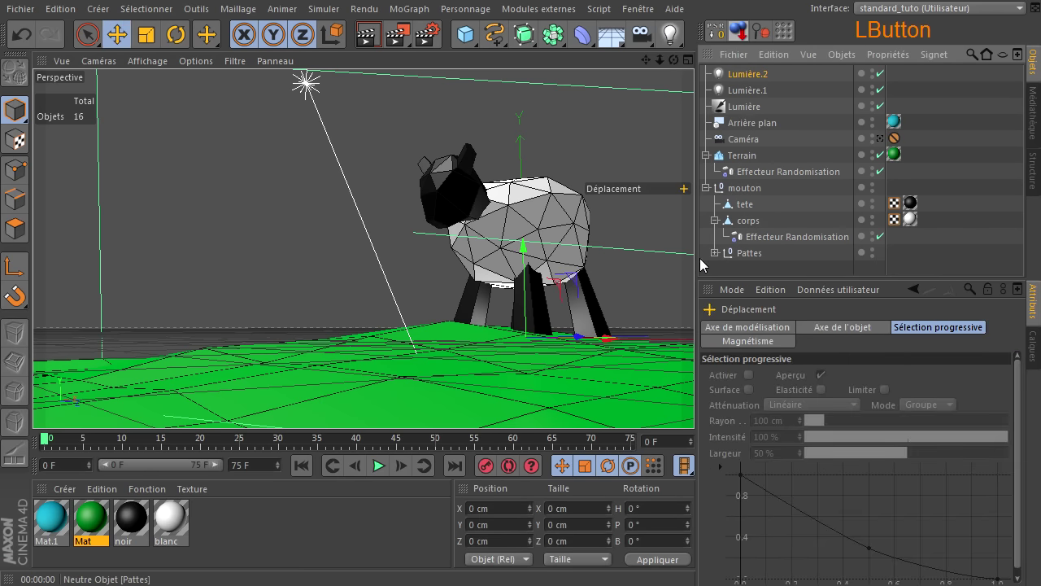
{"action": "left_click_drag", "start_coordinate": [567, 338], "coordinate": [220, 329]}
{"action": "left_click_drag", "start_coordinate": [211, 276], "coordinate": [214, 131]}
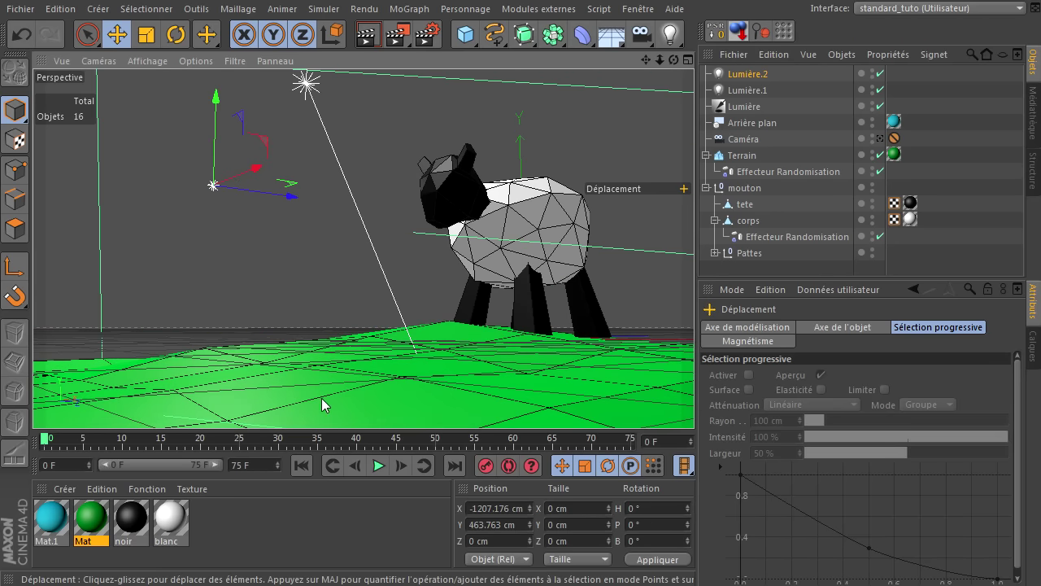
Remove the protection property from the existing camera and delete that camera
{"action": "left_click", "coordinate": [740, 139]}
{"action": "left_click", "coordinate": [894, 138]}
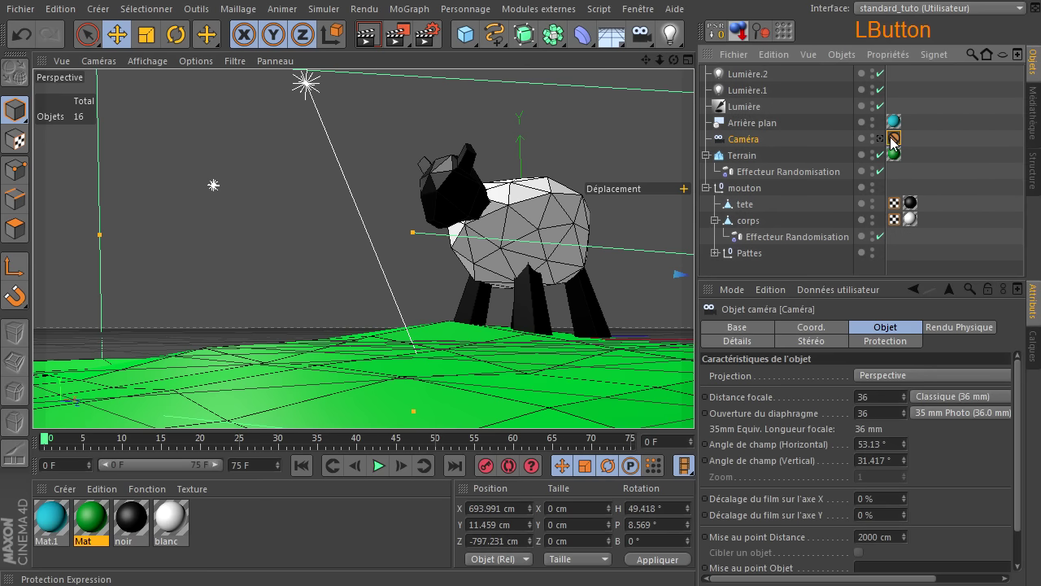
{"action": "key", "text": "Delete"}
{"action": "left_click", "coordinate": [748, 140]}
{"action": "key", "text": "Delete"}
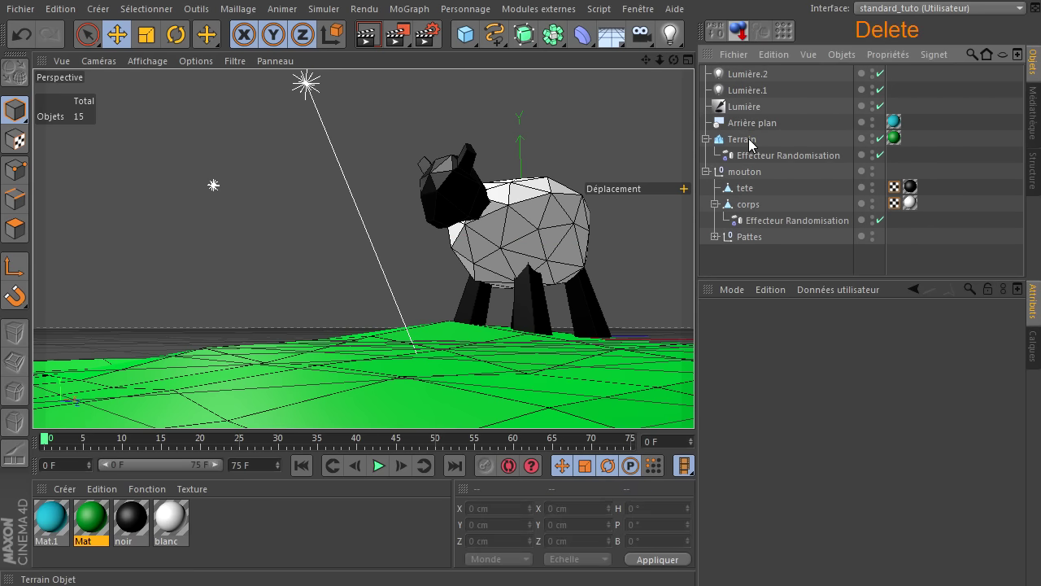
Create a new camera from the current view and lock it with a Protection property
{"action": "left_click", "coordinate": [640, 41]}
{"action": "left_click", "coordinate": [693, 50]}
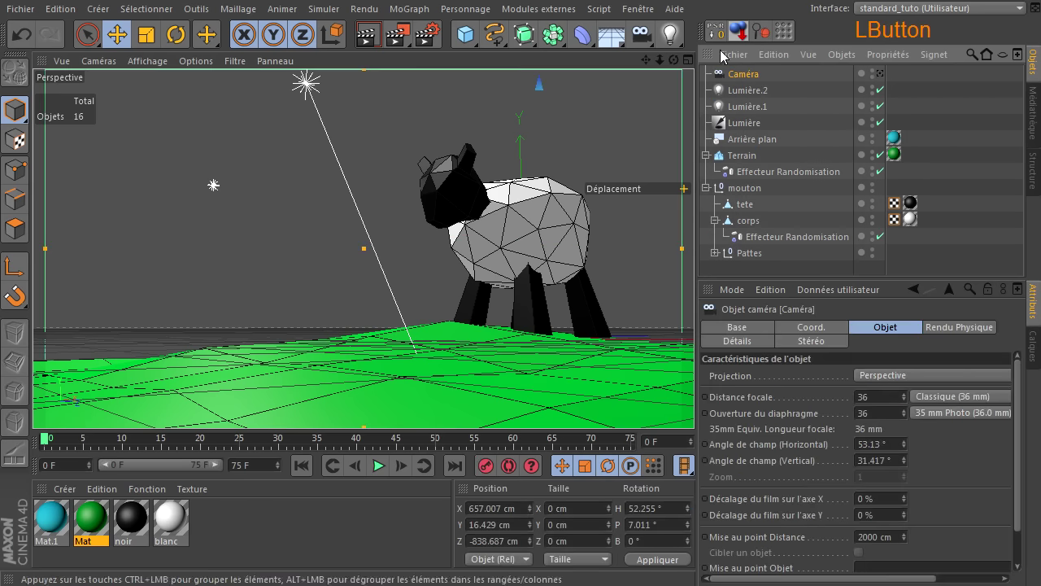
{"action": "right_click", "coordinate": [733, 77]}
{"action": "mouse_move", "coordinate": [813, 86]}
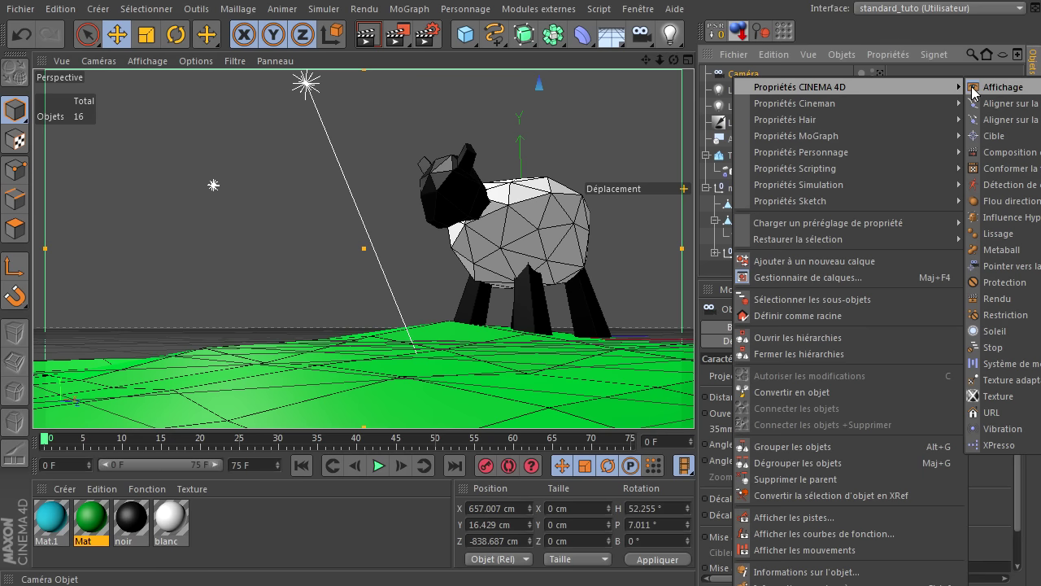
{"action": "left_click", "coordinate": [1005, 282]}
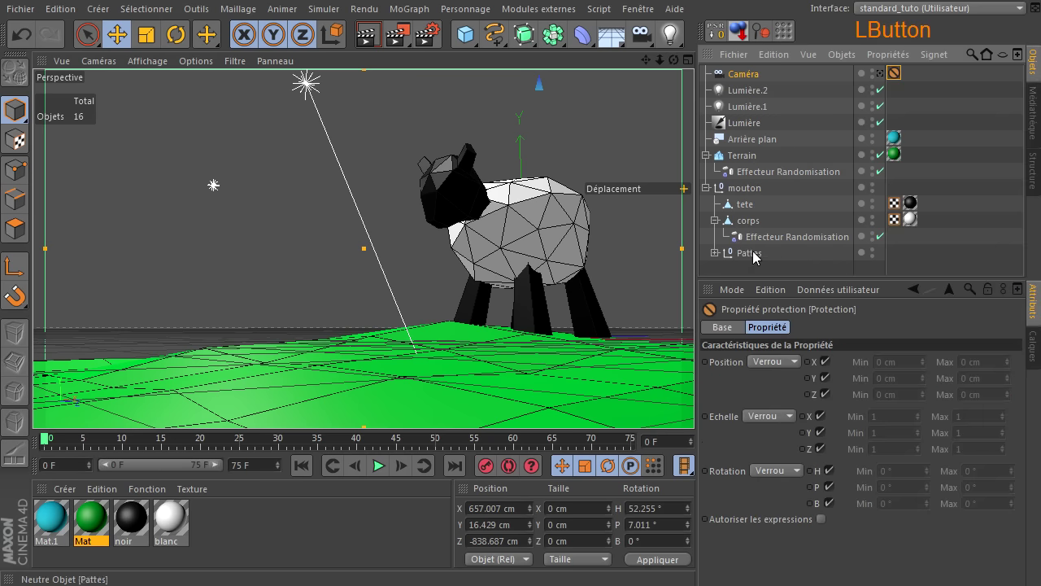
Rename the new Omni light Lumière.2 as soleil
{"action": "left_click", "coordinate": [745, 90]}
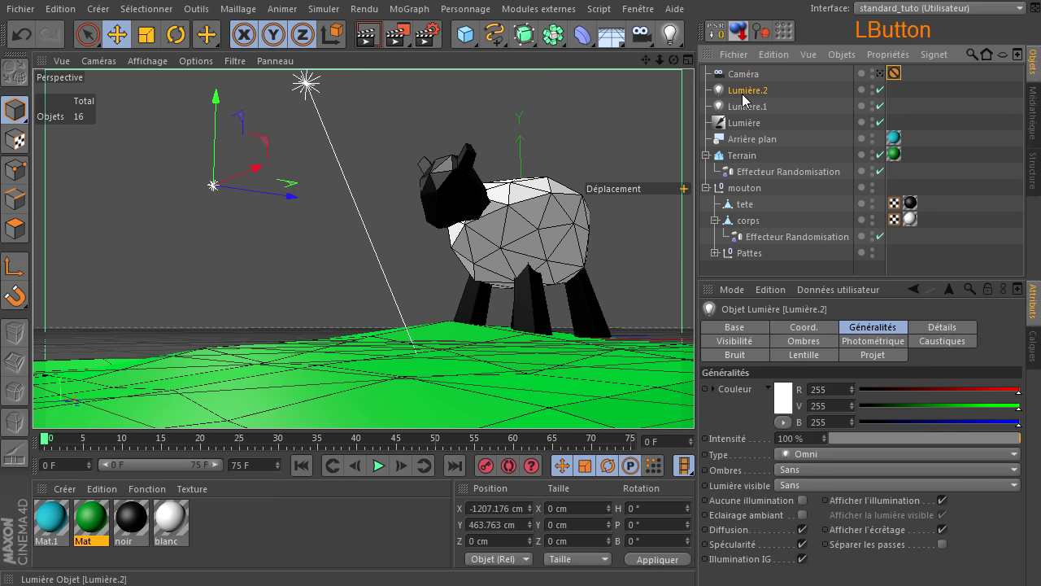
{"action": "double_click", "coordinate": [752, 92]}
{"action": "type", "text": "s"}
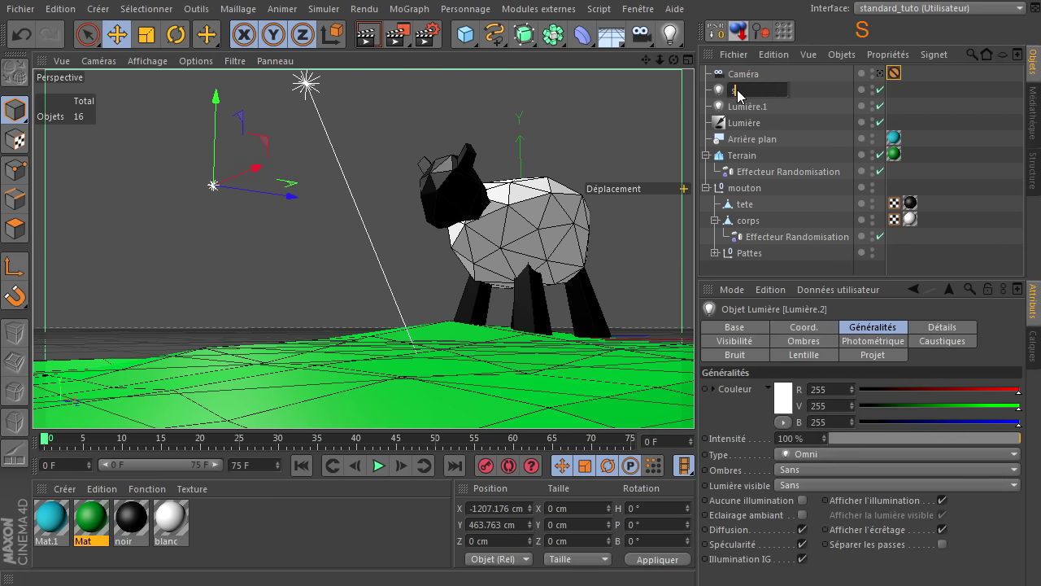
{"action": "type", "text": "oleil"}
{"action": "key", "text": "Return"}
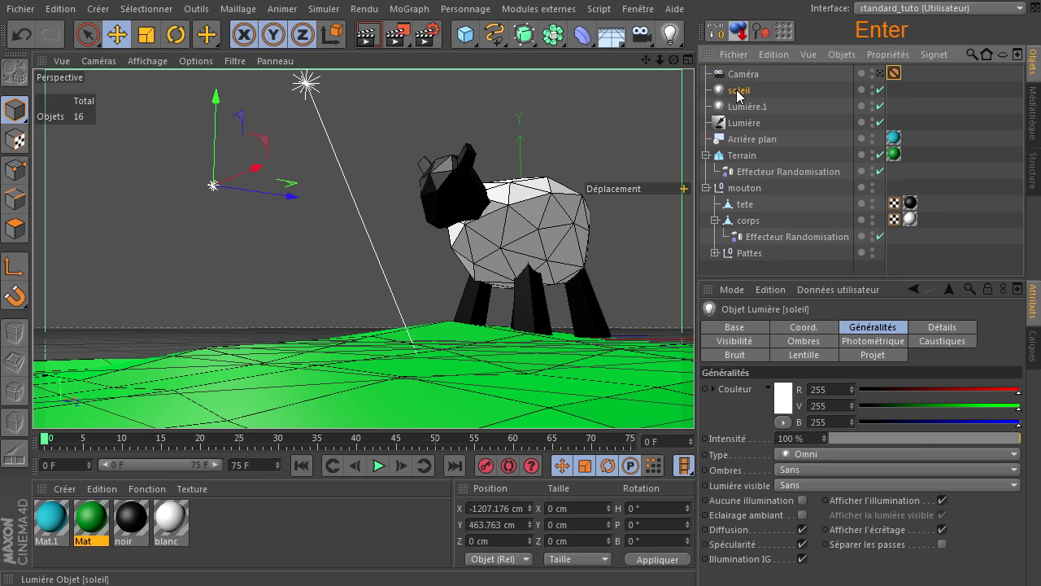
Move the soleil light higher and sideways to about Y 622 cm, Z -204 cm, and render the view
{"action": "left_click_drag", "start_coordinate": [298, 204], "coordinate": [226, 199]}
{"action": "left_click_drag", "start_coordinate": [167, 122], "coordinate": [168, 71]}
{"action": "left_click_drag", "start_coordinate": [244, 144], "coordinate": [231, 145]}
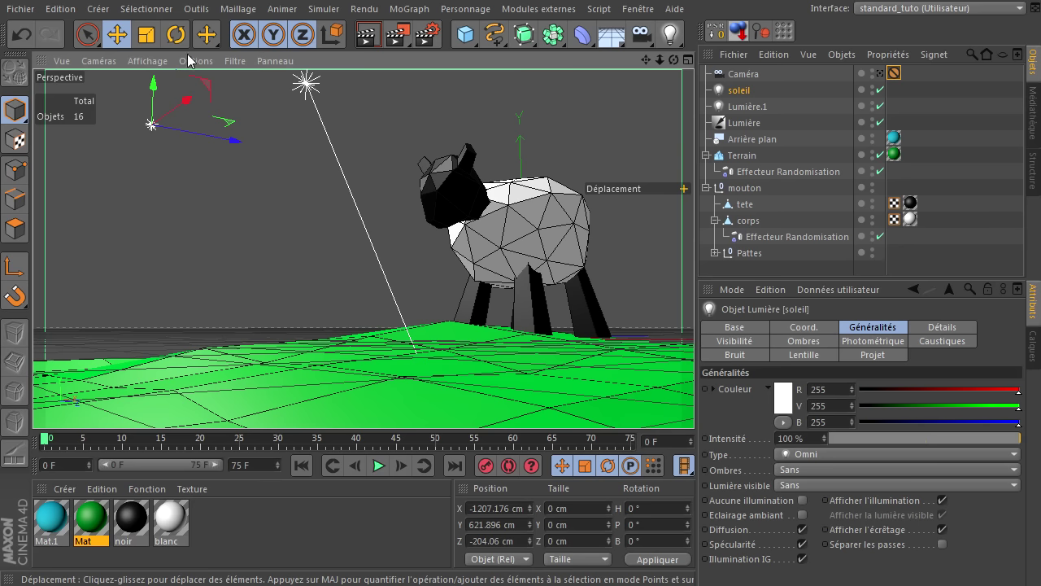
{"action": "left_click", "coordinate": [367, 33]}
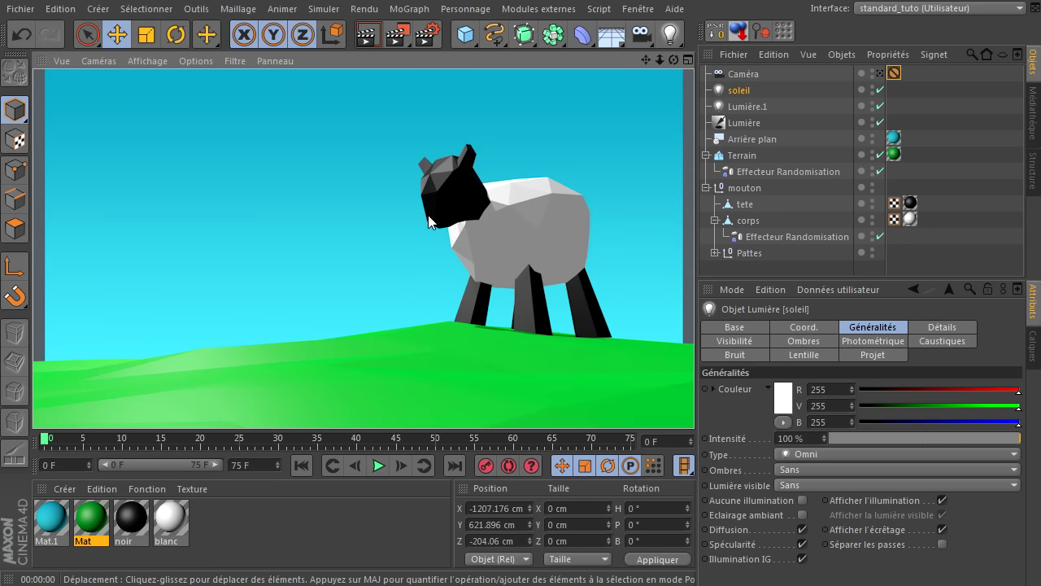
Try the soleil light with Aucune illumination enabled, and switch the option back off
{"action": "left_click", "coordinate": [741, 93]}
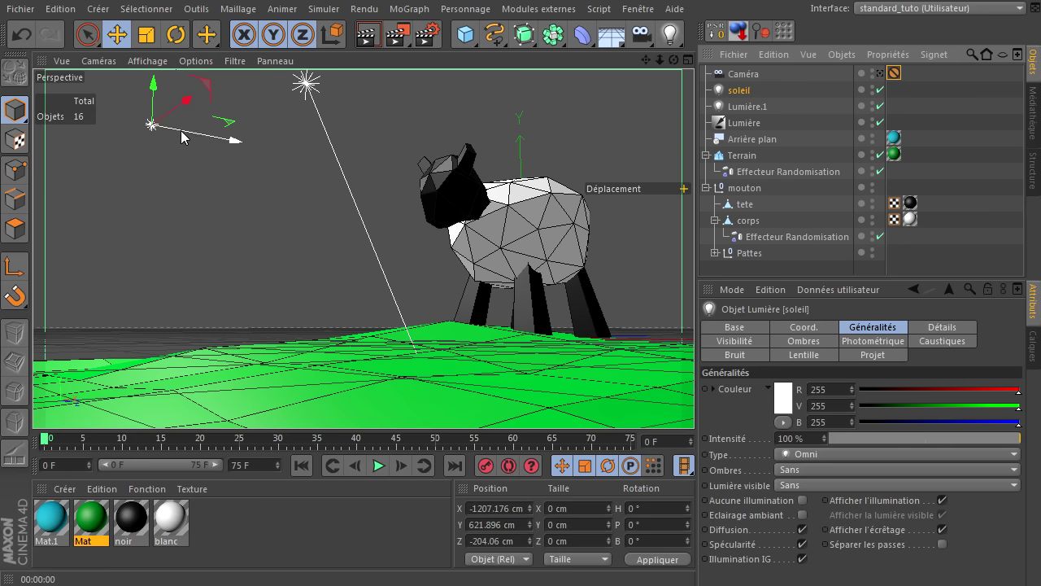
{"action": "left_click", "coordinate": [728, 86]}
{"action": "left_click", "coordinate": [802, 500]}
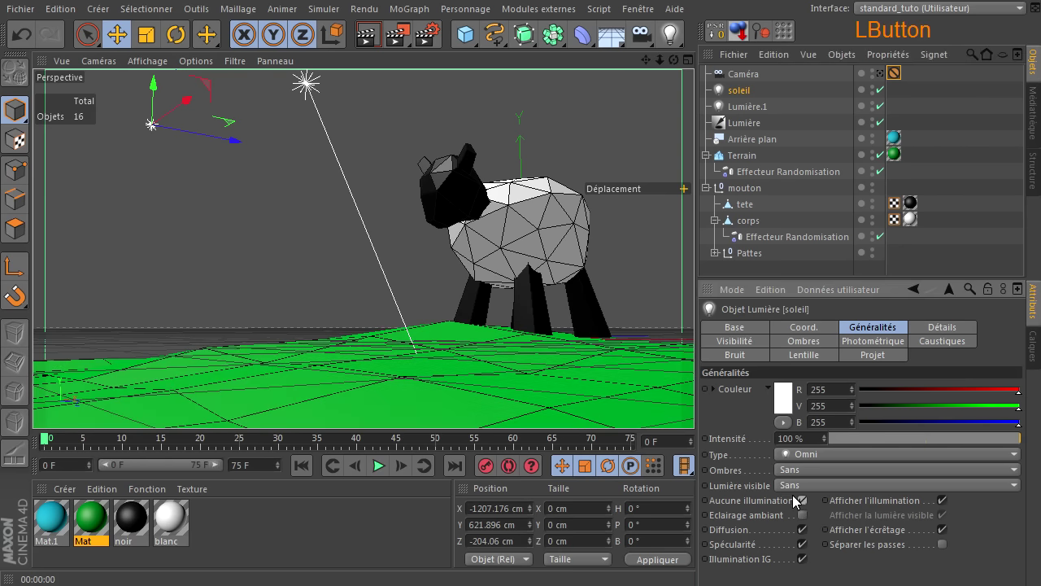
{"action": "left_click", "coordinate": [801, 501]}
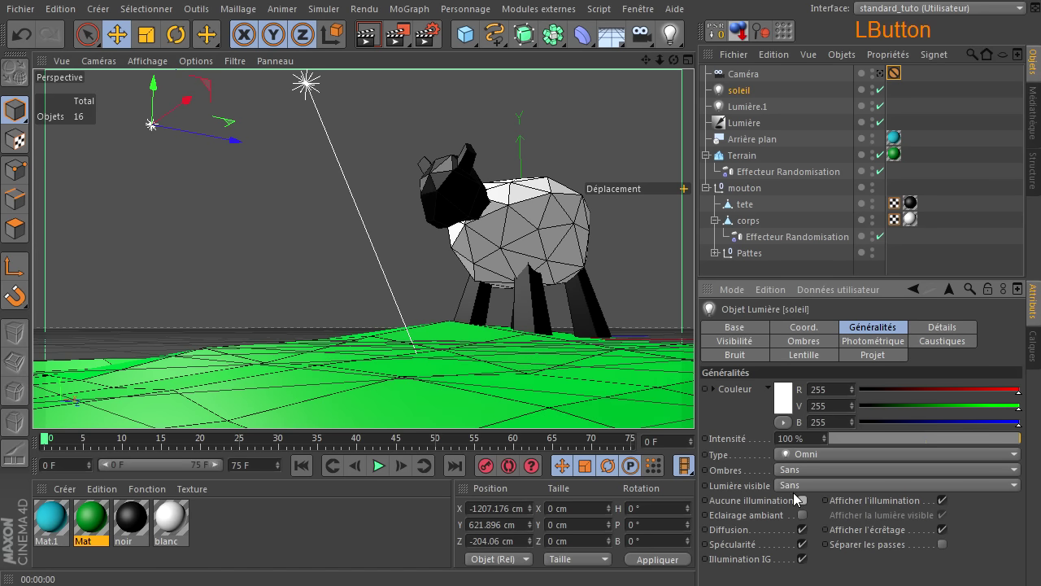
Enable Aucune illumination for the soleil light and render the view
{"action": "left_click", "coordinate": [803, 500]}
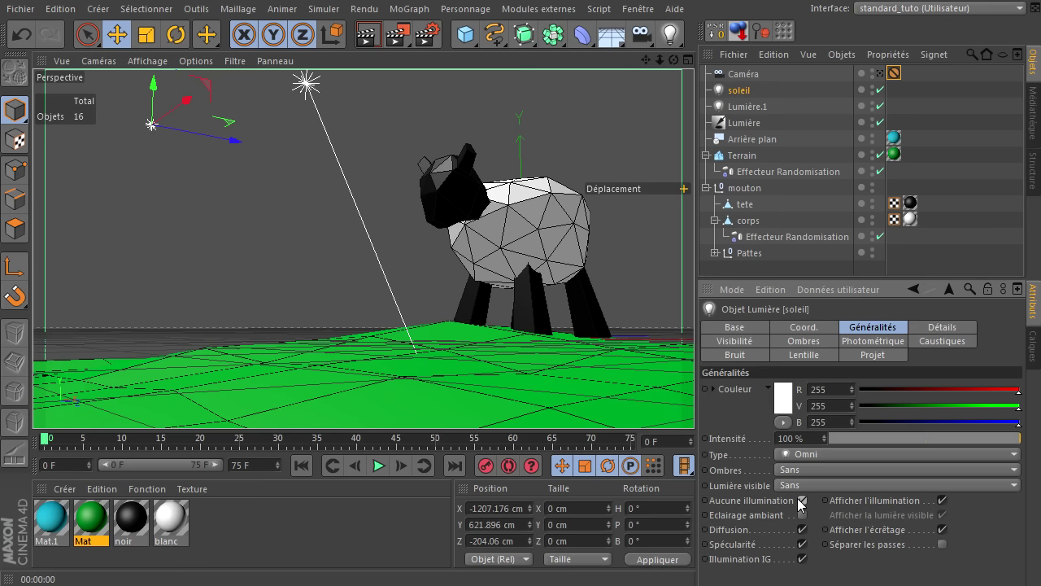
{"action": "left_click", "coordinate": [754, 109]}
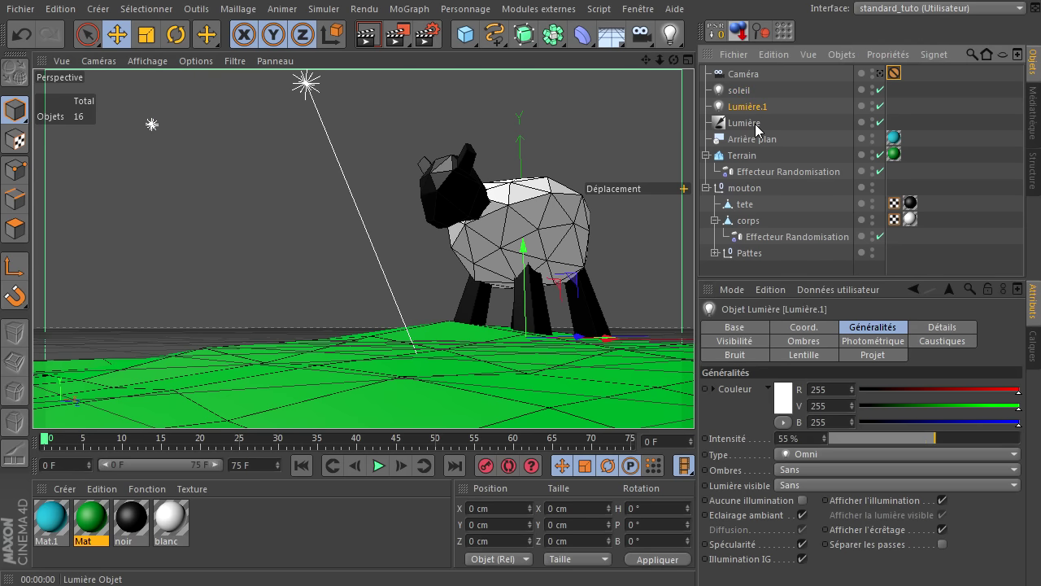
{"action": "left_click", "coordinate": [745, 123]}
{"action": "left_click", "coordinate": [740, 91]}
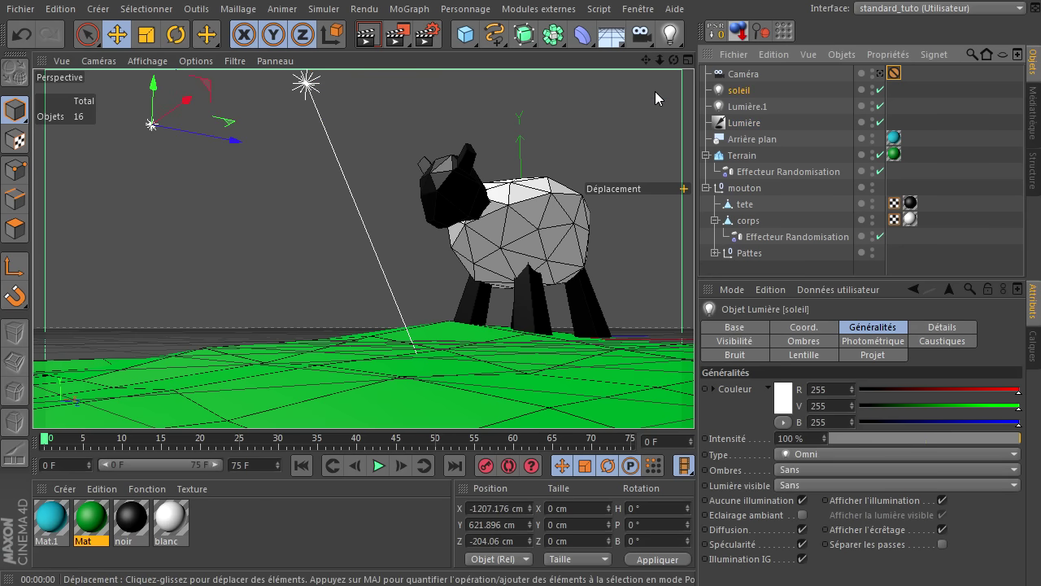
{"action": "left_click", "coordinate": [368, 33]}
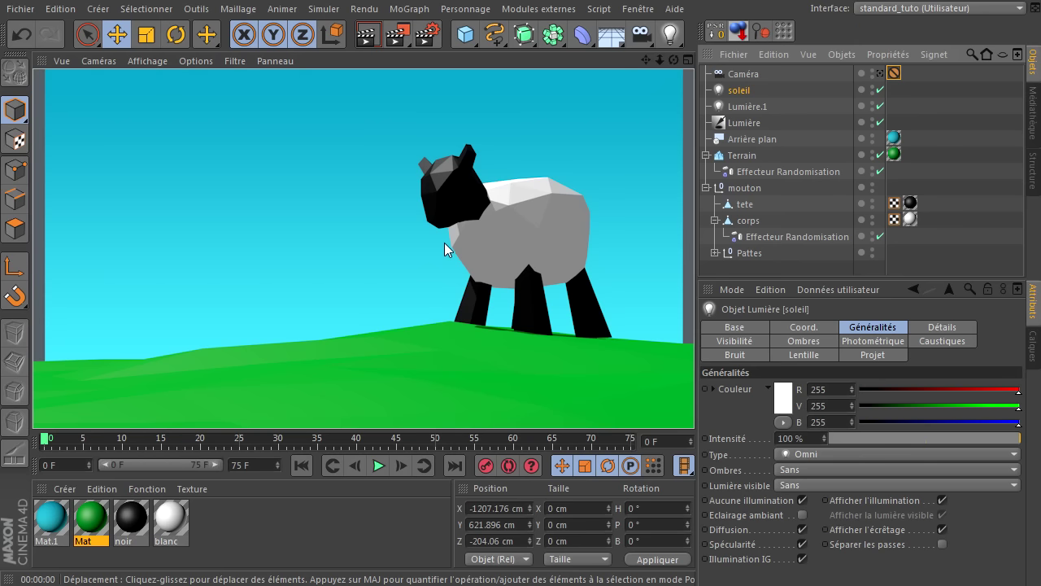
Set the soleil light's Lumière visible option to Volumétrique and render the view
{"action": "left_click", "coordinate": [746, 95]}
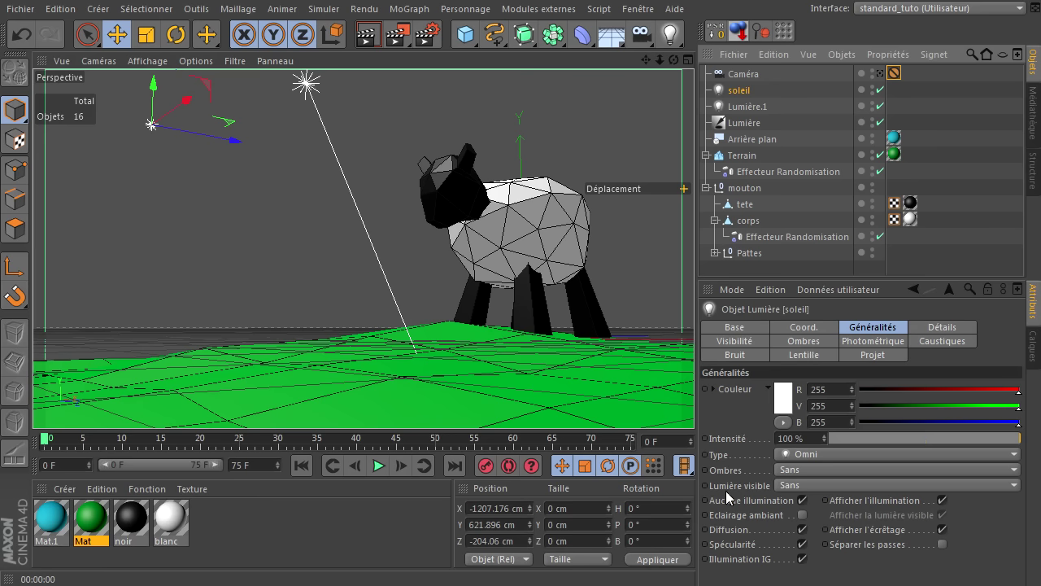
{"action": "left_click", "coordinate": [794, 486]}
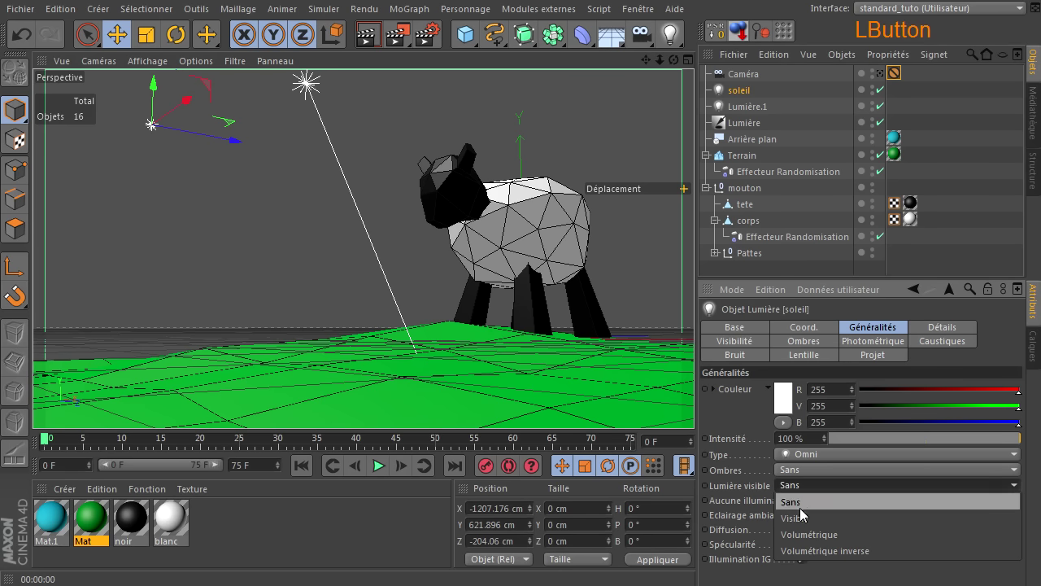
{"action": "left_click", "coordinate": [801, 535]}
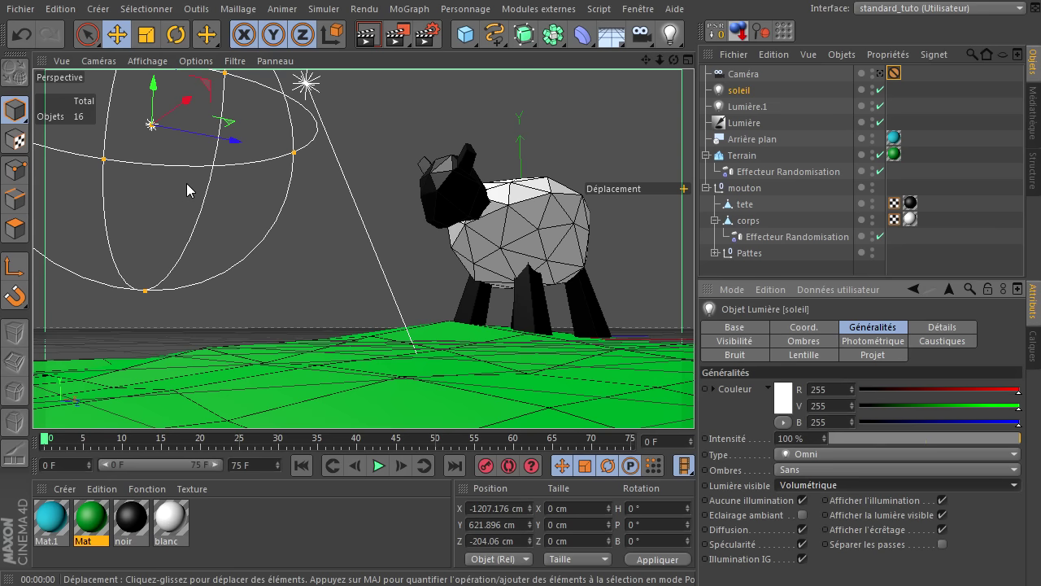
{"action": "left_click", "coordinate": [368, 34]}
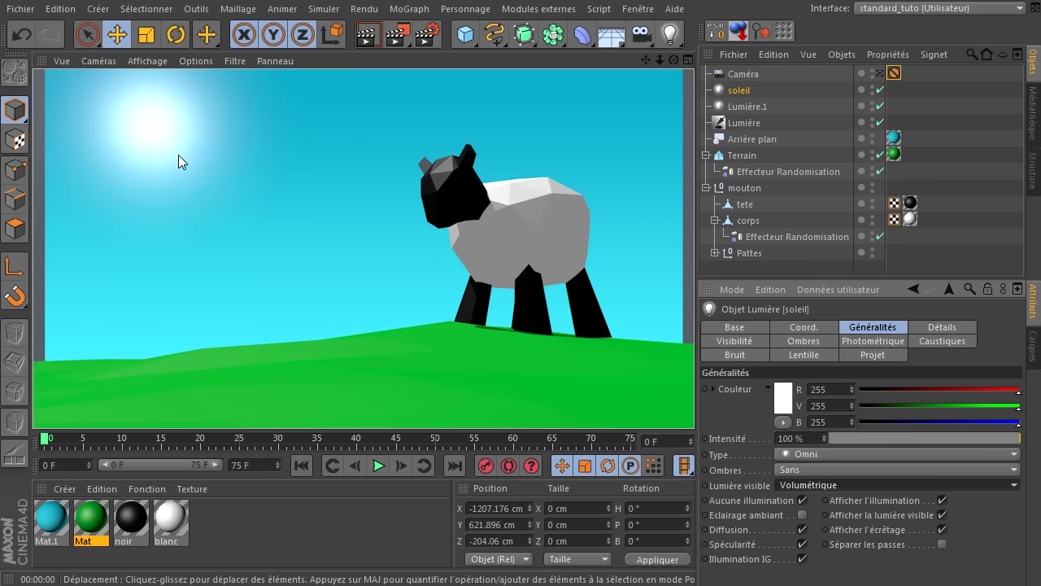
Change the soleil light's colour to yellow with R 247, V 222, B 0
{"action": "left_click", "coordinate": [737, 91]}
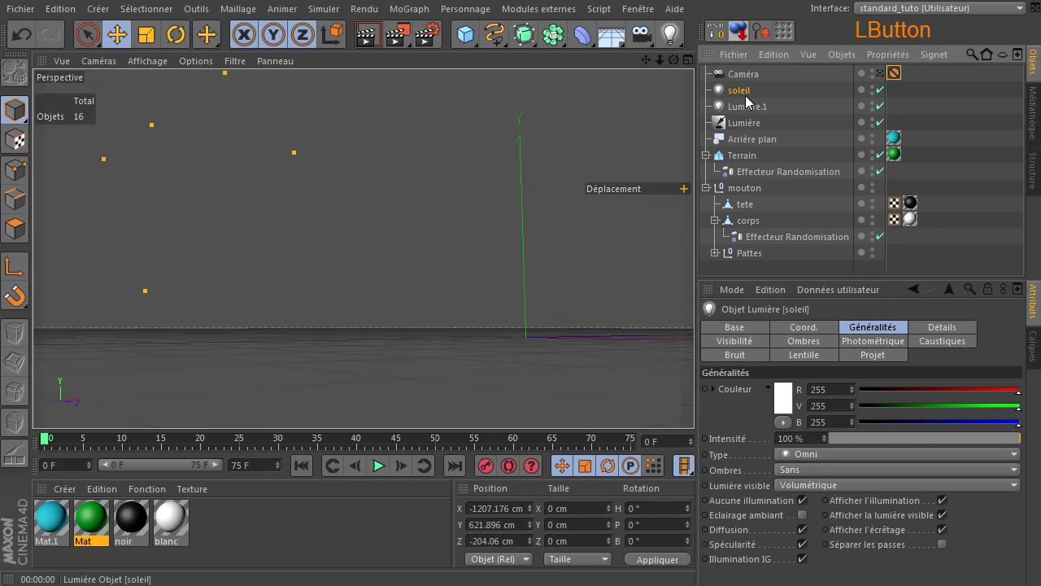
{"action": "left_click", "coordinate": [777, 394]}
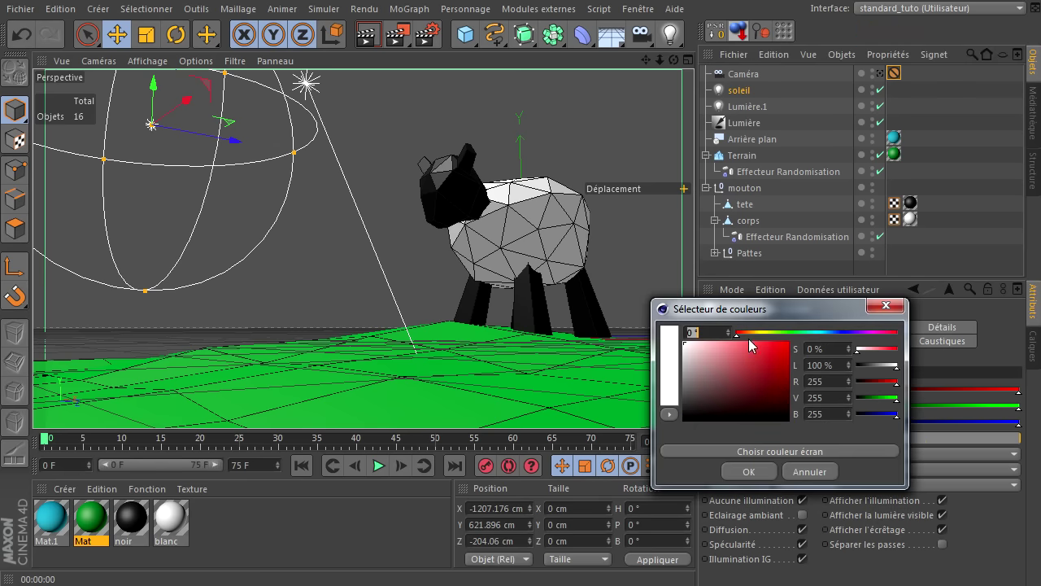
{"action": "left_click", "coordinate": [759, 333]}
{"action": "left_click_drag", "start_coordinate": [783, 361], "coordinate": [793, 344]}
{"action": "left_click", "coordinate": [749, 472]}
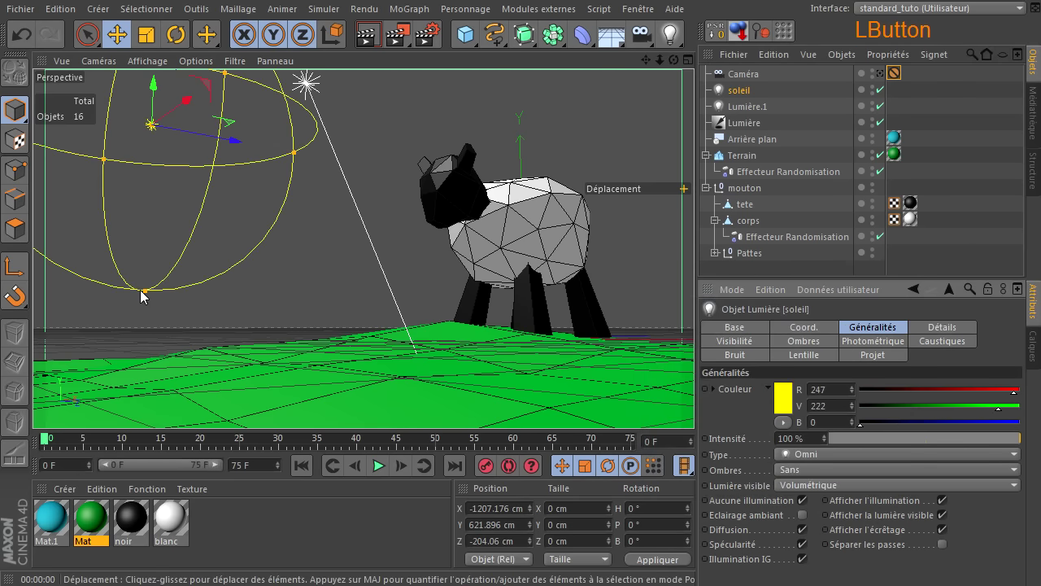
Enlarge the soleil light's visible sphere, reduce it to a moderately larger radius, and check both sizes with renders
{"action": "left_click_drag", "start_coordinate": [145, 296], "coordinate": [146, 384]}
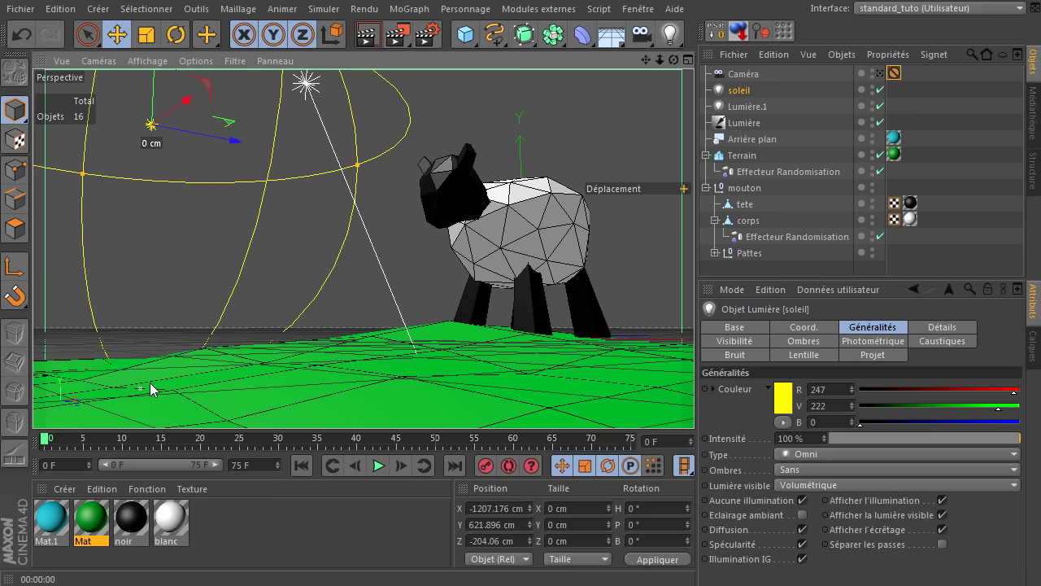
{"action": "left_click", "coordinate": [367, 34]}
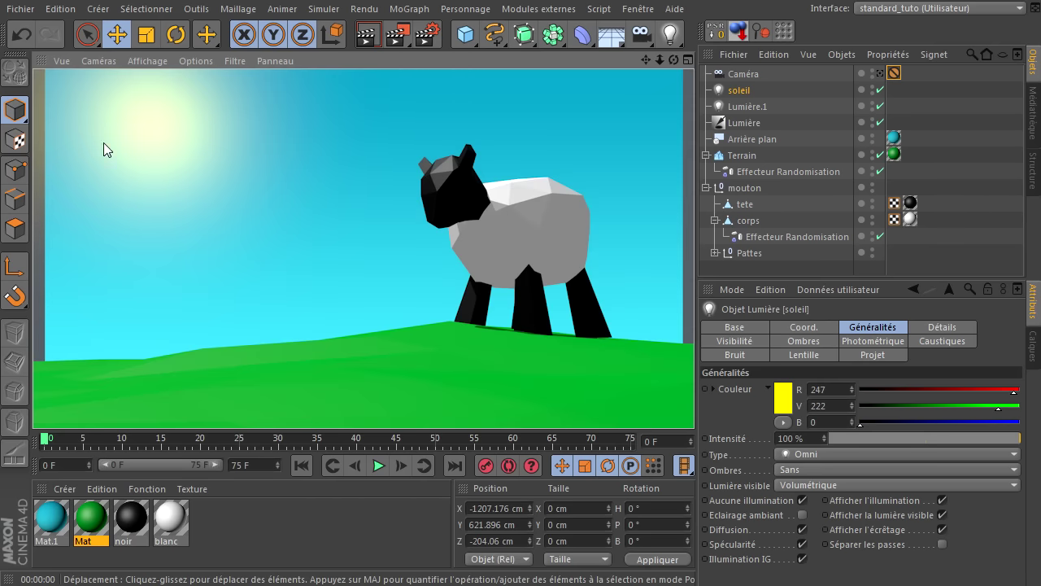
{"action": "left_click", "coordinate": [738, 92]}
{"action": "left_click_drag", "start_coordinate": [140, 389], "coordinate": [143, 325]}
{"action": "left_click", "coordinate": [362, 40]}
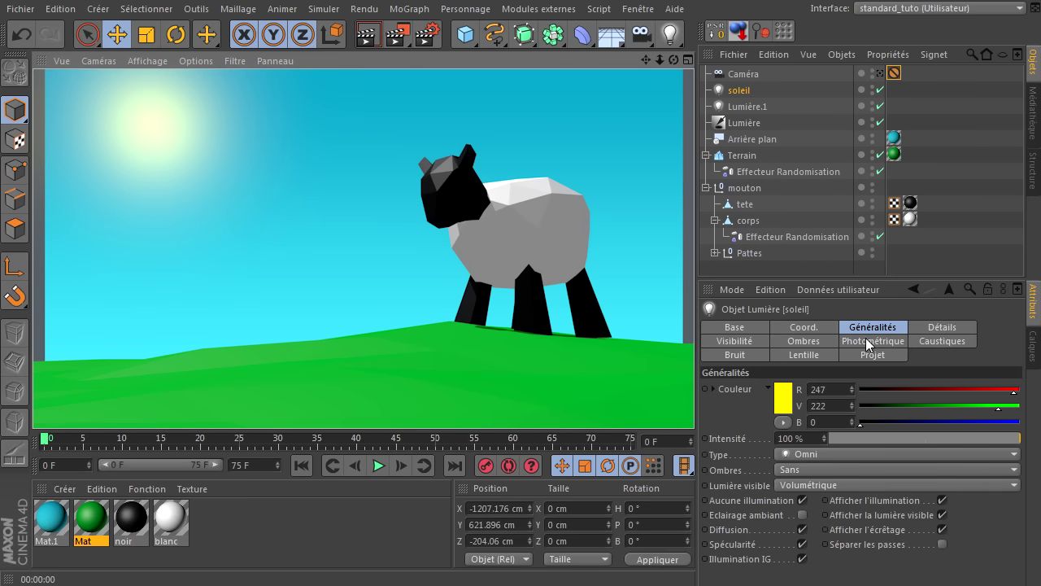
Try the soleil light's lens glow presets from Personnalisée through Projecteur
{"action": "left_click", "coordinate": [806, 354]}
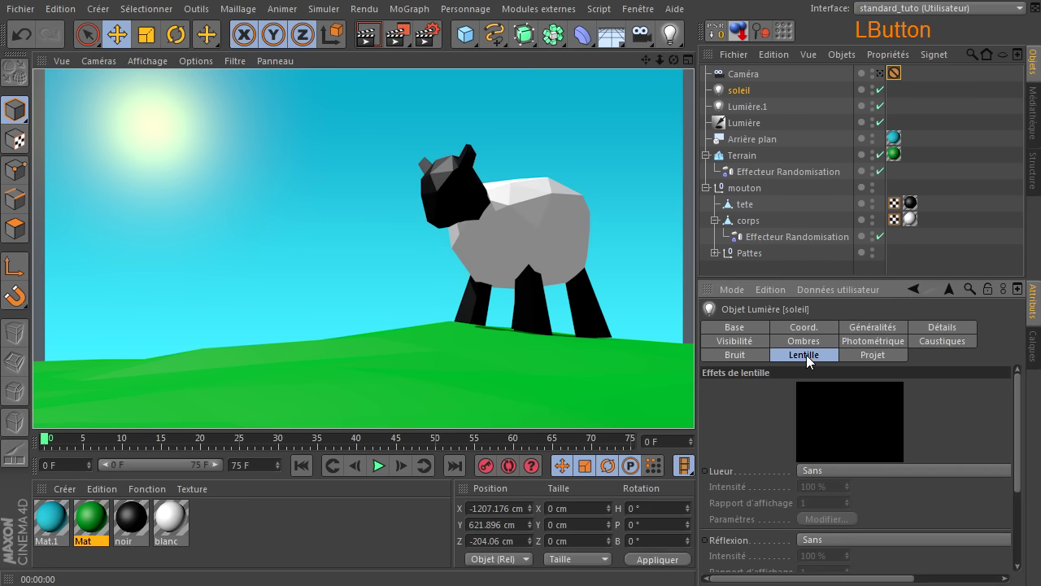
{"action": "left_click", "coordinate": [819, 470]}
{"action": "left_click", "coordinate": [867, 92]}
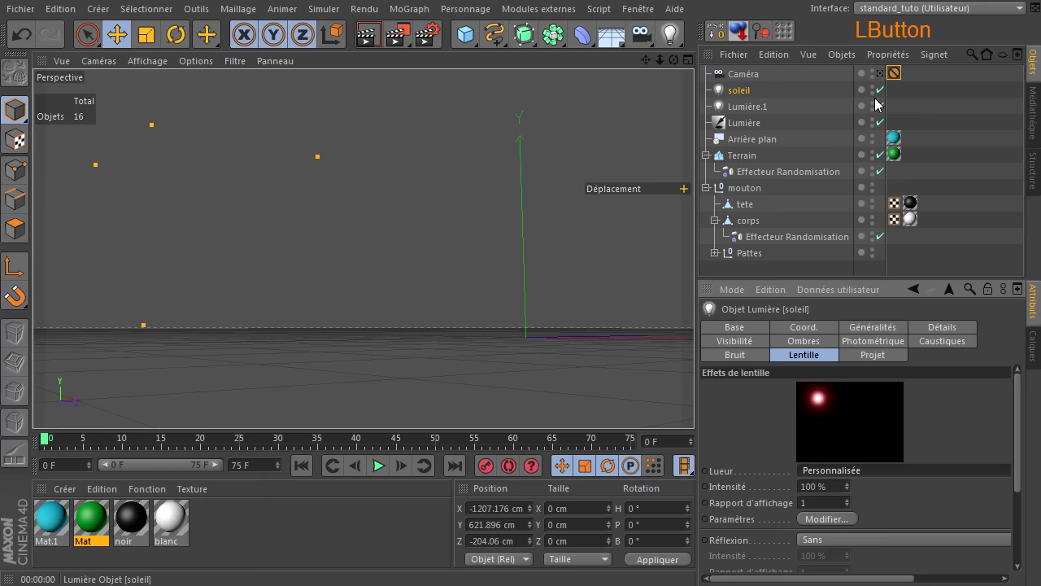
{"action": "key", "text": "Down"}
{"action": "key", "text": "Down"}
{"action": "key", "text": "Down"}
{"action": "key", "text": "Down"}
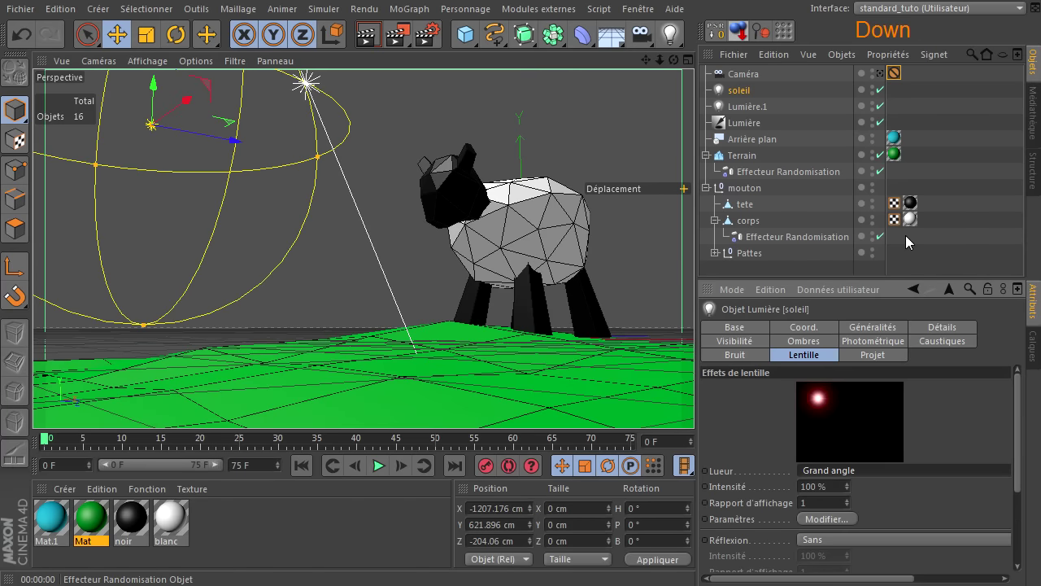
{"action": "key", "text": "Down"}
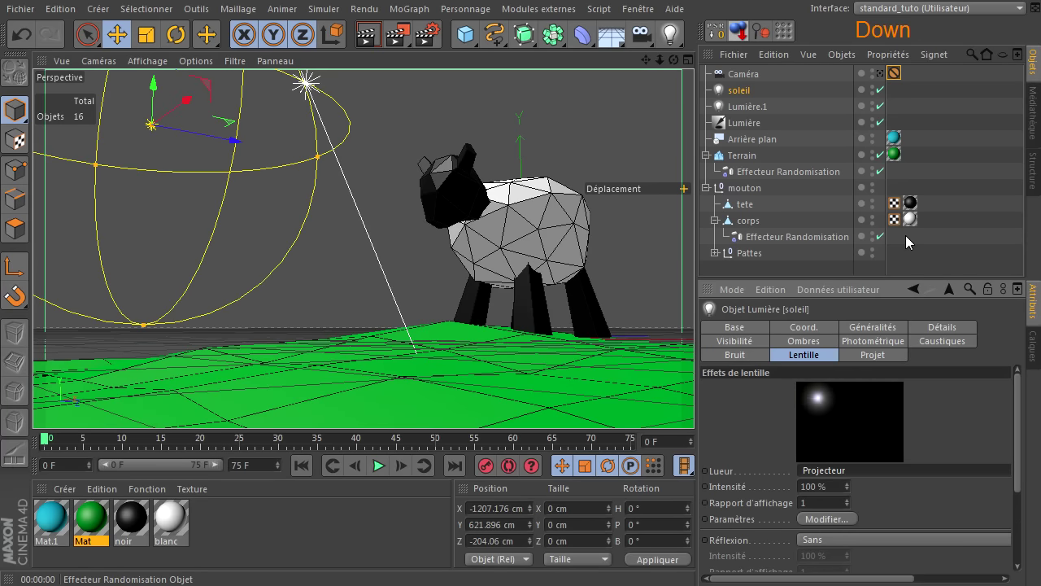
{"action": "left_click", "coordinate": [882, 470]}
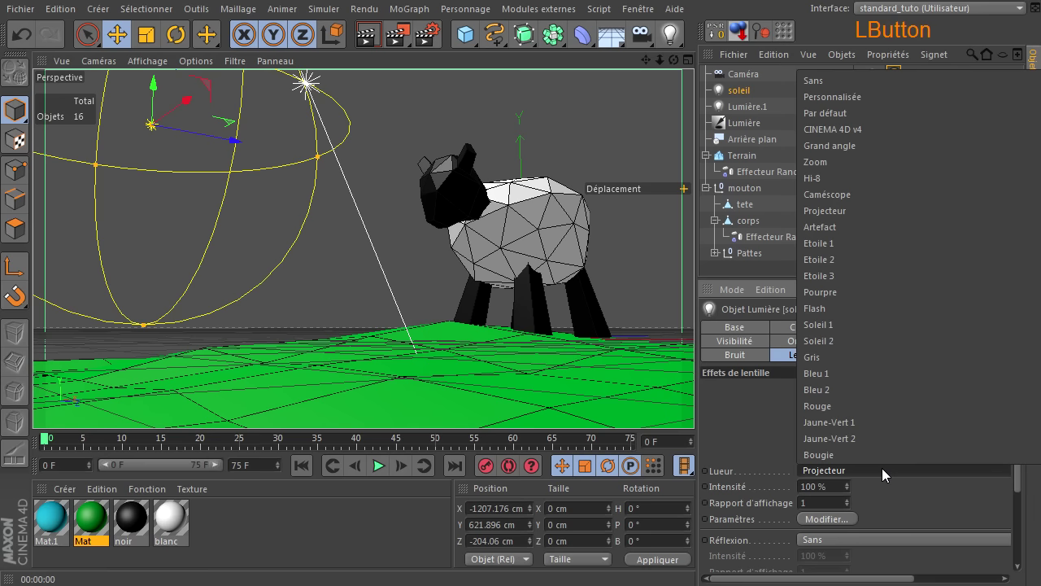
{"action": "left_click", "coordinate": [895, 210]}
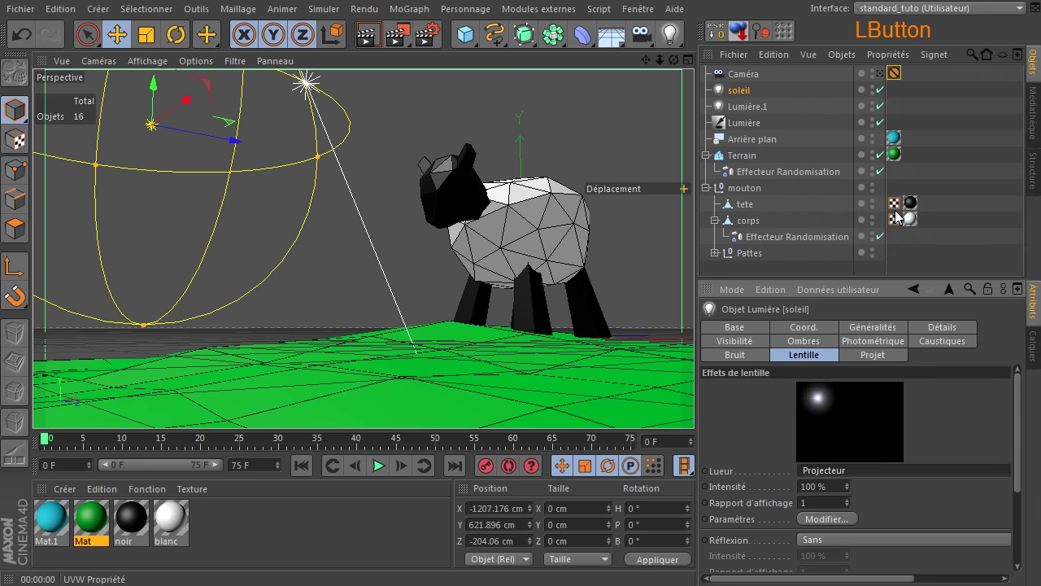
Go through the remaining lens glow presets and try Soleil 1 on the soleil light in a render
{"action": "key", "text": "Down"}
{"action": "key", "text": "Down"}
{"action": "key", "text": "Down"}
{"action": "key", "text": "Down"}
{"action": "key", "text": "Down"}
{"action": "key", "text": "Down"}
{"action": "key", "text": "Down"}
{"action": "key", "text": "Down"}
{"action": "key", "text": "Down"}
{"action": "key", "text": "Down"}
{"action": "key", "text": "Down"}
{"action": "key", "text": "Down"}
{"action": "key", "text": "Down"}
{"action": "key", "text": "Up"}
{"action": "key", "text": "Up"}
{"action": "key", "text": "Up"}
{"action": "key", "text": "Up"}
{"action": "key", "text": "Up"}
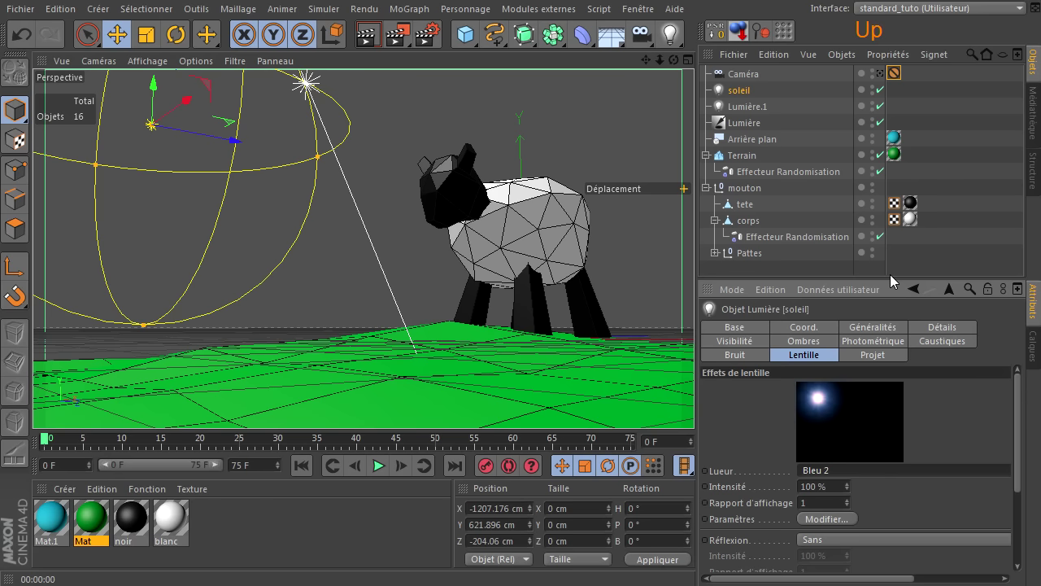
{"action": "key", "text": "Up"}
{"action": "key", "text": "Up"}
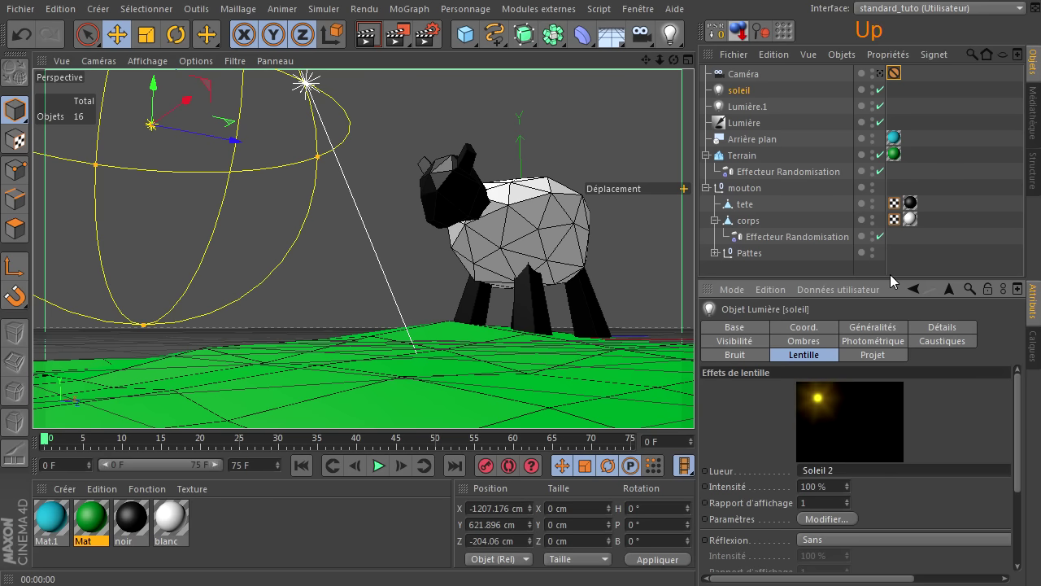
{"action": "left_click", "coordinate": [368, 33]}
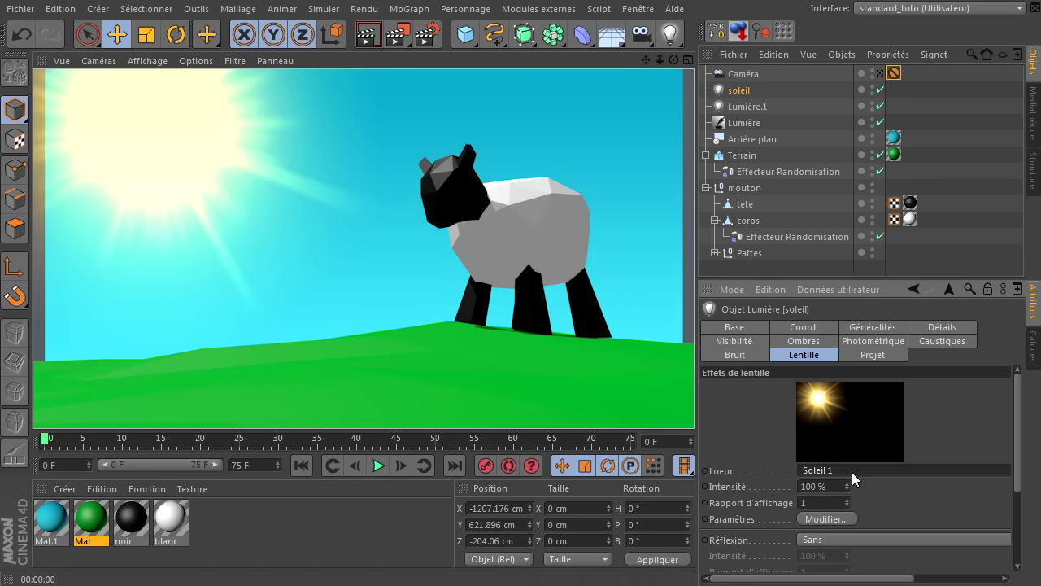
Try glow type Elément 2 and the random distribution, beam length and star options in the glow parameters, and cancel the changes
{"action": "left_click", "coordinate": [841, 520]}
{"action": "left_click_drag", "start_coordinate": [837, 316], "coordinate": [801, 314]}
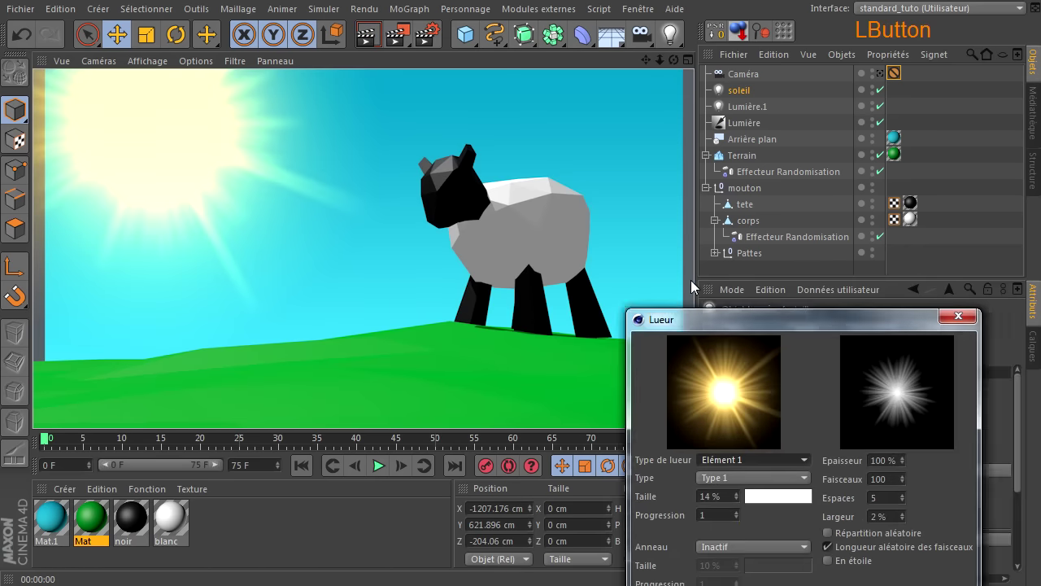
{"action": "left_click_drag", "start_coordinate": [700, 319], "coordinate": [320, 79]}
{"action": "left_click", "coordinate": [385, 218]}
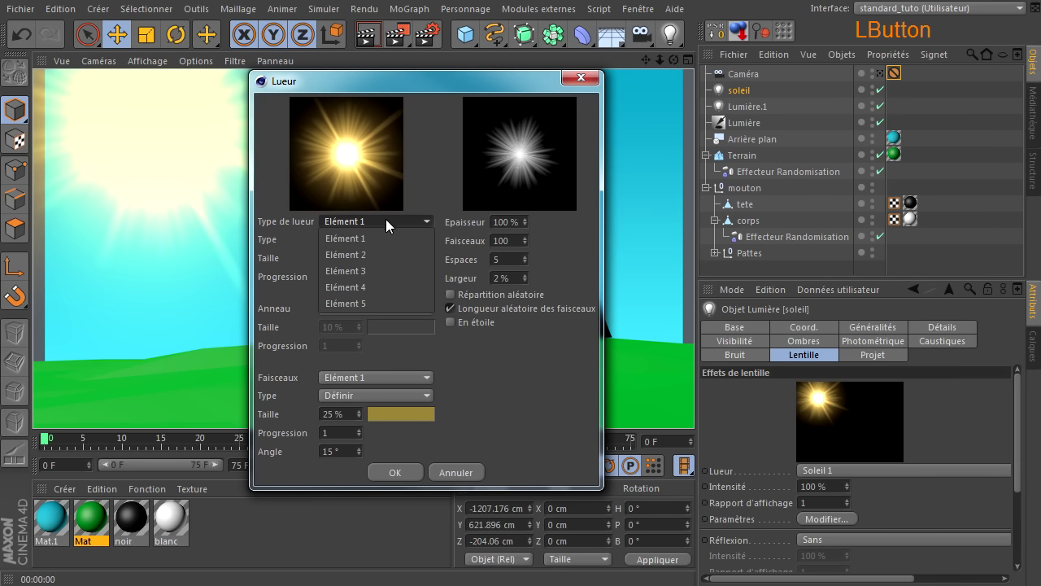
{"action": "left_click", "coordinate": [371, 254]}
{"action": "left_click", "coordinate": [371, 227]}
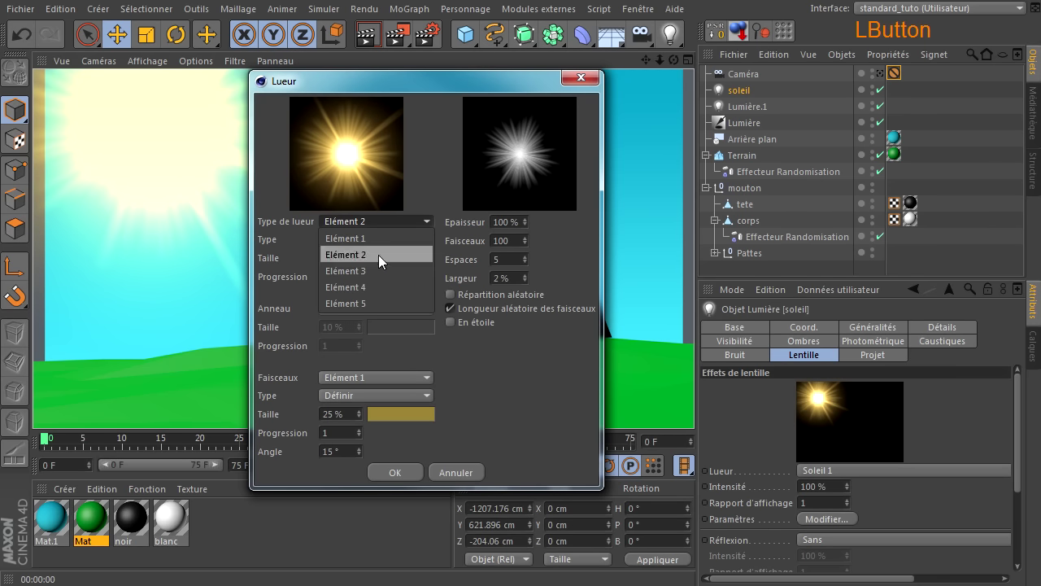
{"action": "left_click", "coordinate": [562, 381]}
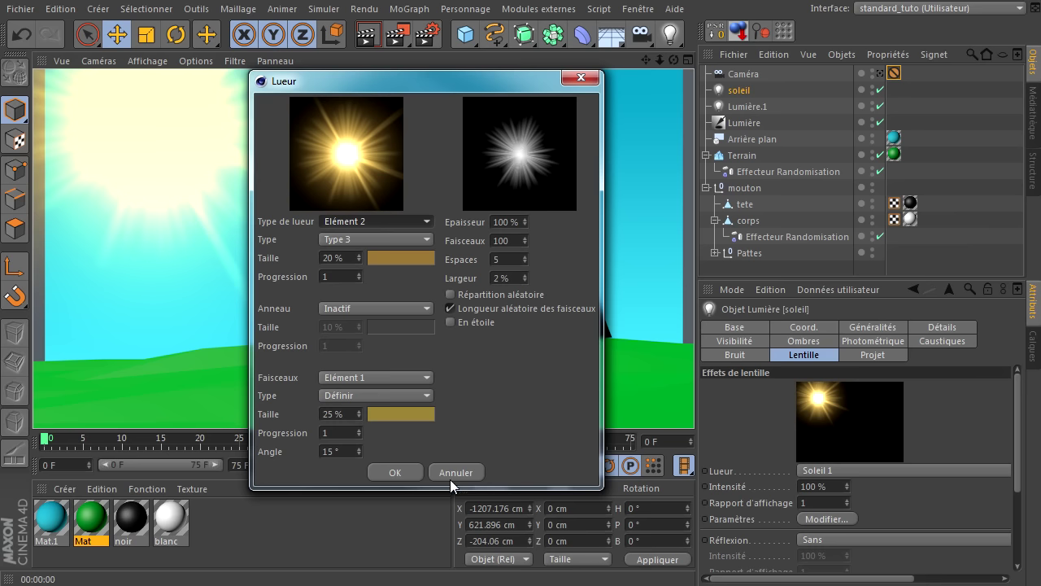
{"action": "left_click", "coordinate": [450, 293]}
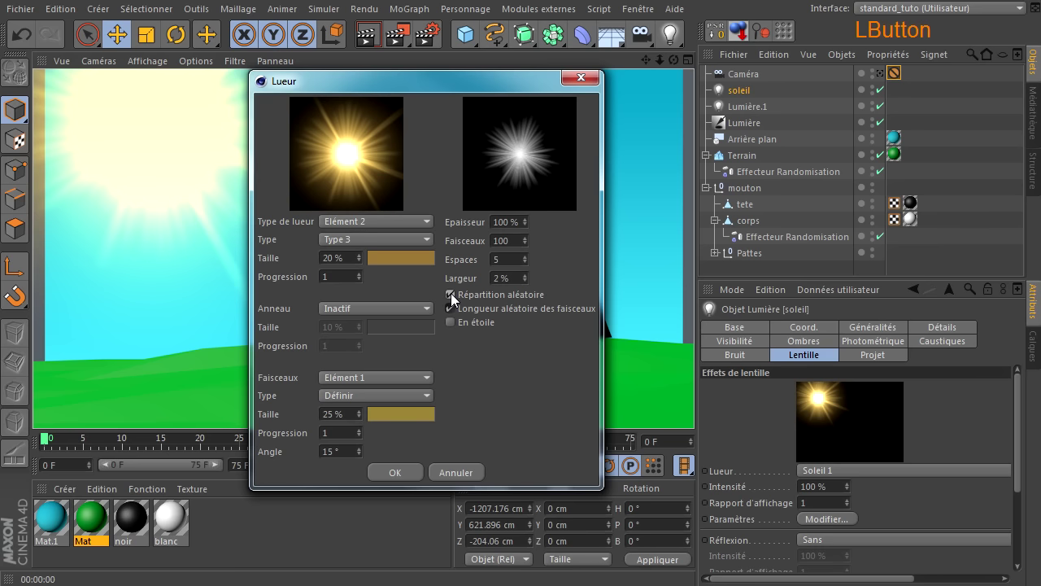
{"action": "left_click", "coordinate": [451, 293]}
{"action": "left_click", "coordinate": [450, 311]}
{"action": "left_click", "coordinate": [450, 311]}
{"action": "left_click", "coordinate": [449, 325]}
{"action": "left_click", "coordinate": [449, 324]}
{"action": "left_click", "coordinate": [467, 475]}
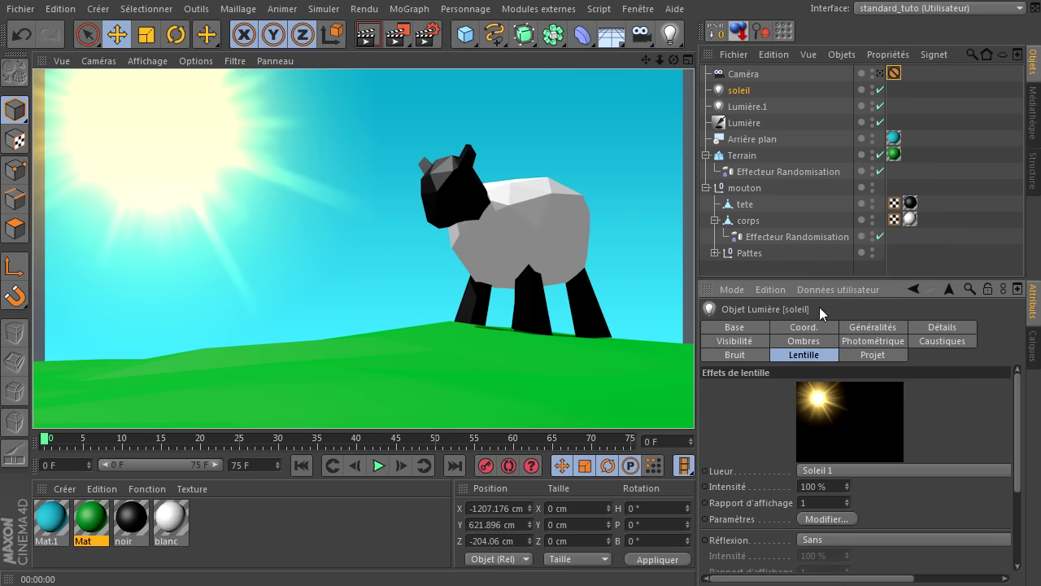
Set the soleil light's lens glow back to Sans, deselect everything, and render the view
{"action": "left_click", "coordinate": [838, 471]}
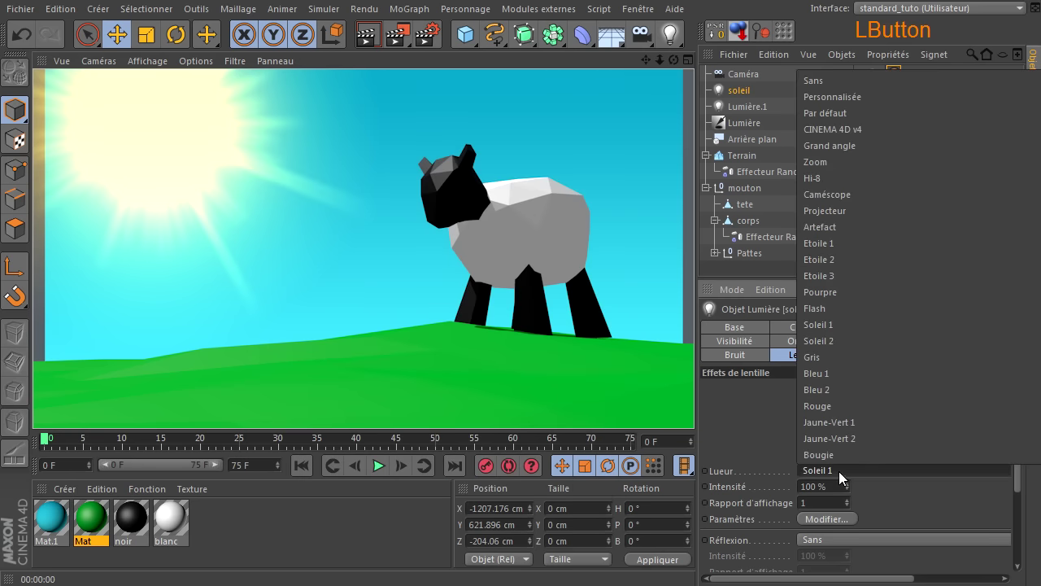
{"action": "left_click", "coordinate": [862, 81]}
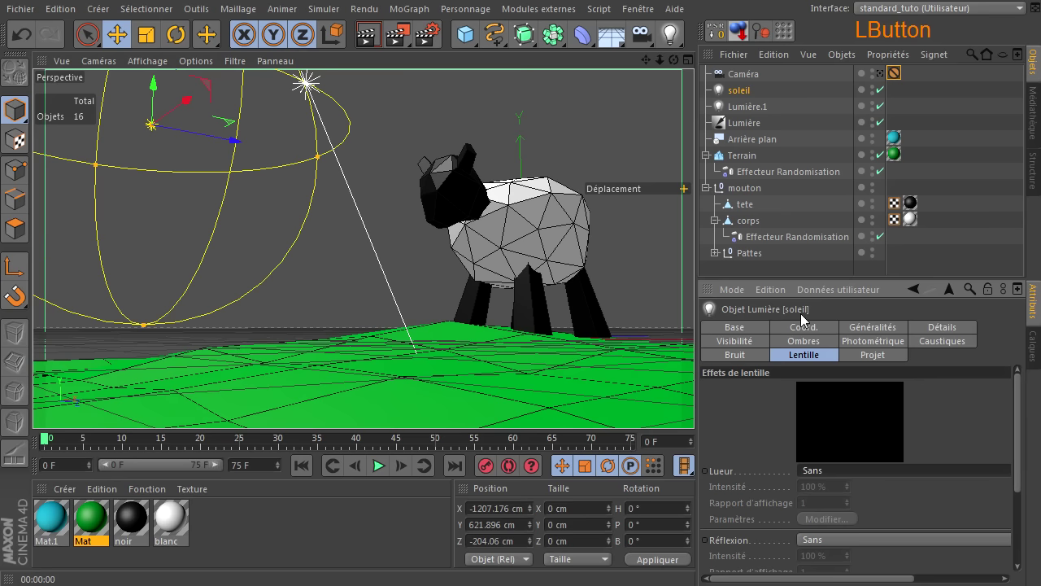
{"action": "left_click", "coordinate": [395, 90]}
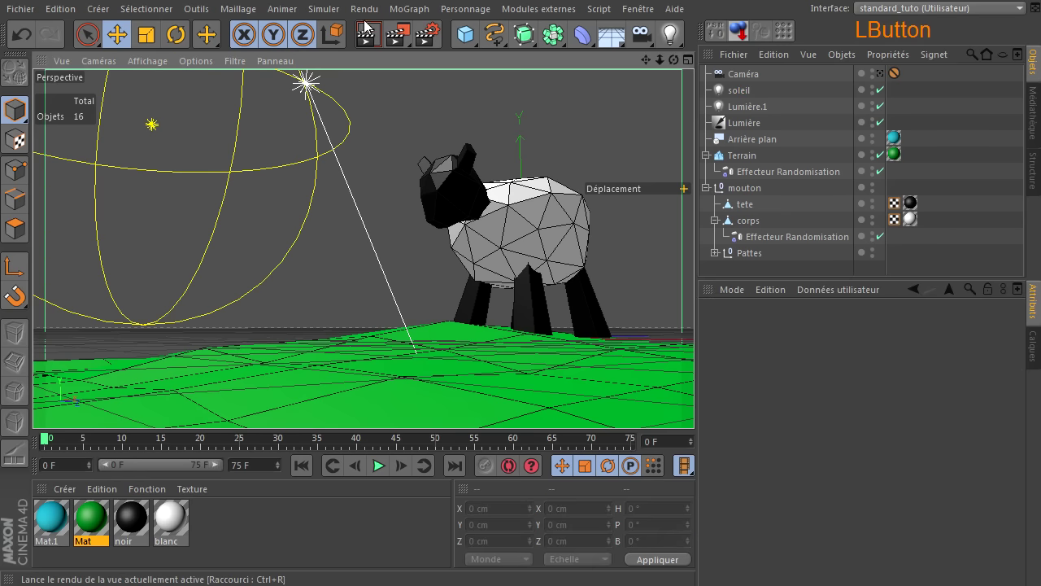
{"action": "left_click", "coordinate": [365, 38]}
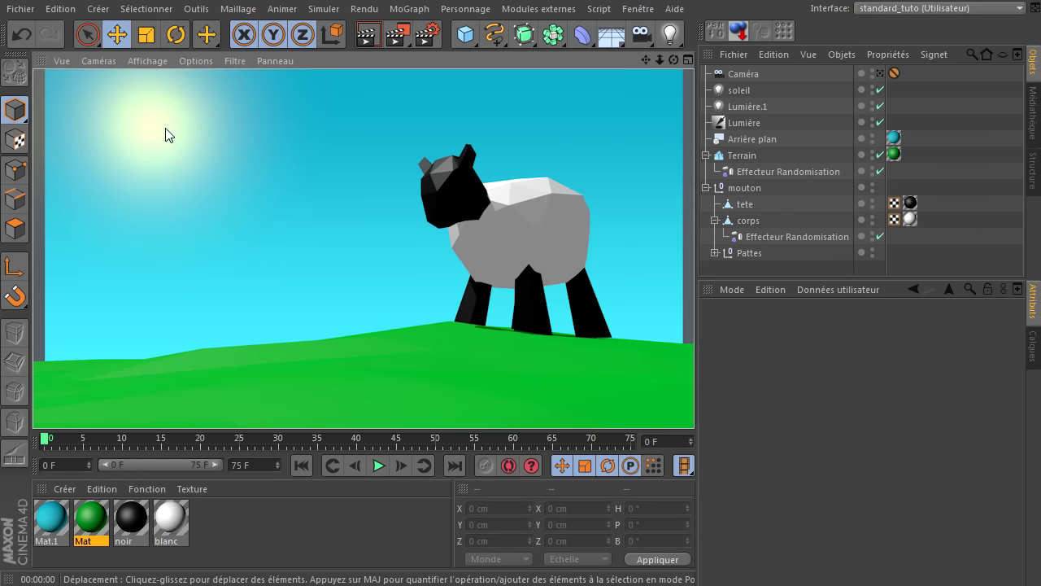
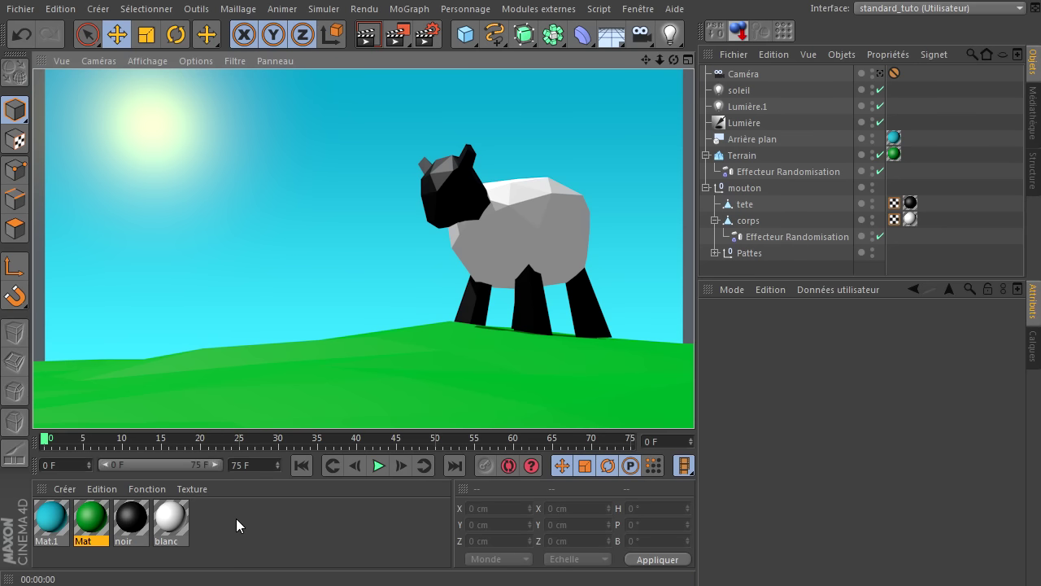
Create a new sketch material (Matériau Esquisse) in the material manager
{"action": "left_click_drag", "start_coordinate": [306, 431], "coordinate": [326, 270]}
{"action": "left_click", "coordinate": [62, 325]}
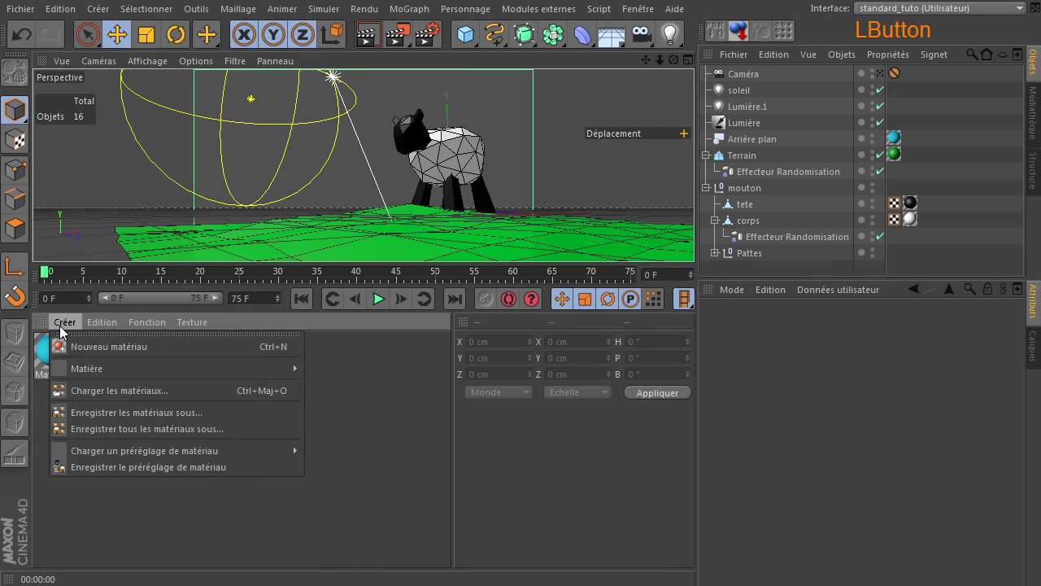
{"action": "mouse_move", "coordinate": [297, 371]}
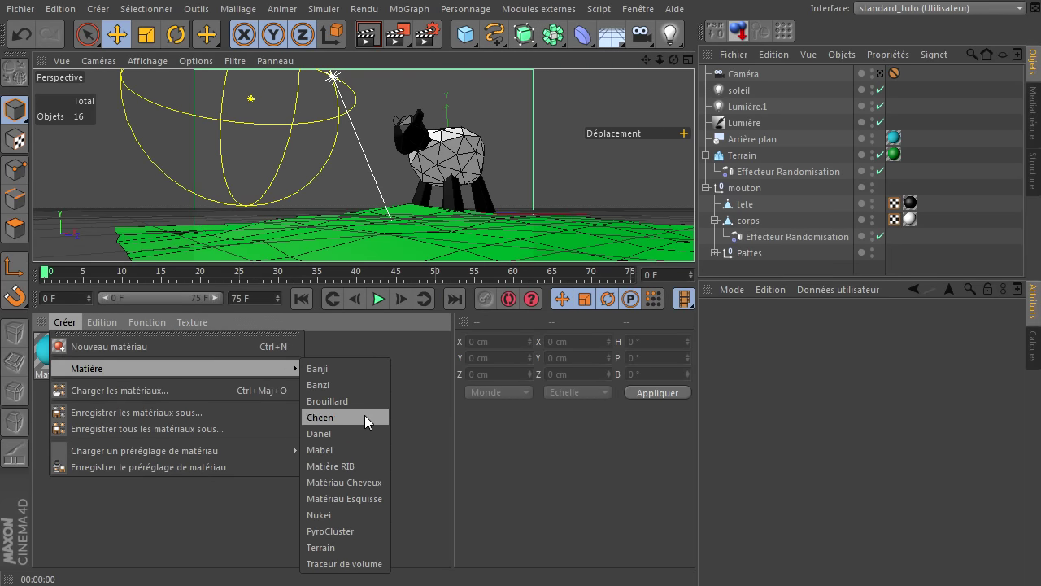
{"action": "left_click", "coordinate": [361, 499]}
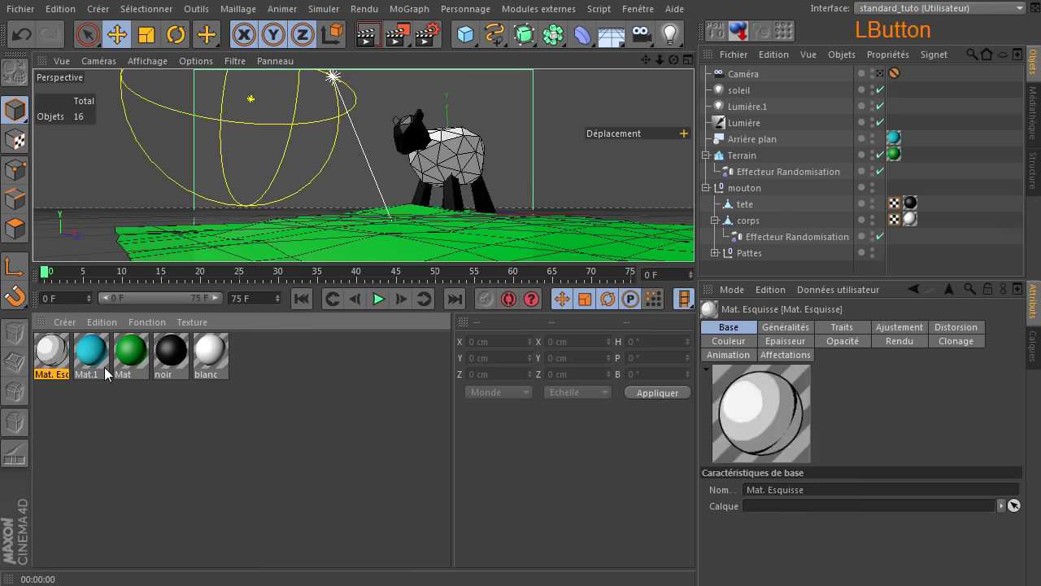
{"action": "left_click_drag", "start_coordinate": [191, 271], "coordinate": [192, 506]}
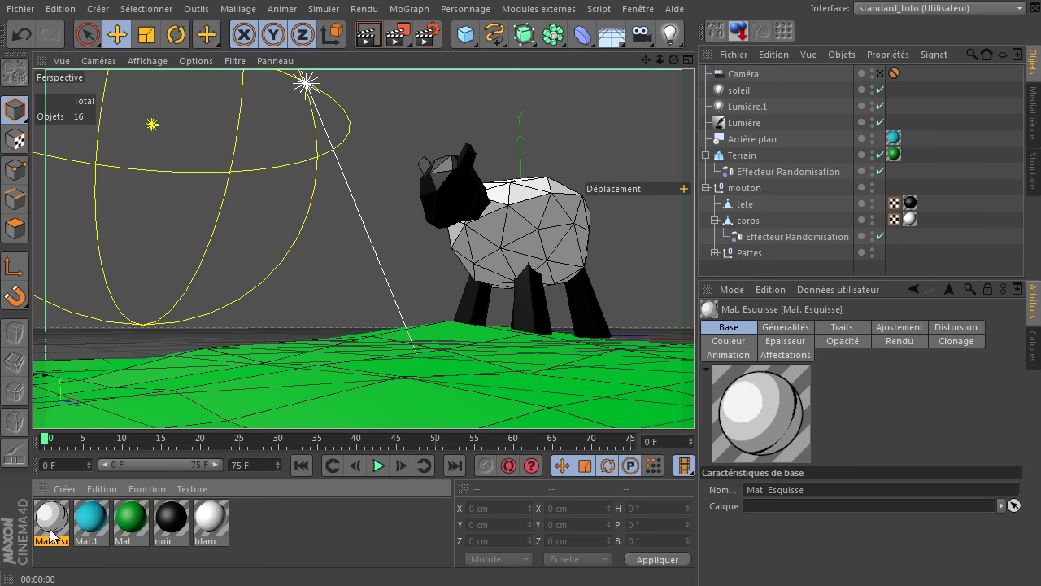
Delete the Effets de lentille effect from the render settings
{"action": "left_click", "coordinate": [424, 43]}
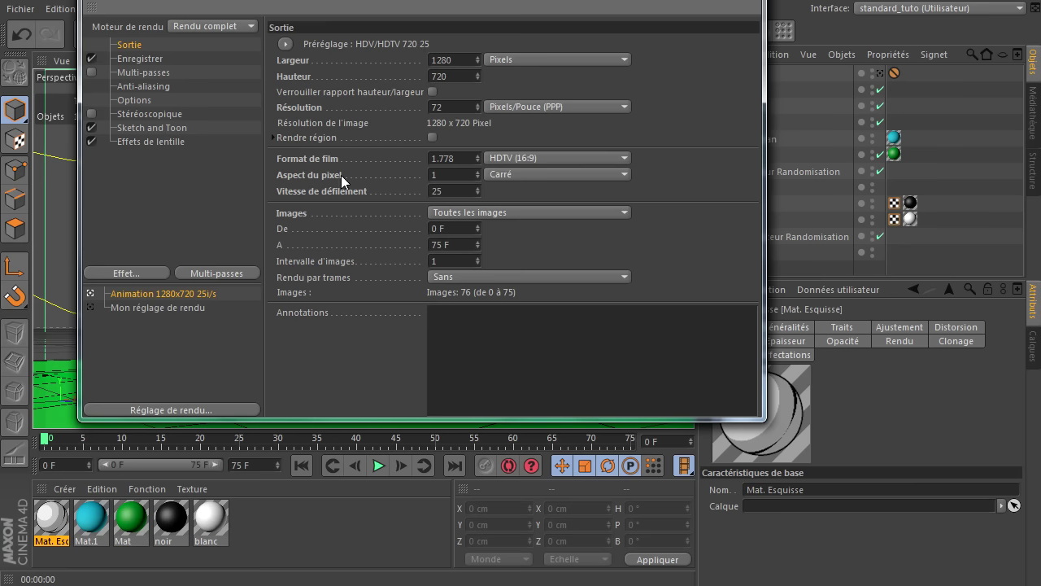
{"action": "left_click", "coordinate": [143, 142]}
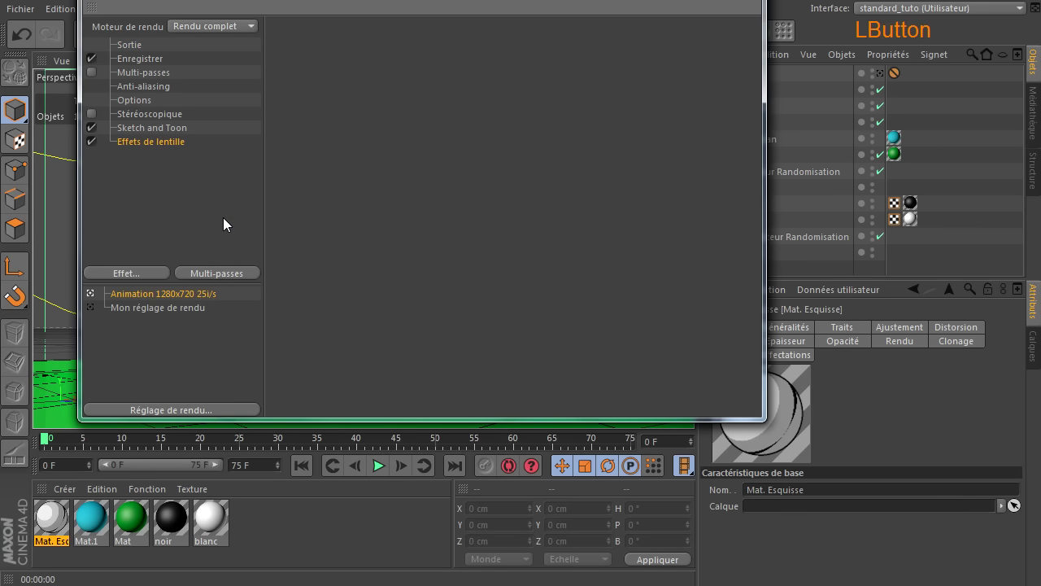
{"action": "key", "text": "Delete"}
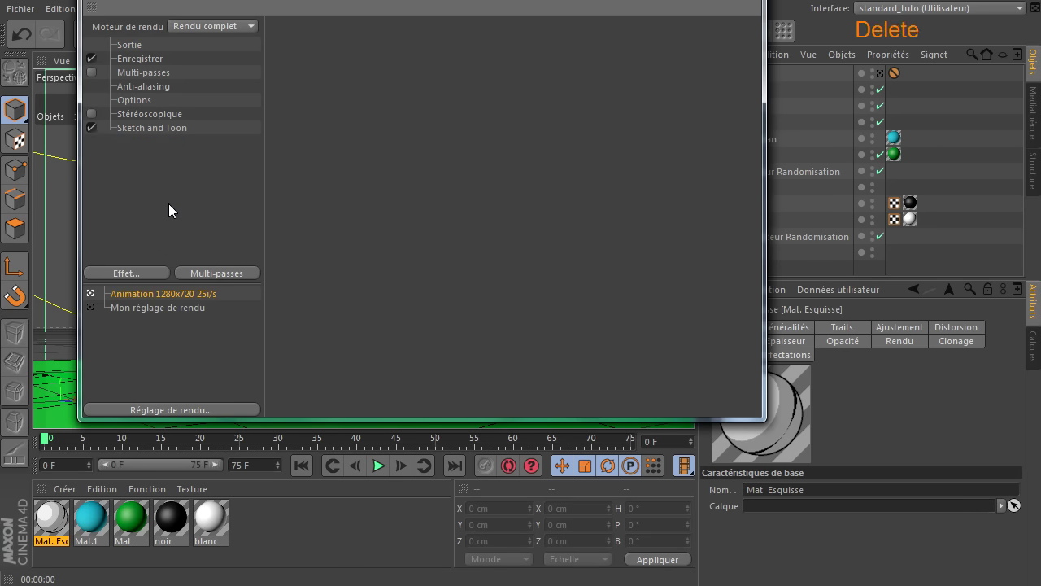
Review the general Sketch and Toon options, keep the control level at Avancé, and show the line settings
{"action": "left_click", "coordinate": [169, 128]}
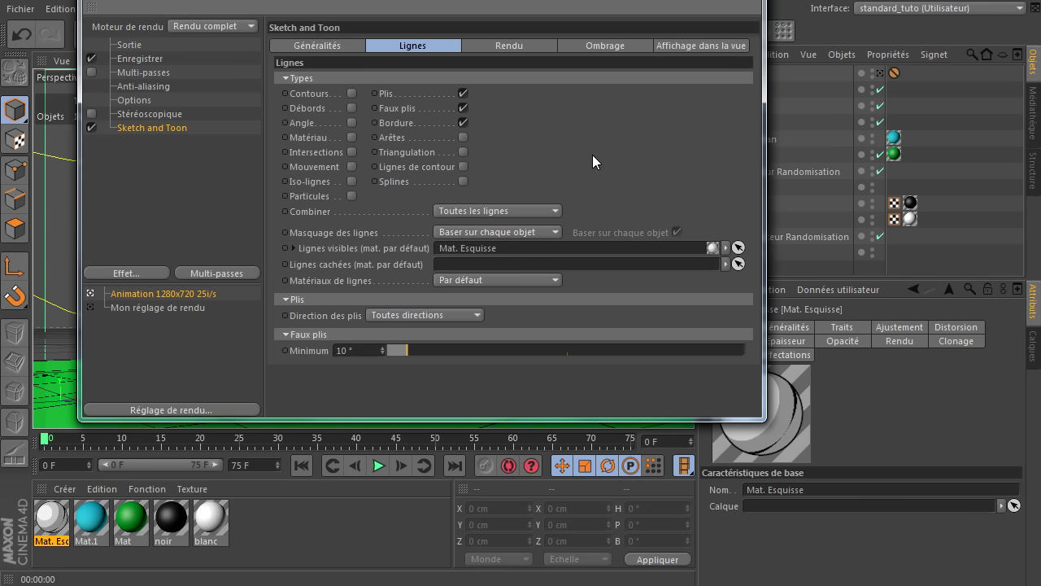
{"action": "left_click", "coordinate": [334, 47]}
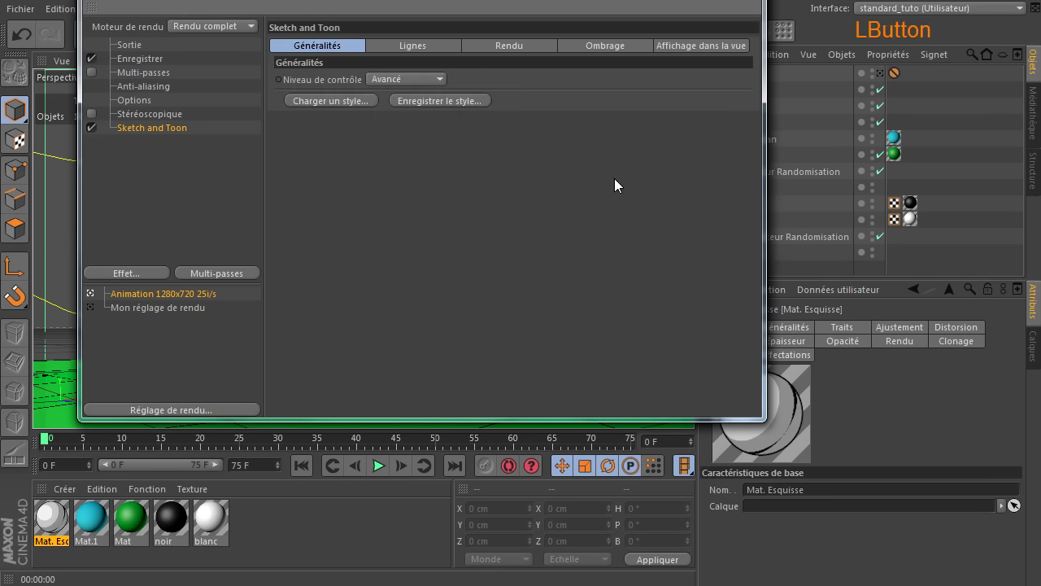
{"action": "left_click", "coordinate": [401, 79]}
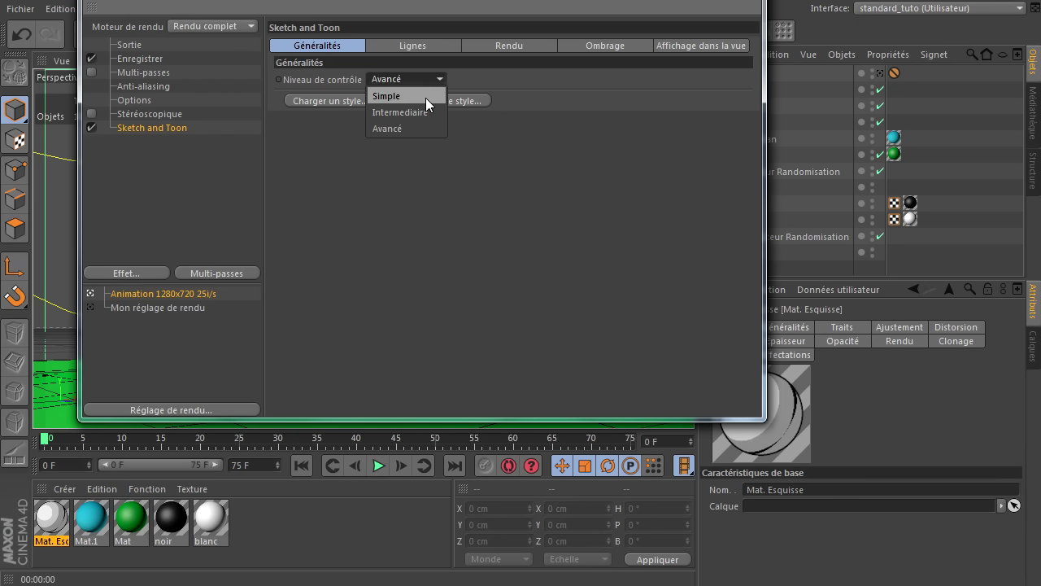
{"action": "left_click", "coordinate": [398, 130]}
{"action": "left_click", "coordinate": [395, 45]}
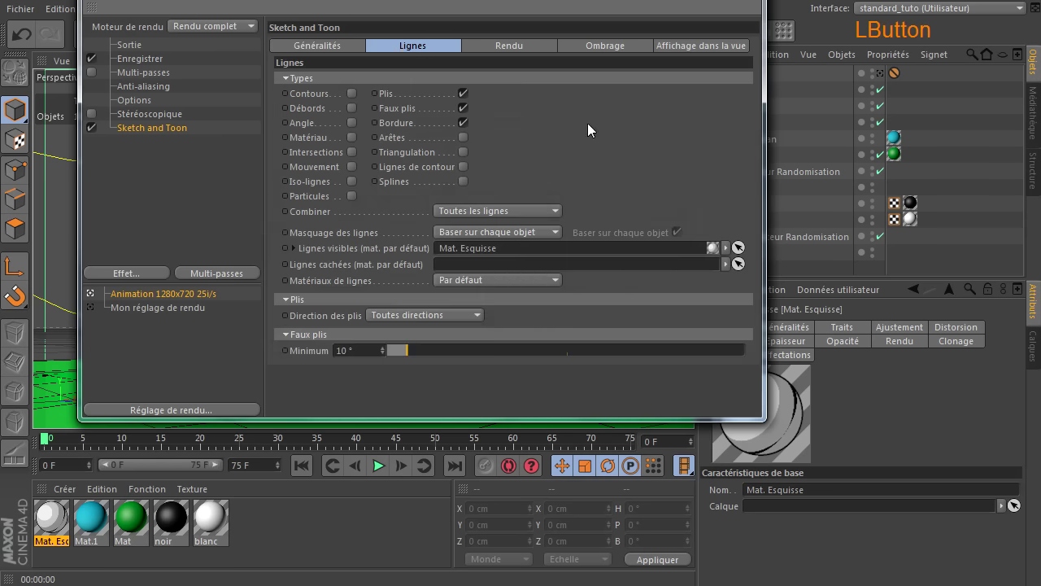
Toggle the Plis, Faux plis and Bordure line types off and back on, and check the line effect in a render
{"action": "left_click", "coordinate": [463, 94]}
{"action": "left_click", "coordinate": [466, 108]}
{"action": "left_click", "coordinate": [467, 123]}
{"action": "left_click", "coordinate": [463, 94]}
{"action": "left_click", "coordinate": [463, 108]}
{"action": "left_click_drag", "start_coordinate": [432, 1], "coordinate": [1040, 446]}
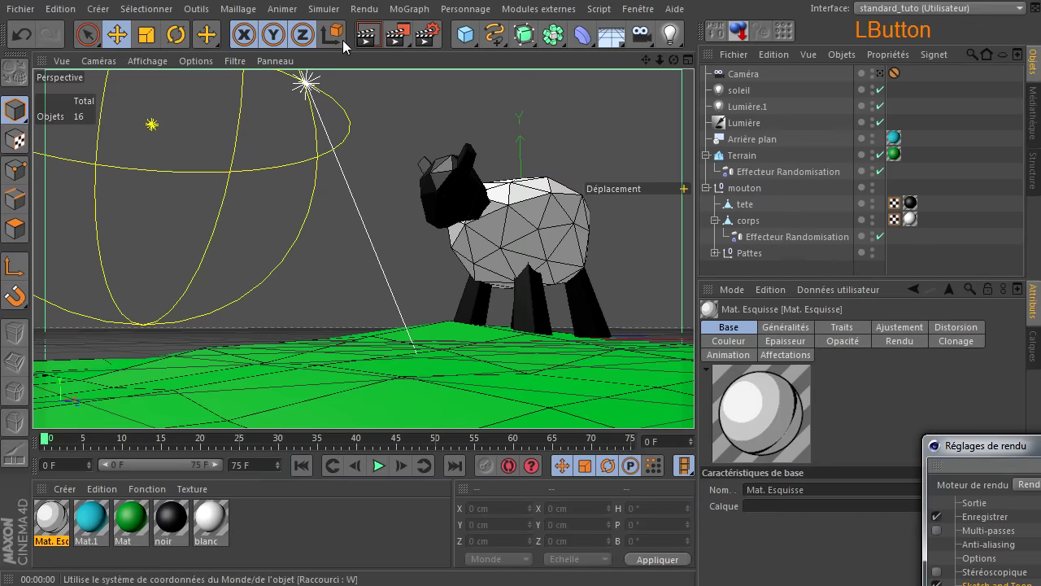
{"action": "left_click", "coordinate": [366, 35]}
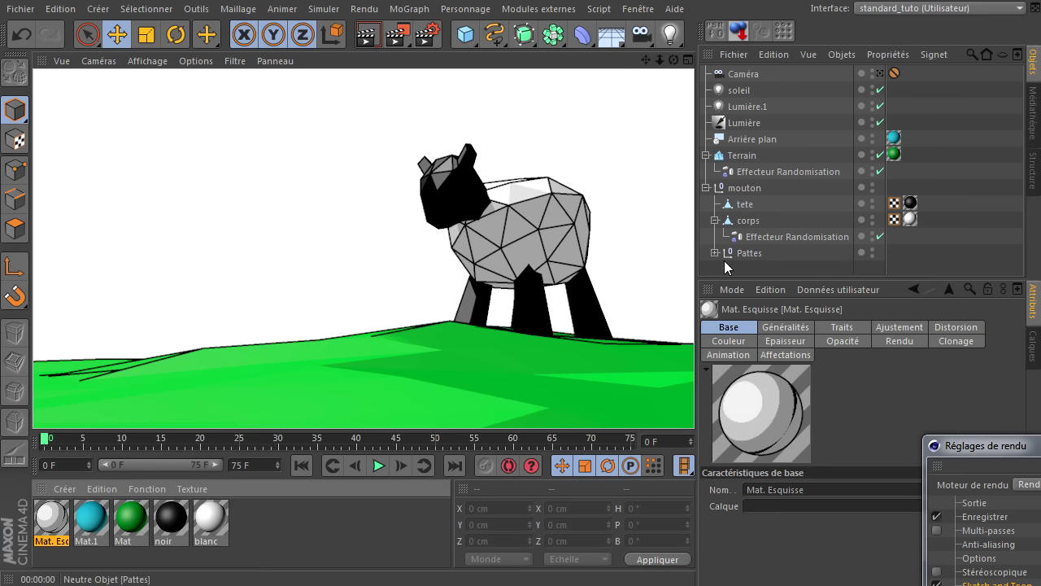
{"action": "left_click", "coordinate": [683, 188]}
Turn off the Plis, Faux plis and Bordure line types in the Sketch and Toon settings
{"action": "left_click_drag", "start_coordinate": [1040, 446], "coordinate": [356, 62]}
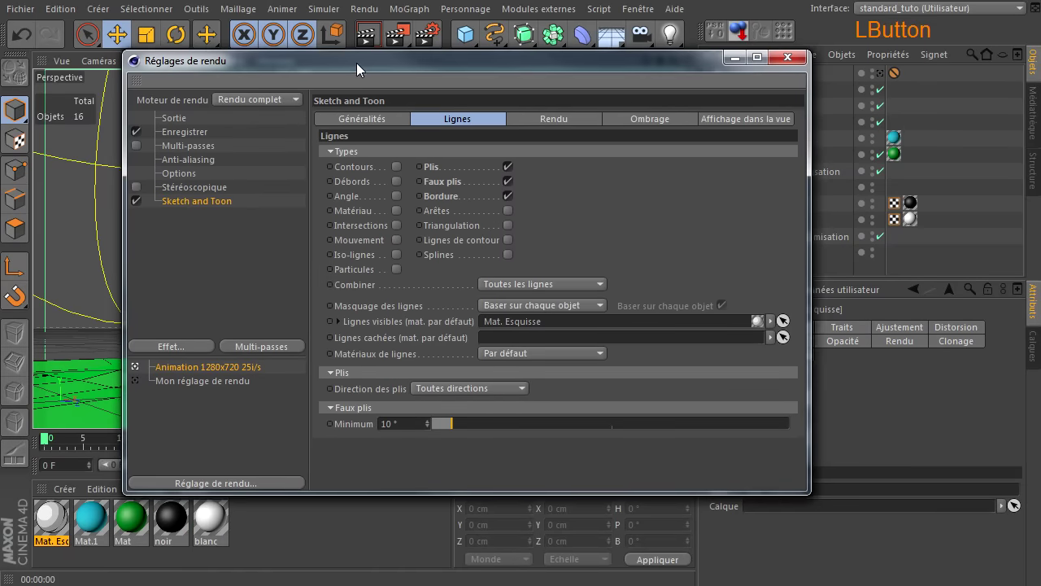
{"action": "left_click", "coordinate": [507, 168]}
{"action": "left_click", "coordinate": [510, 180]}
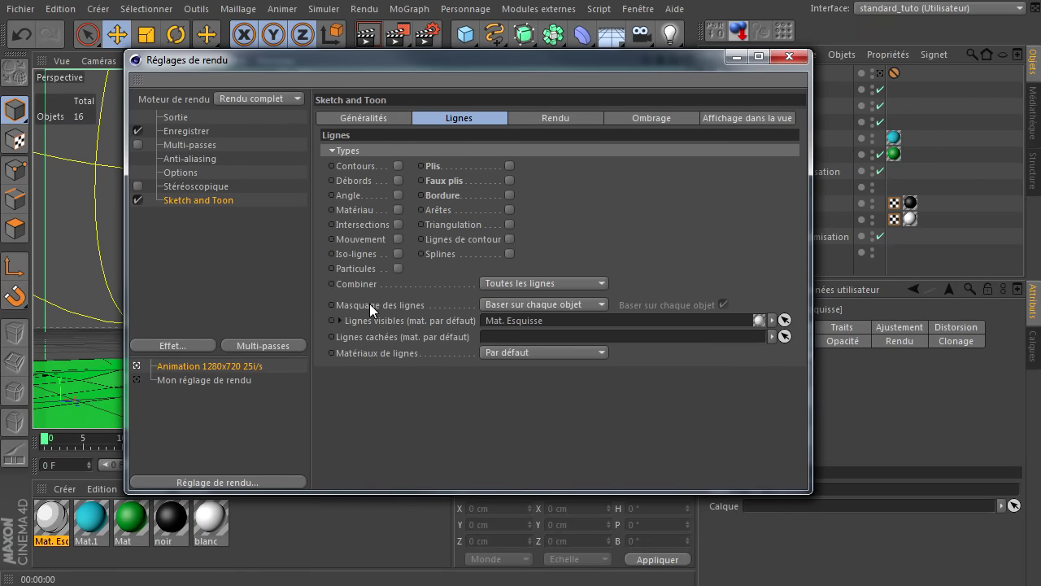
Set the line masking to Baser sur le projet and clear the default material for visible lines
{"action": "left_click", "coordinate": [520, 307]}
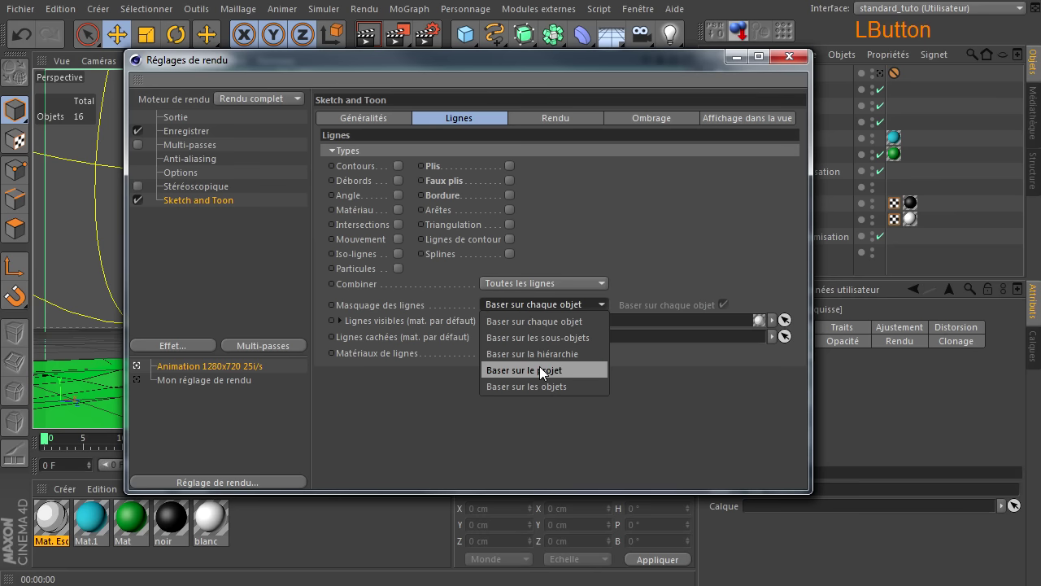
{"action": "left_click", "coordinate": [539, 366]}
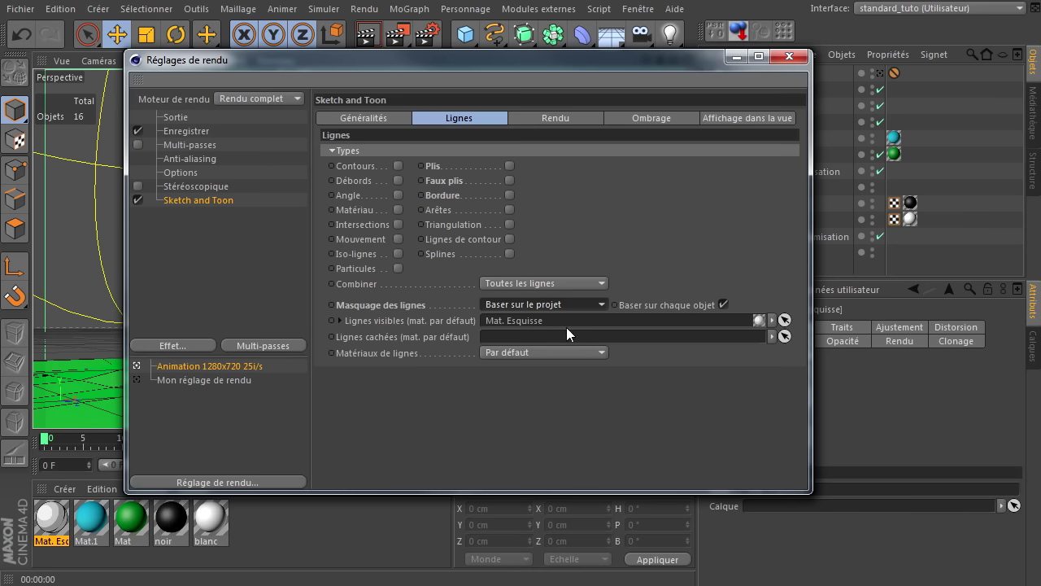
{"action": "left_click", "coordinate": [775, 322]}
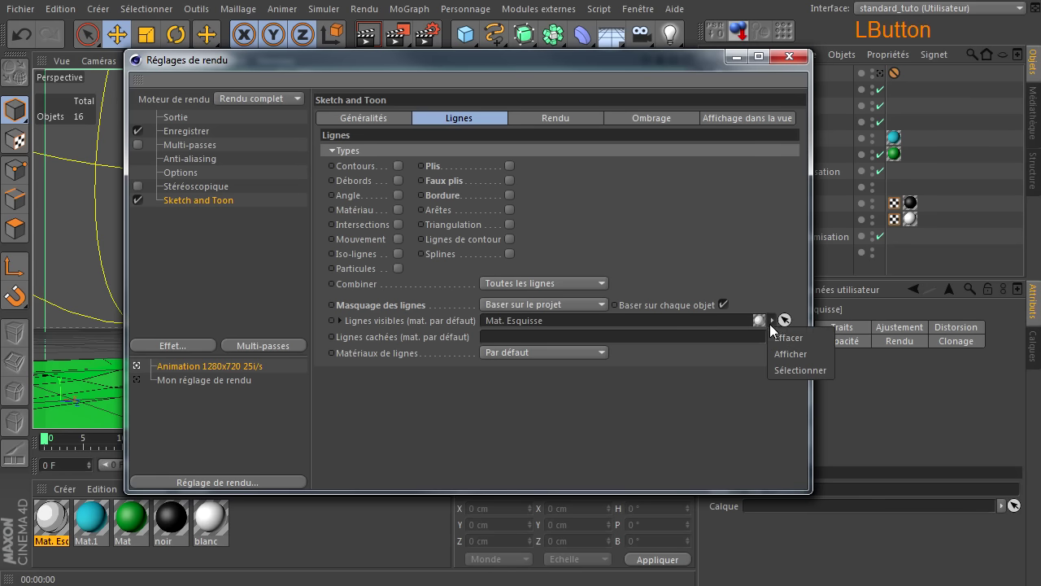
{"action": "left_click", "coordinate": [786, 340]}
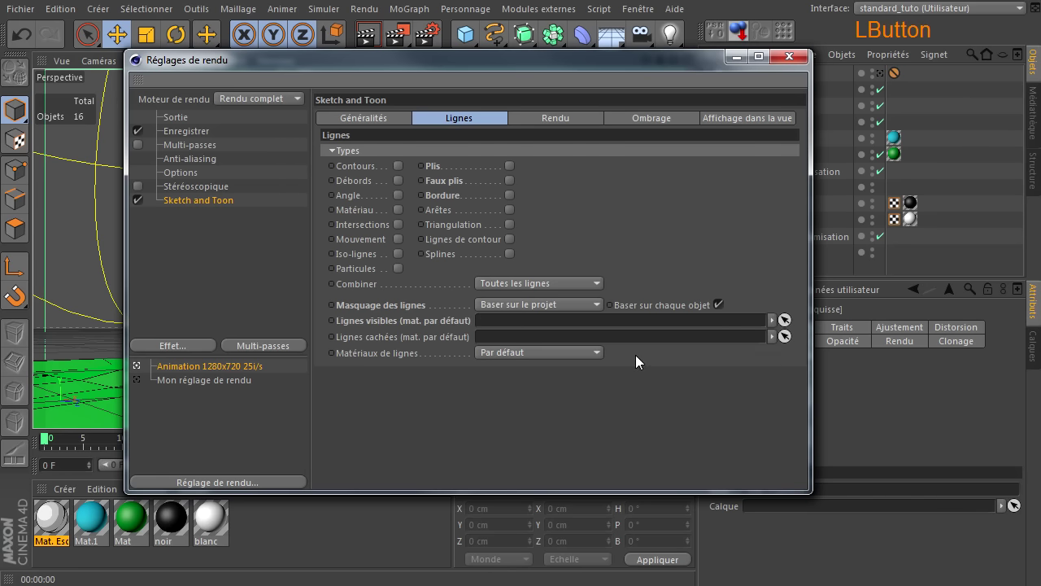
Set the Sketch and Toon line anti-aliasing to Au mieux
{"action": "left_click", "coordinate": [544, 119]}
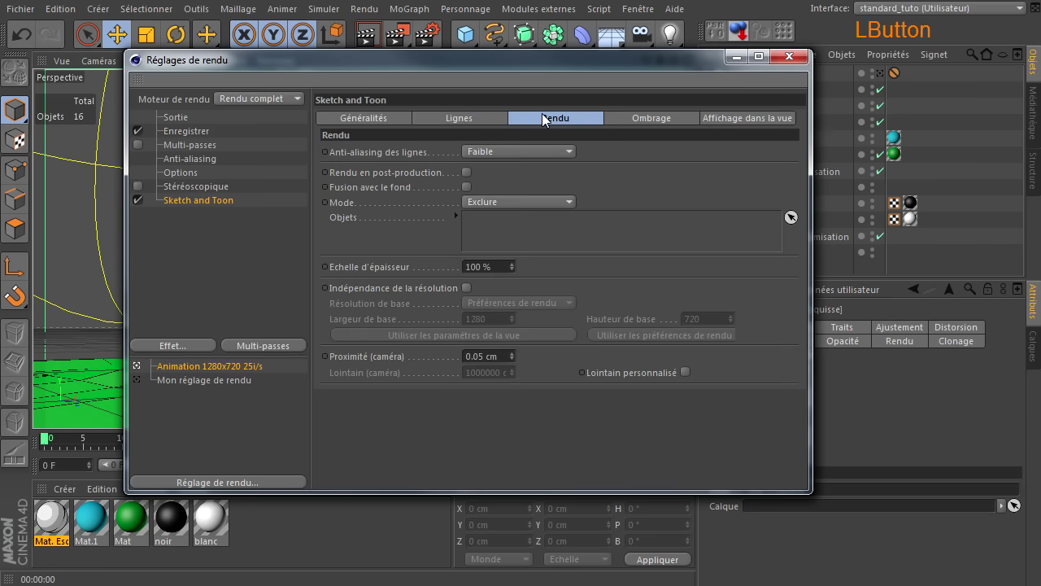
{"action": "left_click", "coordinate": [501, 148]}
{"action": "left_click", "coordinate": [495, 231]}
{"action": "left_click", "coordinate": [487, 151]}
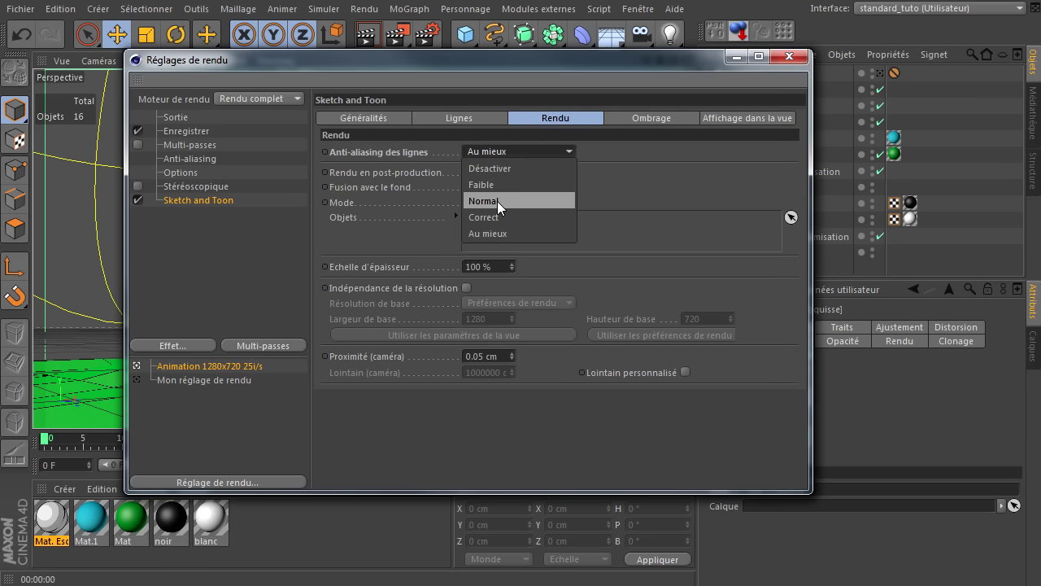
{"action": "left_click", "coordinate": [533, 236]}
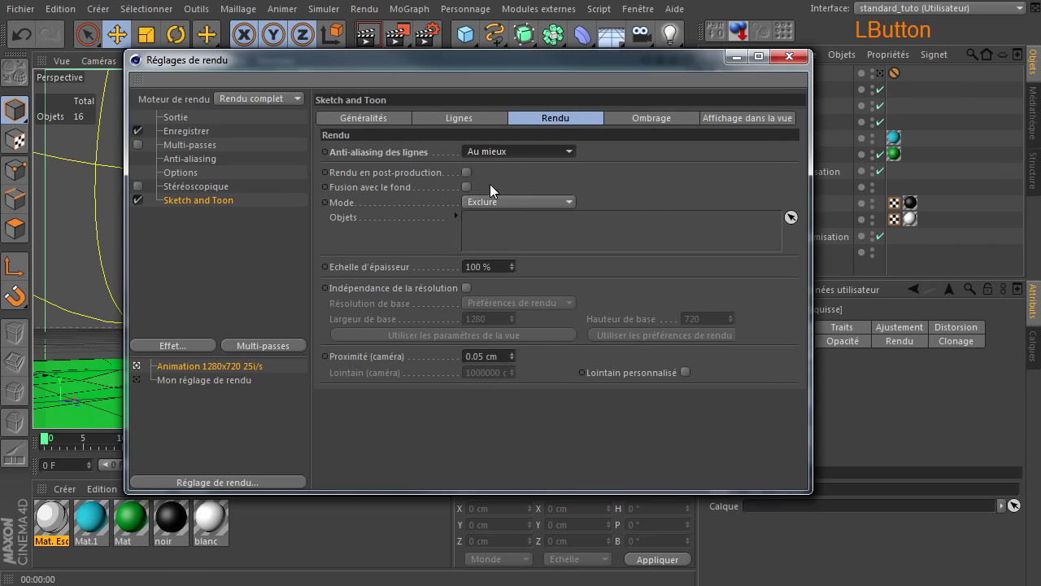
Set the Sketch and Toon shading to Désactiver for both background and objects, close the render settings, and render the view
{"action": "left_click", "coordinate": [664, 118]}
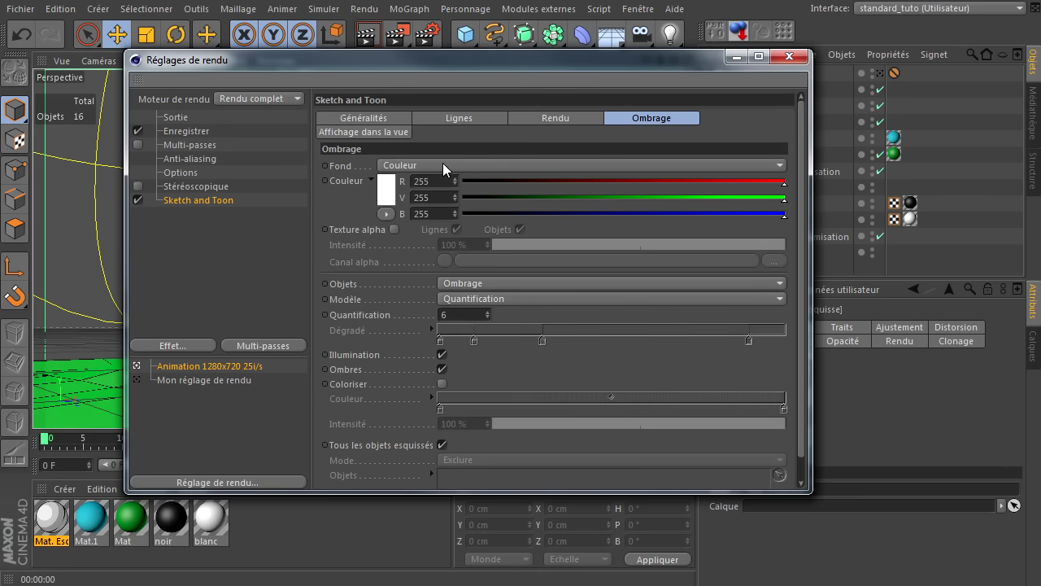
{"action": "left_click", "coordinate": [445, 166]}
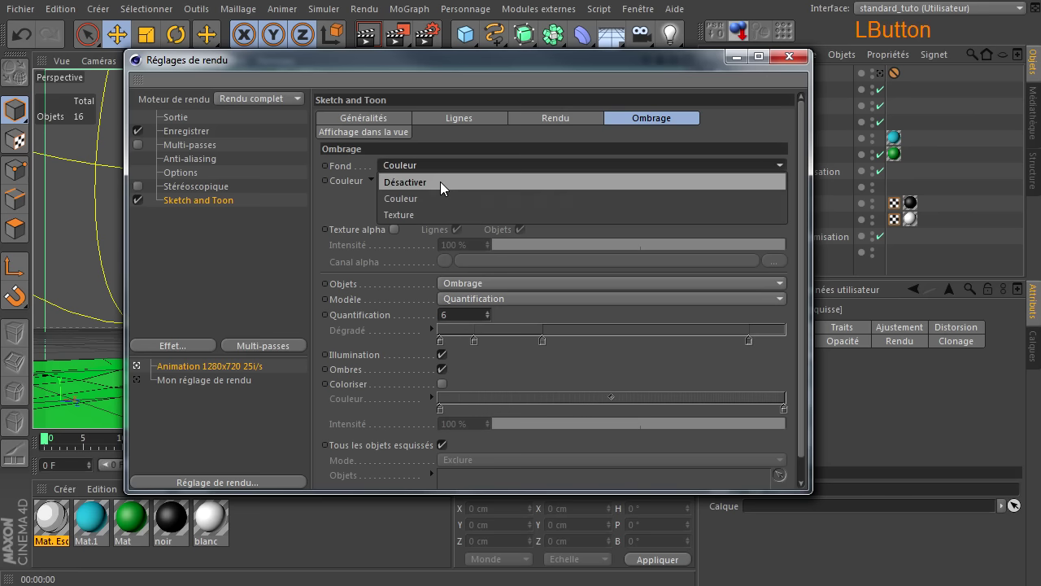
{"action": "left_click", "coordinate": [444, 184]}
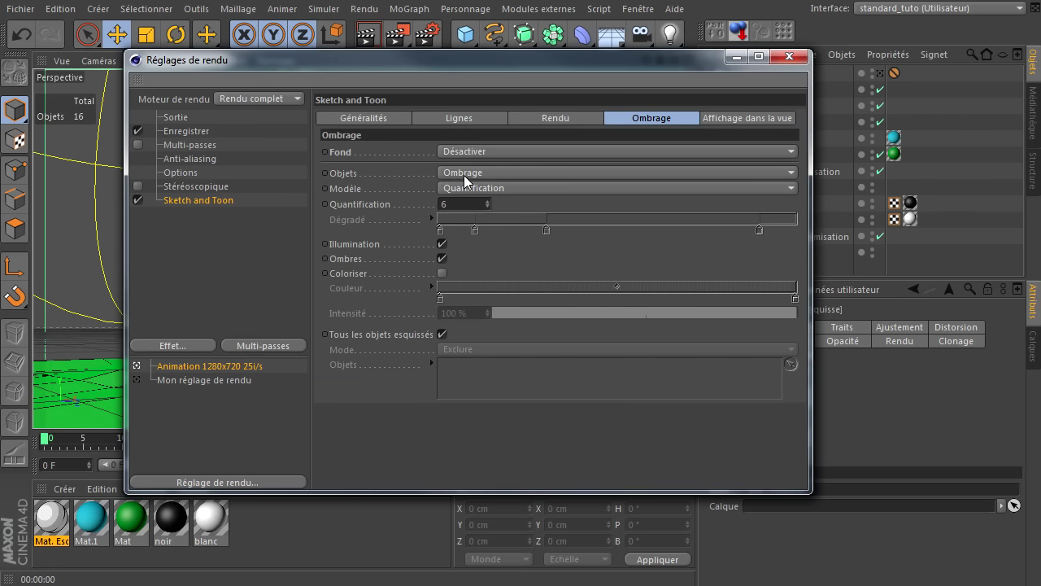
{"action": "left_click", "coordinate": [465, 172]}
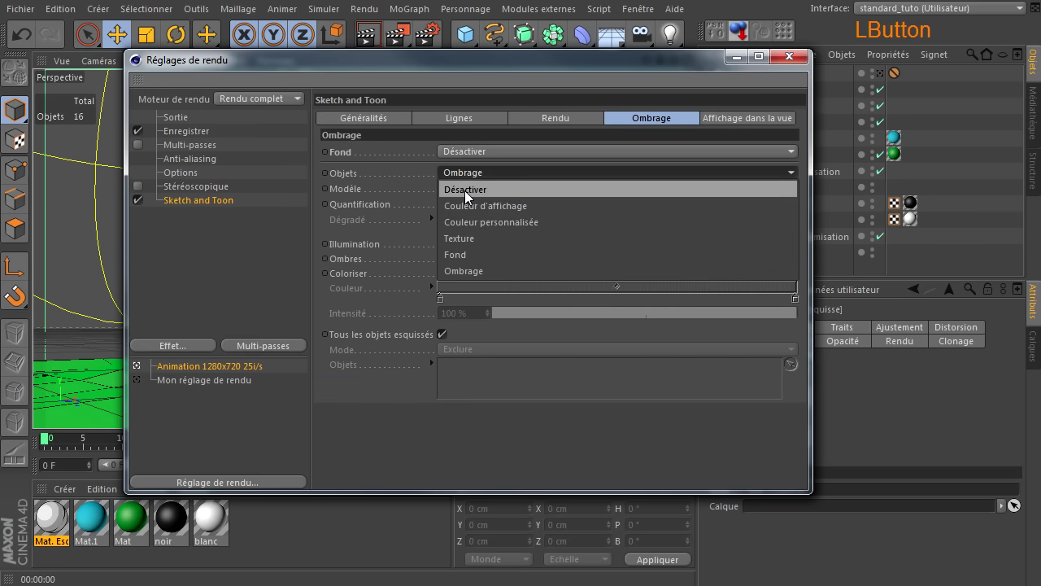
{"action": "left_click", "coordinate": [464, 191]}
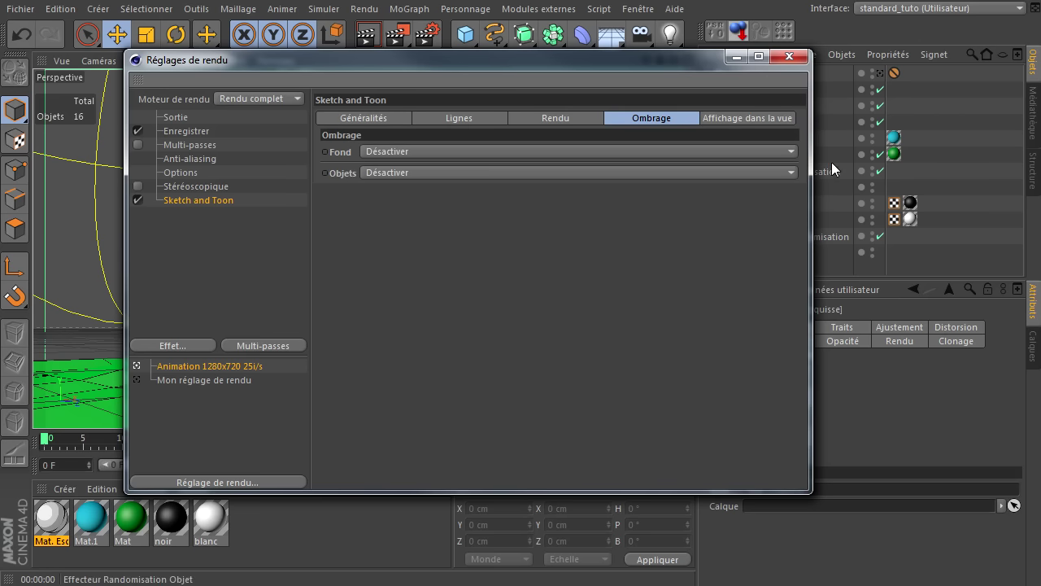
{"action": "left_click", "coordinate": [788, 56]}
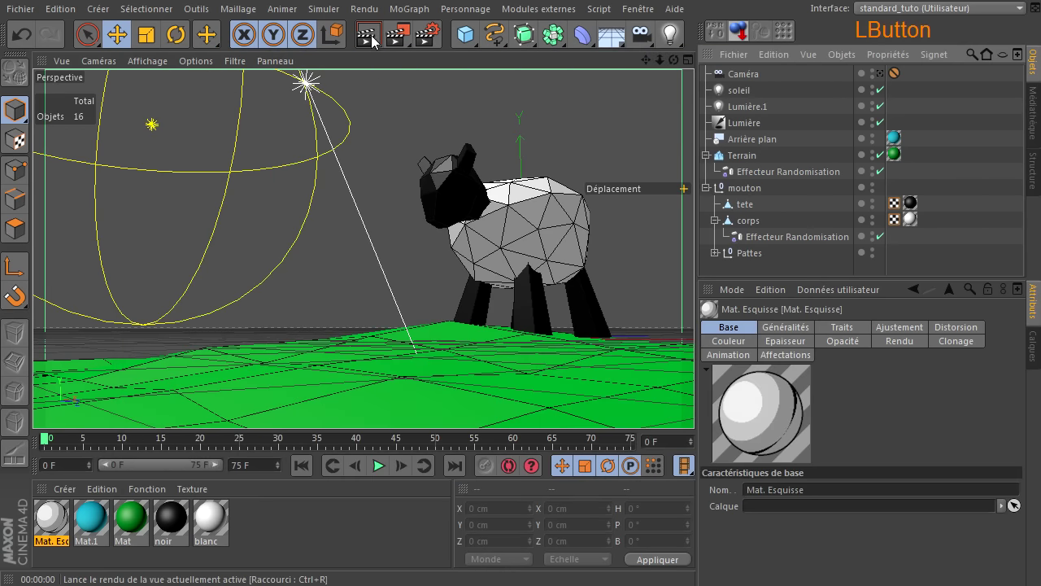
{"action": "left_click", "coordinate": [367, 35]}
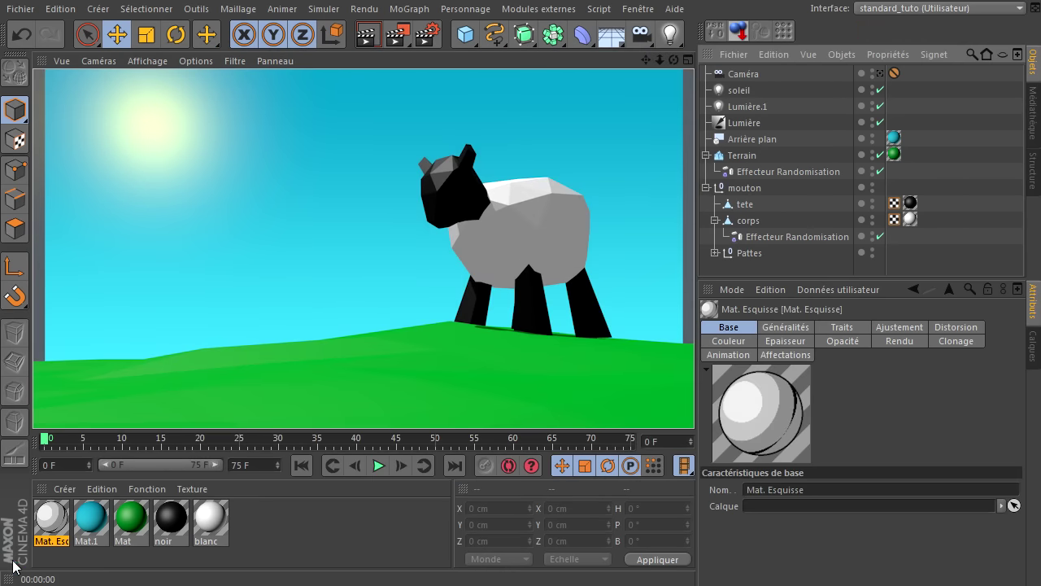
Set the line thickness (Epaisseur) of the Mat. Esquisse material to 1 and close the material editor
{"action": "double_click", "coordinate": [50, 518]}
{"action": "left_click_drag", "start_coordinate": [482, 84], "coordinate": [296, 60]}
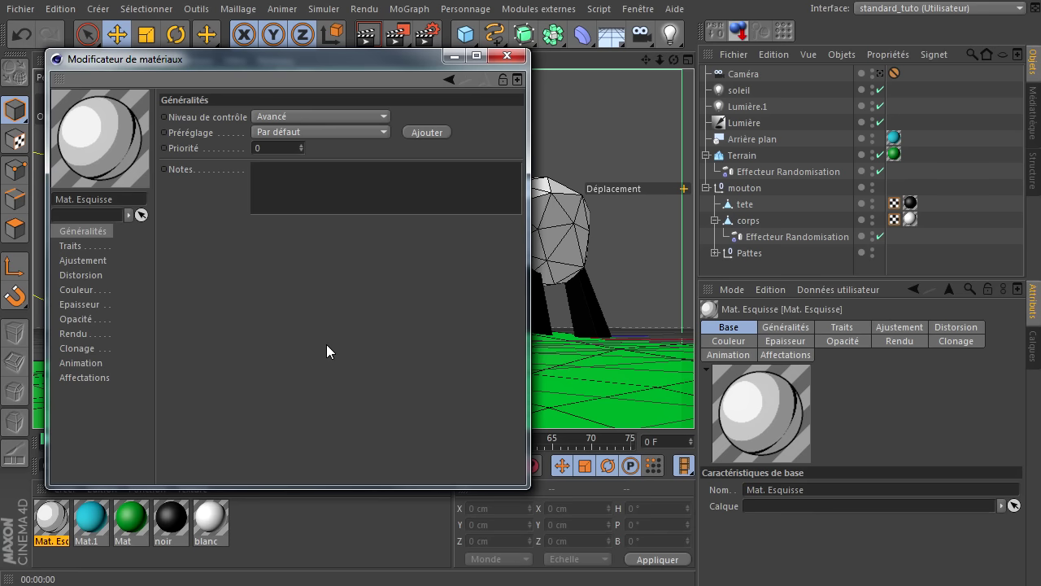
{"action": "left_click_drag", "start_coordinate": [260, 64], "coordinate": [242, 43]}
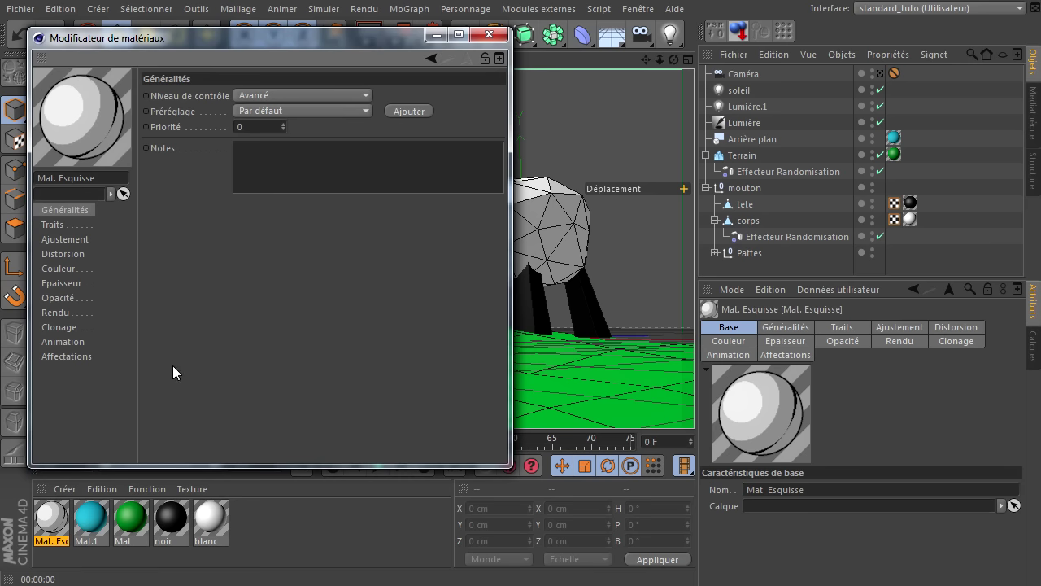
{"action": "left_click", "coordinate": [73, 267]}
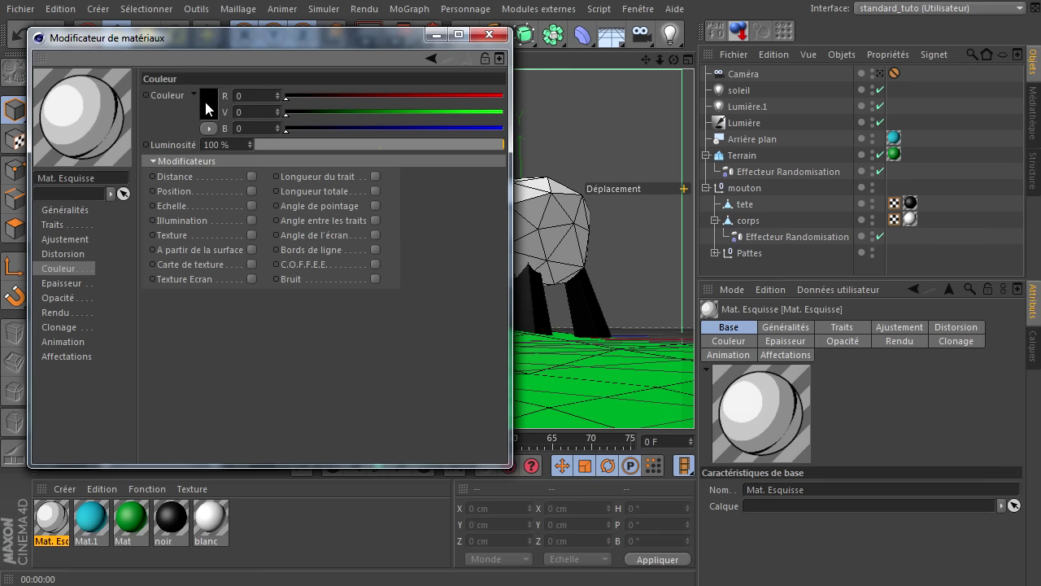
{"action": "left_click", "coordinate": [62, 283]}
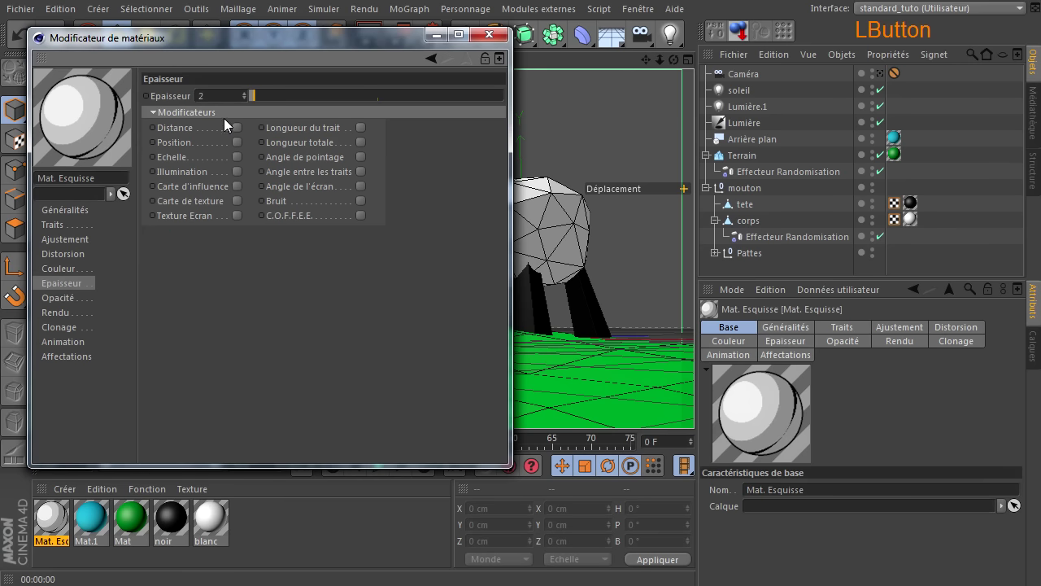
{"action": "left_click", "coordinate": [222, 95]}
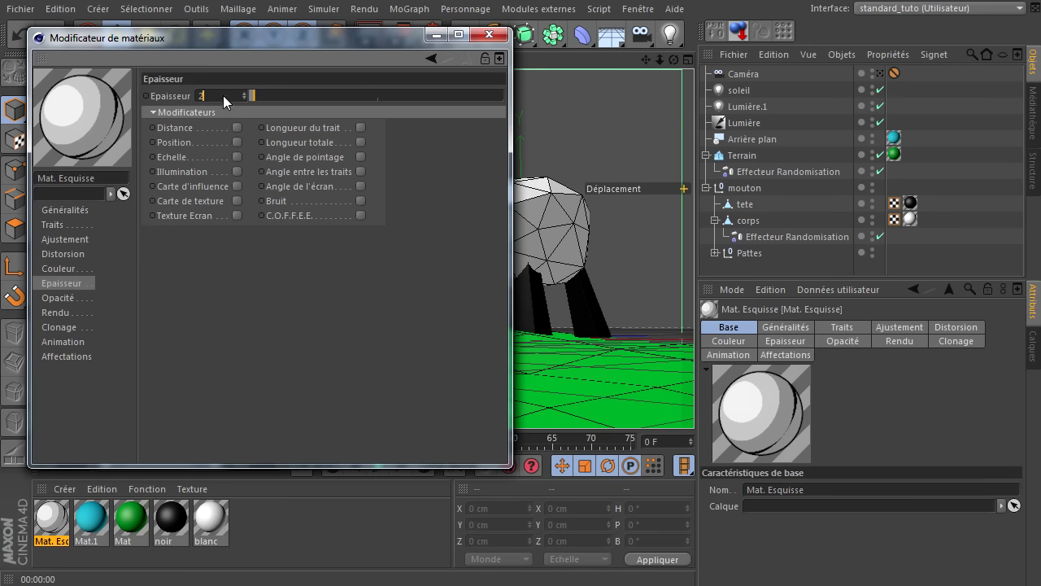
{"action": "left_click_drag", "start_coordinate": [217, 94], "coordinate": [129, 98]}
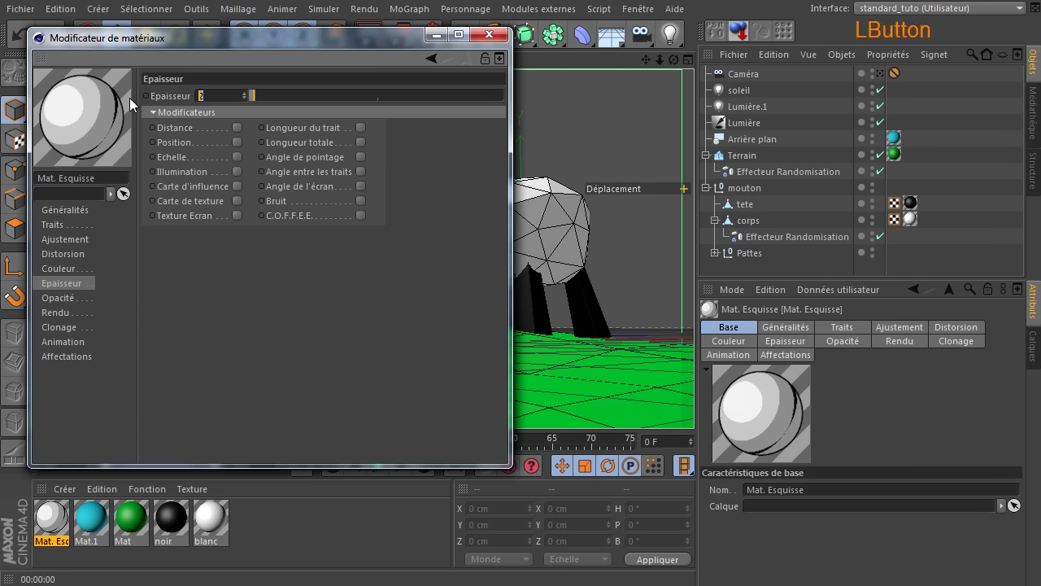
{"action": "type", "text": "1"}
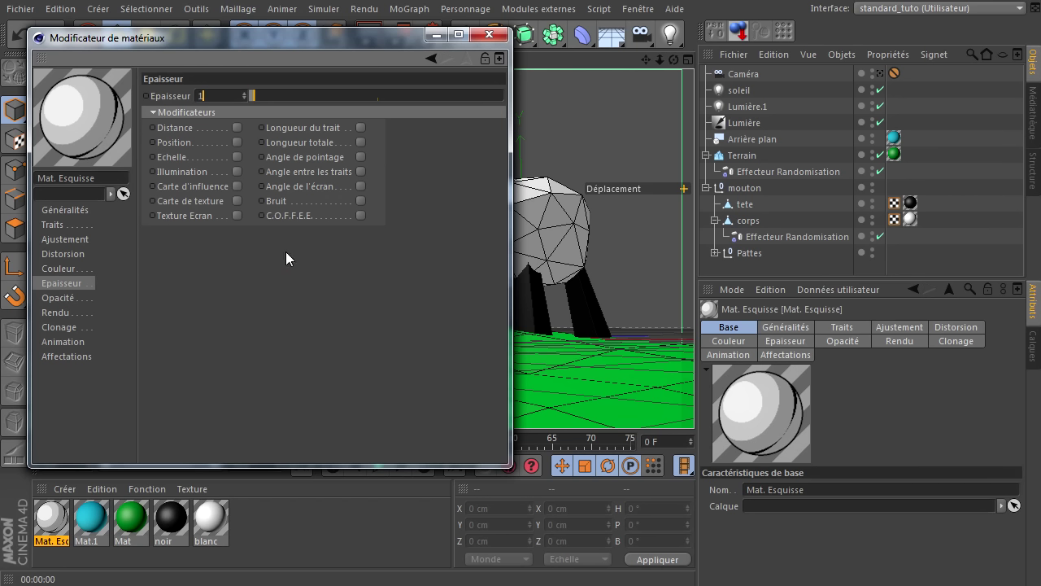
{"action": "left_click", "coordinate": [262, 281]}
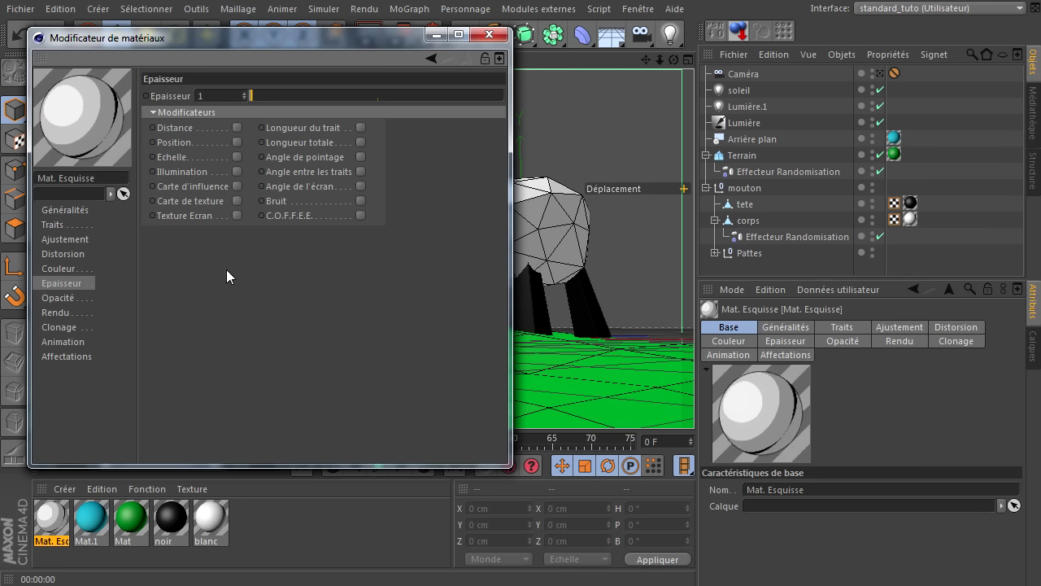
{"action": "left_click", "coordinate": [489, 34]}
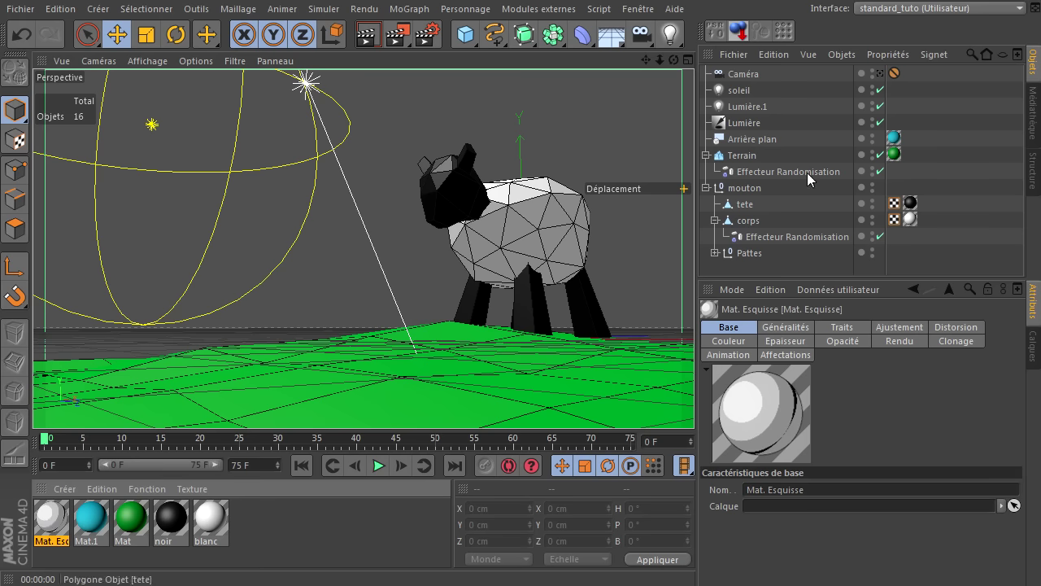
Apply the Mat. Esquisse material to the corps object and render the view
{"action": "left_click", "coordinate": [44, 520]}
{"action": "left_click_drag", "start_coordinate": [750, 226], "coordinate": [750, 226]}
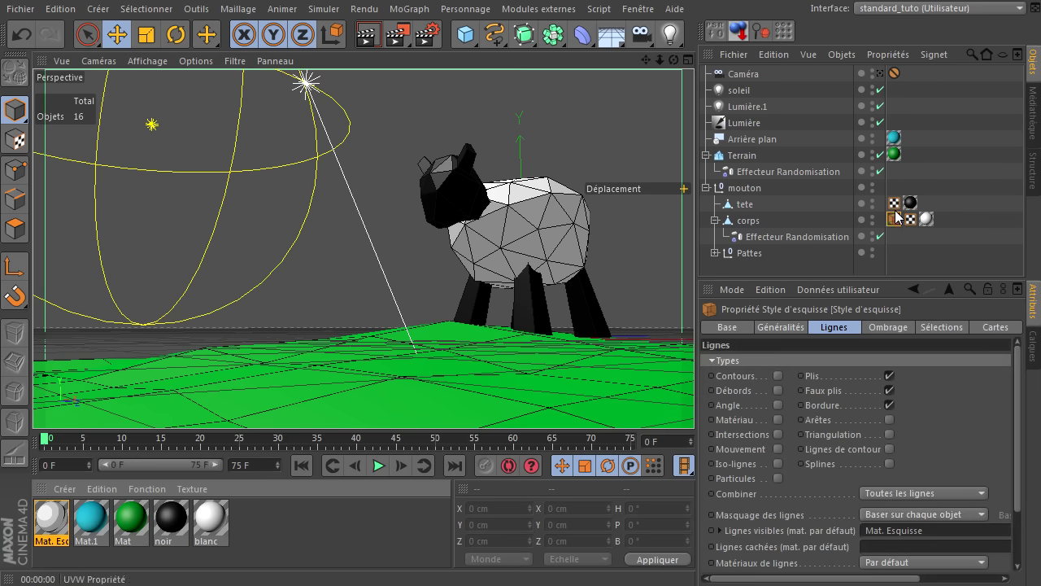
{"action": "left_click", "coordinate": [368, 35]}
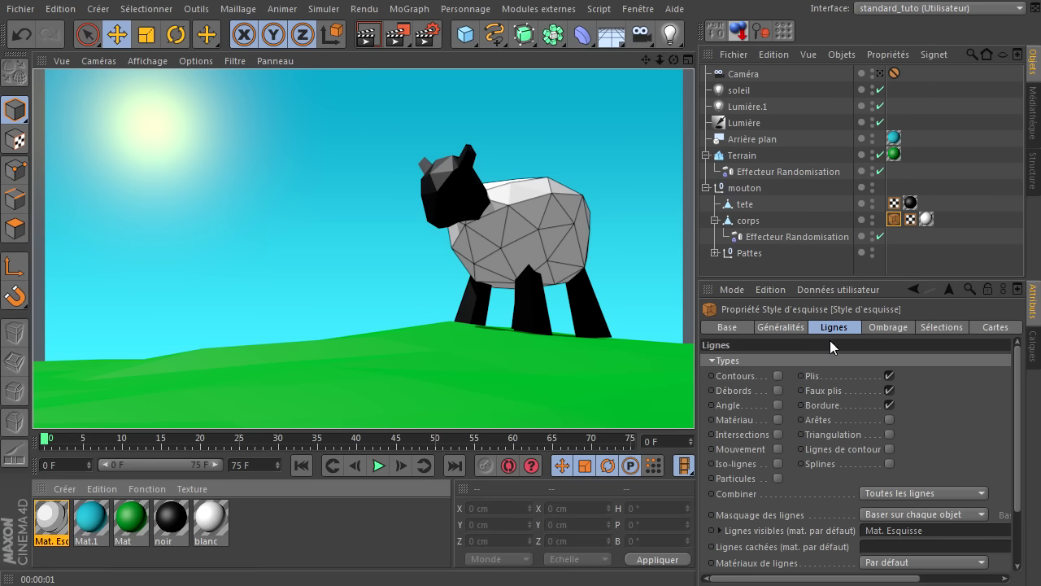
Turn on the Arêtes line type in the sketch style of the corps object and render the view
{"action": "left_click", "coordinate": [892, 219]}
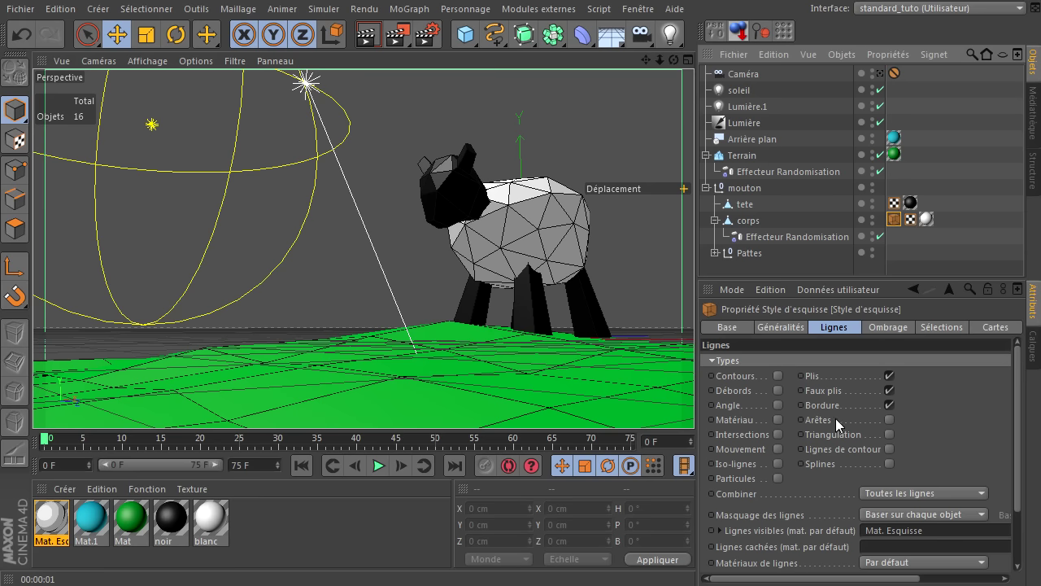
{"action": "left_click", "coordinate": [890, 419]}
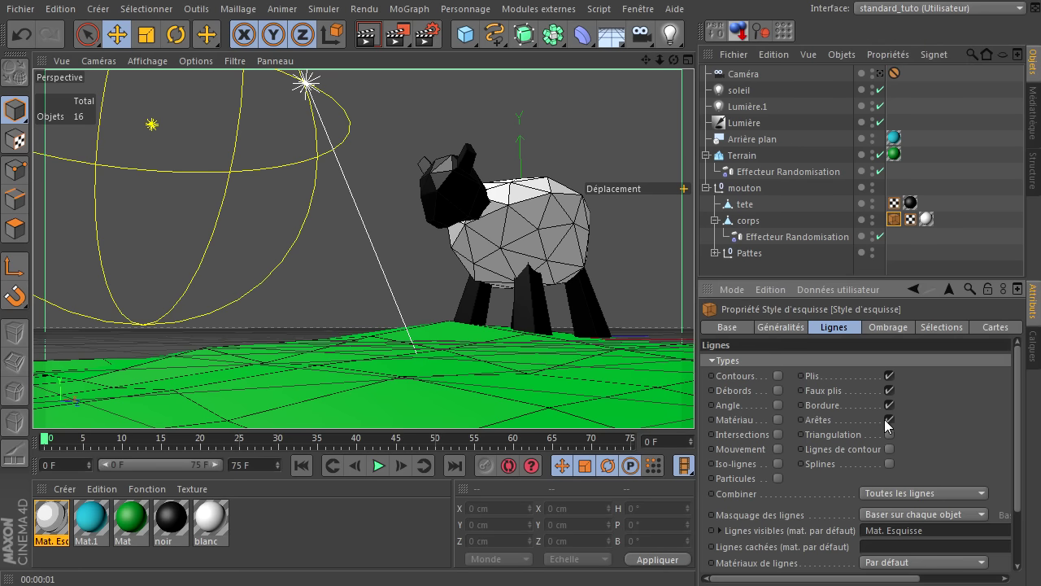
{"action": "left_click", "coordinate": [368, 34]}
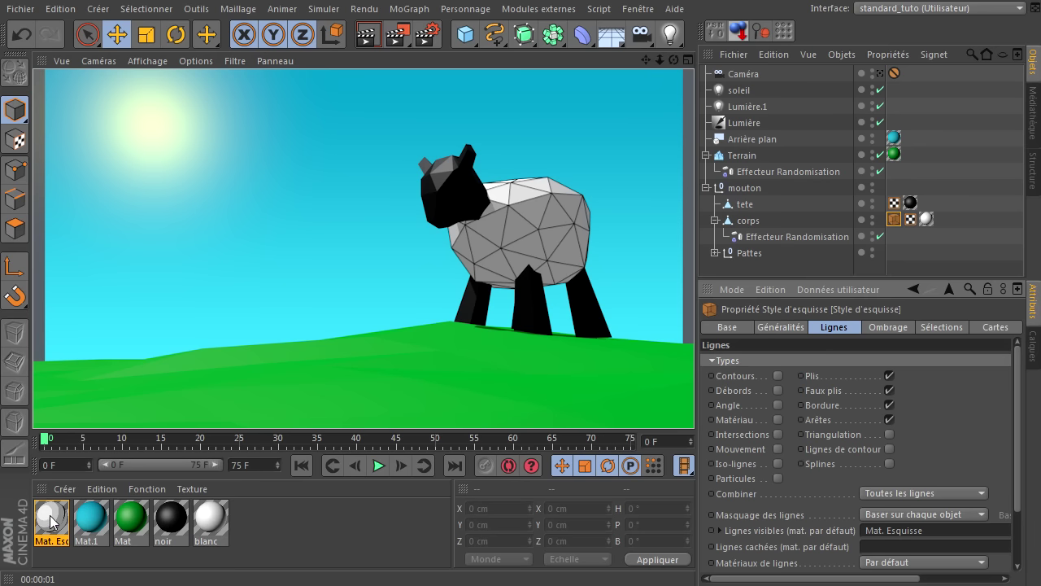
Apply the Mat. Esquisse material to the Terrain with the Arêtes line type turned on, checking with renders
{"action": "mouse_move", "coordinate": [48, 524]}
{"action": "left_mouse_down"}
{"action": "mouse_move", "coordinate": [543, 317]}
{"action": "mouse_move", "coordinate": [750, 189]}
{"action": "mouse_move", "coordinate": [749, 159]}
{"action": "left_mouse_up"}
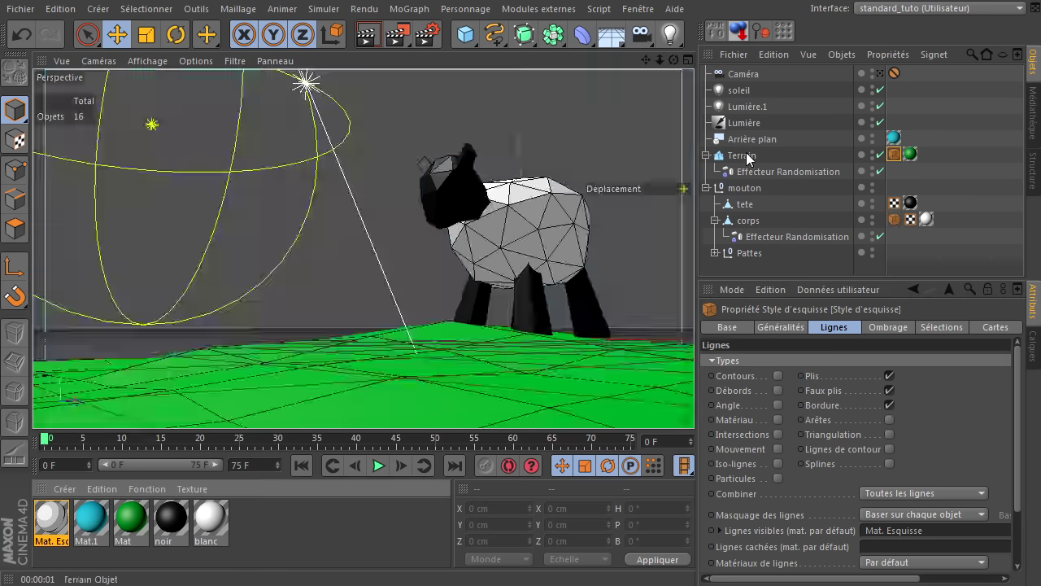
{"action": "left_click", "coordinate": [368, 37]}
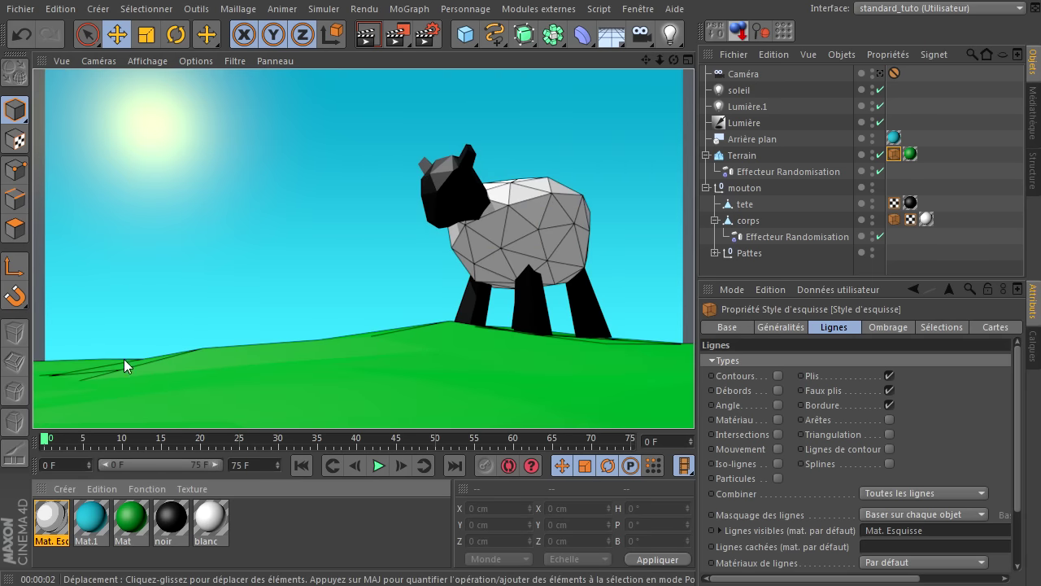
{"action": "left_click", "coordinate": [890, 420]}
{"action": "left_click", "coordinate": [360, 41]}
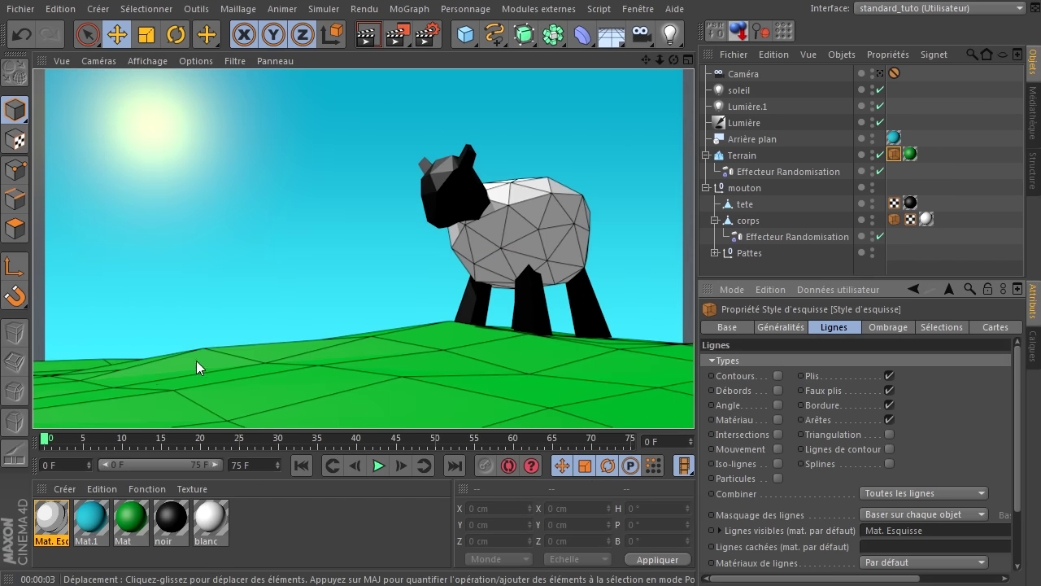
Turn off the Plis, Faux plis and Bordure line types in the Terrain's sketch style and render the view
{"action": "left_click", "coordinate": [889, 376]}
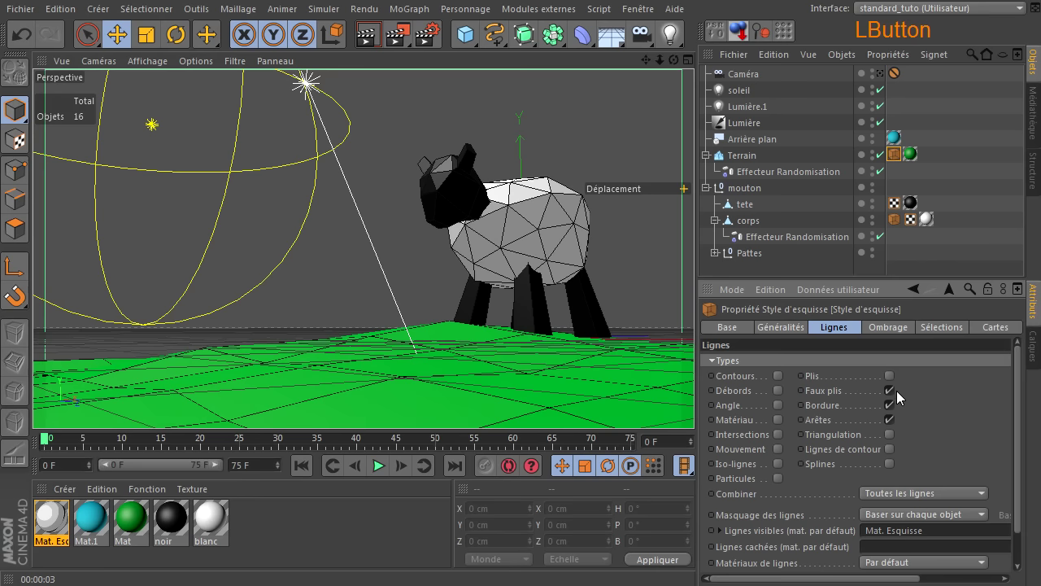
{"action": "left_click", "coordinate": [890, 391]}
{"action": "left_click", "coordinate": [890, 404]}
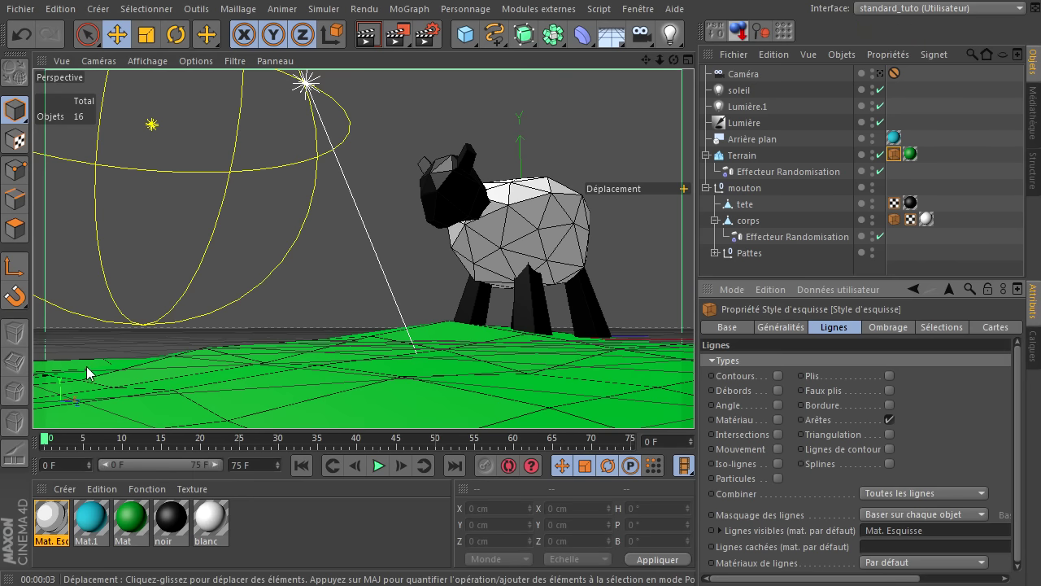
{"action": "left_click", "coordinate": [368, 34]}
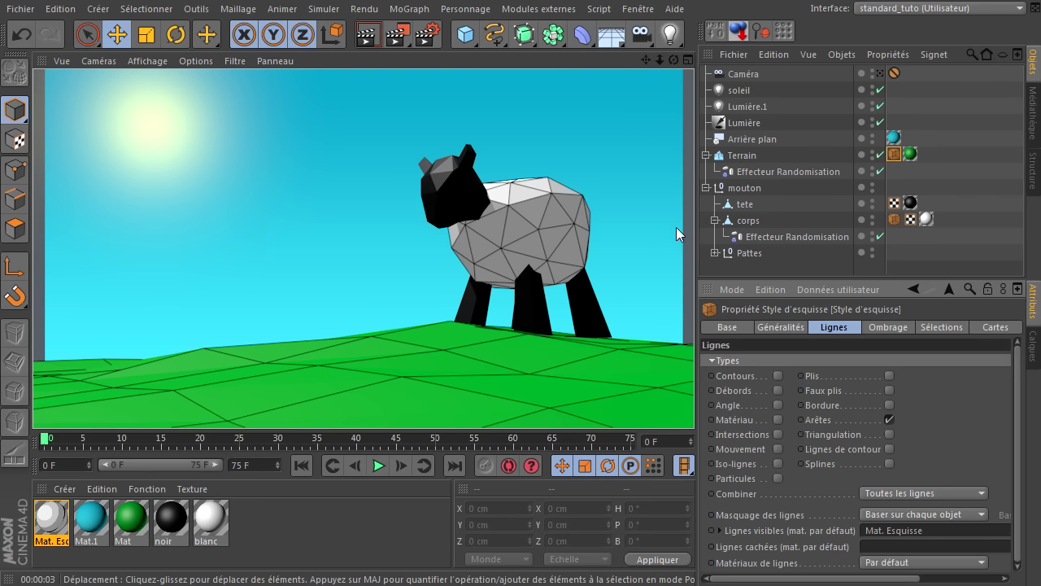
Move the Terrain sideways to an X position of about -11.7 cm and render the view
{"action": "left_click", "coordinate": [736, 155]}
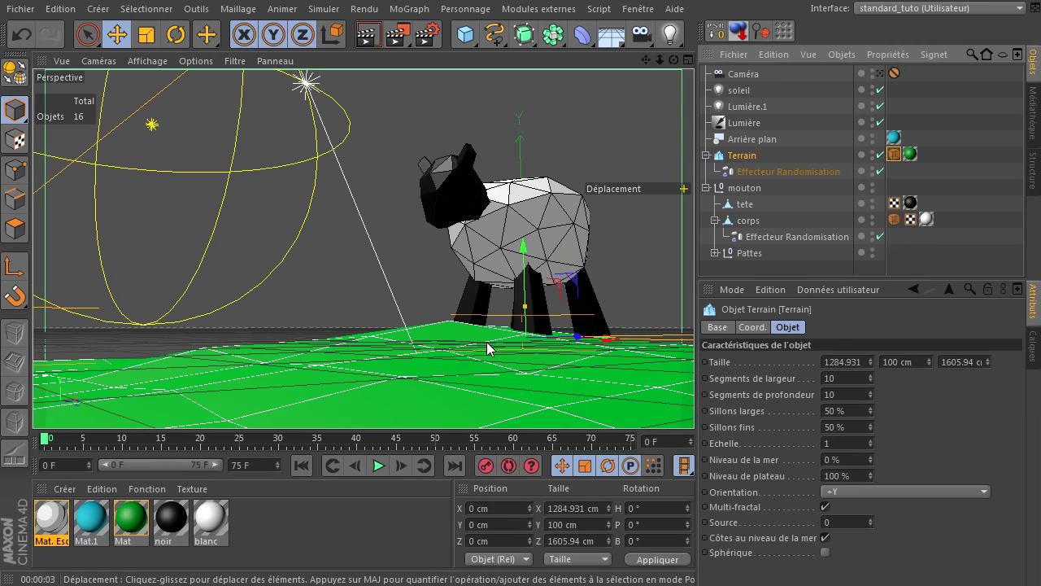
{"action": "left_click_drag", "start_coordinate": [606, 344], "coordinate": [560, 352]}
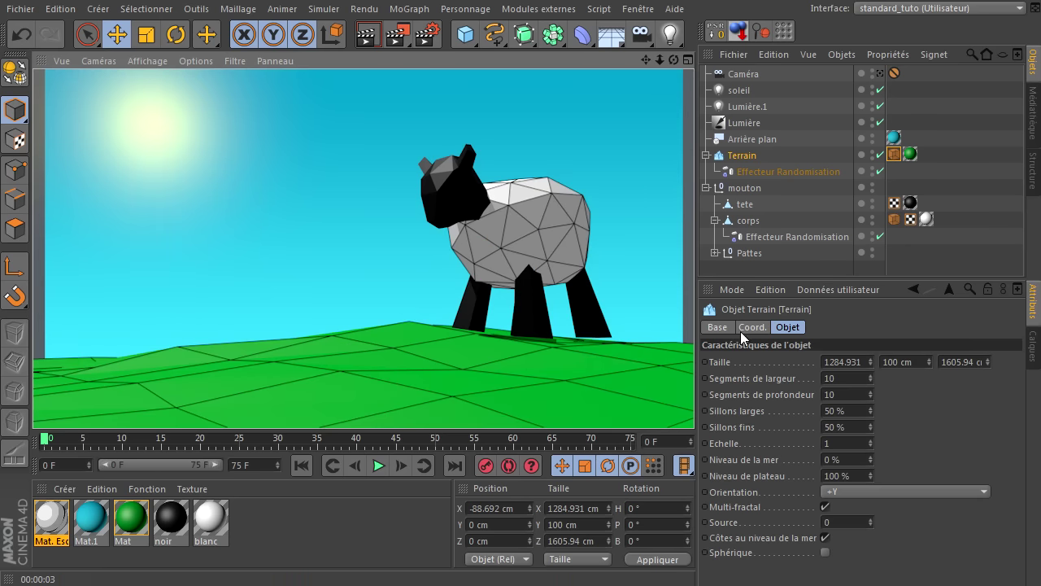
{"action": "left_click_drag", "start_coordinate": [558, 344], "coordinate": [595, 342]}
{"action": "left_click", "coordinate": [366, 36]}
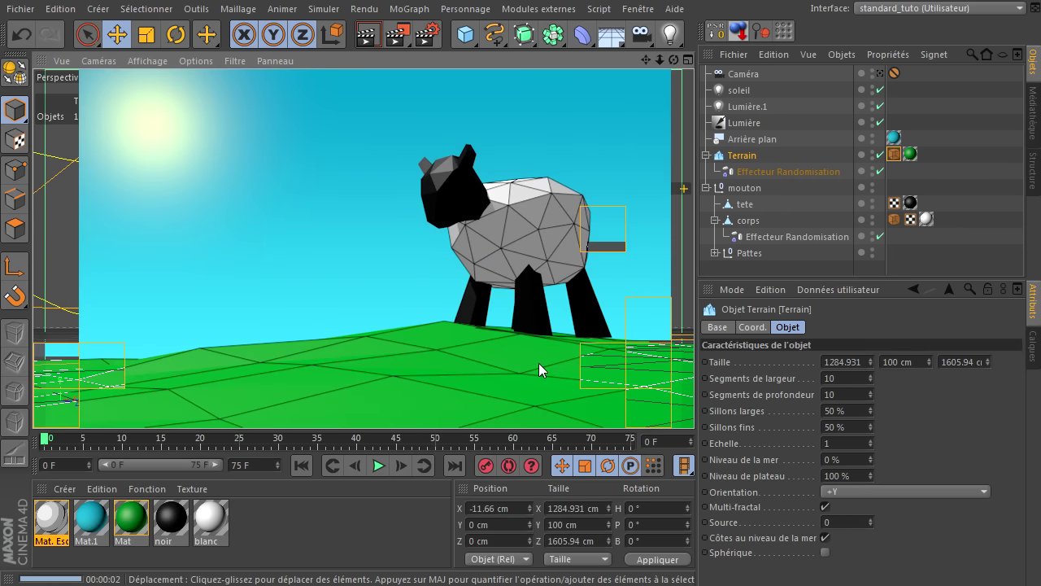
Raise the Terrain to a Y position of about 3.8 cm and render the view
{"action": "left_click", "coordinate": [746, 155]}
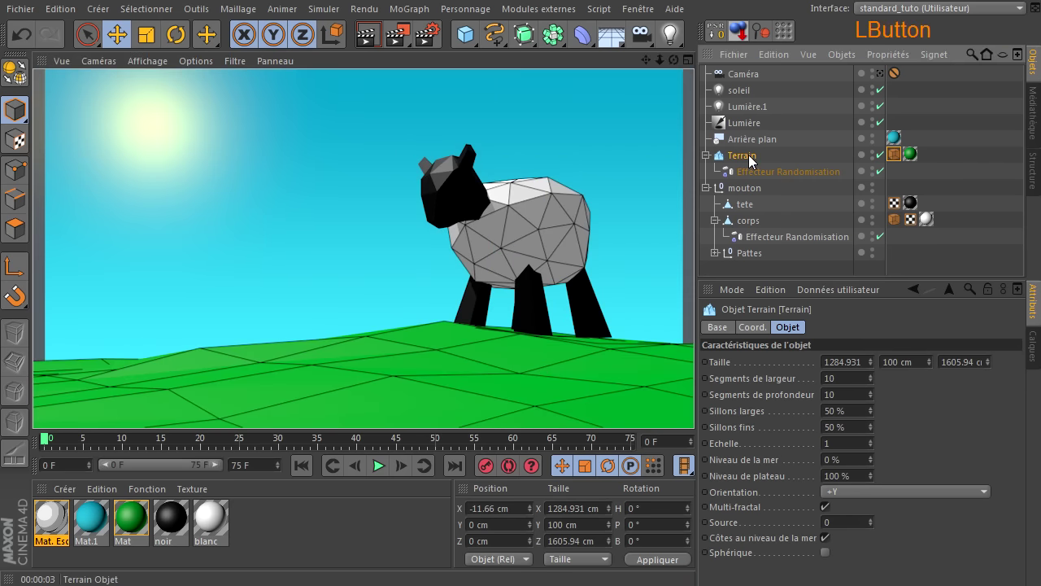
{"action": "left_click_drag", "start_coordinate": [518, 259], "coordinate": [522, 258]}
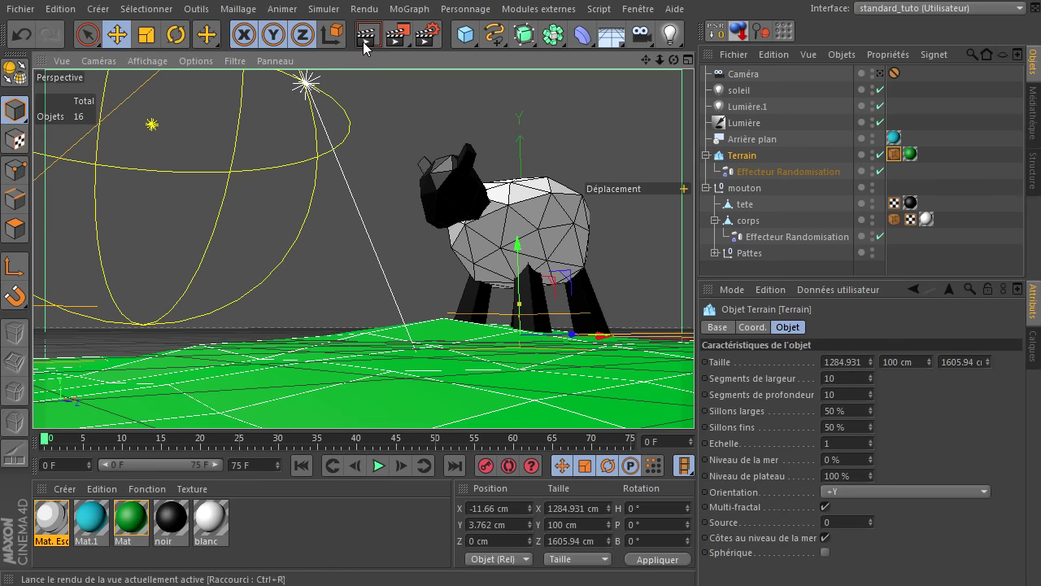
{"action": "left_click", "coordinate": [384, 94]}
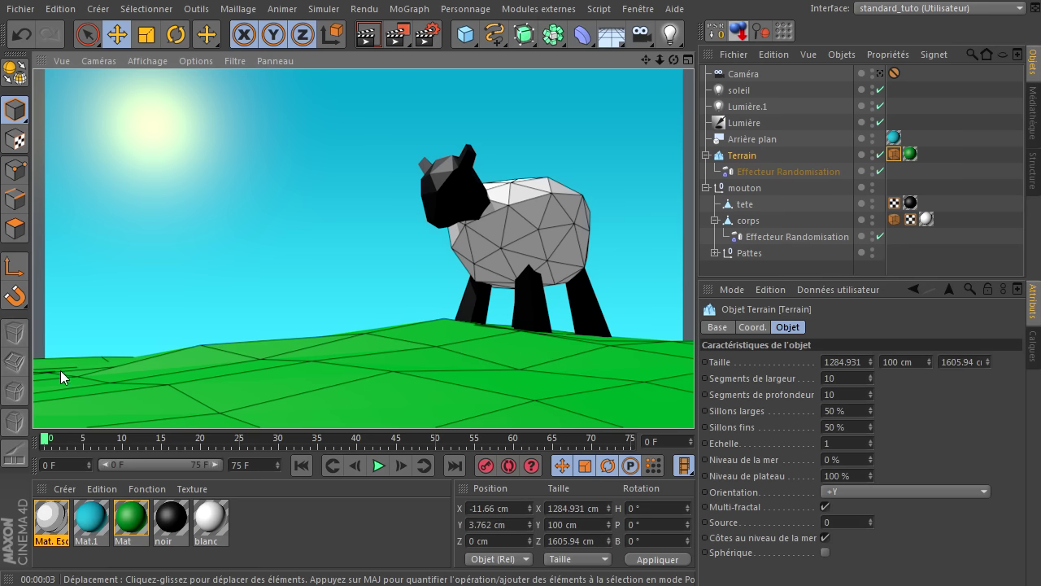
Rotate the Terrain around its vertical axis to a heading of about 2.4°, checking with renders
{"action": "left_click", "coordinate": [742, 156]}
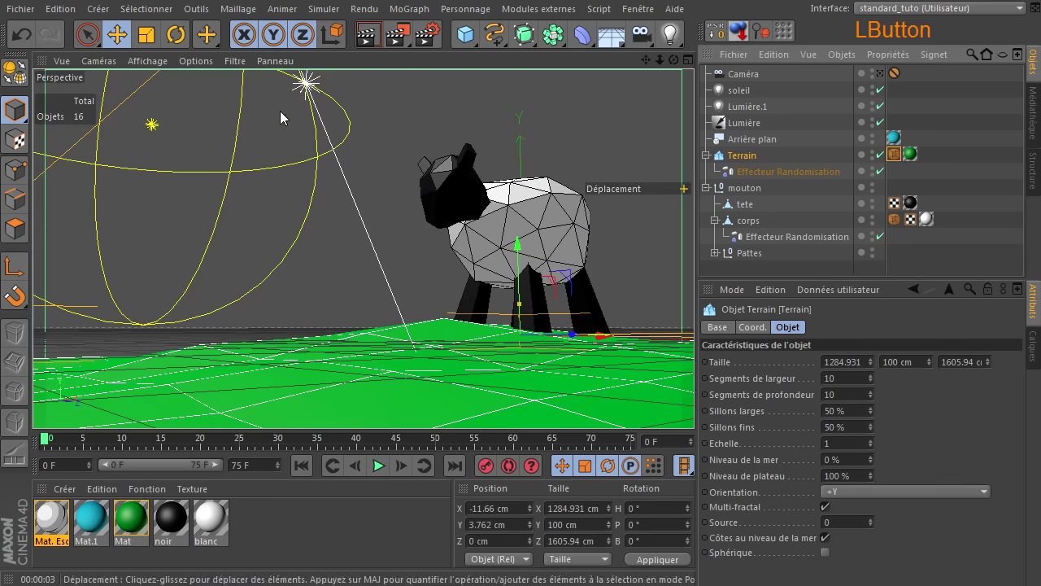
{"action": "left_click", "coordinate": [176, 34]}
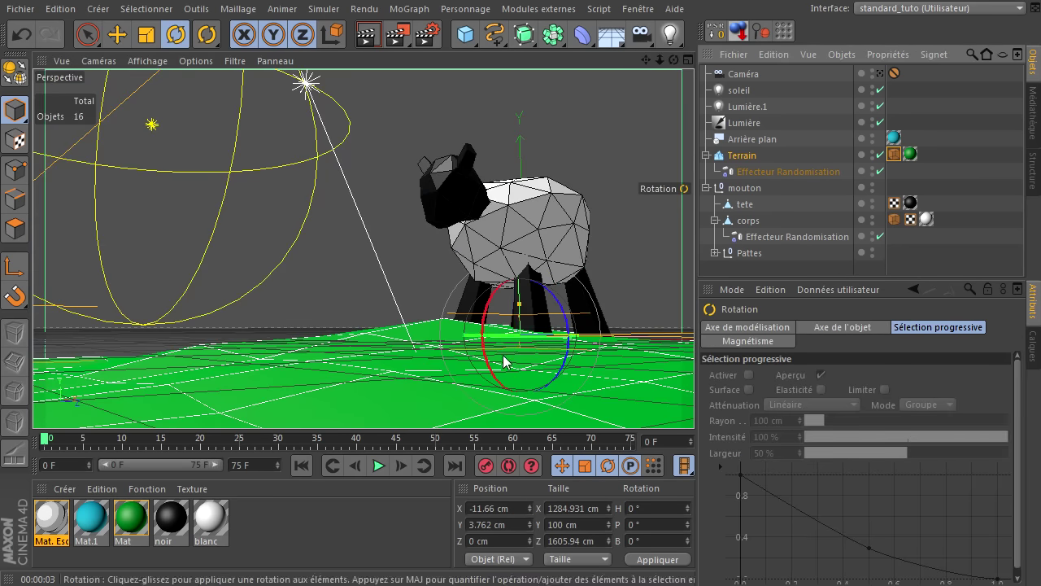
{"action": "left_click_drag", "start_coordinate": [513, 341], "coordinate": [521, 336]}
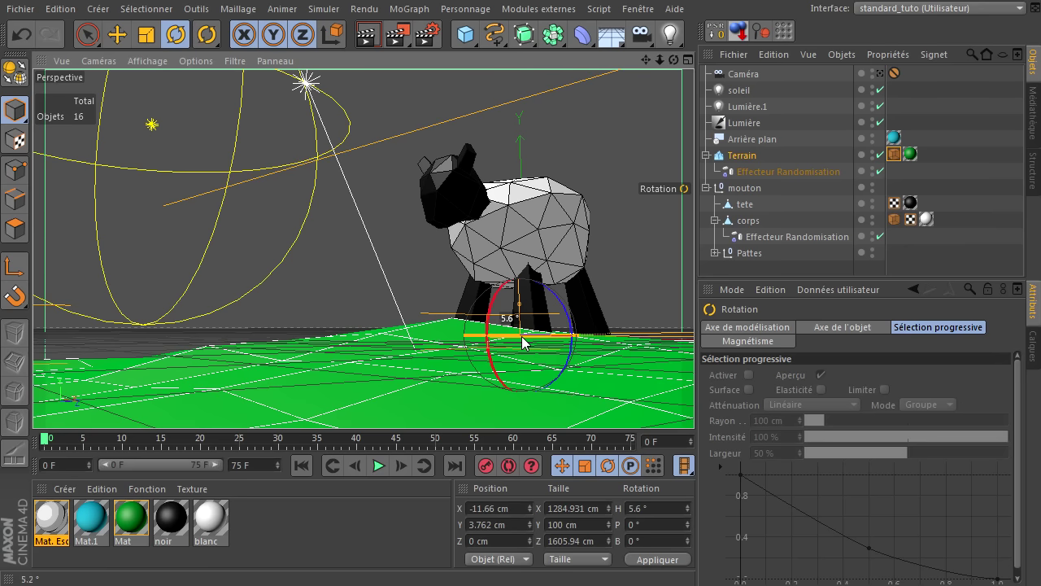
{"action": "left_click", "coordinate": [367, 34]}
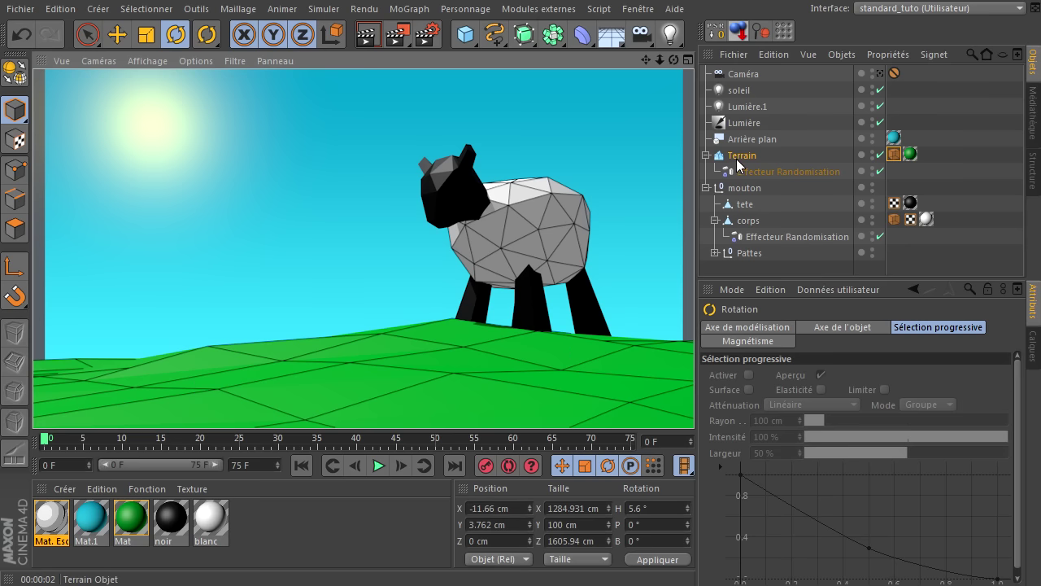
{"action": "left_click", "coordinate": [530, 340]}
{"action": "left_click_drag", "start_coordinate": [531, 340], "coordinate": [521, 343]}
{"action": "left_click", "coordinate": [367, 33]}
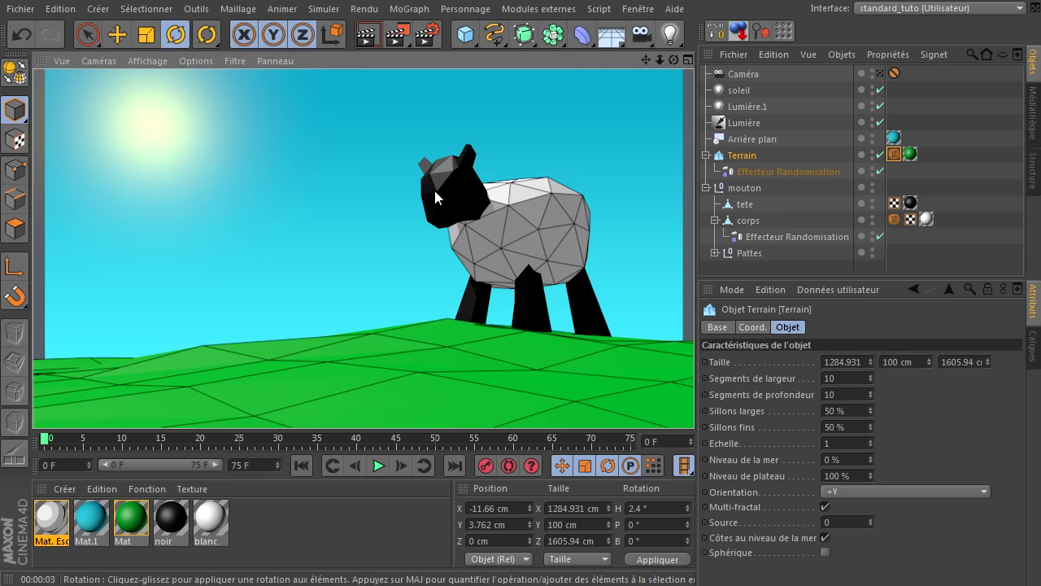
Duplicate the Mat. Esquisse material and set the copy's line colour to white (255, 255, 255)
{"action": "left_click", "coordinate": [50, 521]}
{"action": "left_click_drag", "start_coordinate": [47, 523], "coordinate": [101, 529], "text": "ctrl"}
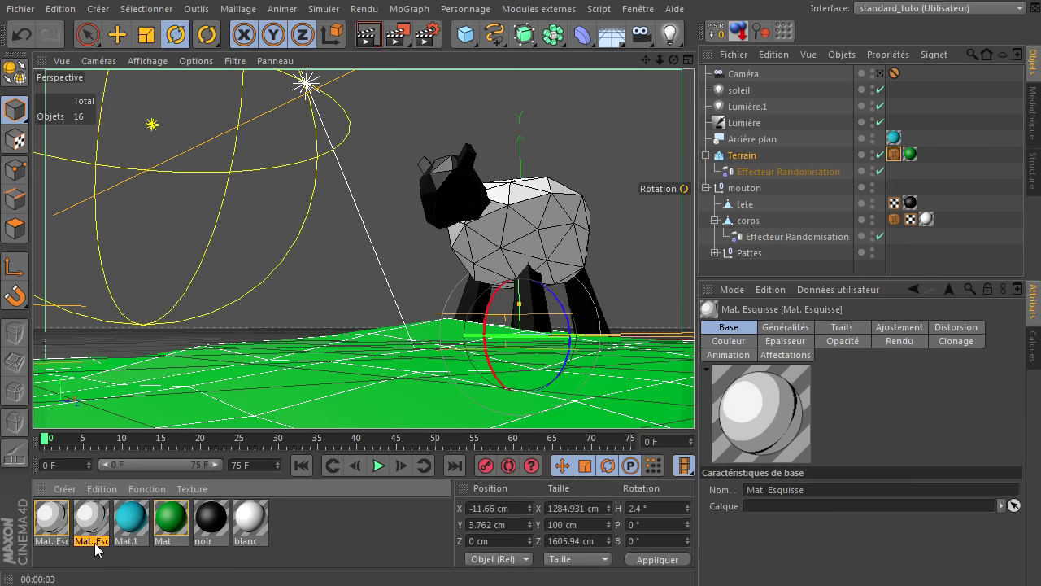
{"action": "left_click", "coordinate": [95, 527]}
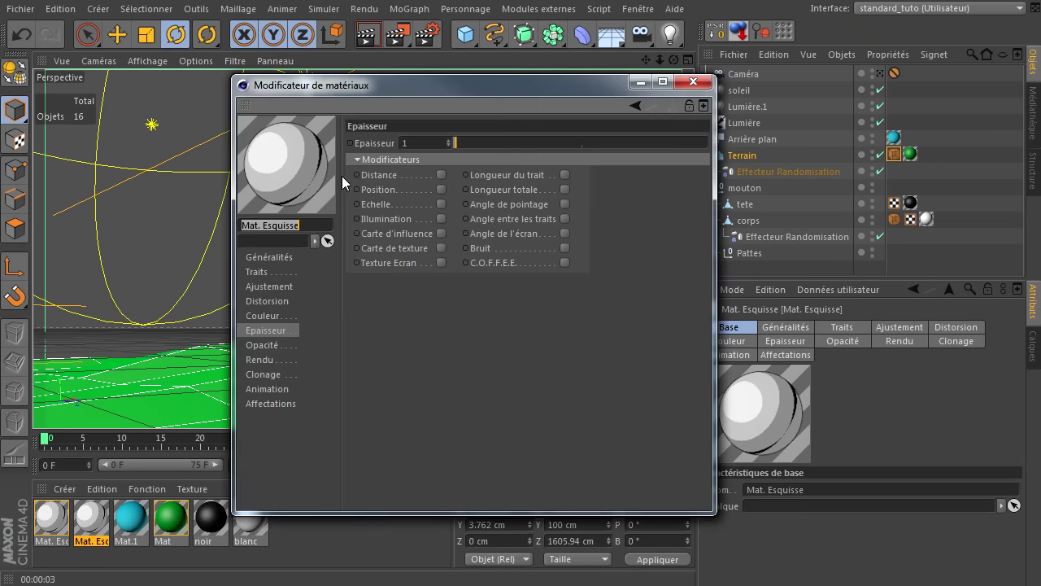
{"action": "left_click", "coordinate": [270, 315]}
{"action": "left_click", "coordinate": [413, 148]}
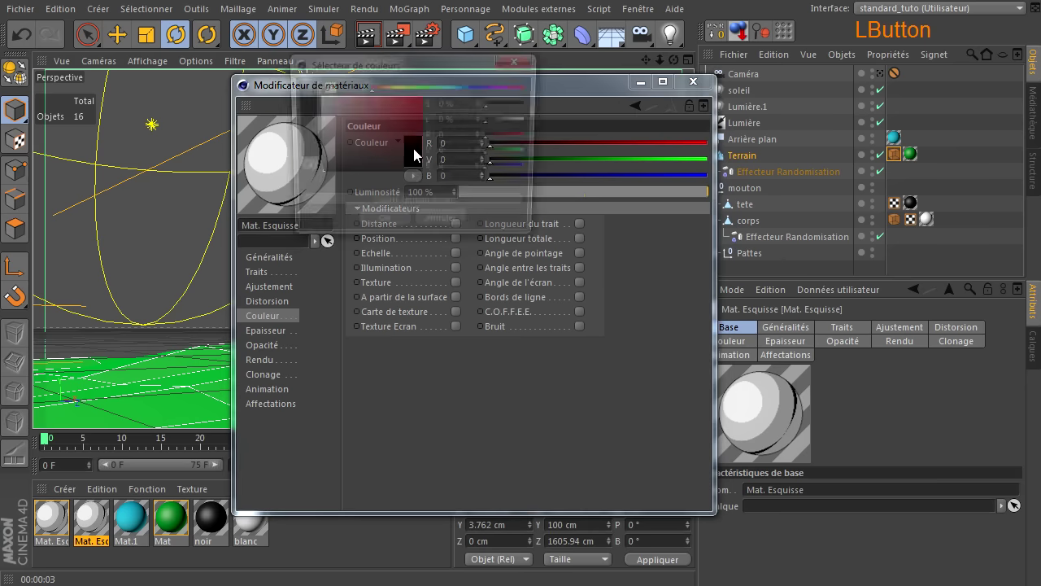
{"action": "left_click", "coordinate": [397, 226]}
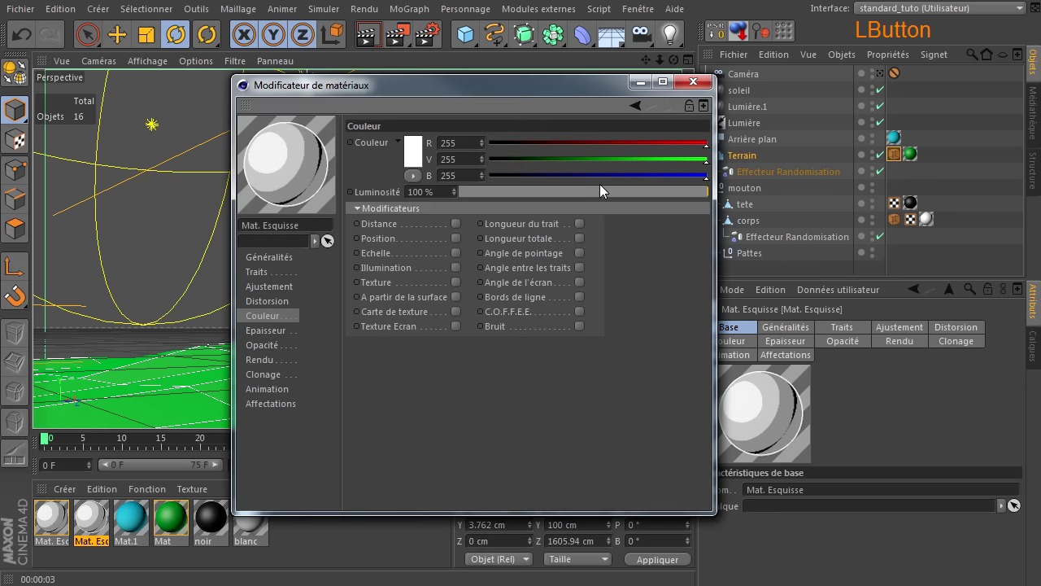
Apply the white Mat. Esquisse copy to the tete object and limit its sketch line types to Arêtes
{"action": "left_click", "coordinate": [693, 83]}
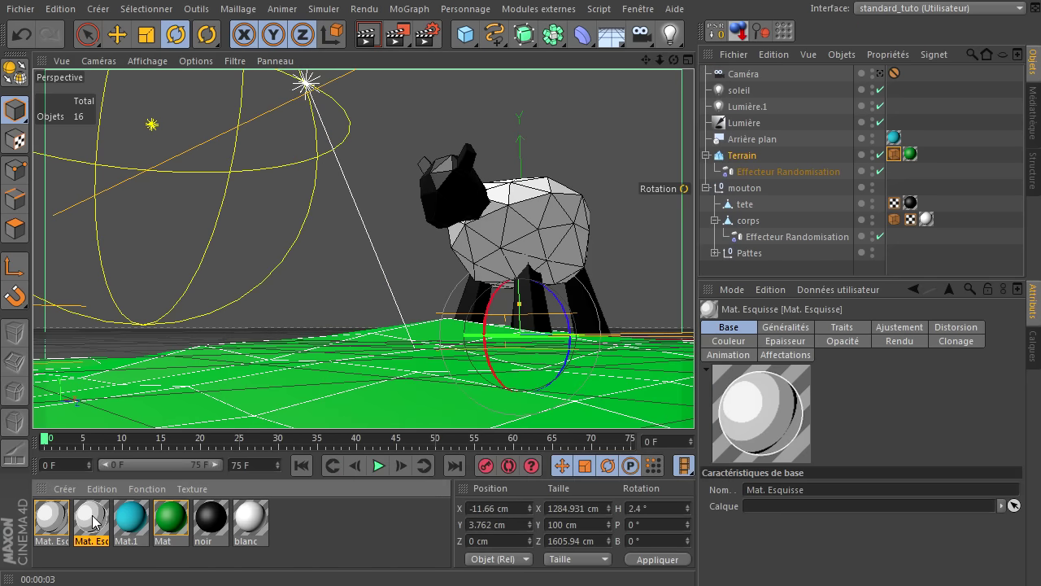
{"action": "left_click_drag", "start_coordinate": [92, 523], "coordinate": [752, 206]}
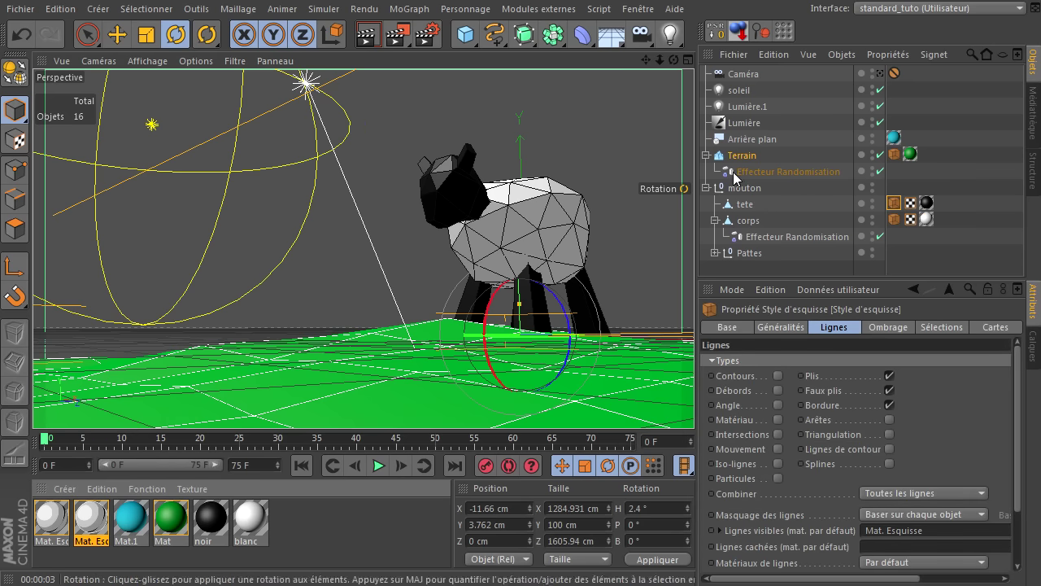
{"action": "left_click", "coordinate": [889, 376]}
{"action": "left_click_drag", "start_coordinate": [892, 395], "coordinate": [890, 404]}
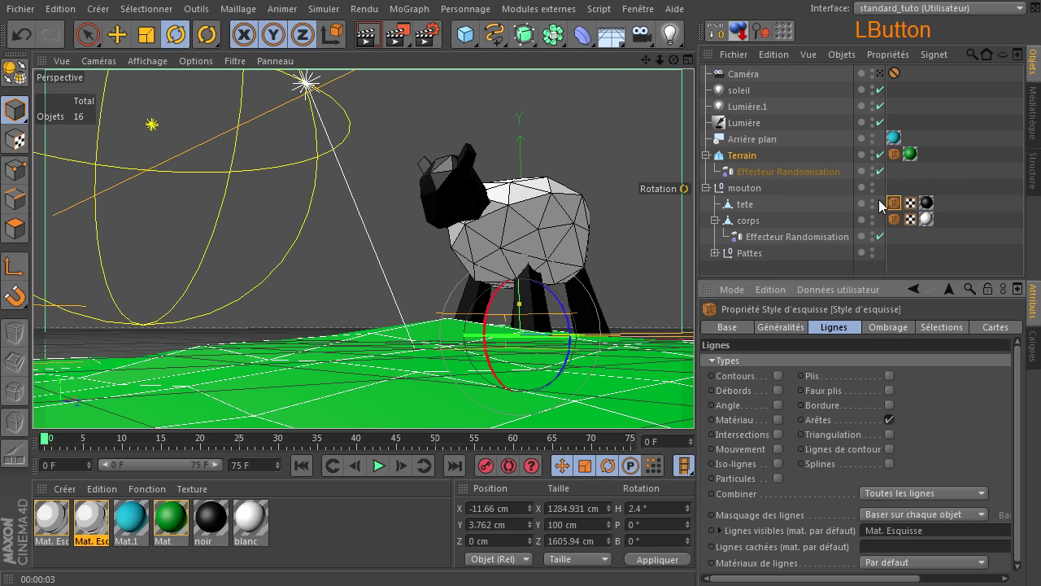
Limit the corps object's sketch line types to Arêtes and render the view
{"action": "left_click", "coordinate": [898, 222]}
{"action": "left_click", "coordinate": [887, 378]}
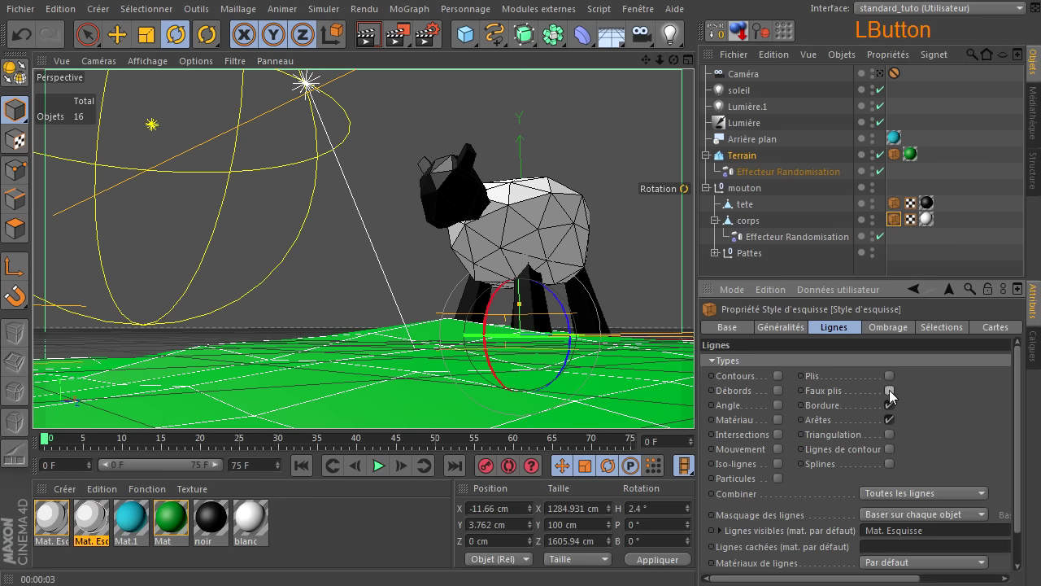
{"action": "left_click", "coordinate": [894, 204]}
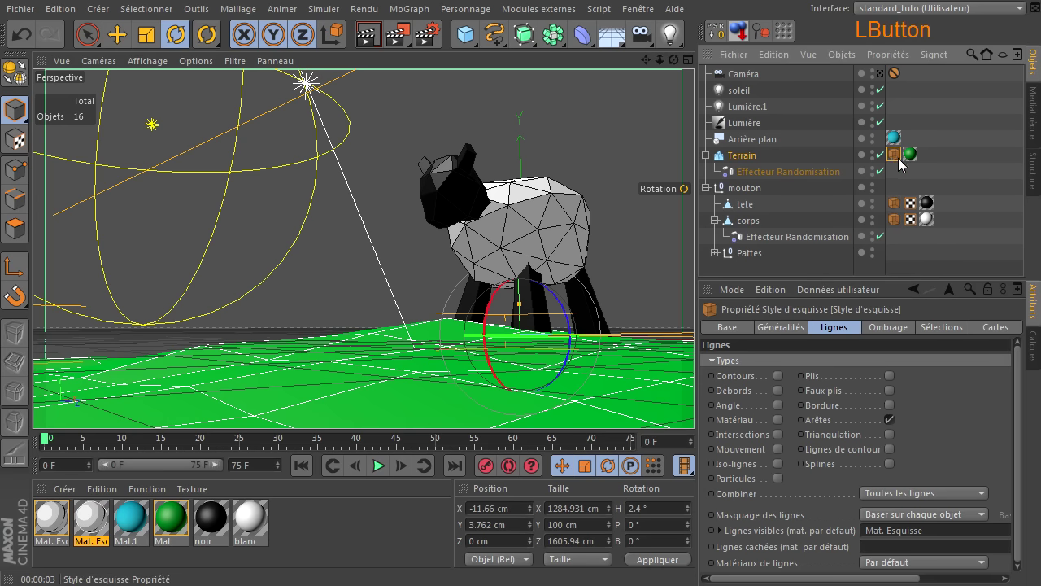
{"action": "left_click", "coordinate": [368, 33]}
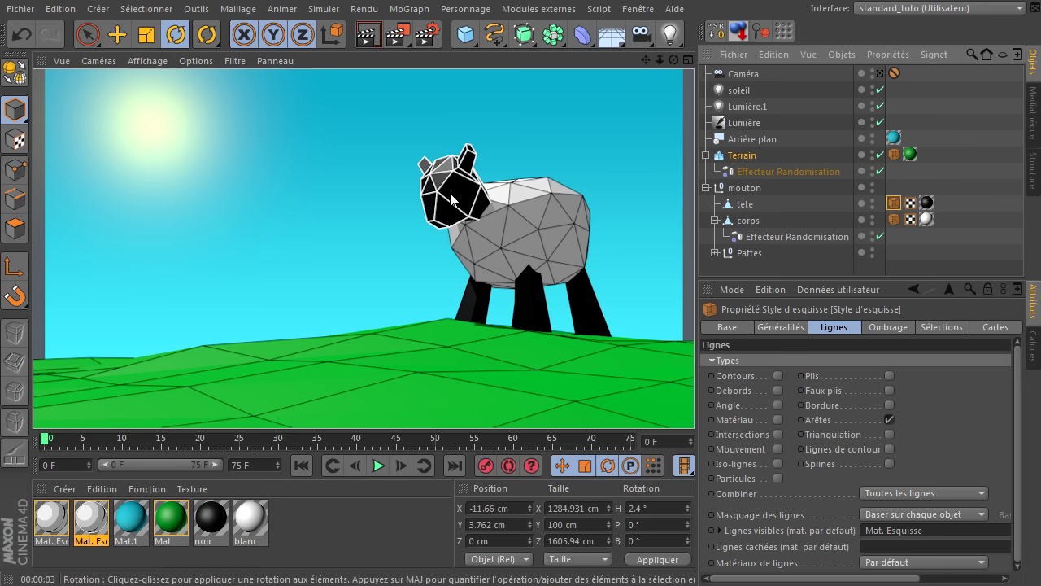
Apply the white Mat. Esquisse copy to all four Patte objects in the Pattes group
{"action": "left_click", "coordinate": [715, 254]}
{"action": "scroll", "coordinate": [722, 236], "scroll_direction": "down", "scroll_amount": 1}
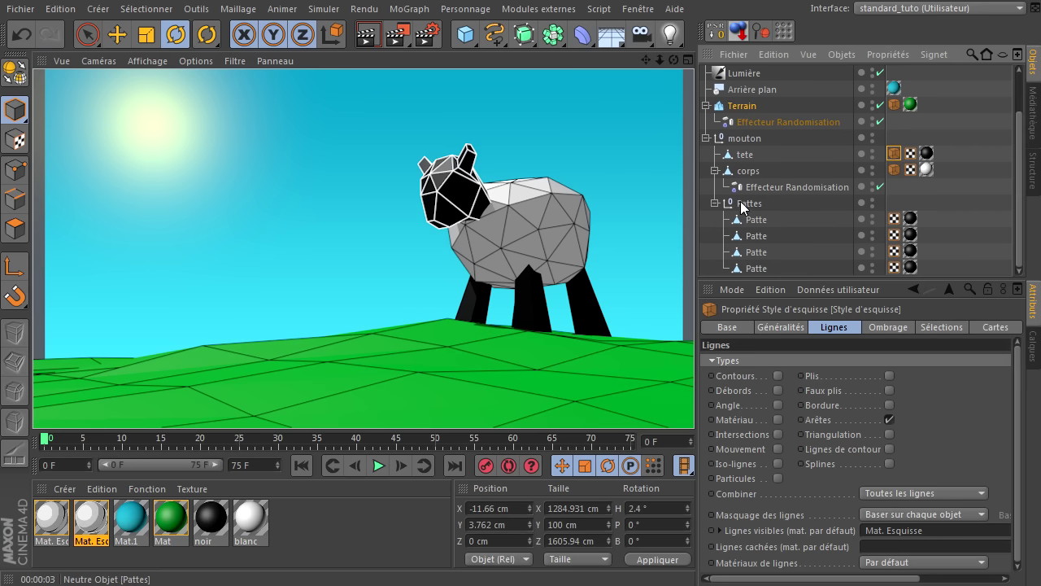
{"action": "left_click", "coordinate": [749, 224]}
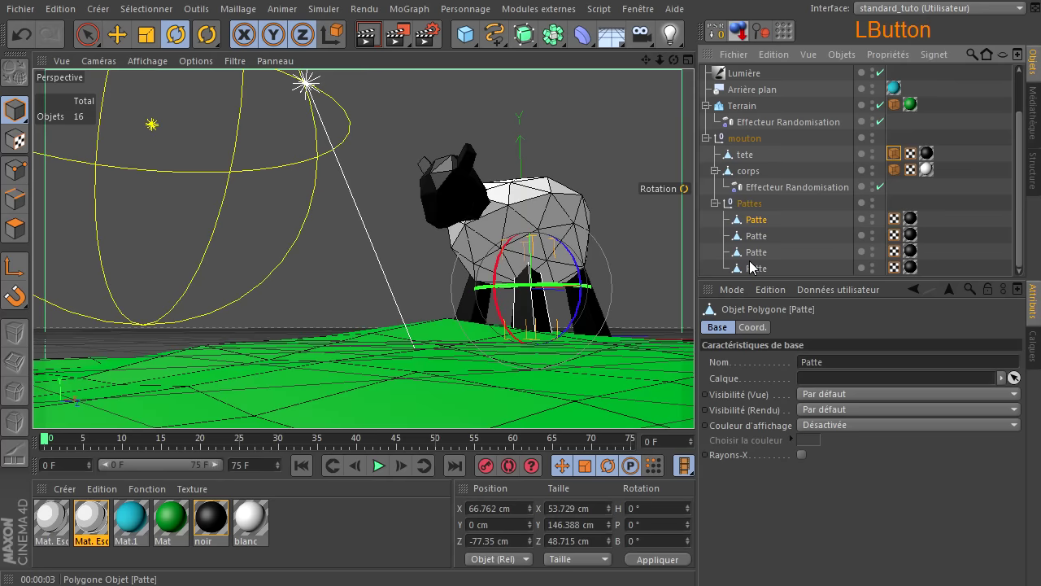
{"action": "left_click", "coordinate": [750, 269], "text": "shift"}
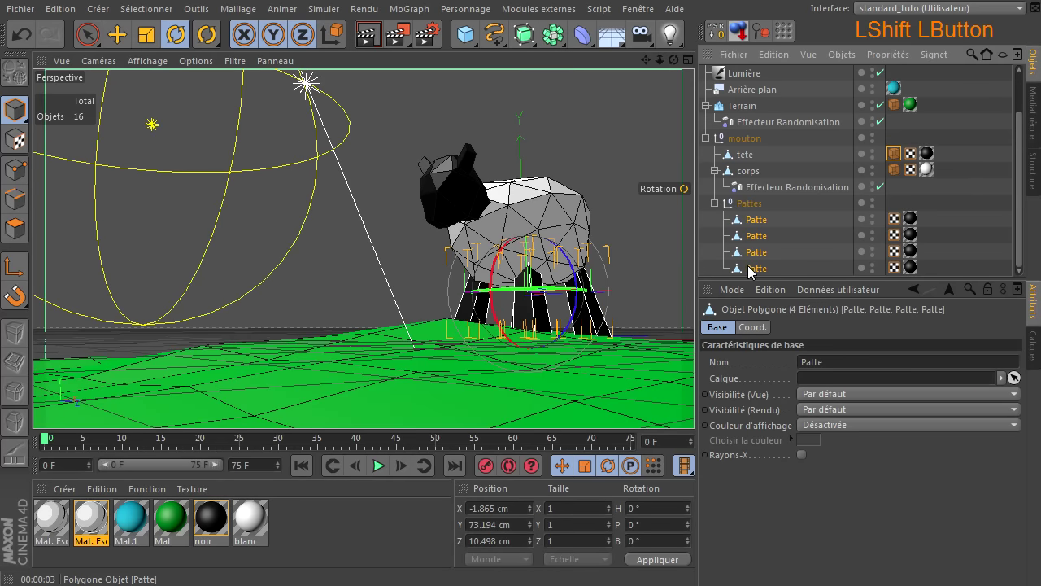
{"action": "right_click", "coordinate": [95, 522]}
{"action": "left_click", "coordinate": [122, 585]}
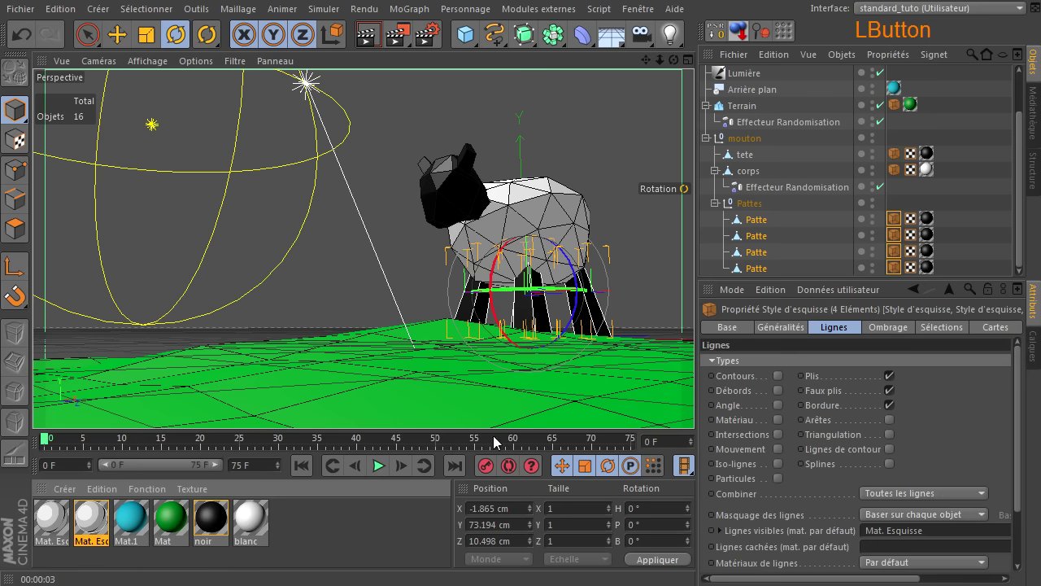
Limit the four legs' sketch line types to Arêtes, deselect everything and render the view
{"action": "left_click", "coordinate": [889, 375]}
{"action": "left_click", "coordinate": [889, 390]}
{"action": "left_click", "coordinate": [889, 404]}
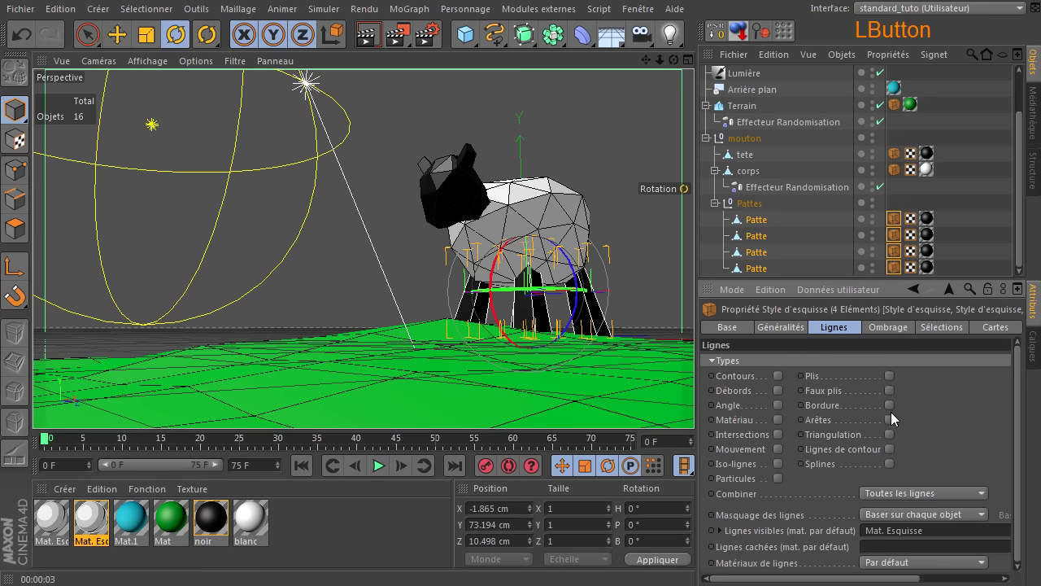
{"action": "left_click", "coordinate": [594, 130]}
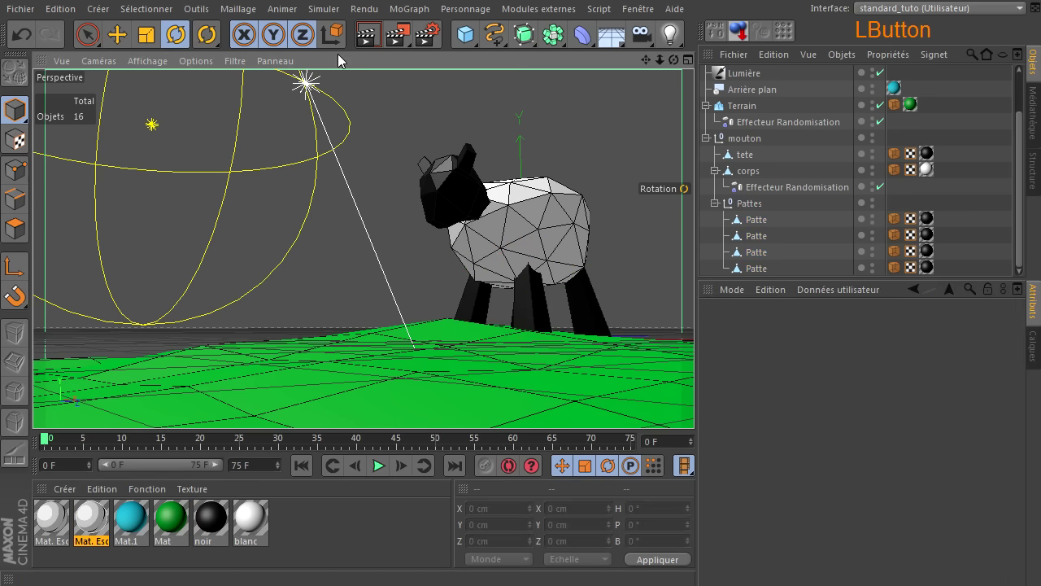
{"action": "left_click", "coordinate": [375, 47]}
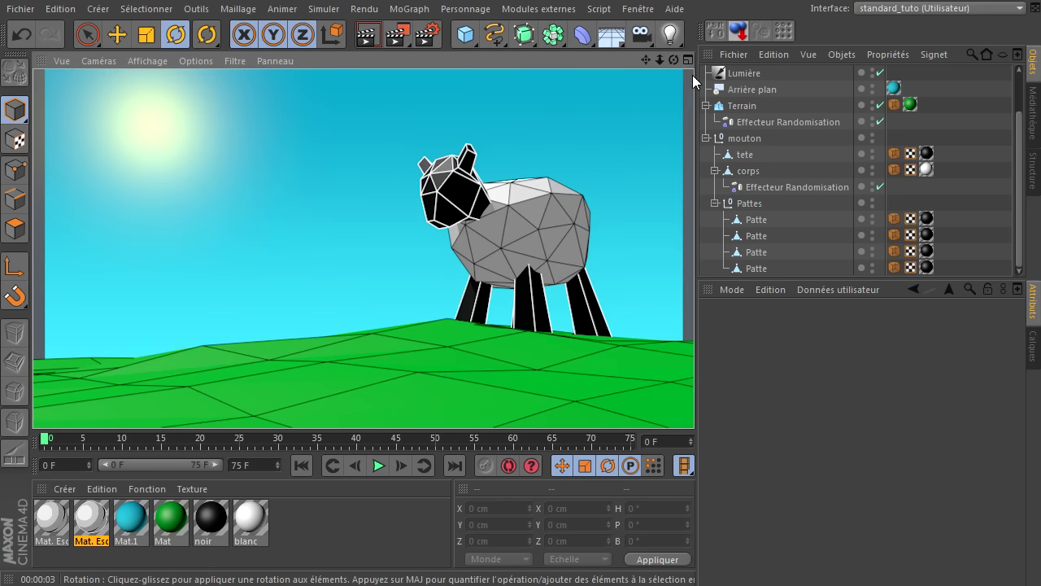
Set the white sketch material's line thickness (Epaisseur) to 2
{"action": "double_click", "coordinate": [96, 523]}
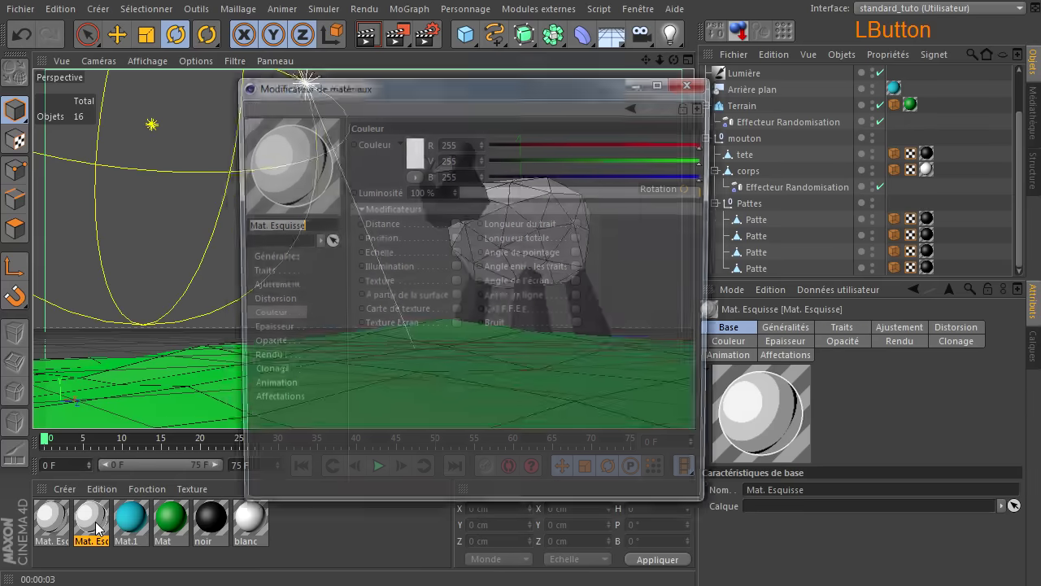
{"action": "left_click_drag", "start_coordinate": [532, 82], "coordinate": [372, 75]}
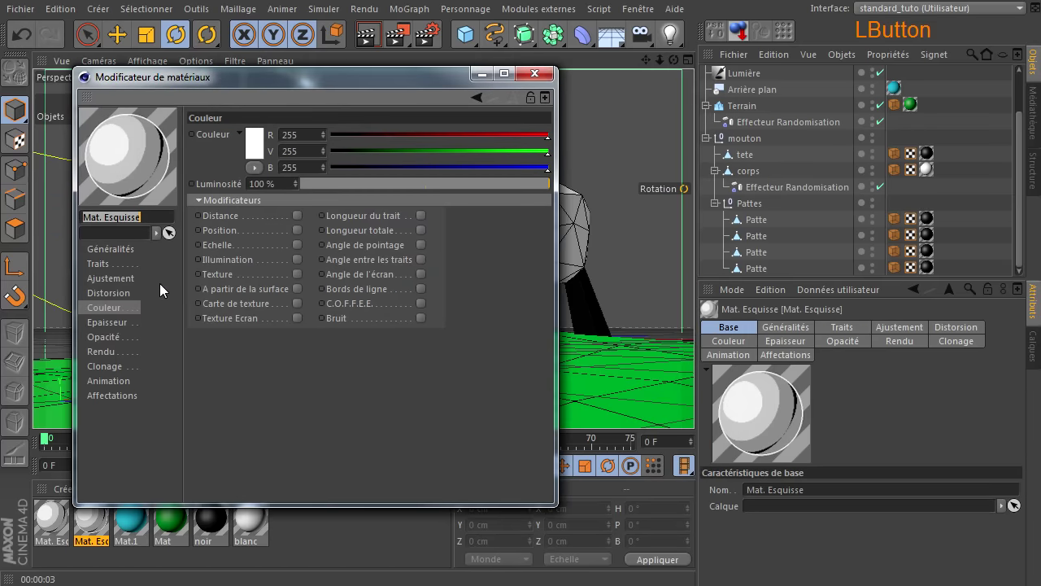
{"action": "left_click", "coordinate": [115, 322]}
{"action": "double_click", "coordinate": [270, 136]}
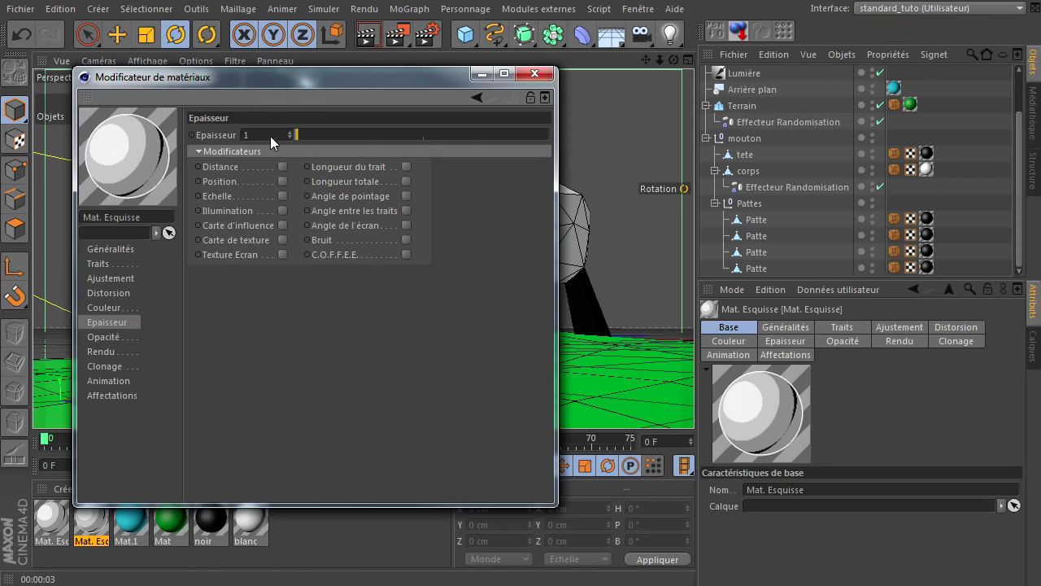
{"action": "type", "text": "2"}
{"action": "key", "text": "Return"}
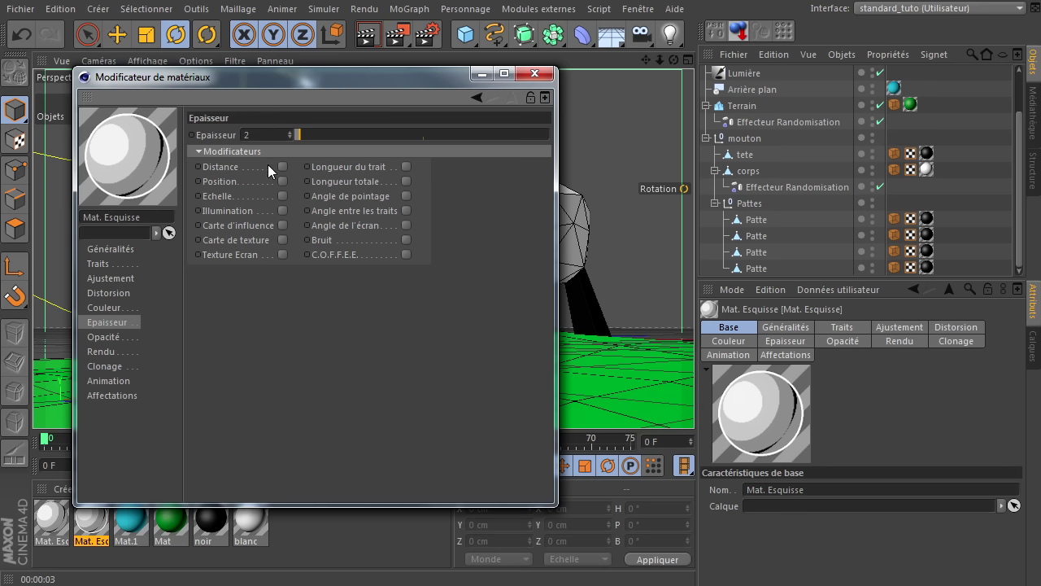
Try a line thickness of 0.2 on the white sketch material and render the view
{"action": "double_click", "coordinate": [277, 135]}
{"action": "type", "text": "0.5"}
{"action": "key", "text": "Return"}
{"action": "left_click_drag", "start_coordinate": [400, 82], "coordinate": [516, 314]}
{"action": "left_click", "coordinate": [376, 38]}
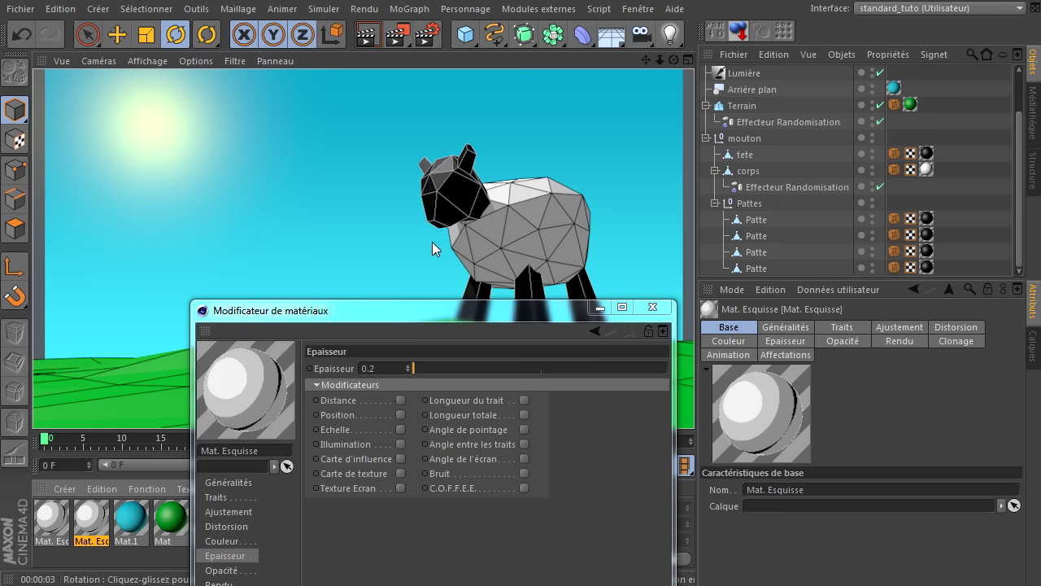
Set the white sketch material's line thickness back to 1
{"action": "left_click", "coordinate": [384, 367]}
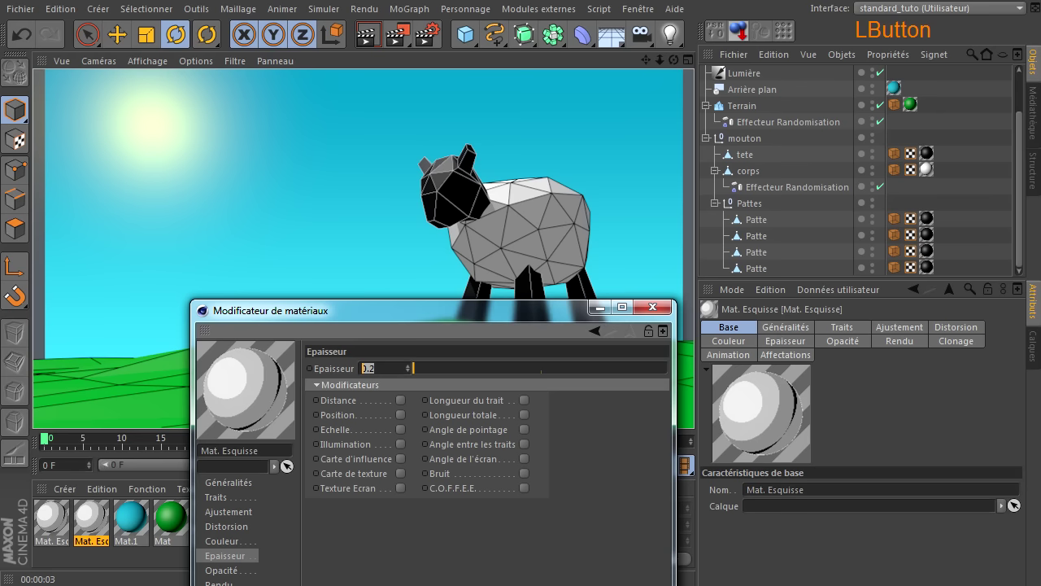
{"action": "type", "text": "1"}
{"action": "left_click", "coordinate": [508, 333]}
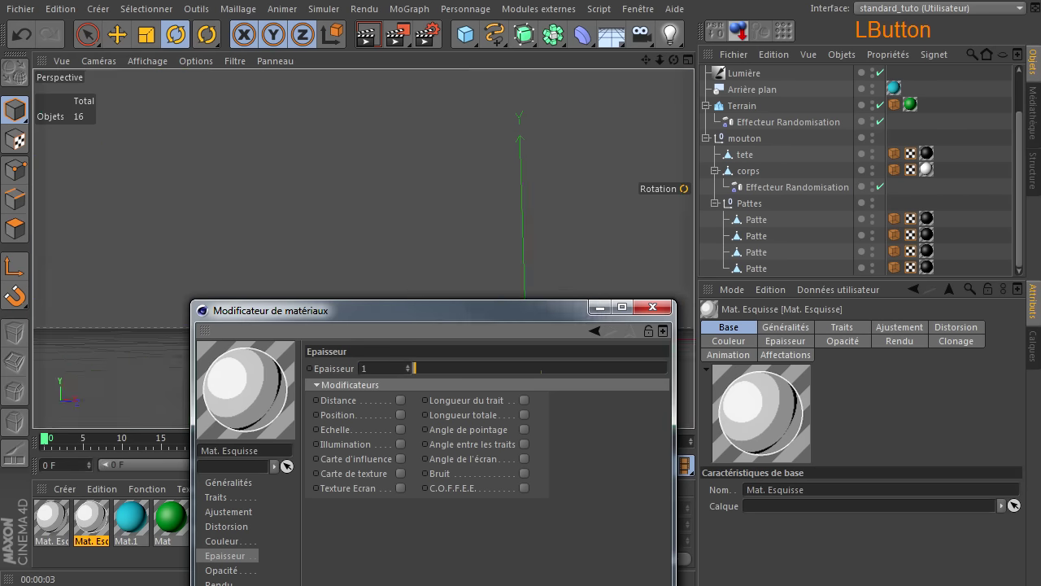
Set the white sketch material's opacity (Opacité) to 10% and render the view
{"action": "left_click_drag", "start_coordinate": [503, 313], "coordinate": [330, 123]}
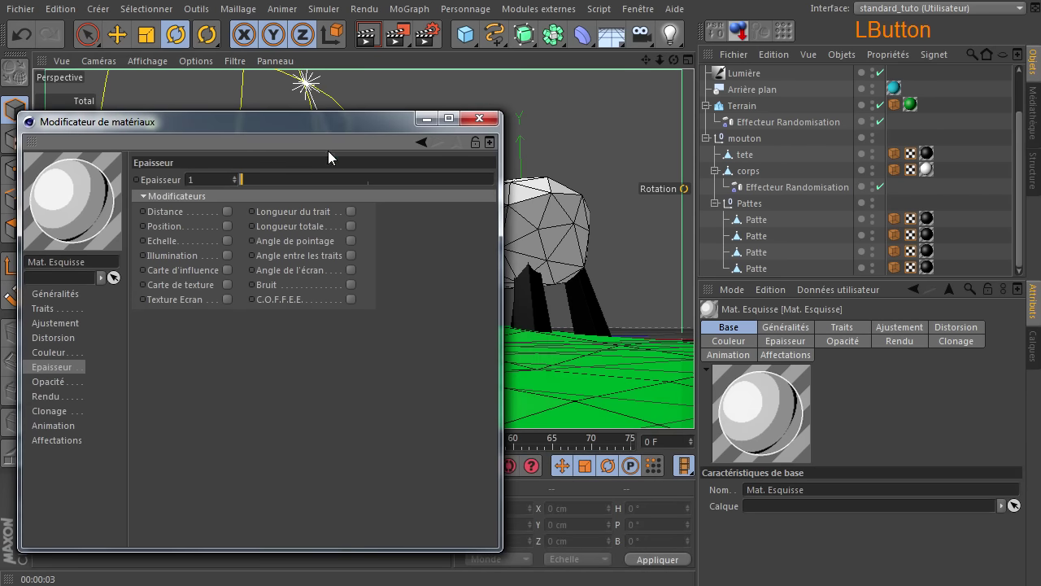
{"action": "left_click", "coordinate": [65, 379]}
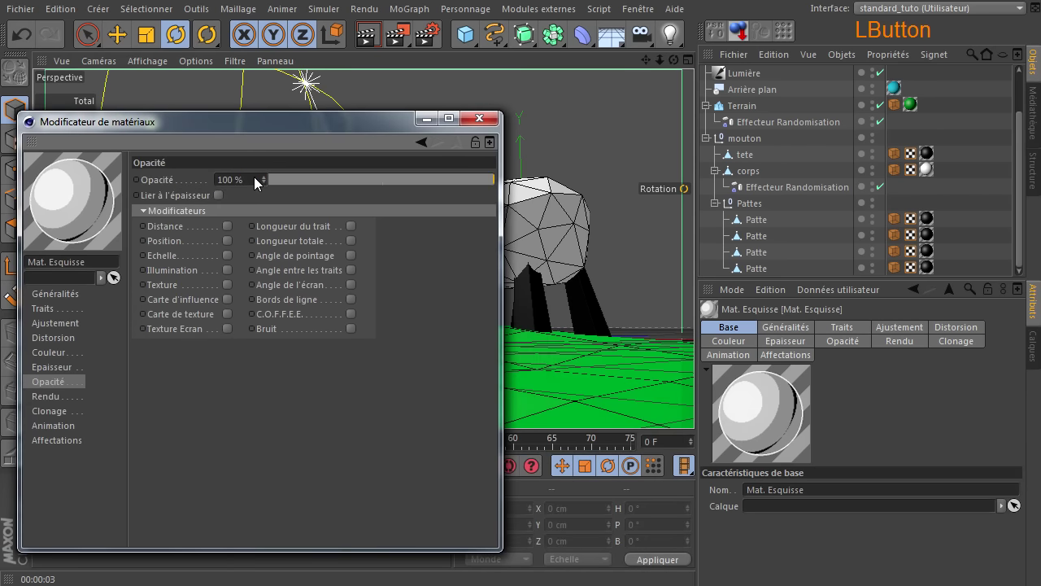
{"action": "left_click_drag", "start_coordinate": [290, 125], "coordinate": [307, 268]}
{"action": "left_click", "coordinate": [261, 323]}
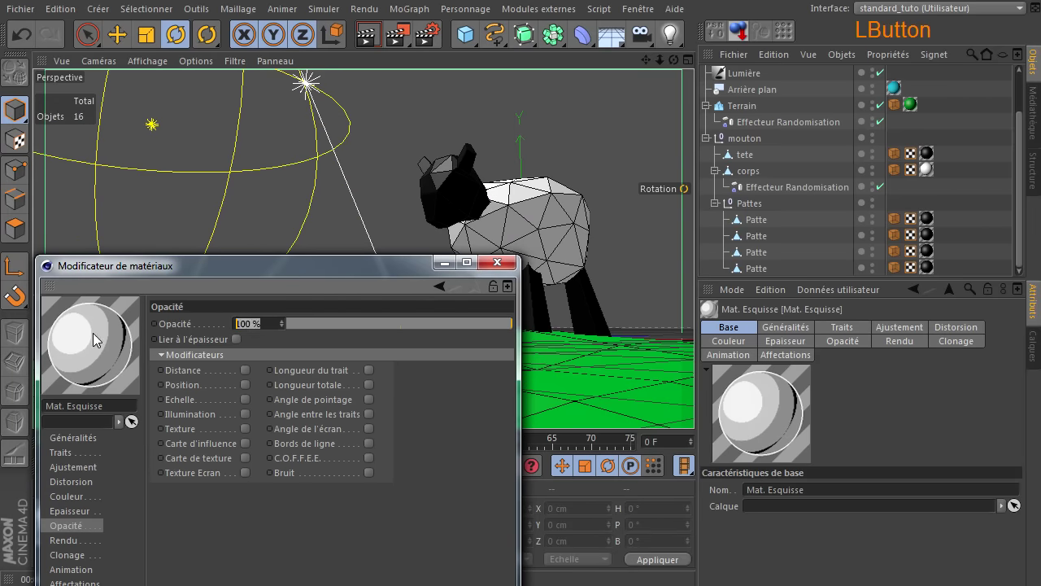
{"action": "type", "text": "10"}
{"action": "left_click", "coordinate": [247, 517]}
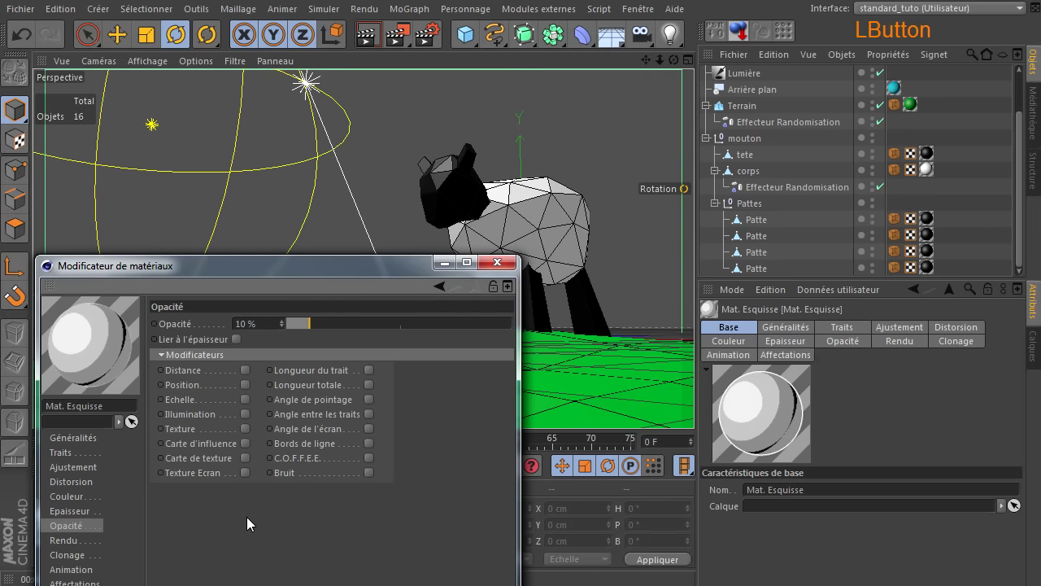
{"action": "left_click", "coordinate": [428, 112]}
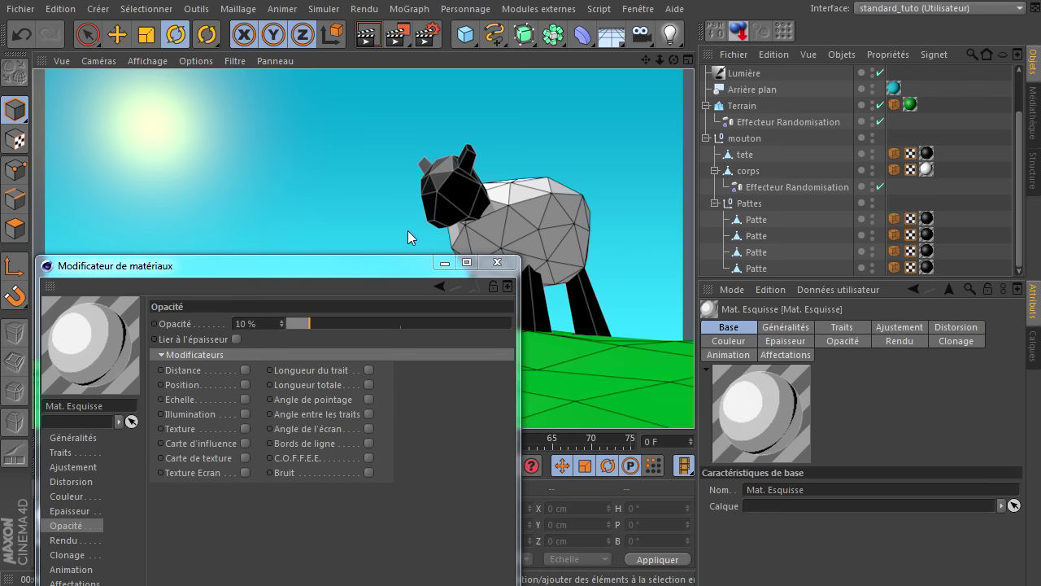
Set the original Mat. Esquisse material's opacity to 50%, render the view and close the material editor
{"action": "left_click_drag", "start_coordinate": [316, 269], "coordinate": [777, 168]}
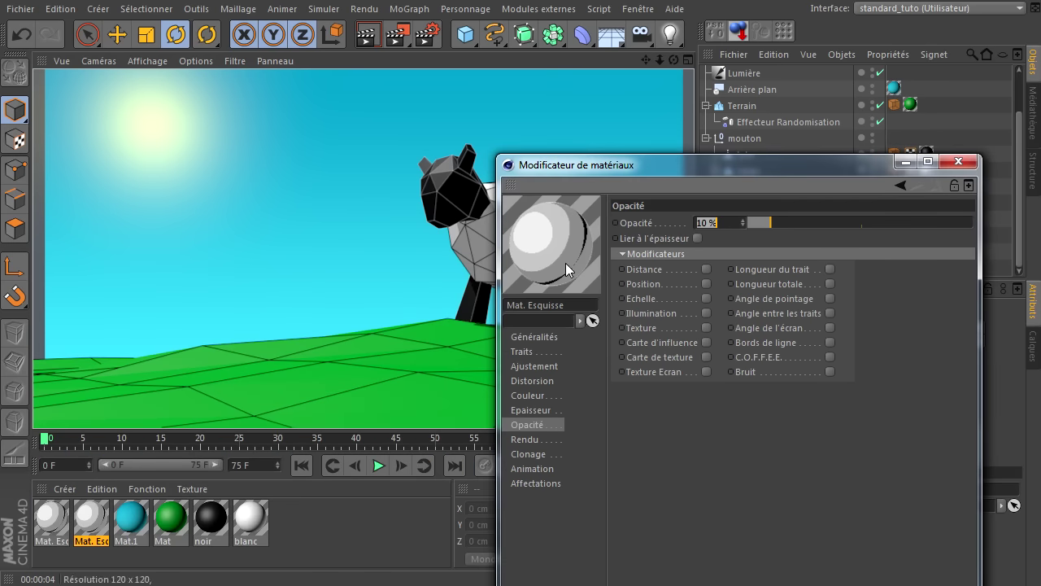
{"action": "left_click", "coordinate": [50, 522]}
{"action": "double_click", "coordinate": [719, 223]}
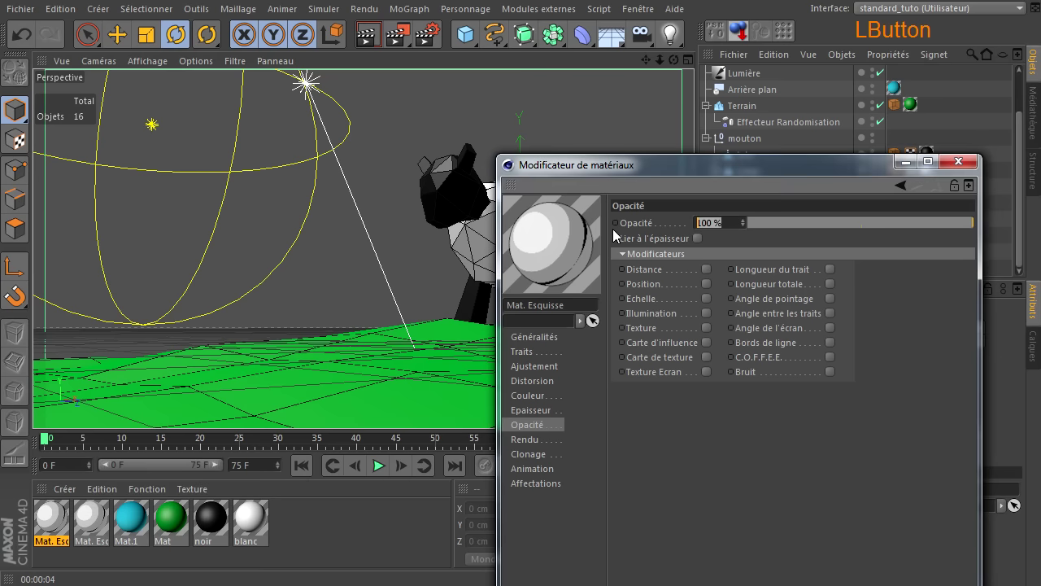
{"action": "type", "text": "50"}
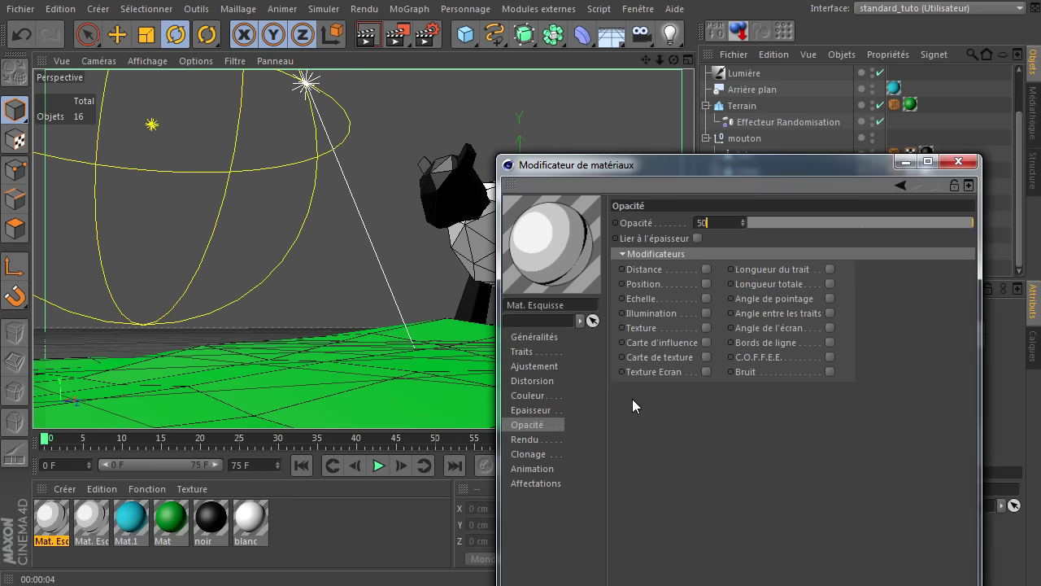
{"action": "key", "text": "Return"}
{"action": "left_click_drag", "start_coordinate": [732, 165], "coordinate": [741, 343]}
{"action": "left_click", "coordinate": [368, 34]}
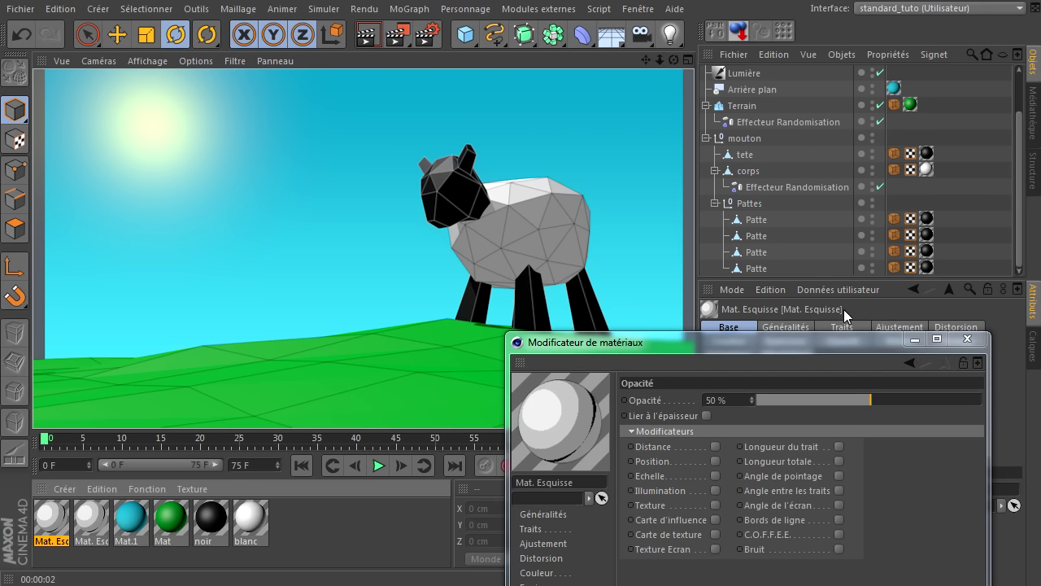
{"action": "left_click_drag", "start_coordinate": [798, 347], "coordinate": [634, 104]}
{"action": "left_click", "coordinate": [809, 108]}
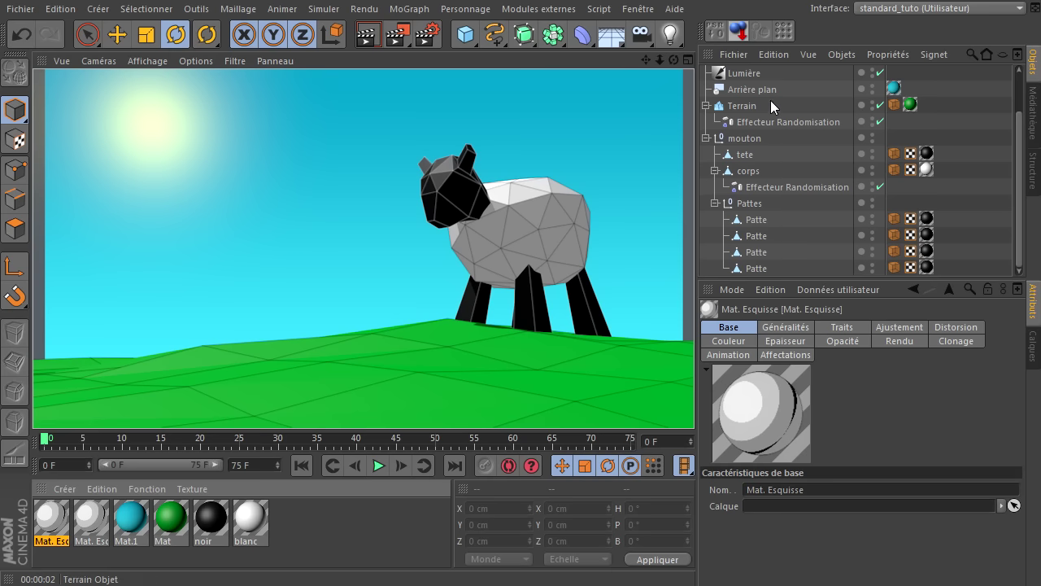
Examine the Effecteur settings of the Terrain's Effecteur Randomisation and switch to the Pinceau de sélection tool
{"action": "left_click", "coordinate": [767, 124]}
{"action": "left_click", "coordinate": [797, 187]}
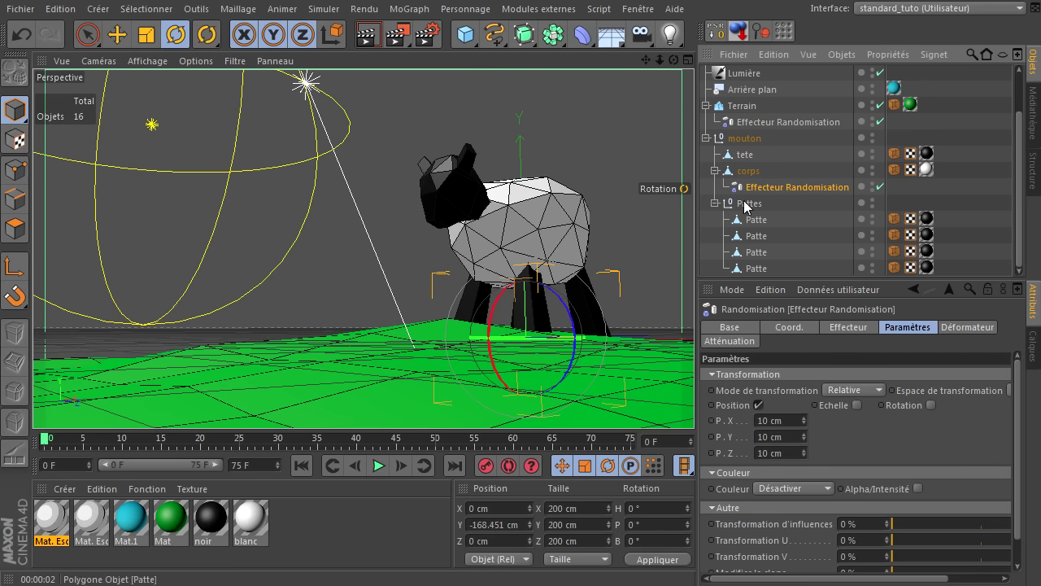
{"action": "left_click", "coordinate": [789, 122]}
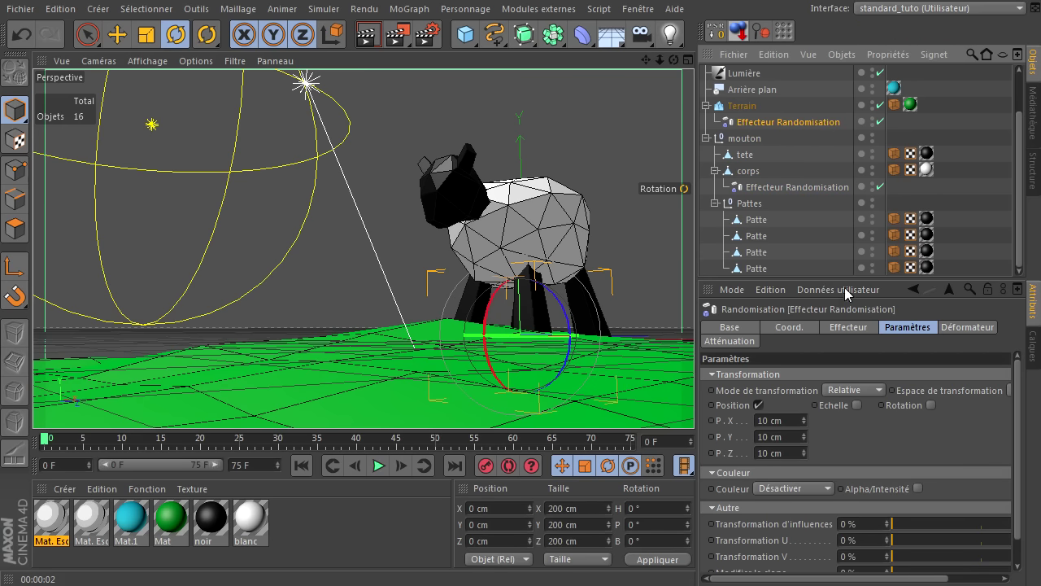
{"action": "left_click_drag", "start_coordinate": [845, 277], "coordinate": [849, 190]}
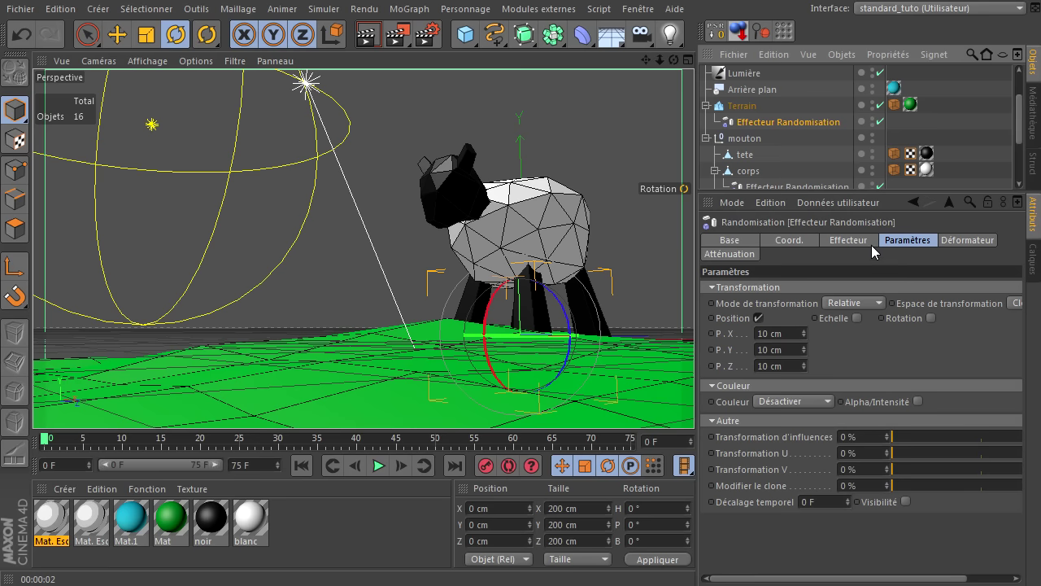
{"action": "left_click", "coordinate": [870, 243]}
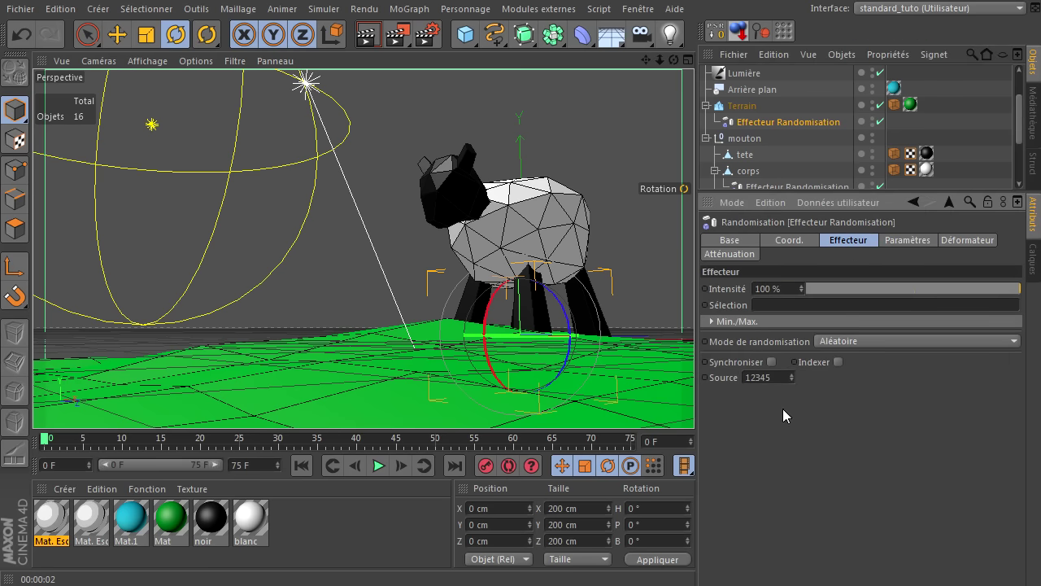
{"action": "left_click", "coordinate": [88, 35]}
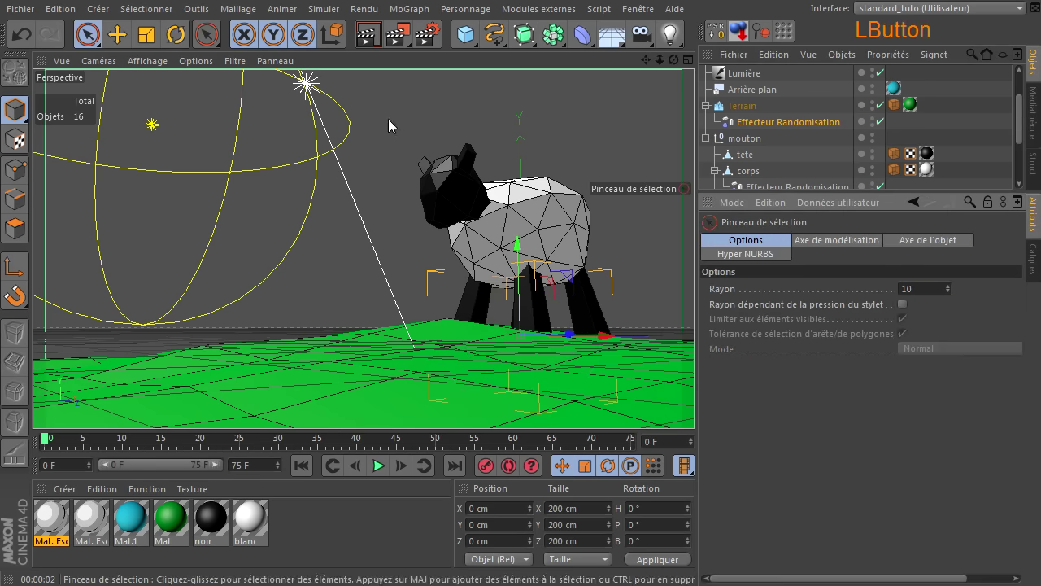
Set the Source seed of the Terrain's Effecteur Randomisation to 12349 and render the view
{"action": "left_click", "coordinate": [773, 123]}
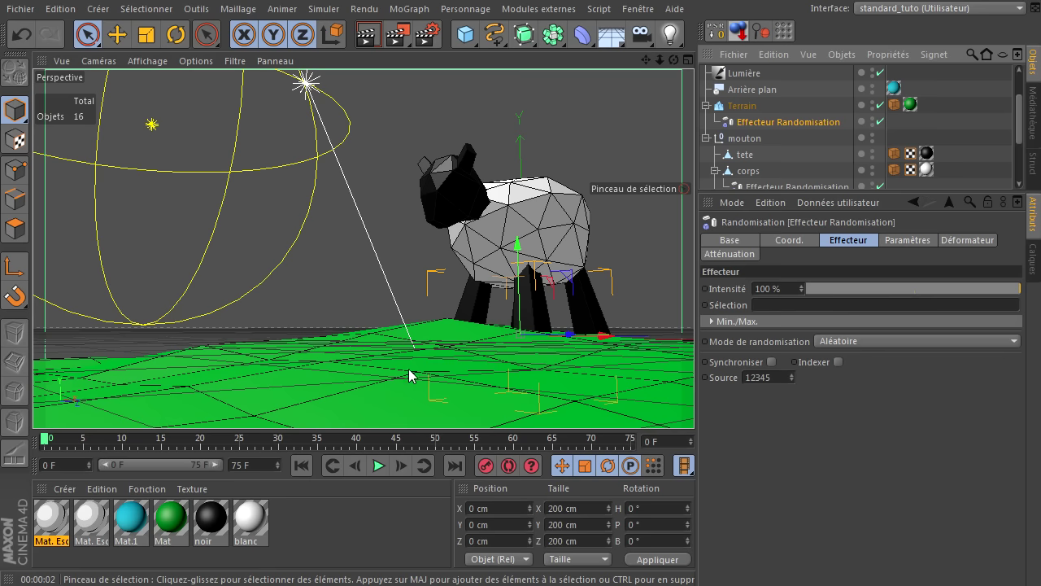
{"action": "left_click", "coordinate": [789, 373]}
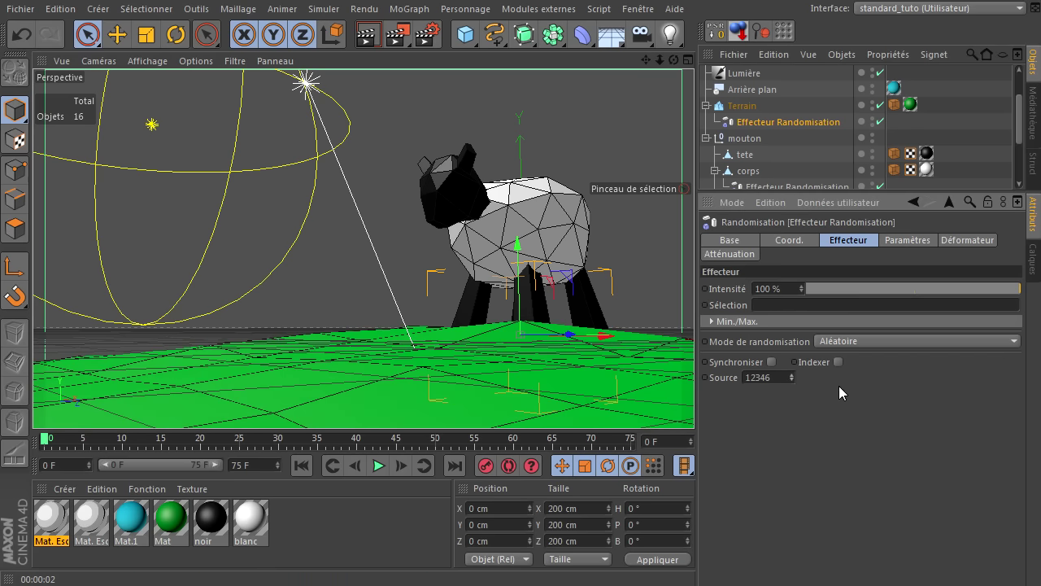
{"action": "left_click", "coordinate": [792, 374]}
{"action": "left_click", "coordinate": [789, 373]}
{"action": "left_click", "coordinate": [789, 374]}
{"action": "left_click", "coordinate": [790, 375]}
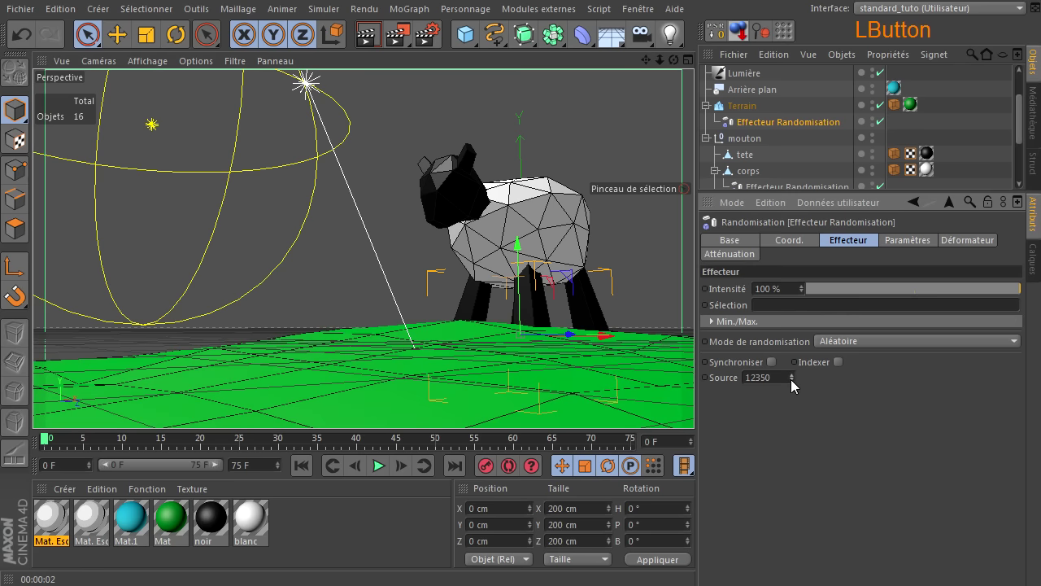
{"action": "left_click", "coordinate": [790, 380]}
{"action": "left_click", "coordinate": [364, 38]}
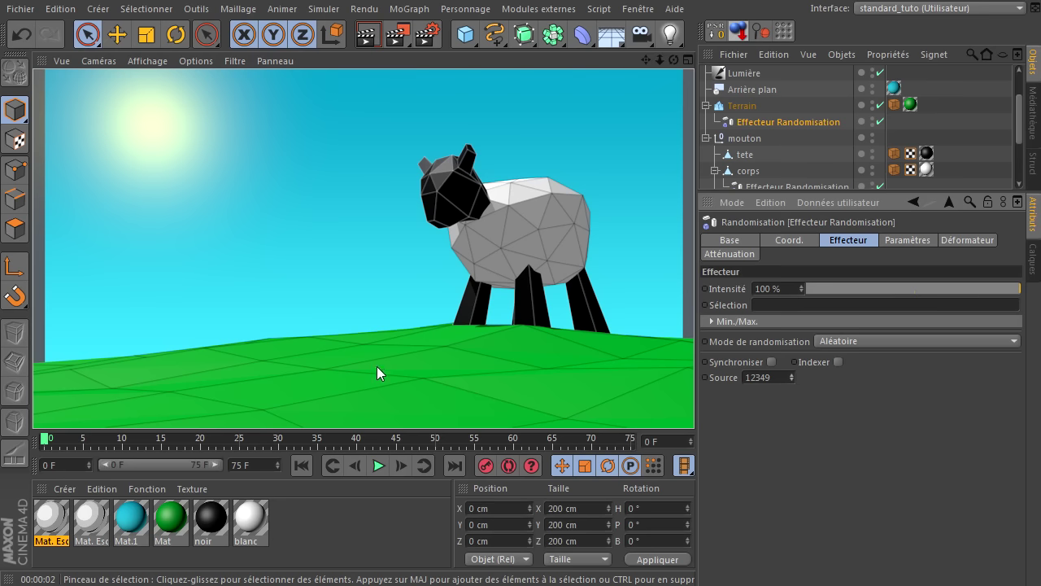
Lower the Terrain randomisation effector's Source seed to 12345 and render the view again
{"action": "left_click", "coordinate": [791, 380]}
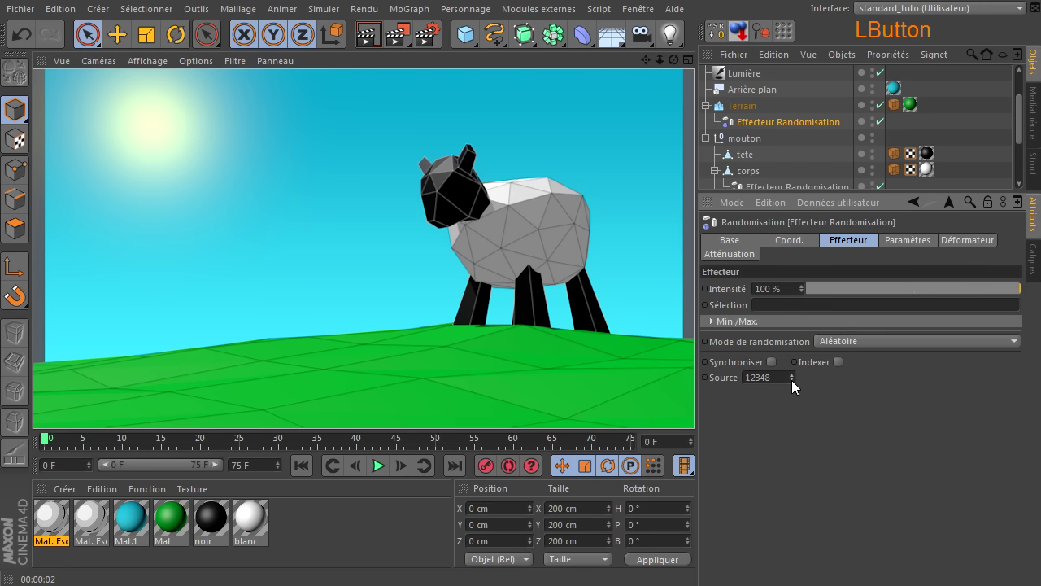
{"action": "left_click", "coordinate": [792, 379]}
{"action": "left_click", "coordinate": [792, 380]}
{"action": "left_click", "coordinate": [792, 380]}
{"action": "left_click", "coordinate": [367, 35]}
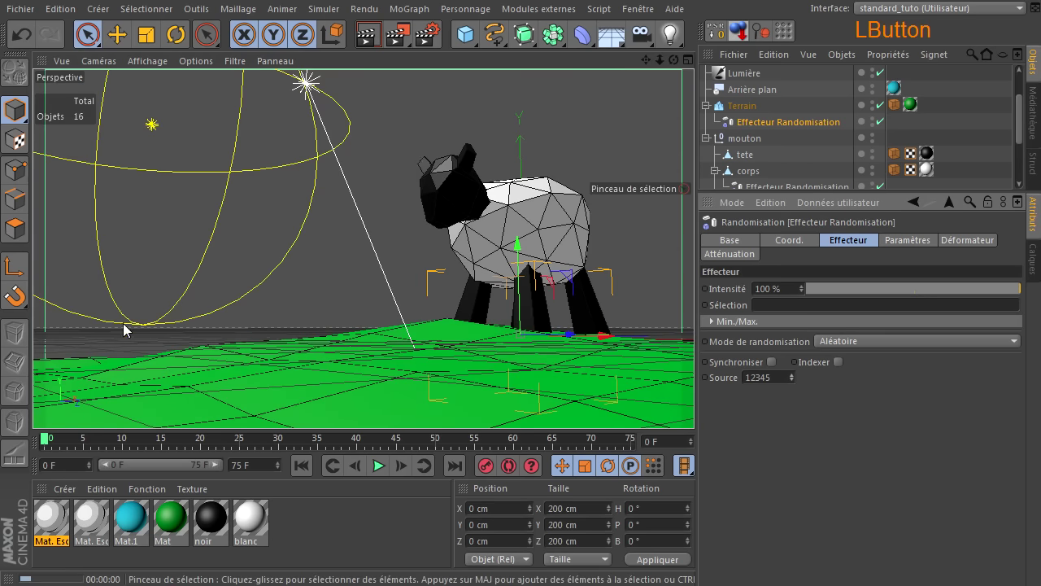
Set the Terrain randomisation effector's Source seed to 12342 and render the view
{"action": "left_click", "coordinate": [792, 380]}
{"action": "left_click", "coordinate": [792, 379]}
{"action": "left_click", "coordinate": [792, 379]}
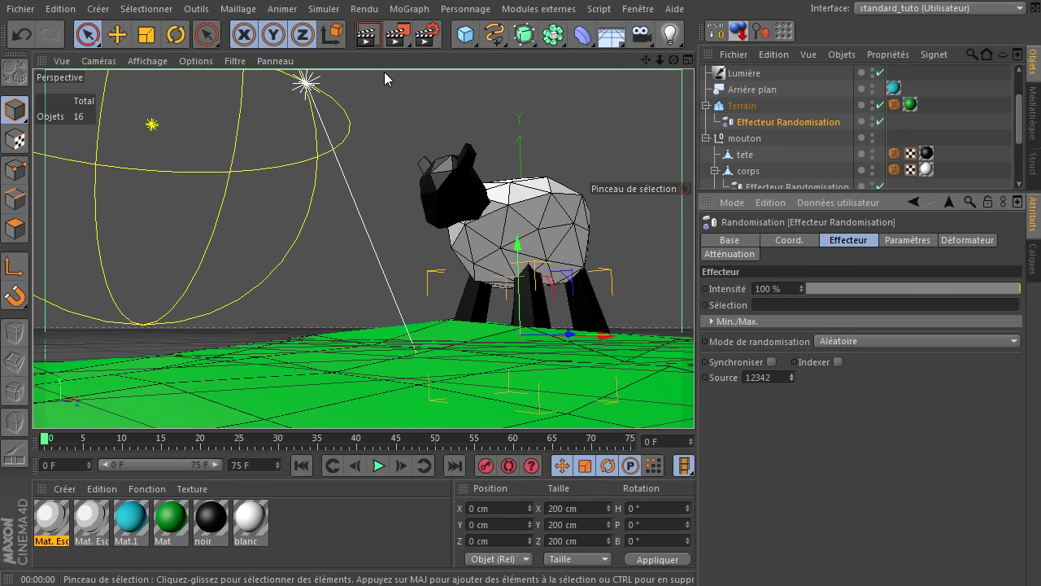
{"action": "left_click", "coordinate": [368, 34]}
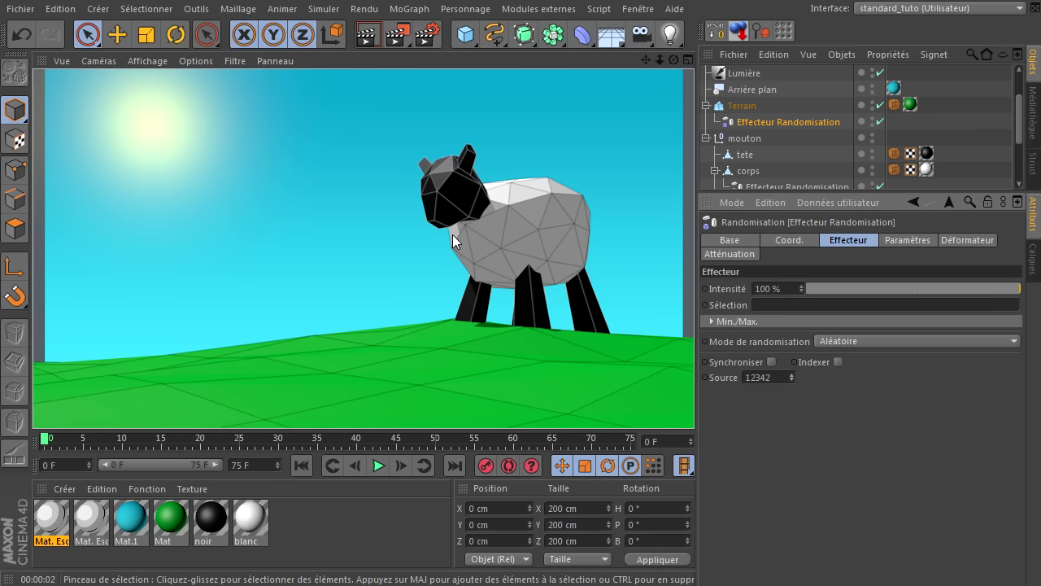
Raise the general intensity (Intensité) of the Lumière object to 110% and render the view
{"action": "left_click", "coordinate": [755, 74]}
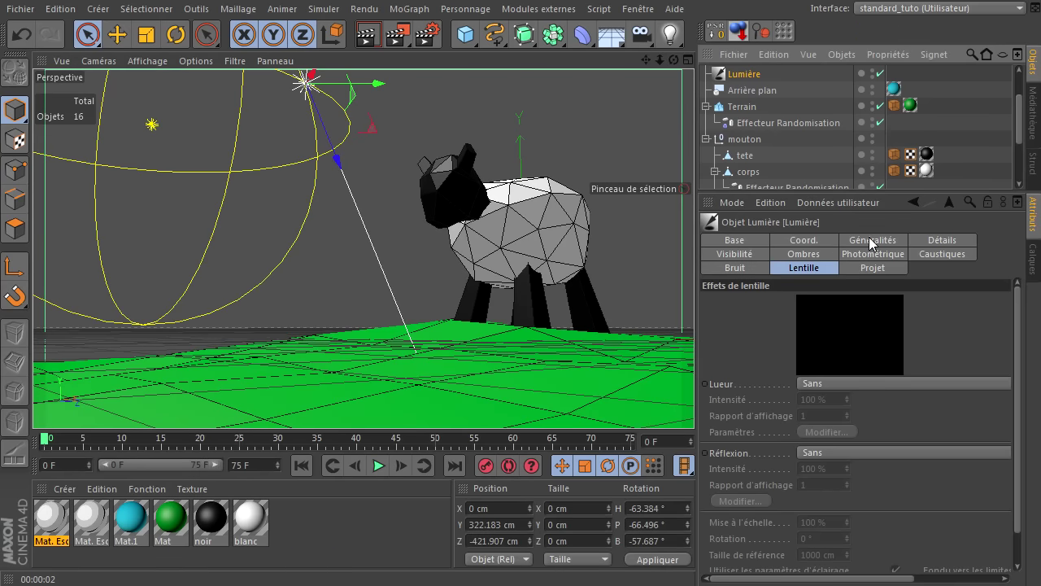
{"action": "left_click", "coordinate": [869, 237]}
{"action": "left_click", "coordinate": [825, 349]}
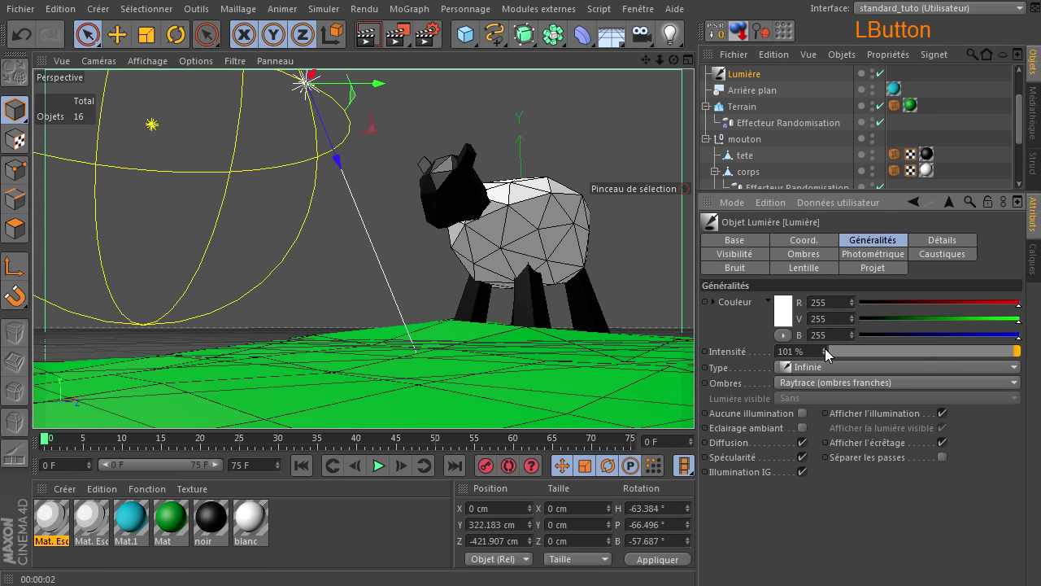
{"action": "left_click", "coordinate": [825, 347]}
{"action": "left_click", "coordinate": [825, 346]}
{"action": "left_click", "coordinate": [825, 345]}
{"action": "left_click", "coordinate": [825, 346]}
{"action": "left_click", "coordinate": [826, 346]}
{"action": "left_click", "coordinate": [826, 346]}
{"action": "left_click", "coordinate": [826, 346]}
{"action": "key", "text": "ctrl+r"}
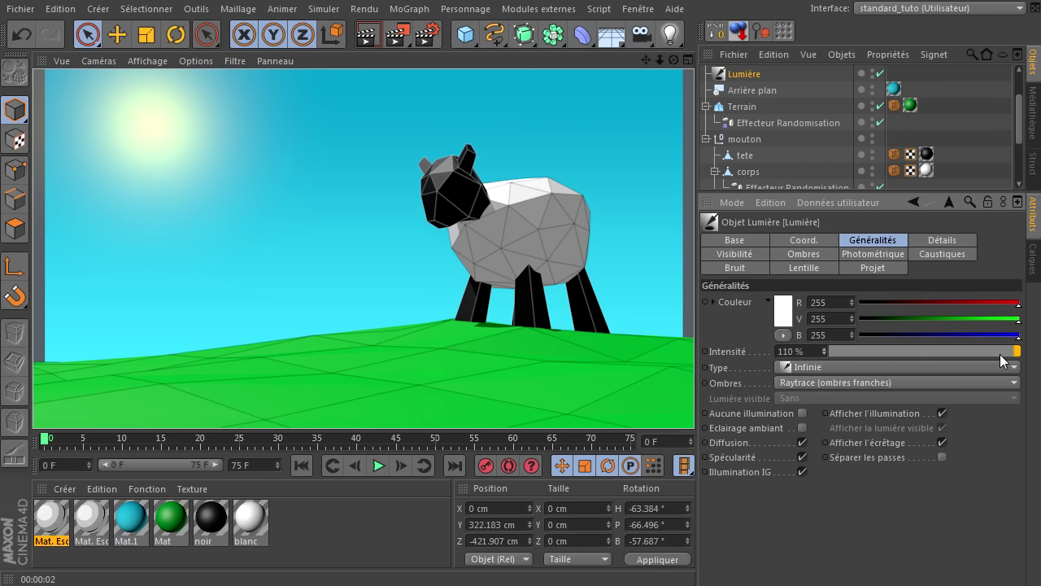
Try an intensity of 200% on the Lumière object and render the view
{"action": "left_click_drag", "start_coordinate": [1003, 354], "coordinate": [1040, 355]}
{"action": "double_click", "coordinate": [801, 350]}
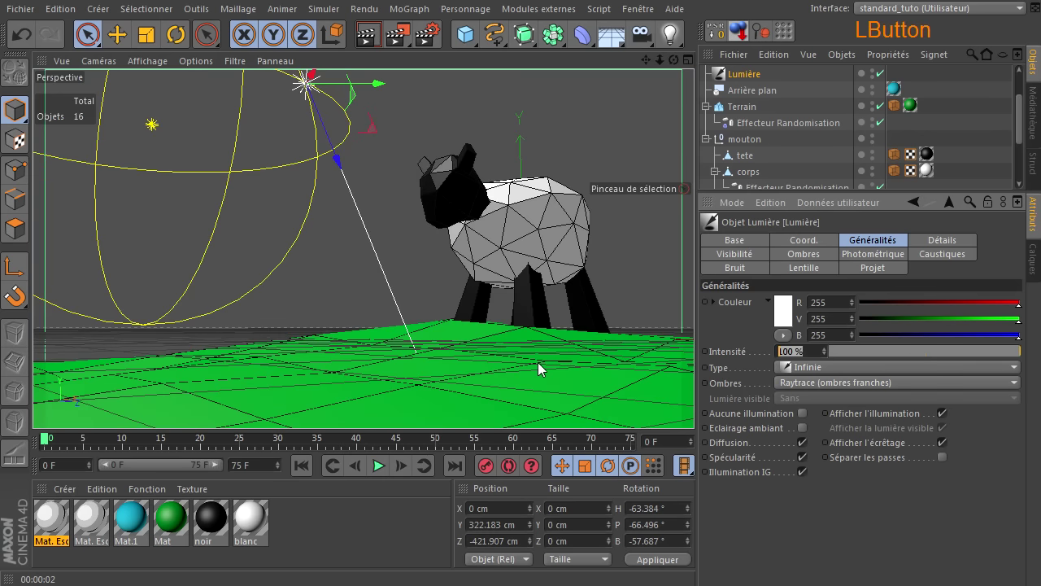
{"action": "type", "text": "200"}
{"action": "left_click", "coordinate": [793, 535]}
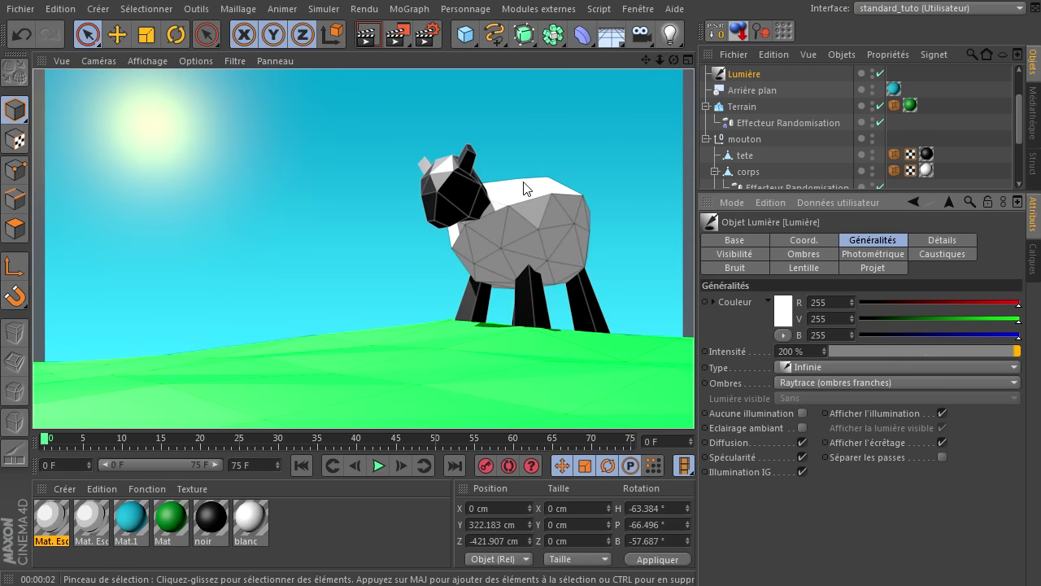
Reduce the Lumière object's intensity to 120% and render the view
{"action": "left_click", "coordinate": [809, 351]}
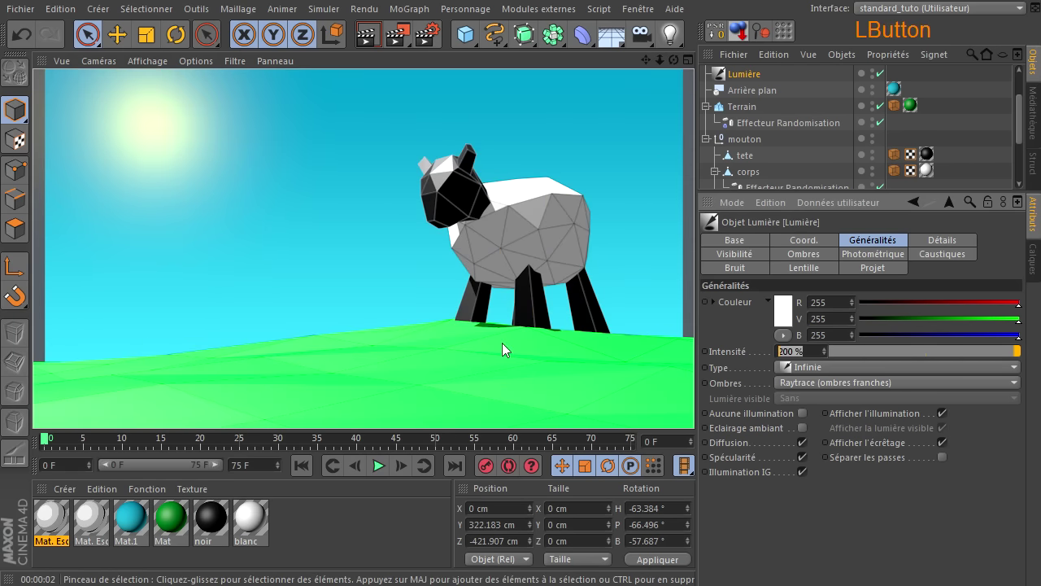
{"action": "type", "text": "120"}
{"action": "left_click", "coordinate": [784, 535]}
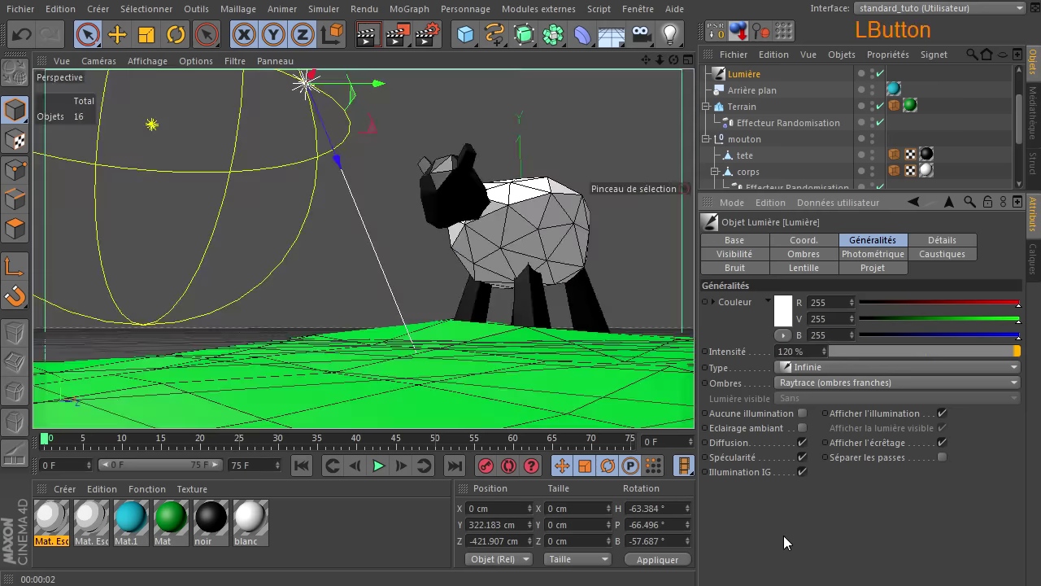
{"action": "left_click", "coordinate": [370, 34]}
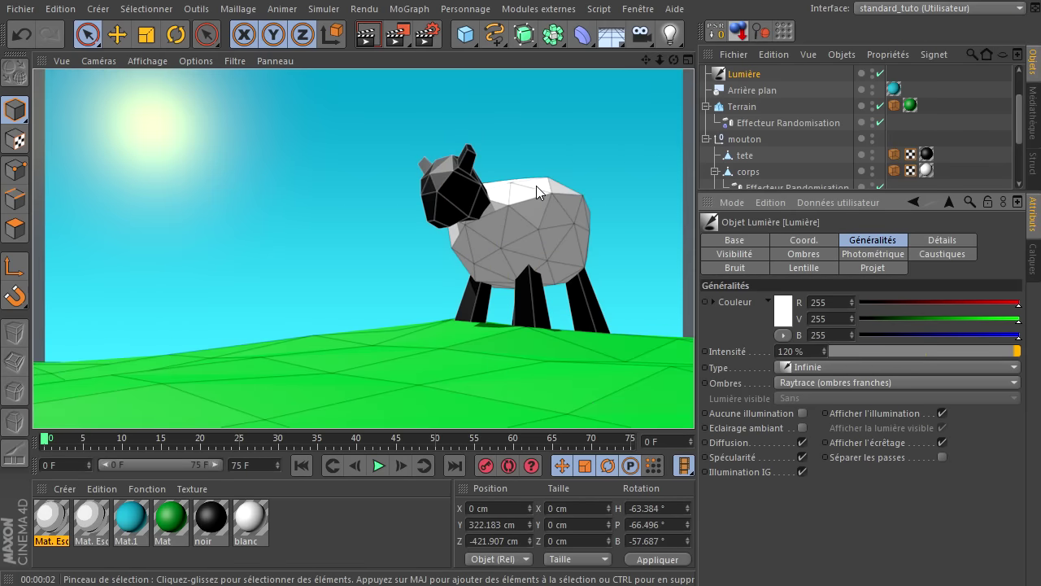
Set the Lumière object's intensity back to 110% and render the final view
{"action": "double_click", "coordinate": [809, 355]}
{"action": "type", "text": "110"}
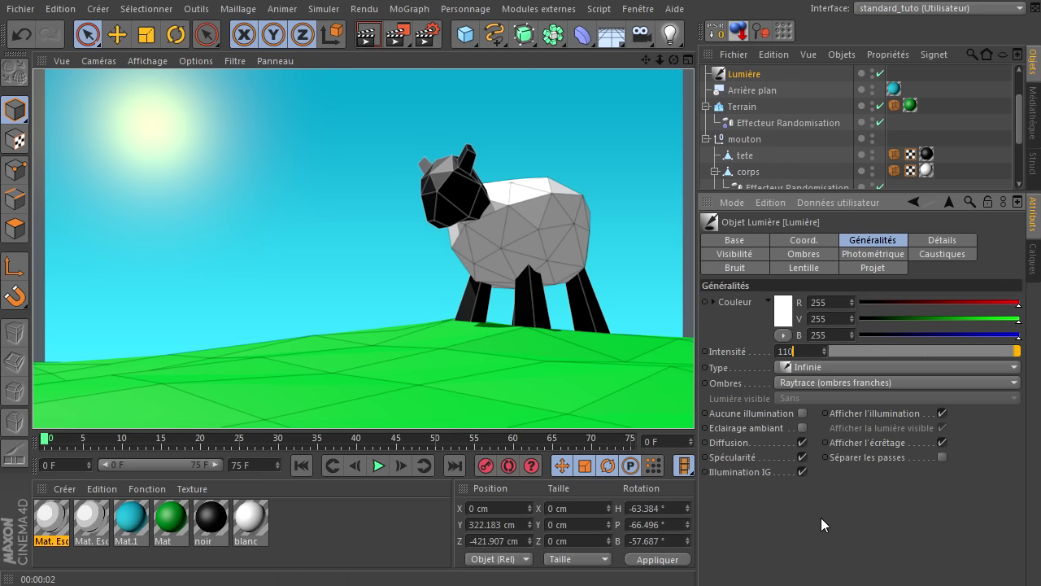
{"action": "left_click", "coordinate": [821, 517]}
{"action": "left_click", "coordinate": [372, 35]}
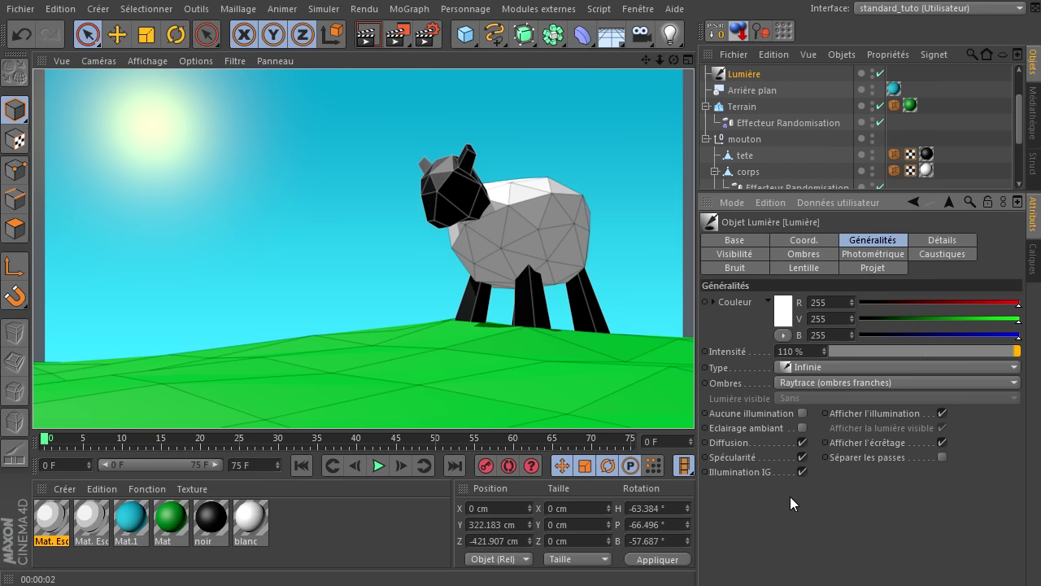
Switch to the web browser and look over the MHSTuts YouTube channel's video page up to its banner
{"action": "left_click", "coordinate": [570, 584]}
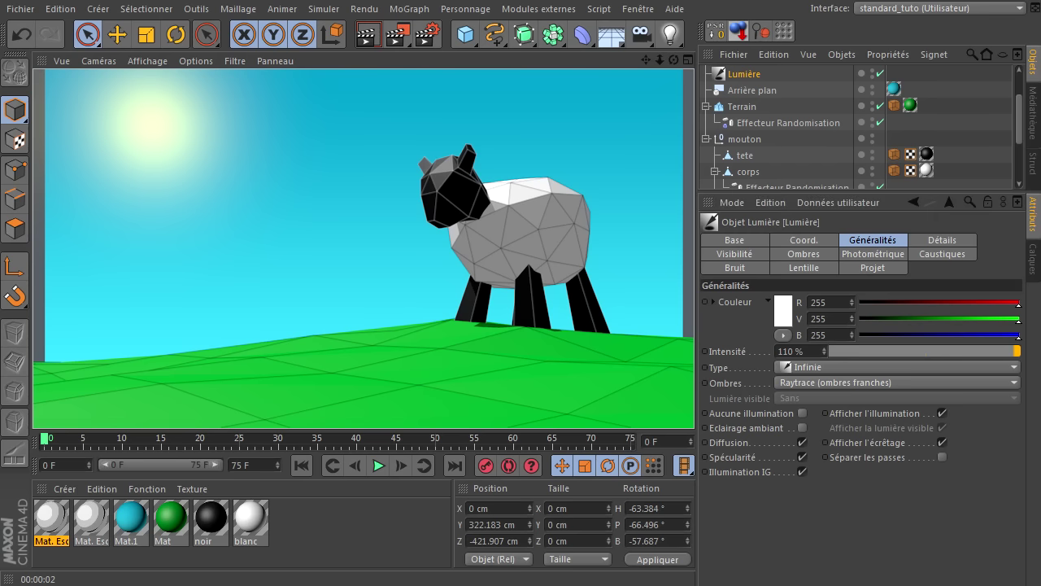
{"action": "left_click", "coordinate": [569, 584]}
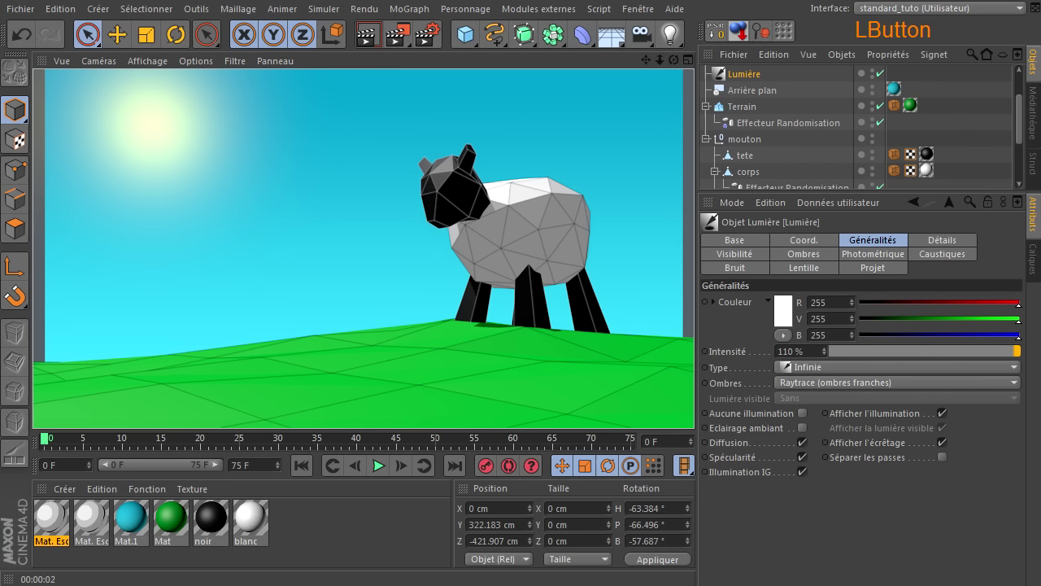
{"action": "key", "text": "alt+Tab"}
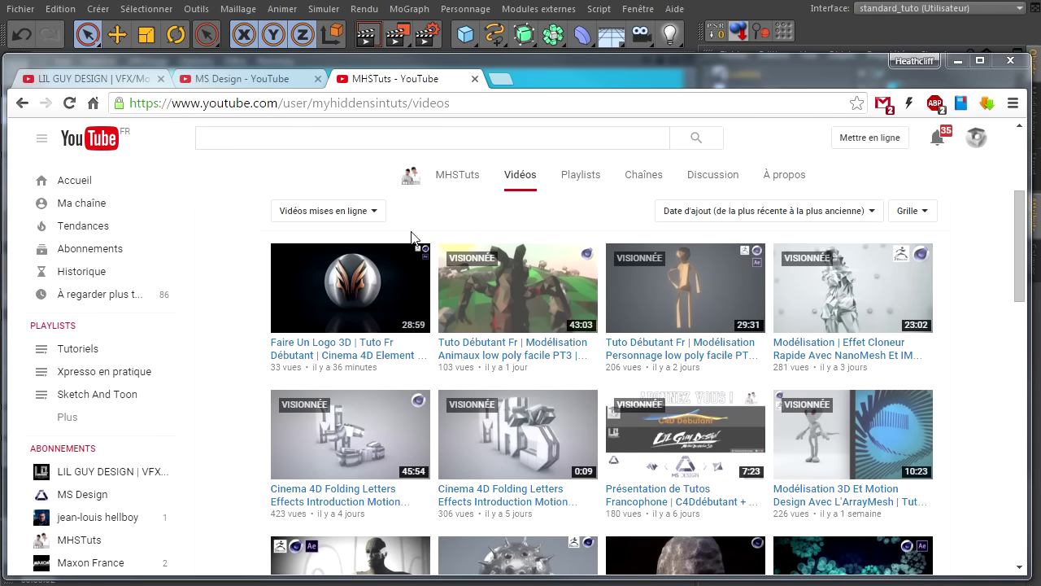
{"action": "left_click", "coordinate": [398, 80]}
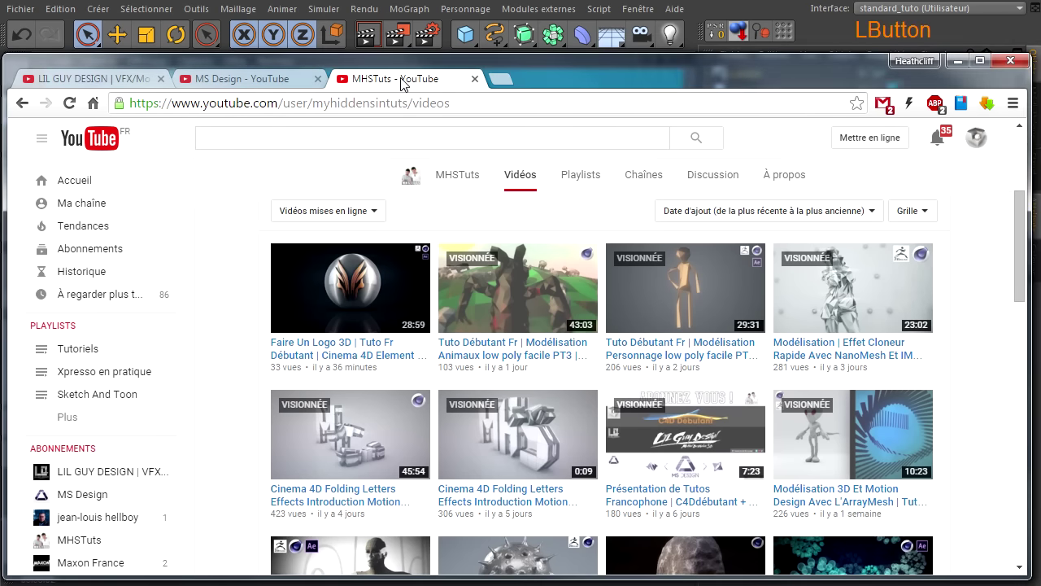
{"action": "scroll", "coordinate": [584, 469], "scroll_direction": "up", "scroll_amount": 2}
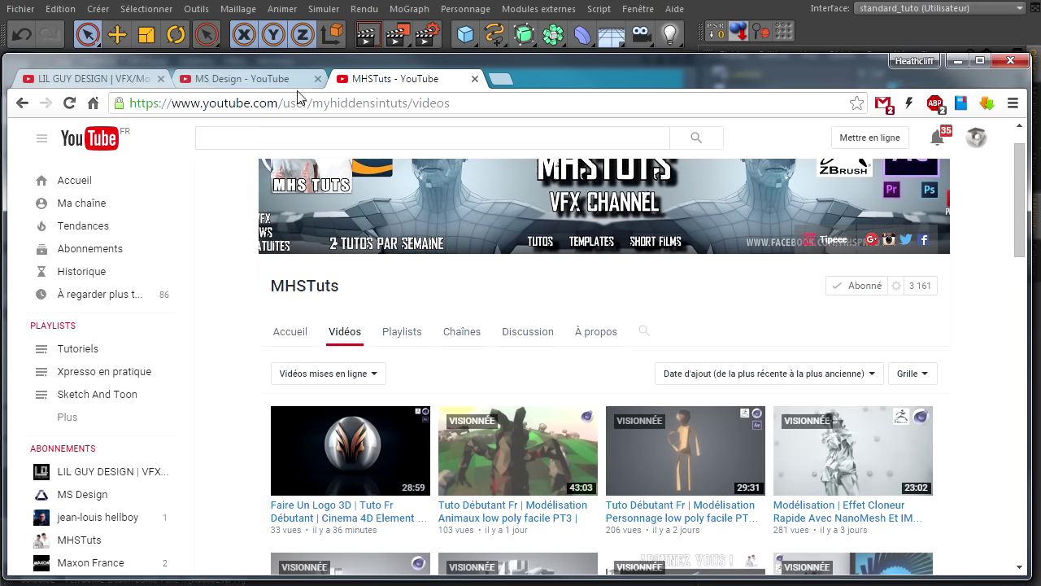
{"action": "scroll", "coordinate": [524, 256], "scroll_direction": "up", "scroll_amount": 1}
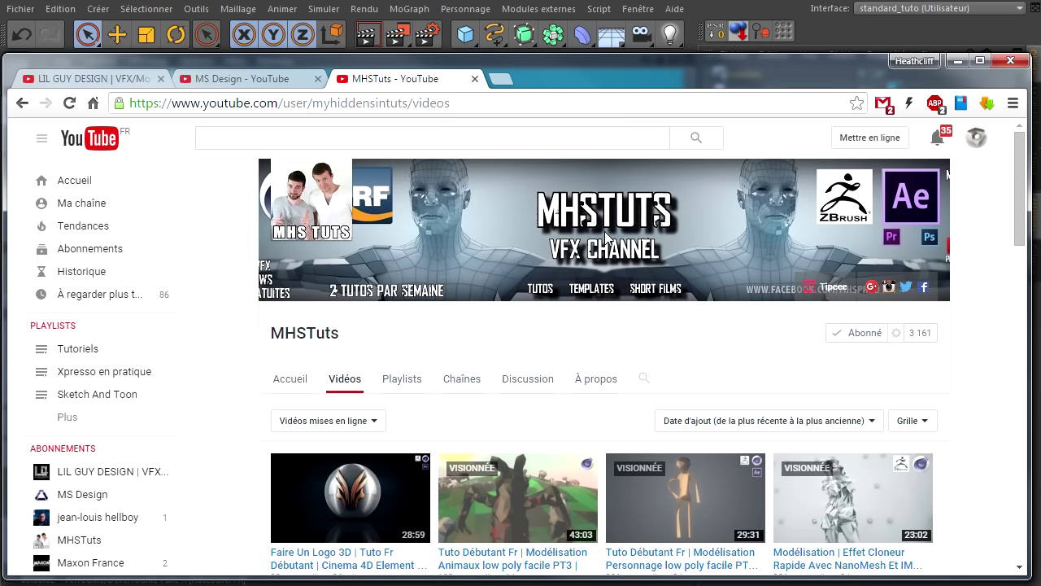
Look through the MS Design channel's video page and bring up the LIL GUY DESIGN channel
{"action": "left_click", "coordinate": [204, 79]}
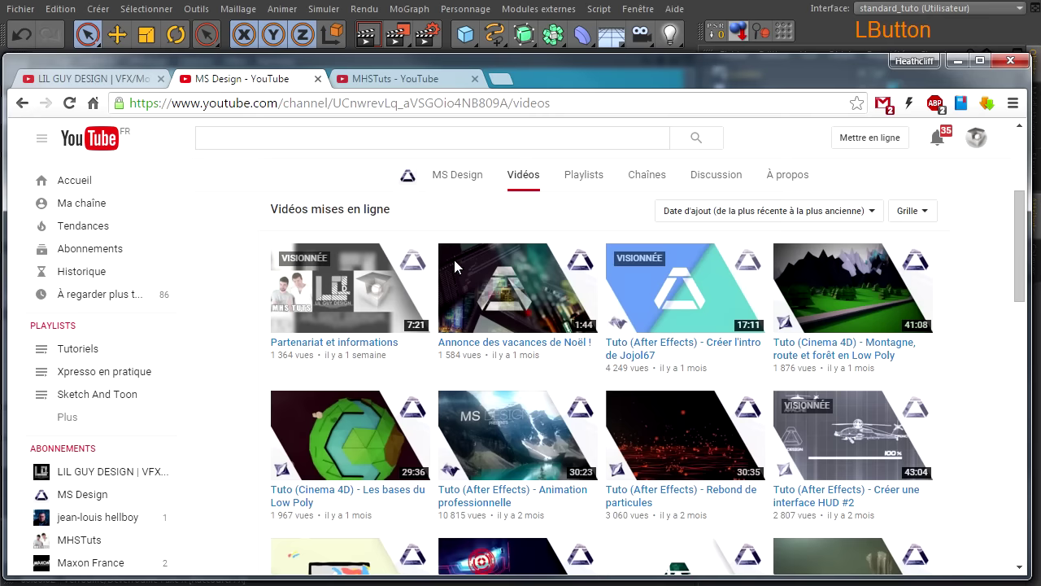
{"action": "scroll", "coordinate": [453, 262], "scroll_direction": "up", "scroll_amount": 3}
{"action": "scroll", "coordinate": [396, 499], "scroll_direction": "down", "scroll_amount": 3}
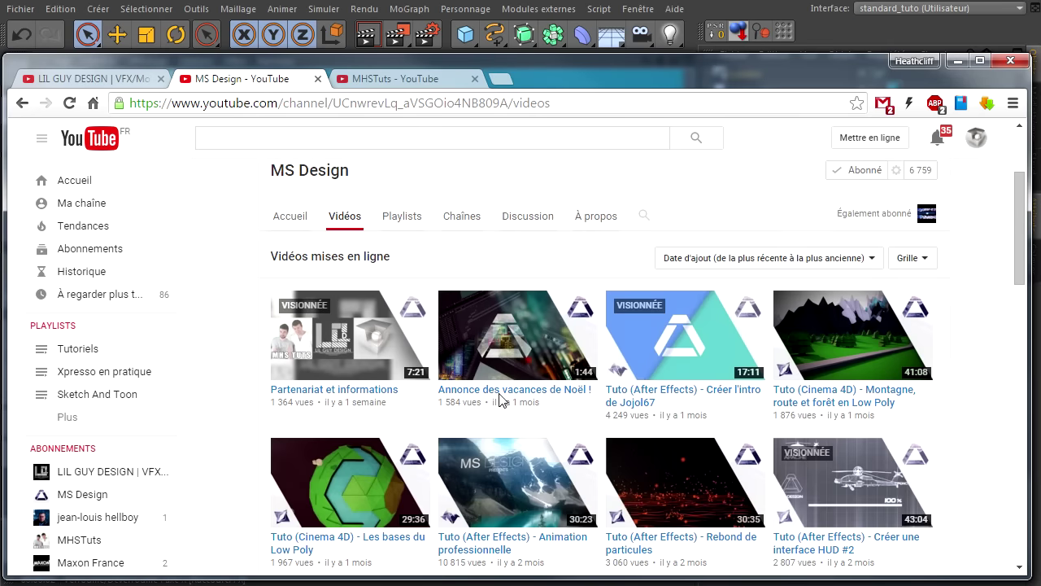
{"action": "scroll", "coordinate": [220, 244], "scroll_direction": "up", "scroll_amount": 3}
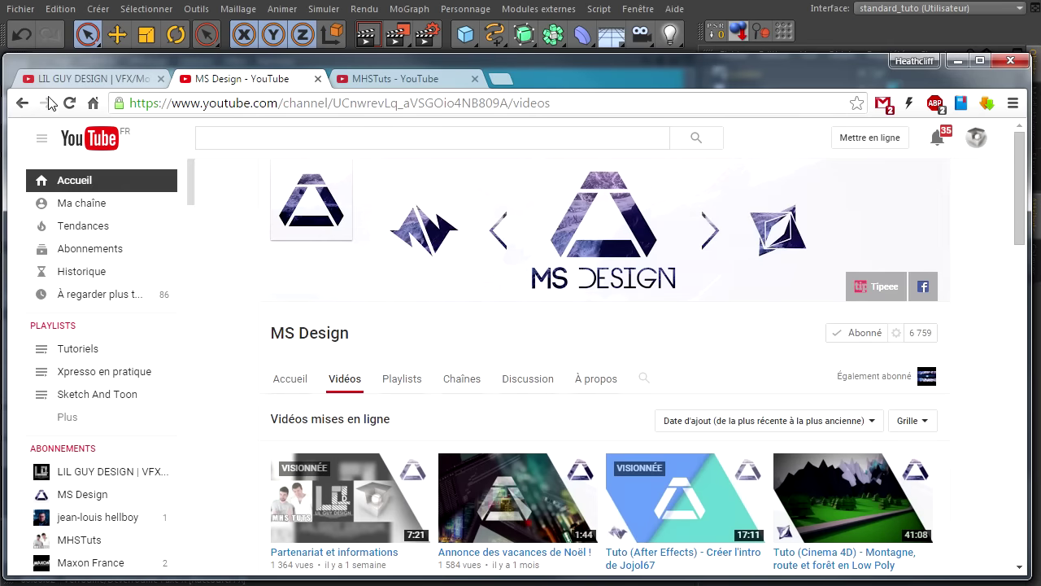
{"action": "left_click", "coordinate": [86, 78]}
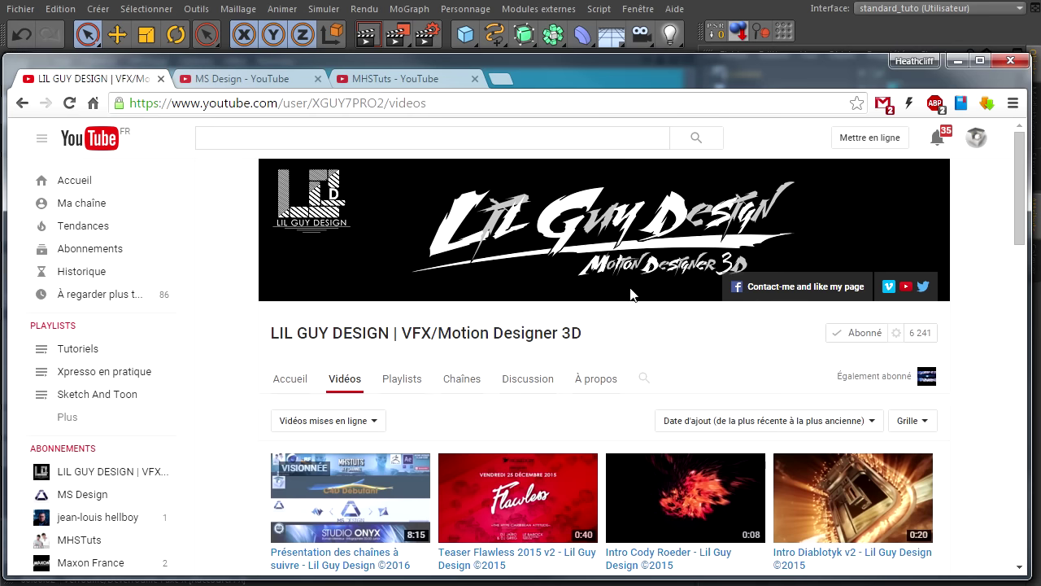
Revisit the MS Design and MHSTuts channel pages and return to Cinema 4D
{"action": "left_click", "coordinate": [249, 82]}
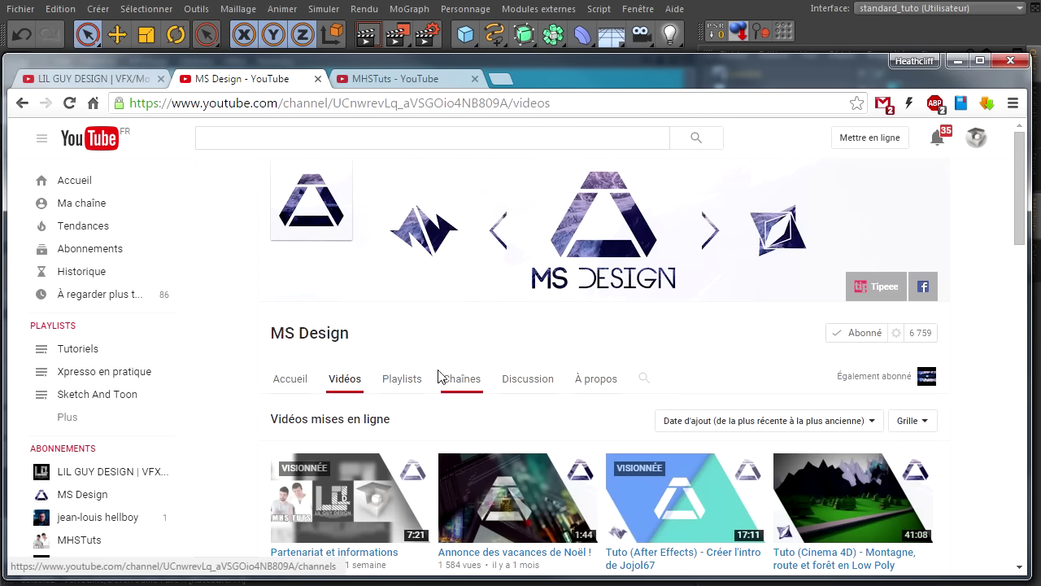
{"action": "left_click", "coordinate": [371, 82]}
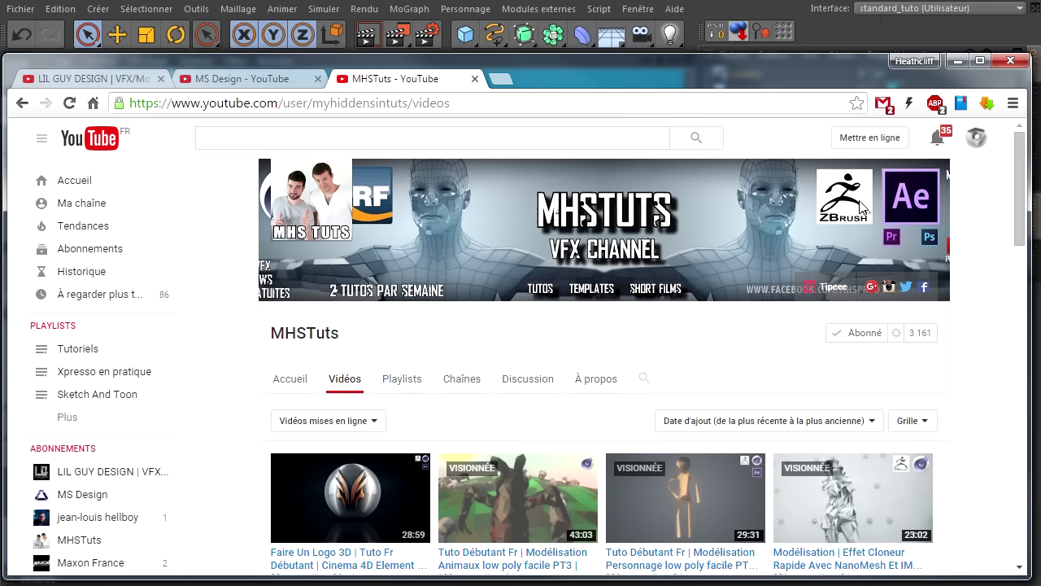
{"action": "scroll", "coordinate": [593, 400], "scroll_direction": "down", "scroll_amount": 2}
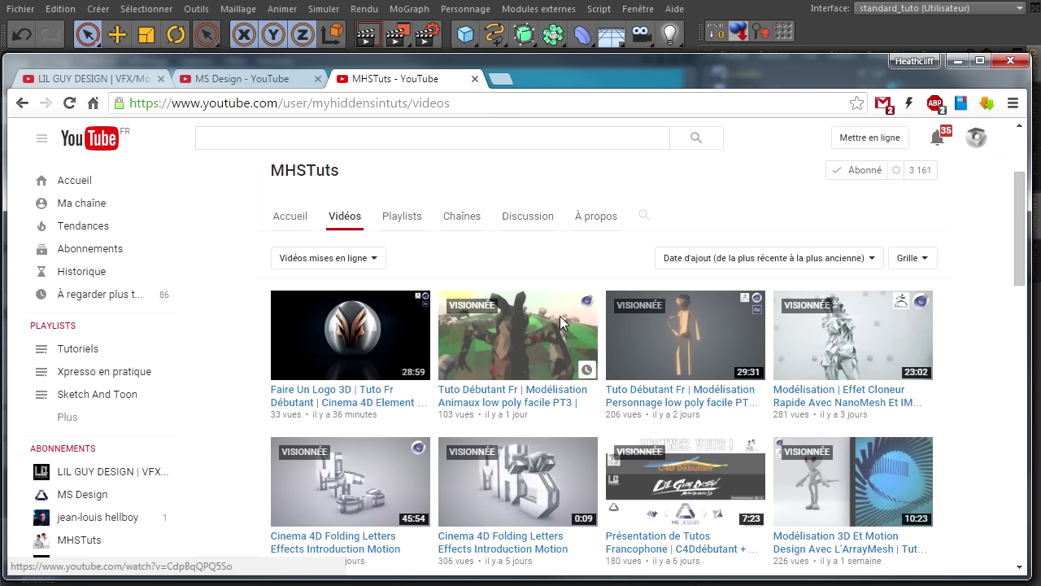
{"action": "left_click", "coordinate": [781, 15]}
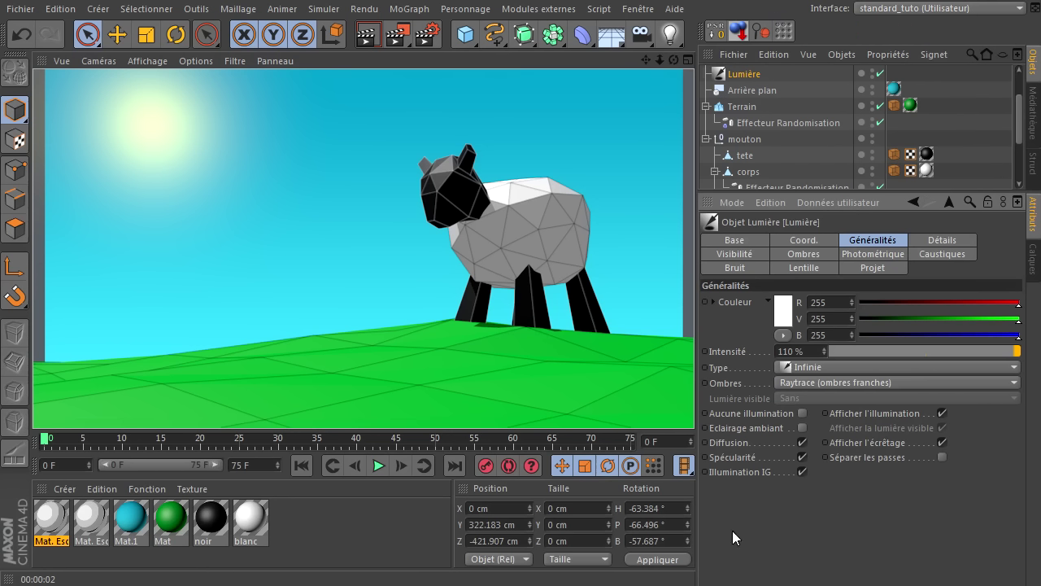